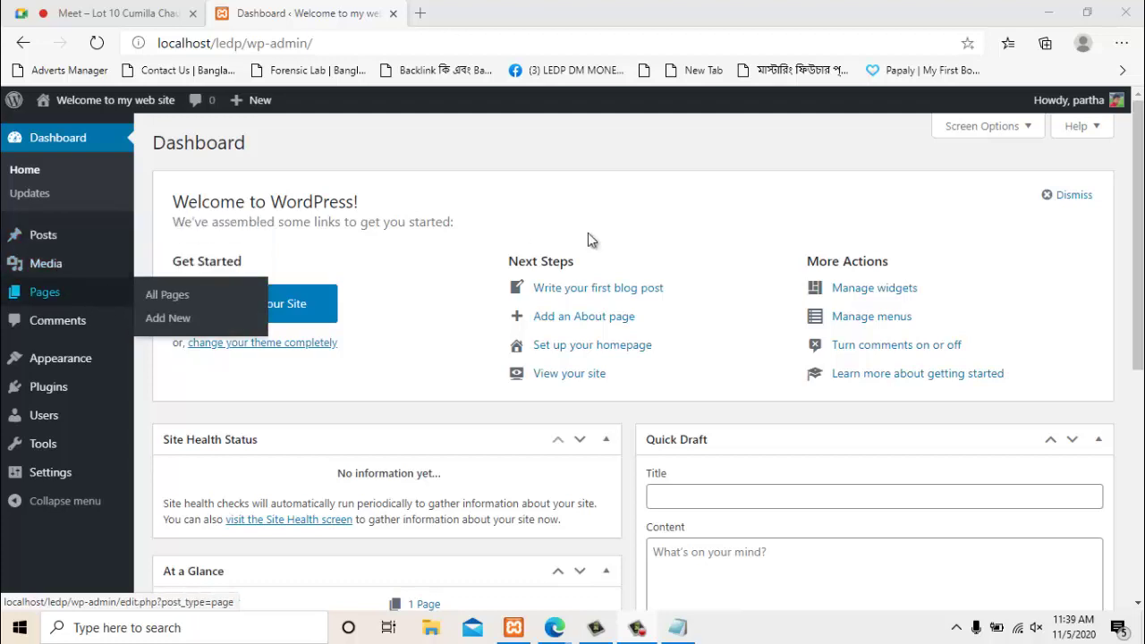
Open the Cronyco Network website in a new browser tab
{"action": "left_click", "coordinate": [74, 13]}
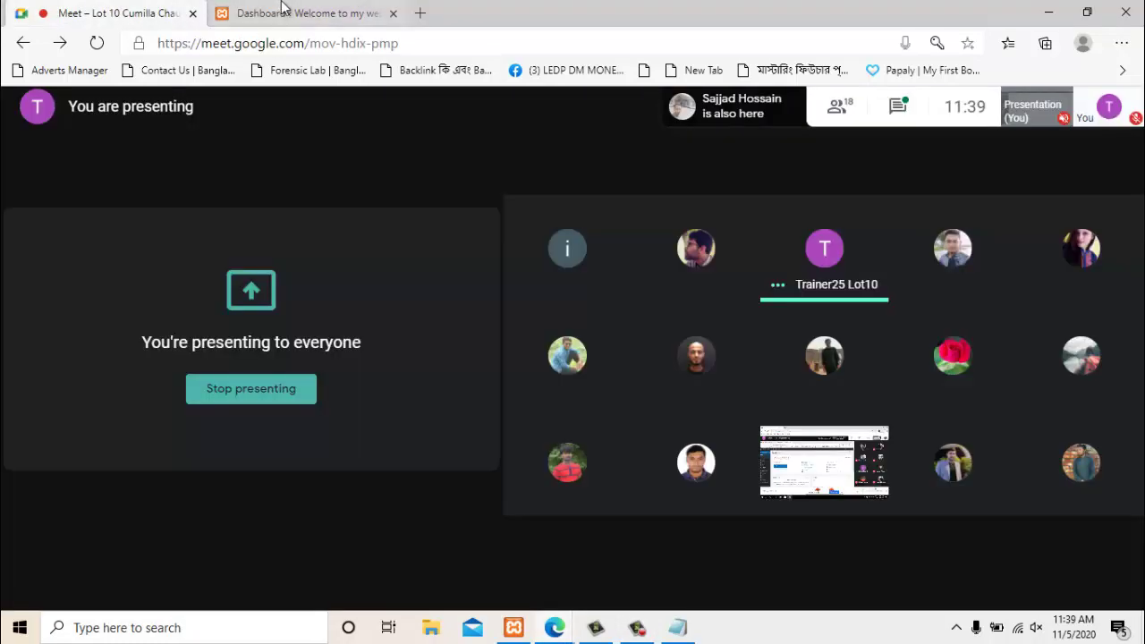
{"action": "left_click", "coordinate": [281, 12]}
{"action": "left_click", "coordinate": [422, 12]}
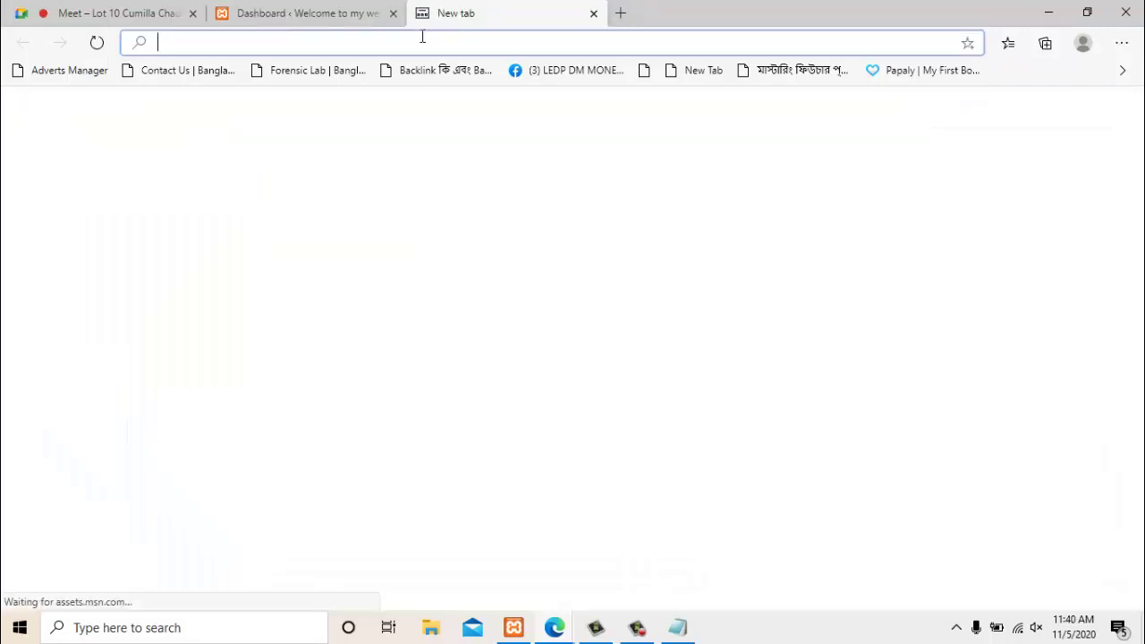
{"action": "type", "text": "partha"}
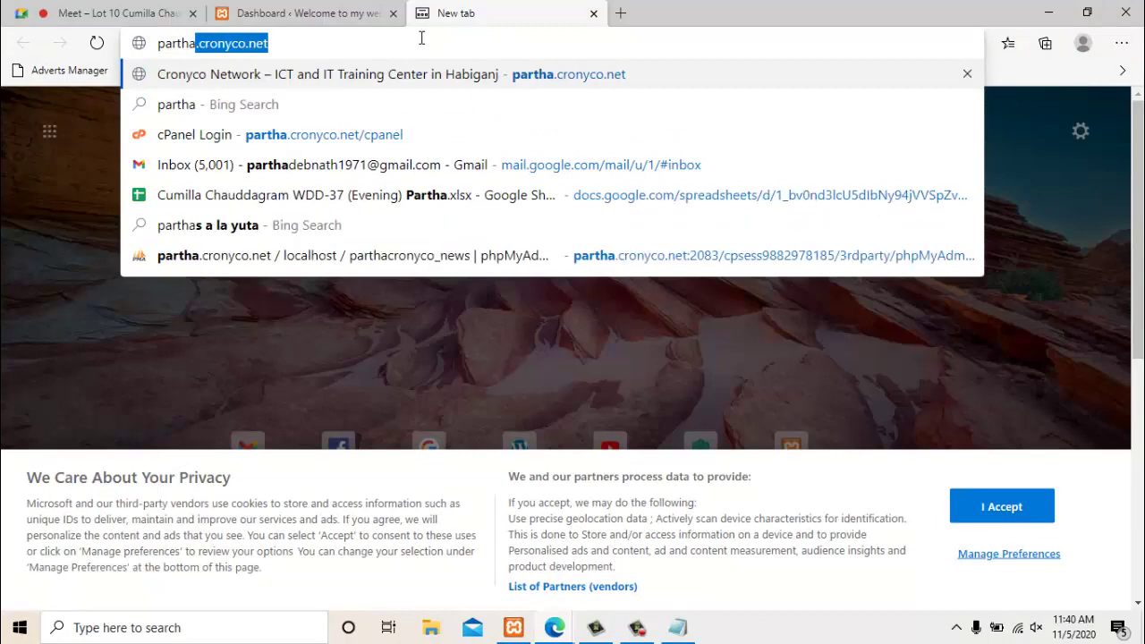
{"action": "key", "text": "Return"}
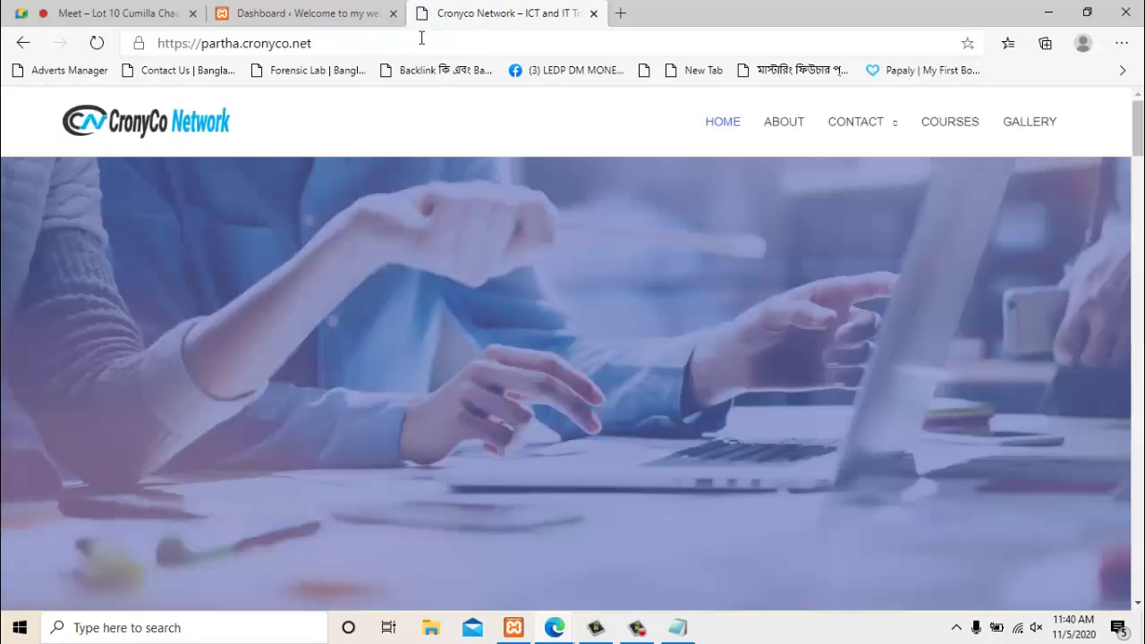
Open the blog jakir.me in another new browser tab
{"action": "left_click", "coordinate": [620, 13]}
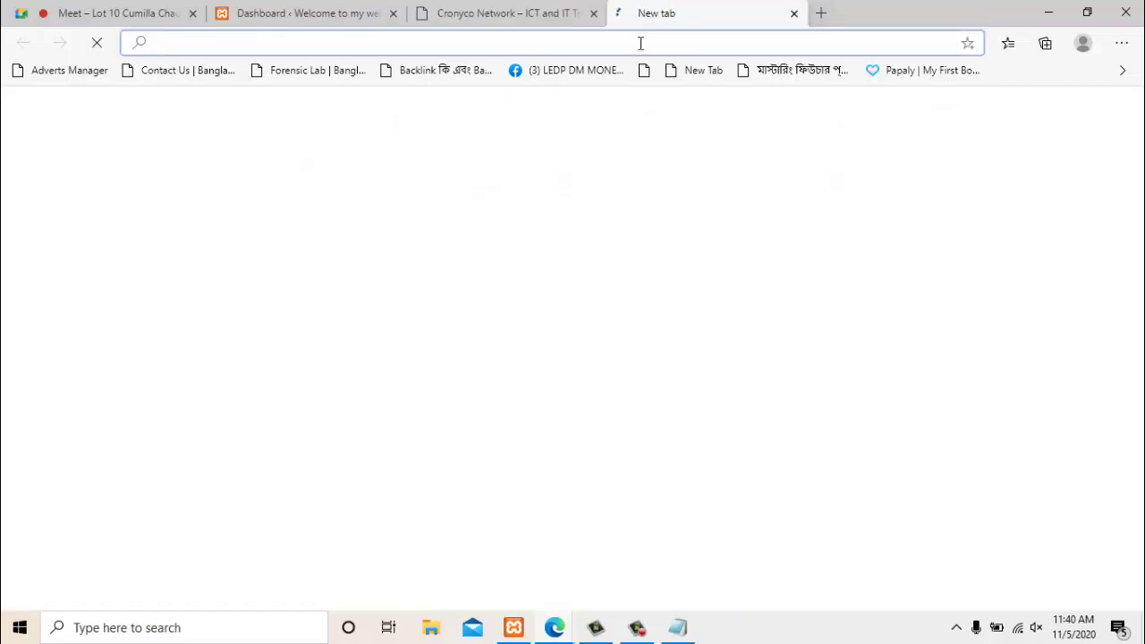
{"action": "type", "text": "jaki"}
{"action": "key", "text": "Return"}
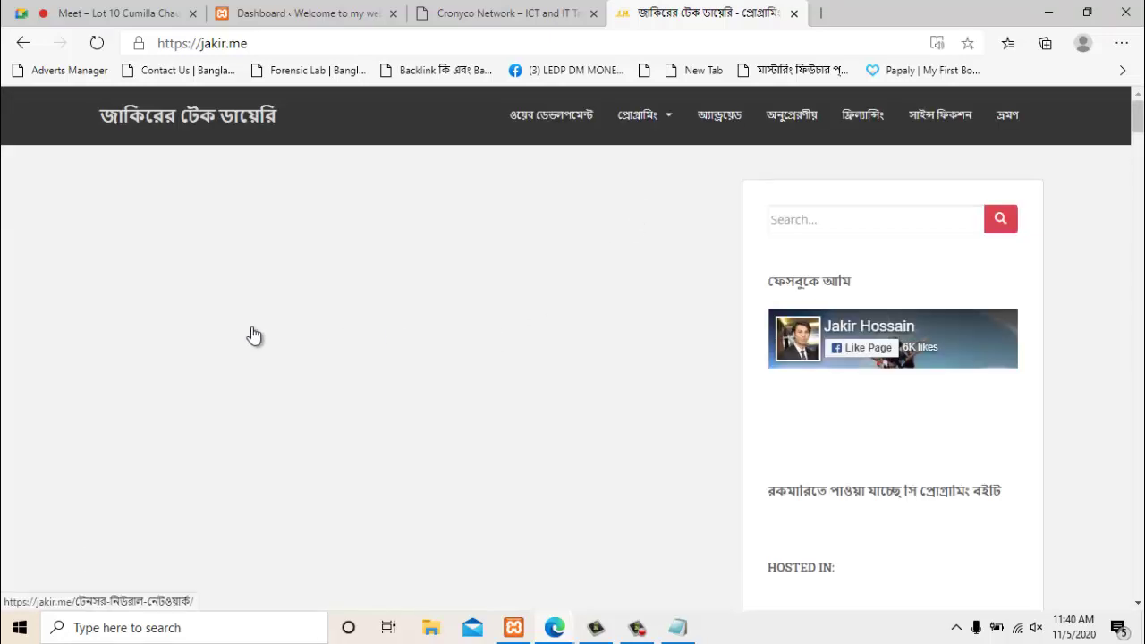
Examine the blog's home page, looking over its post excerpts, sidebar sections and header menu
{"action": "scroll", "coordinate": [1131, 331], "scroll_direction": "down", "scroll_amount": 10}
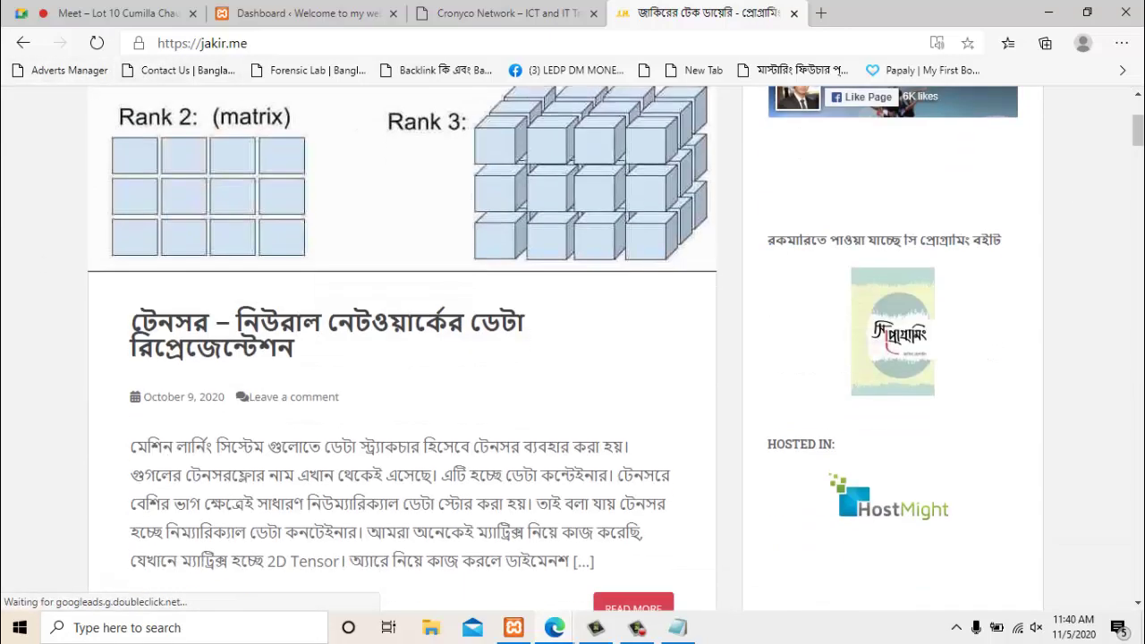
{"action": "scroll", "coordinate": [1131, 331], "scroll_direction": "down", "scroll_amount": 15}
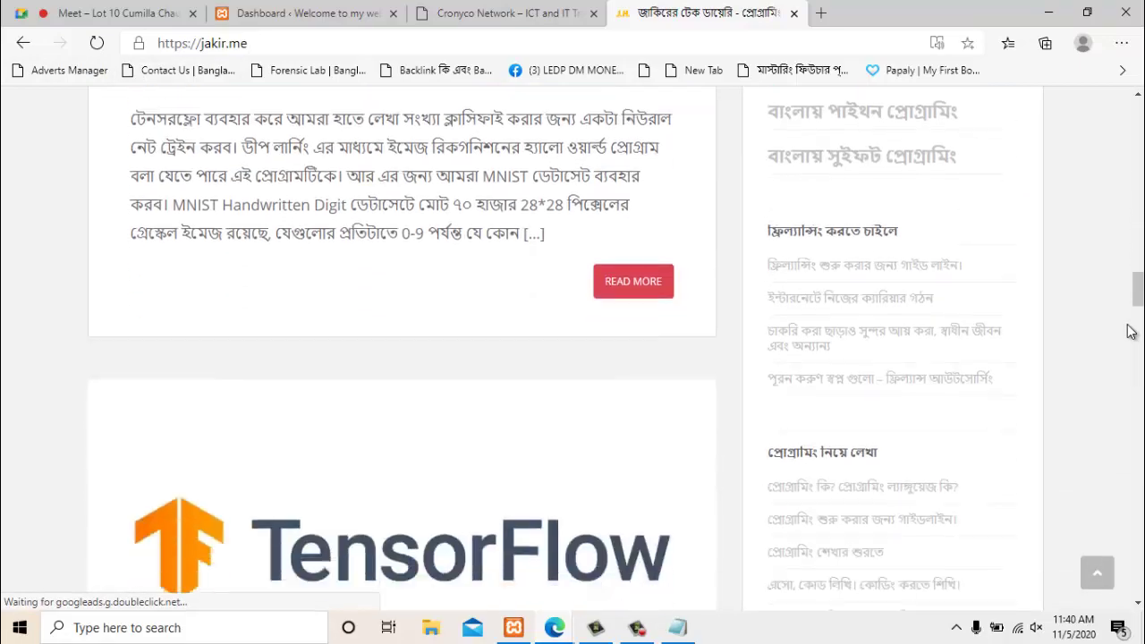
{"action": "scroll", "coordinate": [1129, 325], "scroll_direction": "up", "scroll_amount": 15}
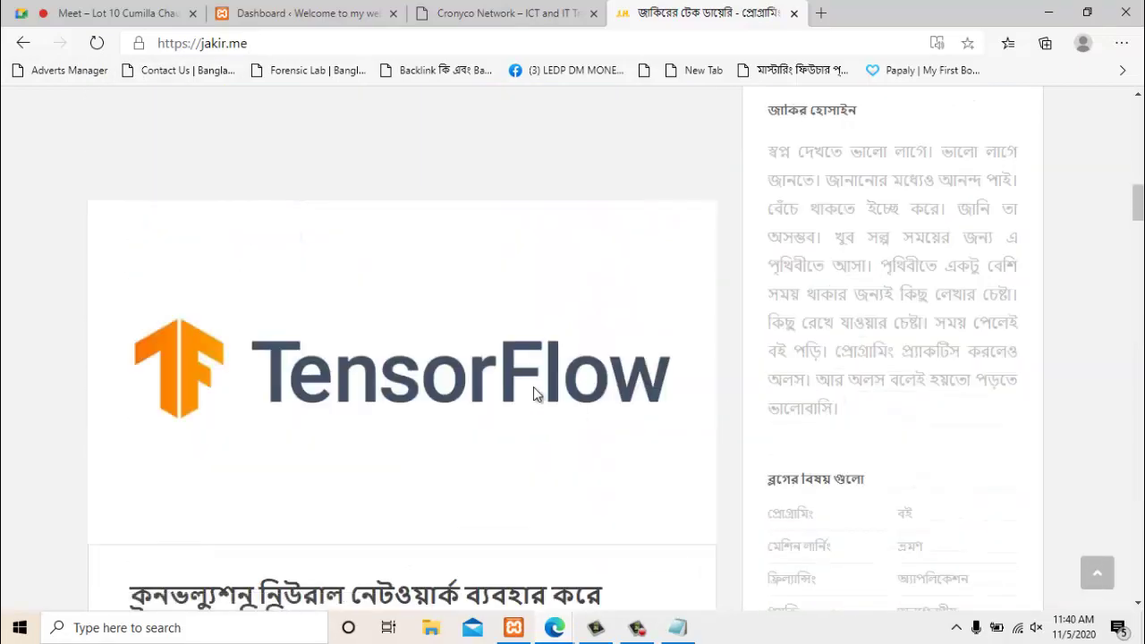
{"action": "scroll", "coordinate": [462, 308], "scroll_direction": "up", "scroll_amount": 6}
{"action": "scroll", "coordinate": [461, 310], "scroll_direction": "down", "scroll_amount": 2}
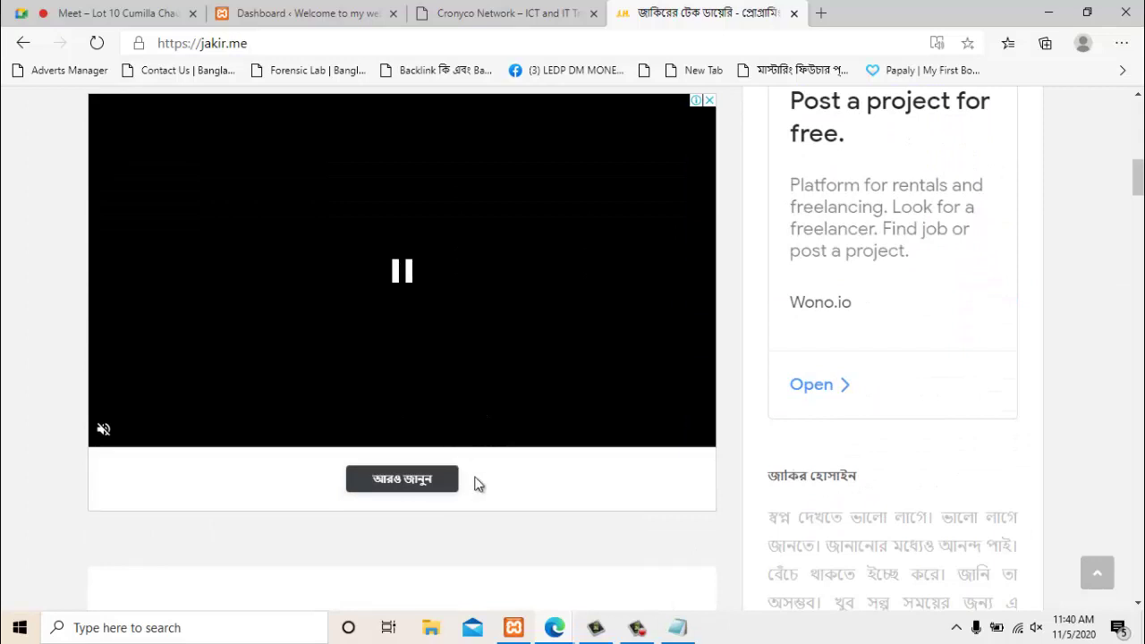
{"action": "scroll", "coordinate": [627, 429], "scroll_direction": "down", "scroll_amount": 1}
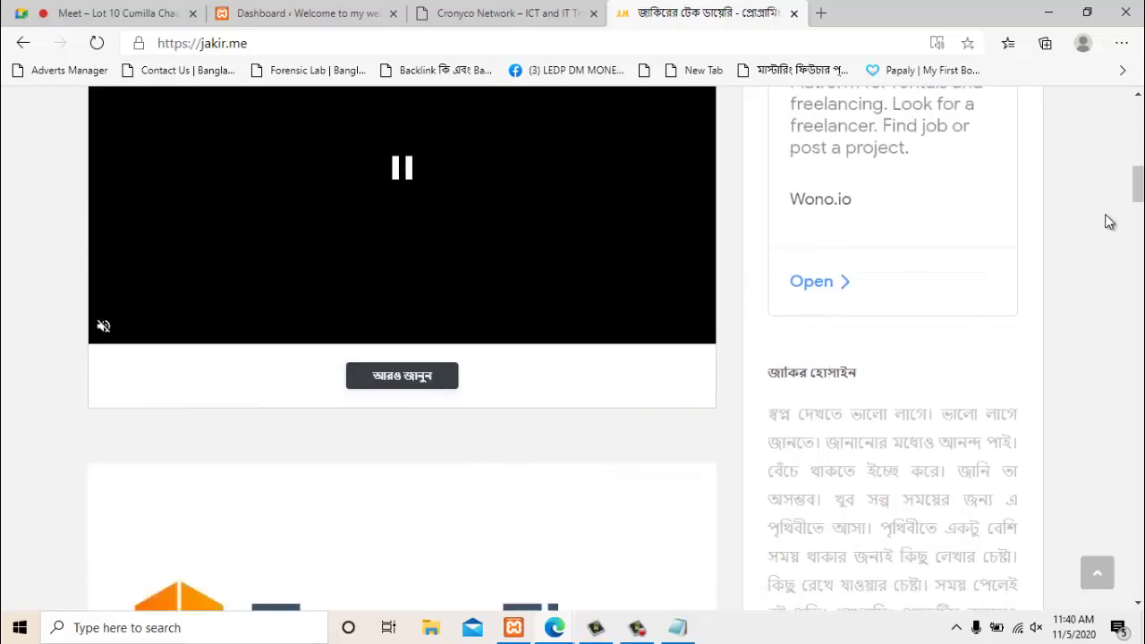
{"action": "scroll", "coordinate": [1112, 220], "scroll_direction": "down", "scroll_amount": 2}
{"action": "scroll", "coordinate": [1141, 205], "scroll_direction": "down", "scroll_amount": 2}
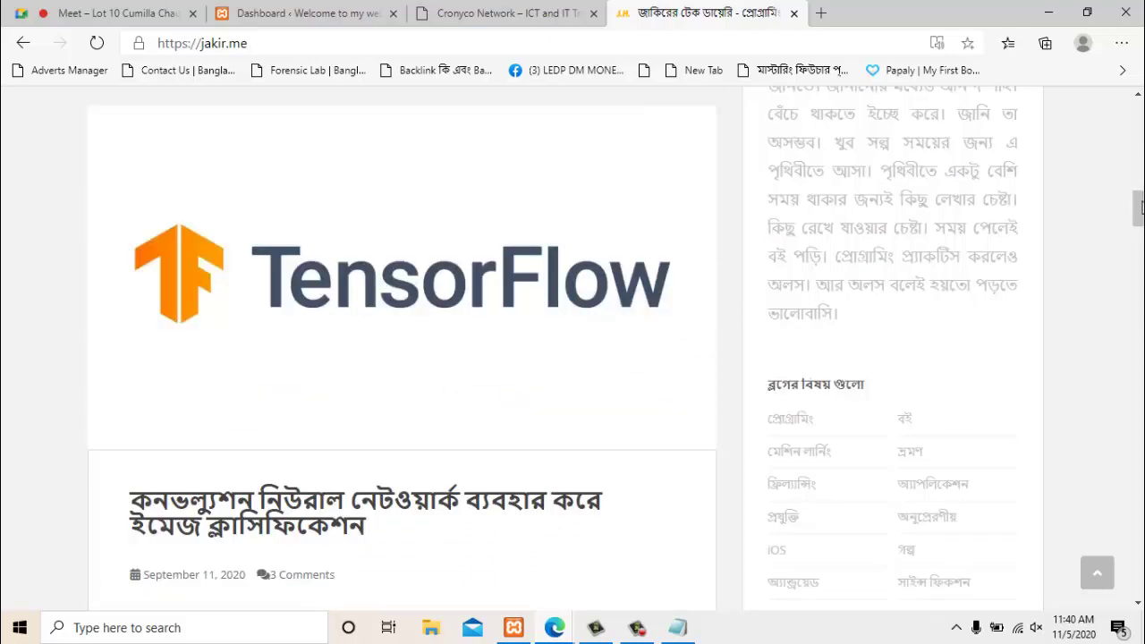
{"action": "scroll", "coordinate": [1140, 206], "scroll_direction": "up", "scroll_amount": 1}
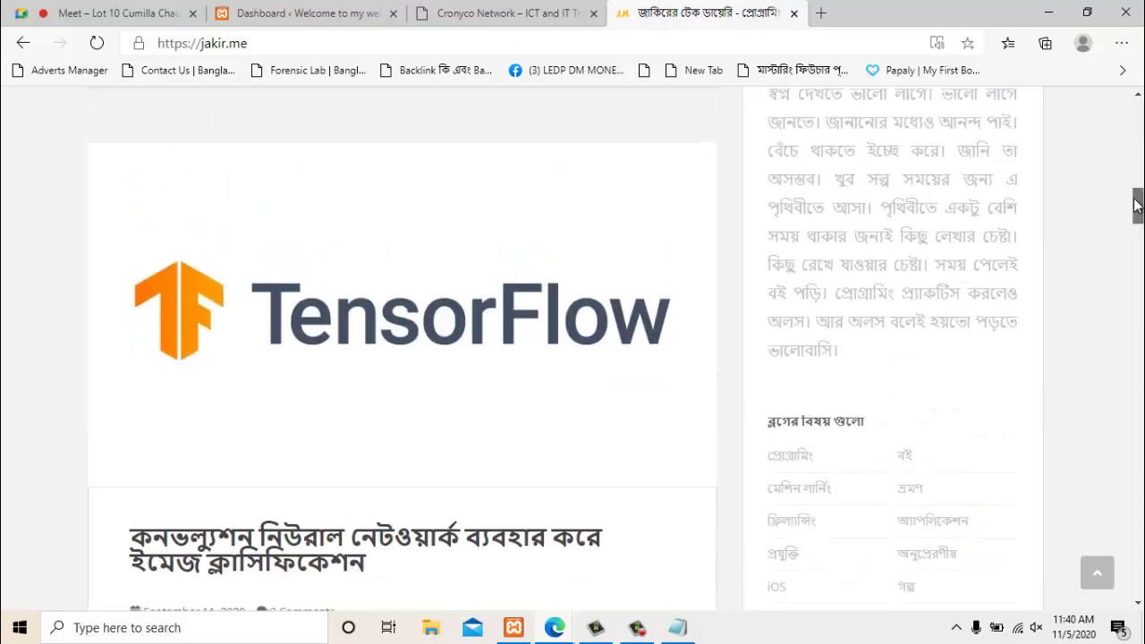
{"action": "left_click_drag", "start_coordinate": [1136, 205], "coordinate": [1139, 94]}
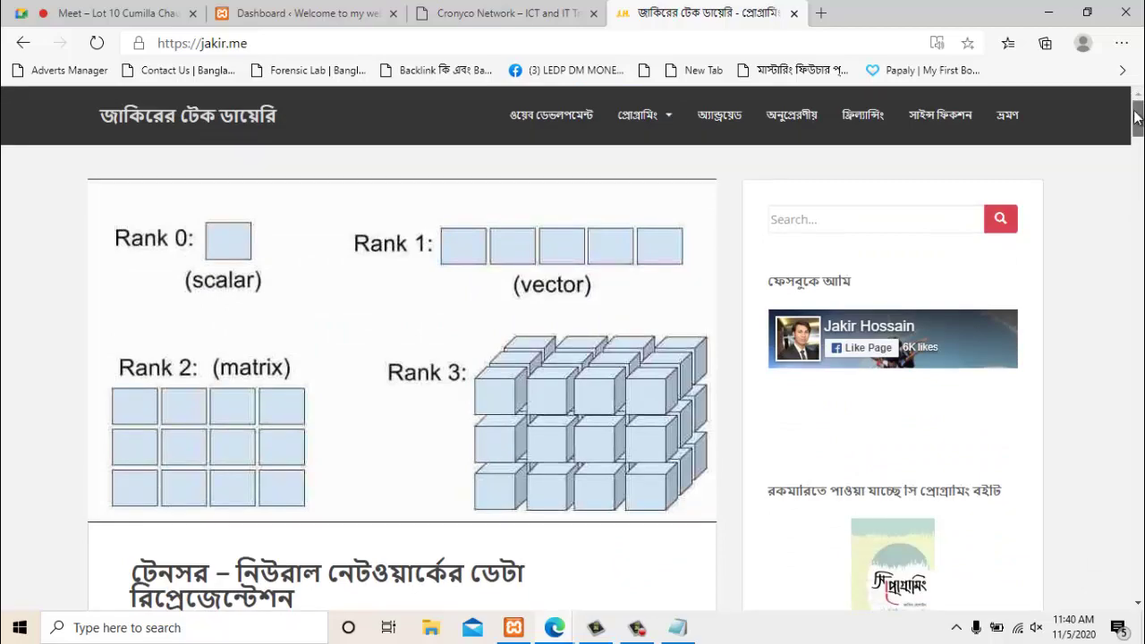
{"action": "left_click_drag", "start_coordinate": [1138, 118], "coordinate": [1138, 289]}
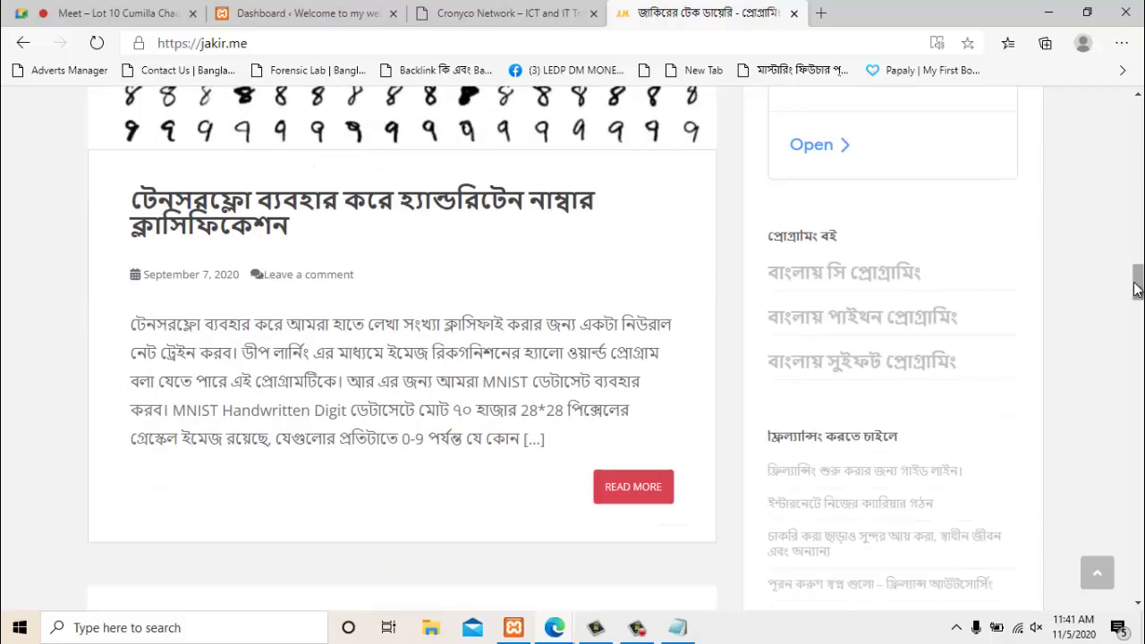
Open the full TensorFlow handwritten number classification post in a separate tab and return to the beginning of the blog's home page
{"action": "right_click", "coordinate": [636, 482]}
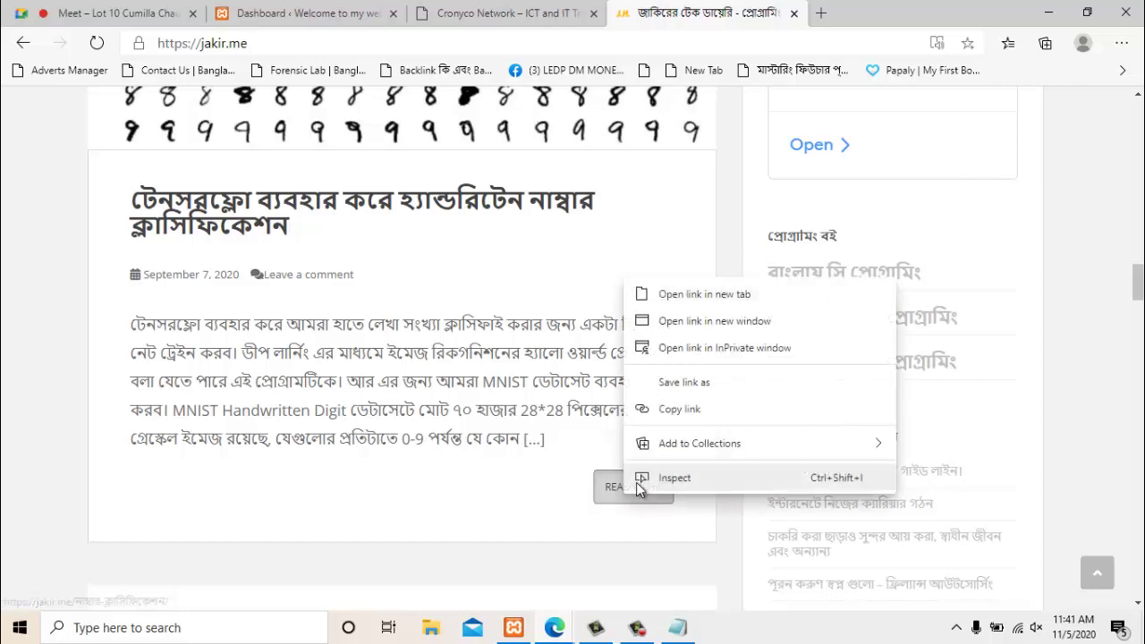
{"action": "left_click", "coordinate": [689, 296]}
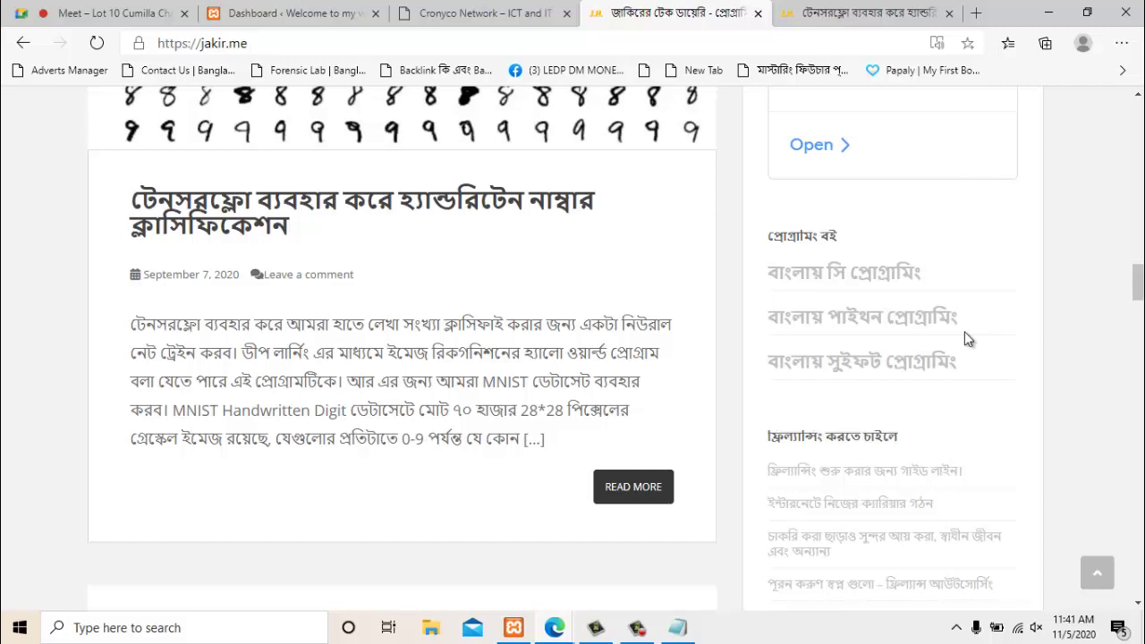
{"action": "left_click_drag", "start_coordinate": [1140, 277], "coordinate": [1127, 41]}
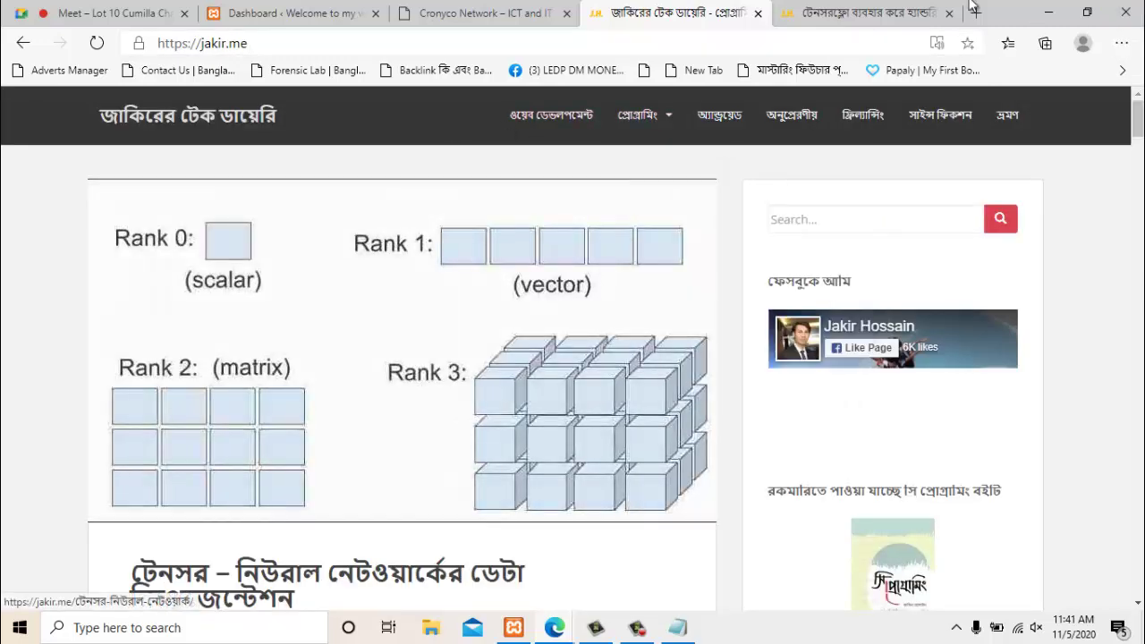
Switch back to the Cronyco Network site and look through its About page
{"action": "left_click", "coordinate": [519, 14]}
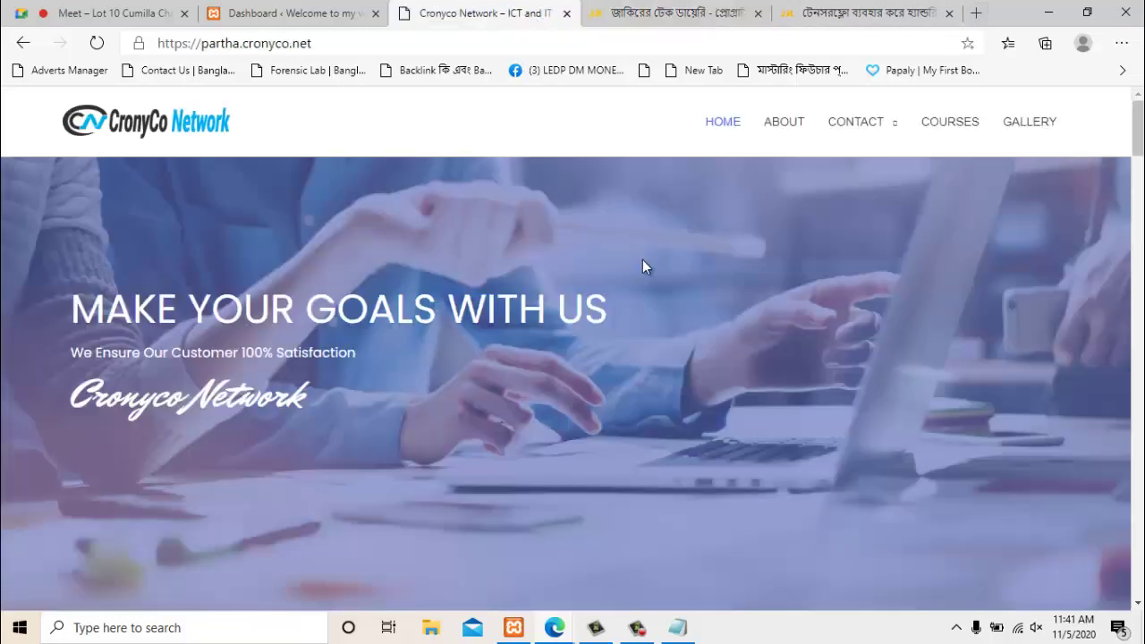
{"action": "left_click", "coordinate": [784, 125]}
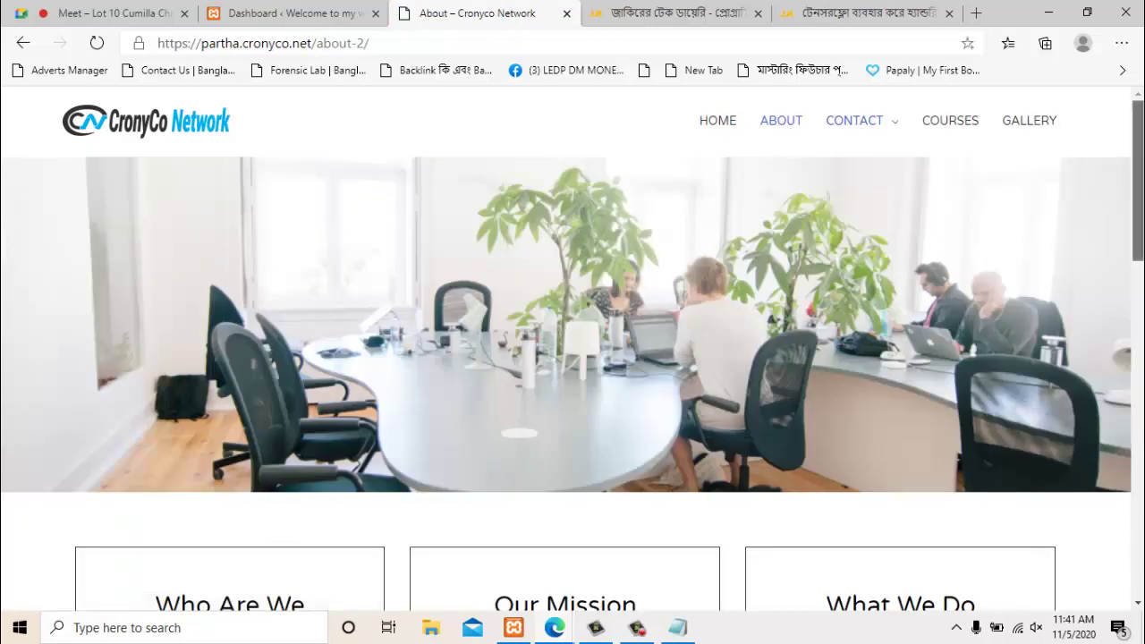
{"action": "scroll", "coordinate": [1097, 125], "scroll_direction": "down", "scroll_amount": 6}
{"action": "scroll", "coordinate": [1097, 125], "scroll_direction": "up", "scroll_amount": 6}
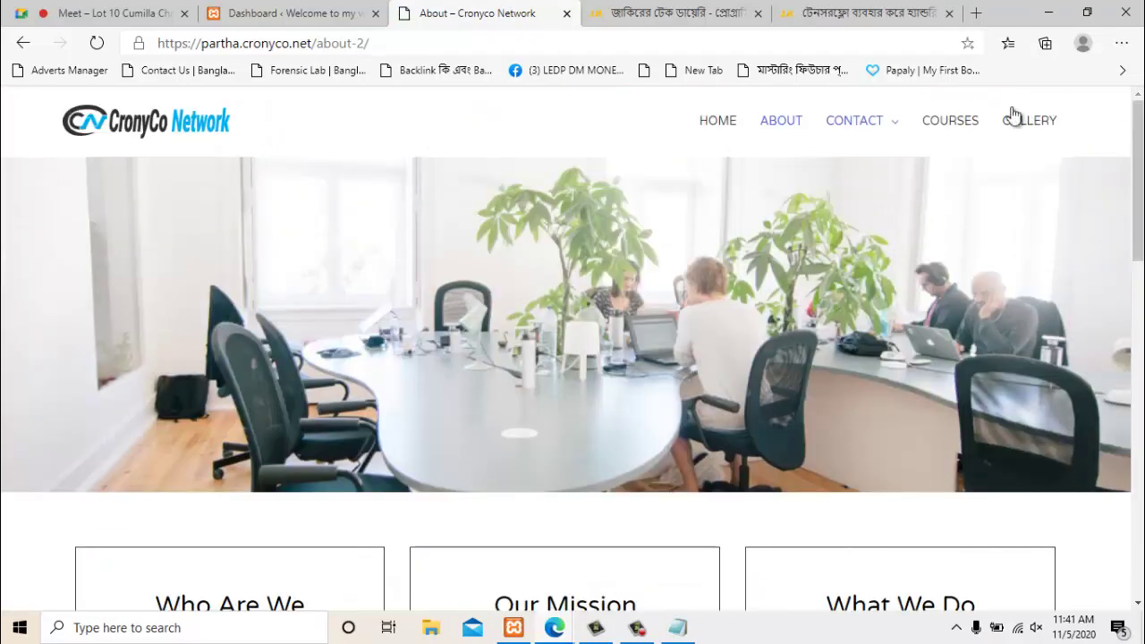
View the Cronyco Network site's Contact page and the entries in its navigation menu
{"action": "mouse_move", "coordinate": [877, 119]}
{"action": "left_click", "coordinate": [848, 175]}
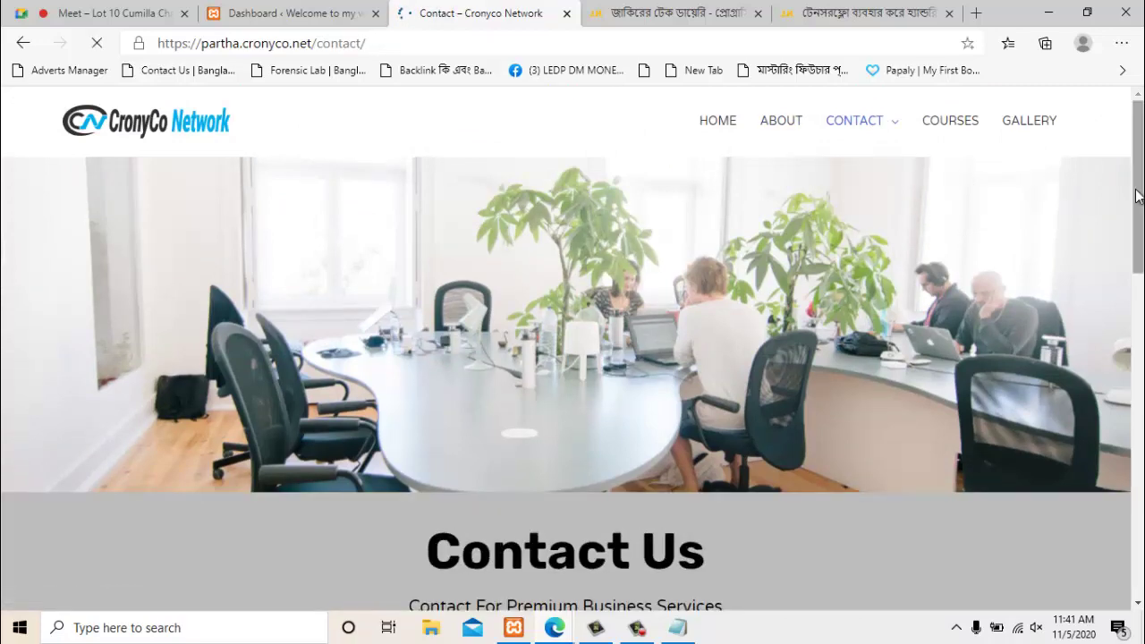
{"action": "left_click_drag", "start_coordinate": [1139, 197], "coordinate": [1116, 140]}
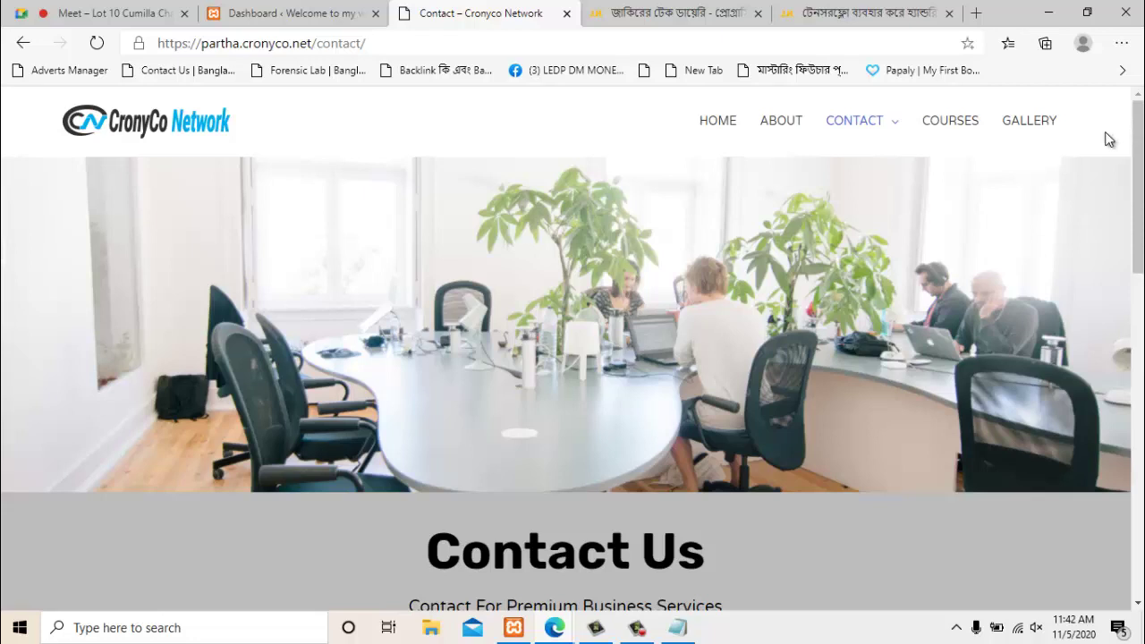
{"action": "mouse_move", "coordinate": [900, 120]}
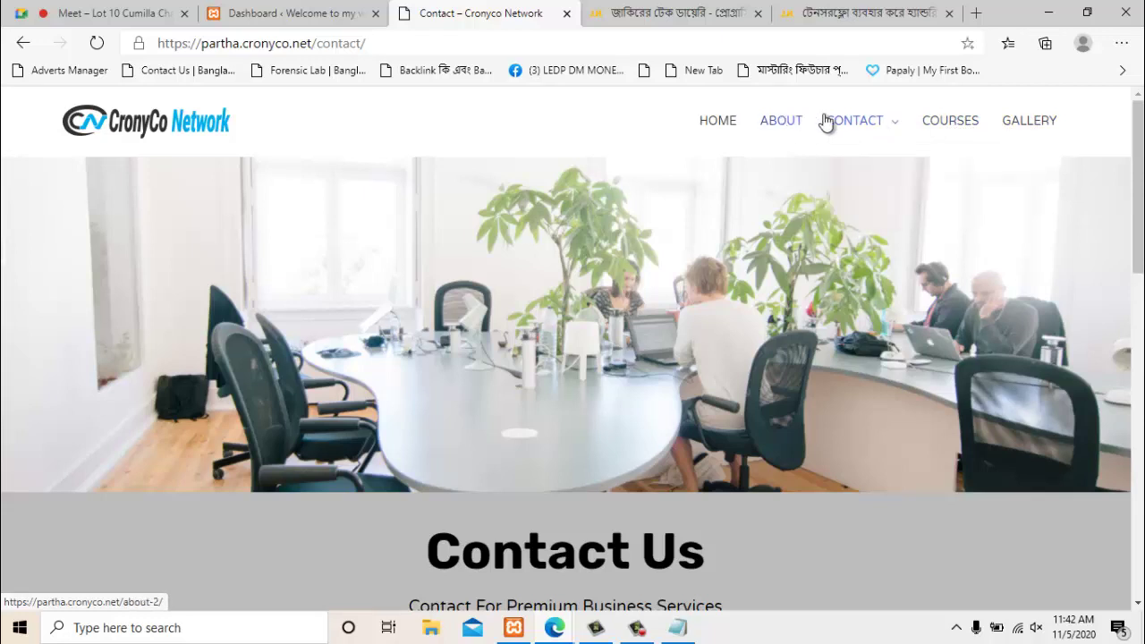
{"action": "mouse_move", "coordinate": [830, 122]}
View the Cronyco Network site's Gallery and Home pages, and close the site
{"action": "left_click", "coordinate": [1028, 131]}
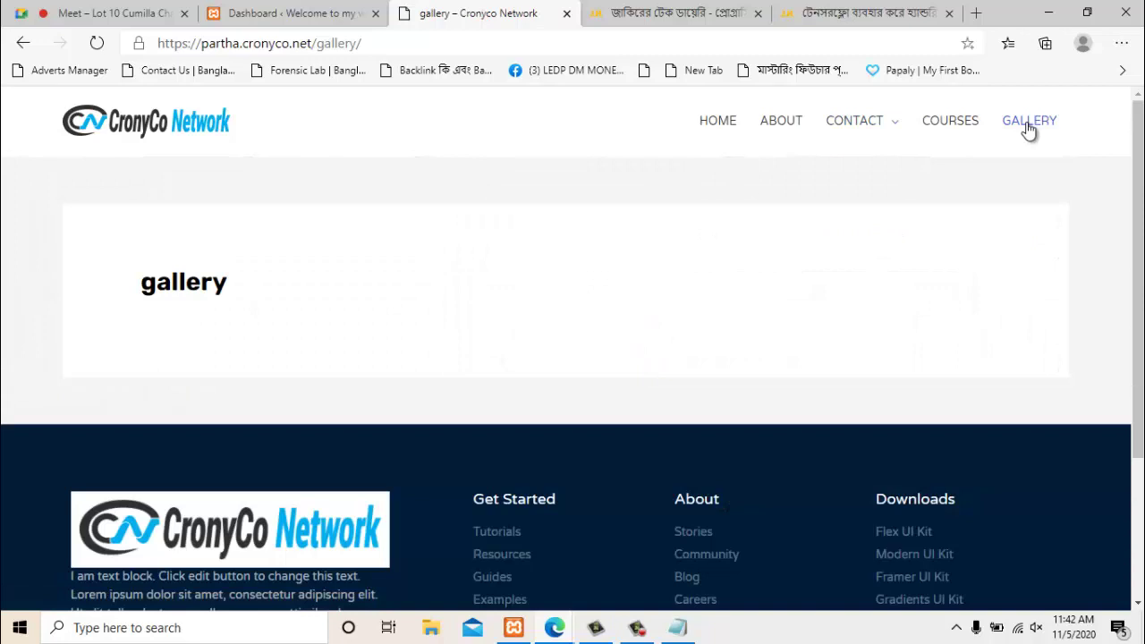
{"action": "left_click", "coordinate": [721, 130]}
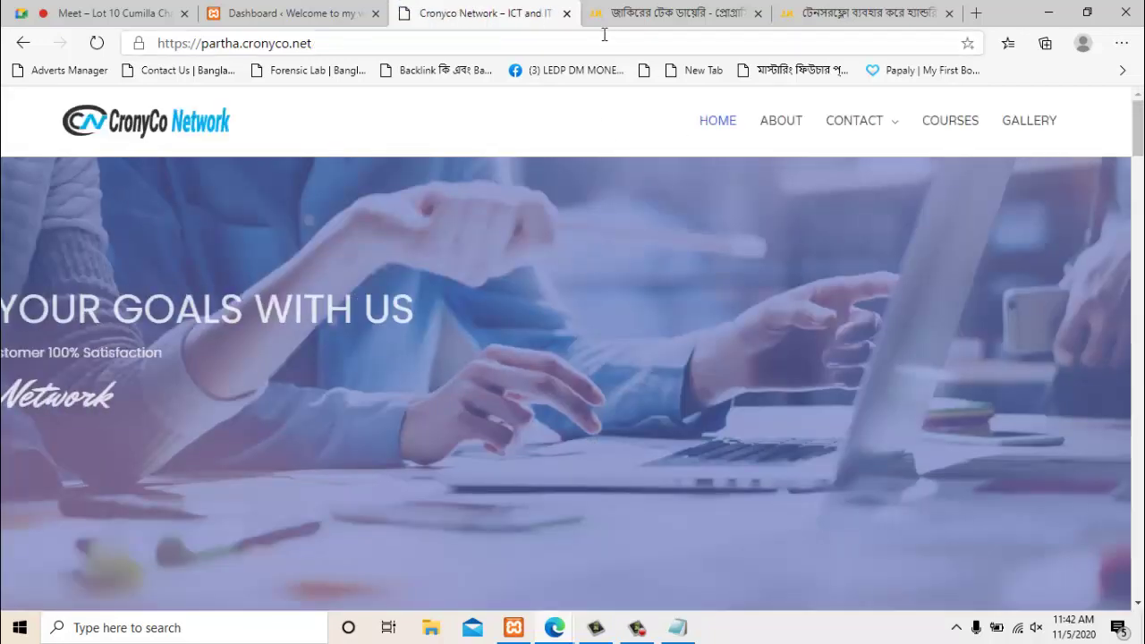
{"action": "left_click", "coordinate": [567, 15]}
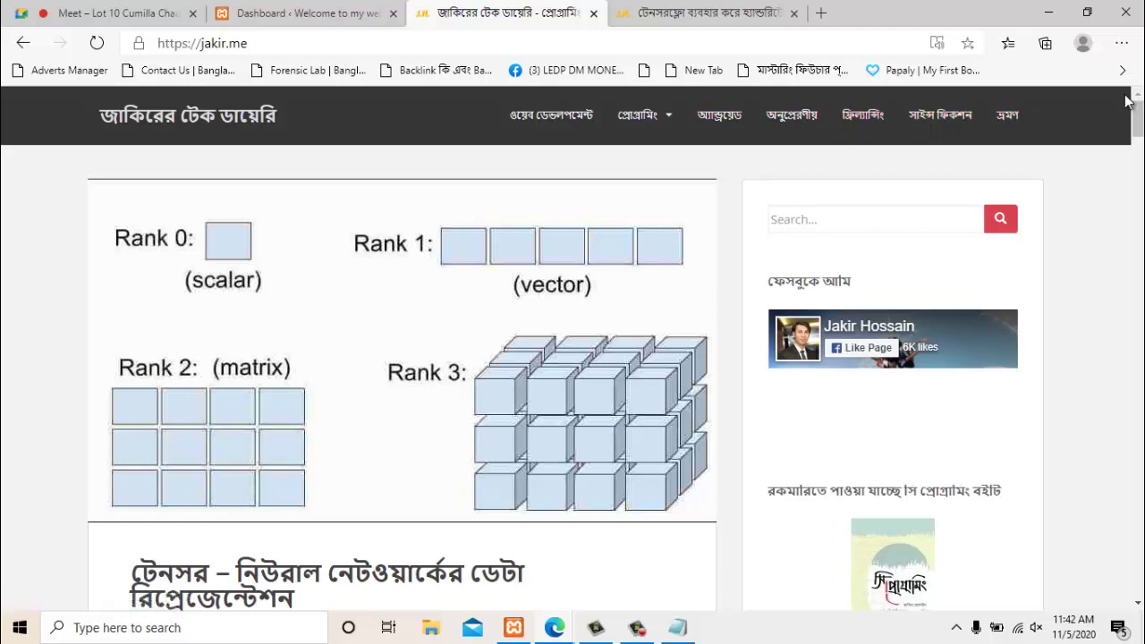
Look through the posts in the blog's সাইন্স ফিকশন (science fiction) category
{"action": "left_click", "coordinate": [931, 119]}
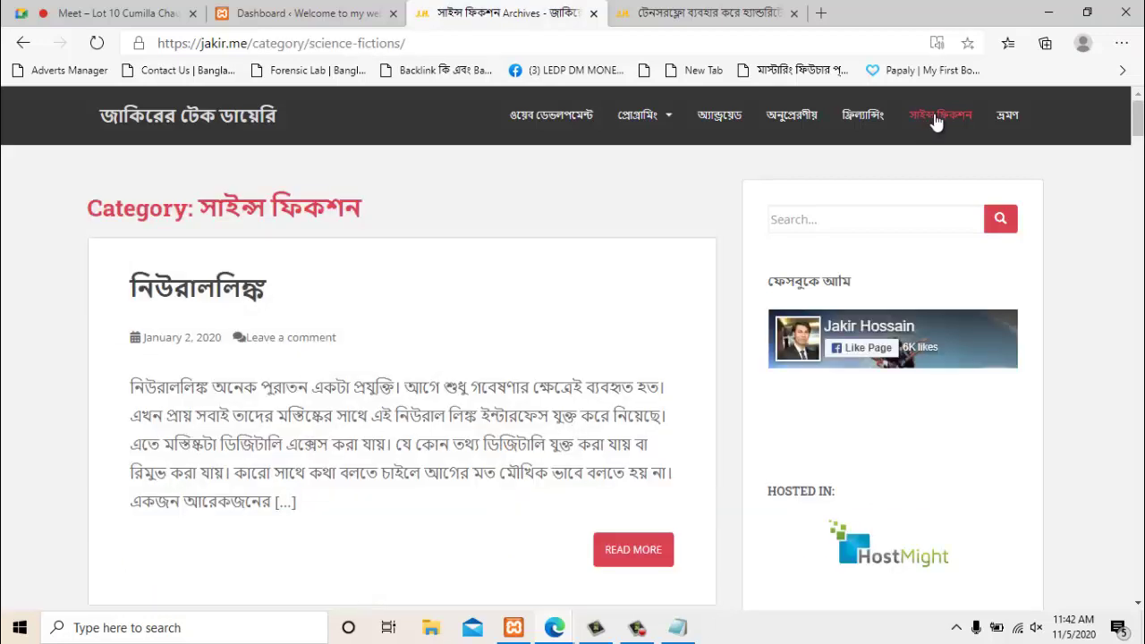
{"action": "scroll", "coordinate": [1096, 151], "scroll_direction": "down", "scroll_amount": 10}
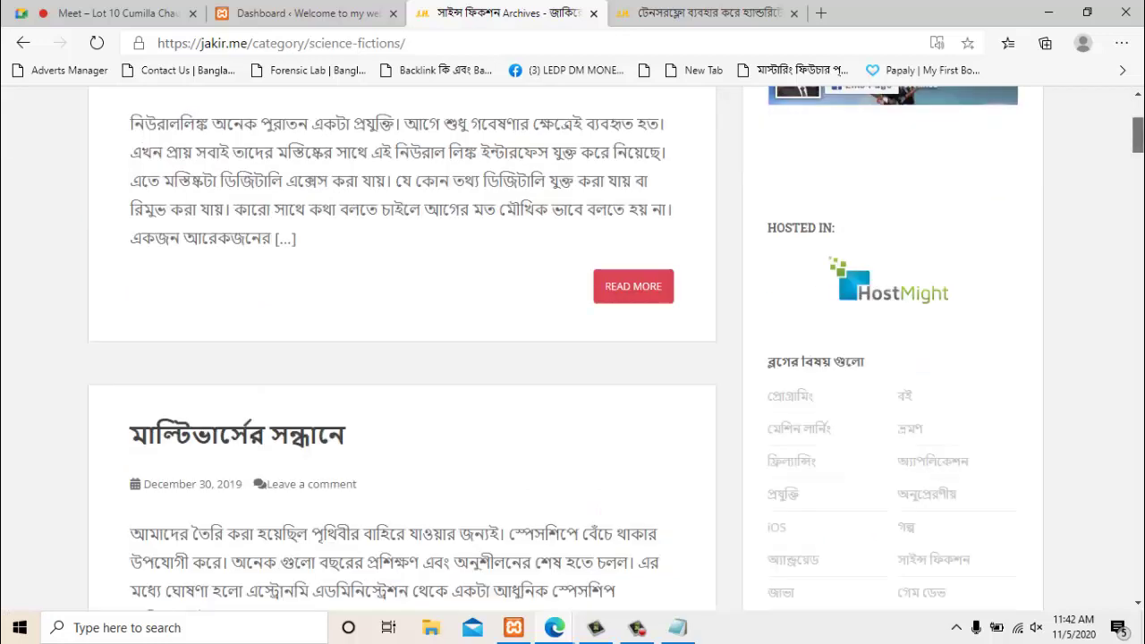
{"action": "scroll", "coordinate": [1096, 151], "scroll_direction": "up", "scroll_amount": 10}
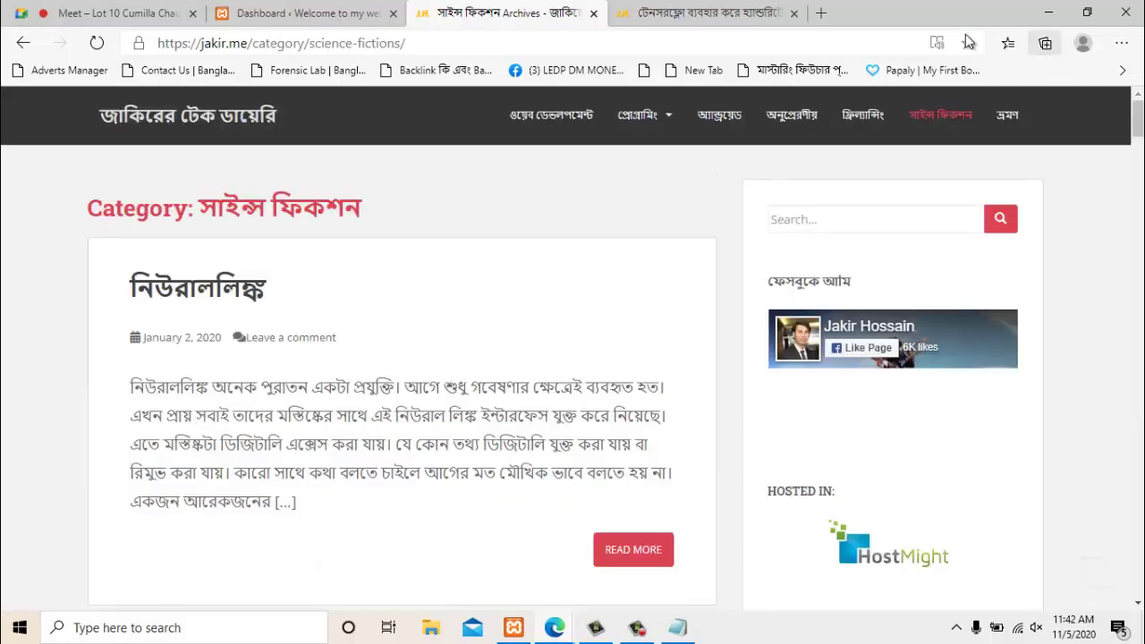
Return to the local WordPress dashboard and start a new page with the title "About"
{"action": "left_click", "coordinate": [310, 15]}
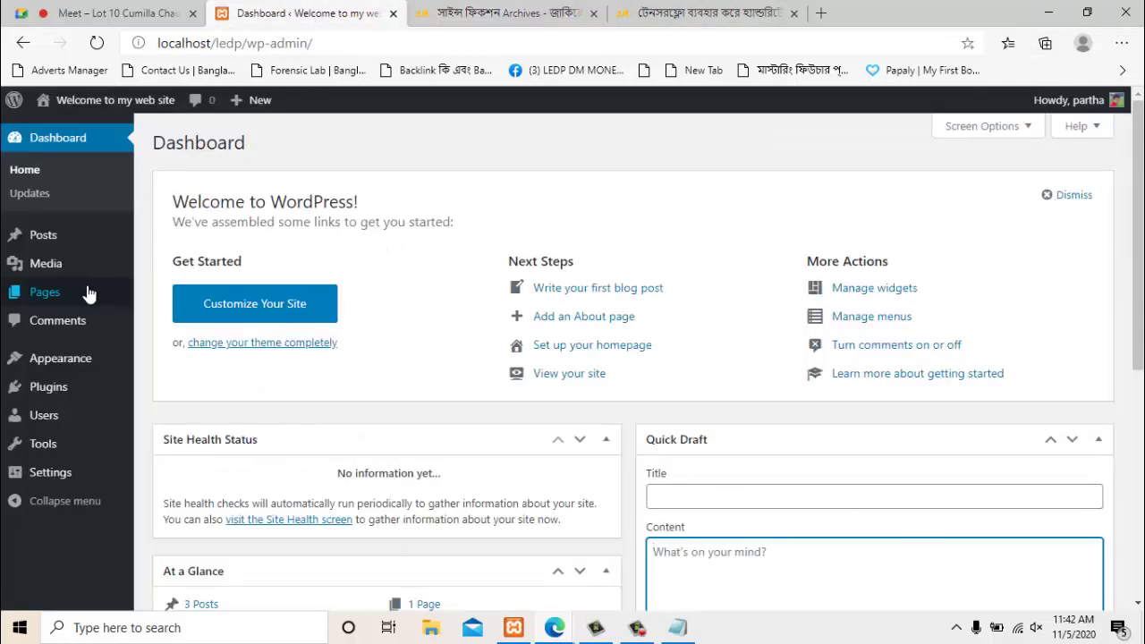
{"action": "mouse_move", "coordinate": [77, 293]}
{"action": "left_click", "coordinate": [170, 320]}
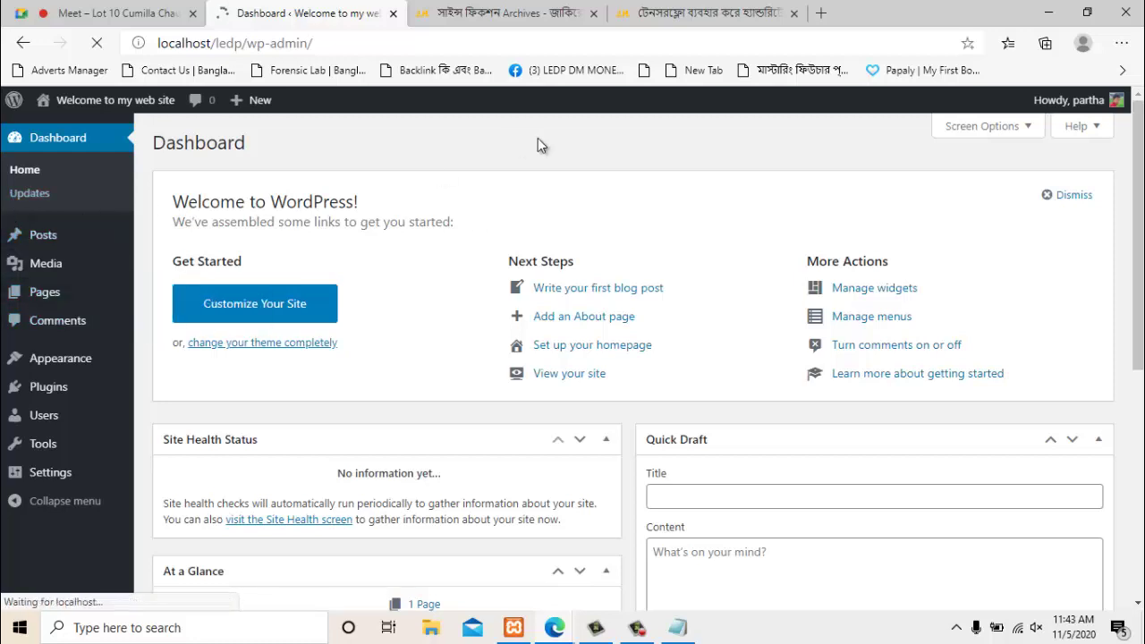
{"action": "mouse_move", "coordinate": [56, 298]}
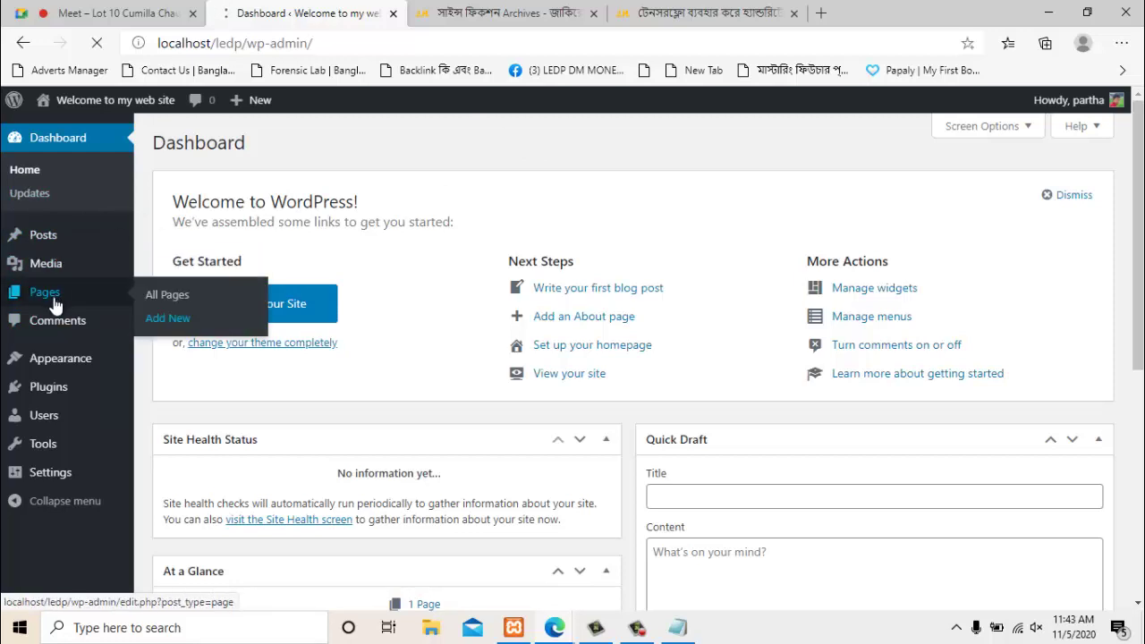
{"action": "left_click", "coordinate": [163, 322]}
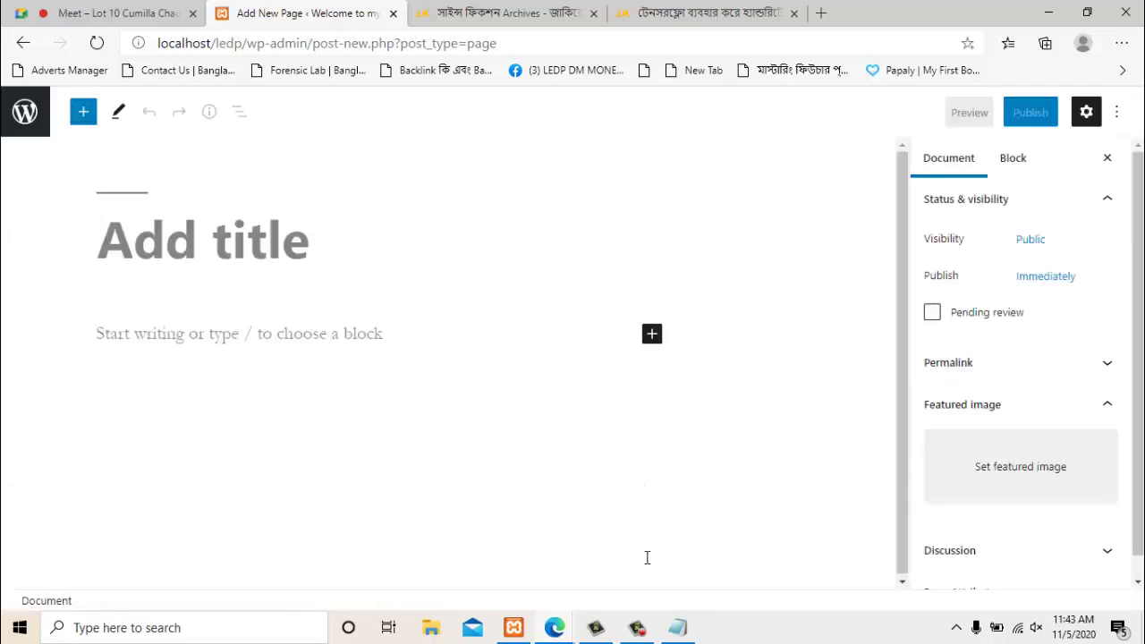
{"action": "left_click", "coordinate": [365, 211]}
{"action": "type", "text": "About"}
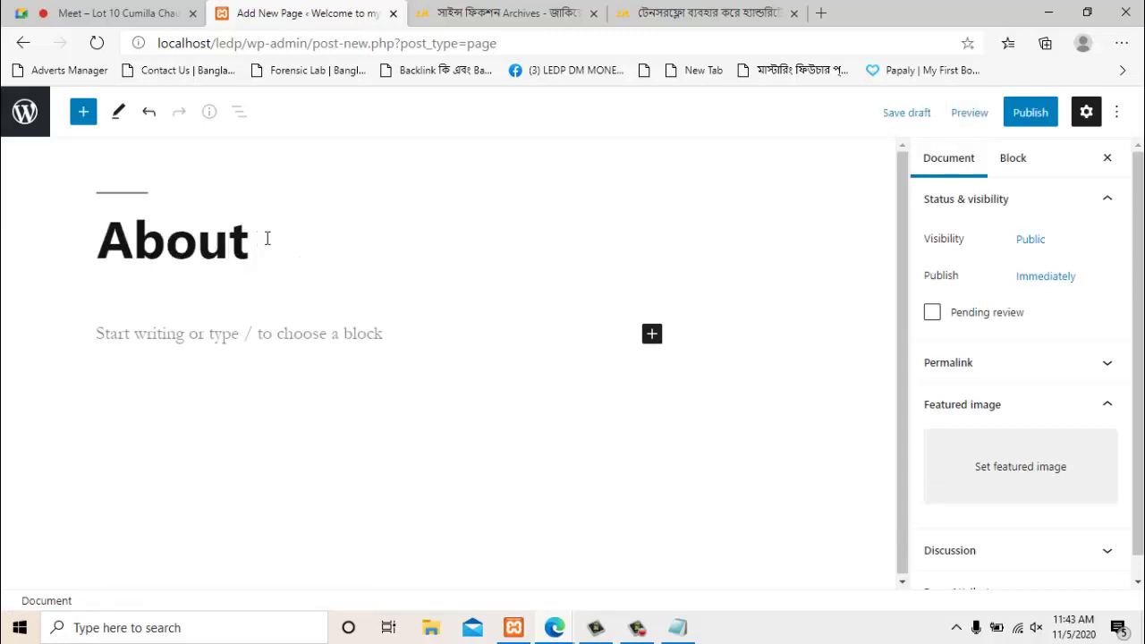
Publish the About page, and view the published page in a separate tab before closing that tab
{"action": "left_click", "coordinate": [1040, 117]}
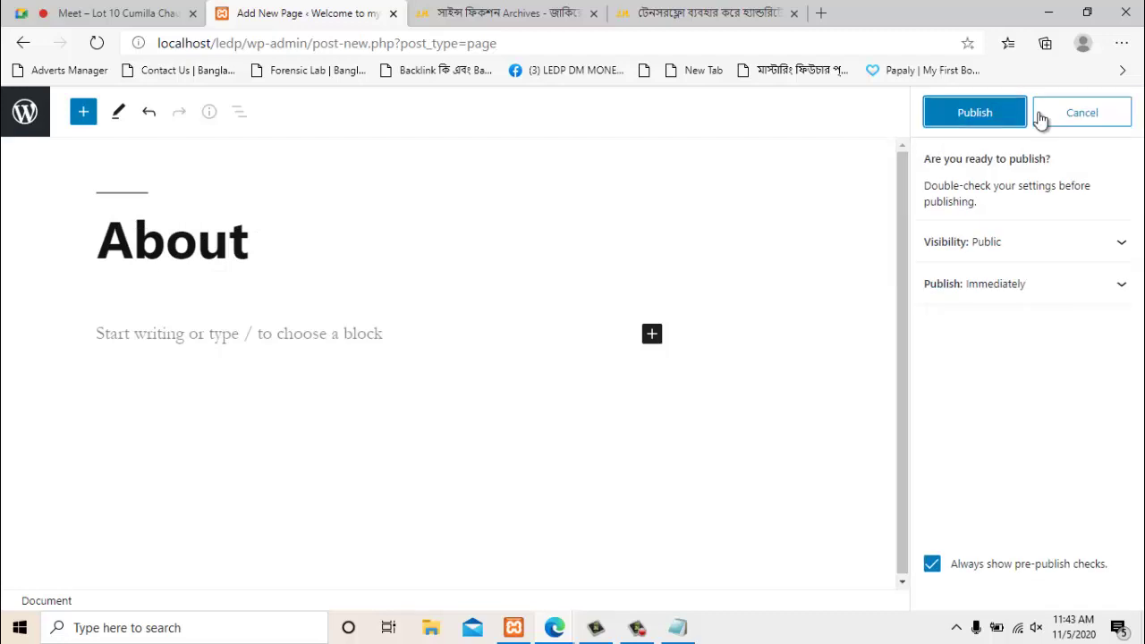
{"action": "left_click", "coordinate": [984, 116]}
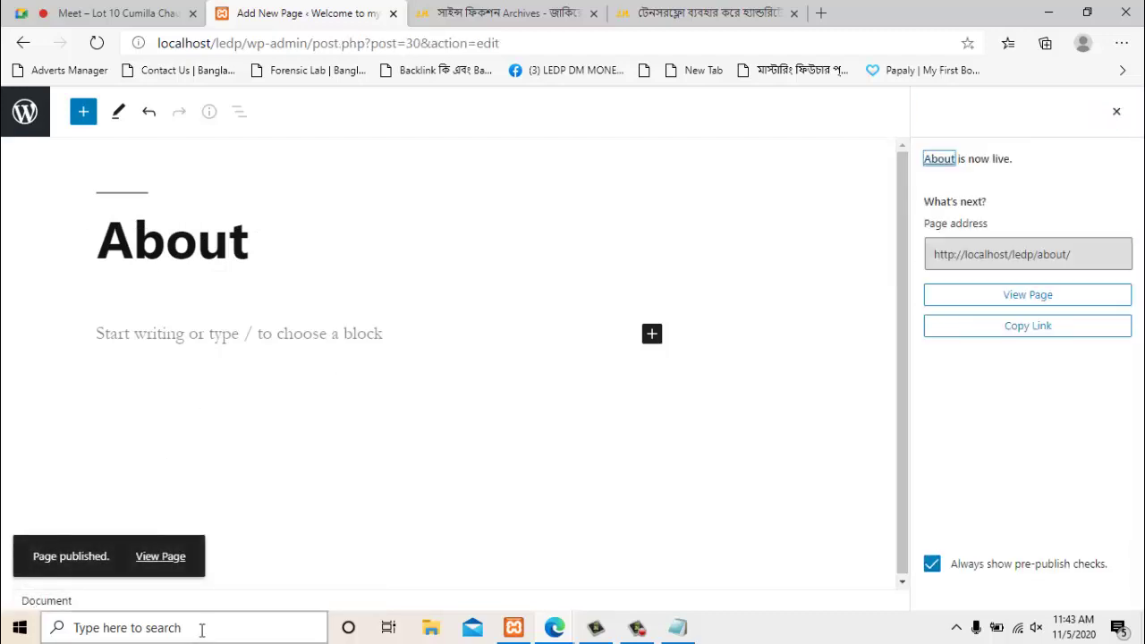
{"action": "left_click", "coordinate": [161, 558]}
{"action": "right_click", "coordinate": [159, 556]}
{"action": "left_click", "coordinate": [215, 355]}
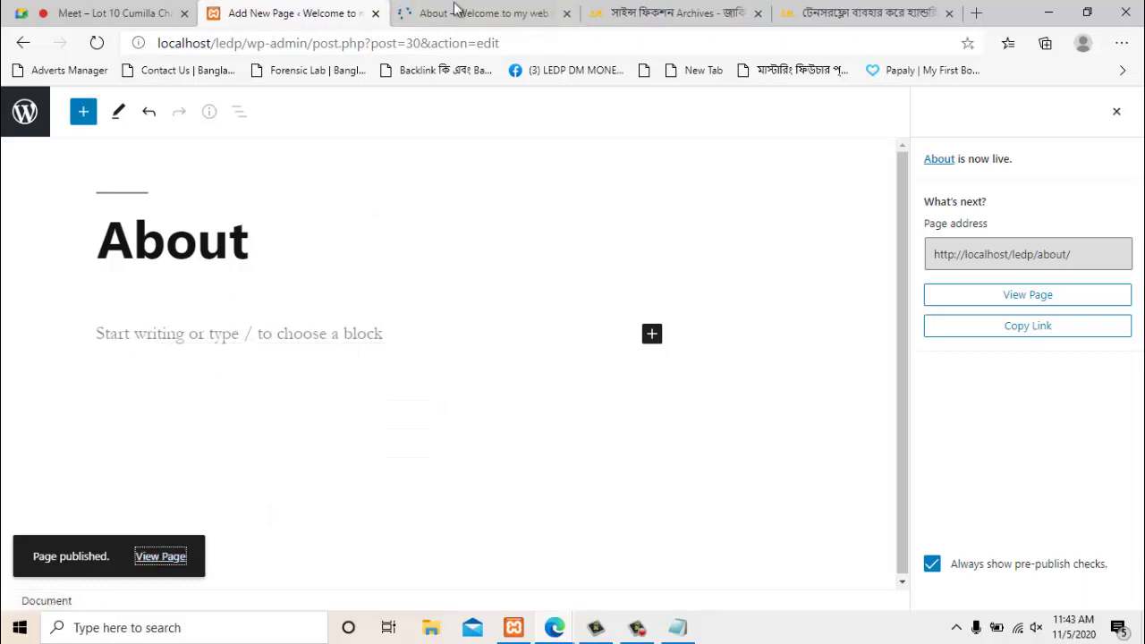
{"action": "left_click", "coordinate": [481, 10]}
{"action": "scroll", "coordinate": [425, 358], "scroll_direction": "down", "scroll_amount": 4}
{"action": "scroll", "coordinate": [426, 358], "scroll_direction": "up", "scroll_amount": 4}
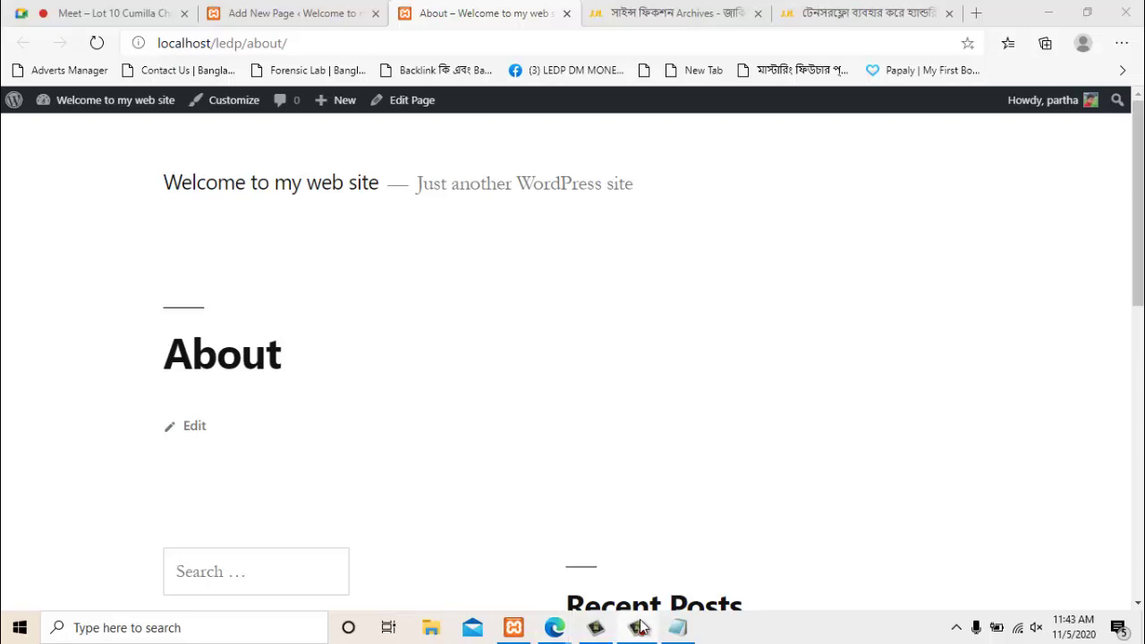
{"action": "left_click", "coordinate": [680, 627]}
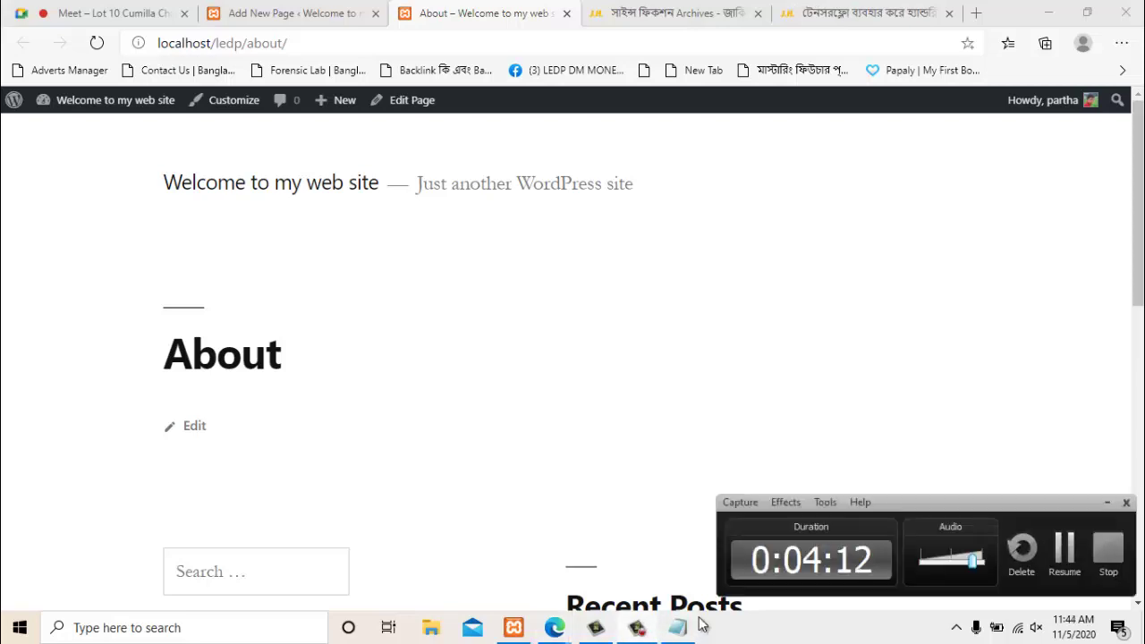
{"action": "left_click", "coordinate": [700, 624]}
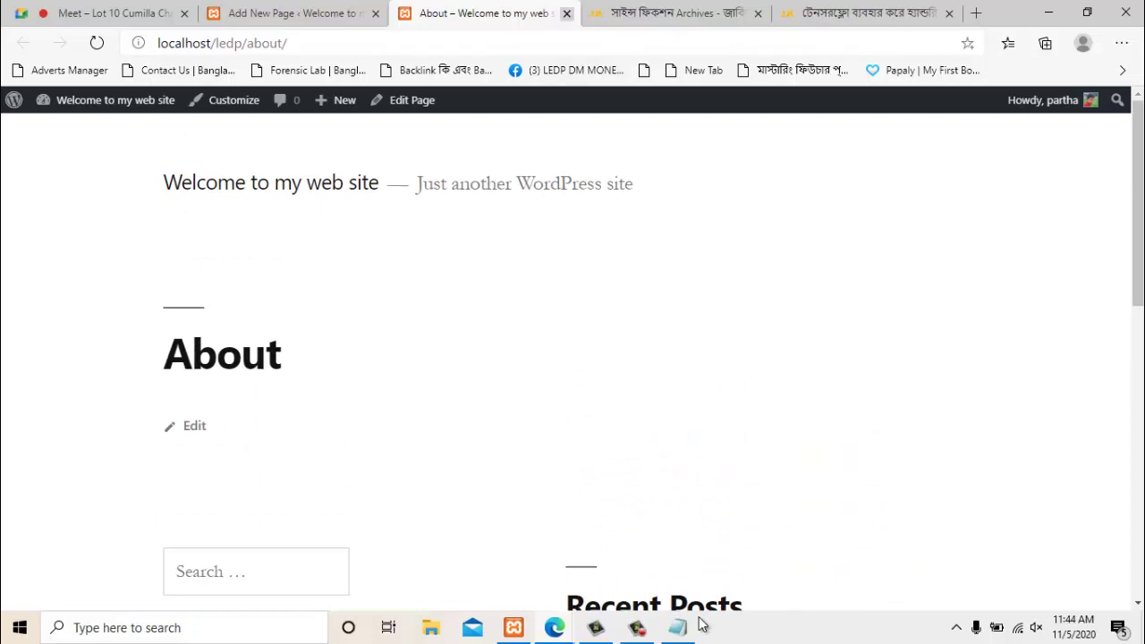
{"action": "key", "text": "ctrl+w"}
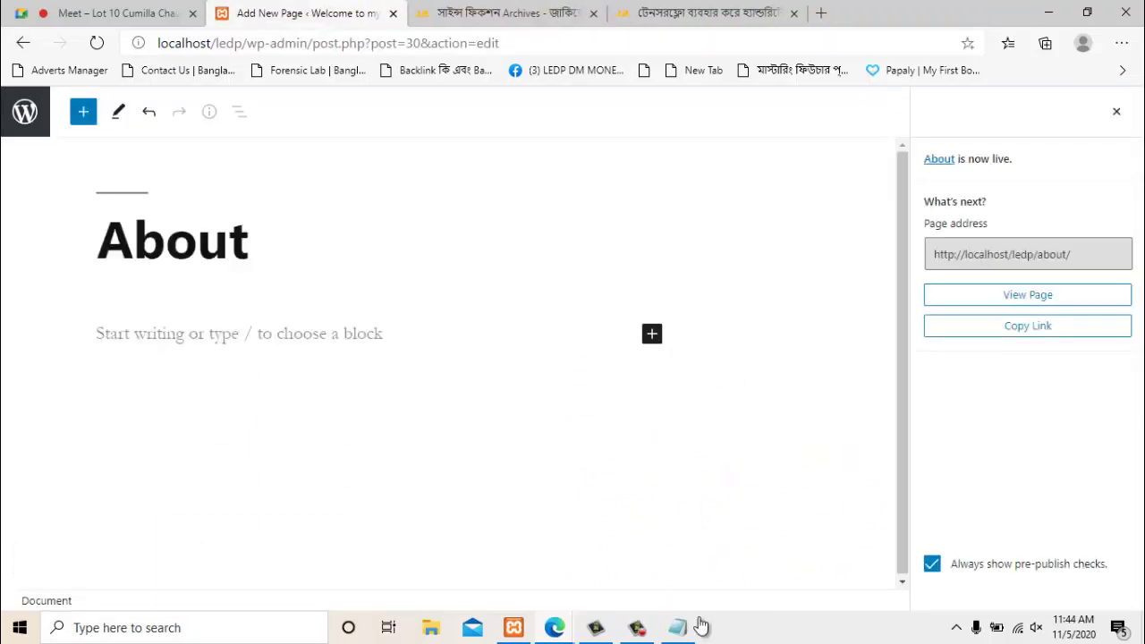
From the list of all pages, move Sample Page to the trash and delete it permanently
{"action": "left_click", "coordinate": [26, 111]}
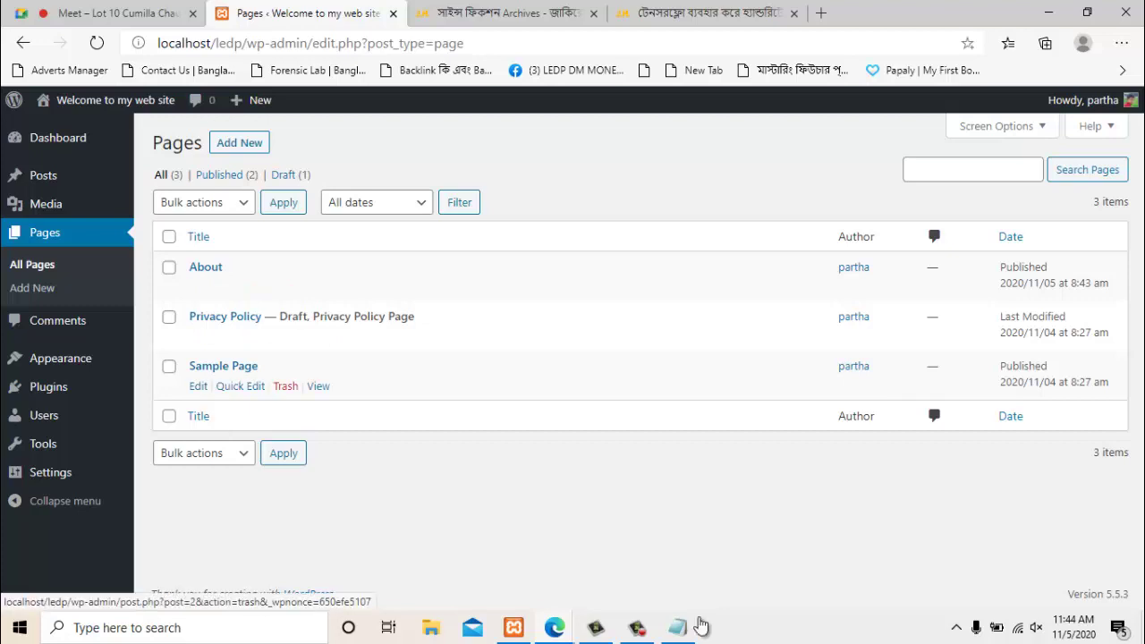
{"action": "left_click_drag", "start_coordinate": [314, 367], "coordinate": [354, 339]}
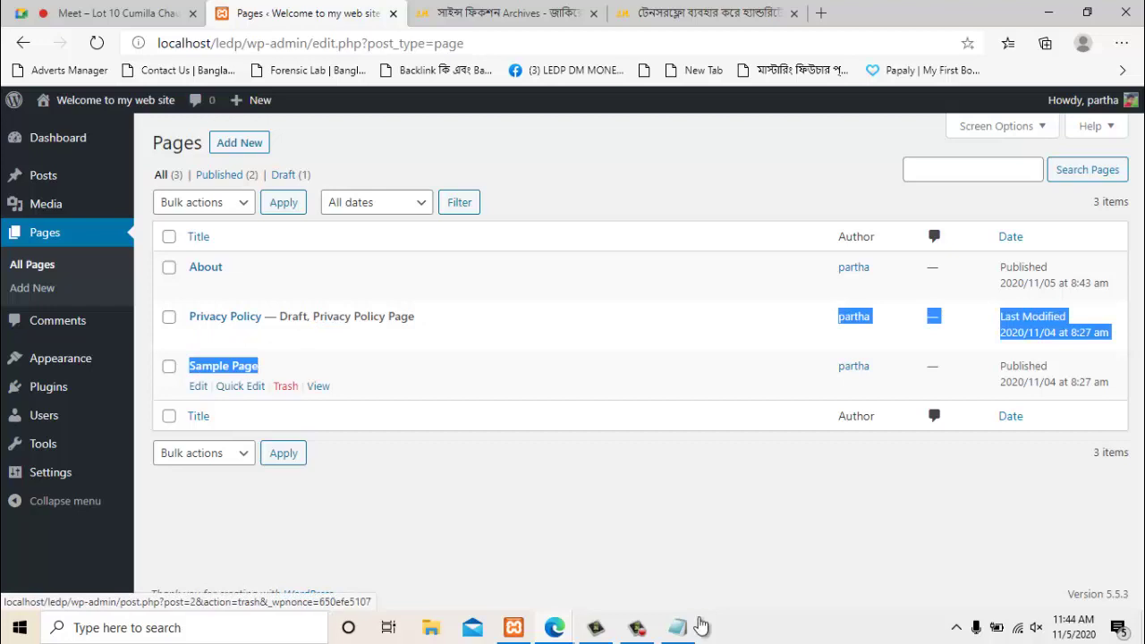
{"action": "left_click", "coordinate": [286, 386]}
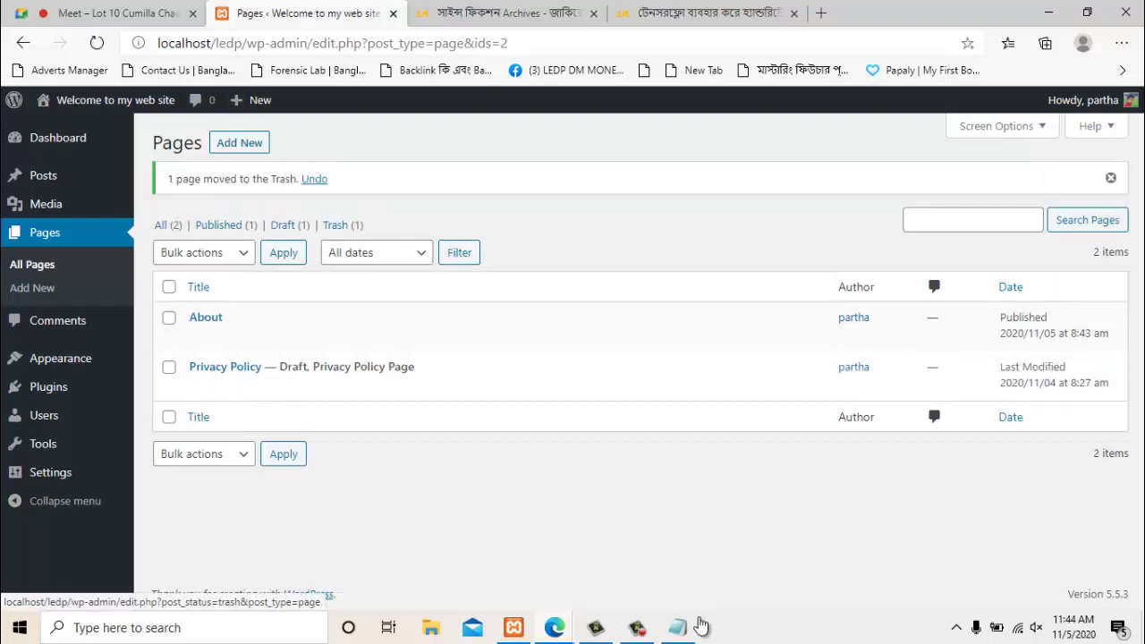
{"action": "left_click", "coordinate": [342, 224]}
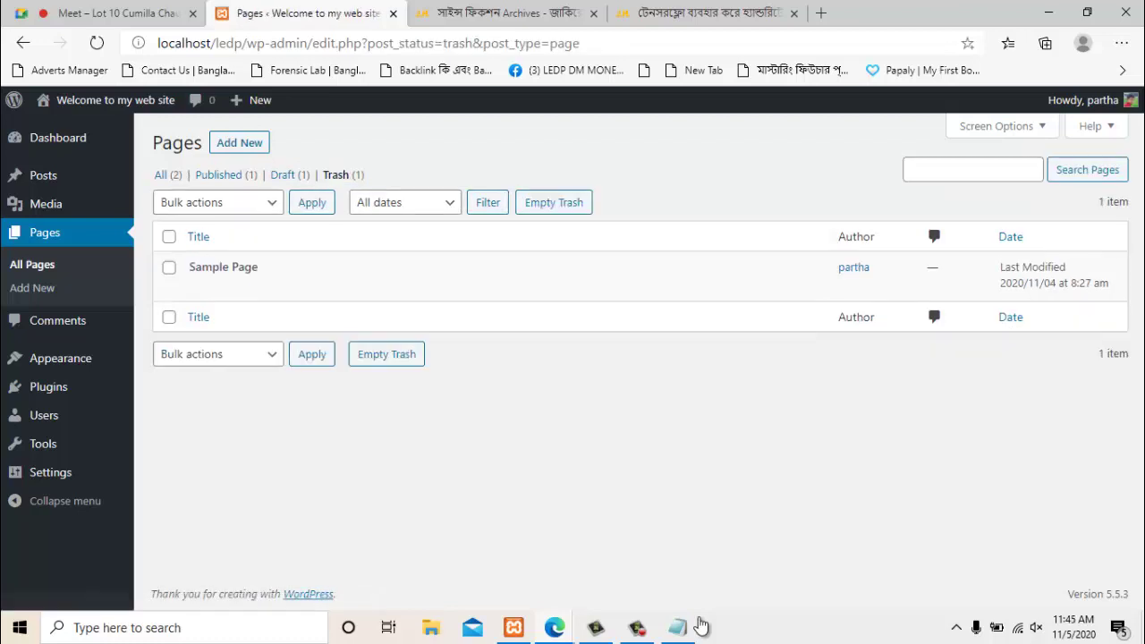
{"action": "left_click", "coordinate": [280, 287]}
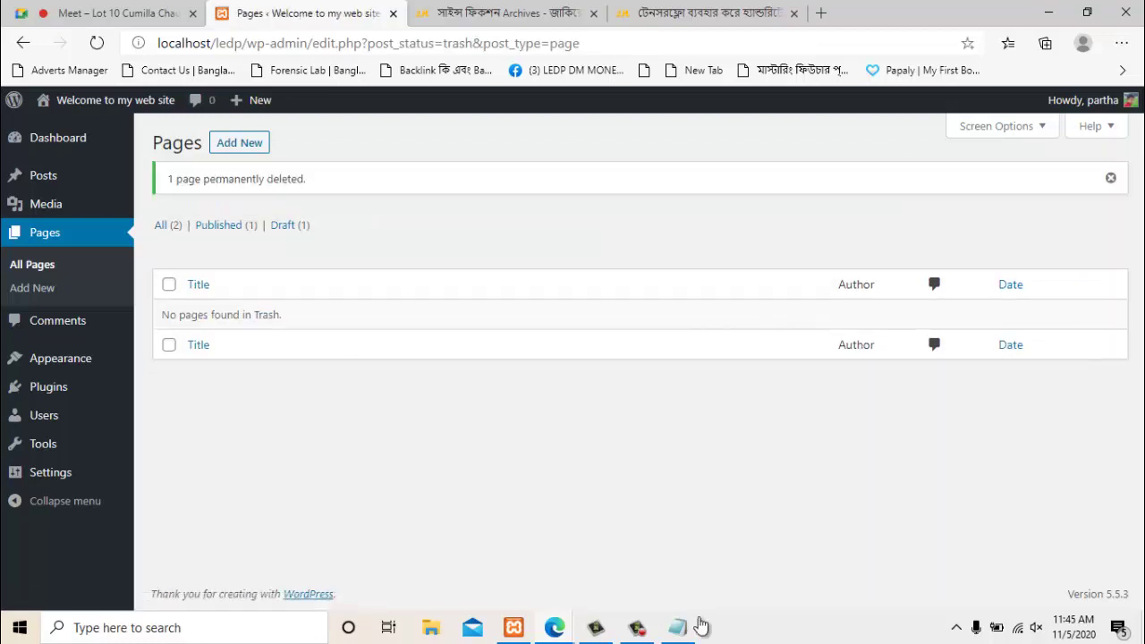
{"action": "left_click", "coordinate": [161, 224]}
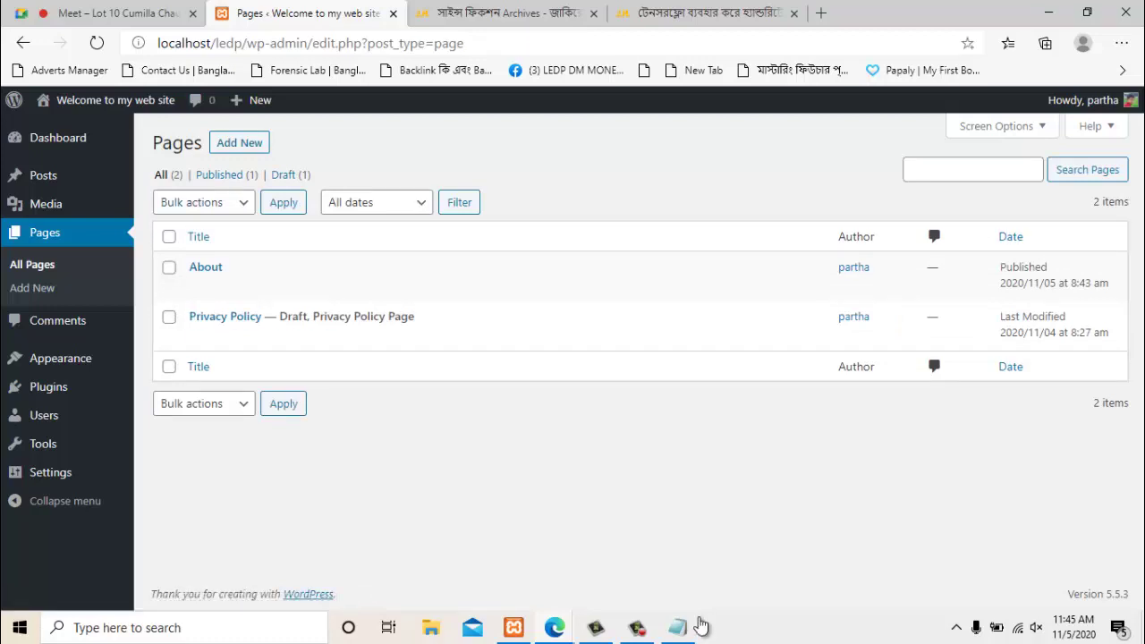
Create and publish a new page titled "Contact us", and return to the list of all pages
{"action": "left_click", "coordinate": [239, 144]}
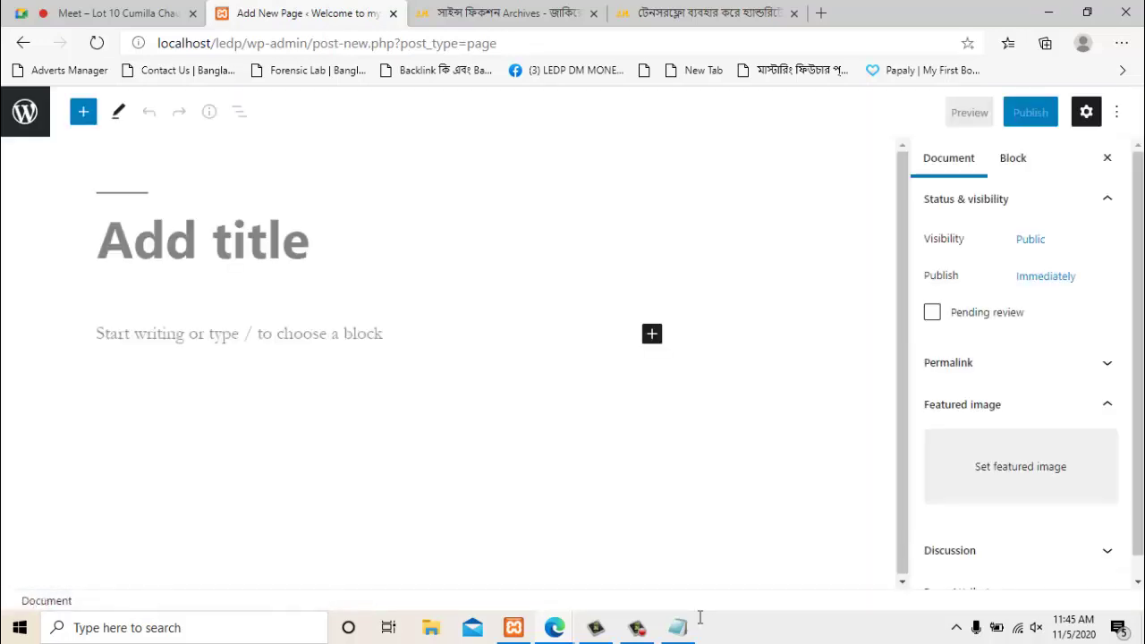
{"action": "type", "text": "Conta"}
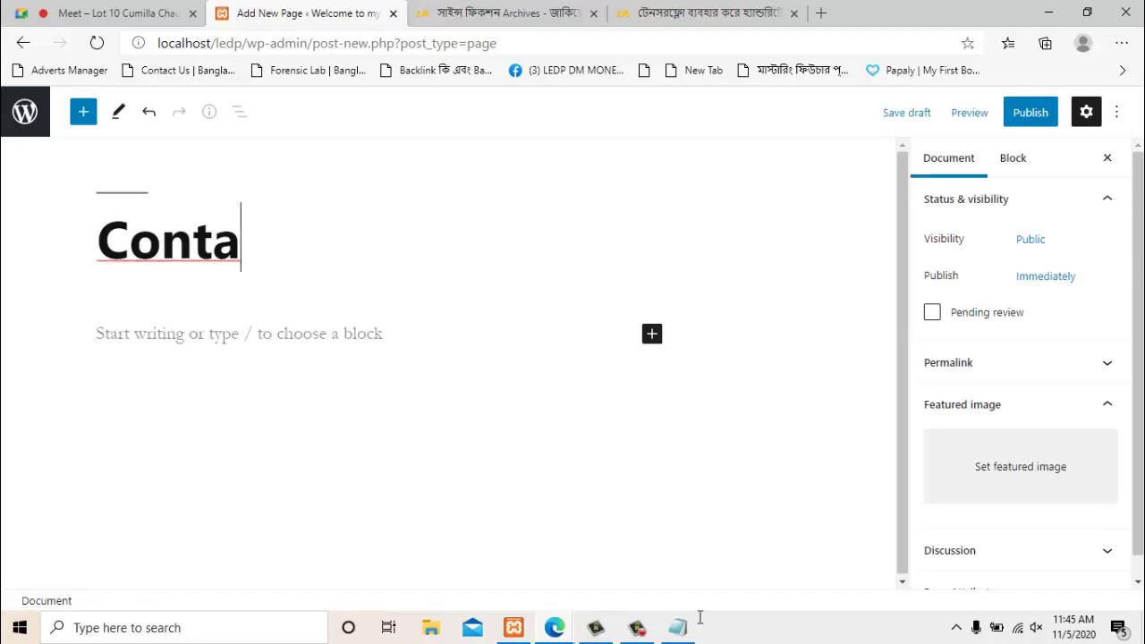
{"action": "type", "text": "ct us"}
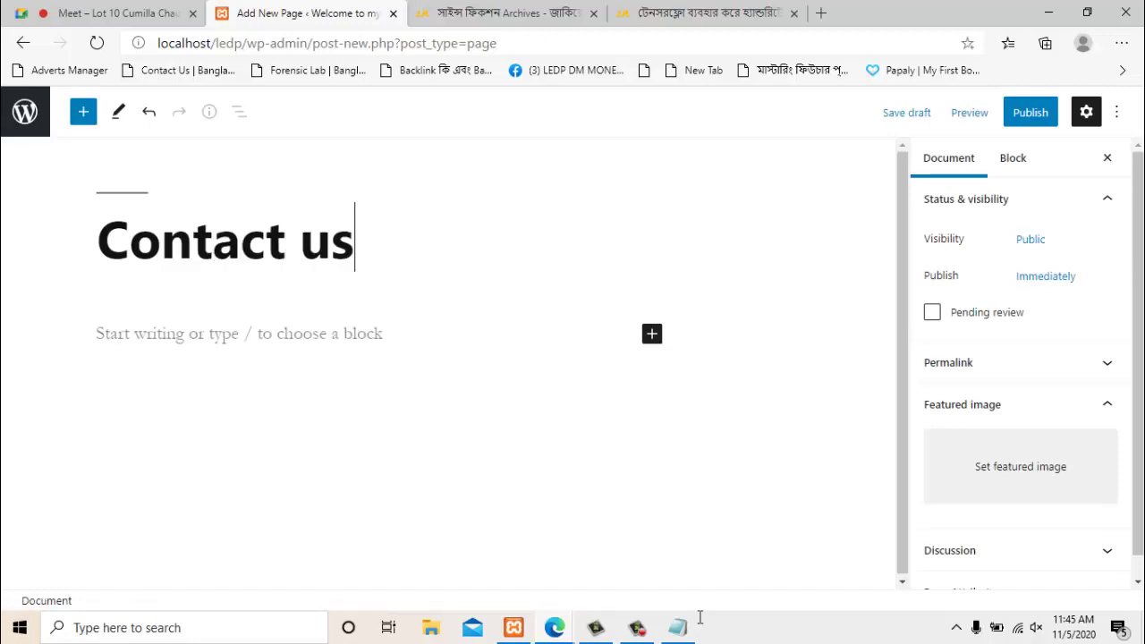
{"action": "left_click", "coordinate": [1031, 112]}
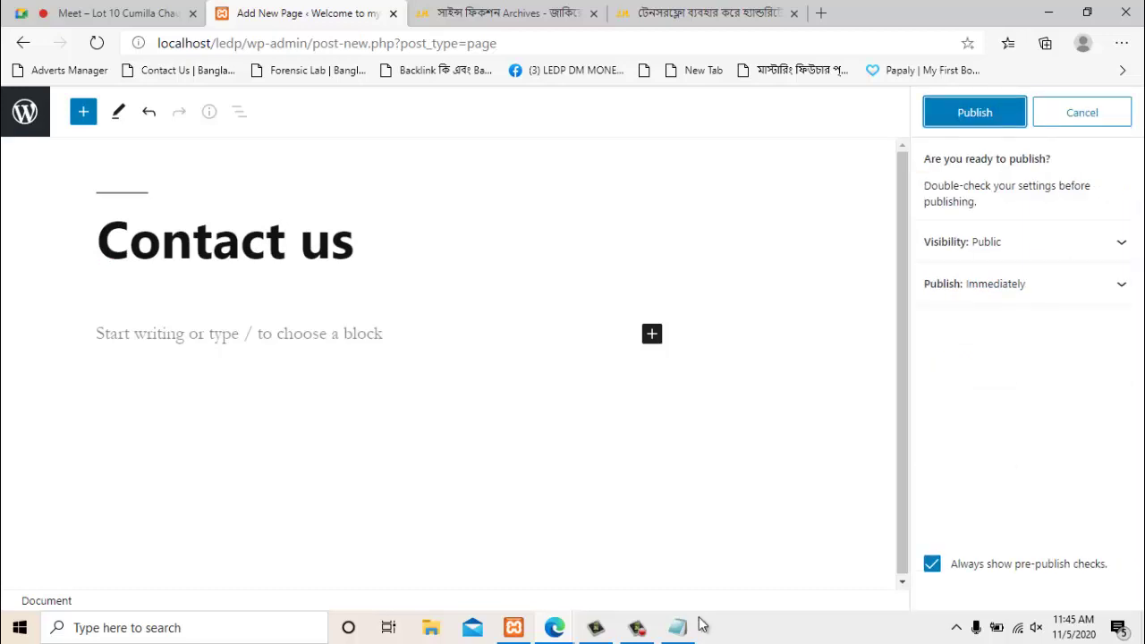
{"action": "key", "text": "Return"}
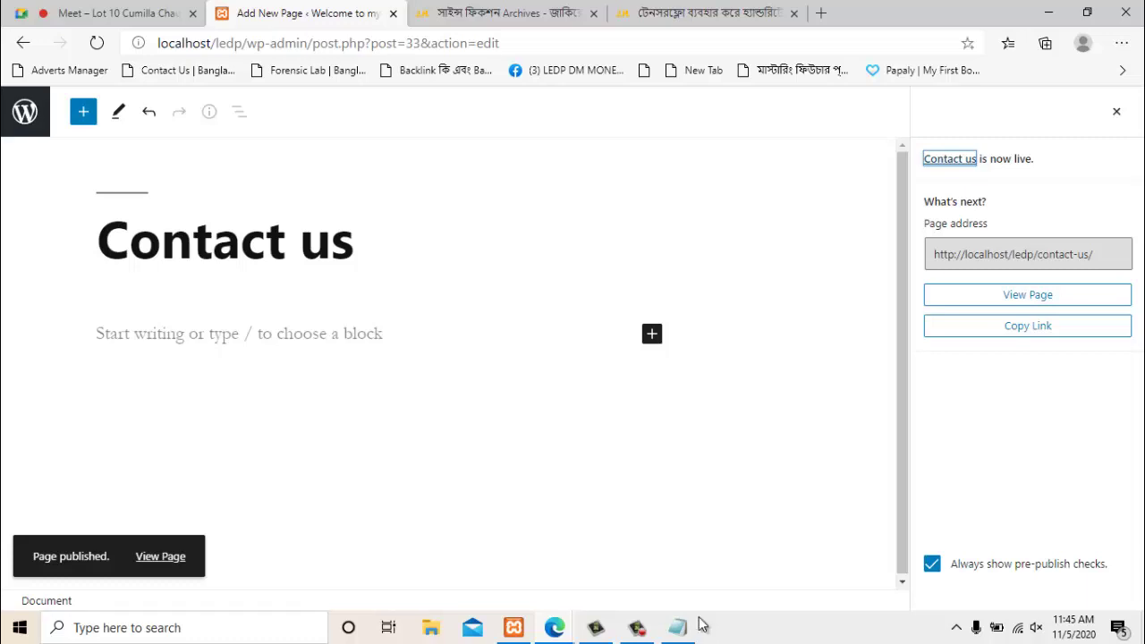
{"action": "left_click", "coordinate": [25, 111]}
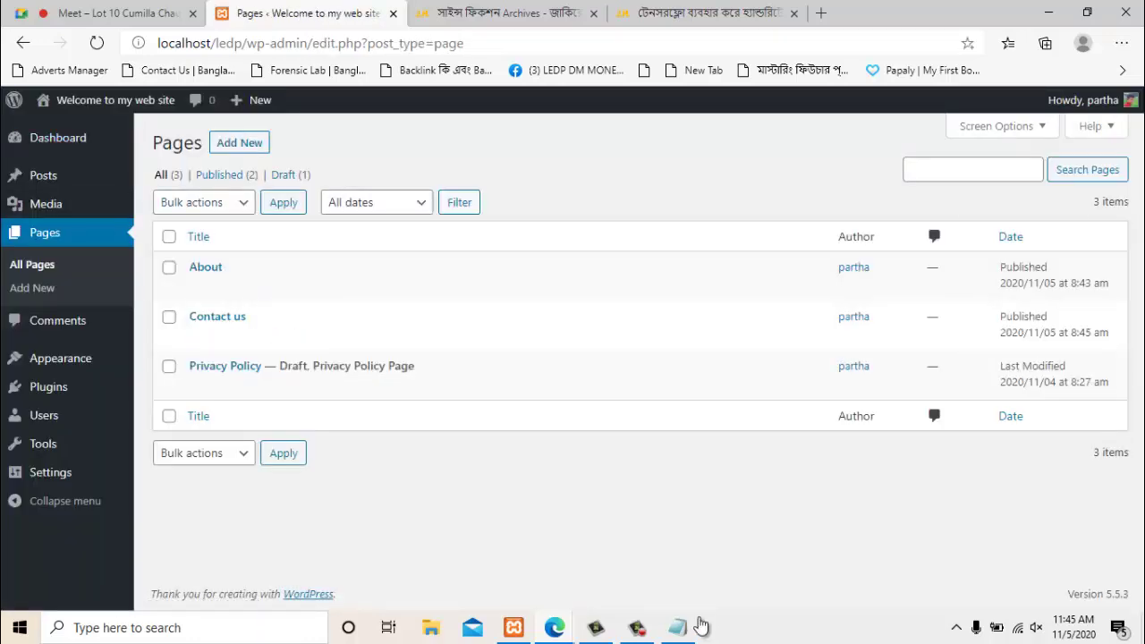
Create and publish a new page titled "Service", and go back to the list of all pages
{"action": "left_click", "coordinate": [239, 142]}
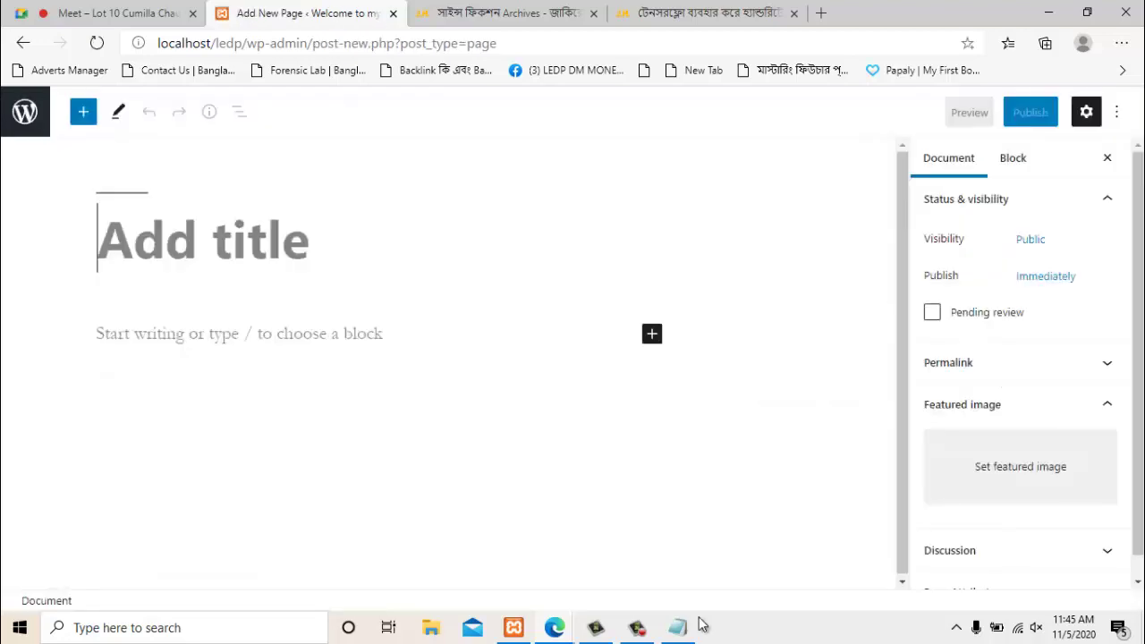
{"action": "type", "text": "Service"}
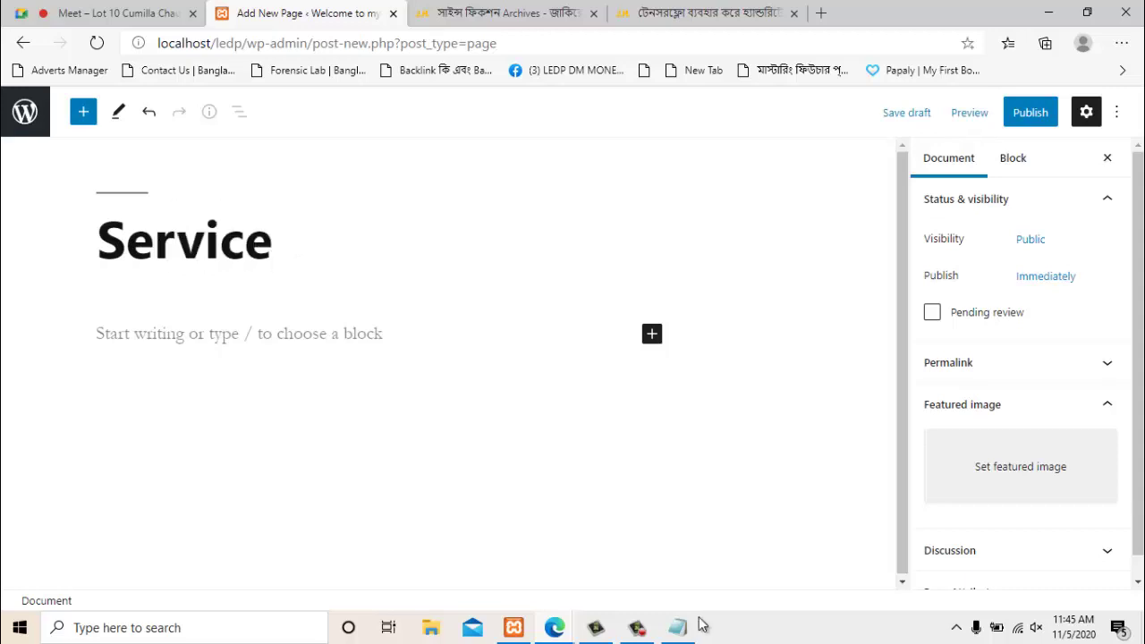
{"action": "left_click", "coordinate": [1031, 113]}
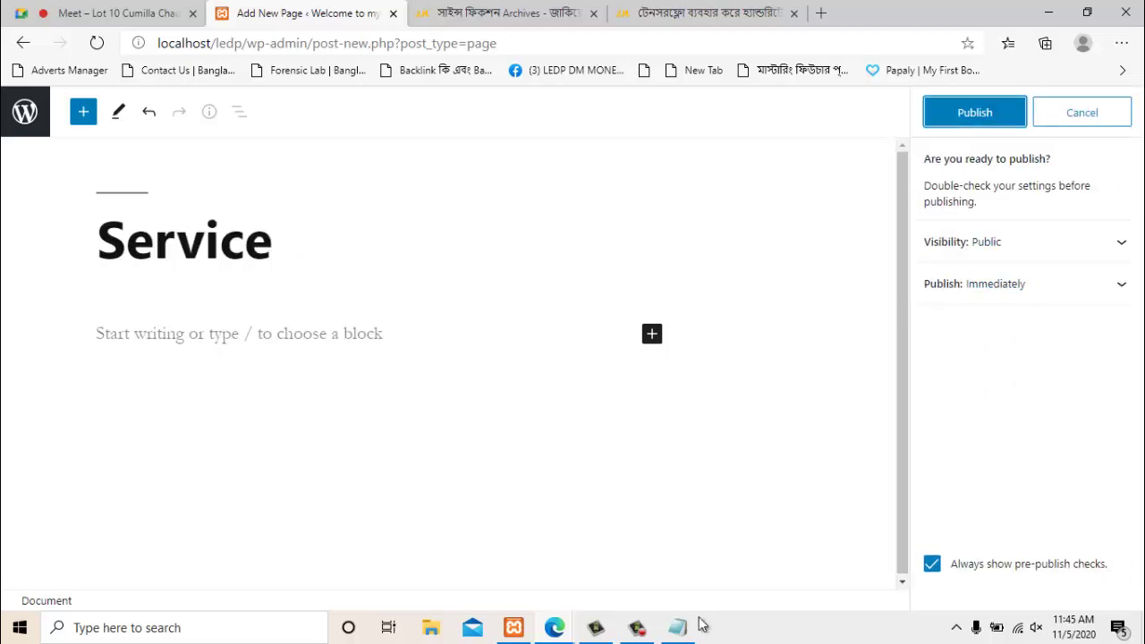
{"action": "left_click", "coordinate": [974, 113]}
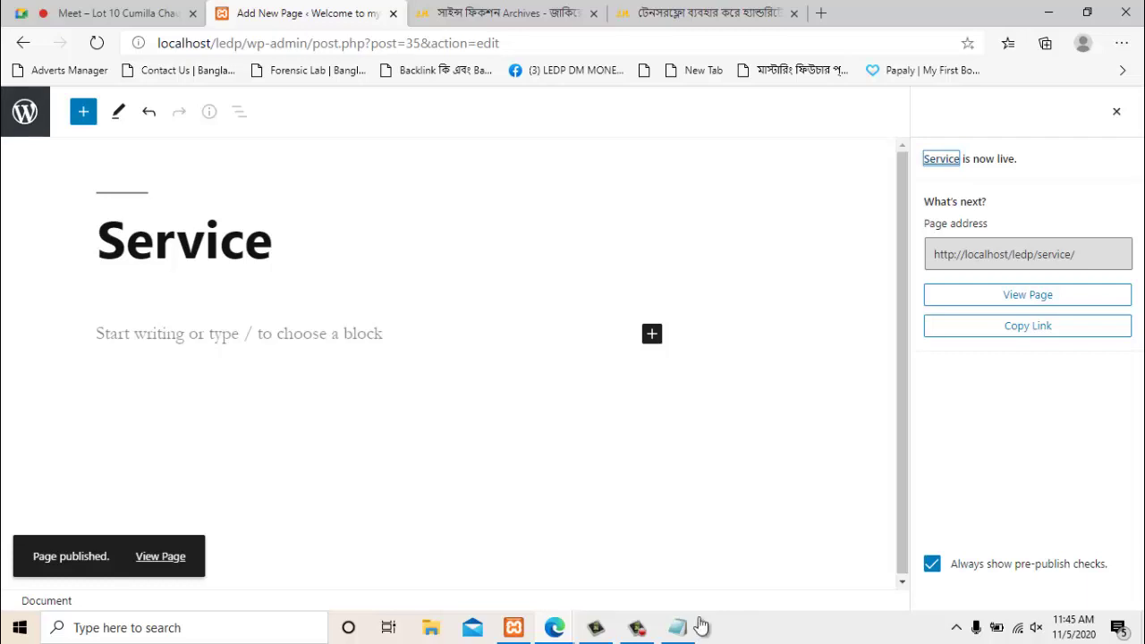
{"action": "left_click", "coordinate": [25, 112]}
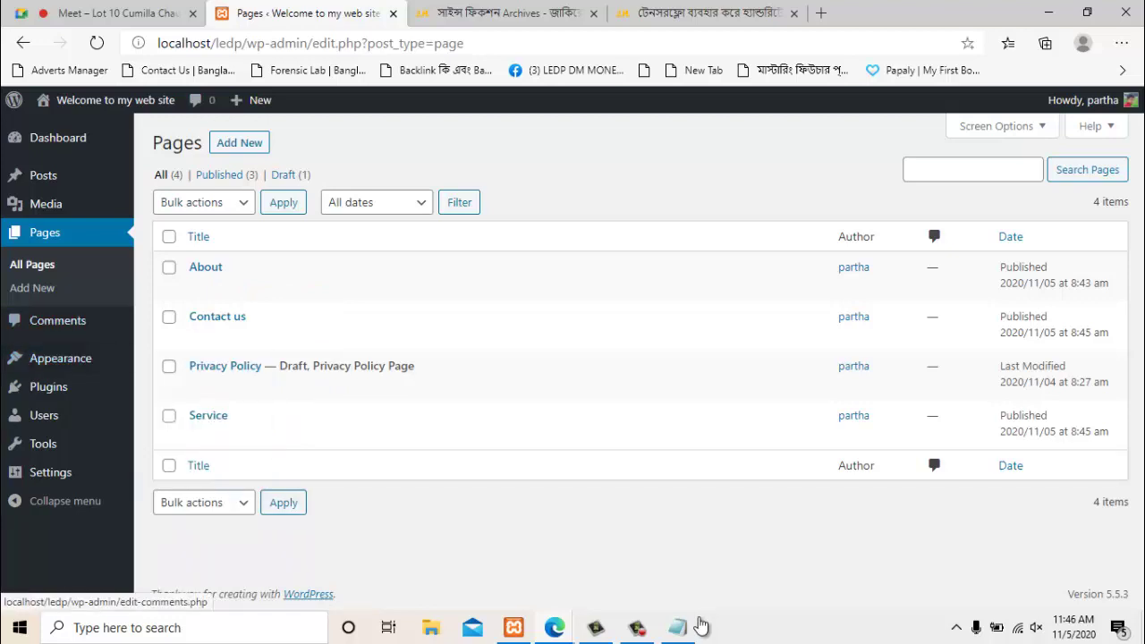
Open the full নিউরাললিঙ্ক post from the blog's সাইন্স ফিকশন category and look through its text down to the related posts
{"action": "key", "text": "ctrl+Tab"}
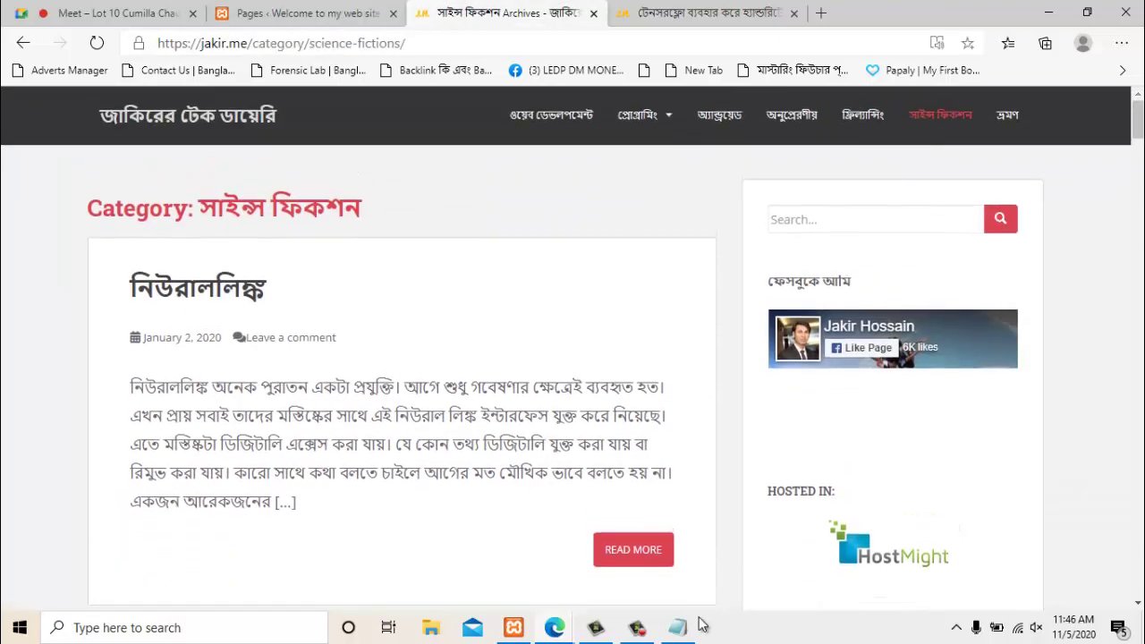
{"action": "key", "text": "ctrl+Tab"}
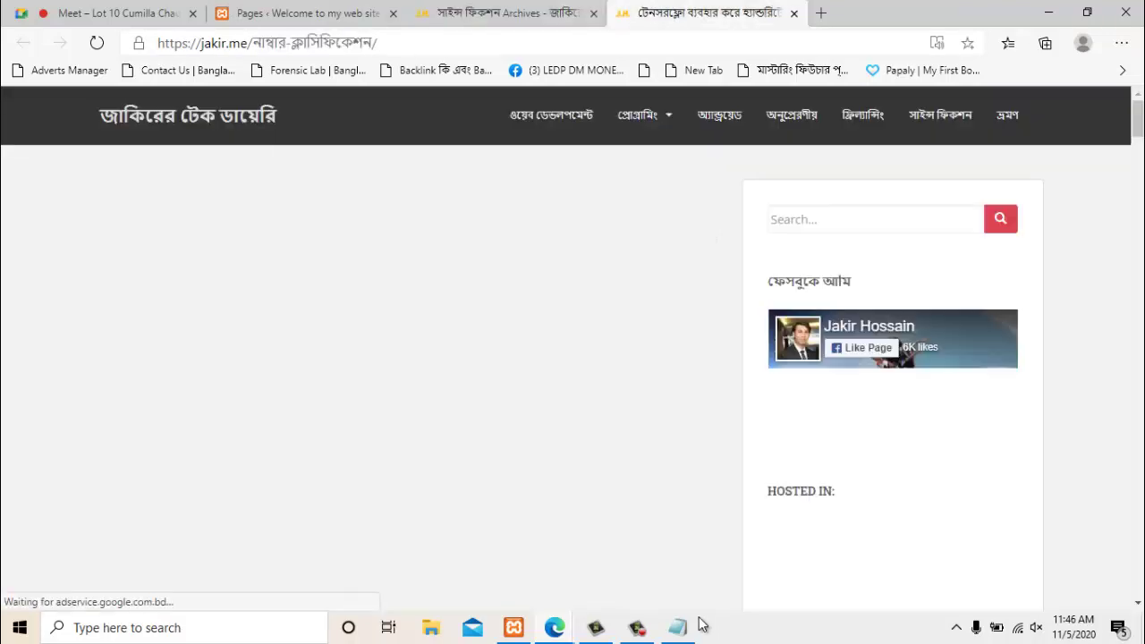
{"action": "key", "text": "ctrl+shift+Tab"}
{"action": "scroll", "coordinate": [633, 392], "scroll_direction": "down", "scroll_amount": 2}
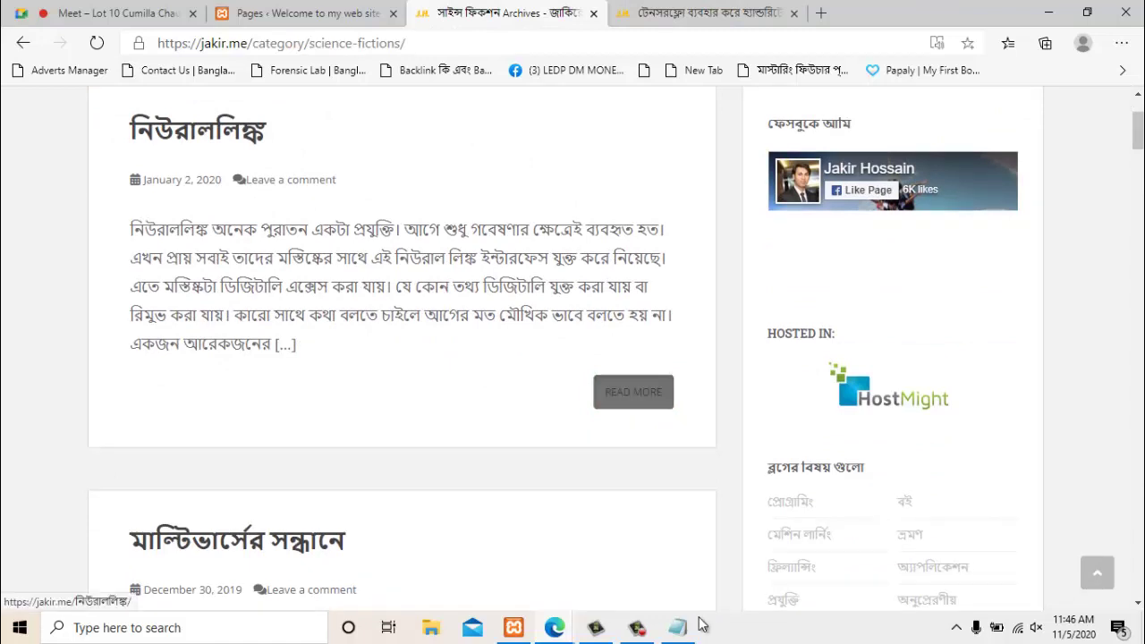
{"action": "left_click", "coordinate": [634, 391]}
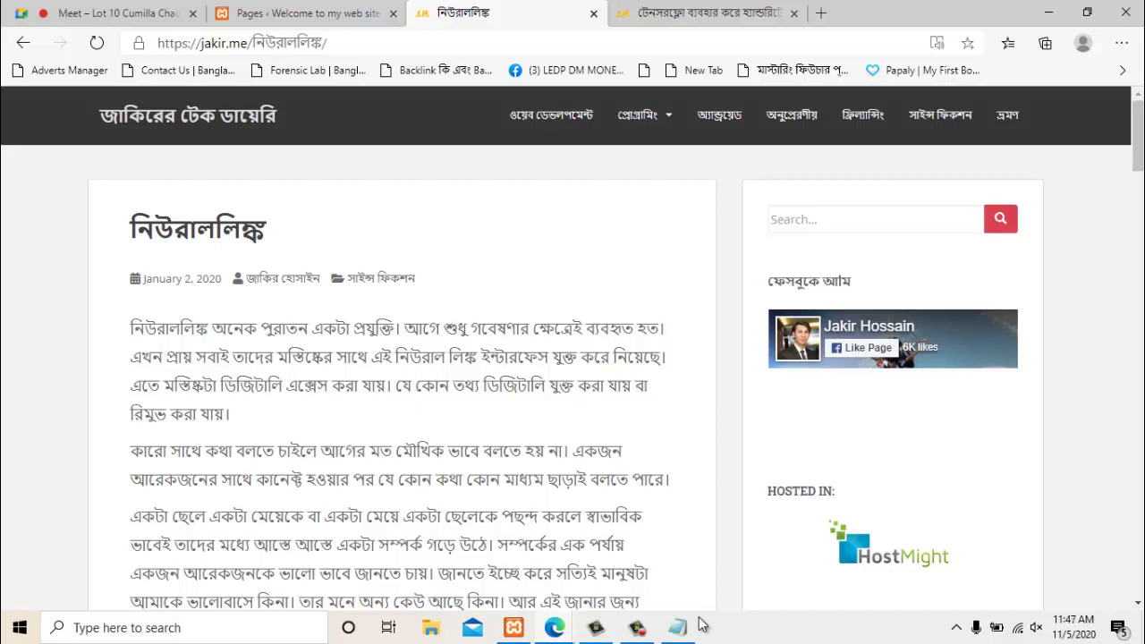
{"action": "scroll", "coordinate": [701, 618], "scroll_direction": "down", "scroll_amount": 1}
{"action": "scroll", "coordinate": [703, 625], "scroll_direction": "down", "scroll_amount": 19}
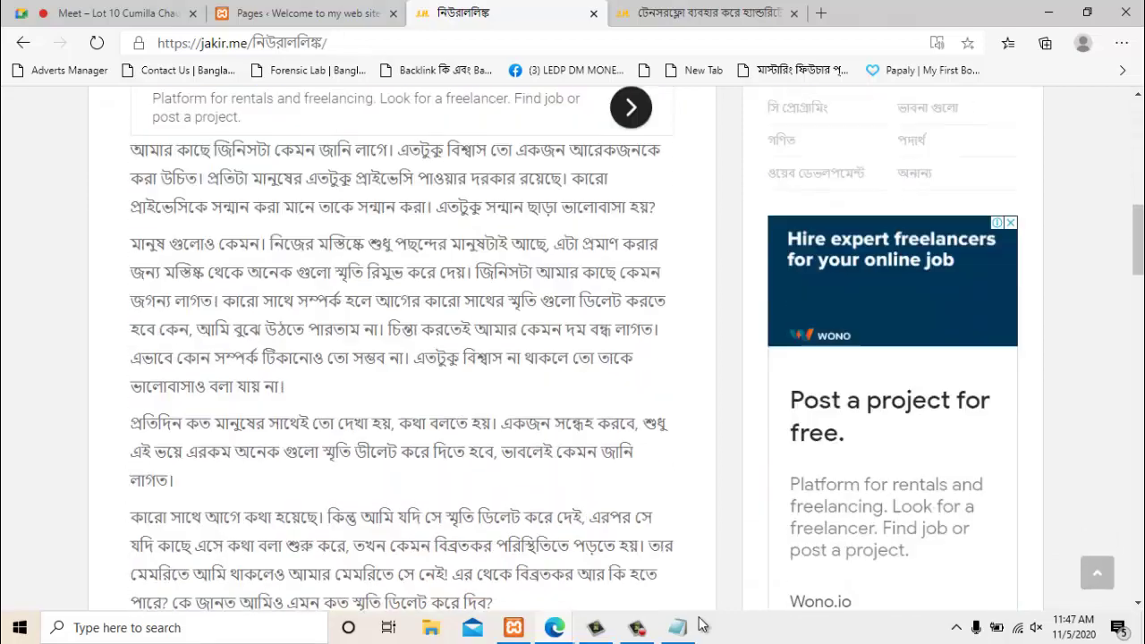
{"action": "scroll", "coordinate": [703, 624], "scroll_direction": "down", "scroll_amount": 8}
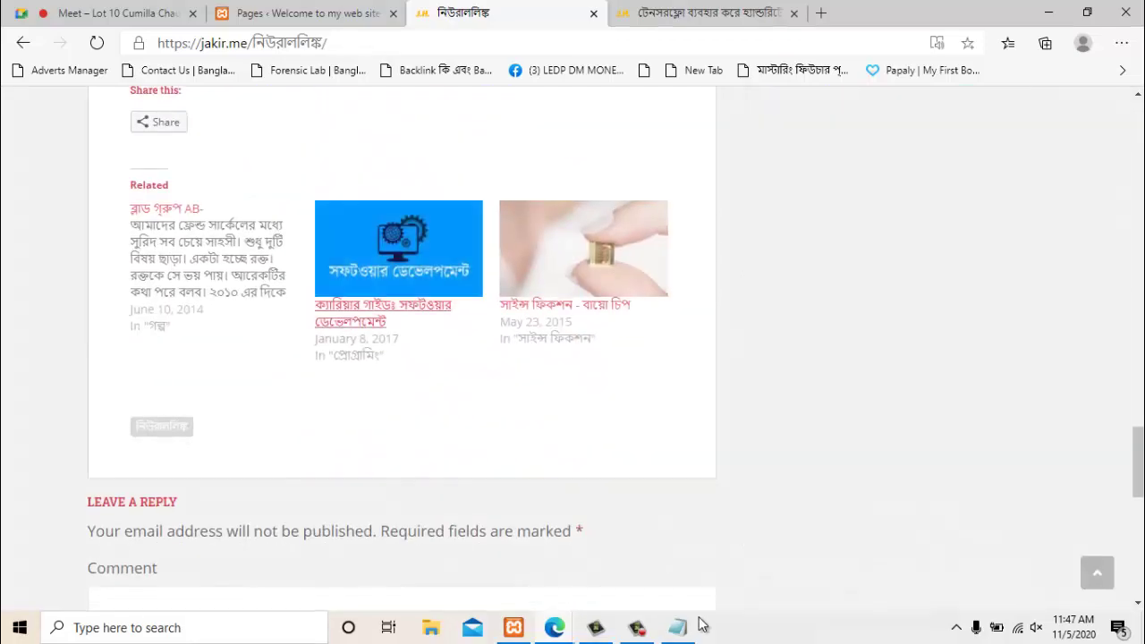
Examine the fields of the reply form below the নিউরাললিঙ্ক post, and go back up to the end of the post's text
{"action": "scroll", "coordinate": [701, 618], "scroll_direction": "up", "scroll_amount": 2}
{"action": "key", "text": "Tab"}
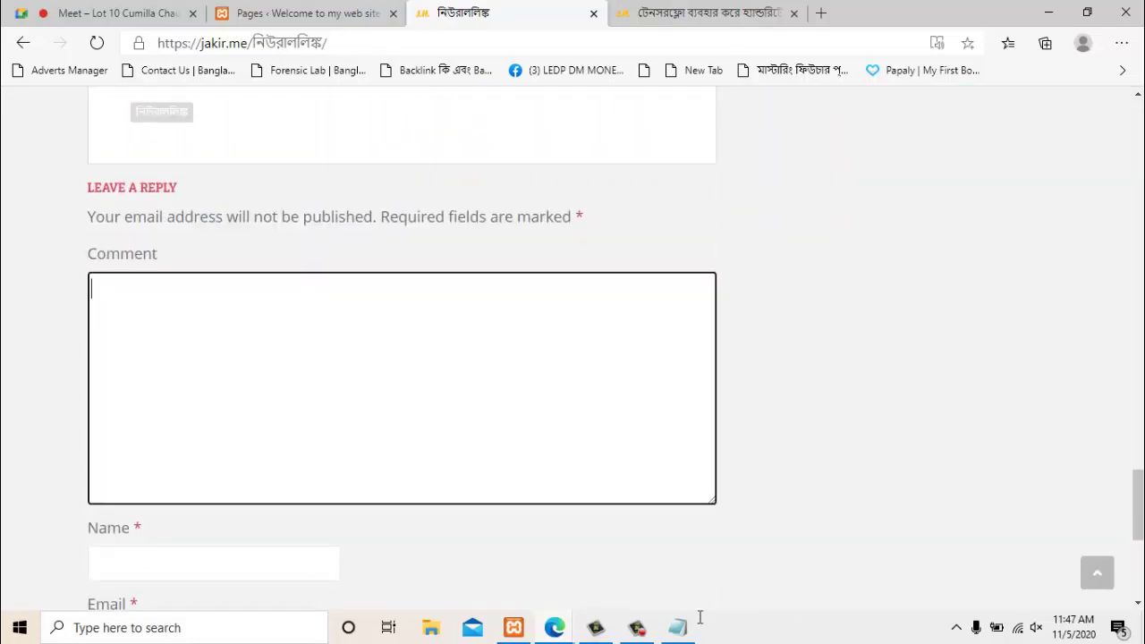
{"action": "scroll", "coordinate": [701, 617], "scroll_direction": "down", "scroll_amount": 2}
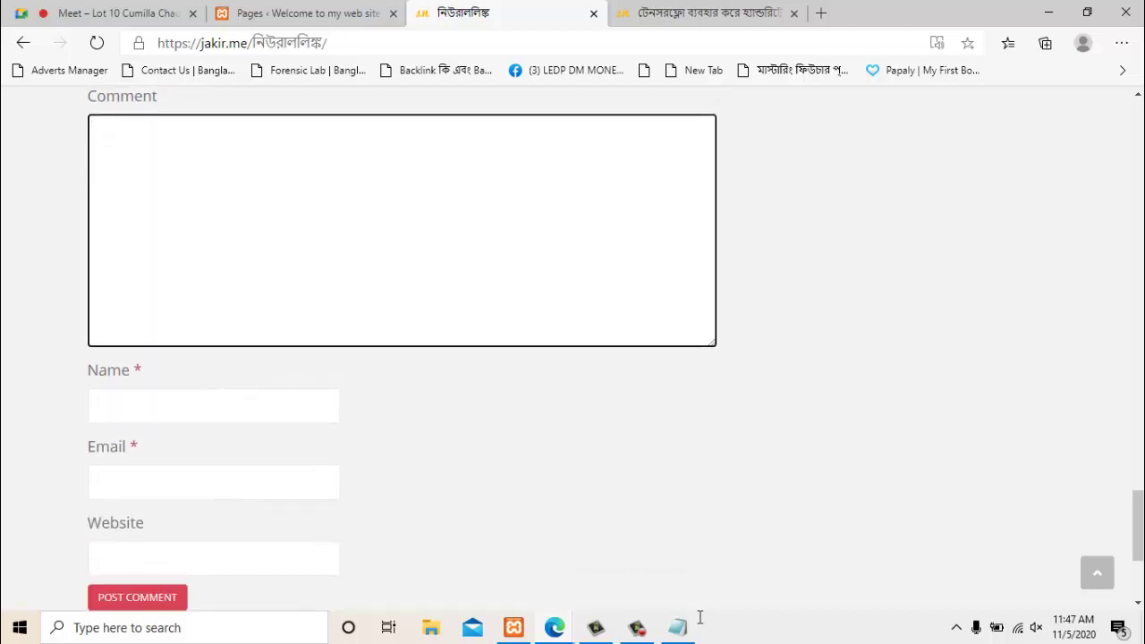
{"action": "key", "text": "Tab"}
{"action": "key", "text": "Tab"}
{"action": "scroll", "coordinate": [701, 618], "scroll_direction": "down", "scroll_amount": 2}
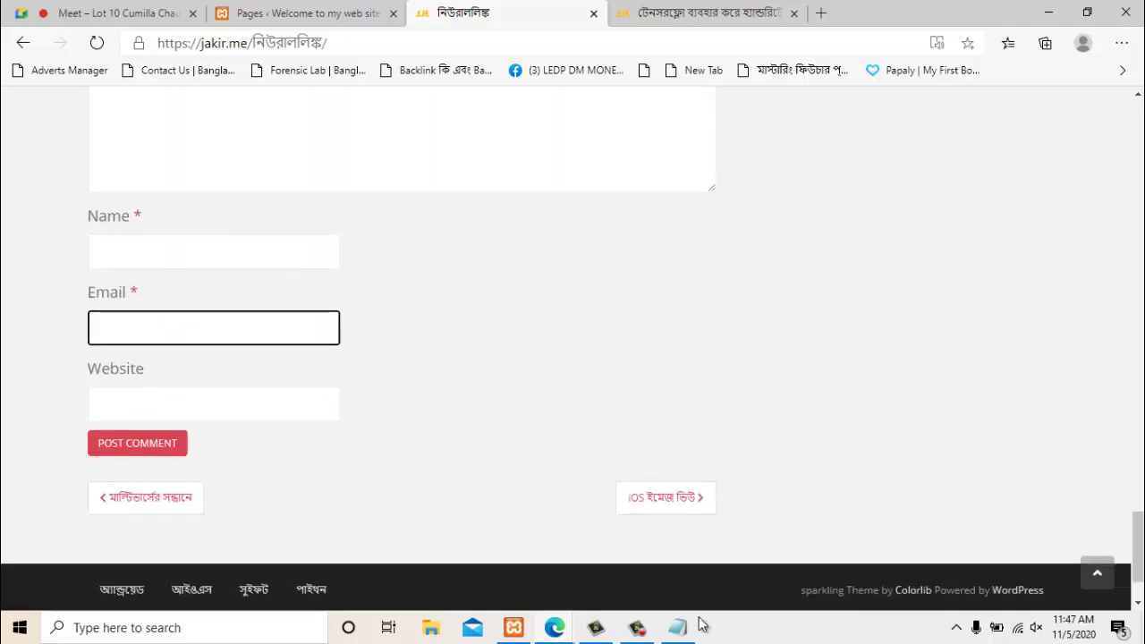
{"action": "key", "text": "Tab"}
{"action": "key", "text": "Tab"}
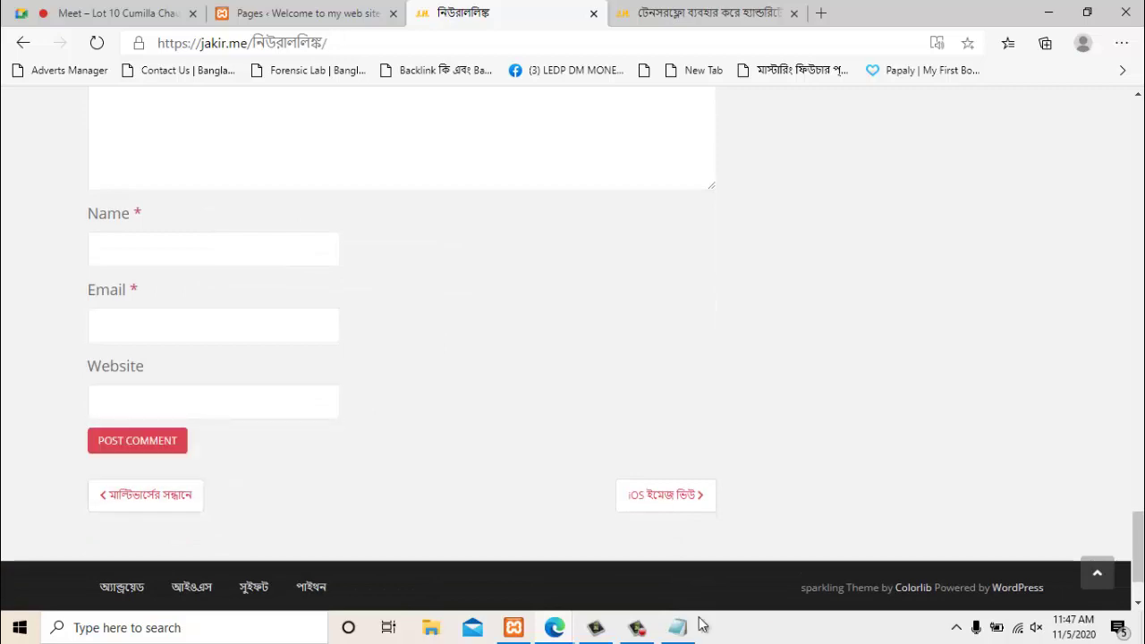
{"action": "scroll", "coordinate": [701, 617], "scroll_direction": "up", "scroll_amount": 10}
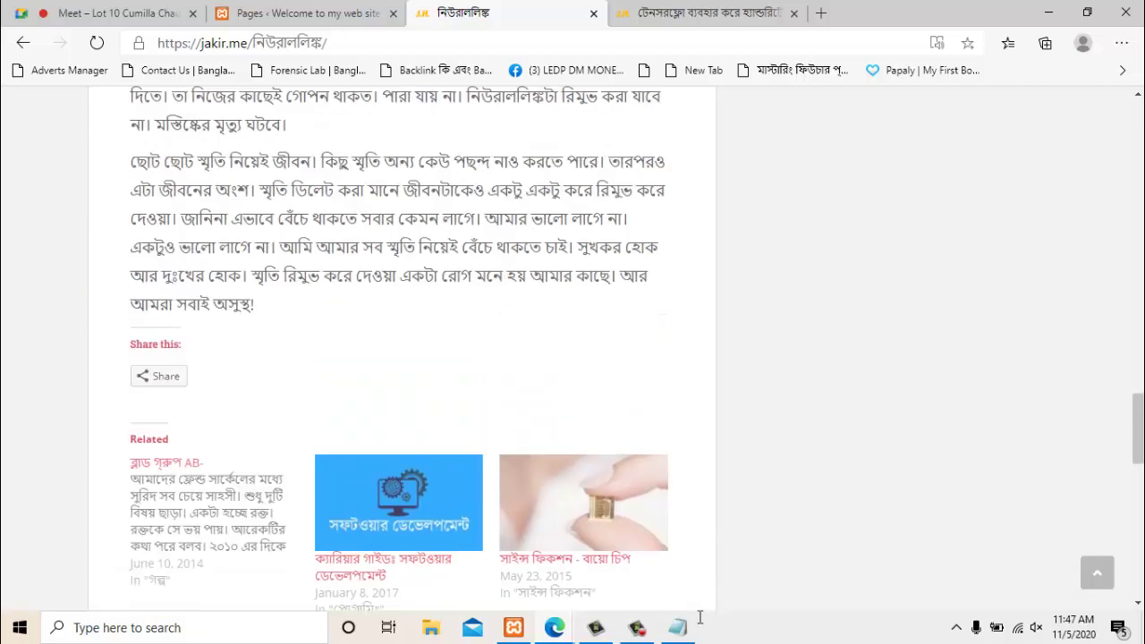
Open the local WordPress site's front page in a new browser tab and look through its posts
{"action": "scroll", "coordinate": [700, 617], "scroll_direction": "up", "scroll_amount": 6}
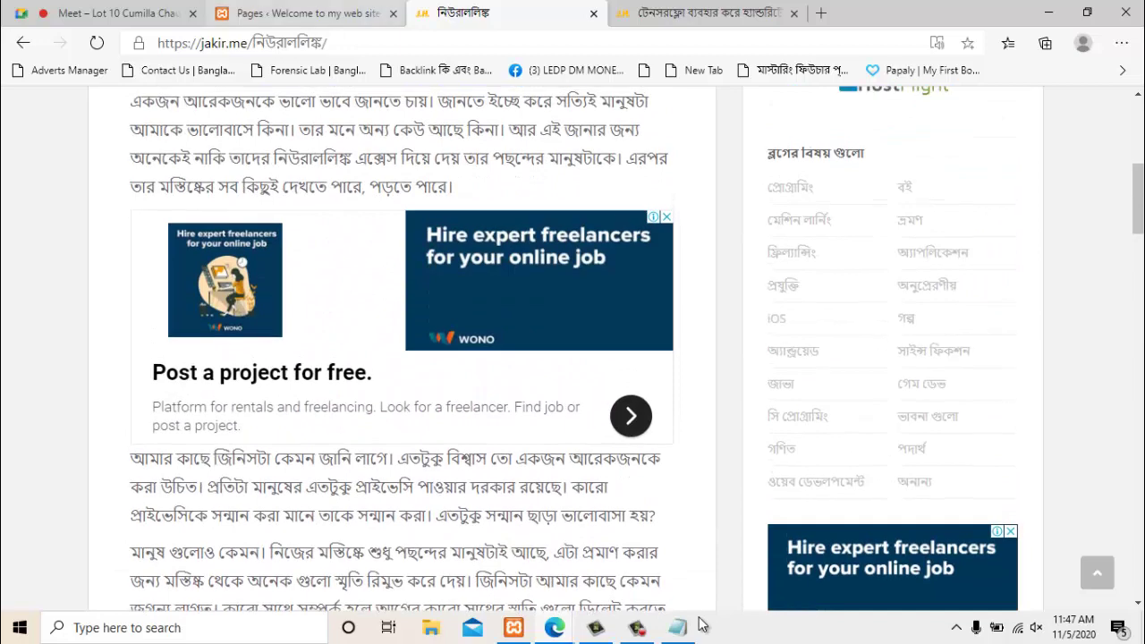
{"action": "key", "text": "ctrl+shift+Tab"}
{"action": "right_click", "coordinate": [71, 131]}
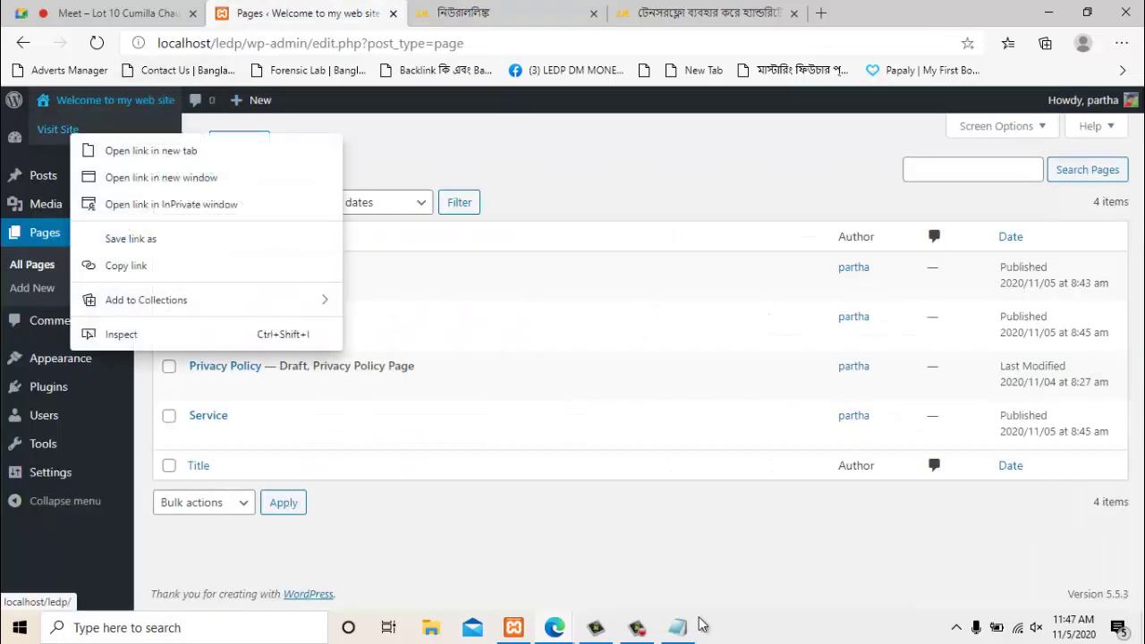
{"action": "left_click", "coordinate": [158, 150]}
{"action": "key", "text": "ctrl+Tab"}
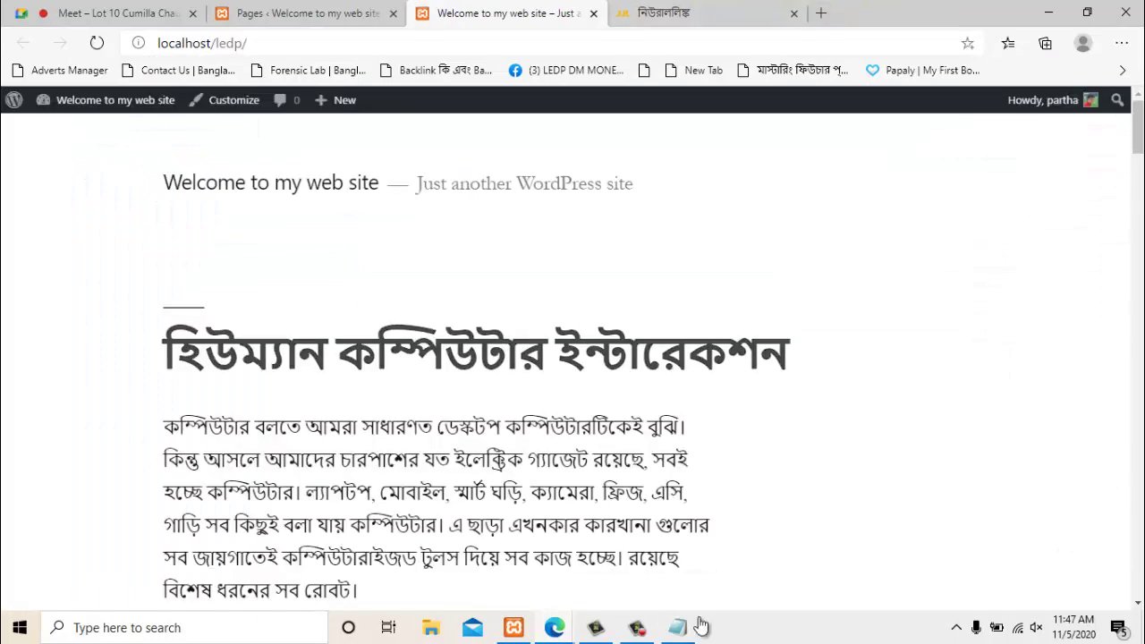
{"action": "scroll", "coordinate": [700, 617], "scroll_direction": "down", "scroll_amount": 5}
{"action": "scroll", "coordinate": [701, 624], "scroll_direction": "up", "scroll_amount": 5}
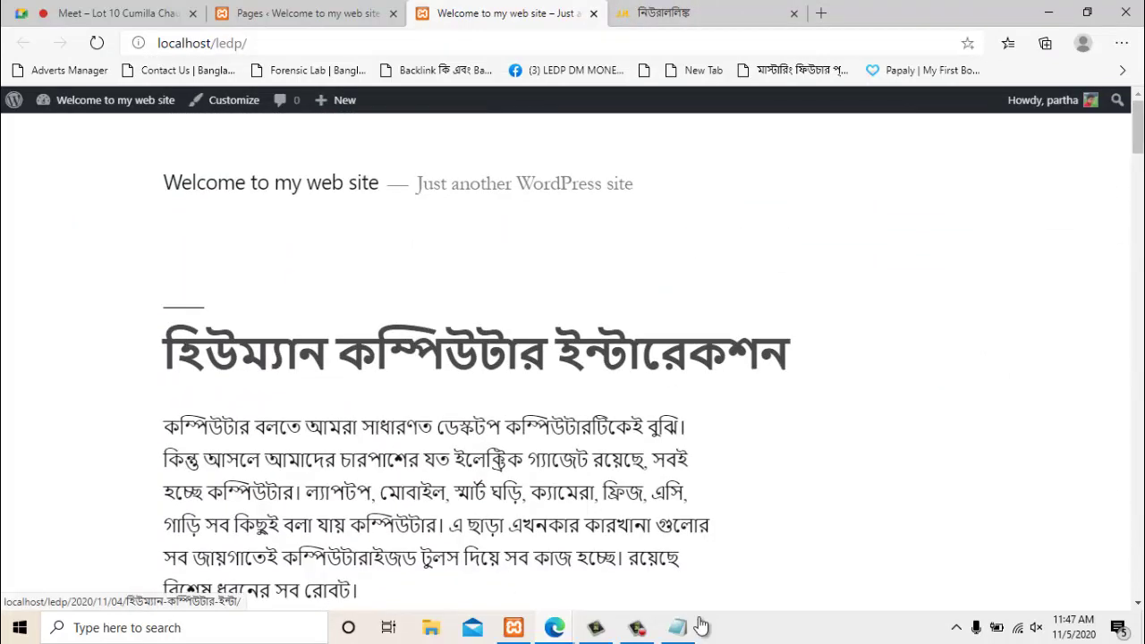
{"action": "scroll", "coordinate": [701, 623], "scroll_direction": "down", "scroll_amount": 4}
{"action": "scroll", "coordinate": [701, 626], "scroll_direction": "down", "scroll_amount": 10}
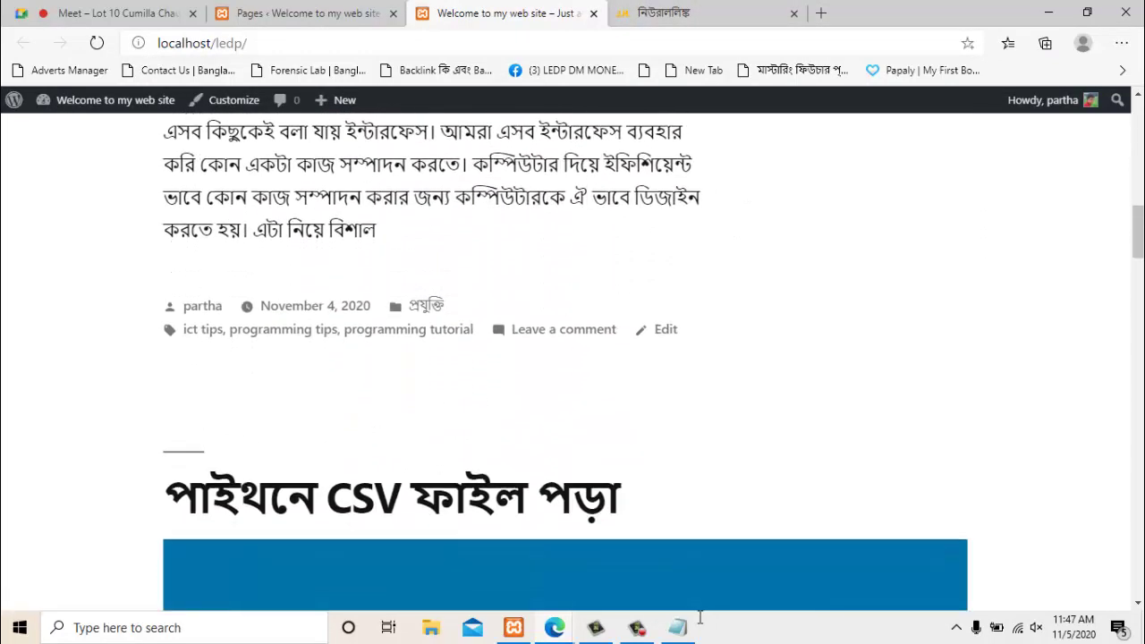
{"action": "scroll", "coordinate": [701, 617], "scroll_direction": "down", "scroll_amount": 10}
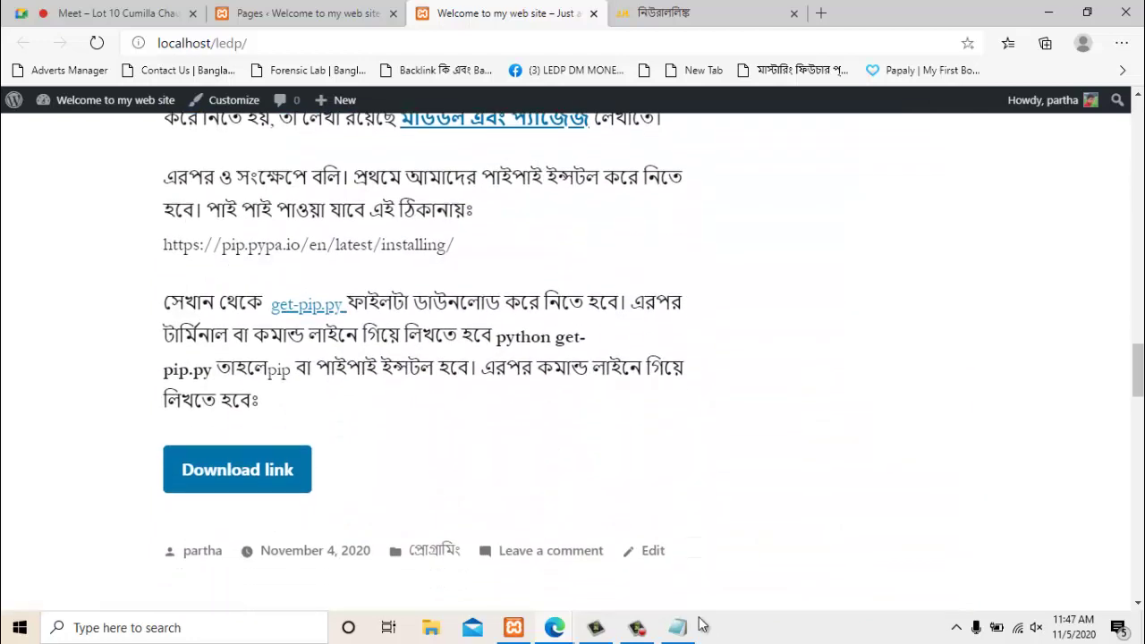
{"action": "scroll", "coordinate": [700, 625], "scroll_direction": "up", "scroll_amount": 2}
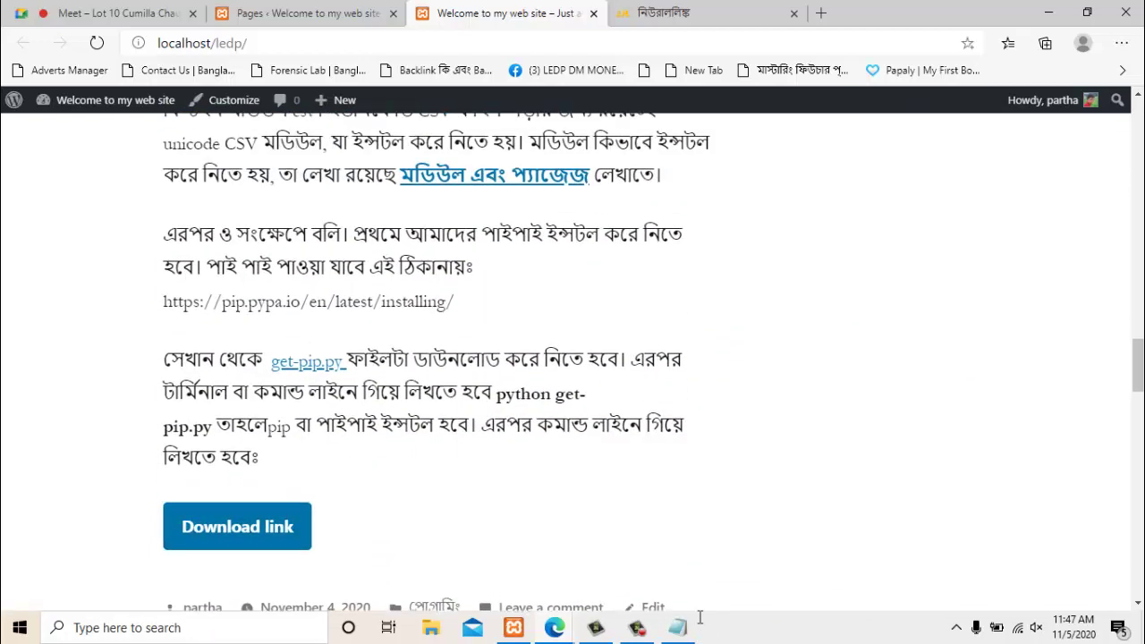
{"action": "scroll", "coordinate": [702, 624], "scroll_direction": "up", "scroll_amount": 8}
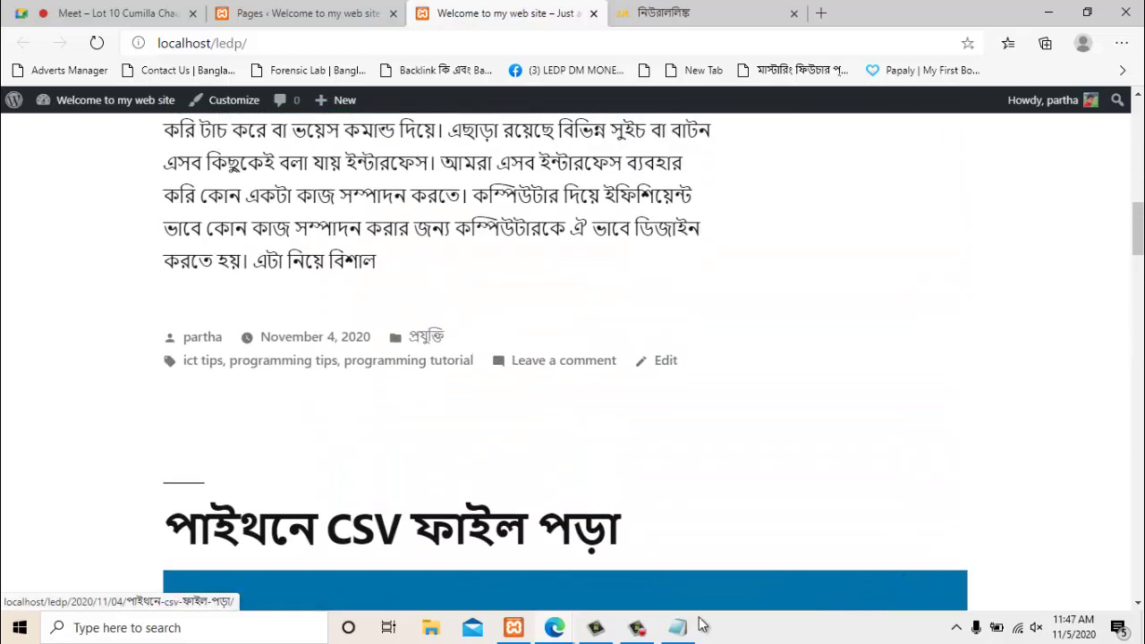
Open the full পাইথনে CSV ফাইল পড়া post and look through it down to its comment form
{"action": "left_click", "coordinate": [561, 510]}
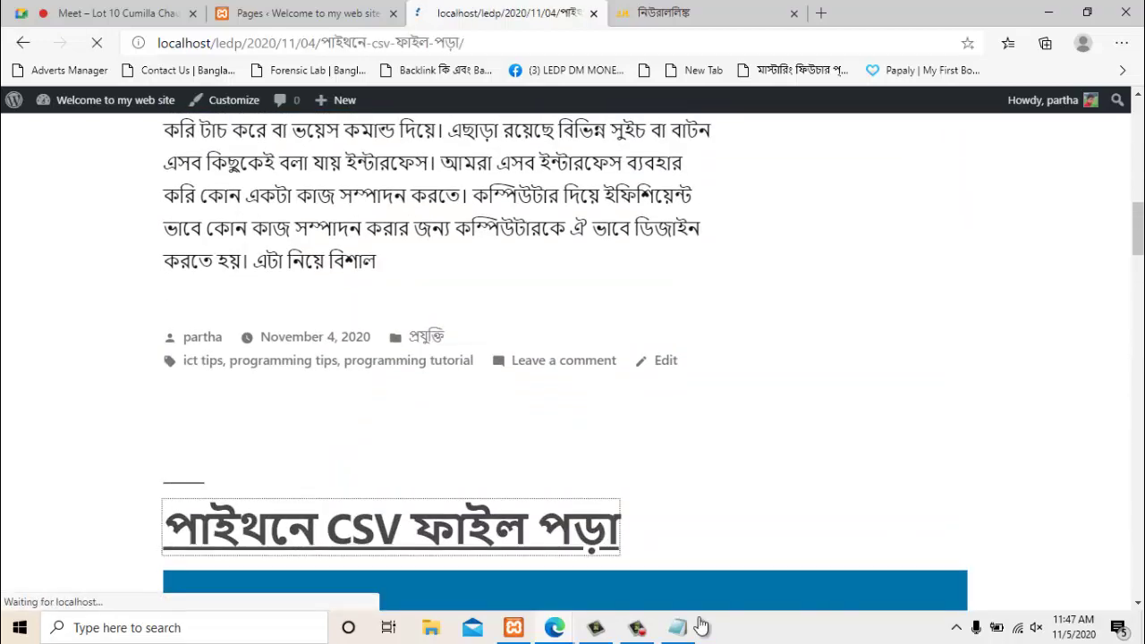
{"action": "scroll", "coordinate": [702, 621], "scroll_direction": "down", "scroll_amount": 15}
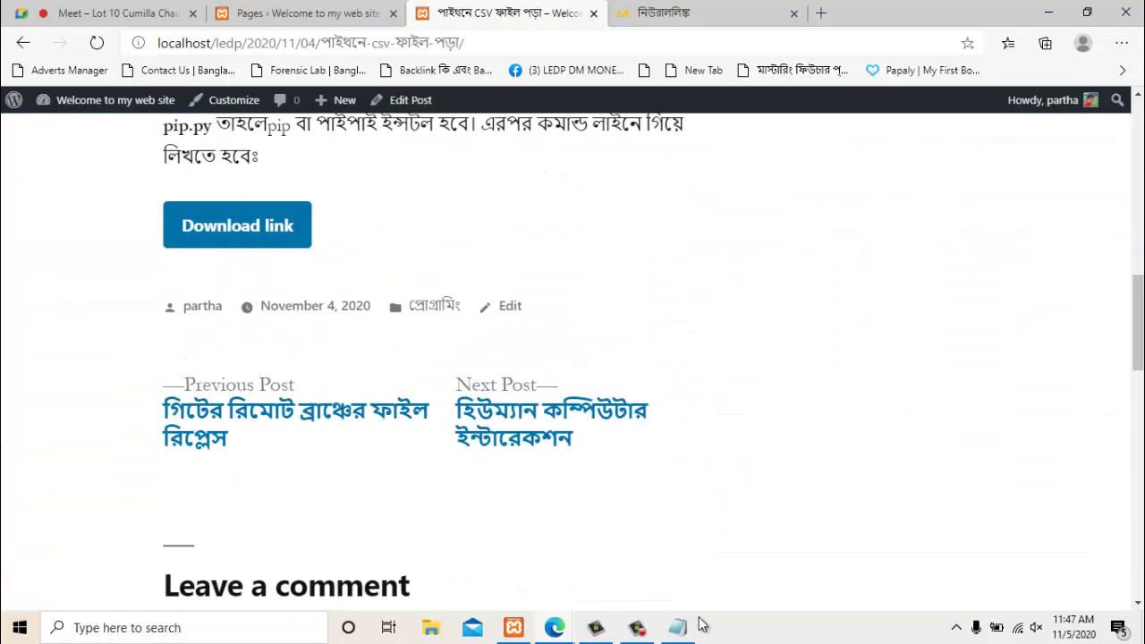
{"action": "scroll", "coordinate": [703, 624], "scroll_direction": "up", "scroll_amount": 4}
{"action": "scroll", "coordinate": [702, 619], "scroll_direction": "down", "scroll_amount": 3}
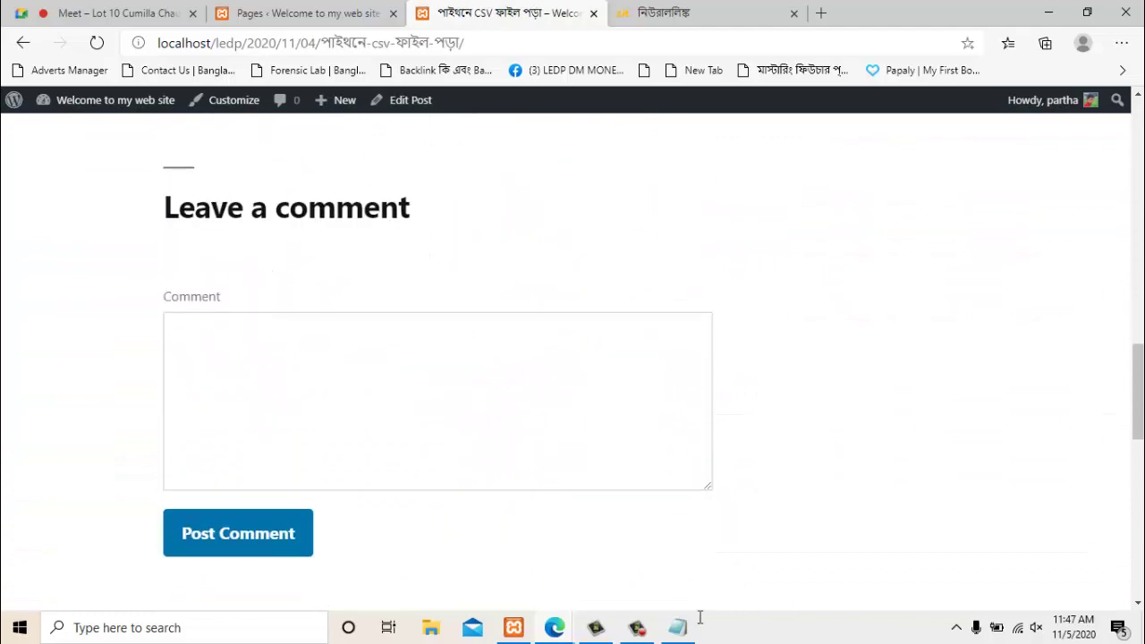
{"action": "scroll", "coordinate": [700, 618], "scroll_direction": "up", "scroll_amount": 2}
{"action": "scroll", "coordinate": [701, 618], "scroll_direction": "down", "scroll_amount": 3}
Post the comment "nice articale" on the পাইথনে CSV ফাইল পড়া post
{"action": "left_click", "coordinate": [467, 393]}
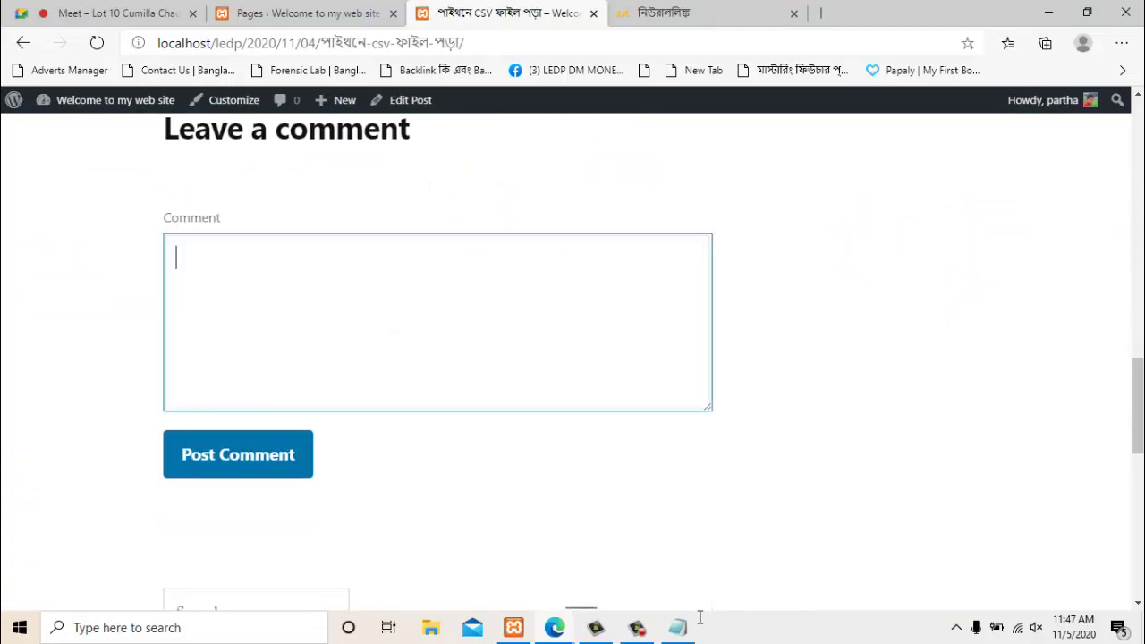
{"action": "type", "text": "nice articale"}
{"action": "key", "text": "Tab"}
{"action": "key", "text": "Return"}
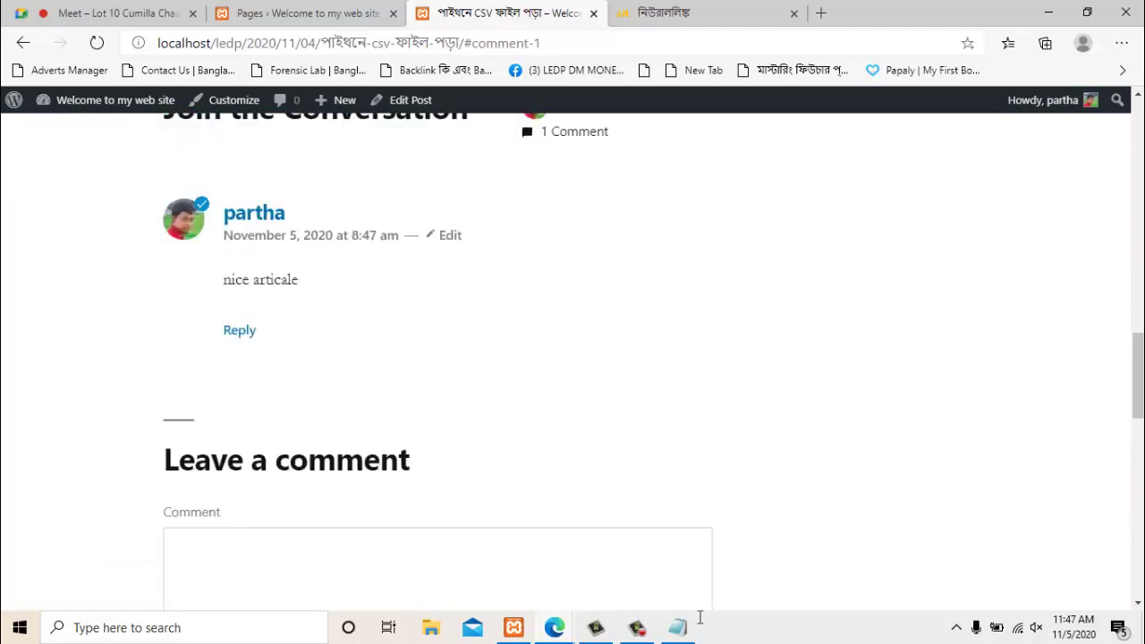
Edit the posted comment, correct its misspelled word to "article" using the spelling suggestion, and update it
{"action": "key", "text": "Tab"}
{"action": "key", "text": "Tab"}
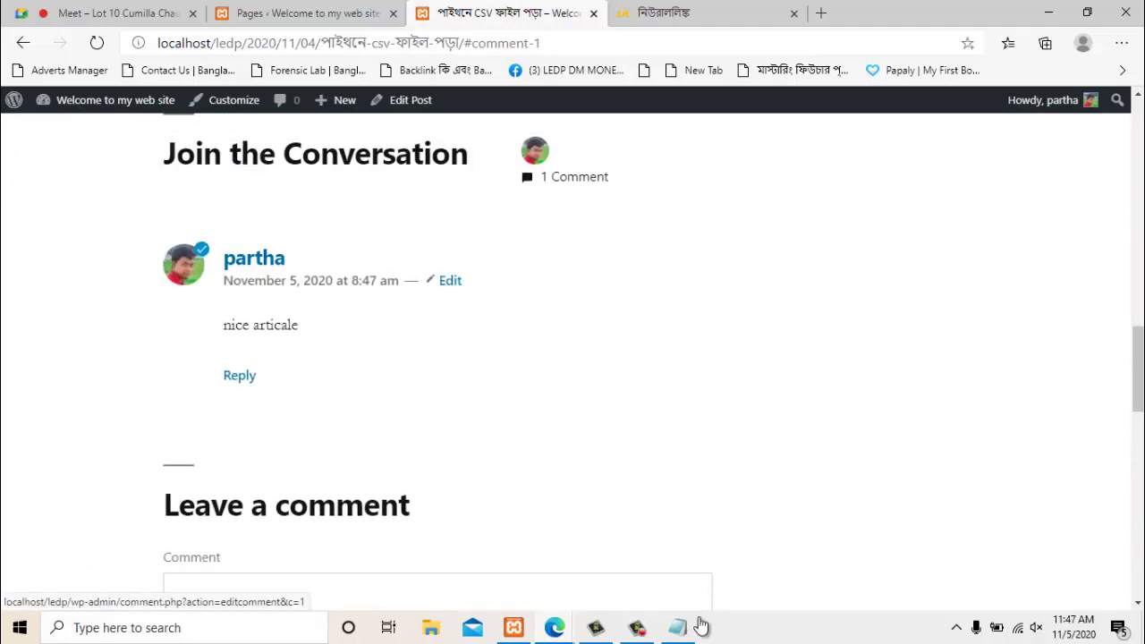
{"action": "key", "text": "Return"}
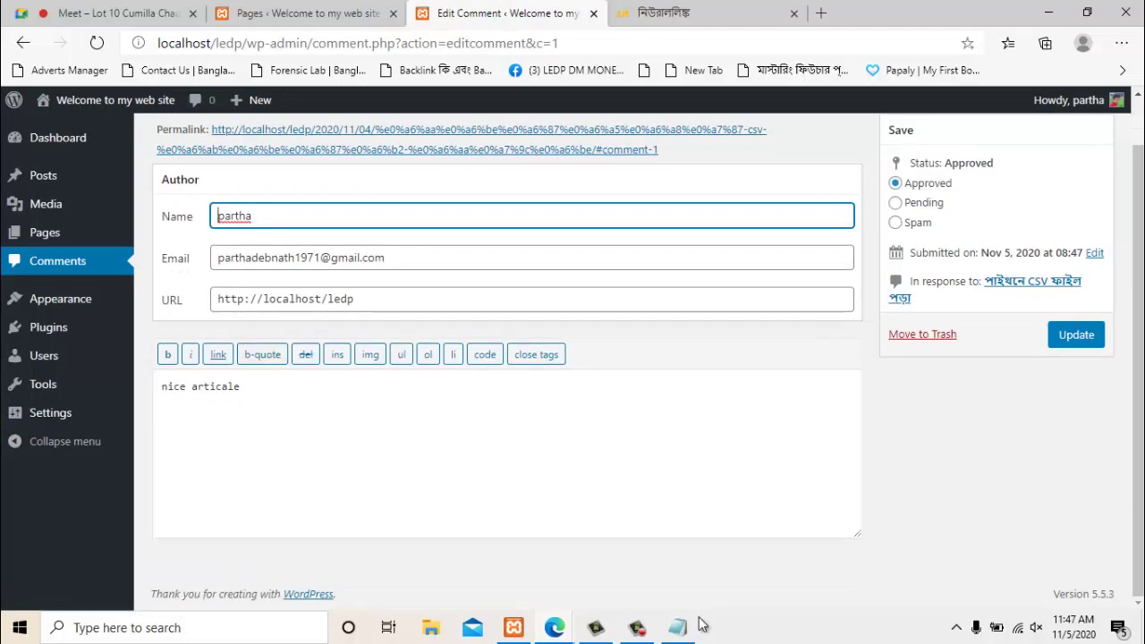
{"action": "left_click", "coordinate": [560, 494]}
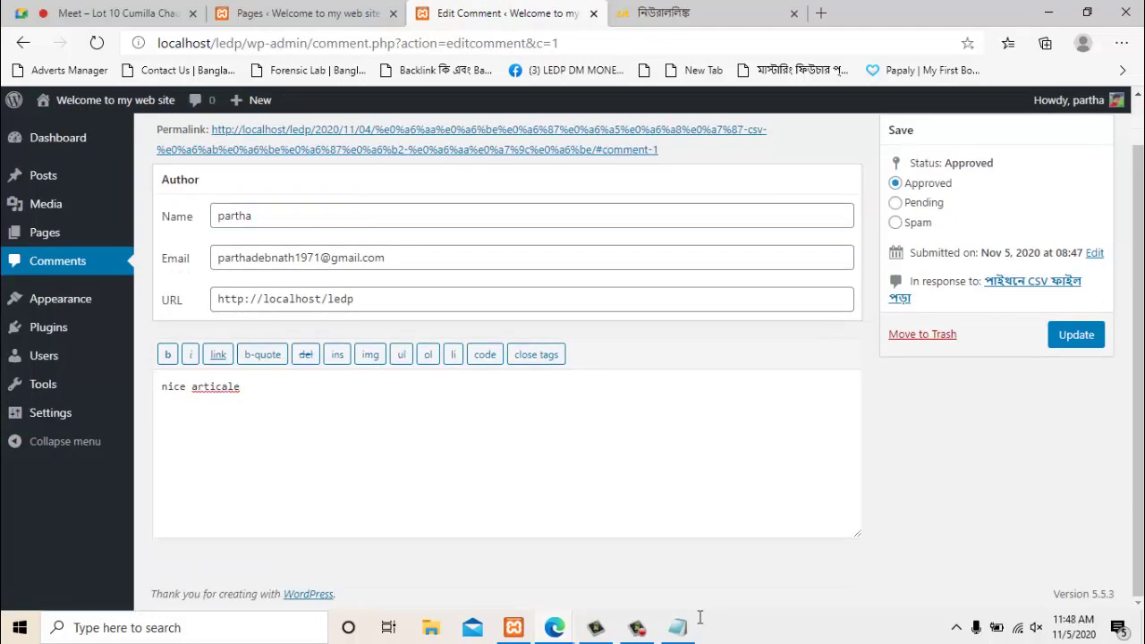
{"action": "right_click", "coordinate": [213, 385]}
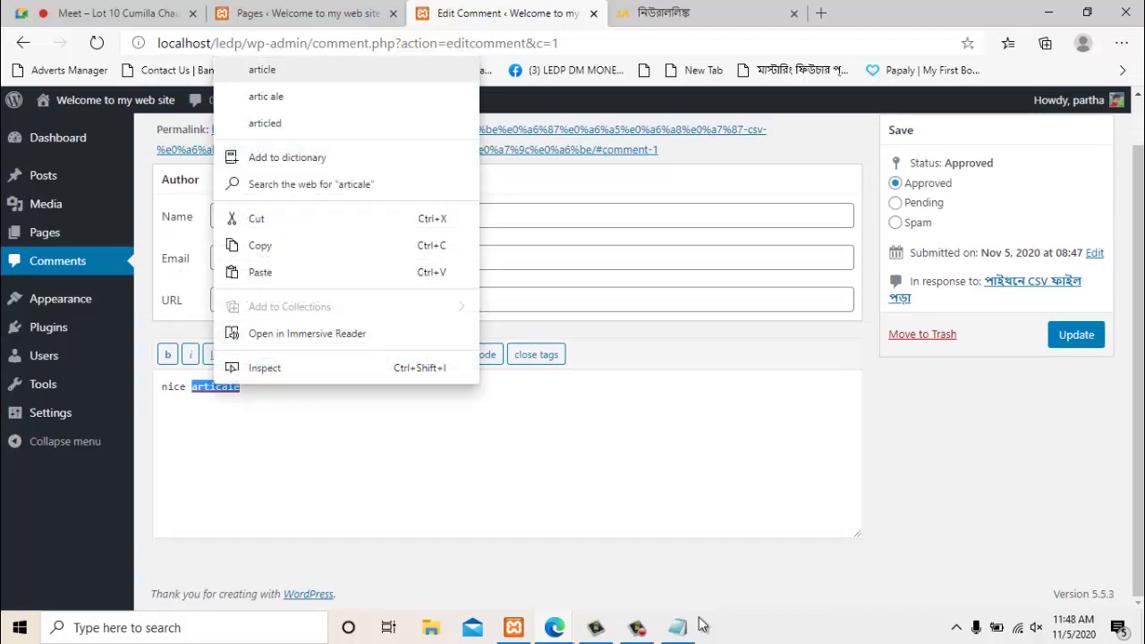
{"action": "left_click", "coordinate": [267, 69]}
{"action": "left_click", "coordinate": [1076, 335]}
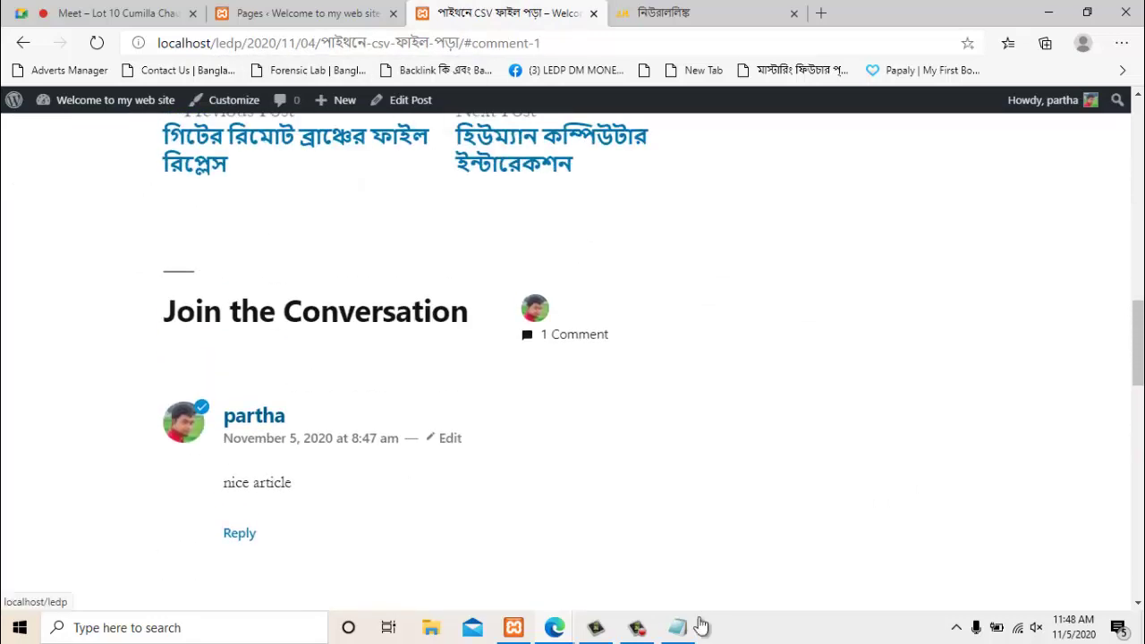
Open the comments list in the site's dashboard, unapprove the "nice article" comment and approve it again
{"action": "scroll", "coordinate": [268, 415], "scroll_direction": "up", "scroll_amount": 4}
{"action": "key", "text": "Home"}
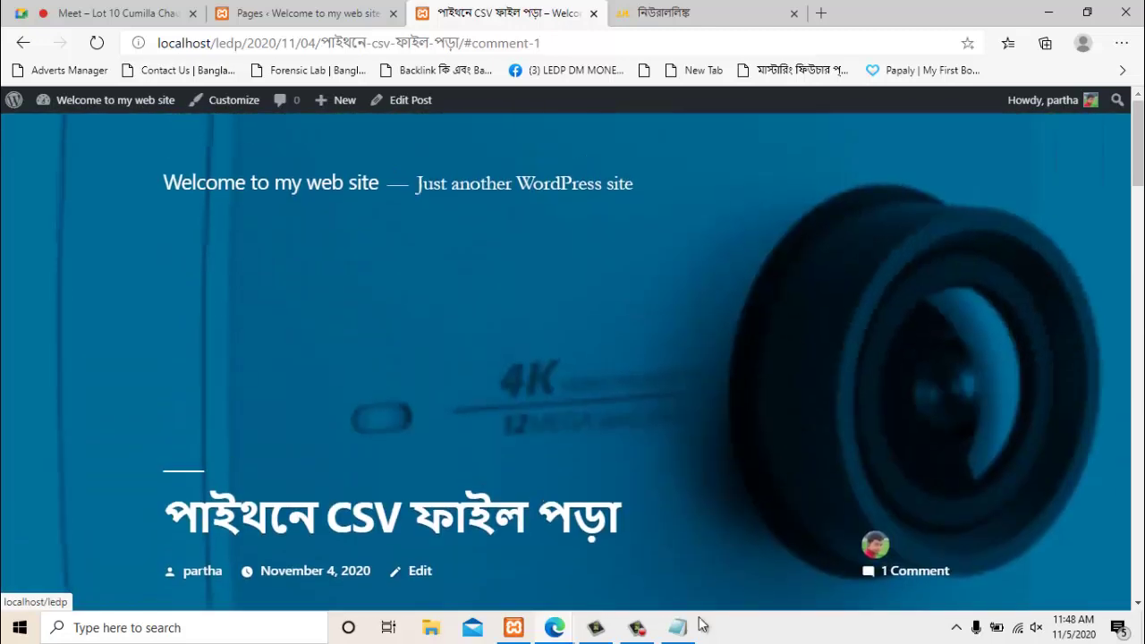
{"action": "left_click", "coordinate": [308, 14]}
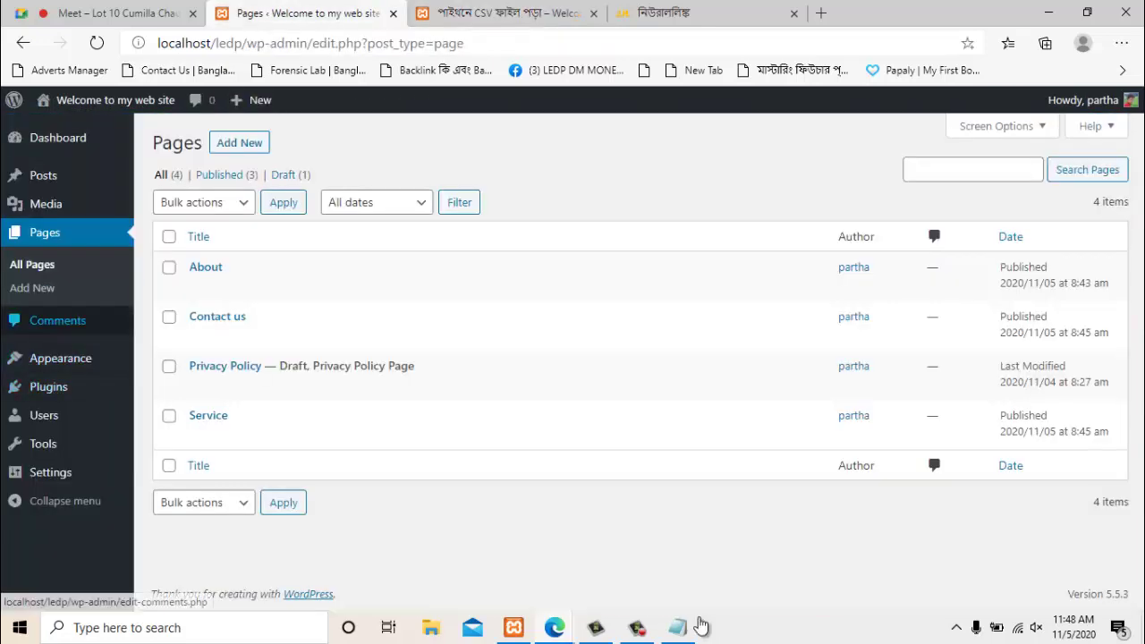
{"action": "left_click", "coordinate": [57, 320]}
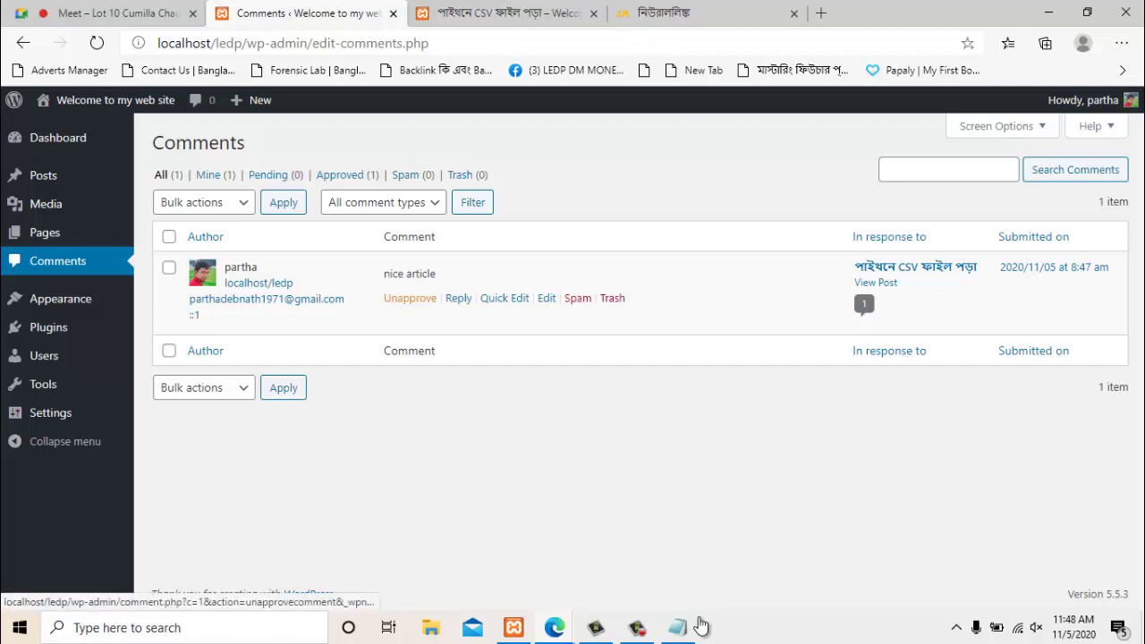
{"action": "key", "text": "Return"}
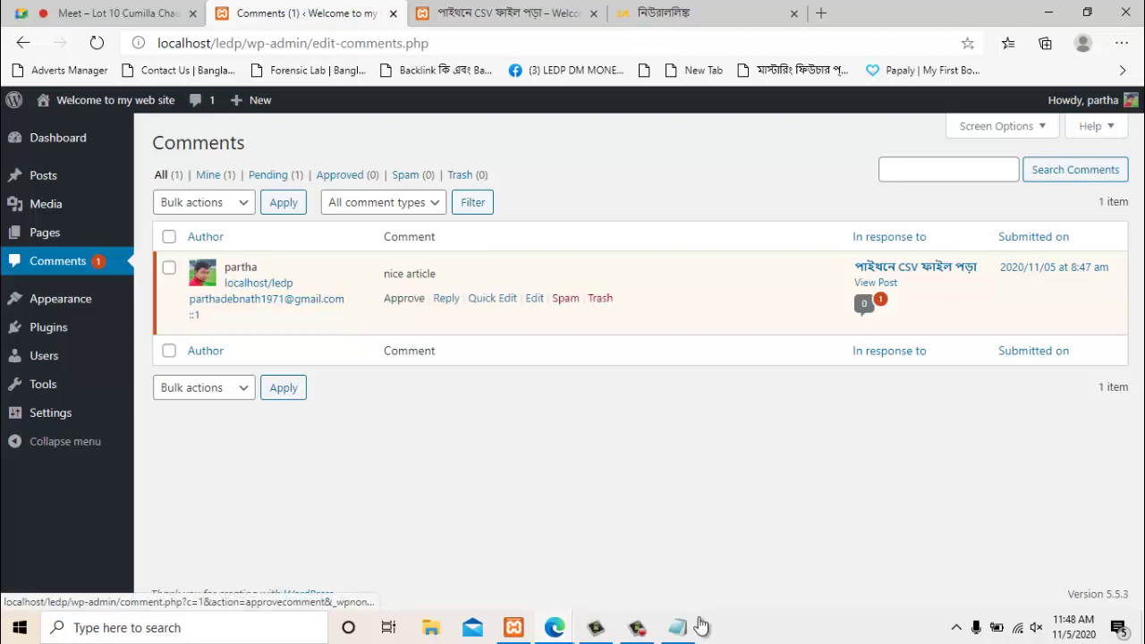
{"action": "key", "text": "Return"}
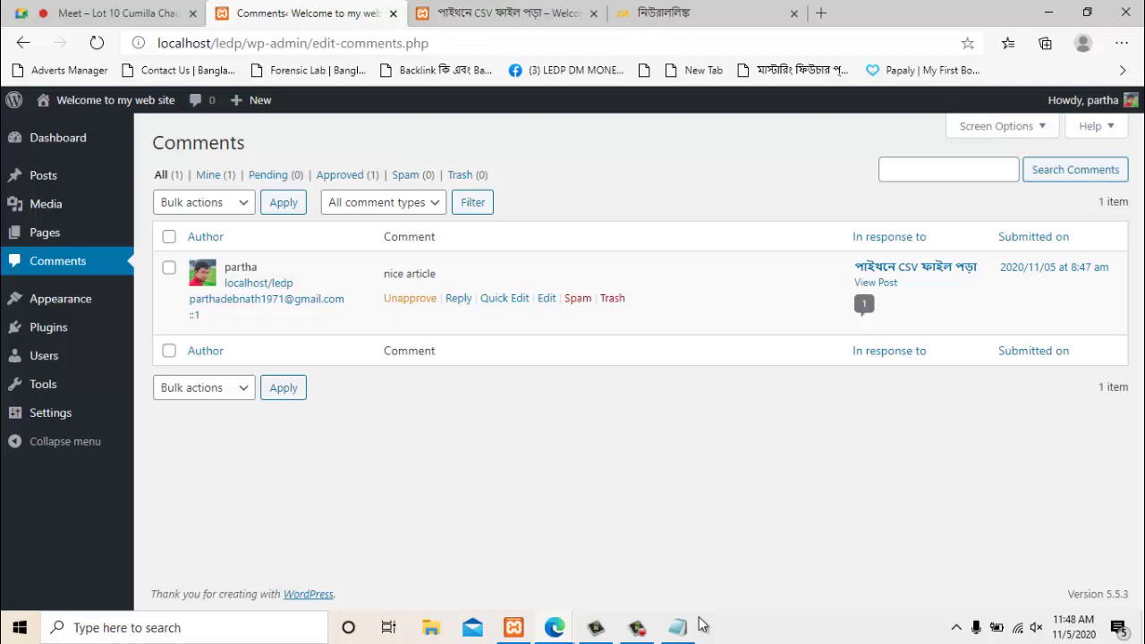
Check the comment form on the published CSV post and return to the dashboard's comments list
{"action": "key", "text": "Tab"}
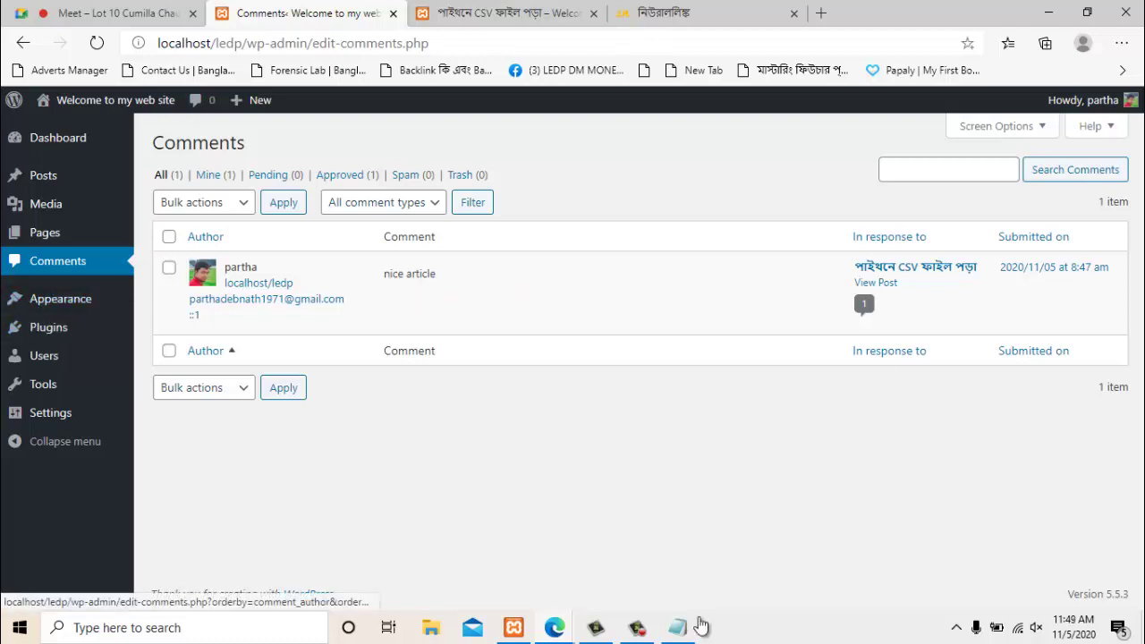
{"action": "mouse_move", "coordinate": [60, 298]}
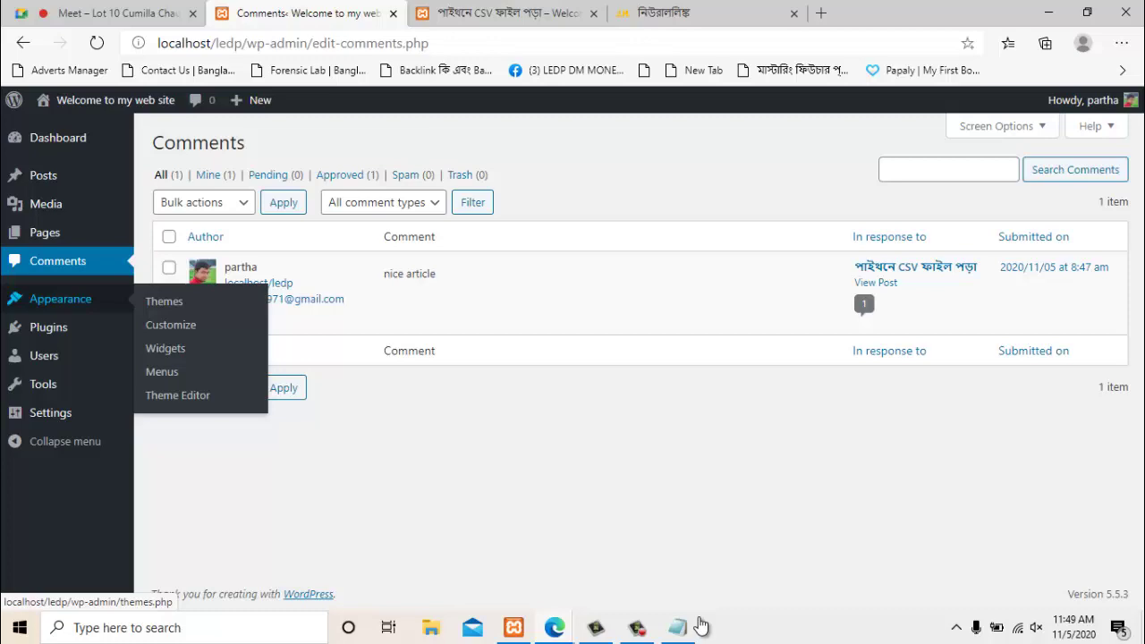
{"action": "key", "text": "ctrl+Tab"}
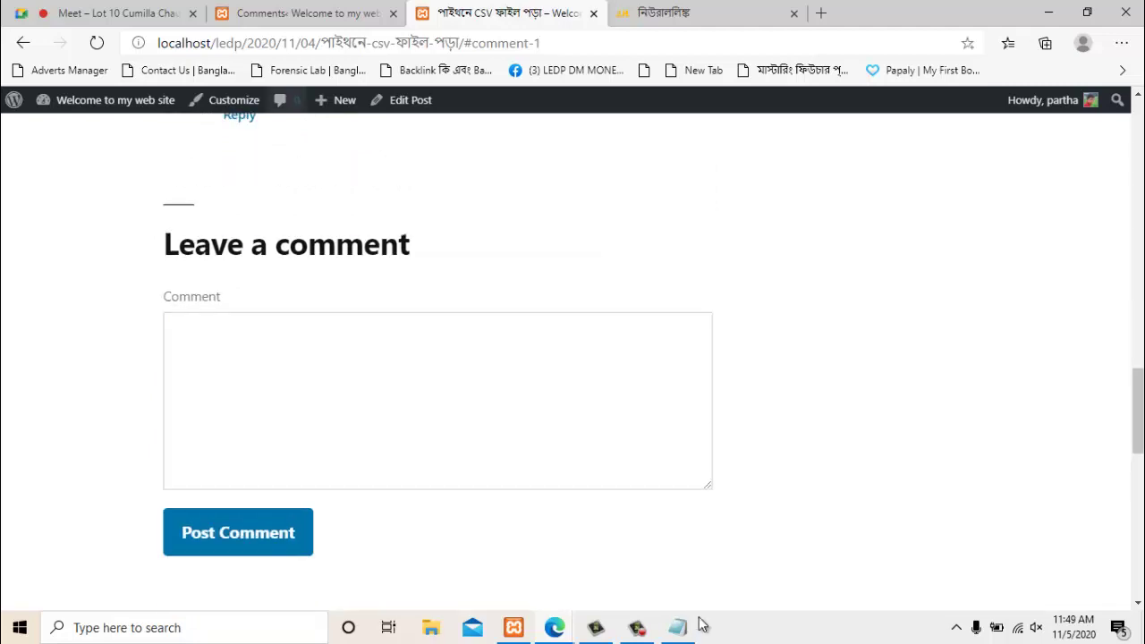
{"action": "left_click", "coordinate": [304, 13]}
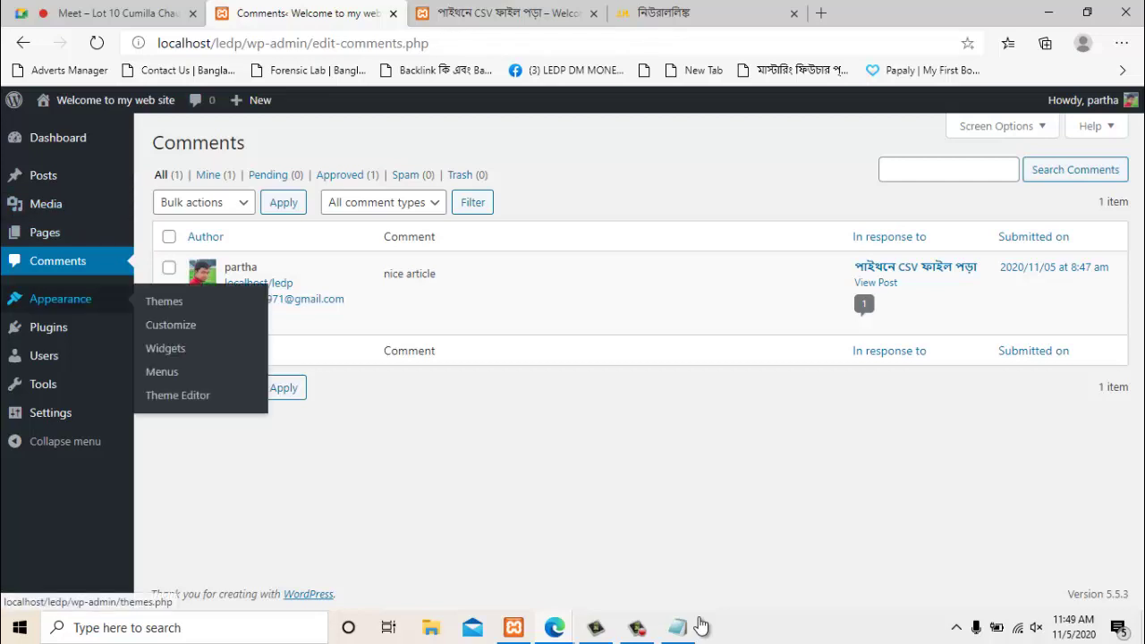
Open the theme management page, go to adding a new theme, and look through the featured themes
{"action": "left_click", "coordinate": [163, 302]}
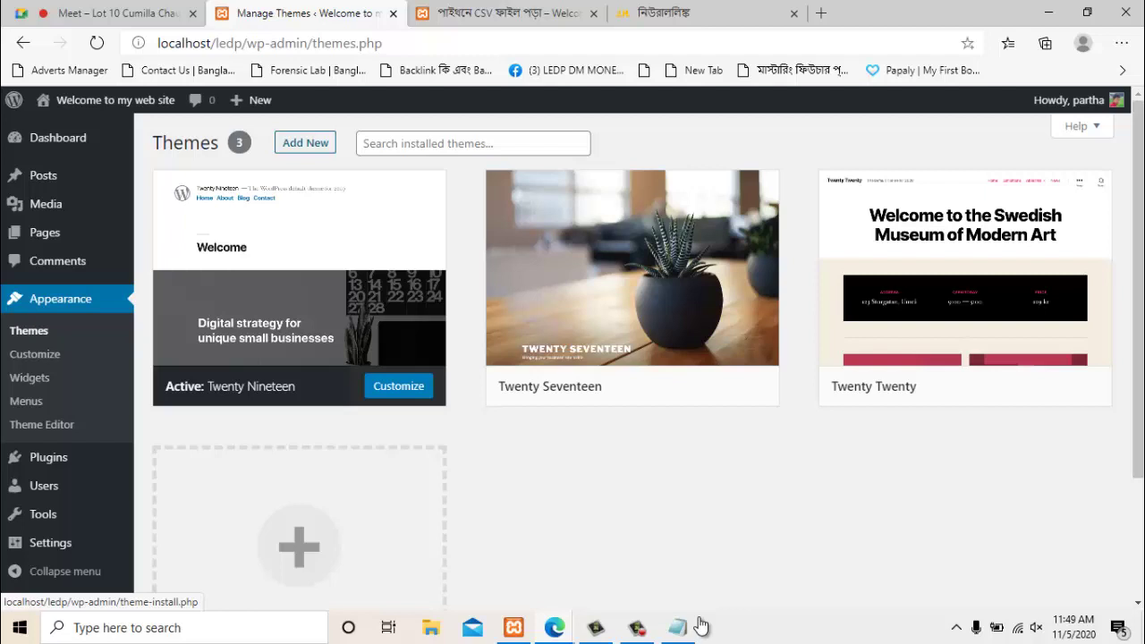
{"action": "key", "text": "Return"}
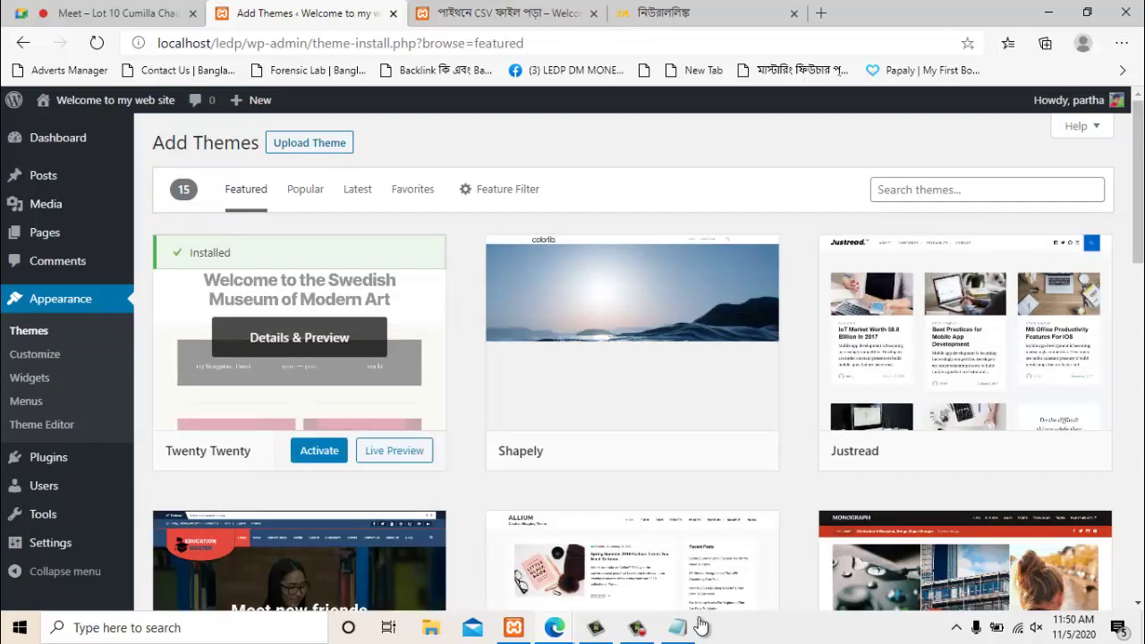
{"action": "scroll", "coordinate": [632, 340], "scroll_direction": "down", "scroll_amount": 3}
{"action": "scroll", "coordinate": [632, 340], "scroll_direction": "down", "scroll_amount": 6}
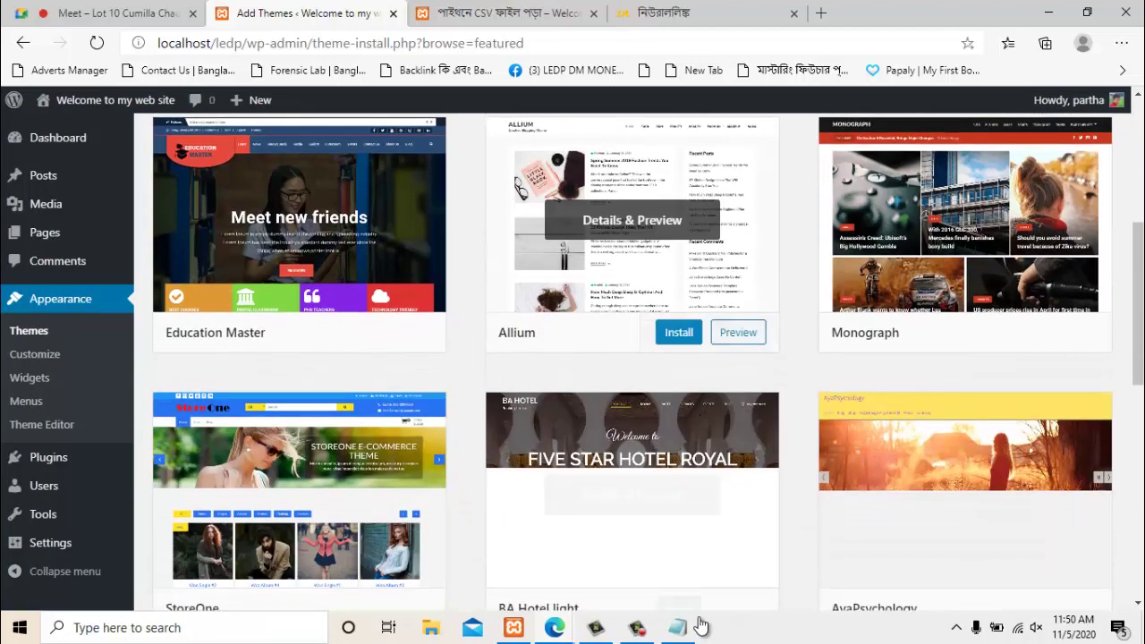
{"action": "scroll", "coordinate": [632, 340], "scroll_direction": "up", "scroll_amount": 10}
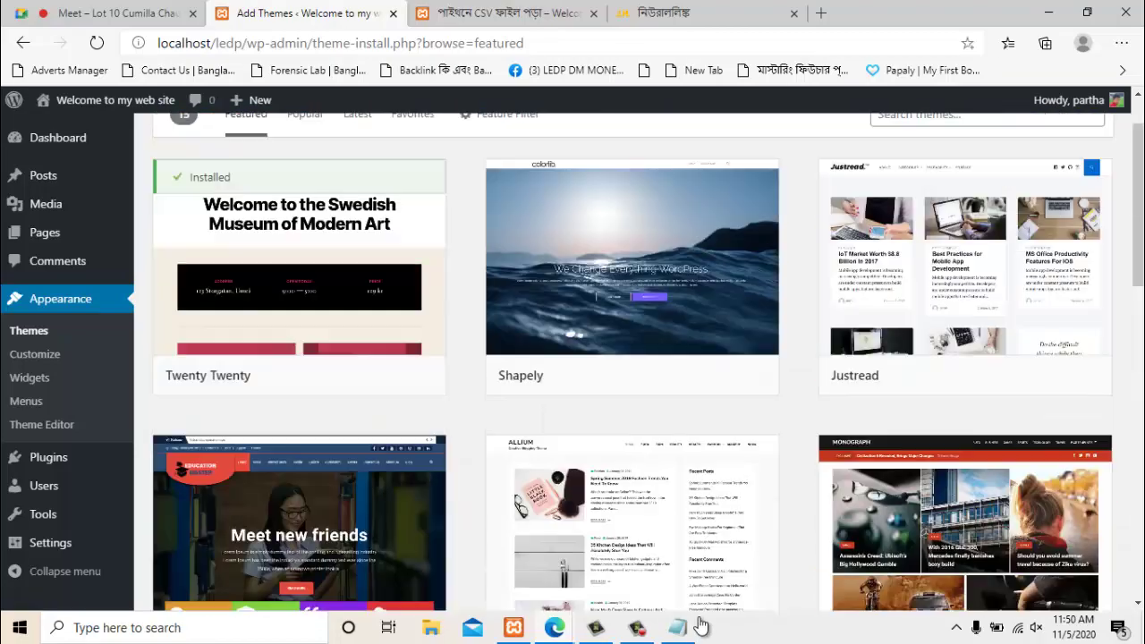
Show the popular themes available for installation and browse through them
{"action": "left_click", "coordinate": [305, 188]}
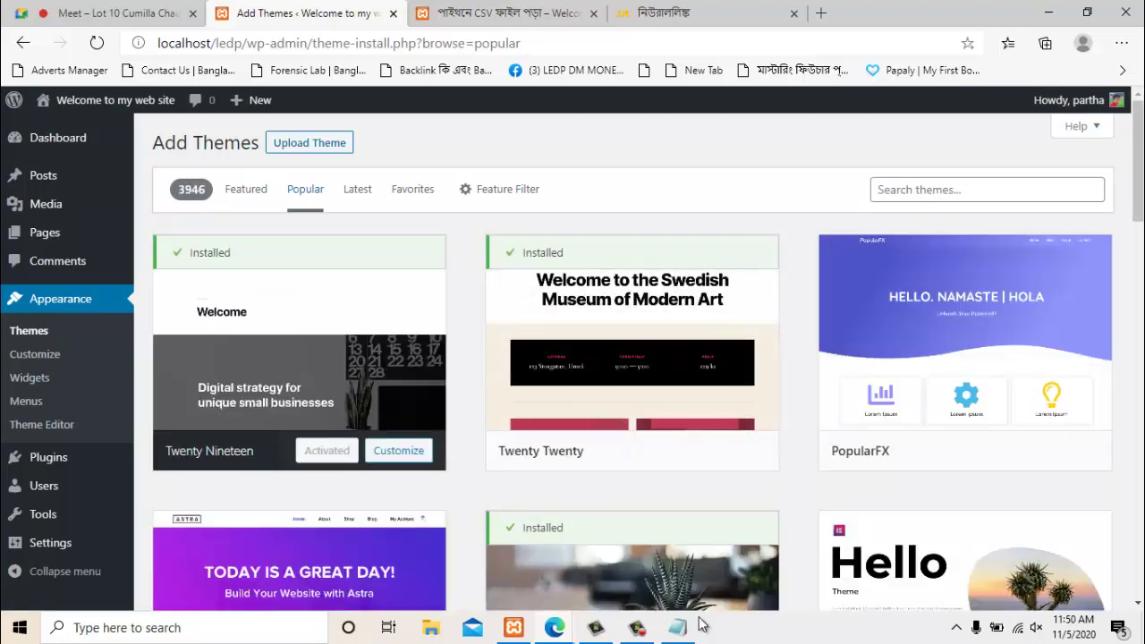
{"action": "scroll", "coordinate": [701, 626], "scroll_direction": "down", "scroll_amount": 1}
{"action": "scroll", "coordinate": [701, 627], "scroll_direction": "down", "scroll_amount": 2}
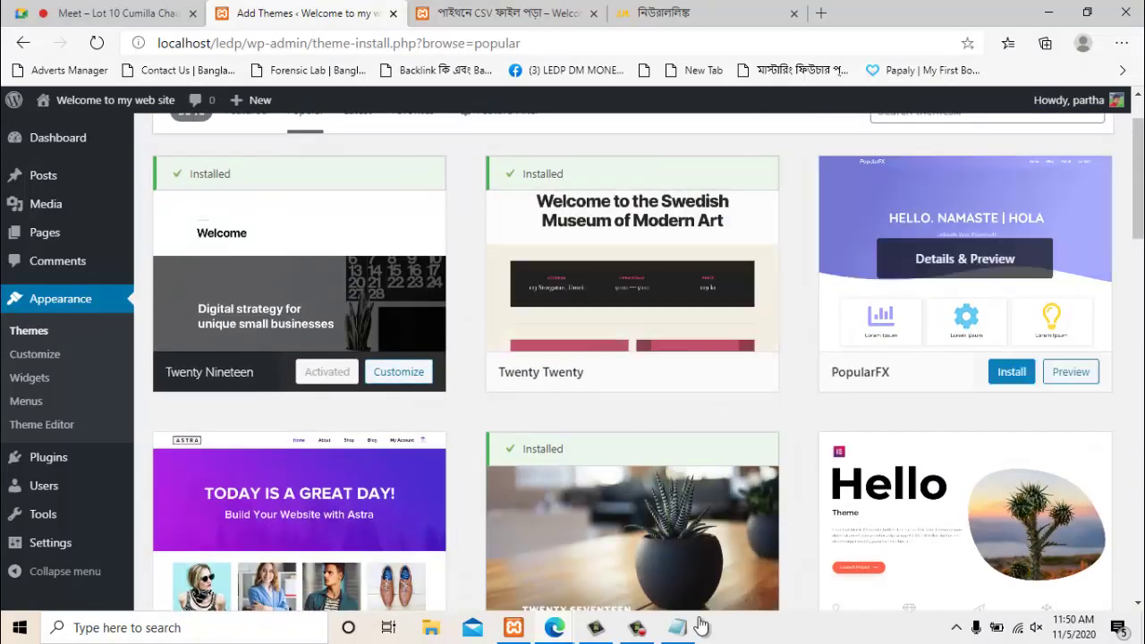
{"action": "scroll", "coordinate": [965, 258], "scroll_direction": "down", "scroll_amount": 6}
{"action": "scroll", "coordinate": [964, 257], "scroll_direction": "down", "scroll_amount": 10}
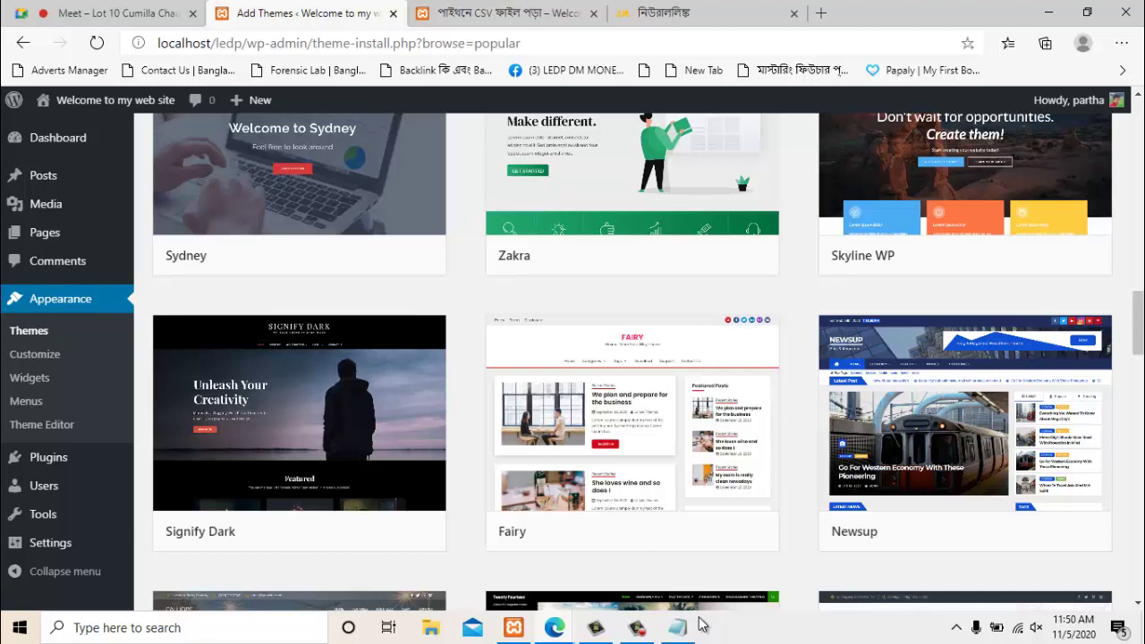
{"action": "scroll", "coordinate": [702, 624], "scroll_direction": "down", "scroll_amount": 8}
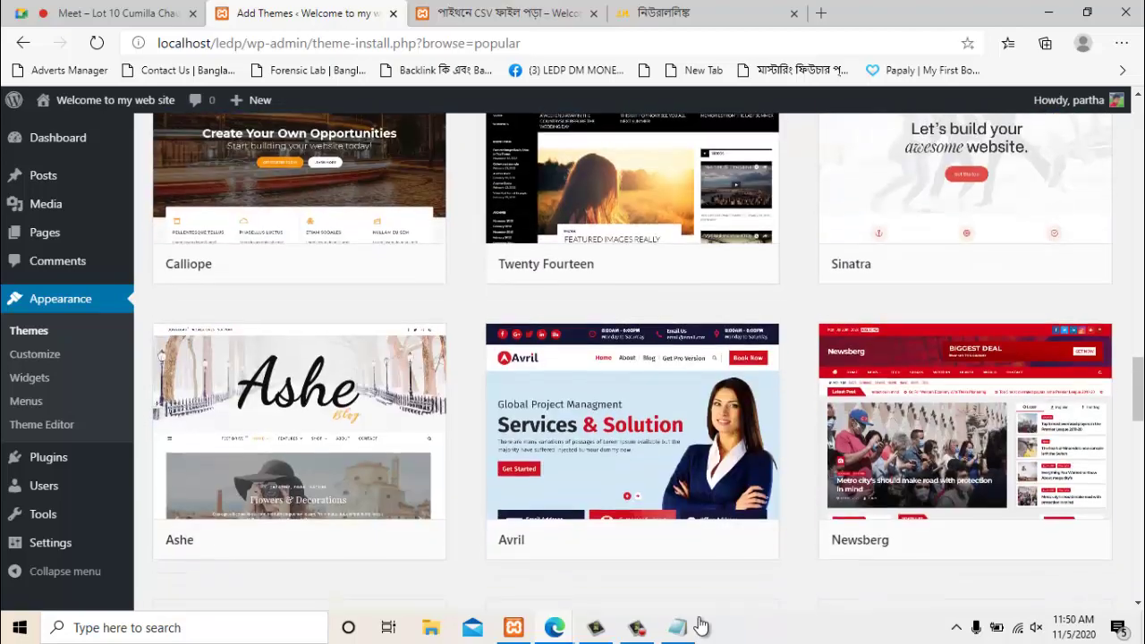
Look further through the popular themes, check the theme search suggestions and the favorites section, and return to the popular themes
{"action": "scroll", "coordinate": [703, 625], "scroll_direction": "down", "scroll_amount": 7}
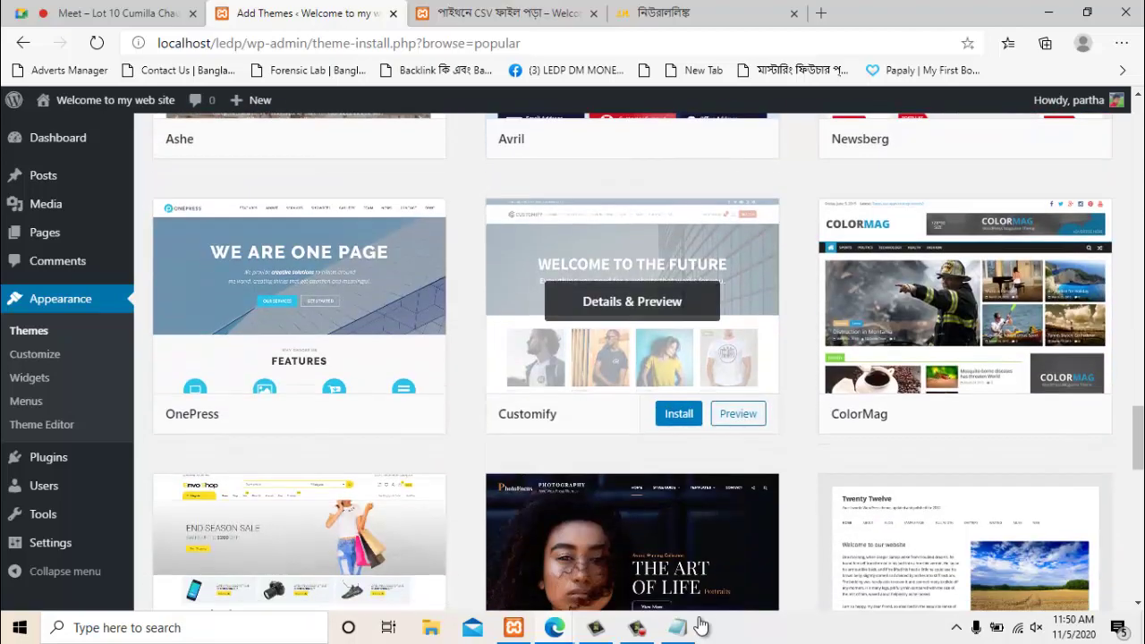
{"action": "scroll", "coordinate": [703, 625], "scroll_direction": "up", "scroll_amount": 20}
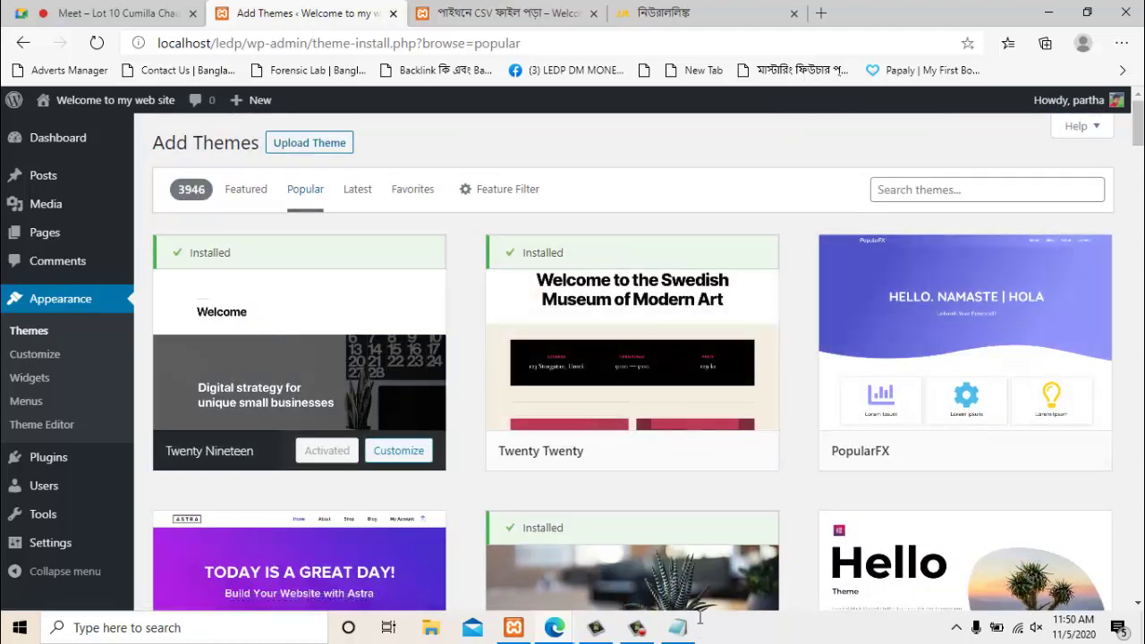
{"action": "left_click", "coordinate": [988, 189]}
{"action": "left_click", "coordinate": [988, 189]}
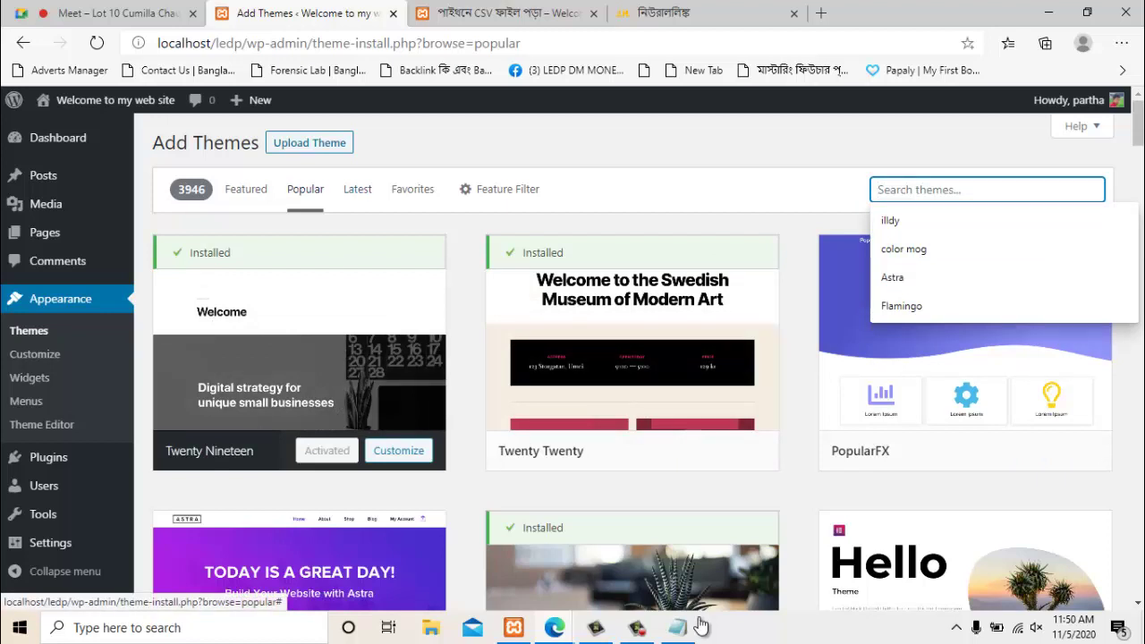
{"action": "left_click", "coordinate": [413, 190]}
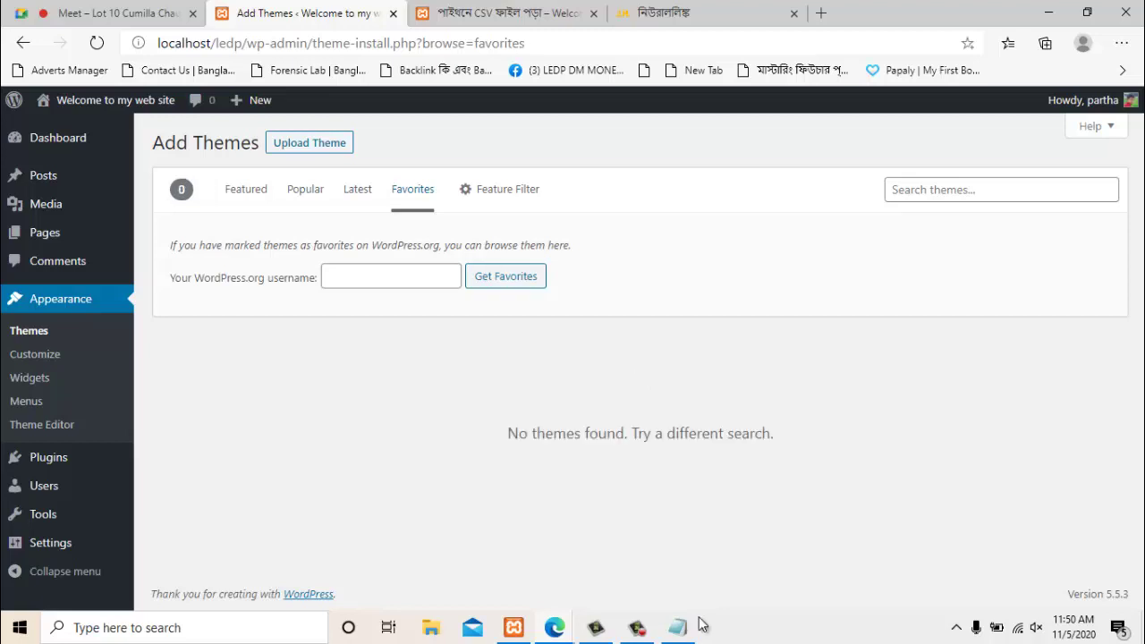
{"action": "left_click", "coordinate": [305, 189]}
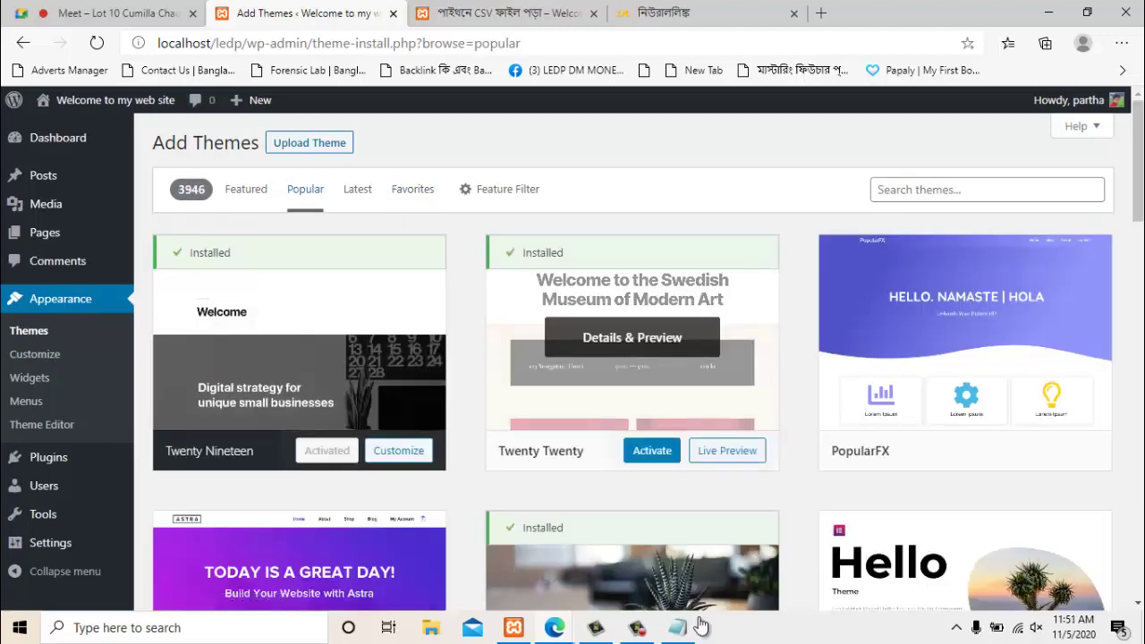
Load wordpress.org in place of the open jakir.me article and go to its Themes directory
{"action": "left_click", "coordinate": [698, 13]}
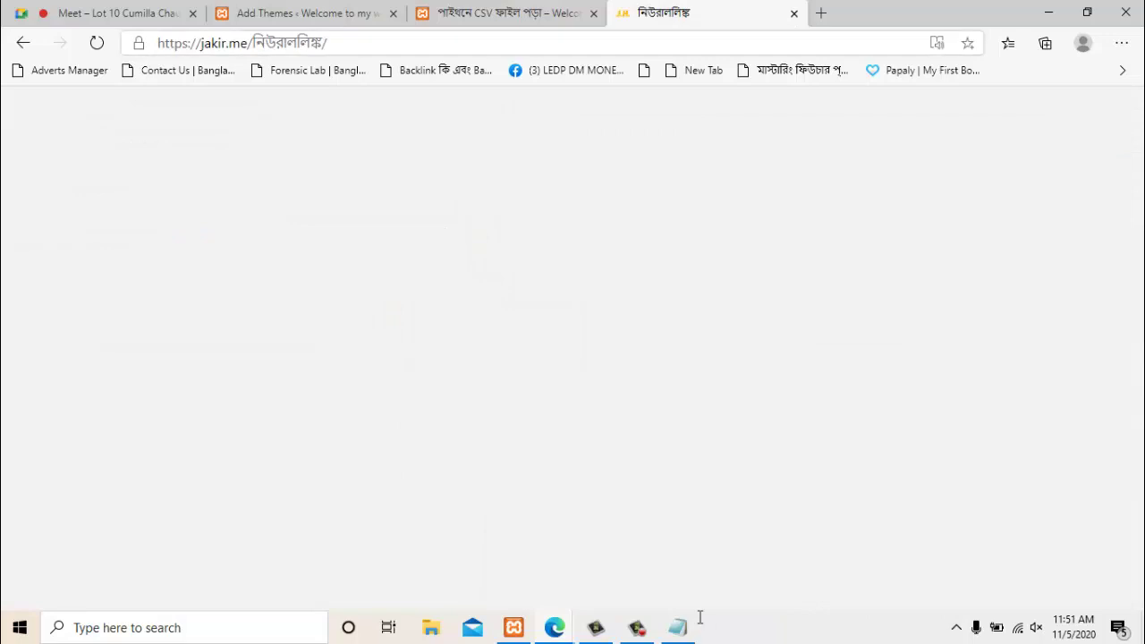
{"action": "left_click", "coordinate": [242, 43]}
{"action": "key", "text": "BackSpace"}
{"action": "type", "text": "word"}
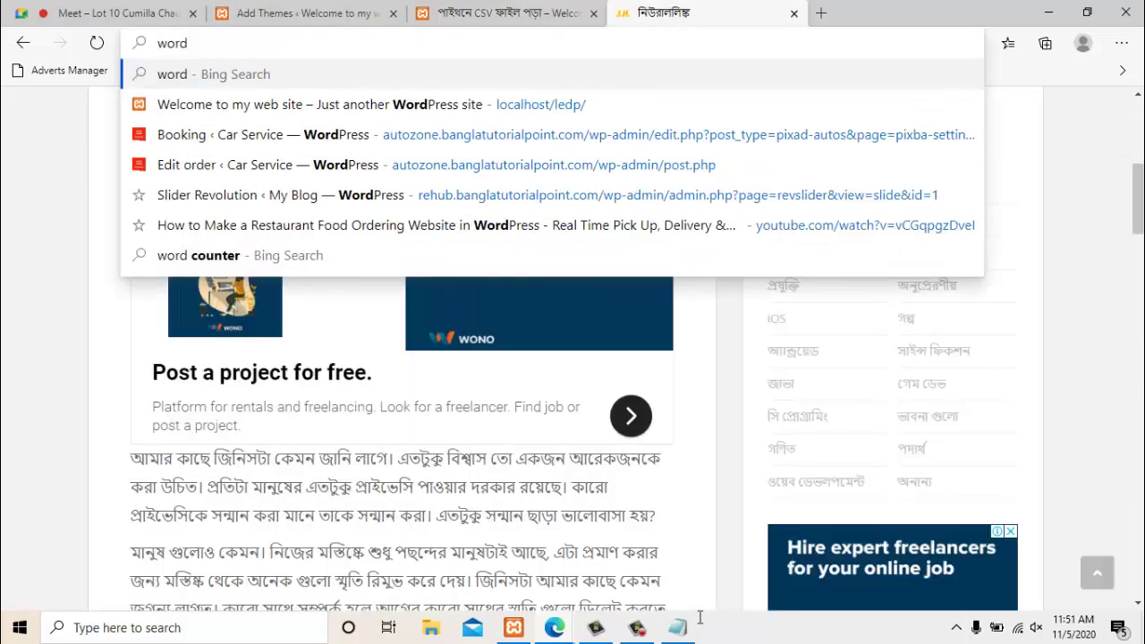
{"action": "type", "text": "press"}
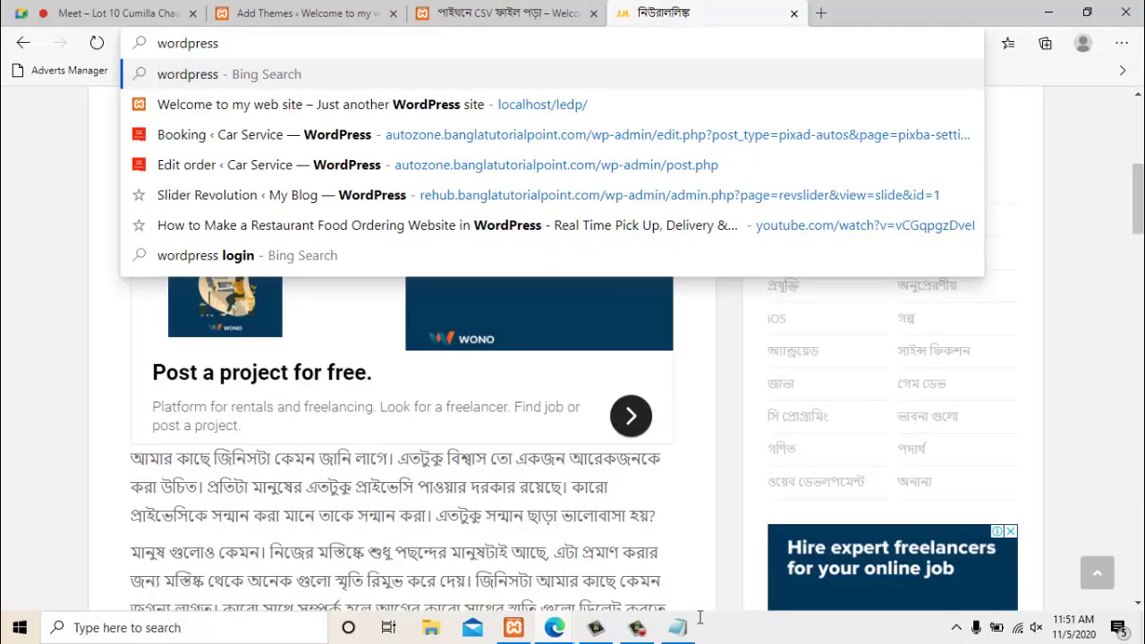
{"action": "type", "text": ".org"}
{"action": "key", "text": "Return"}
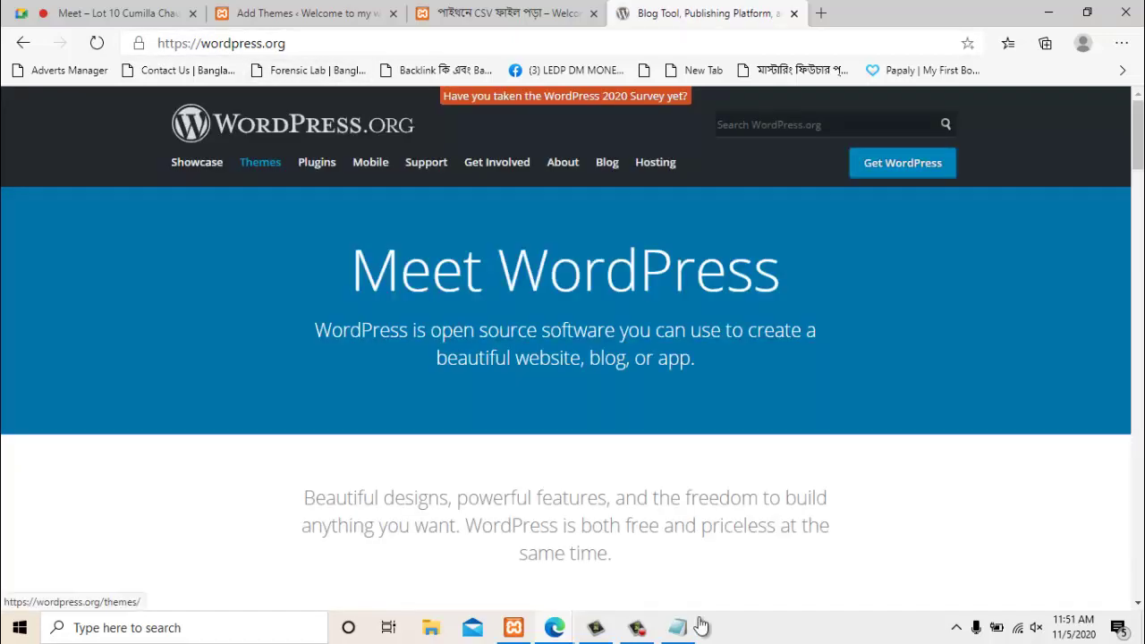
{"action": "left_click", "coordinate": [260, 163]}
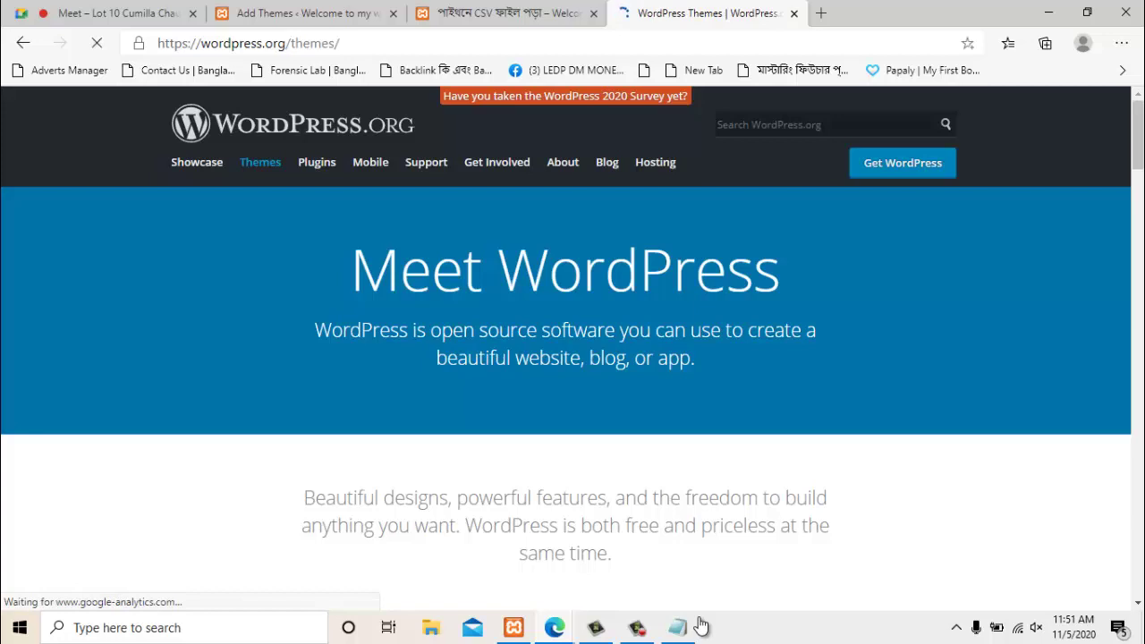
Compare the popular themes in the WordPress.org directory with those on the dashboard's Add Themes page, ending on the dashboard
{"action": "scroll", "coordinate": [565, 385], "scroll_direction": "down", "scroll_amount": 3}
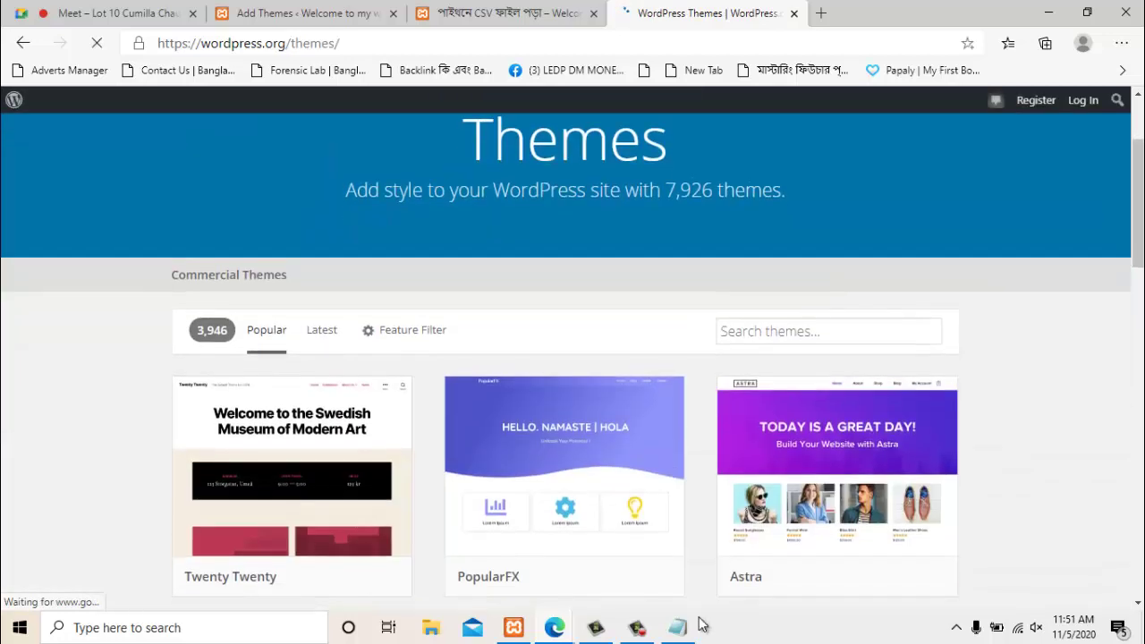
{"action": "scroll", "coordinate": [564, 385], "scroll_direction": "down", "scroll_amount": 2}
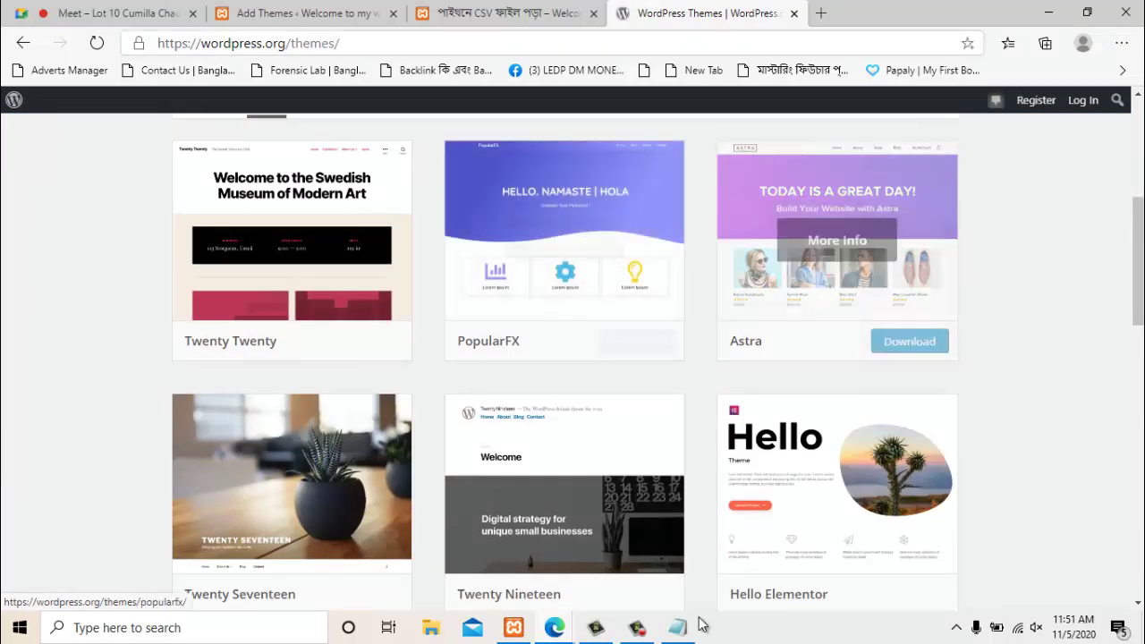
{"action": "key", "text": "ctrl+shift+Tab"}
{"action": "key", "text": "ctrl+shift+Tab"}
{"action": "scroll", "coordinate": [603, 452], "scroll_direction": "down", "scroll_amount": 3}
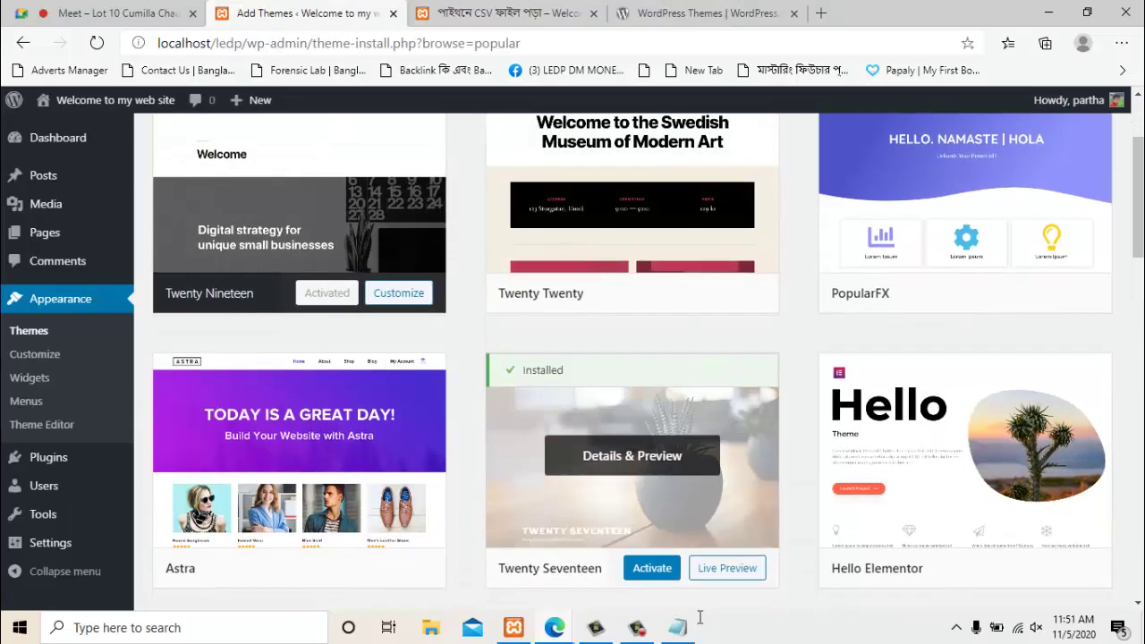
{"action": "key", "text": "ctrl+Tab"}
{"action": "key", "text": "ctrl+Tab"}
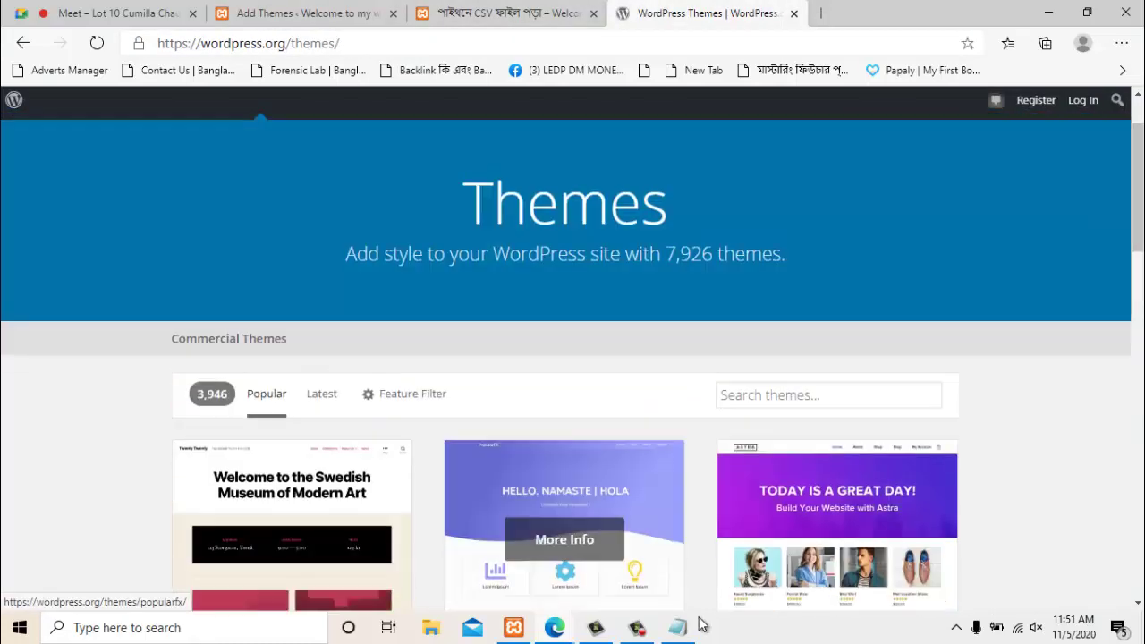
{"action": "scroll", "coordinate": [702, 624], "scroll_direction": "down", "scroll_amount": 5}
{"action": "scroll", "coordinate": [703, 624], "scroll_direction": "up", "scroll_amount": 3}
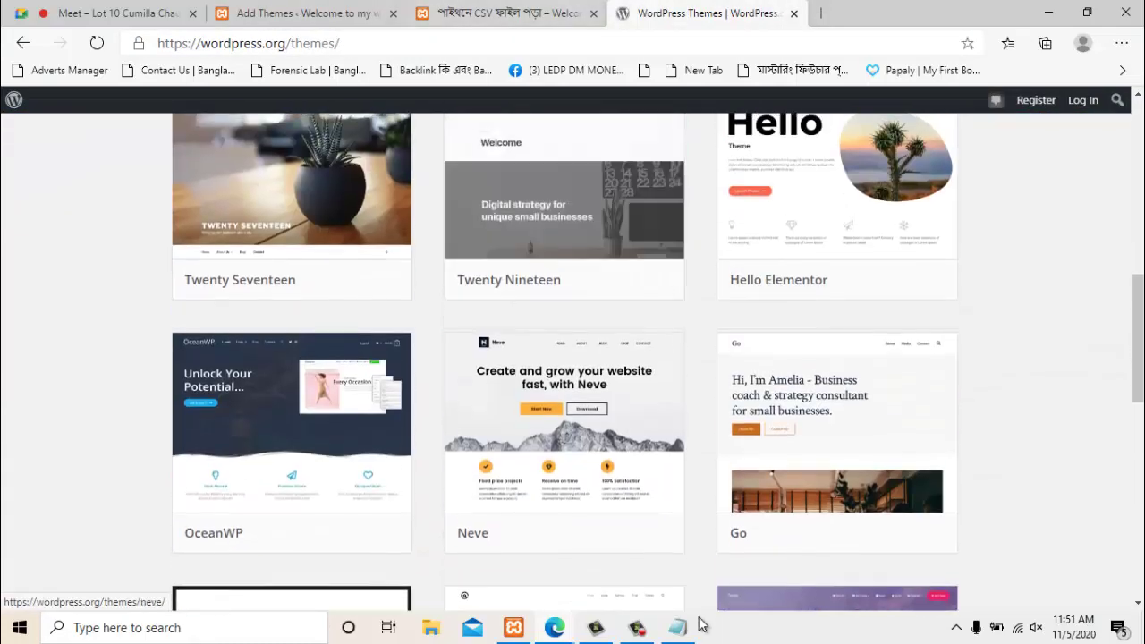
{"action": "key", "text": "ctrl+shift+Tab"}
{"action": "key", "text": "ctrl+shift+Tab"}
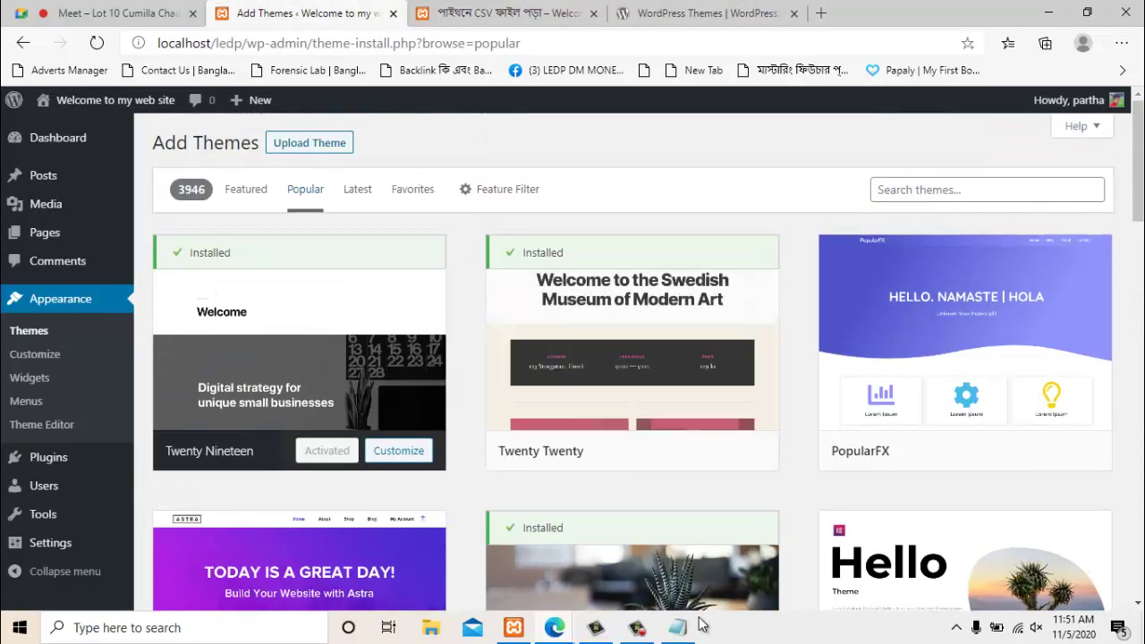
Filter the installable themes by the E-Commerce subject and browse the matching themes
{"action": "left_click", "coordinate": [500, 190]}
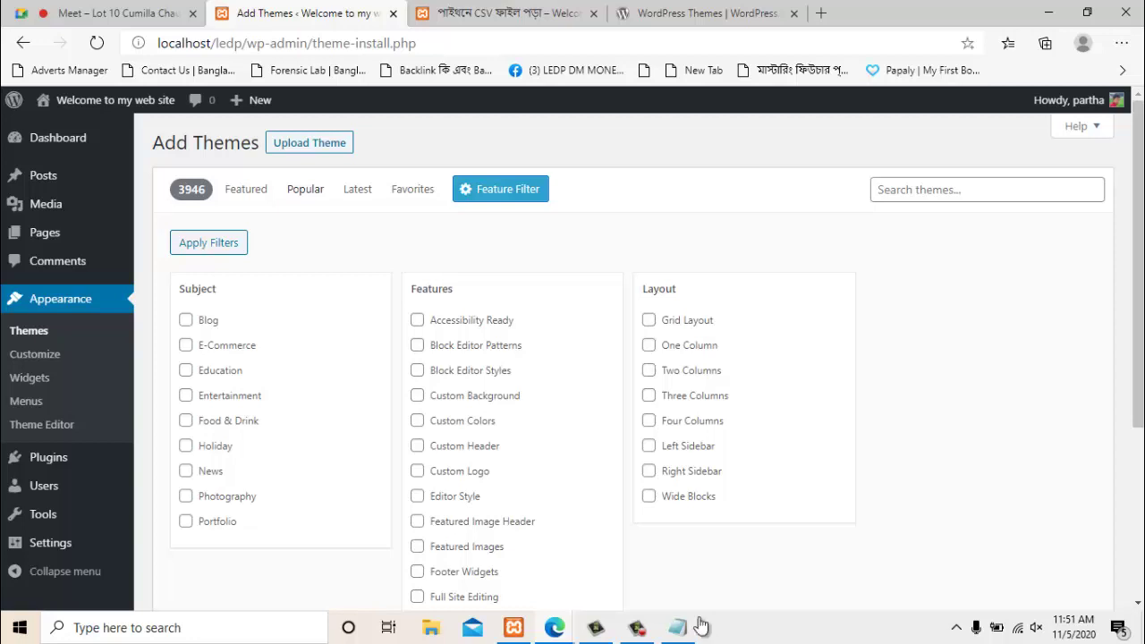
{"action": "left_click", "coordinate": [186, 346]}
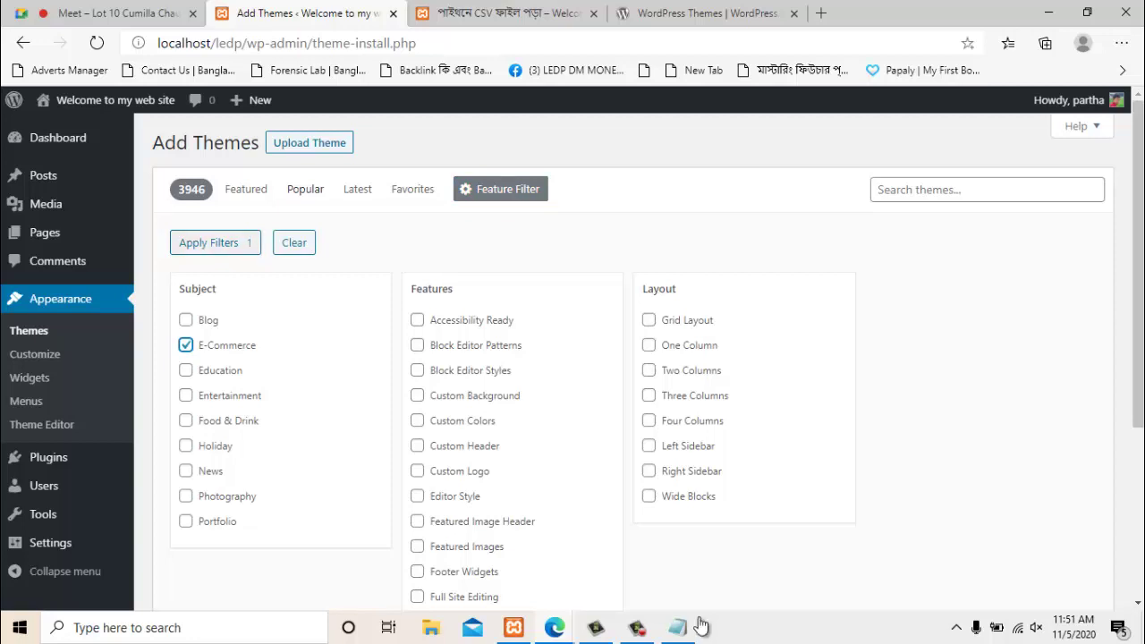
{"action": "left_click", "coordinate": [215, 242]}
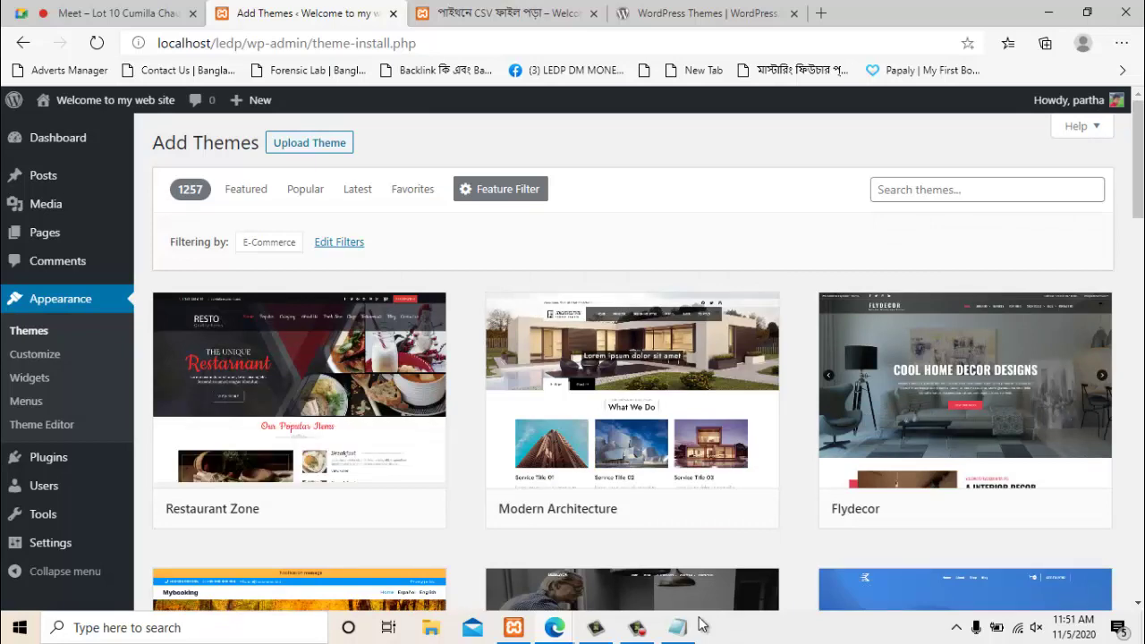
{"action": "scroll", "coordinate": [703, 624], "scroll_direction": "down", "scroll_amount": 3}
{"action": "scroll", "coordinate": [702, 626], "scroll_direction": "up", "scroll_amount": 2}
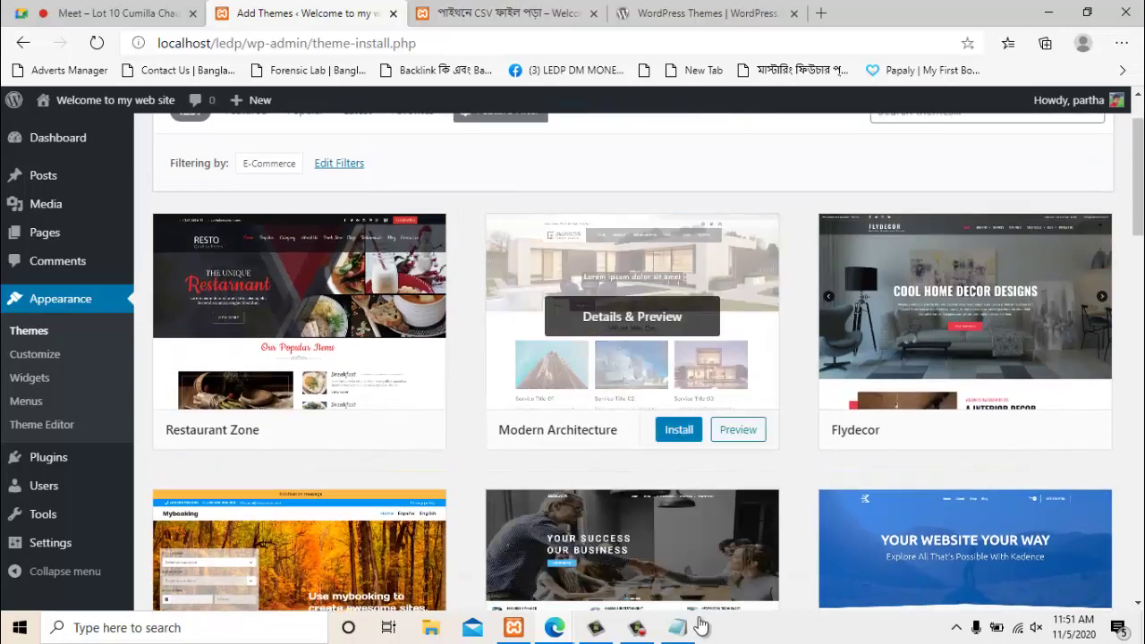
{"action": "scroll", "coordinate": [702, 627], "scroll_direction": "up", "scroll_amount": 1}
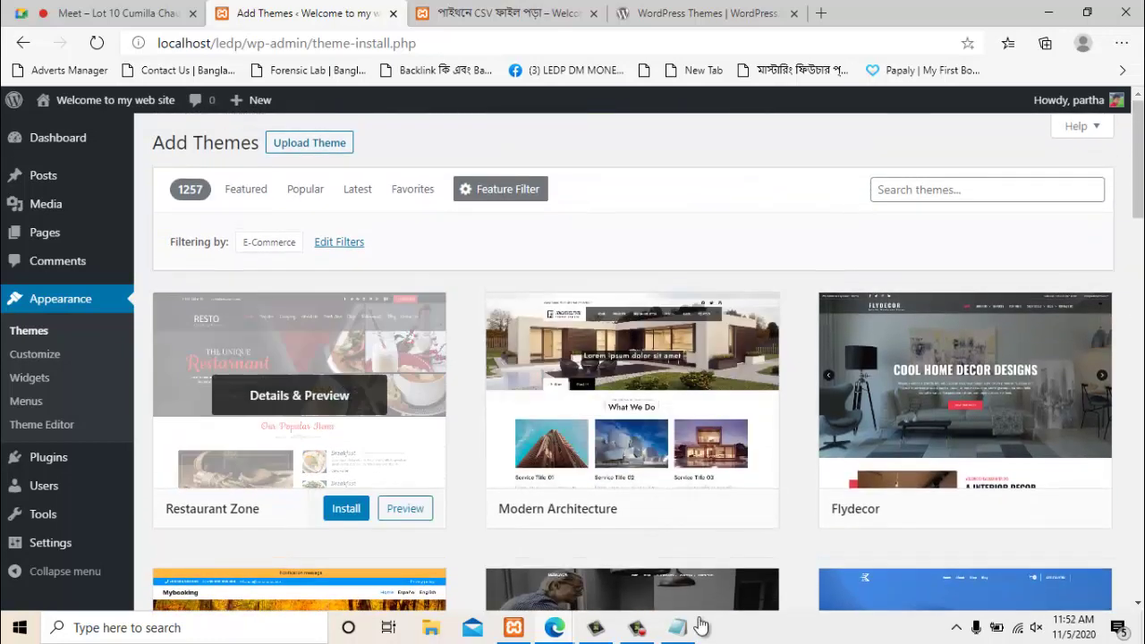
Preview the Restaurant Zone theme, read through its description, and close the preview
{"action": "left_click", "coordinate": [299, 395]}
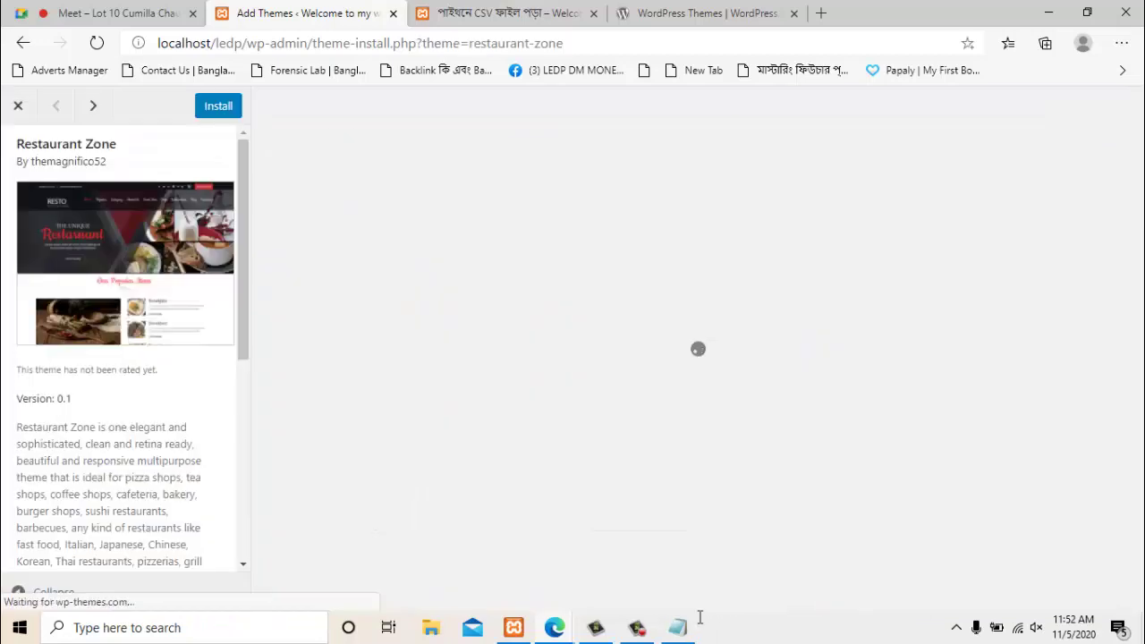
{"action": "scroll", "coordinate": [125, 349], "scroll_direction": "down", "scroll_amount": 5}
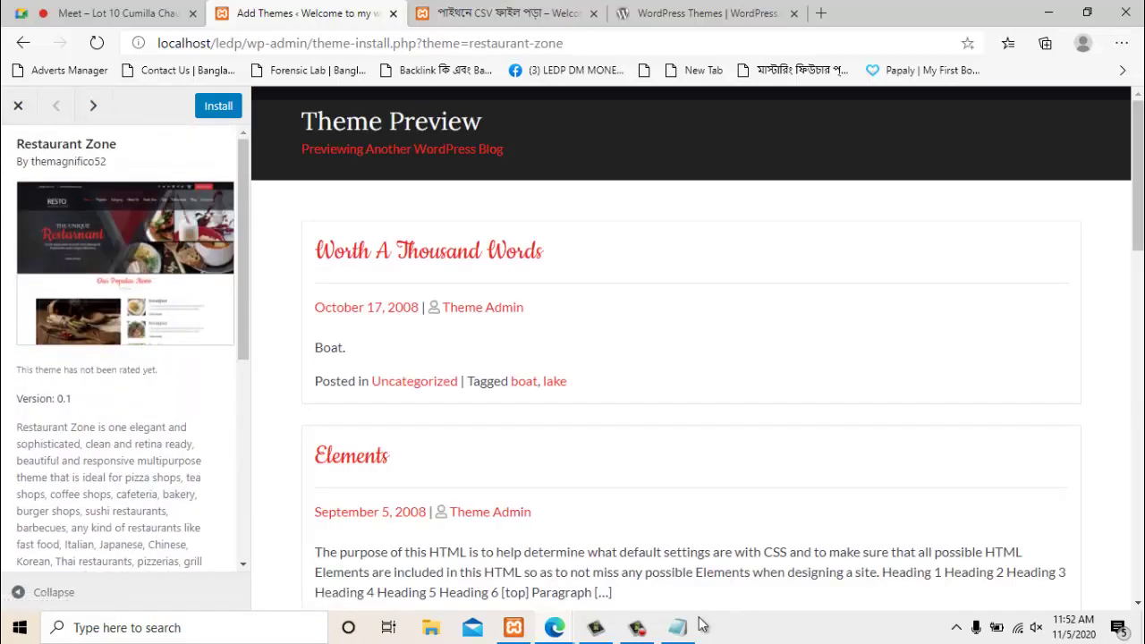
{"action": "key", "text": "Escape"}
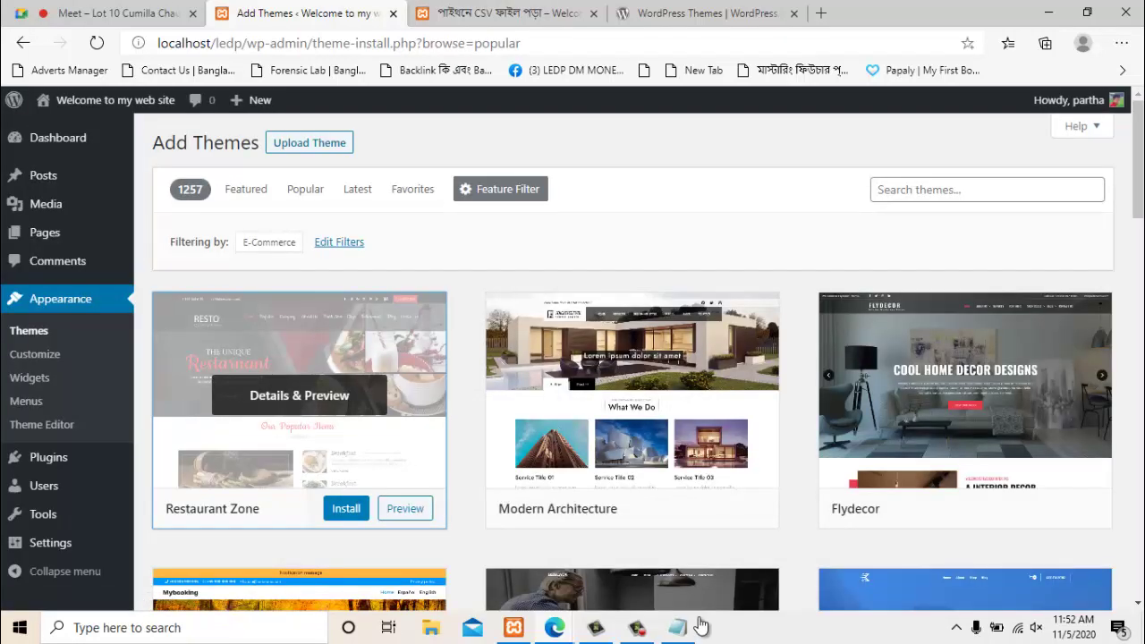
{"action": "key", "text": "Return"}
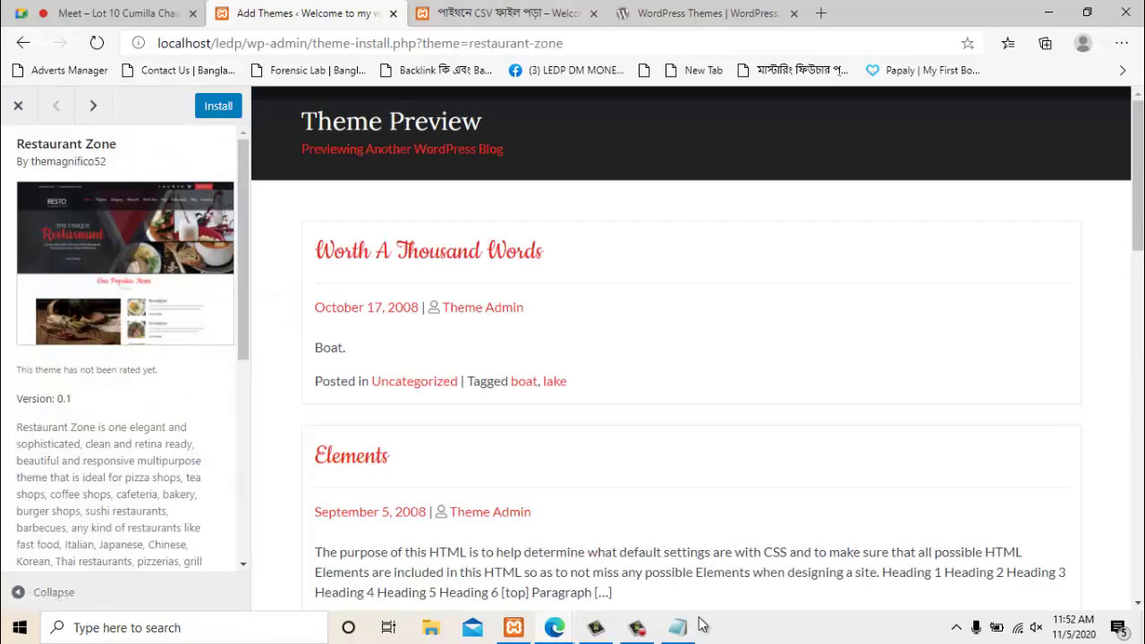
{"action": "scroll", "coordinate": [125, 349], "scroll_direction": "down", "scroll_amount": 5}
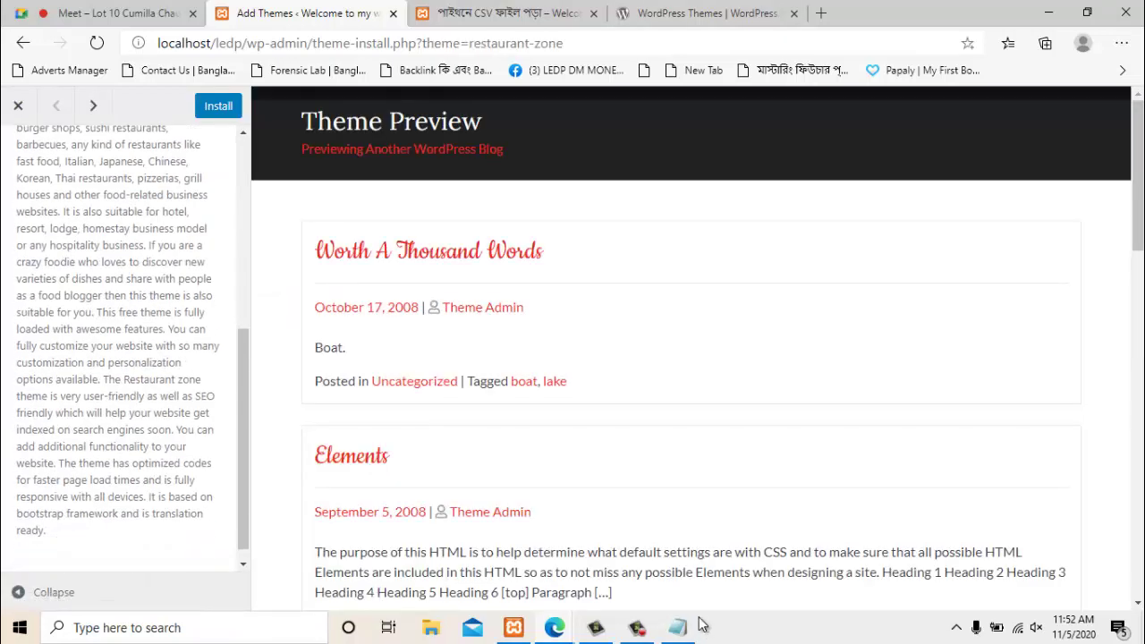
{"action": "scroll", "coordinate": [125, 349], "scroll_direction": "up", "scroll_amount": 5}
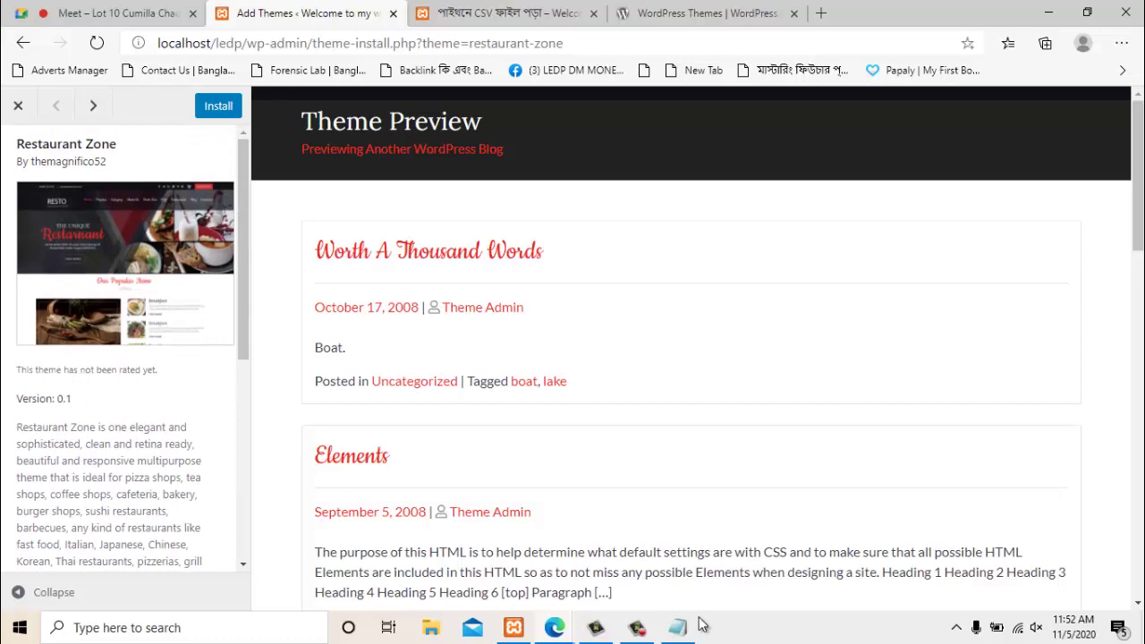
{"action": "left_click", "coordinate": [18, 105]}
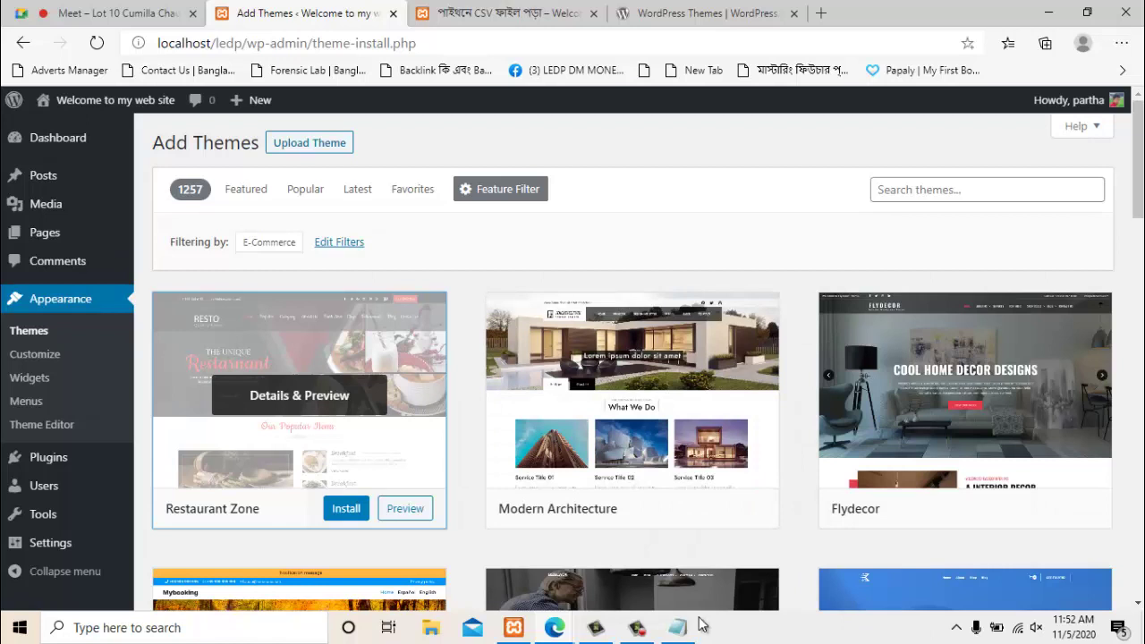
Swap the theme filter's subject from E-Commerce to Blog, review the available filter options, and clear the selected filters
{"action": "left_click", "coordinate": [339, 243]}
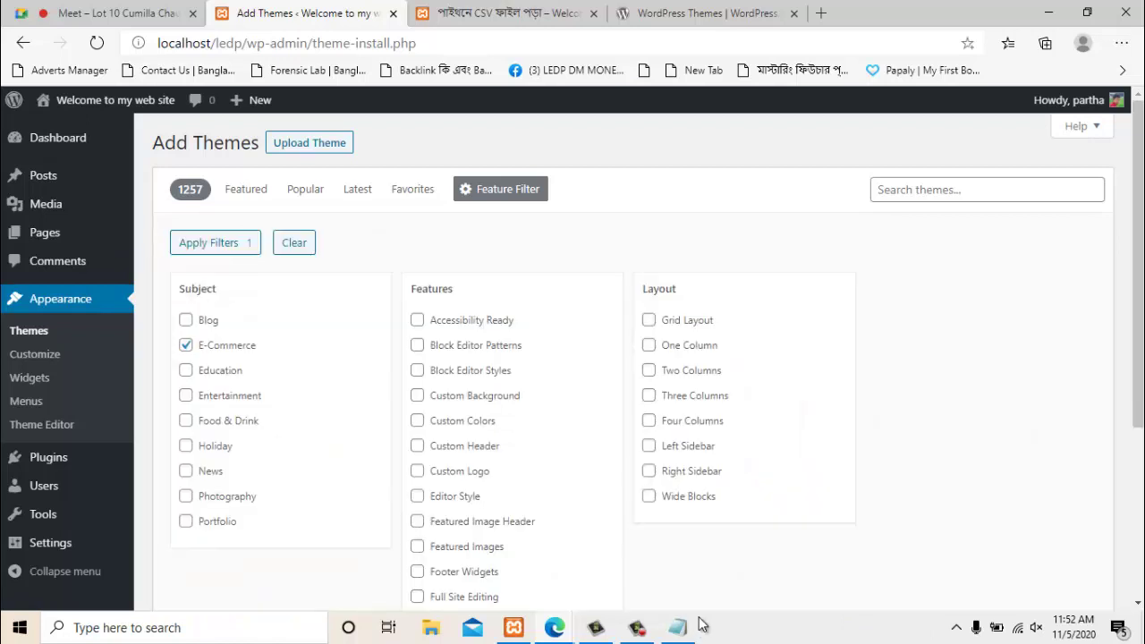
{"action": "scroll", "coordinate": [512, 402], "scroll_direction": "down", "scroll_amount": 1}
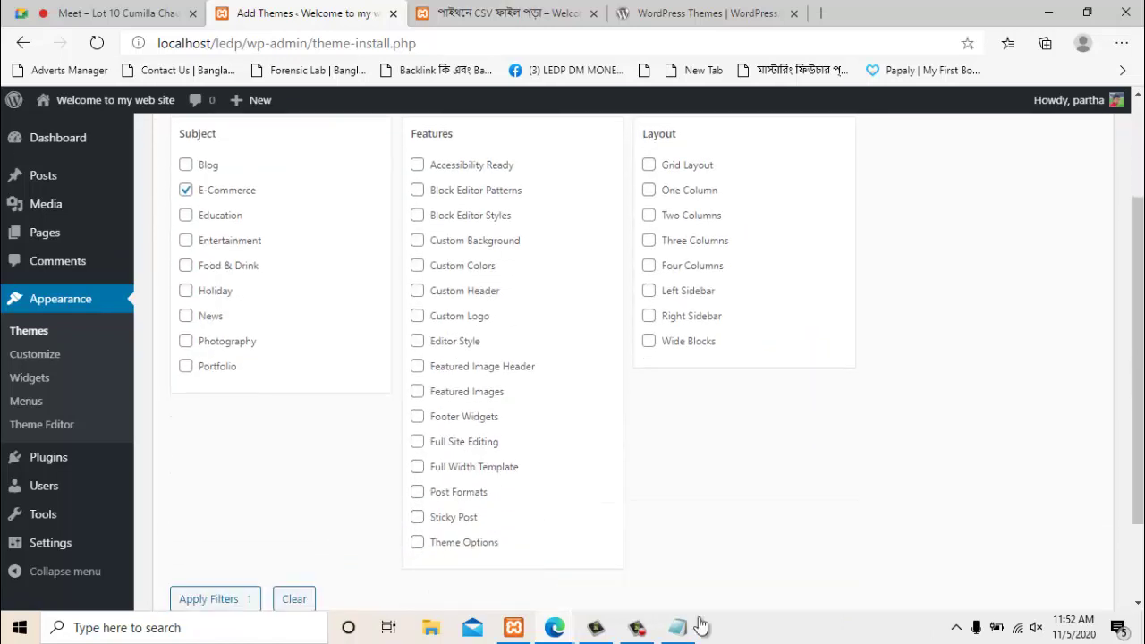
{"action": "left_click", "coordinate": [207, 321]}
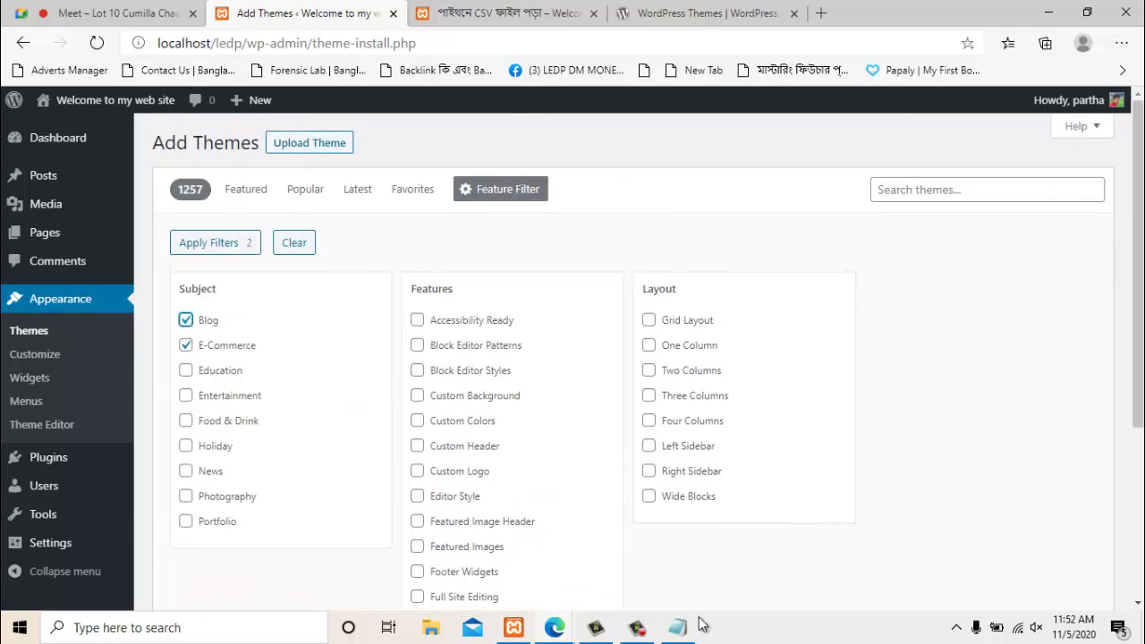
{"action": "left_click", "coordinate": [219, 345]}
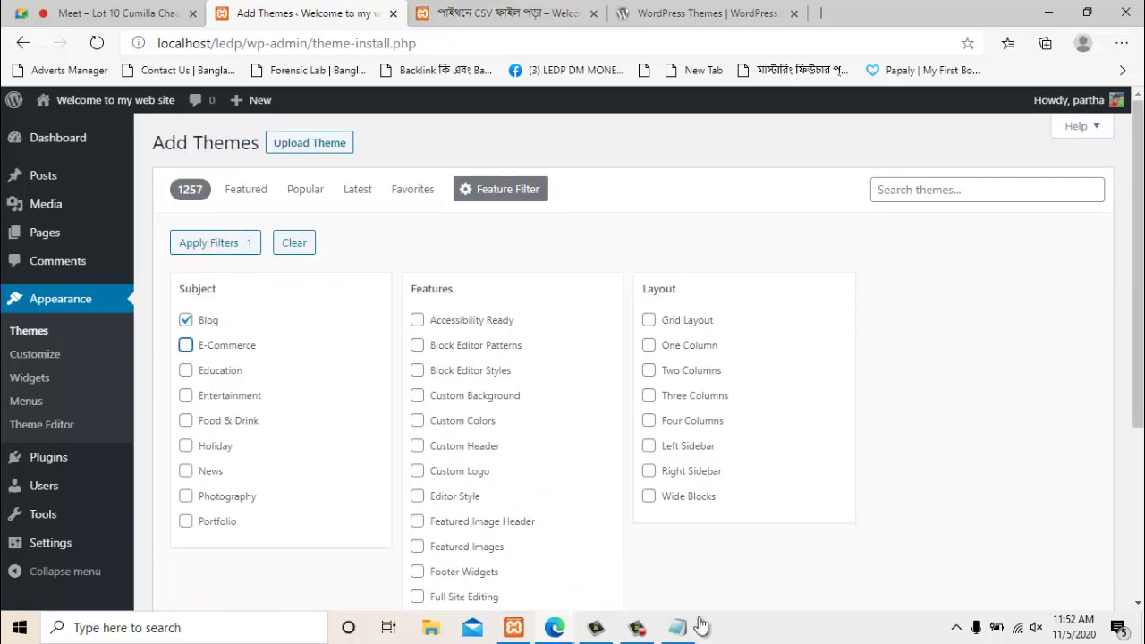
{"action": "scroll", "coordinate": [572, 358], "scroll_direction": "down", "scroll_amount": 2}
{"action": "scroll", "coordinate": [573, 358], "scroll_direction": "down", "scroll_amount": 1}
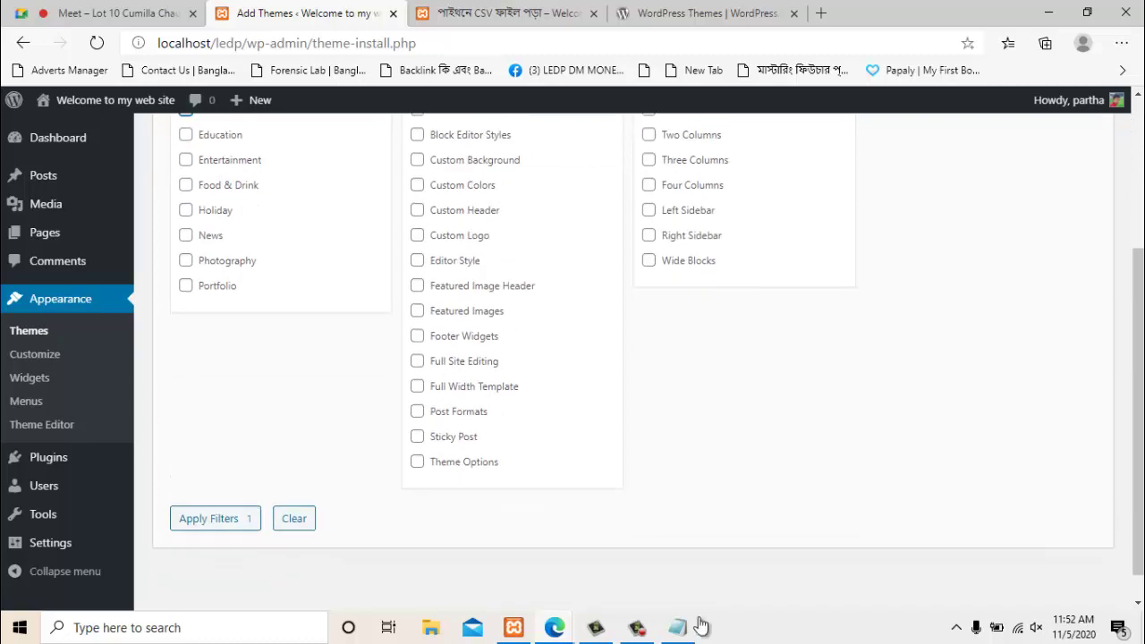
{"action": "scroll", "coordinate": [573, 358], "scroll_direction": "up", "scroll_amount": 1}
{"action": "scroll", "coordinate": [573, 358], "scroll_direction": "up", "scroll_amount": 2}
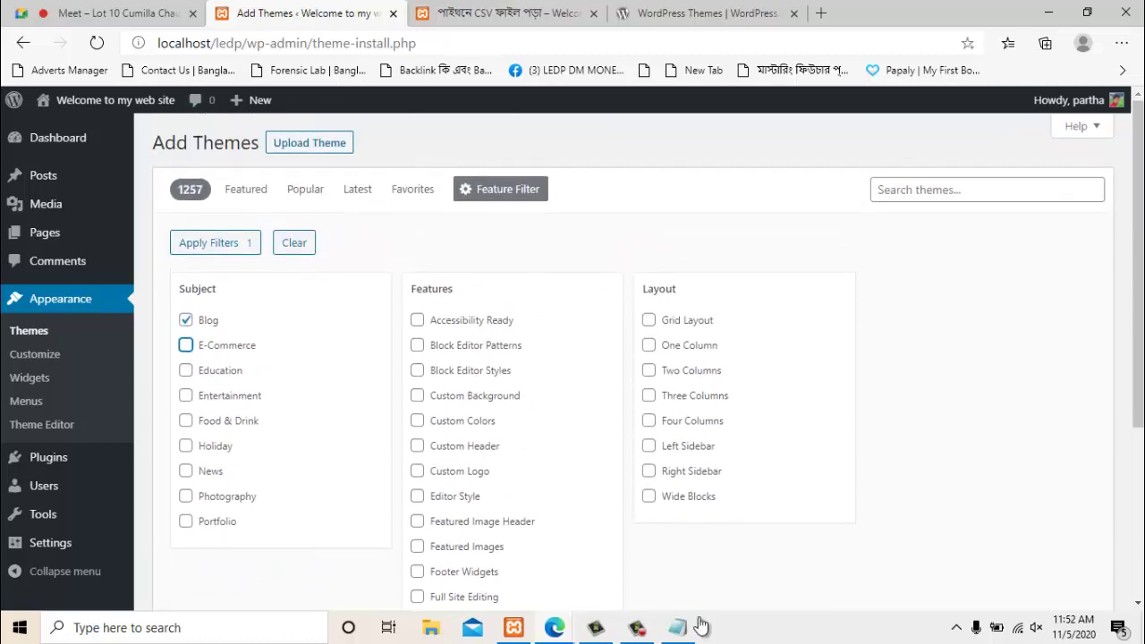
{"action": "scroll", "coordinate": [573, 358], "scroll_direction": "down", "scroll_amount": 1}
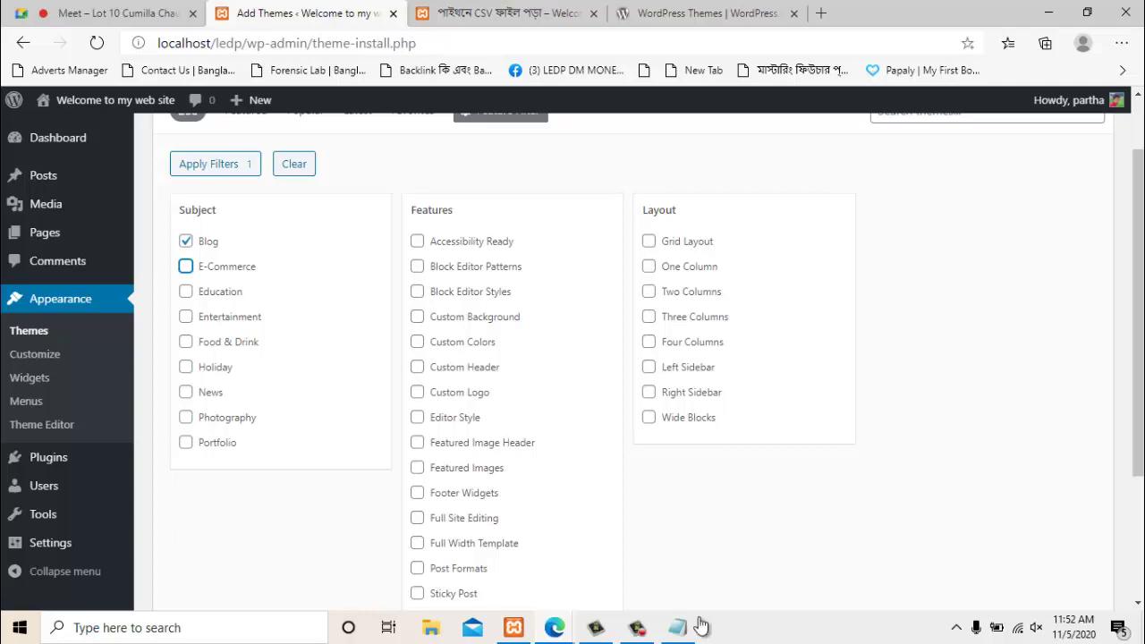
{"action": "scroll", "coordinate": [702, 627], "scroll_direction": "up", "scroll_amount": 1}
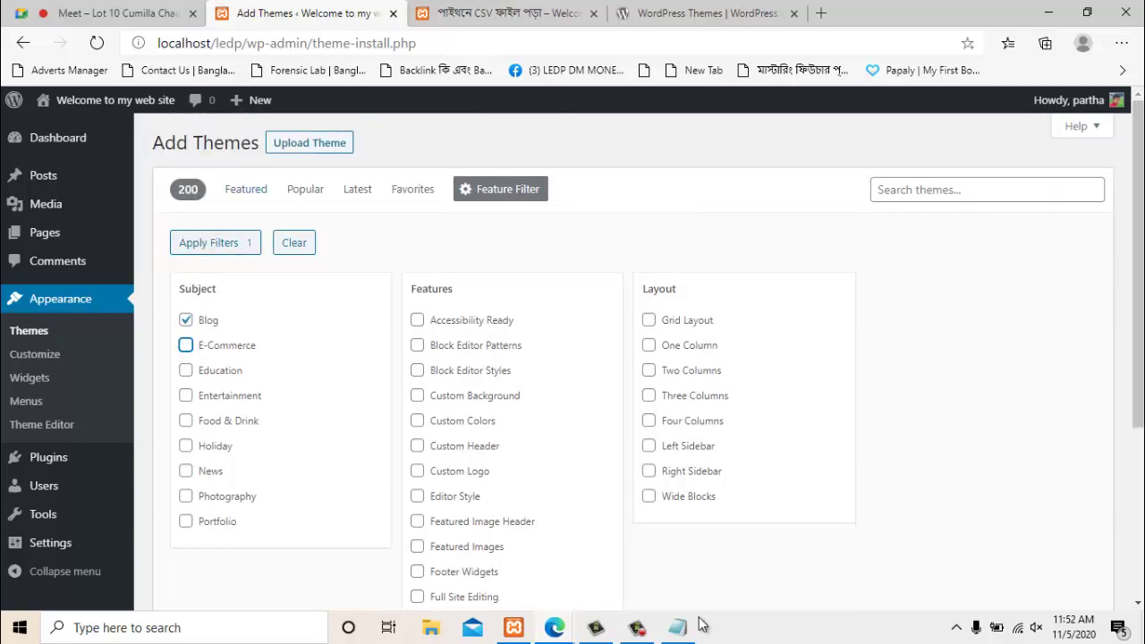
{"action": "left_click", "coordinate": [295, 242]}
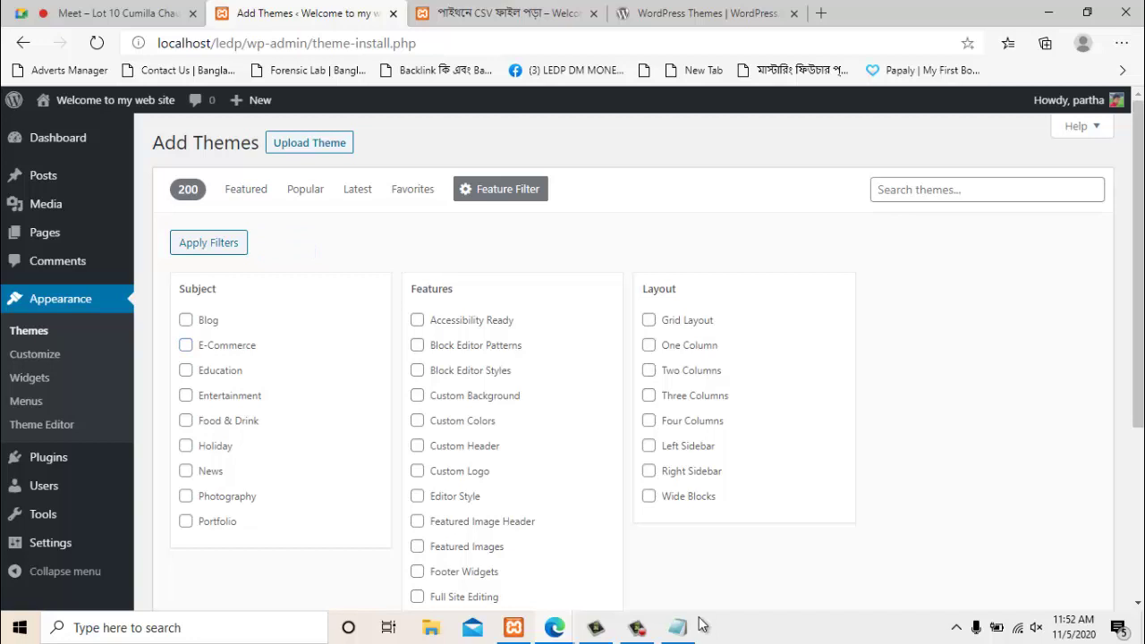
Install the Astra theme from the popular themes and activate it on the site
{"action": "left_click", "coordinate": [246, 189]}
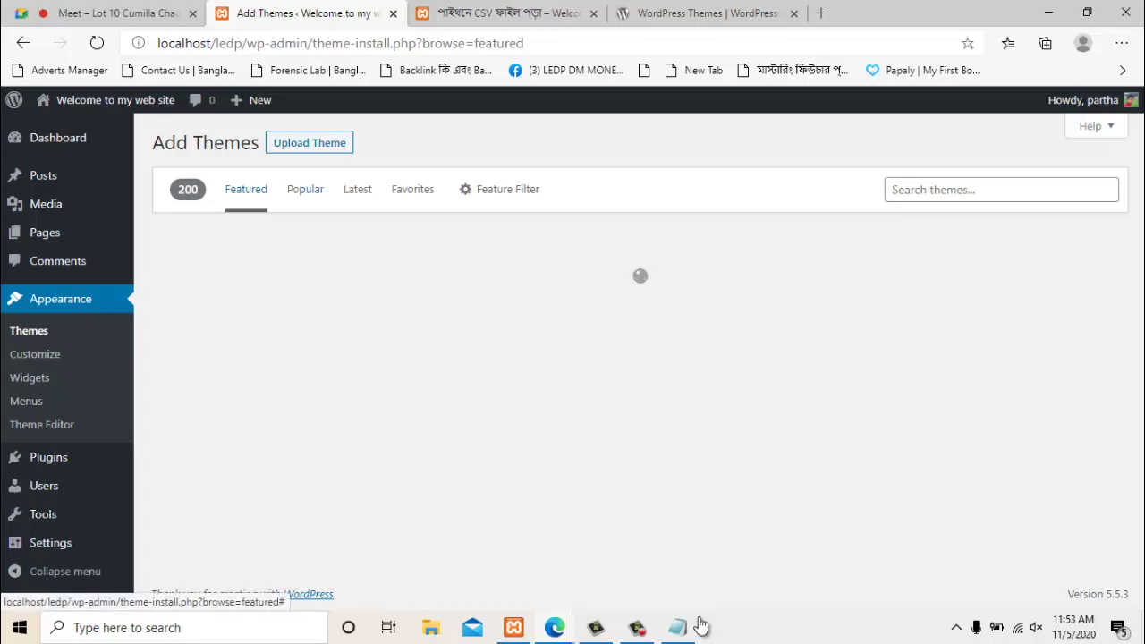
{"action": "left_click", "coordinate": [305, 189]}
{"action": "scroll", "coordinate": [300, 358], "scroll_direction": "down", "scroll_amount": 3}
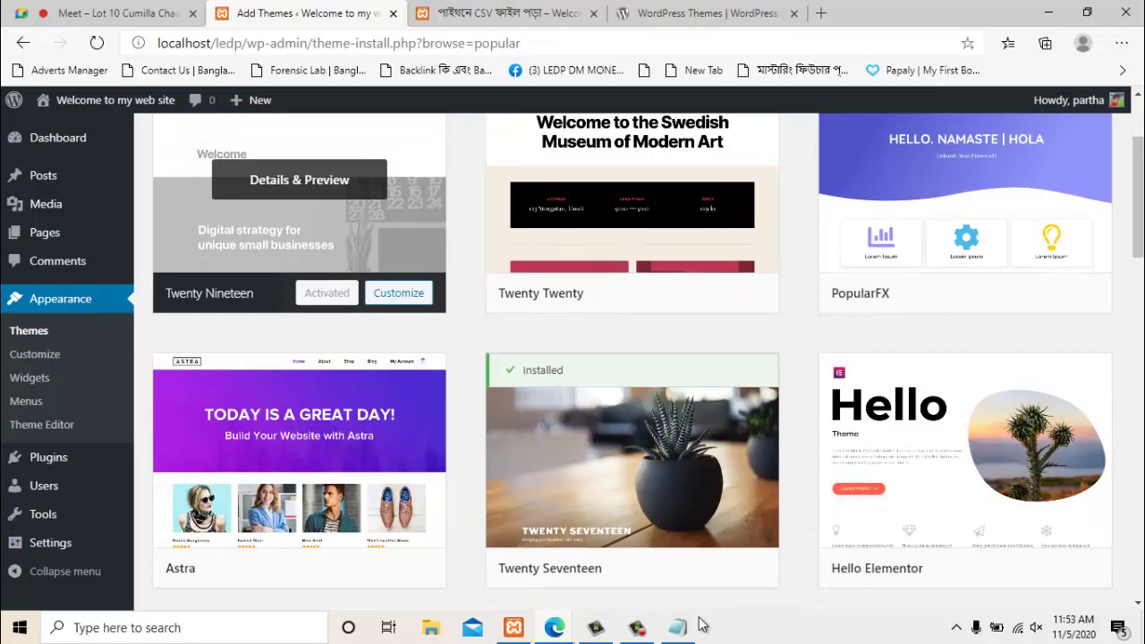
{"action": "scroll", "coordinate": [300, 358], "scroll_direction": "up", "scroll_amount": 1}
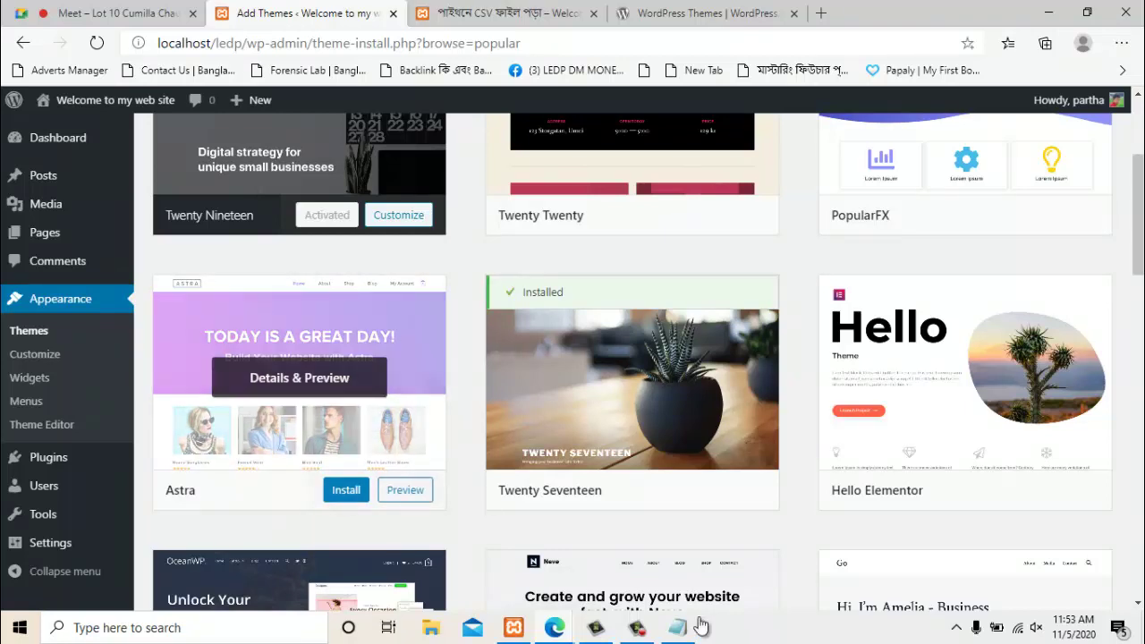
{"action": "left_click", "coordinate": [346, 489]}
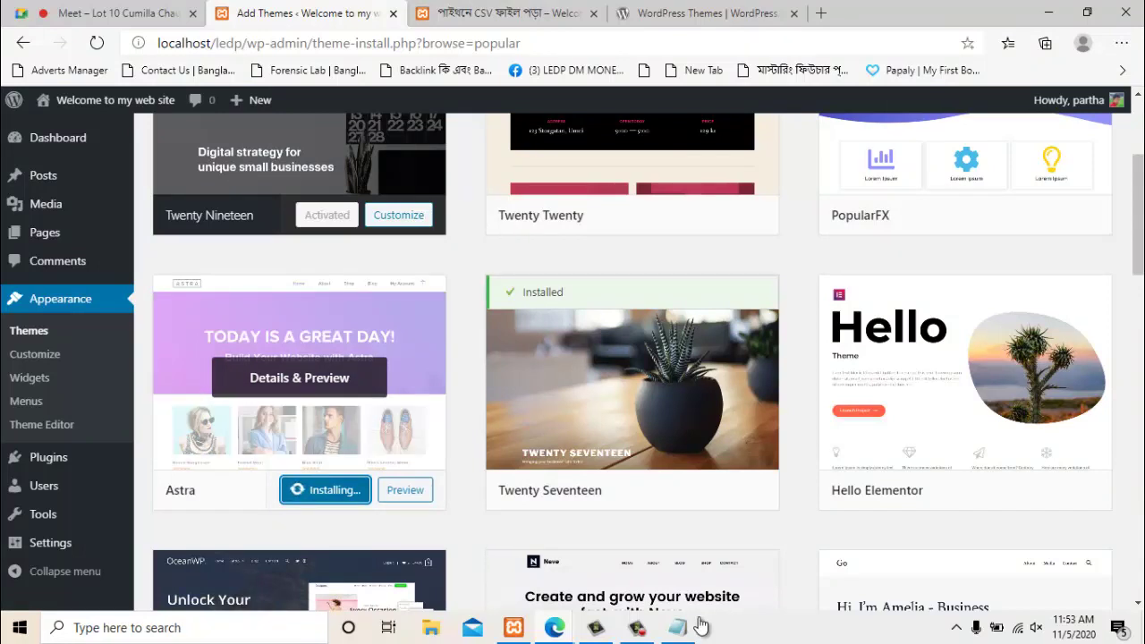
{"action": "key", "text": "Down"}
{"action": "key", "text": "Down"}
{"action": "key", "text": "Down"}
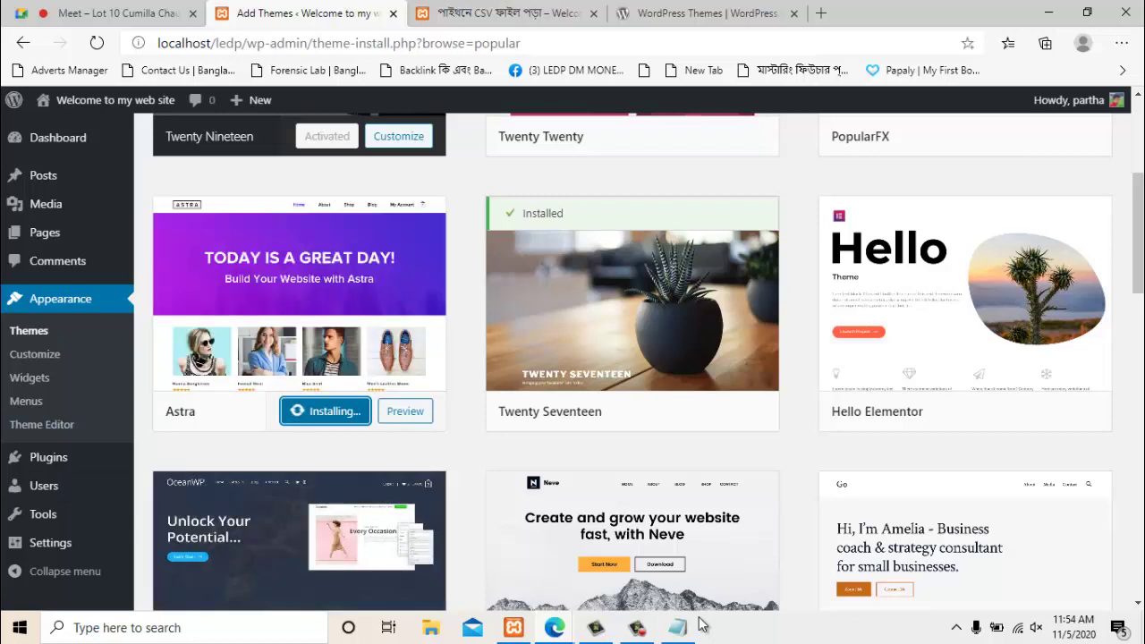
{"action": "left_click", "coordinate": [701, 625]}
{"action": "left_click", "coordinate": [701, 625]}
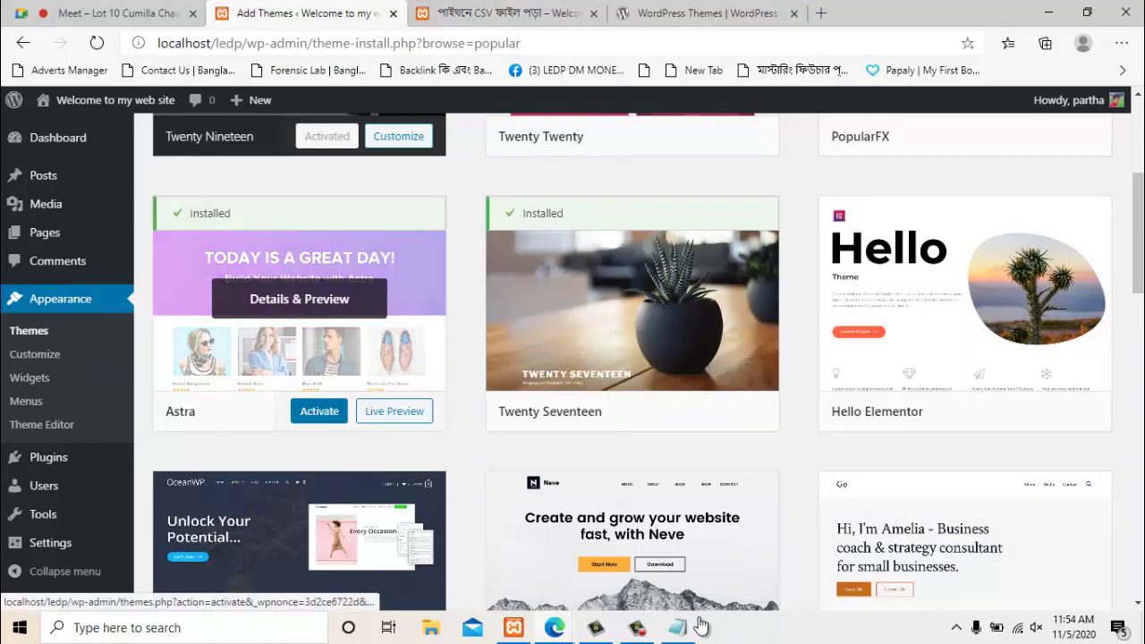
{"action": "left_click", "coordinate": [319, 411]}
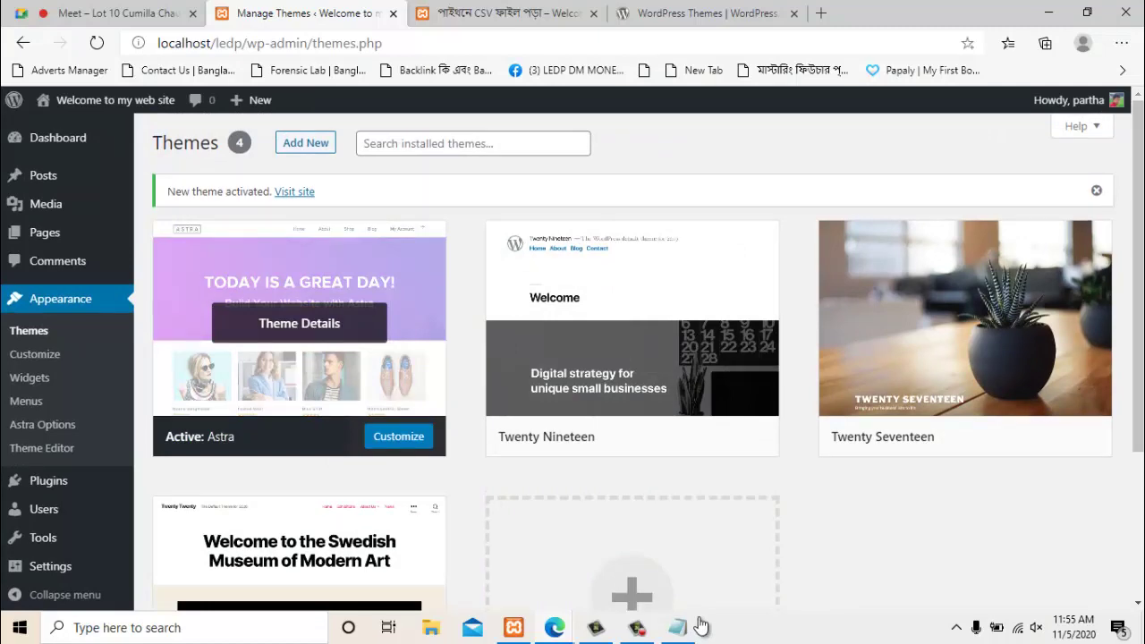
Load the site's home page at localhost/ledp/ in place of the open post to view it with the Astra theme
{"action": "key", "text": "ctrl+Tab"}
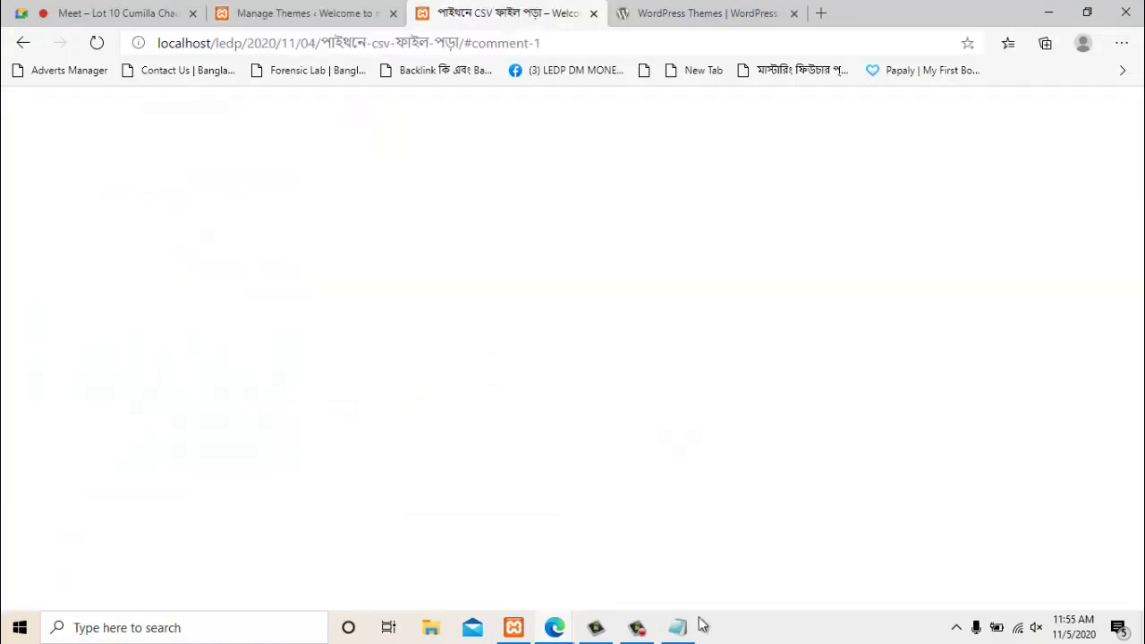
{"action": "scroll", "coordinate": [703, 625], "scroll_direction": "up", "scroll_amount": 17}
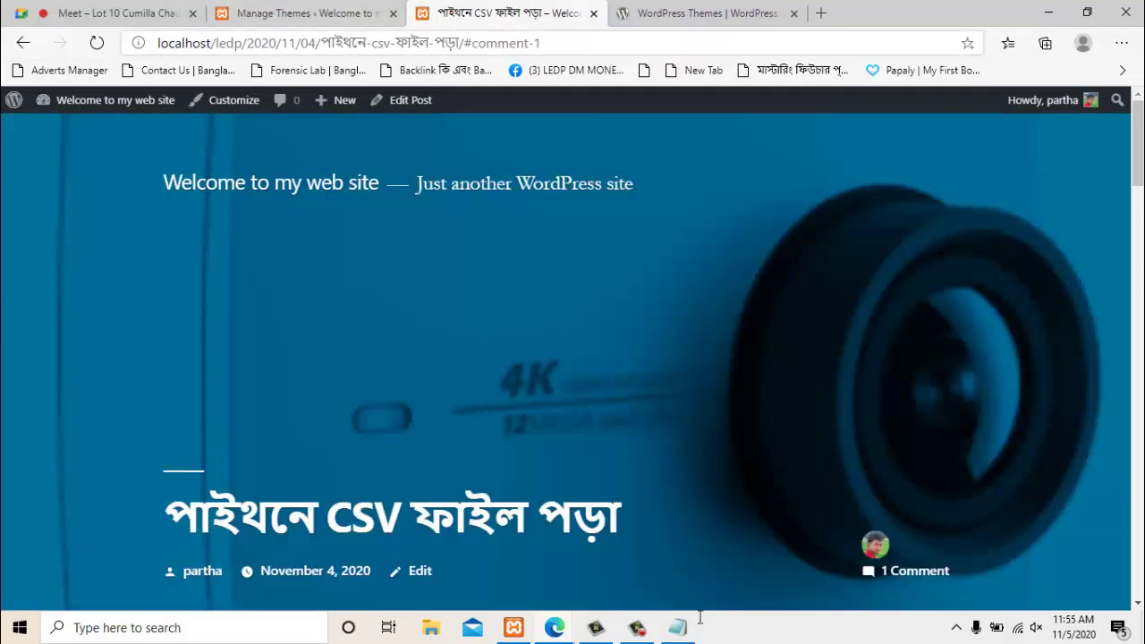
{"action": "left_click_drag", "start_coordinate": [248, 43], "coordinate": [644, 70]}
{"action": "key", "text": "BackSpace"}
{"action": "key", "text": "Return"}
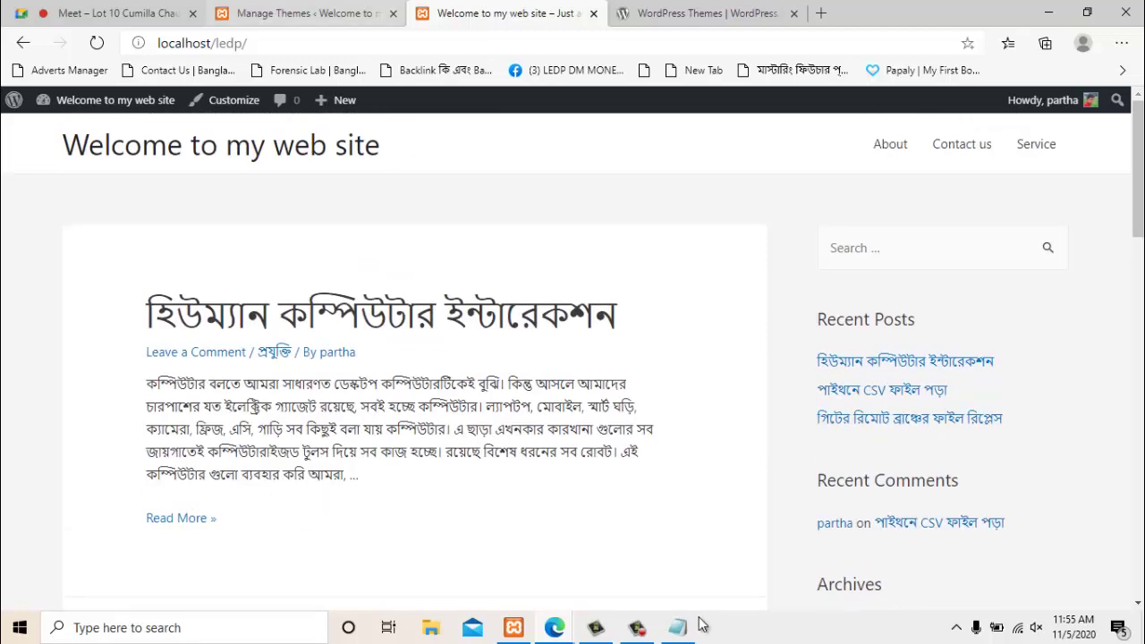
Compare the installed themes on the dashboard, the site's home page and the WordPress.org theme directory, ending on the directory
{"action": "left_click", "coordinate": [318, 9]}
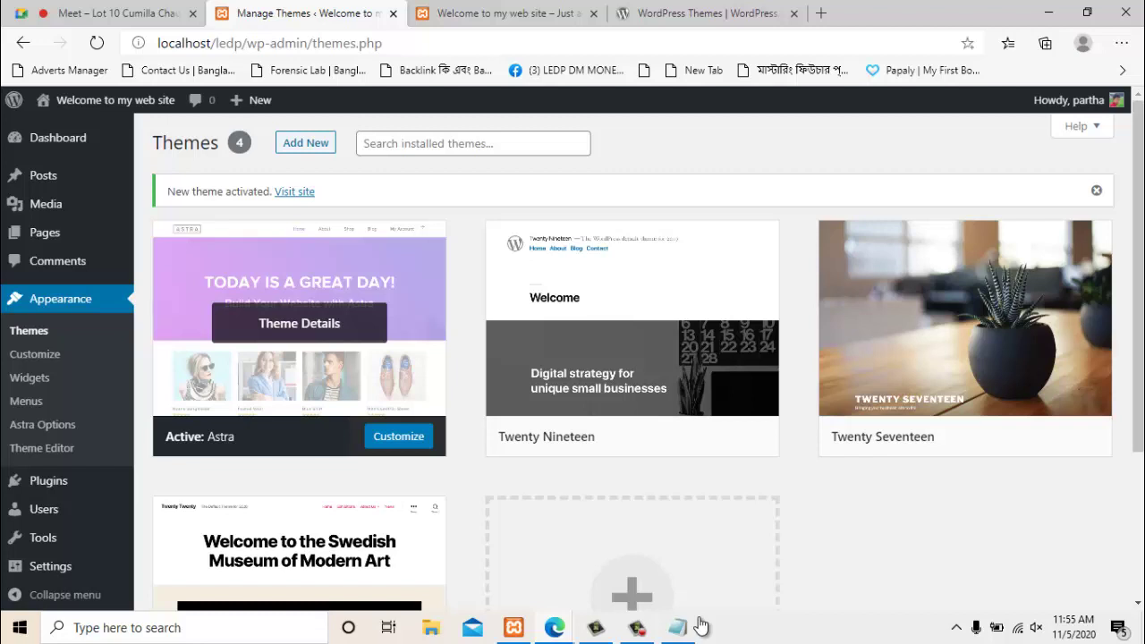
{"action": "left_click", "coordinate": [707, 13]}
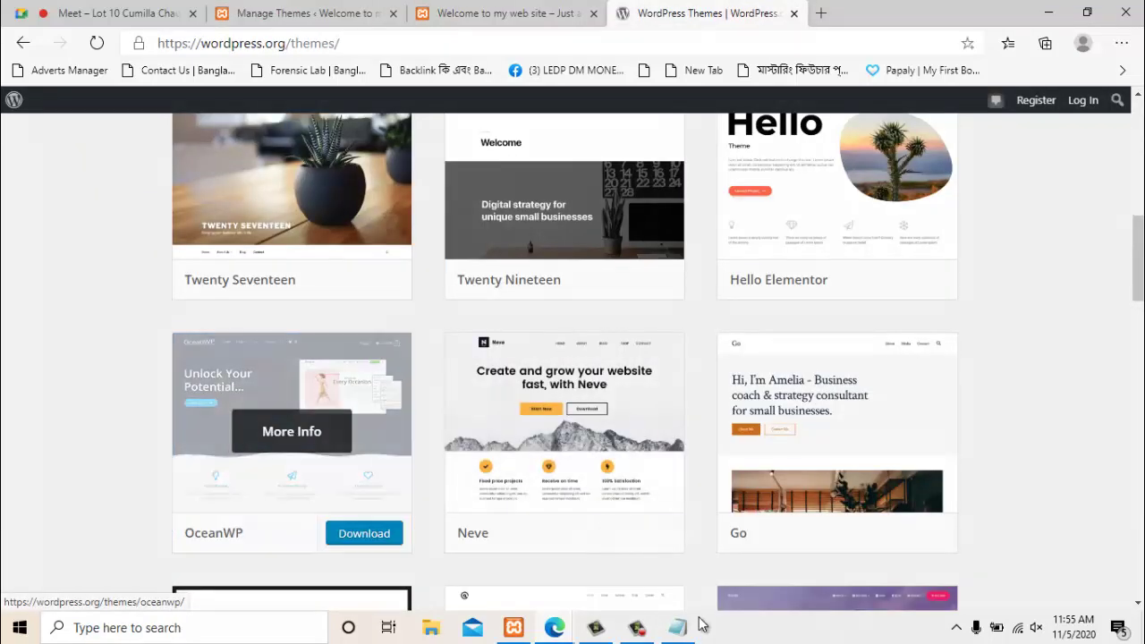
{"action": "scroll", "coordinate": [291, 403], "scroll_direction": "down", "scroll_amount": 1}
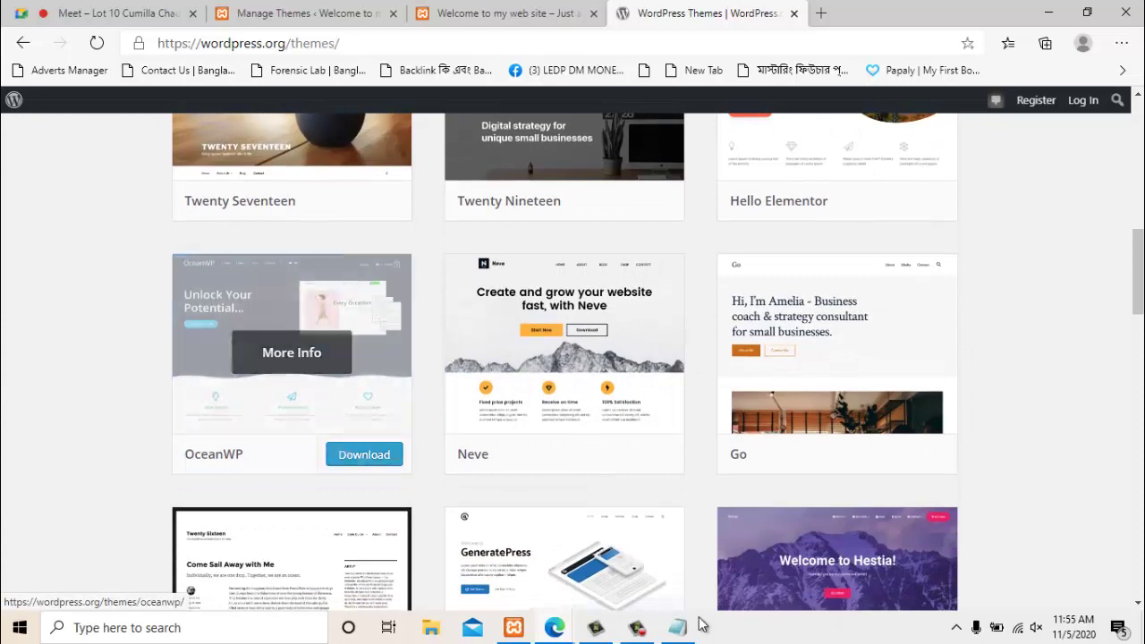
{"action": "key", "text": "ctrl+shift+Tab"}
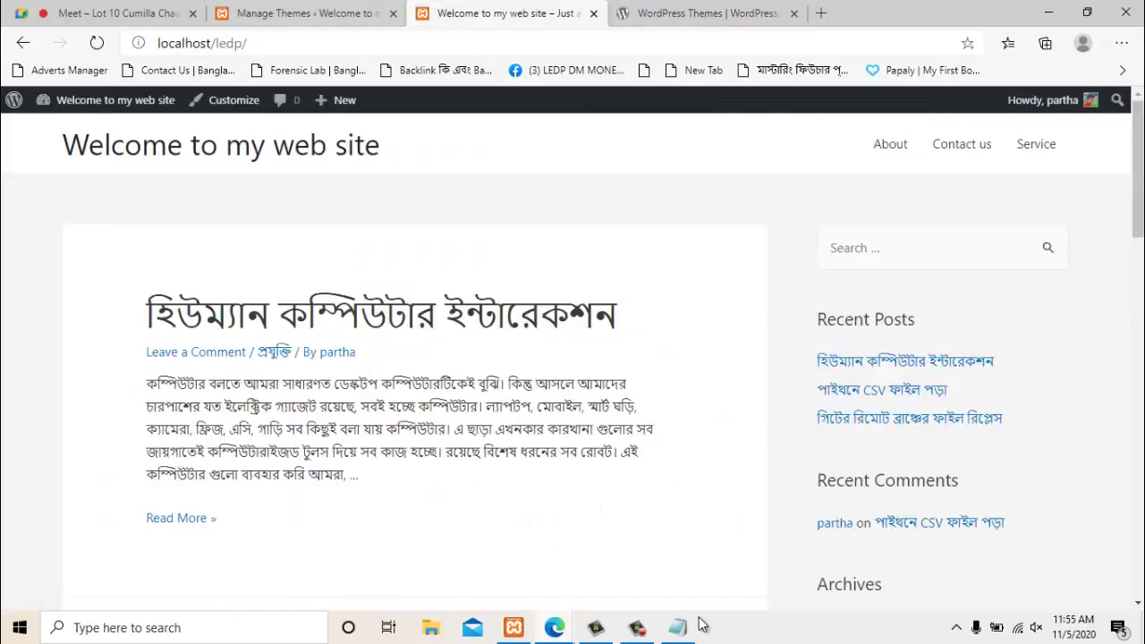
{"action": "key", "text": "ctrl+shift+Tab"}
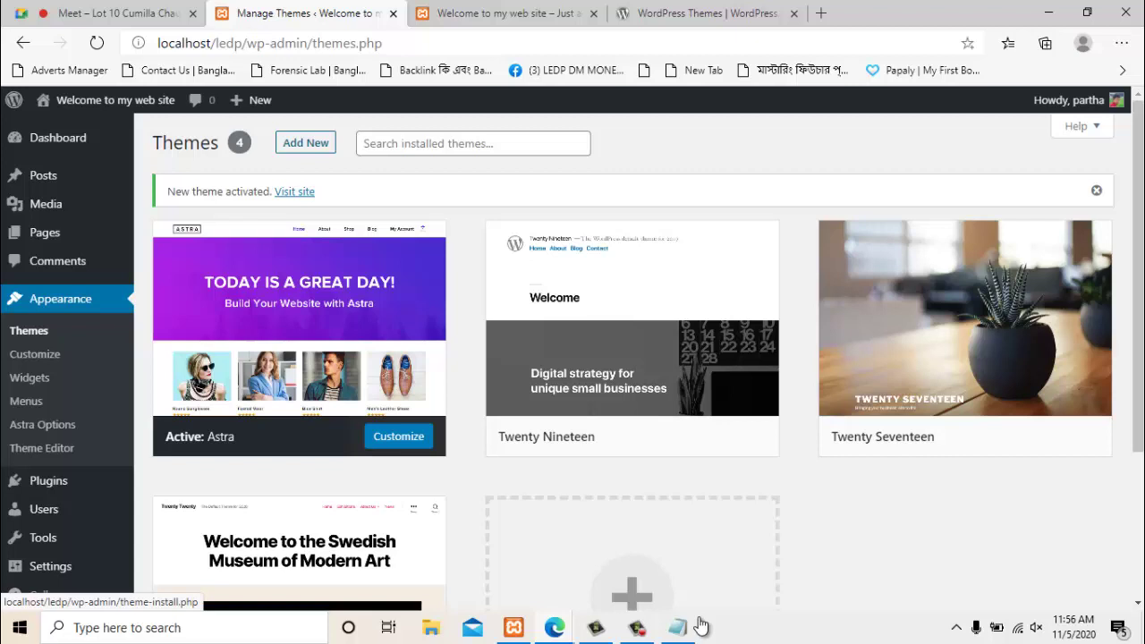
{"action": "key", "text": "ctrl+Tab"}
{"action": "key", "text": "ctrl+Tab"}
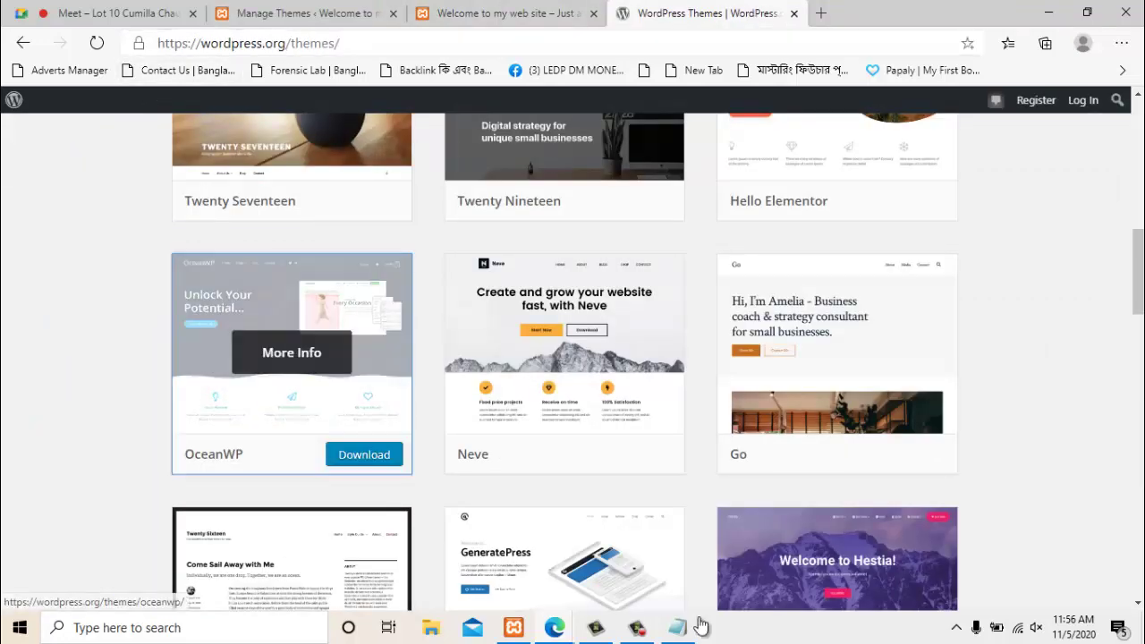
View the OceanWP theme's details page on WordPress.org, look through it, and return to the themes list
{"action": "left_click", "coordinate": [291, 353]}
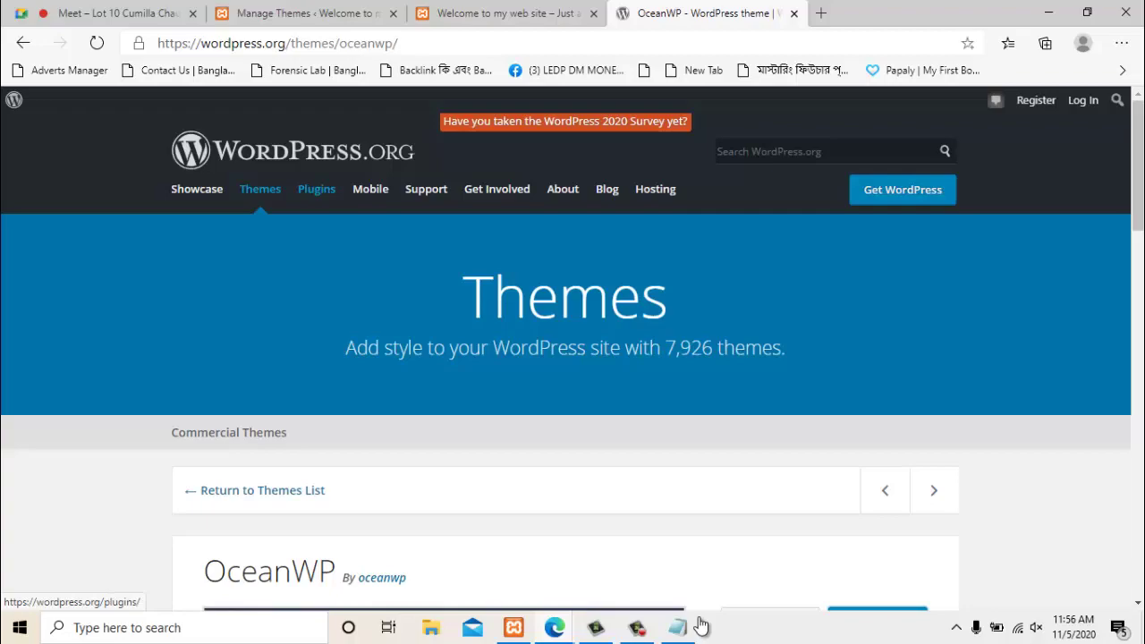
{"action": "scroll", "coordinate": [700, 617], "scroll_direction": "down", "scroll_amount": 13}
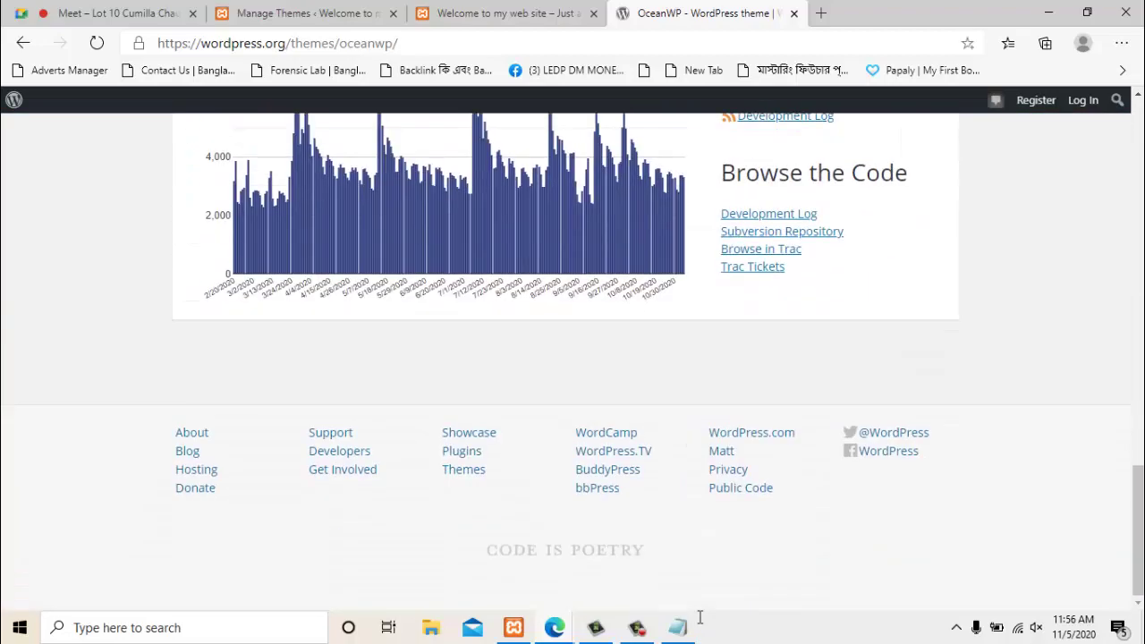
{"action": "scroll", "coordinate": [700, 618], "scroll_direction": "up", "scroll_amount": 20}
{"action": "key", "text": "alt+Left"}
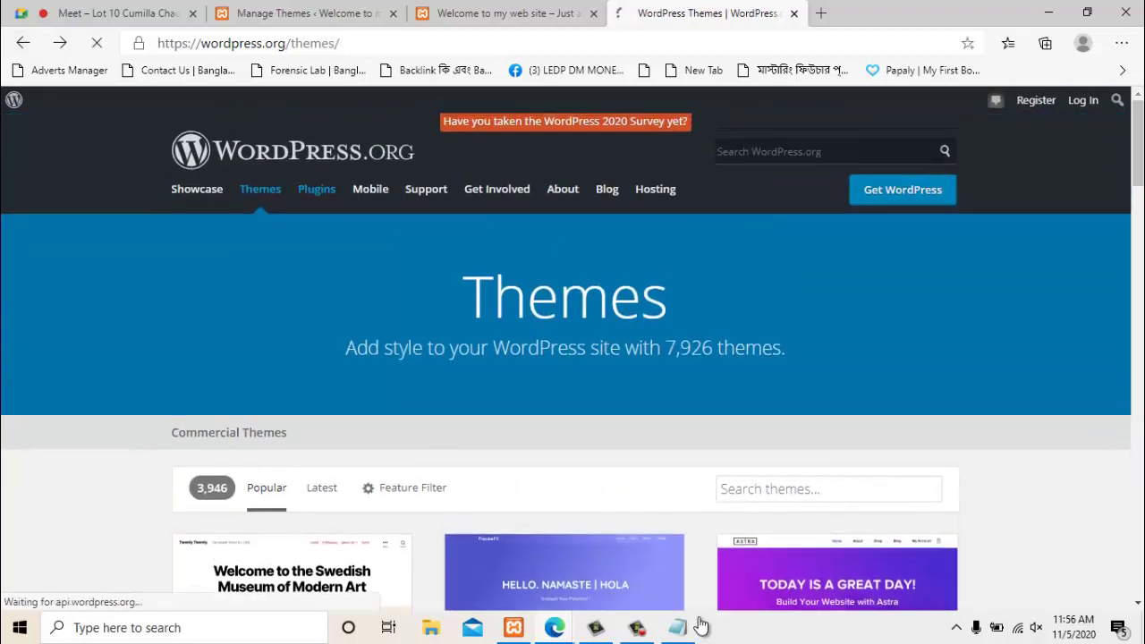
Look through the Block-Enabled Plugins in the WordPress.org Plugins directory
{"action": "scroll", "coordinate": [701, 625], "scroll_direction": "down", "scroll_amount": 1}
{"action": "scroll", "coordinate": [701, 625], "scroll_direction": "down", "scroll_amount": 8}
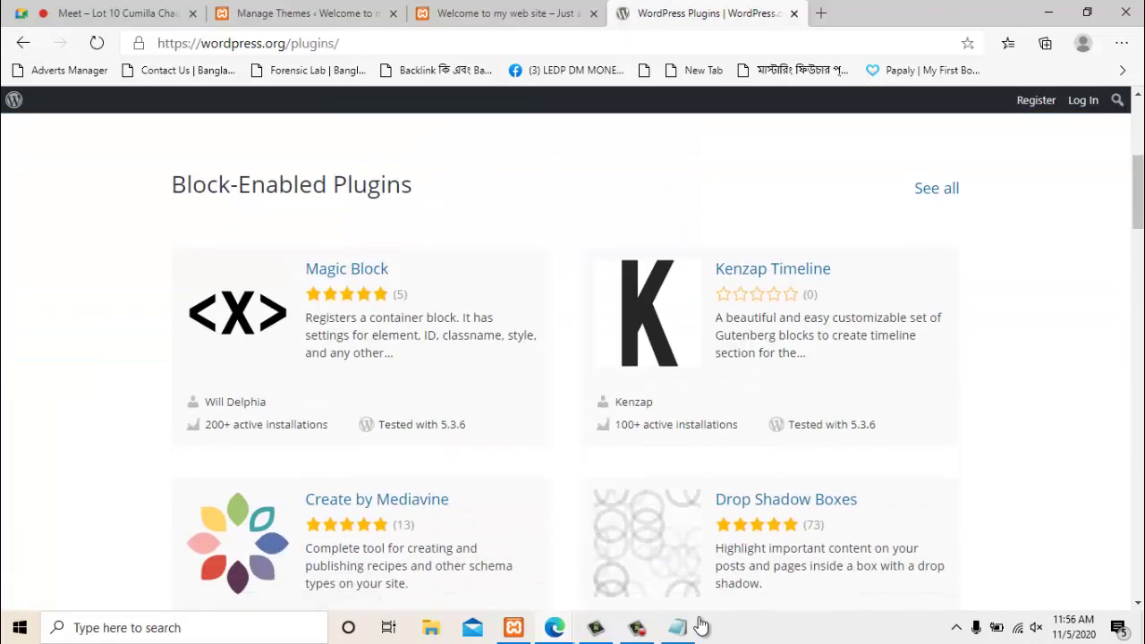
{"action": "scroll", "coordinate": [701, 626], "scroll_direction": "up", "scroll_amount": 4}
{"action": "scroll", "coordinate": [700, 626], "scroll_direction": "up", "scroll_amount": 5}
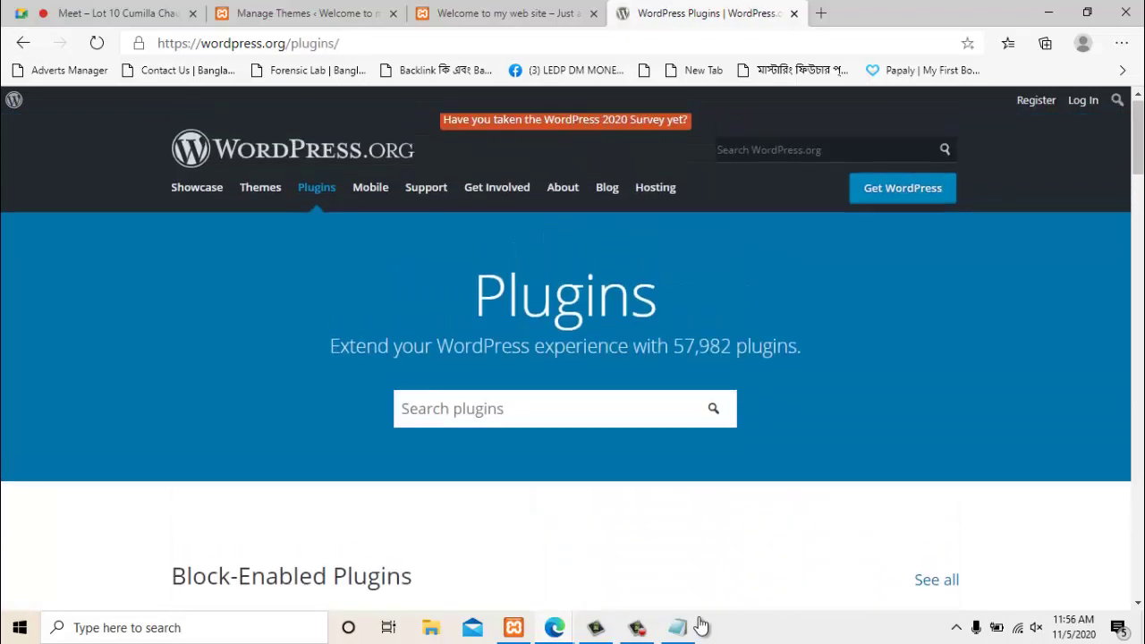
Return to the WordPress.org Themes directory and browse the popular themes around OceanWP, Neve and Go
{"action": "left_click", "coordinate": [260, 189]}
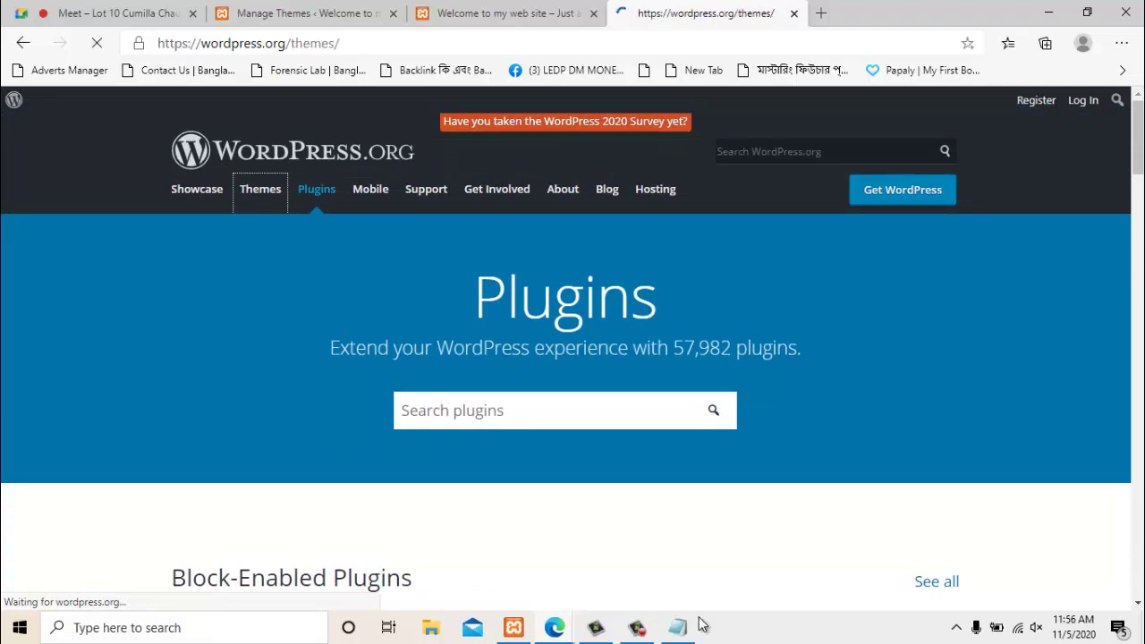
{"action": "scroll", "coordinate": [701, 625], "scroll_direction": "down", "scroll_amount": 3}
{"action": "scroll", "coordinate": [701, 625], "scroll_direction": "down", "scroll_amount": 5}
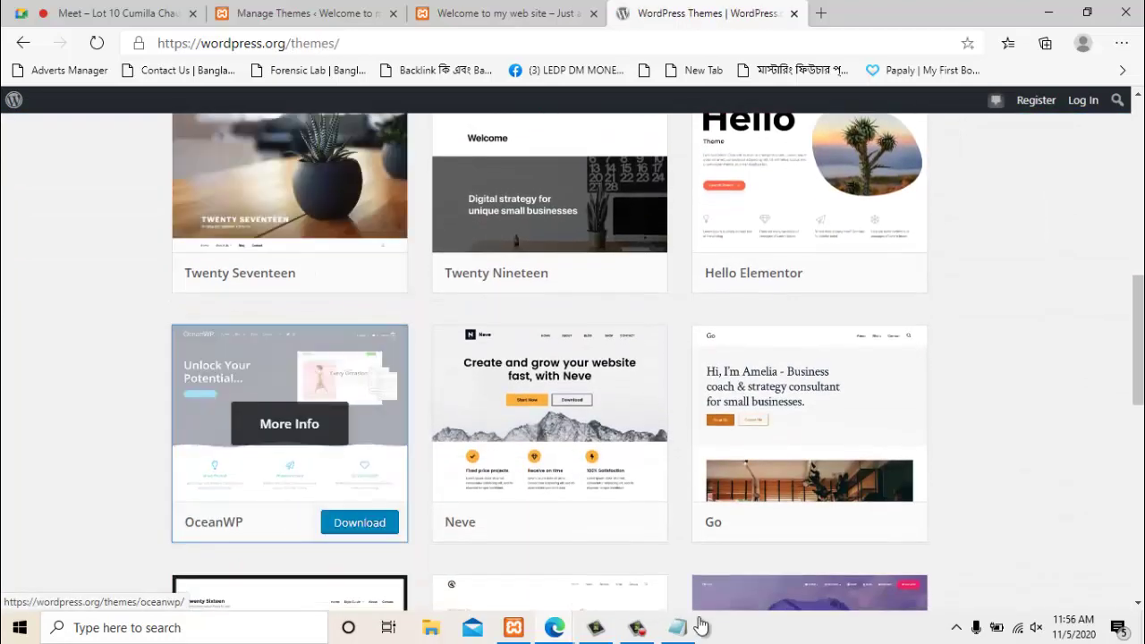
{"action": "scroll", "coordinate": [701, 625], "scroll_direction": "down", "scroll_amount": 1}
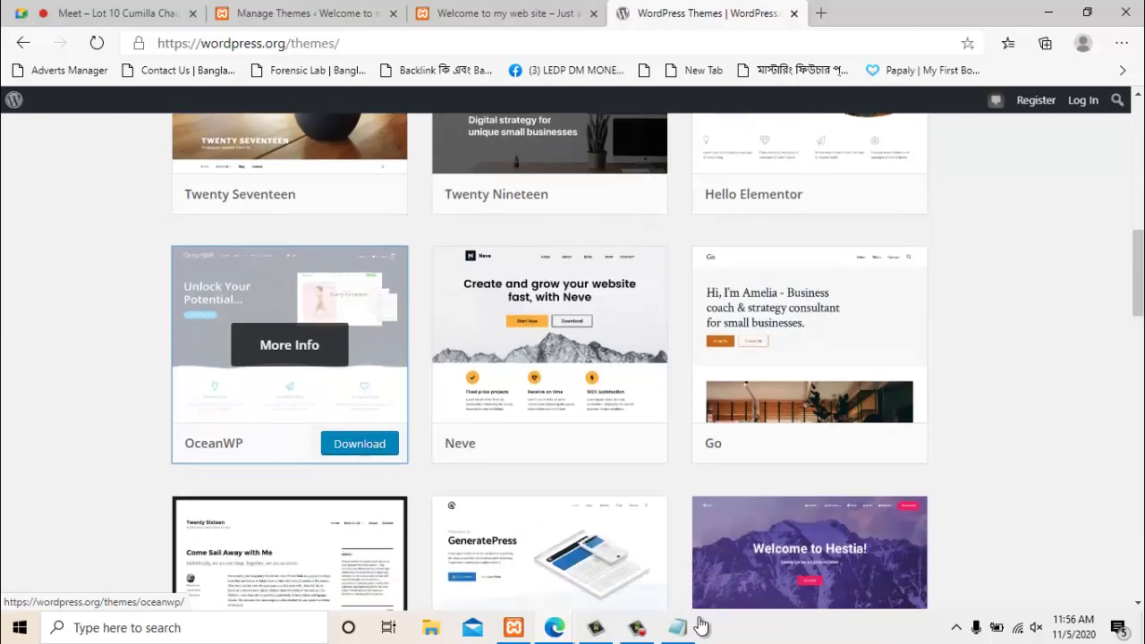
{"action": "scroll", "coordinate": [700, 625], "scroll_direction": "up", "scroll_amount": 1}
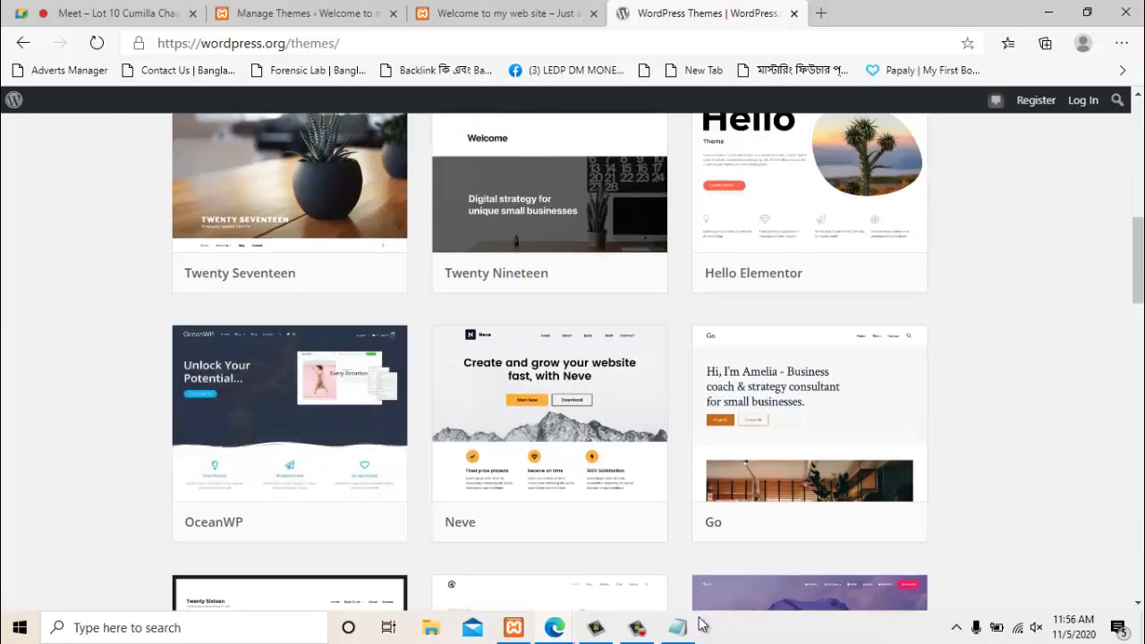
{"action": "scroll", "coordinate": [701, 626], "scroll_direction": "down", "scroll_amount": 2}
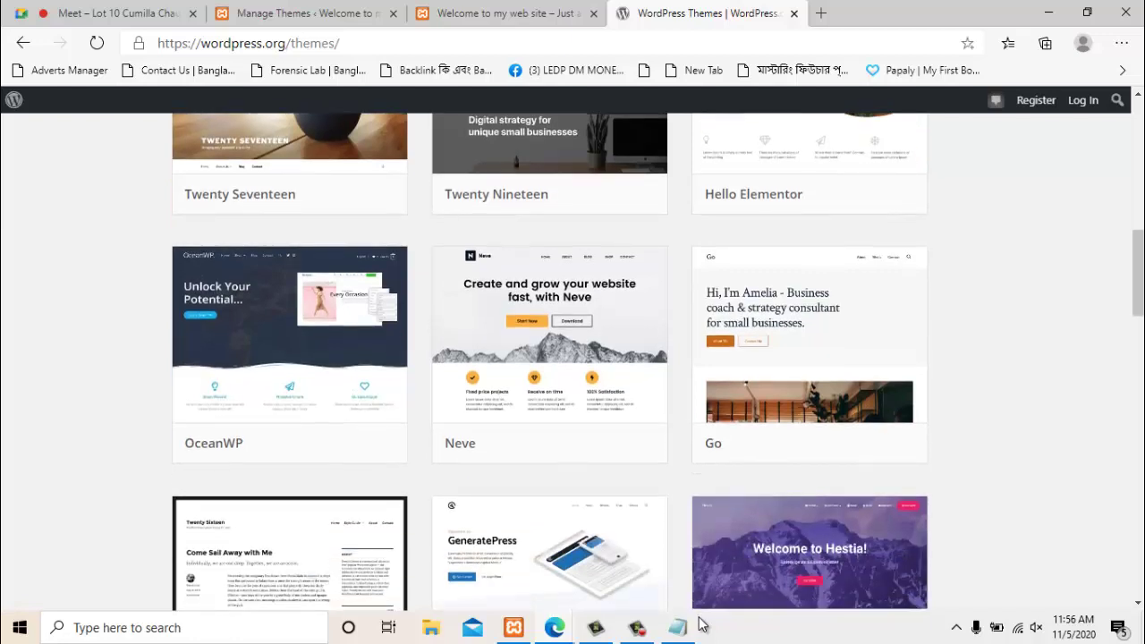
Open the OceanWP theme's details page in the WordPress.org directory and download the theme
{"action": "scroll", "coordinate": [701, 626], "scroll_direction": "up", "scroll_amount": 2}
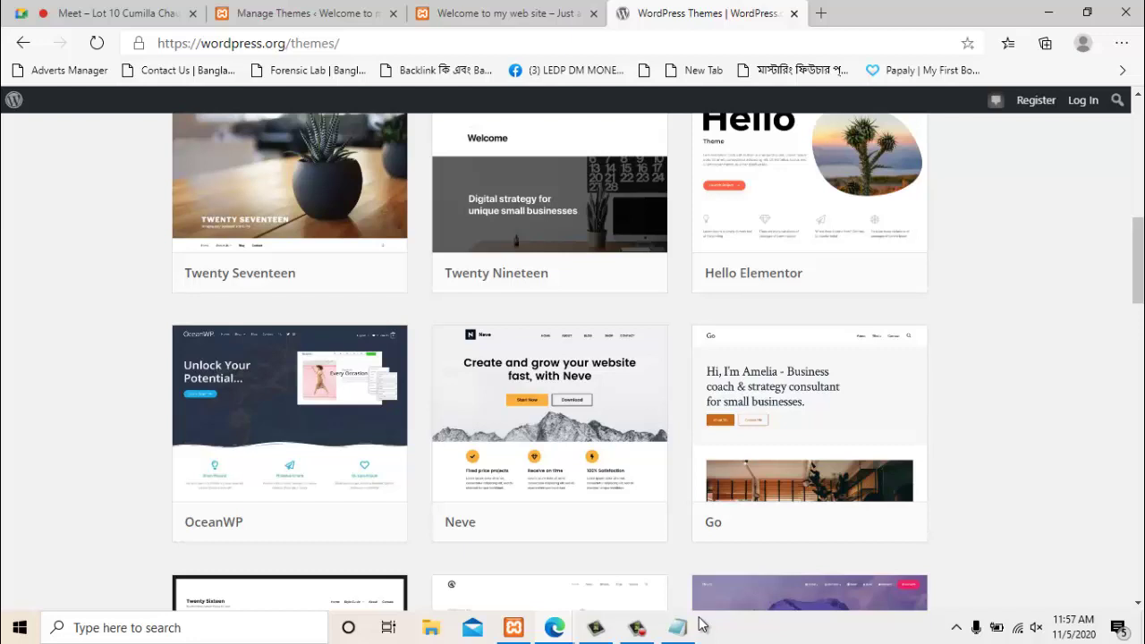
{"action": "scroll", "coordinate": [703, 625], "scroll_direction": "up", "scroll_amount": 3}
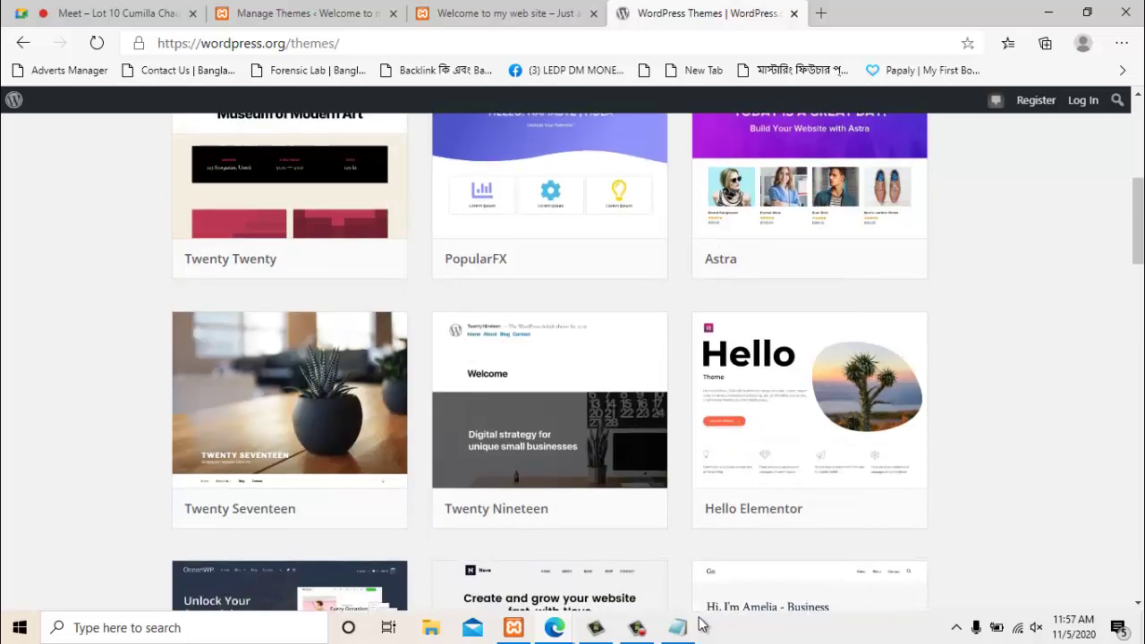
{"action": "scroll", "coordinate": [702, 625], "scroll_direction": "down", "scroll_amount": 4}
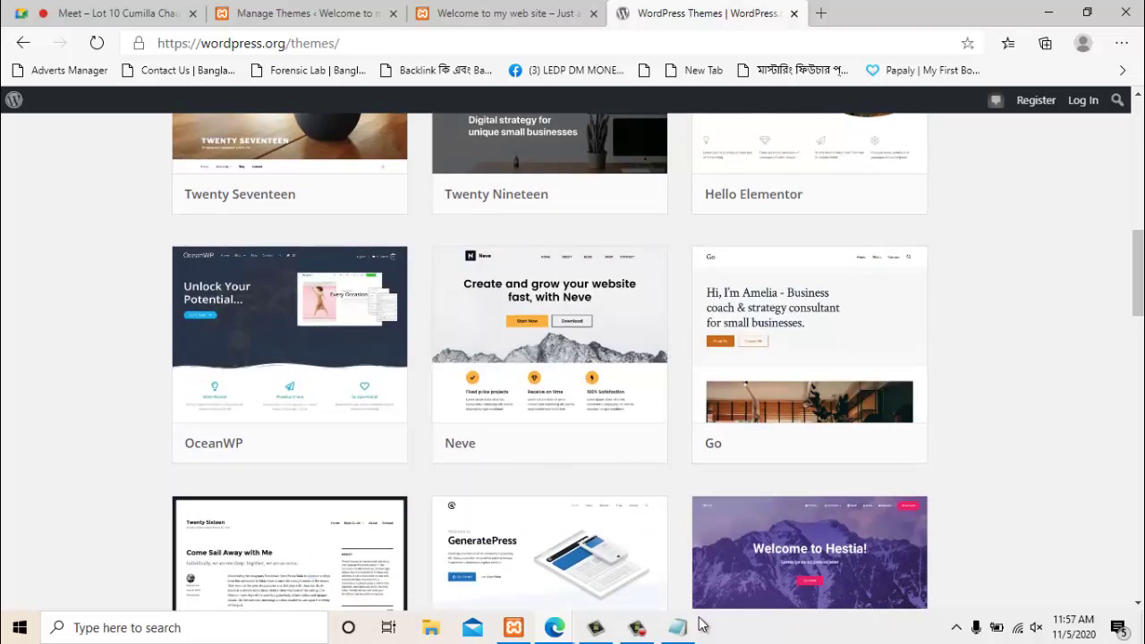
{"action": "mouse_move", "coordinate": [290, 355]}
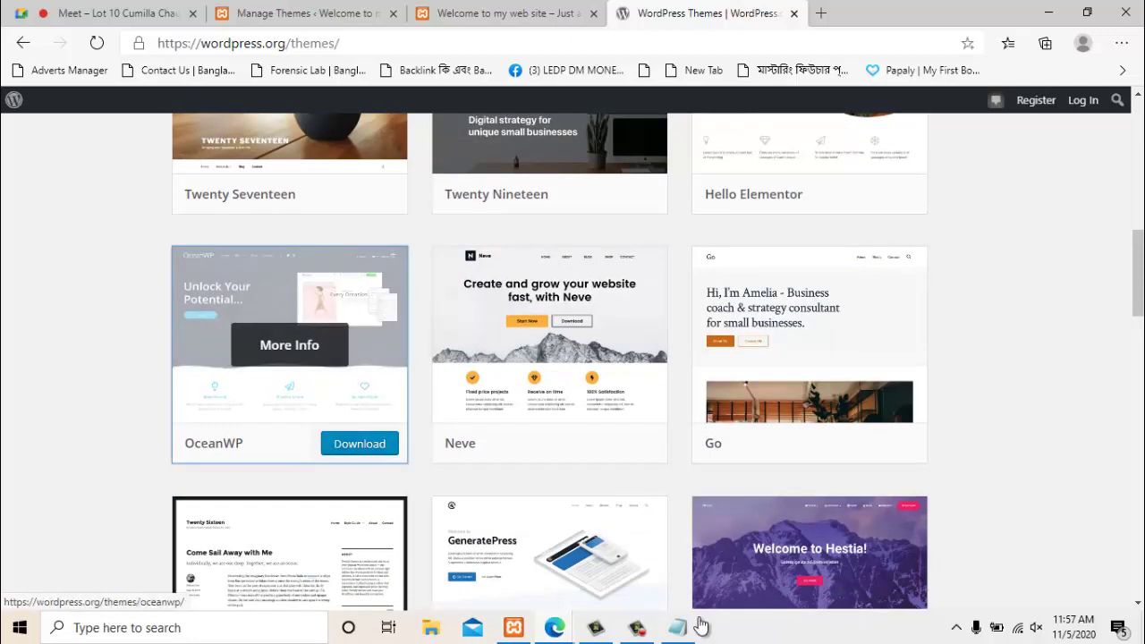
{"action": "left_click", "coordinate": [290, 345]}
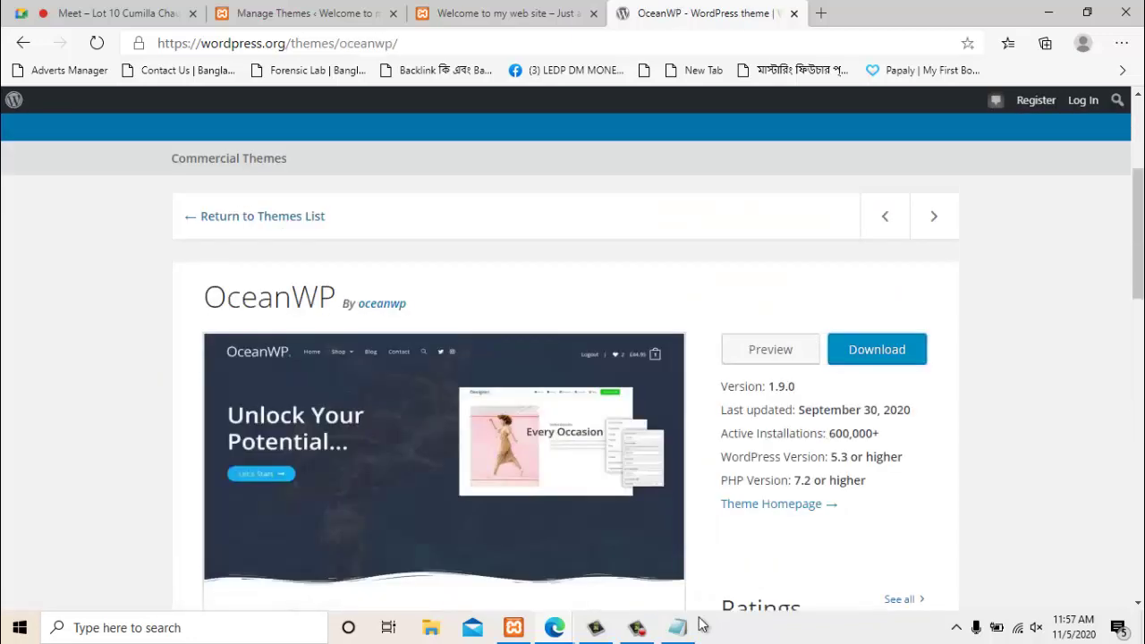
{"action": "left_click", "coordinate": [877, 349]}
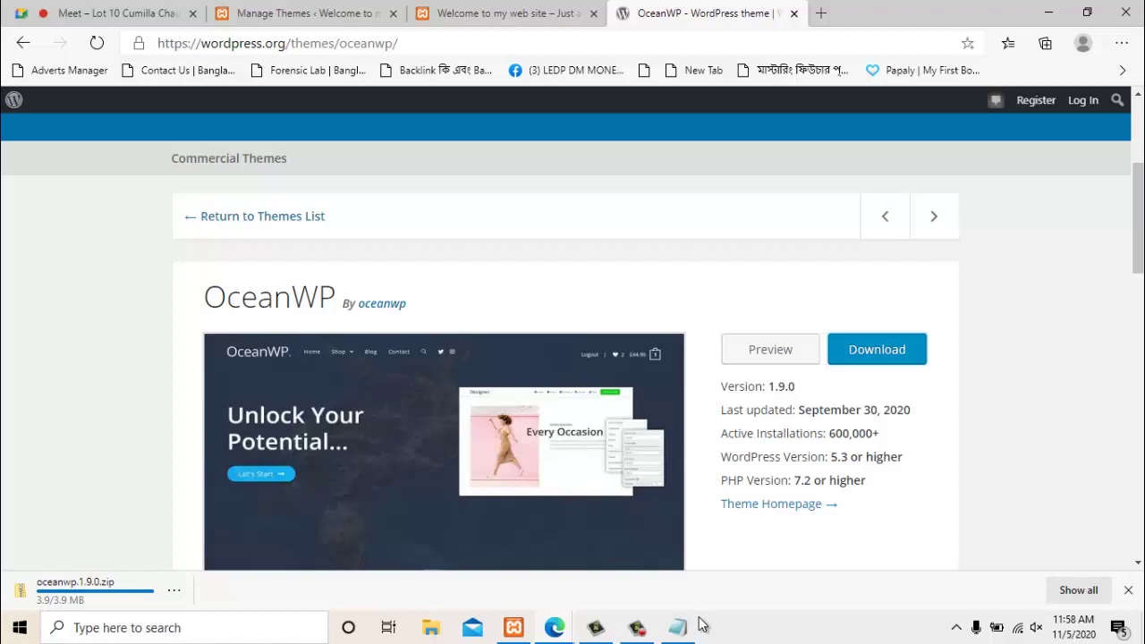
Show the downloaded oceanwp.1.9.0.zip in its folder, then return to the OceanWP page in the browser
{"action": "left_click", "coordinate": [173, 590]}
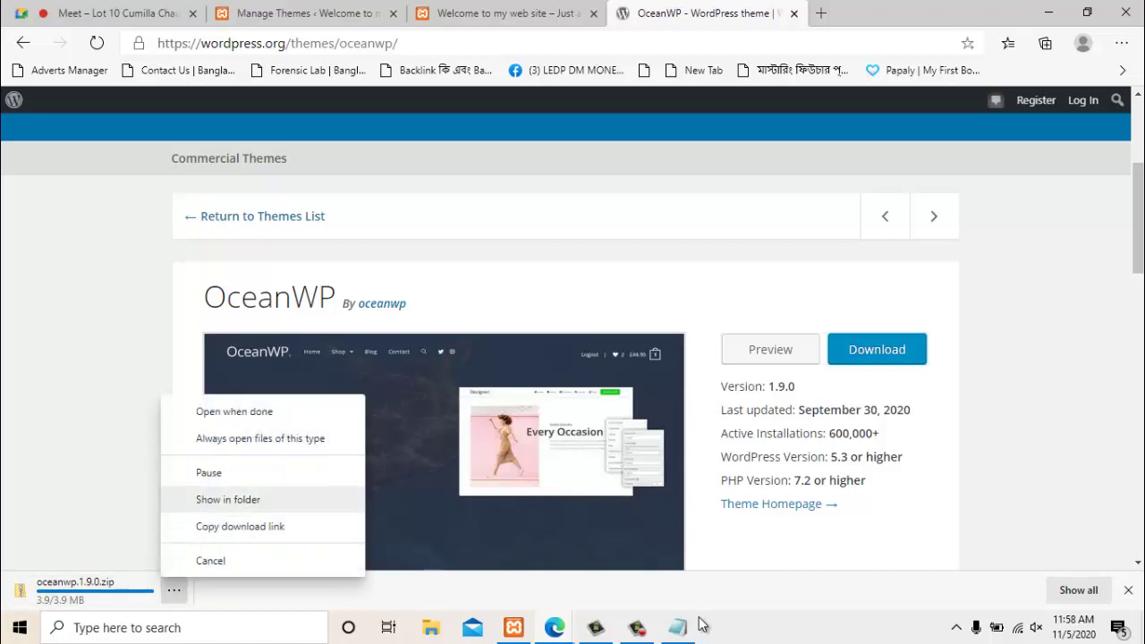
{"action": "left_click", "coordinate": [229, 501]}
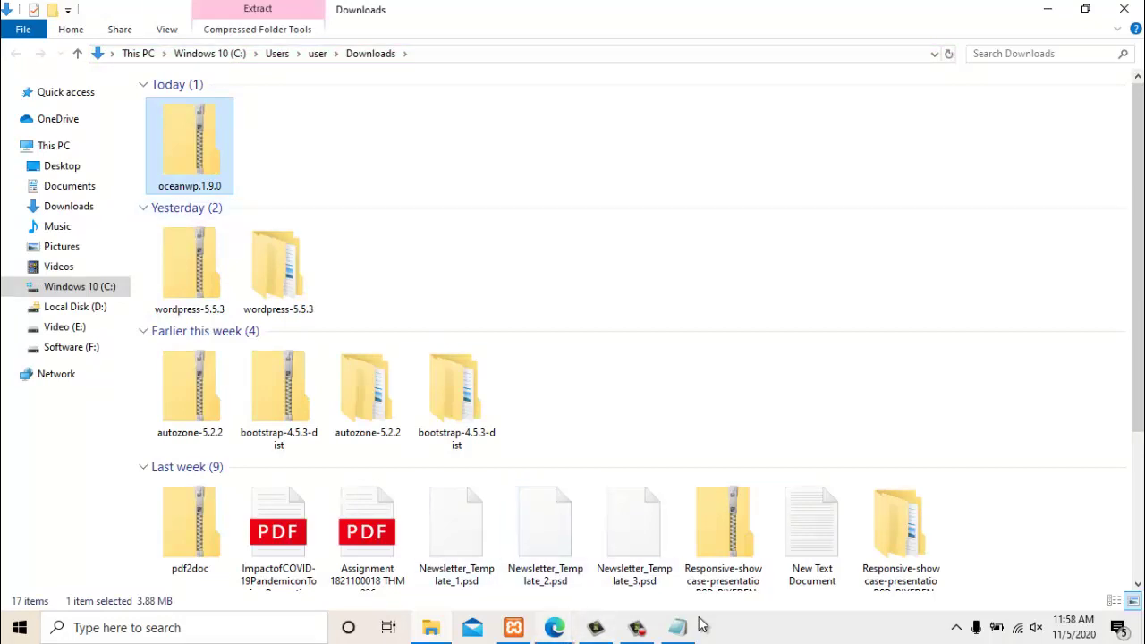
{"action": "left_click", "coordinate": [555, 628]}
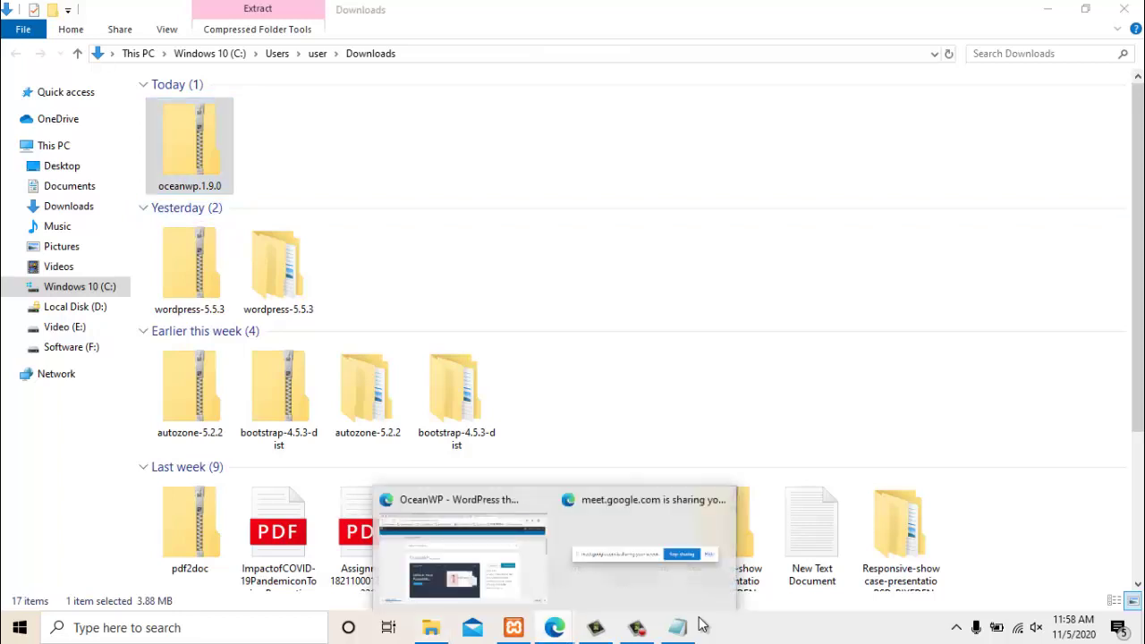
{"action": "left_click", "coordinate": [462, 550]}
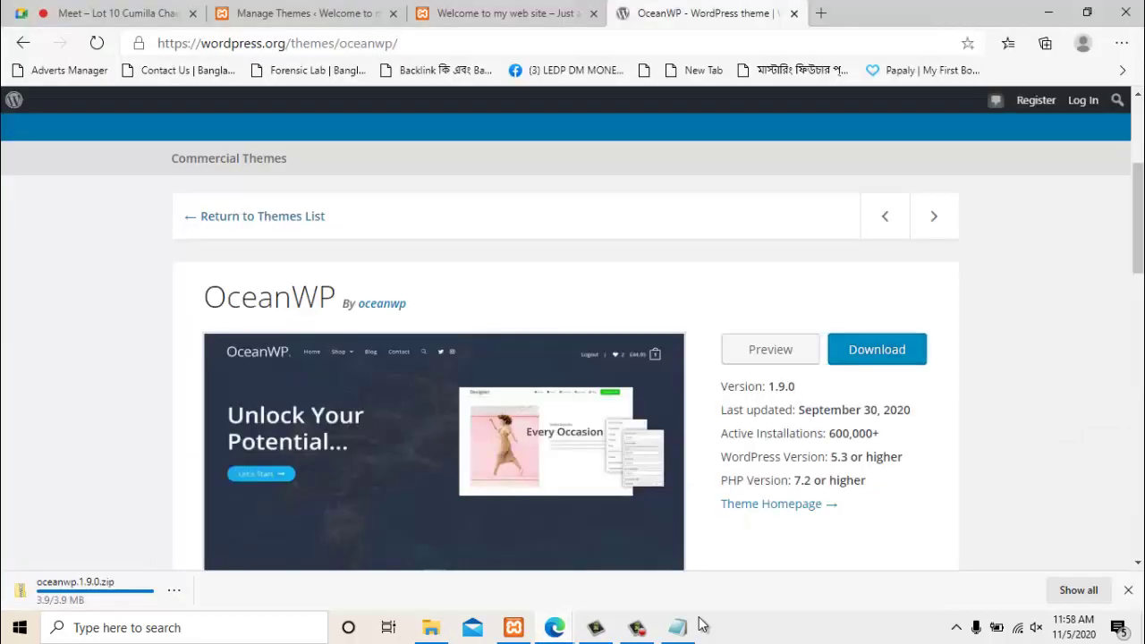
Go to the local site's Add Themes page and open the form for uploading a theme in .zip format
{"action": "left_click", "coordinate": [304, 13]}
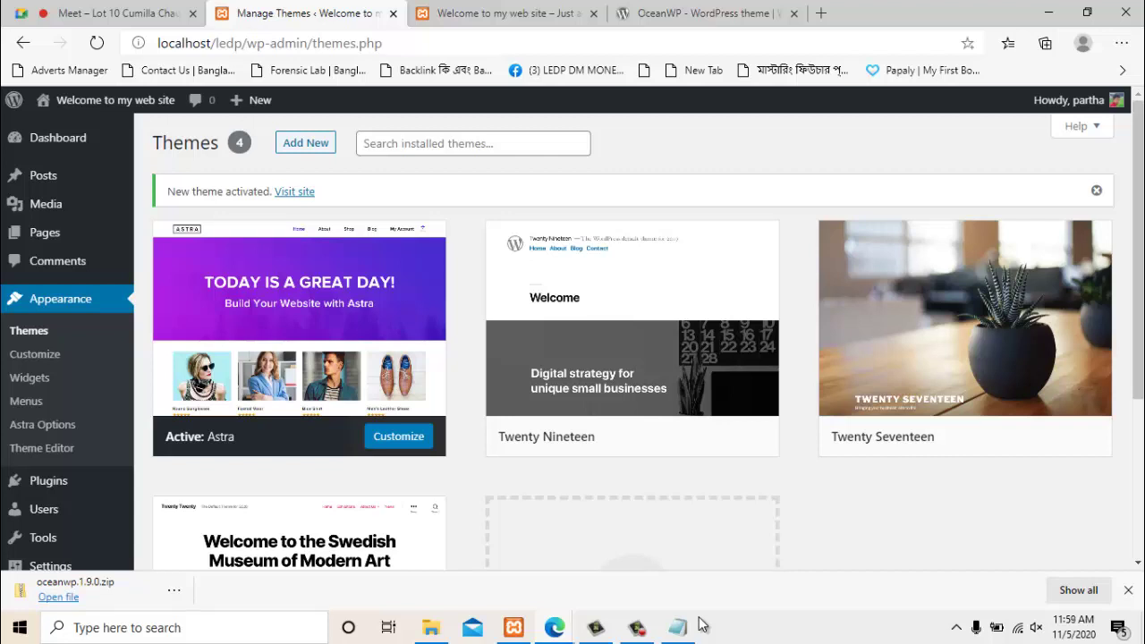
{"action": "left_click", "coordinate": [305, 144]}
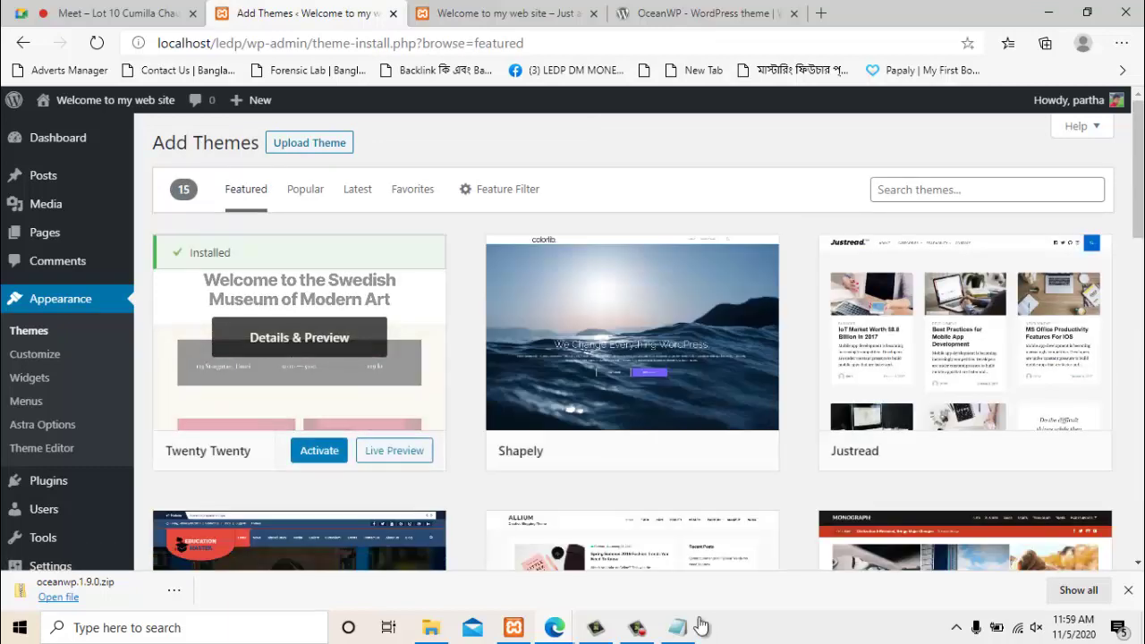
{"action": "scroll", "coordinate": [965, 340], "scroll_direction": "down", "scroll_amount": 3}
{"action": "scroll", "coordinate": [966, 340], "scroll_direction": "up", "scroll_amount": 3}
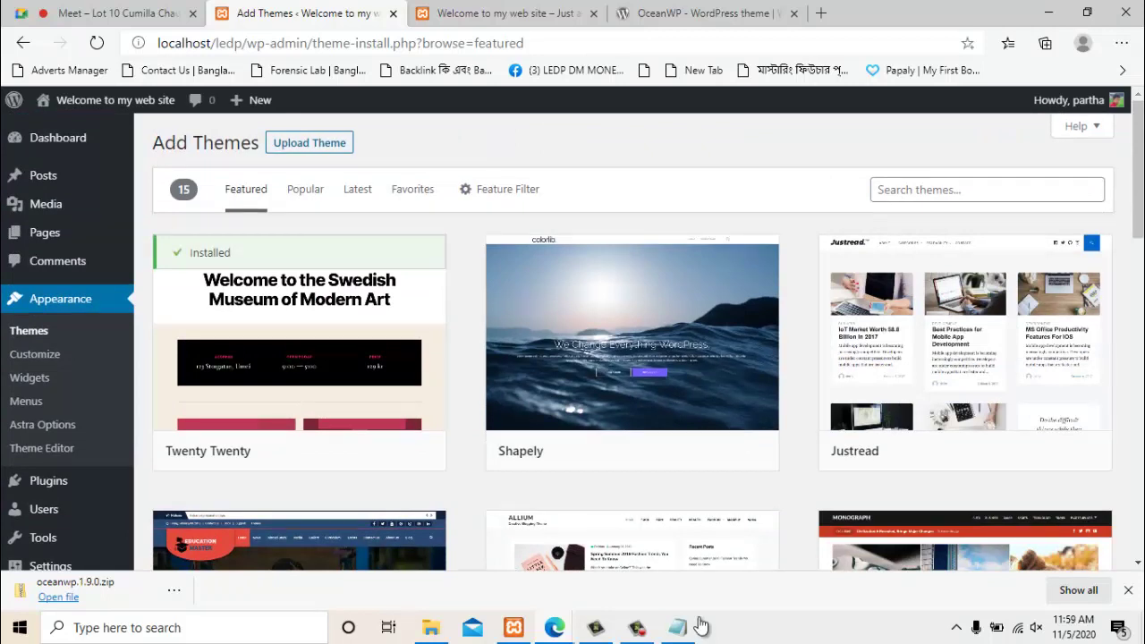
{"action": "left_click", "coordinate": [309, 144]}
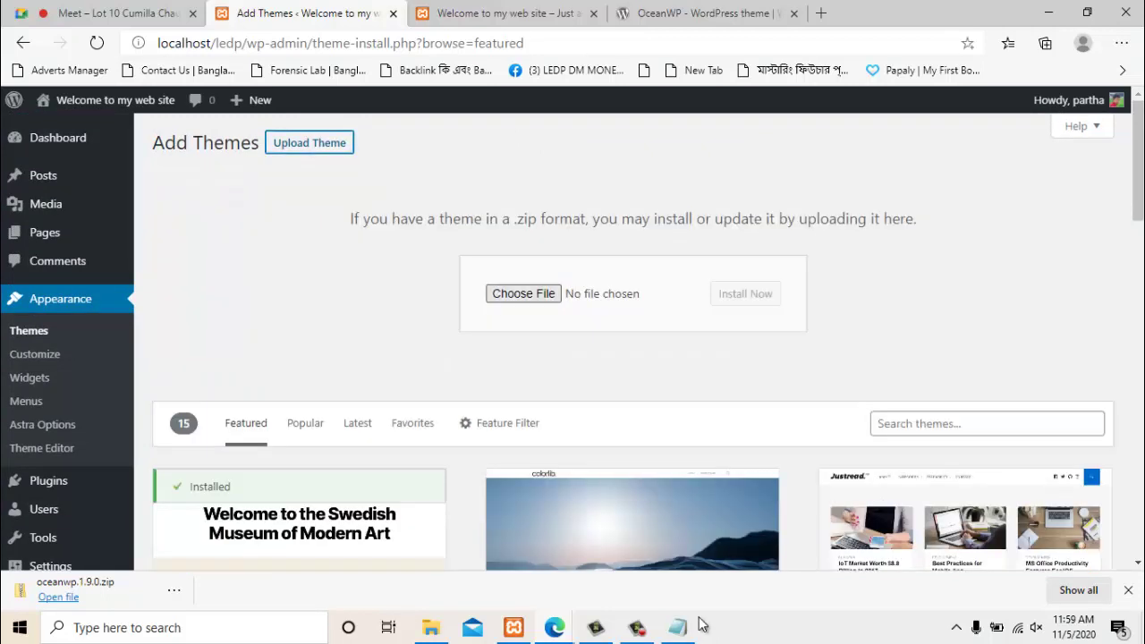
Choose oceanwp.1.9.0.zip from the Downloads folder as the theme file and install it
{"action": "left_click", "coordinate": [523, 294]}
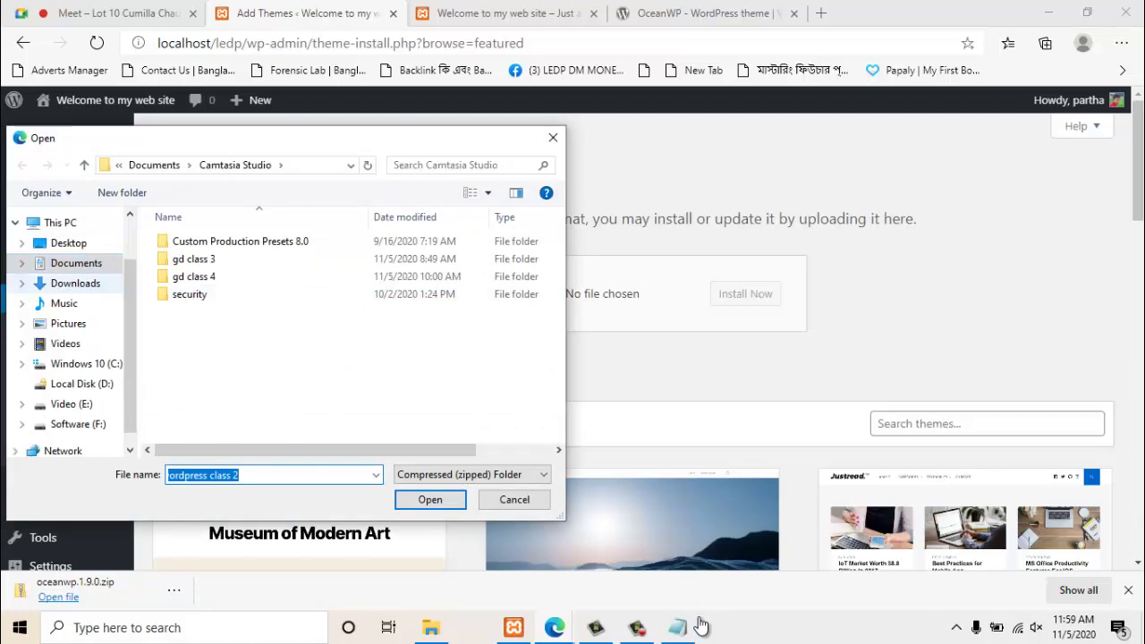
{"action": "left_click", "coordinate": [75, 284]}
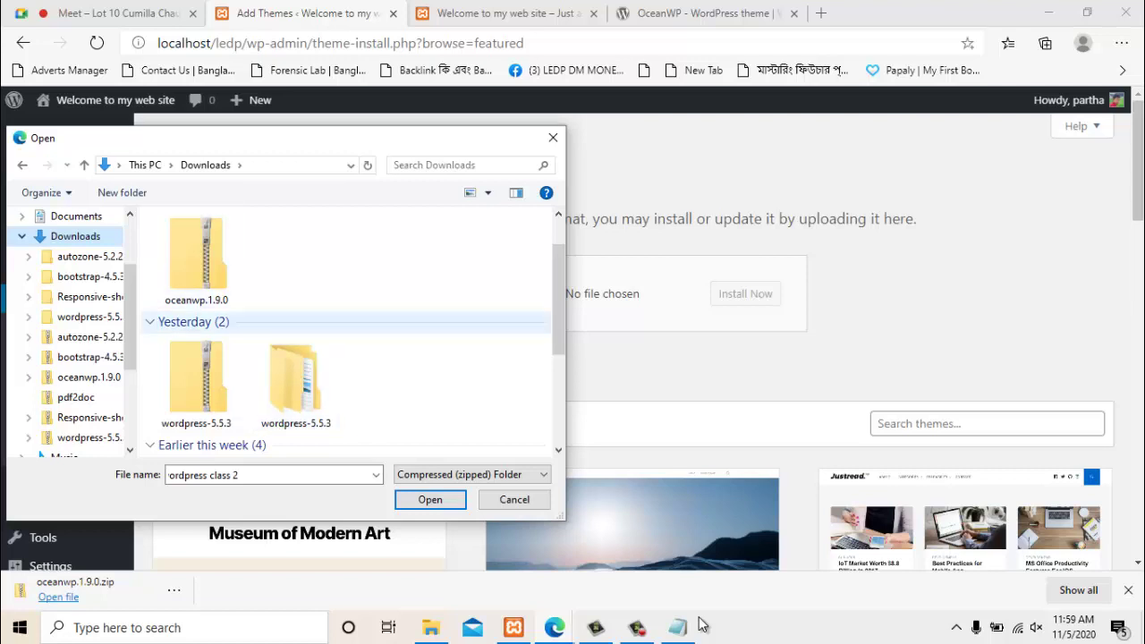
{"action": "left_click", "coordinate": [296, 383]}
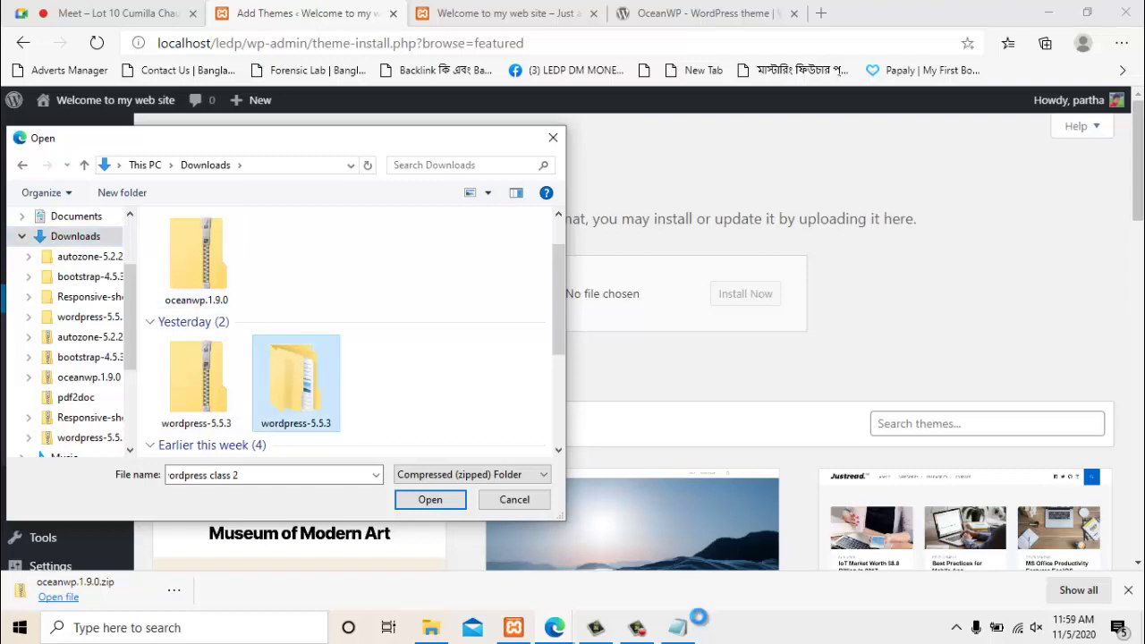
{"action": "double_click", "coordinate": [296, 383]}
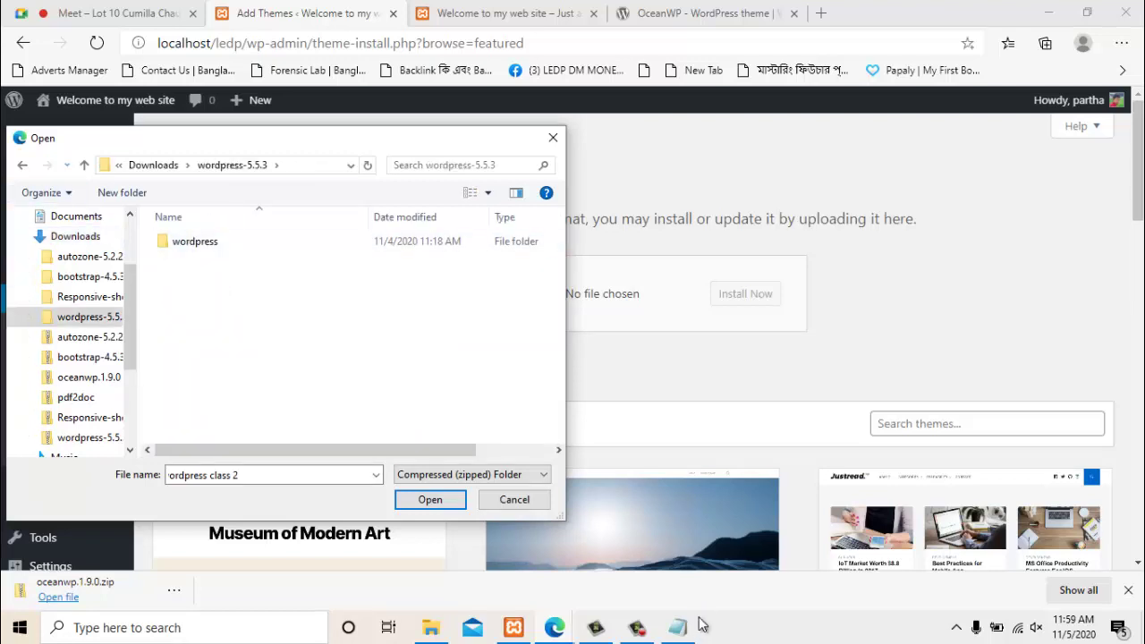
{"action": "left_click", "coordinate": [84, 165]}
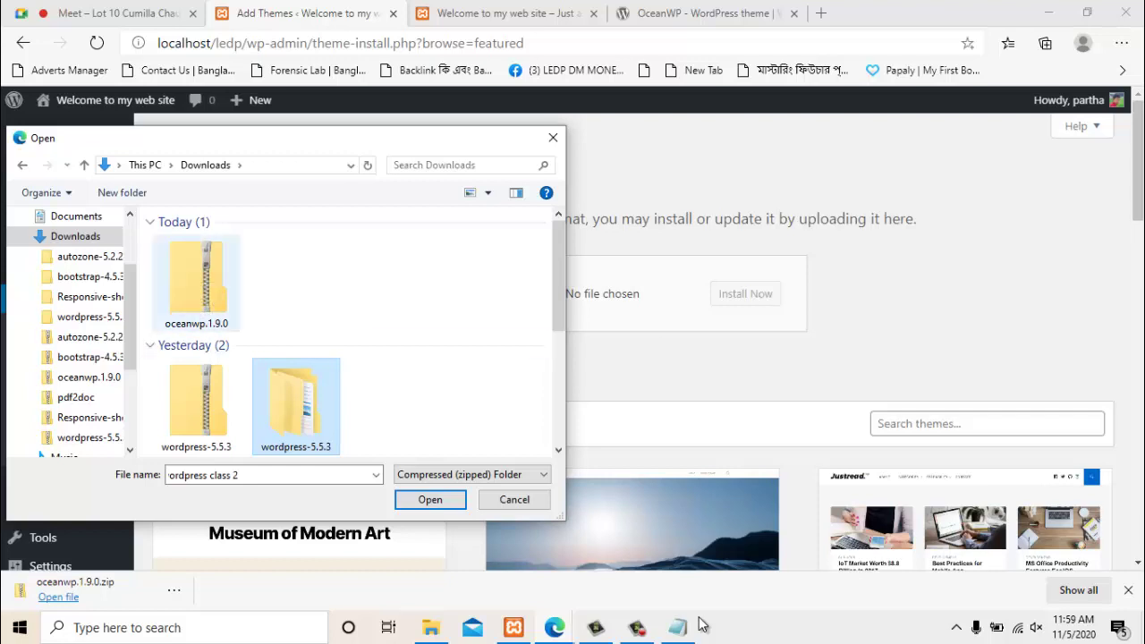
{"action": "double_click", "coordinate": [196, 282]}
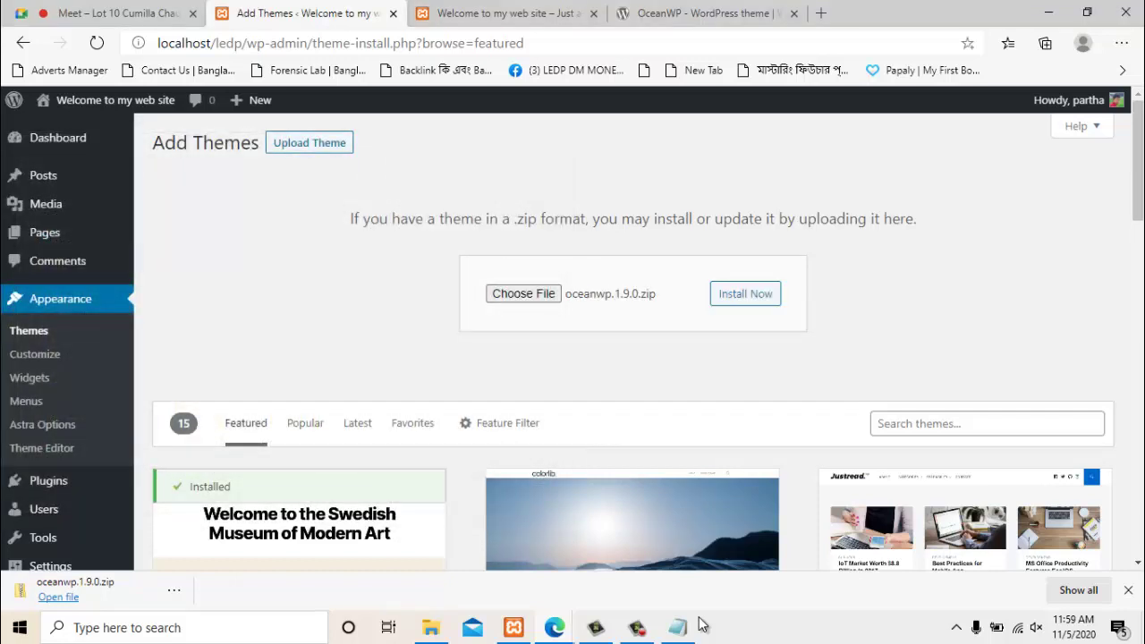
{"action": "left_click", "coordinate": [745, 294]}
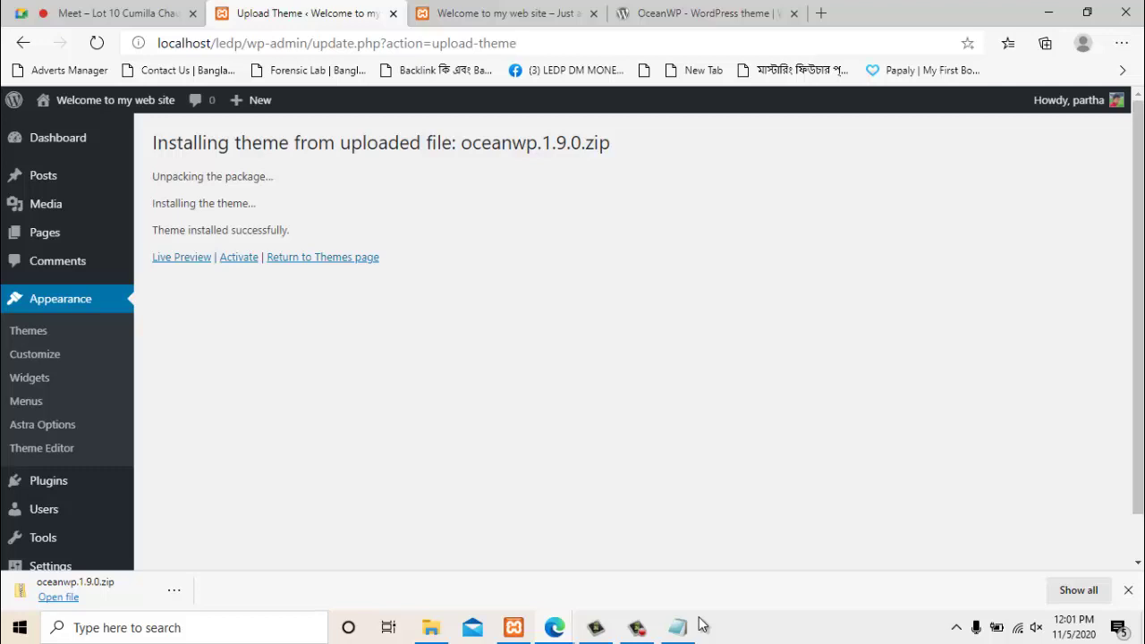
Activate the newly installed OceanWP theme
{"action": "left_click", "coordinate": [701, 626]}
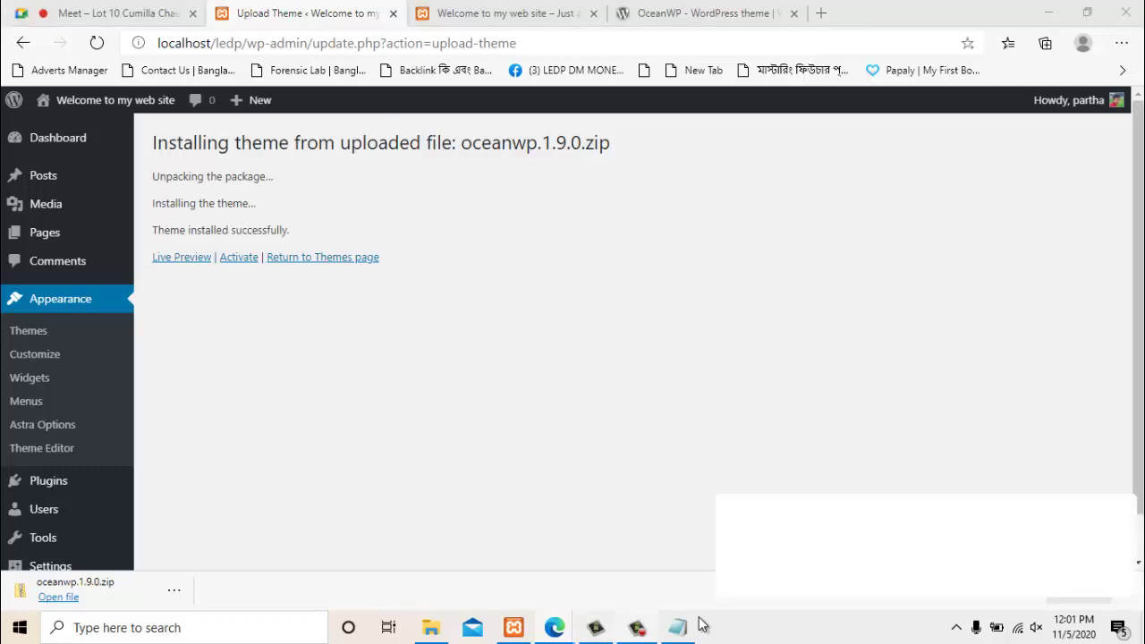
{"action": "left_click", "coordinate": [702, 626]}
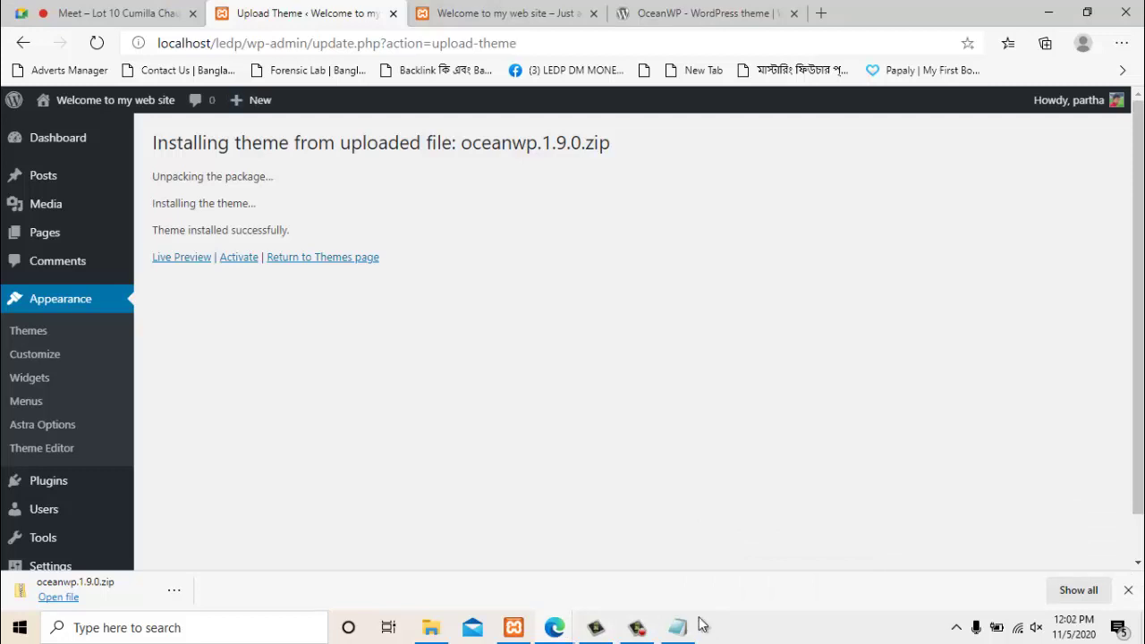
{"action": "key", "text": "Tab"}
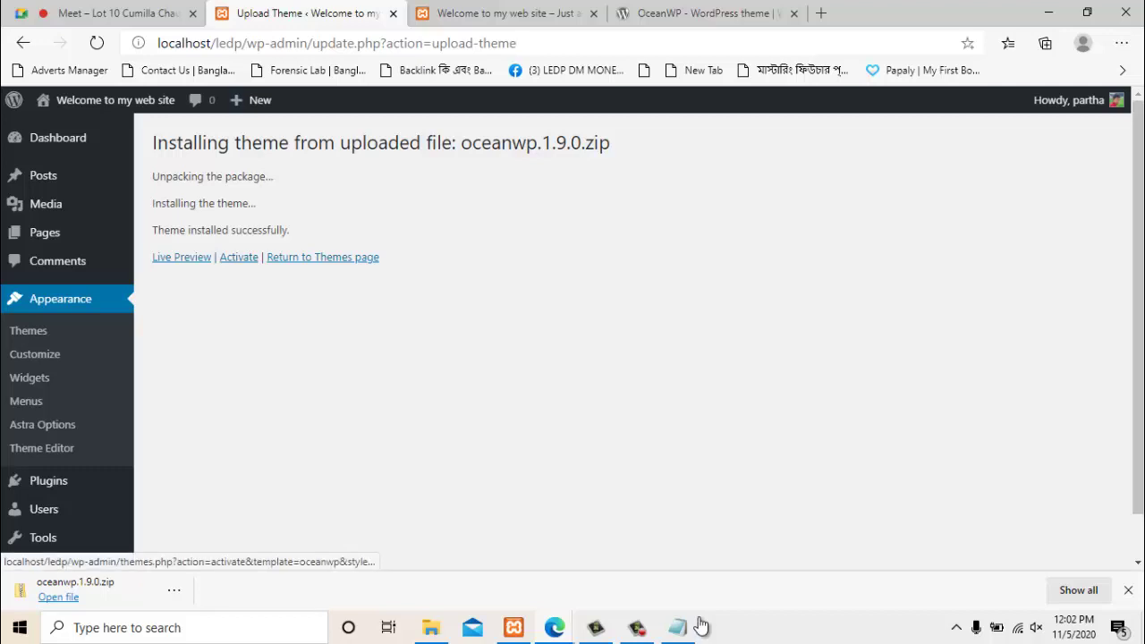
{"action": "key", "text": "Return"}
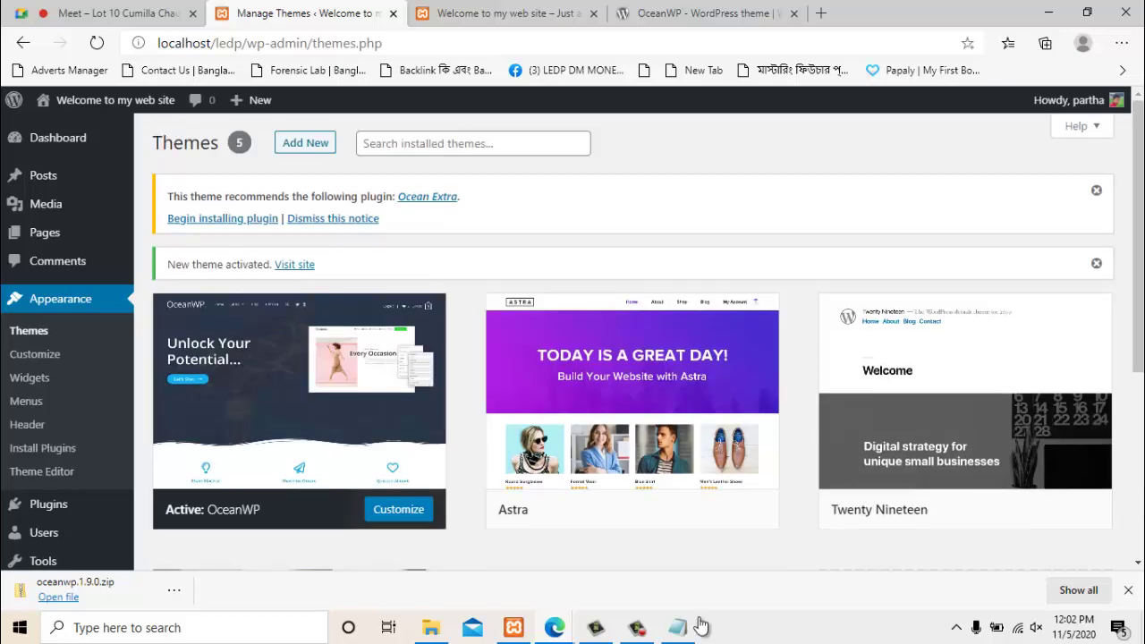
Reload the local site's home page and look through it with the OceanWP theme applied
{"action": "key", "text": "ctrl+Tab"}
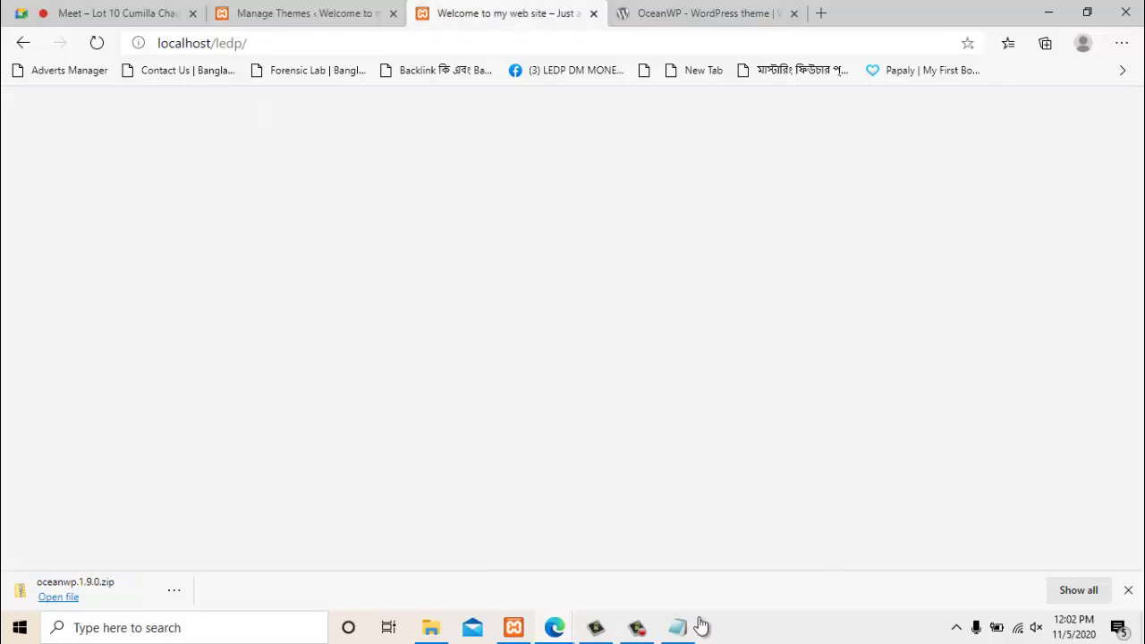
{"action": "key", "text": "F5"}
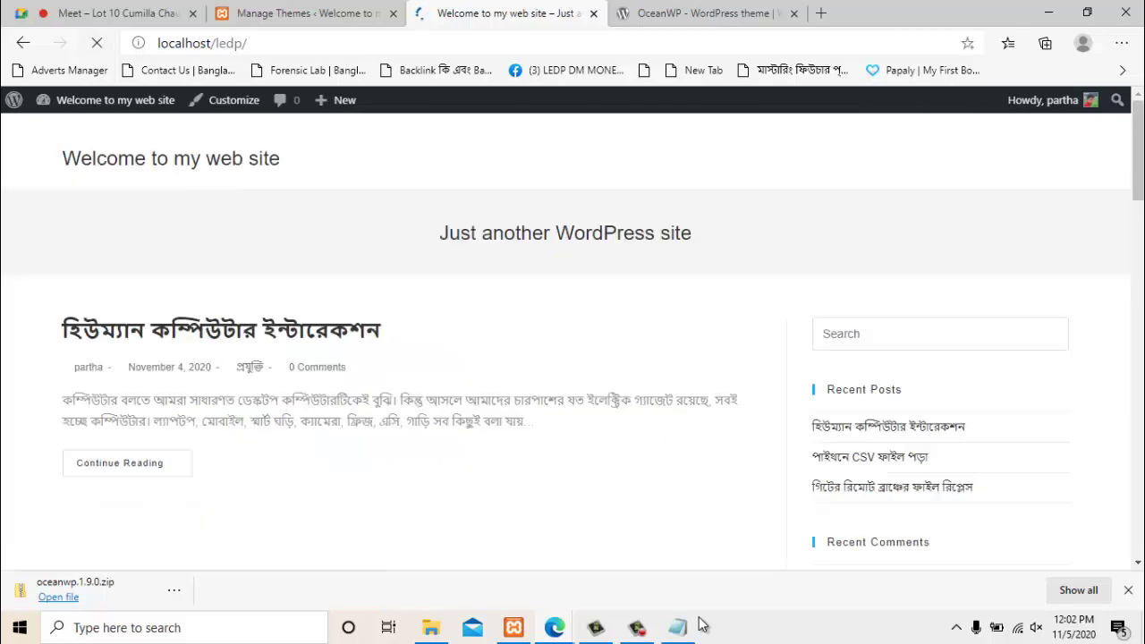
{"action": "key", "text": "Page_Down"}
{"action": "key", "text": "Page_Down"}
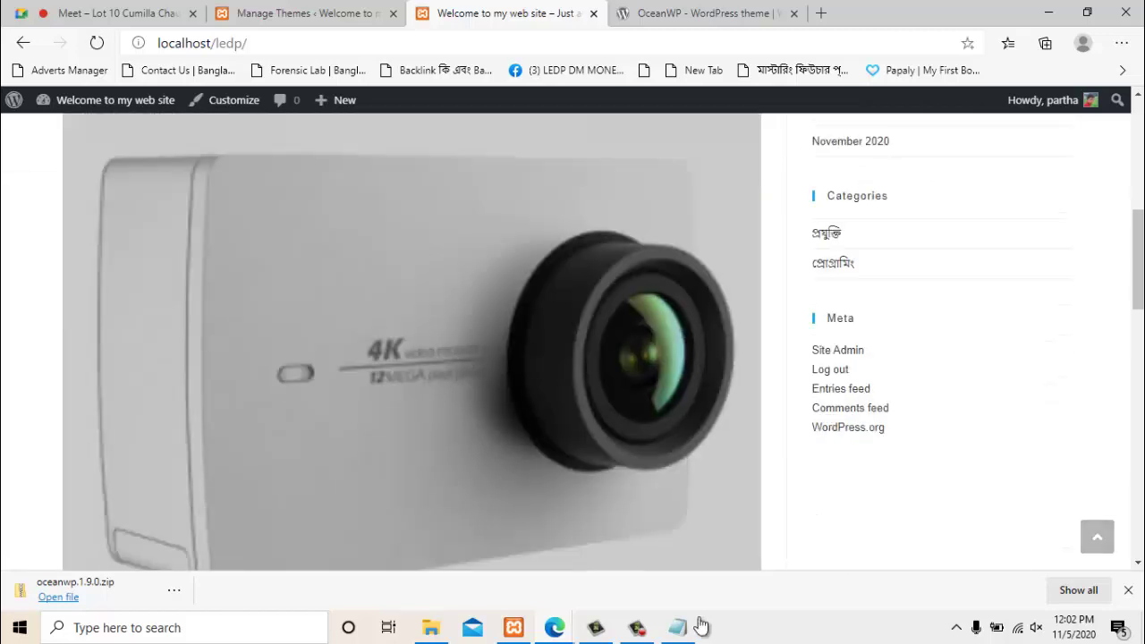
{"action": "key", "text": "Page_Up"}
{"action": "key", "text": "Page_Up"}
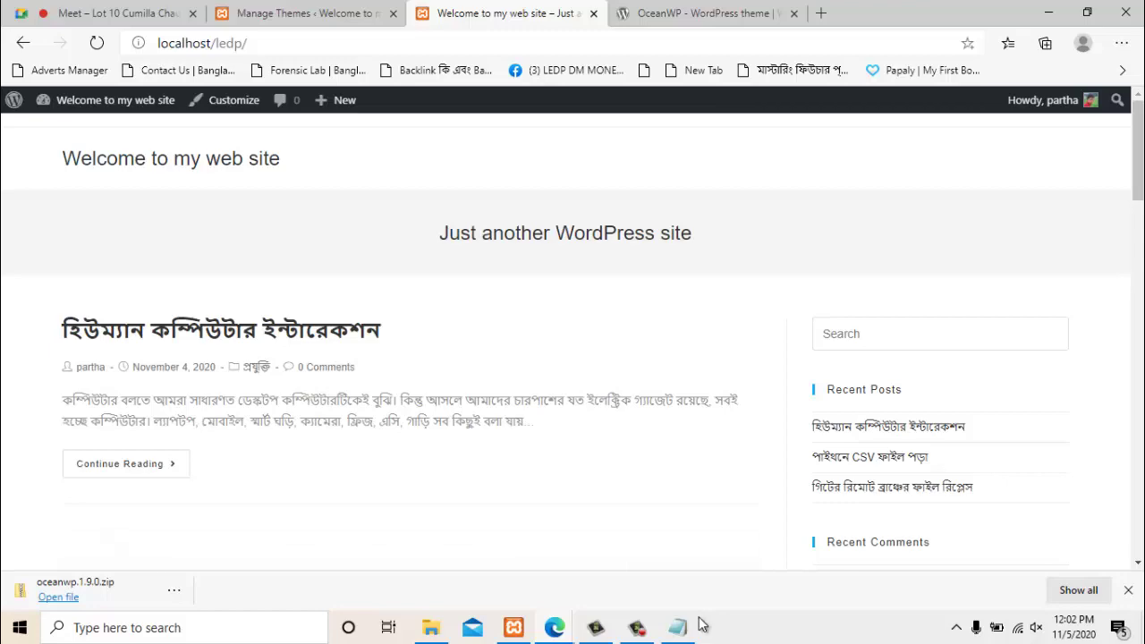
Switch from the local site to the OceanWP details page on WordPress.org, reload it and look it over
{"action": "key", "text": "ctrl+shift+Tab"}
{"action": "key", "text": "ctrl+Tab"}
{"action": "key", "text": "ctrl+Tab"}
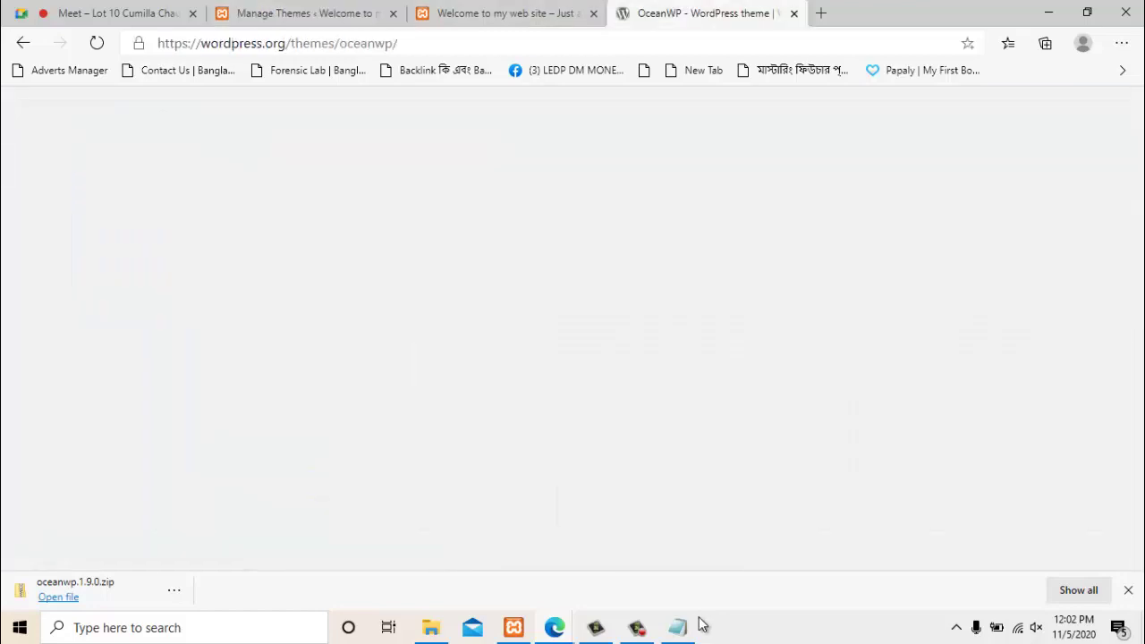
{"action": "key", "text": "Page_Down"}
{"action": "key", "text": "Page_Up"}
{"action": "key", "text": "Page_Up"}
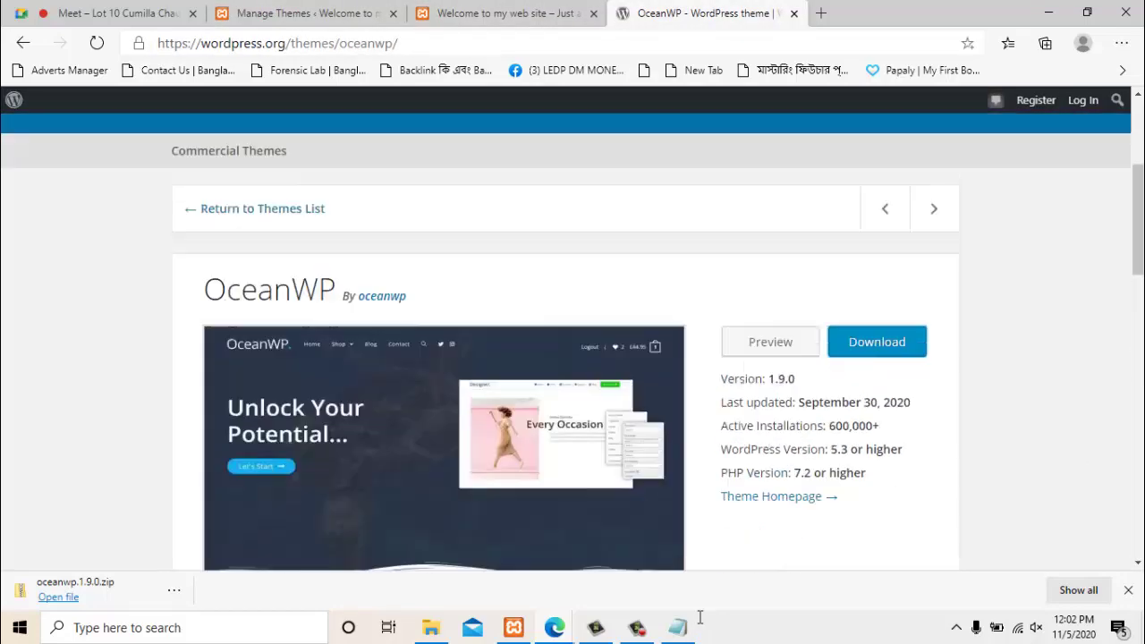
{"action": "key", "text": "F5"}
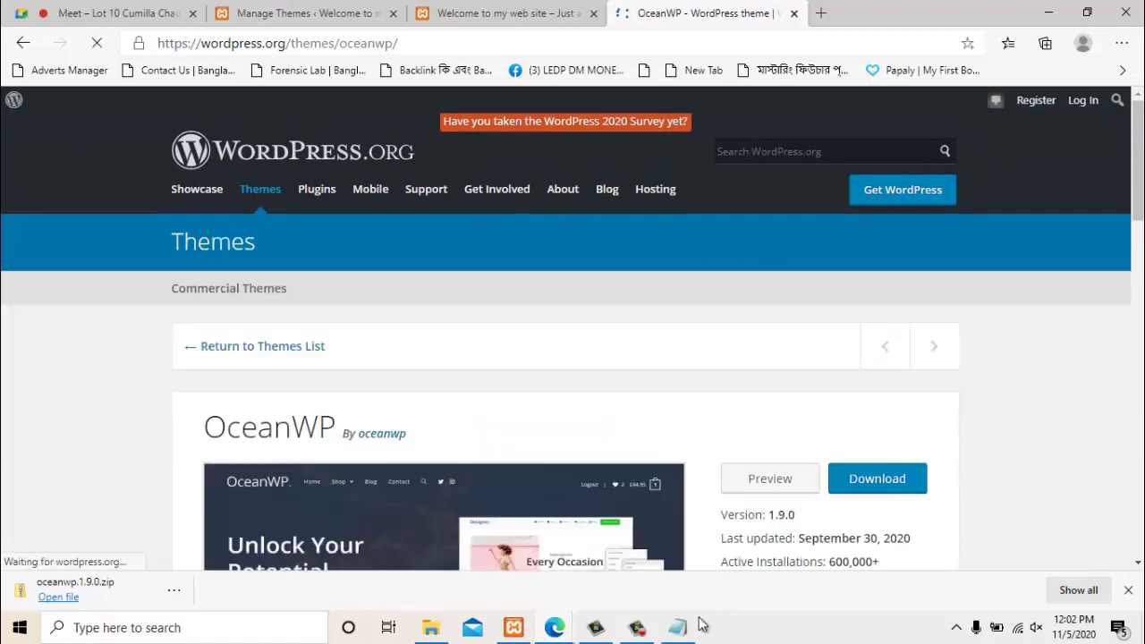
{"action": "key", "text": "Page_Down"}
{"action": "key", "text": "Page_Up"}
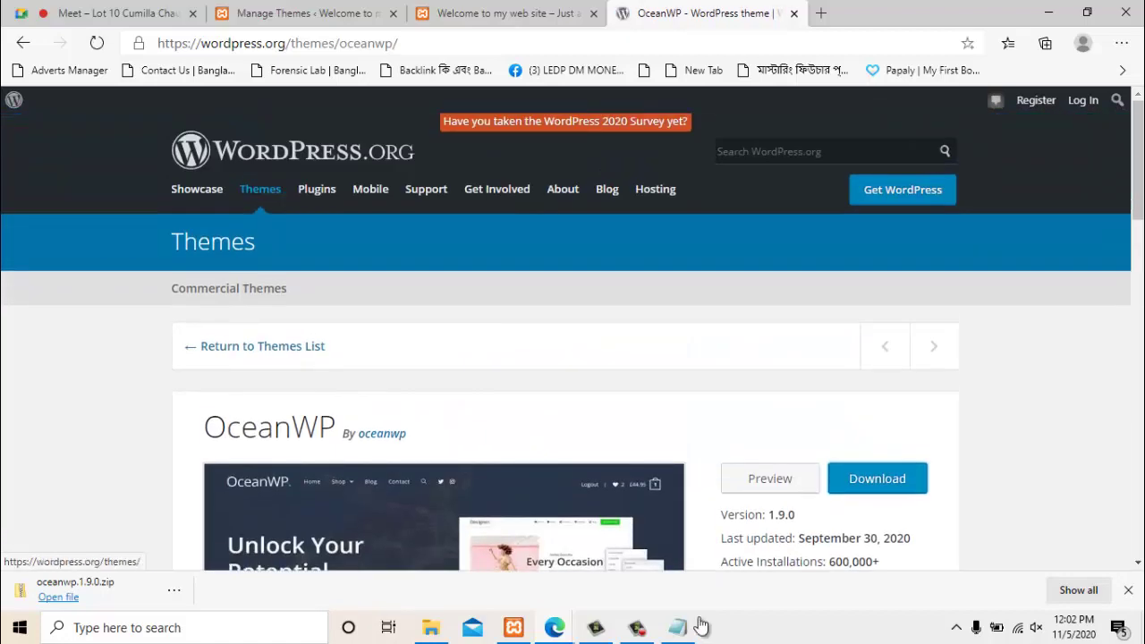
Download the Newsberg theme from the WordPress.org theme list and show newsberg.1.2.zip in its folder
{"action": "key", "text": "alt+Left"}
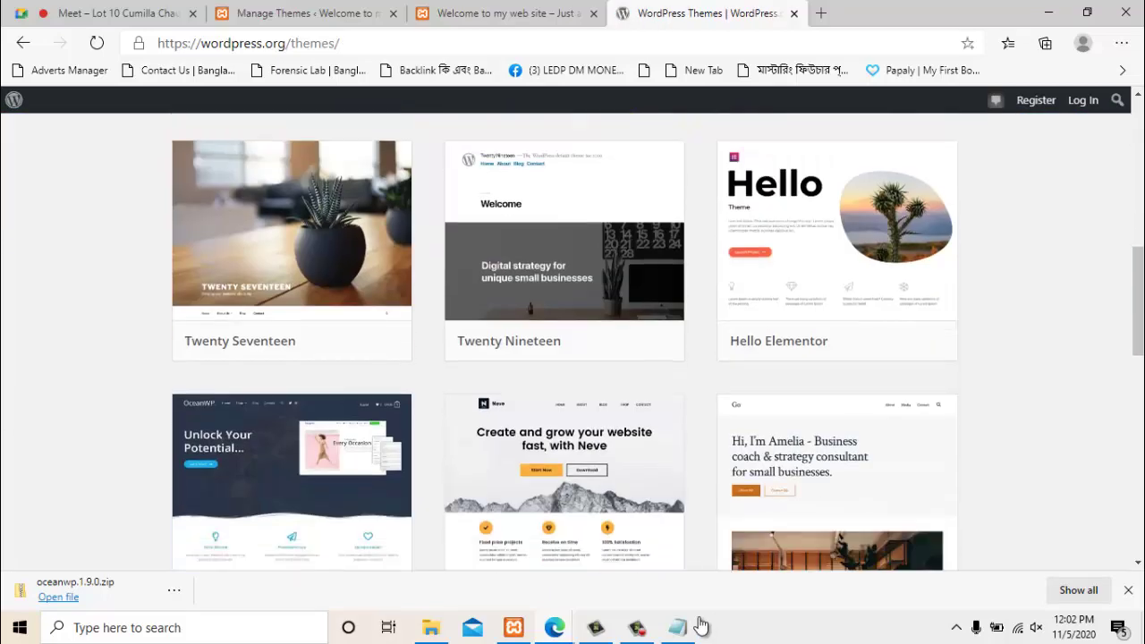
{"action": "scroll", "coordinate": [564, 358], "scroll_direction": "down", "scroll_amount": 7}
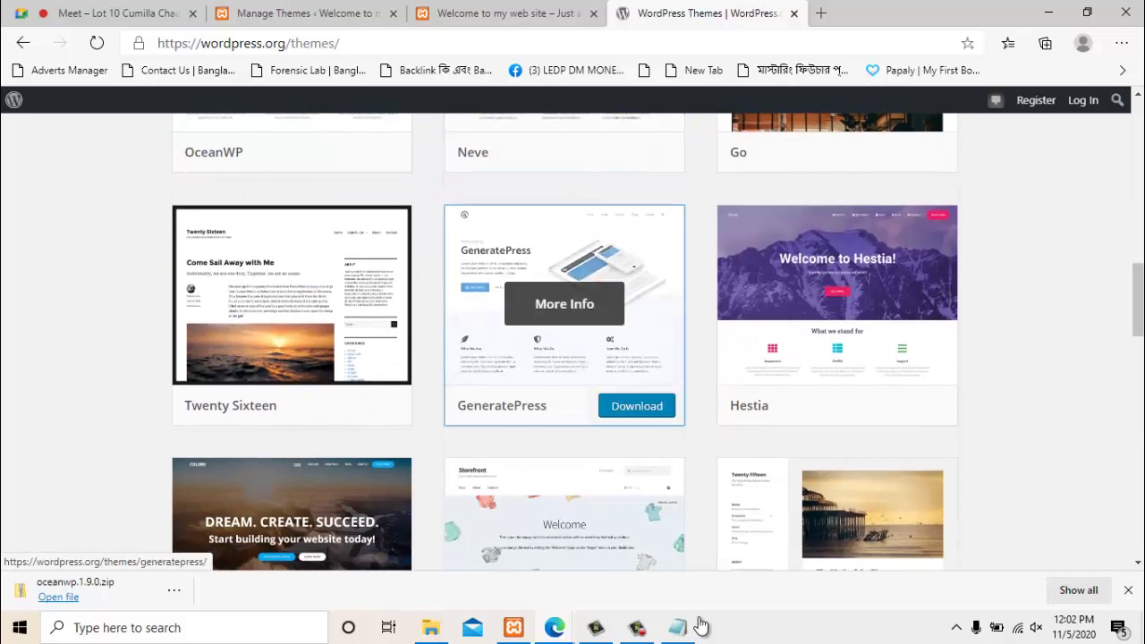
{"action": "scroll", "coordinate": [565, 358], "scroll_direction": "down", "scroll_amount": 3}
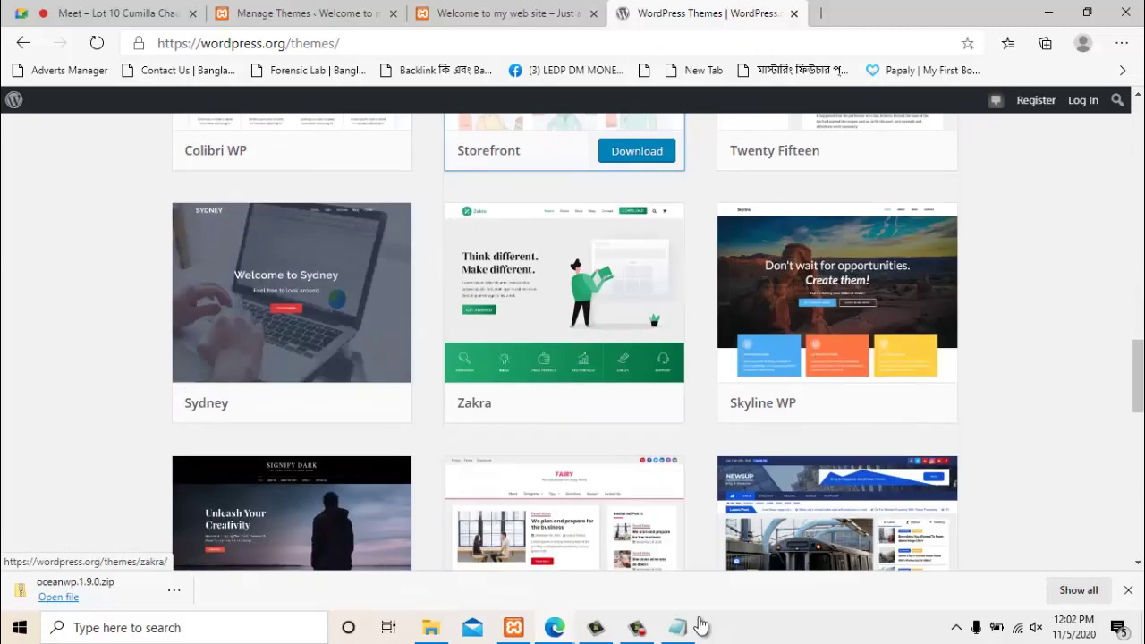
{"action": "scroll", "coordinate": [565, 358], "scroll_direction": "down", "scroll_amount": 6}
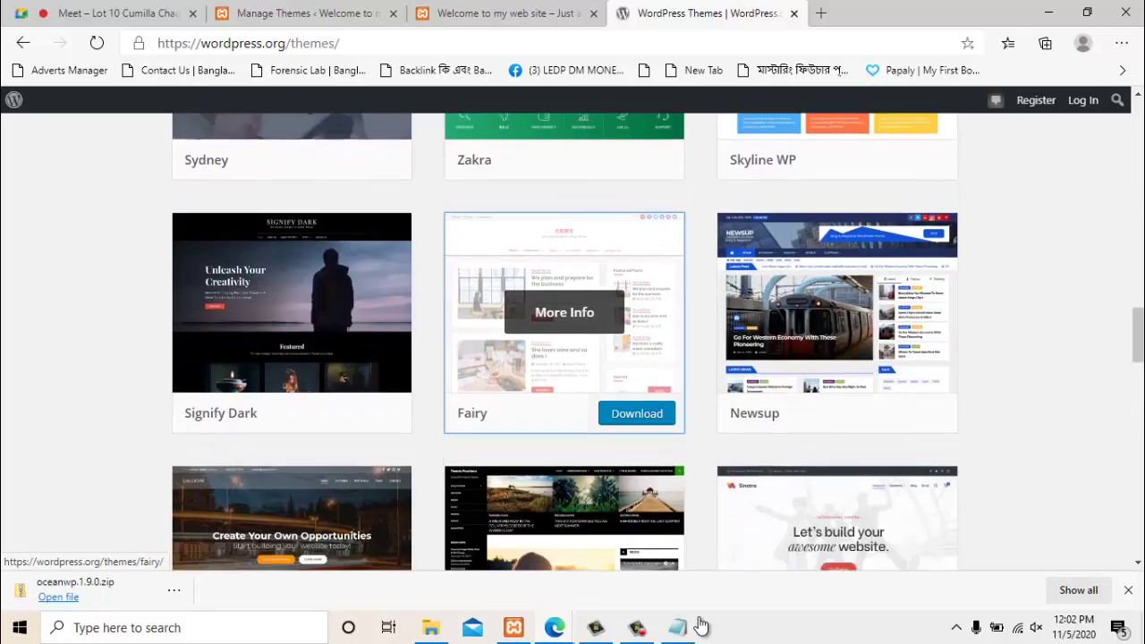
{"action": "scroll", "coordinate": [564, 305], "scroll_direction": "down", "scroll_amount": 5}
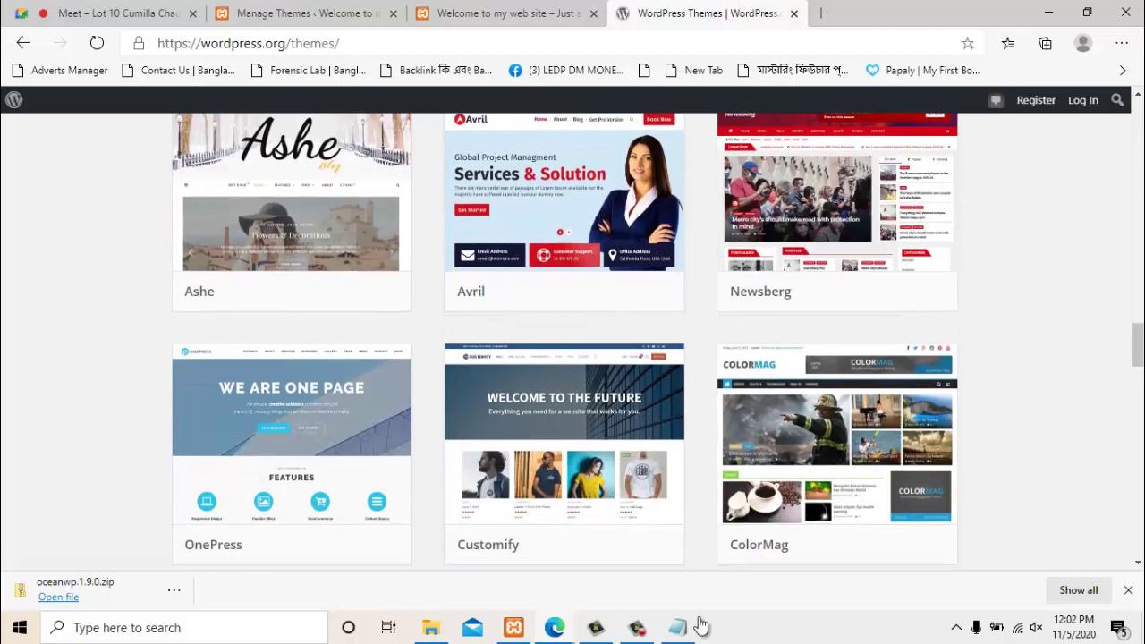
{"action": "scroll", "coordinate": [564, 358], "scroll_direction": "up", "scroll_amount": 3}
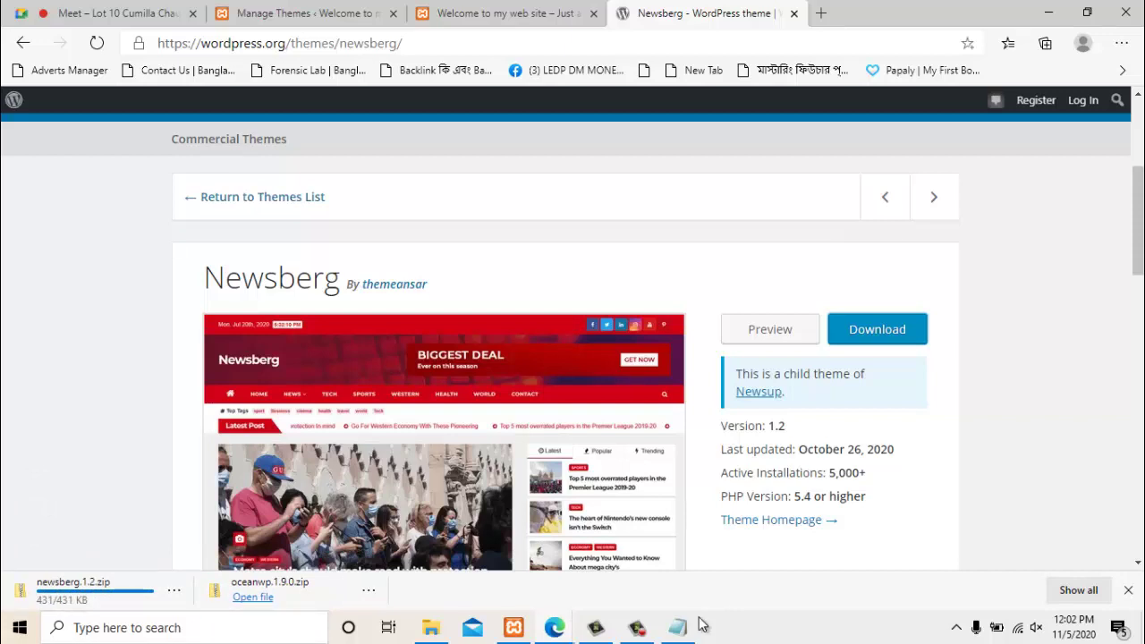
{"action": "left_click", "coordinate": [175, 590]}
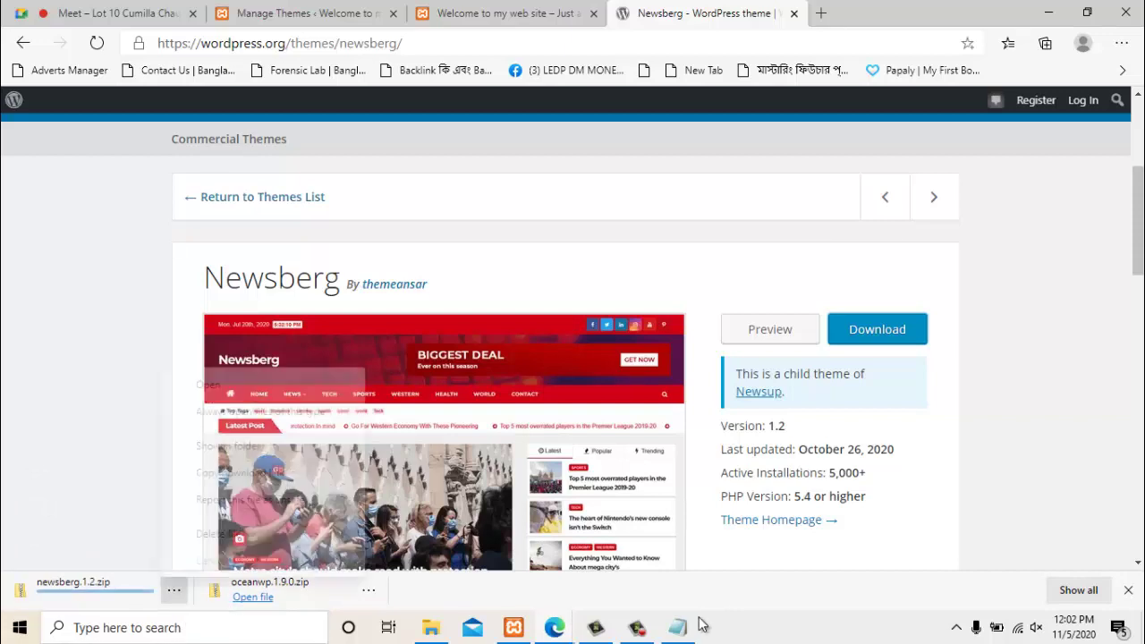
{"action": "left_click", "coordinate": [230, 445]}
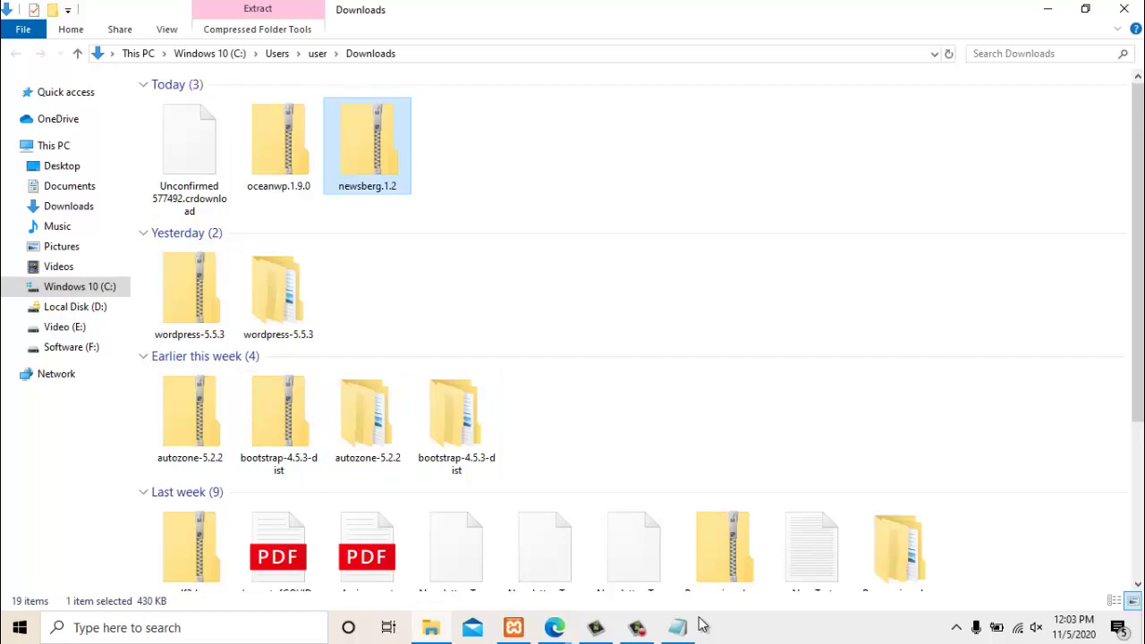
Open the WordPress site's theme folder on the C: drive at xampp\htdocs\ledp\wp-content\themes
{"action": "left_click", "coordinate": [75, 307]}
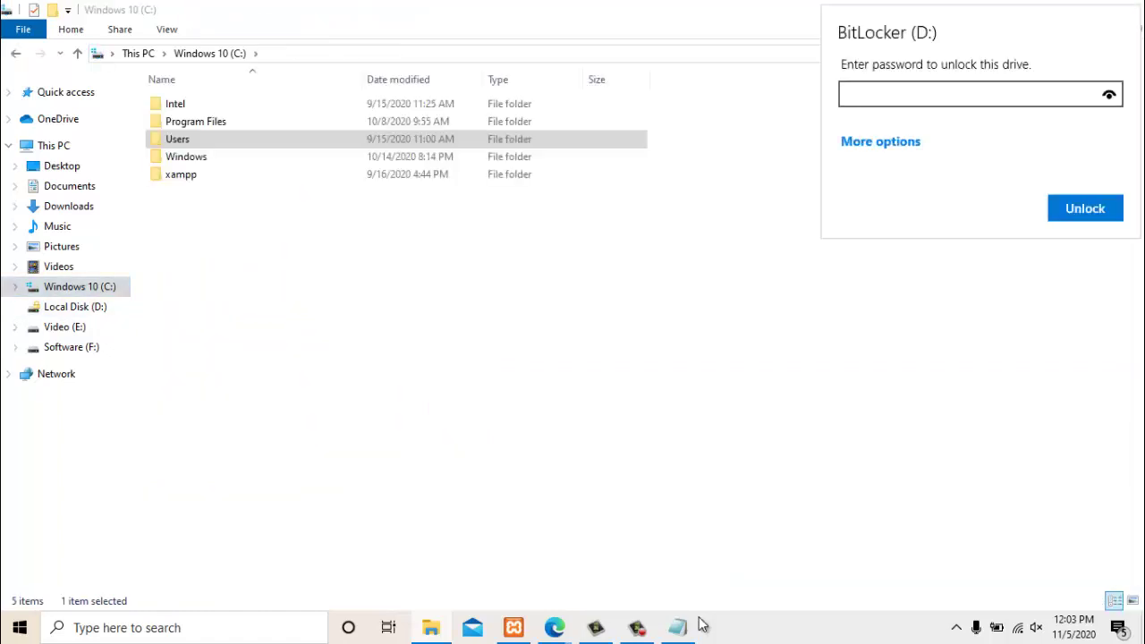
{"action": "left_click", "coordinate": [396, 175]}
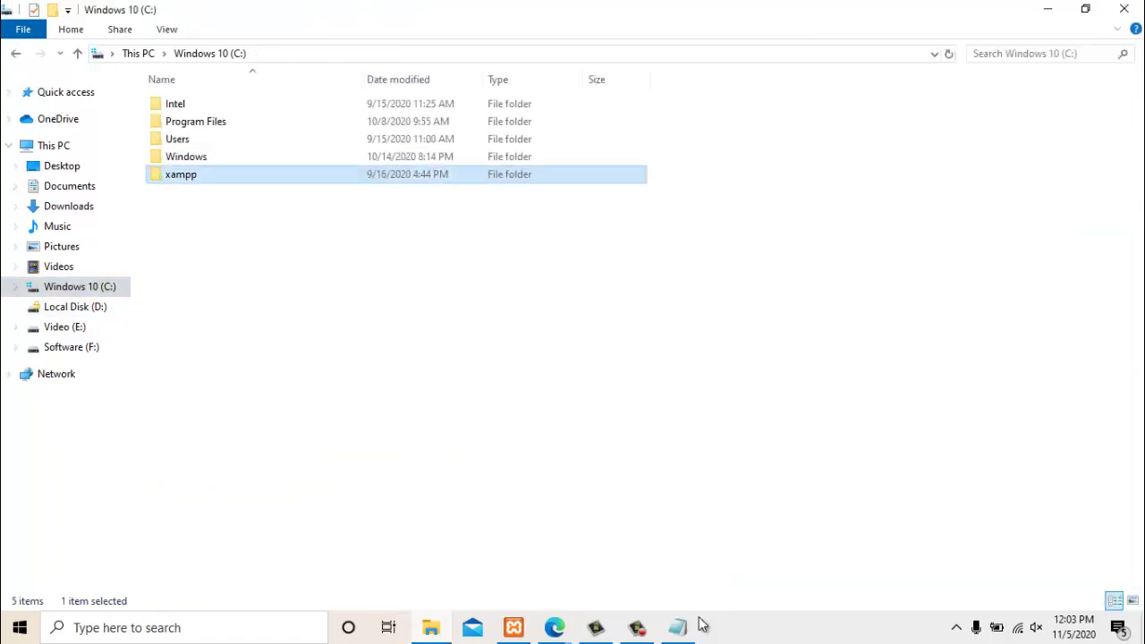
{"action": "key", "text": "Return"}
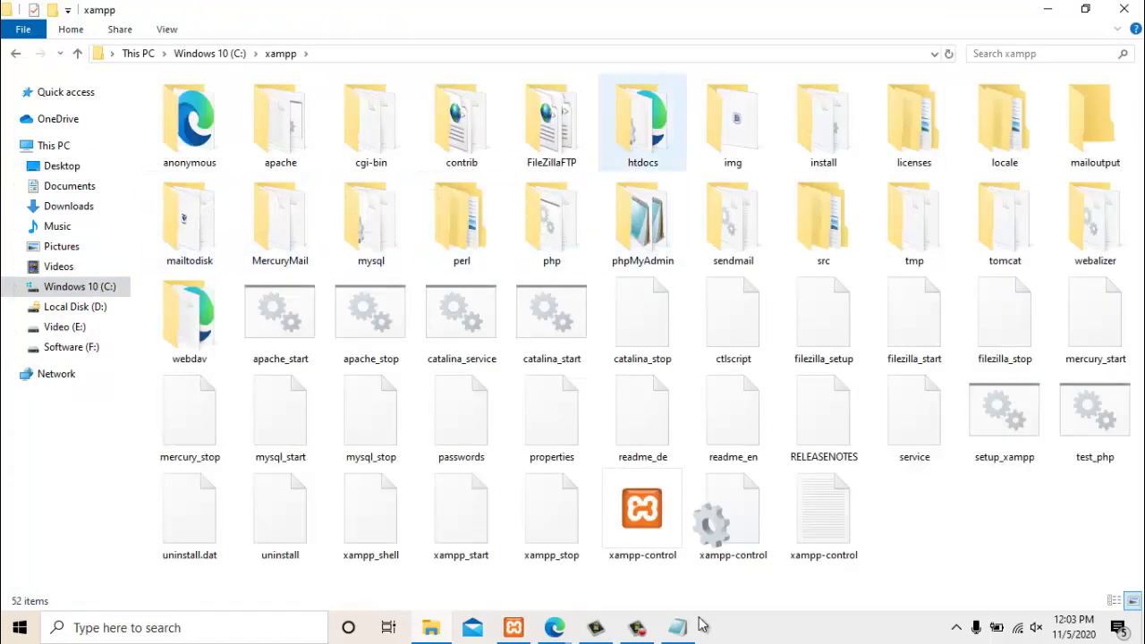
{"action": "key", "text": "Return"}
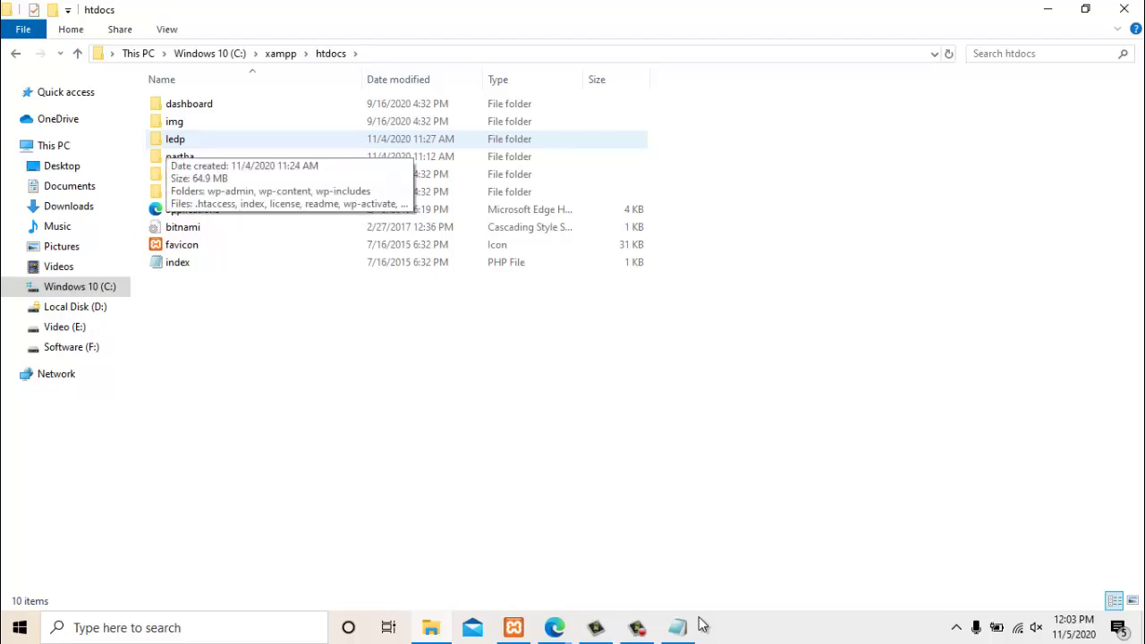
{"action": "key", "text": "Return"}
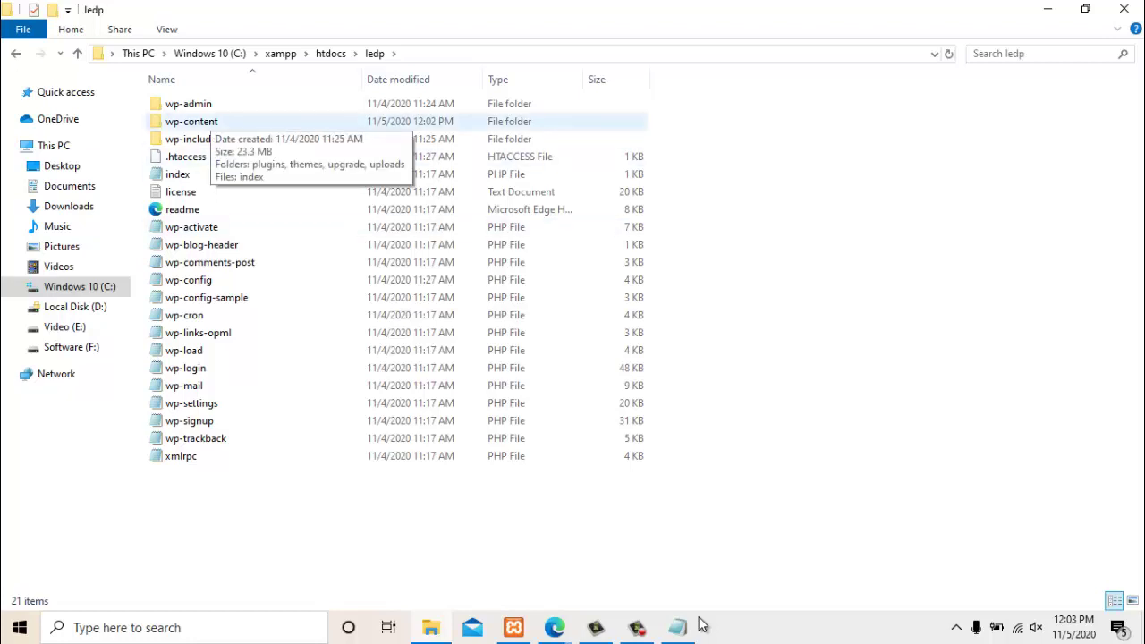
{"action": "key", "text": "Return"}
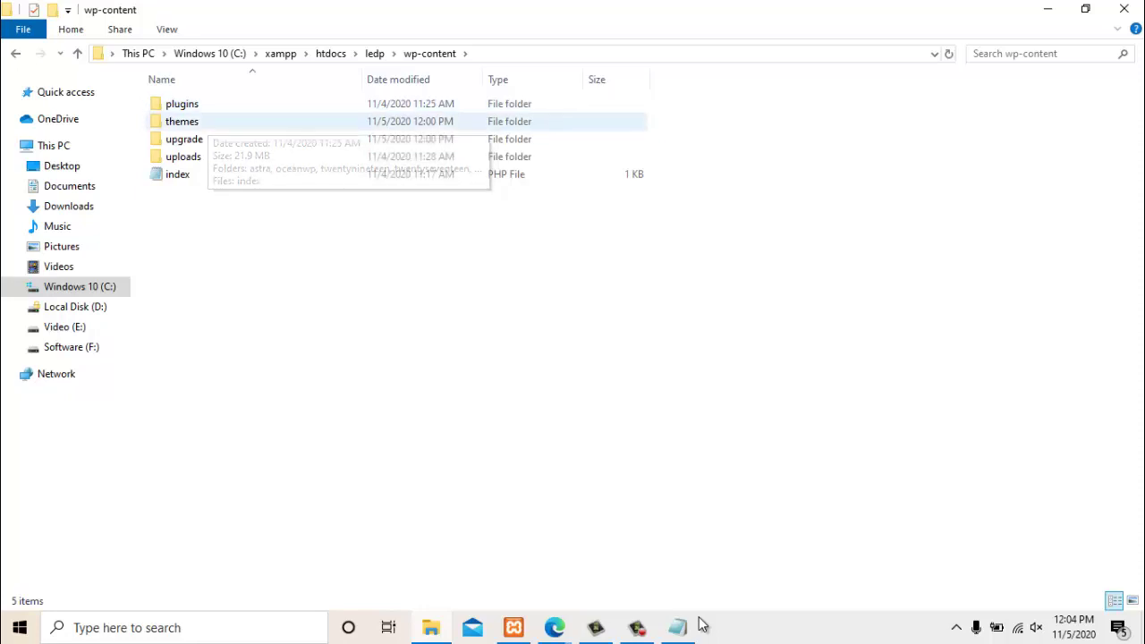
{"action": "key", "text": "F5"}
{"action": "key", "text": "Return"}
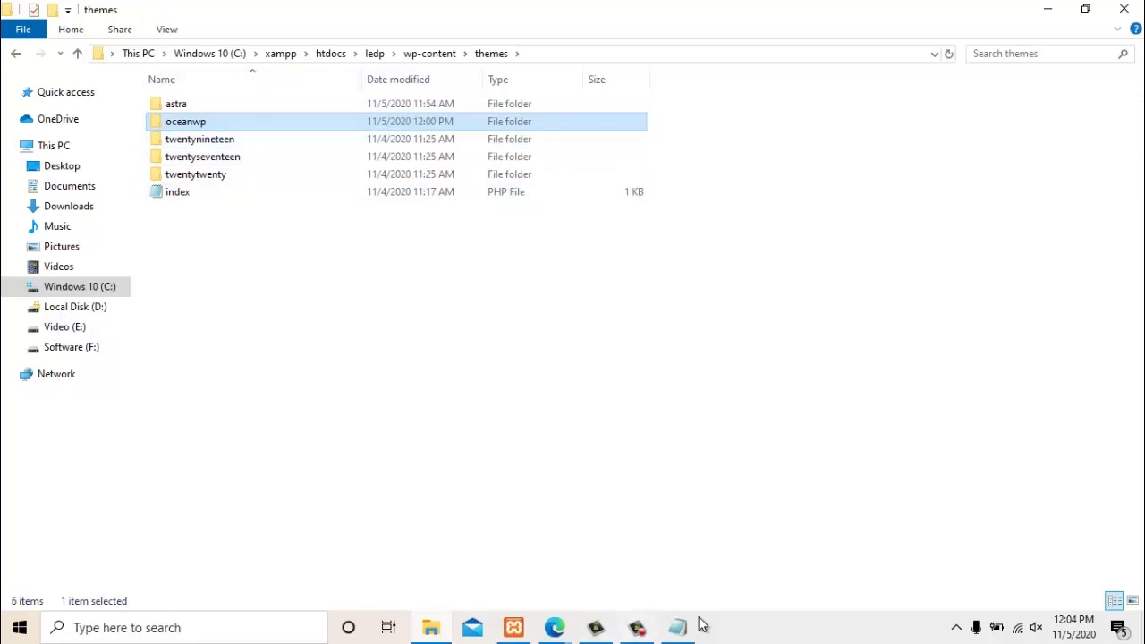
Switch to the local site's Manage Themes page in Edge and compare its installed themes with the folders in the themes directory
{"action": "left_click", "coordinate": [555, 627]}
{"action": "left_click", "coordinate": [461, 562]}
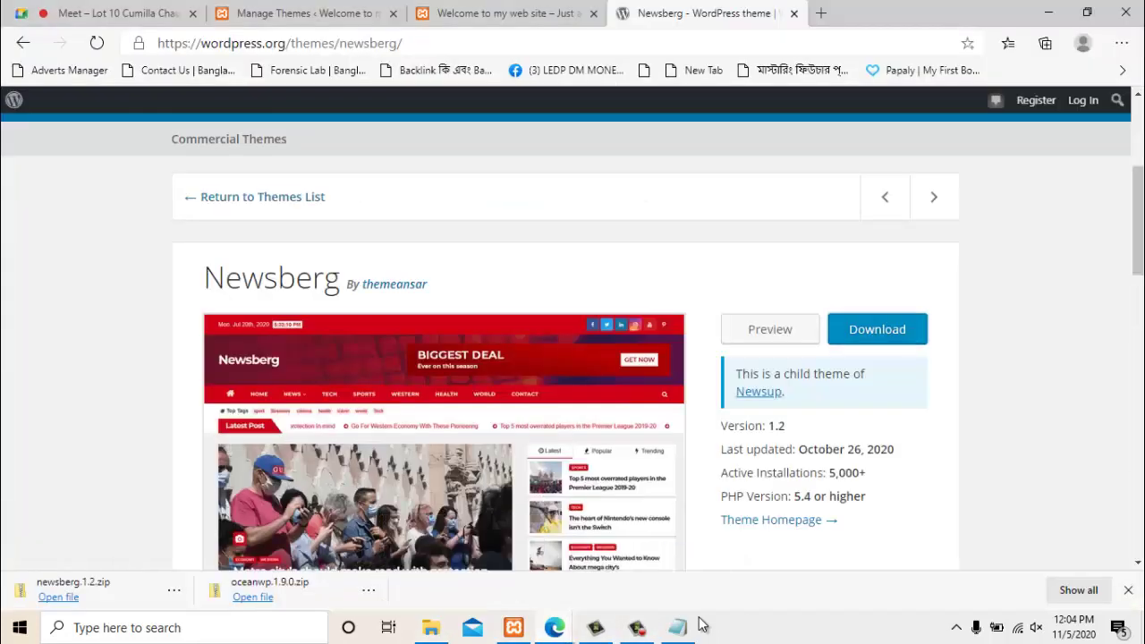
{"action": "left_click", "coordinate": [304, 14]}
{"action": "scroll", "coordinate": [299, 268], "scroll_direction": "down", "scroll_amount": 3}
{"action": "scroll", "coordinate": [299, 269], "scroll_direction": "up", "scroll_amount": 2}
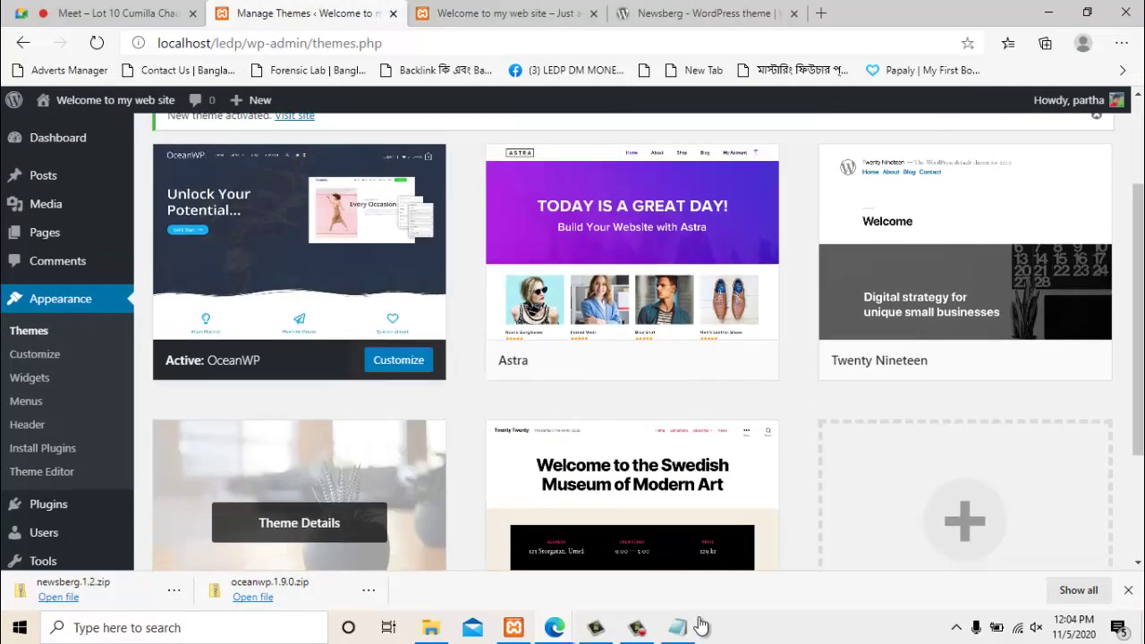
{"action": "mouse_move", "coordinate": [652, 364]}
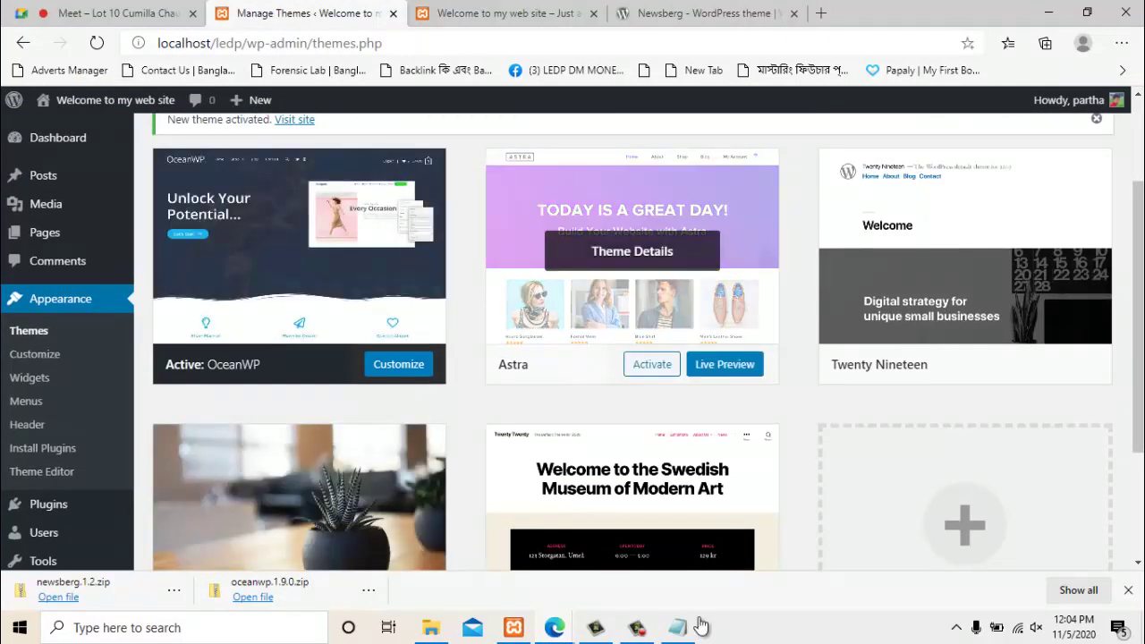
{"action": "scroll", "coordinate": [633, 268], "scroll_direction": "down", "scroll_amount": 2}
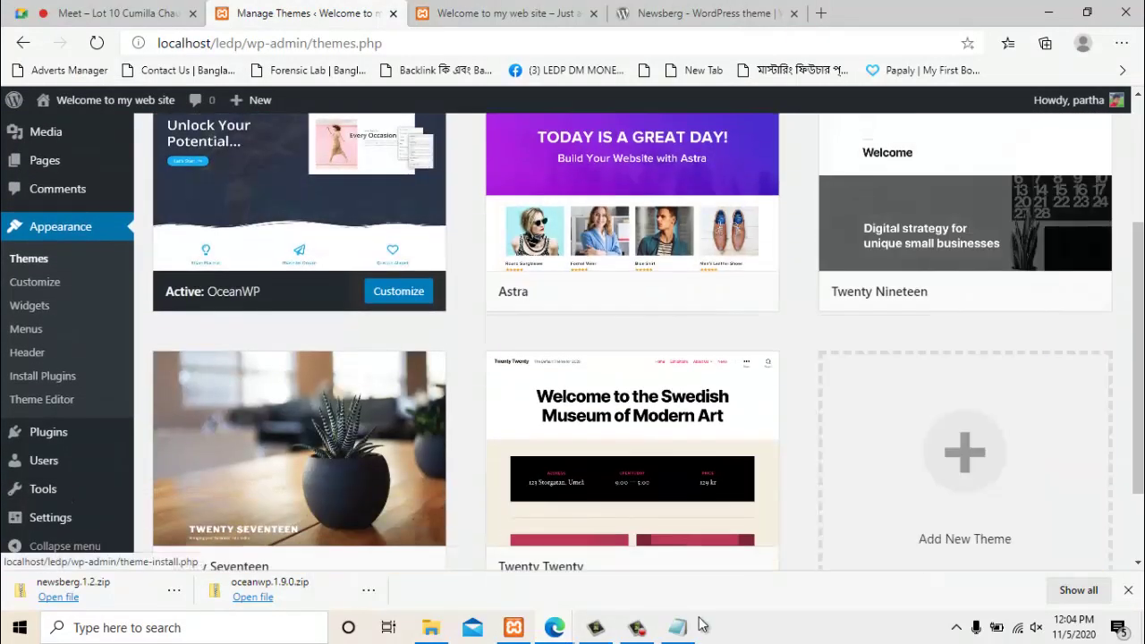
{"action": "scroll", "coordinate": [633, 358], "scroll_direction": "down", "scroll_amount": 1}
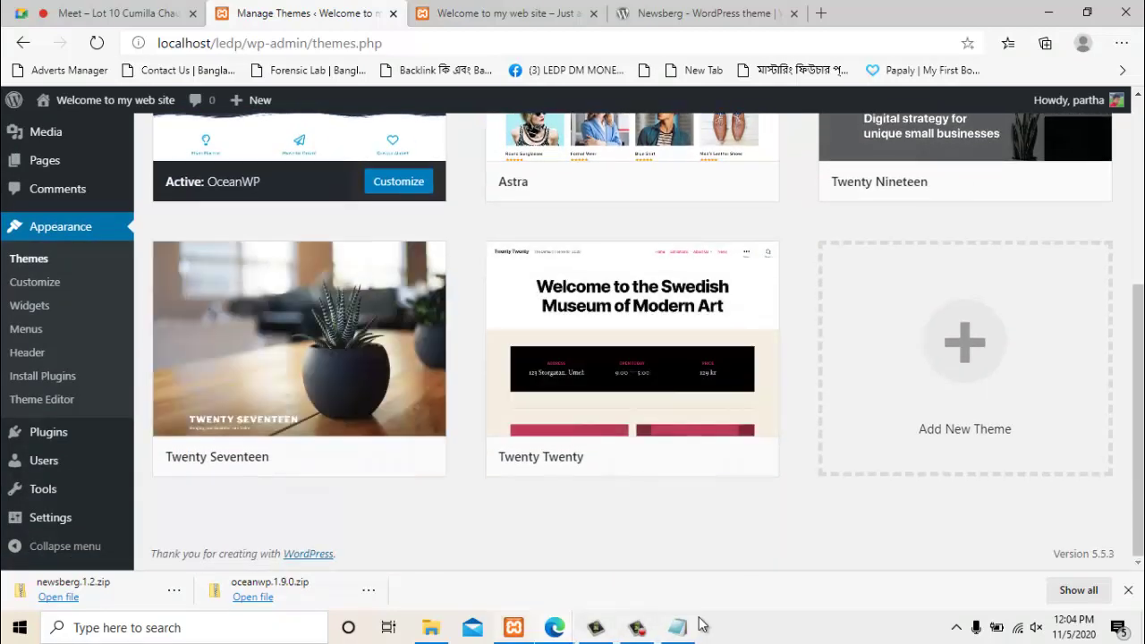
{"action": "key", "text": "alt+Tab"}
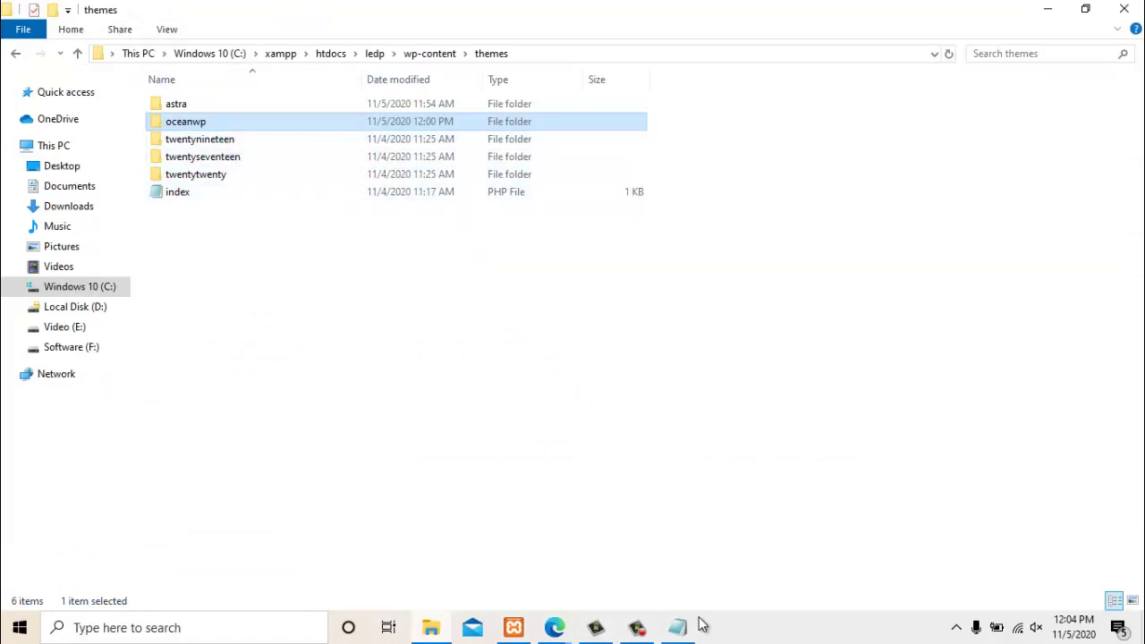
{"action": "key", "text": "alt+Tab"}
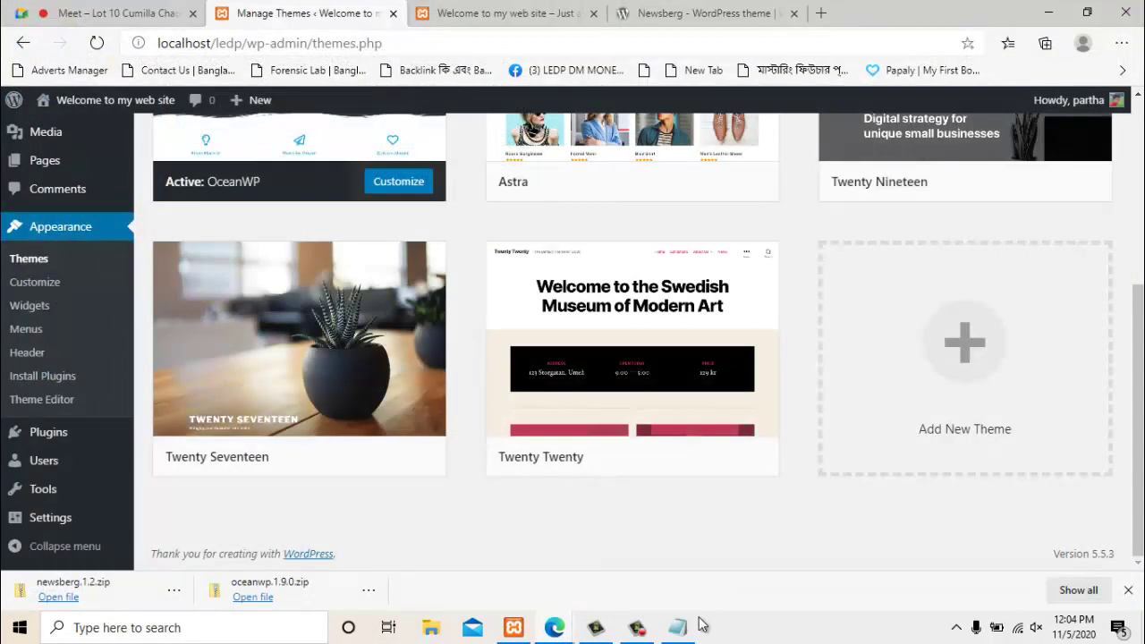
Minimize the browser, open This PC from the desktop and go to the xampp folder on the C: drive
{"action": "left_click", "coordinate": [1047, 12]}
{"action": "double_click", "coordinate": [32, 34]}
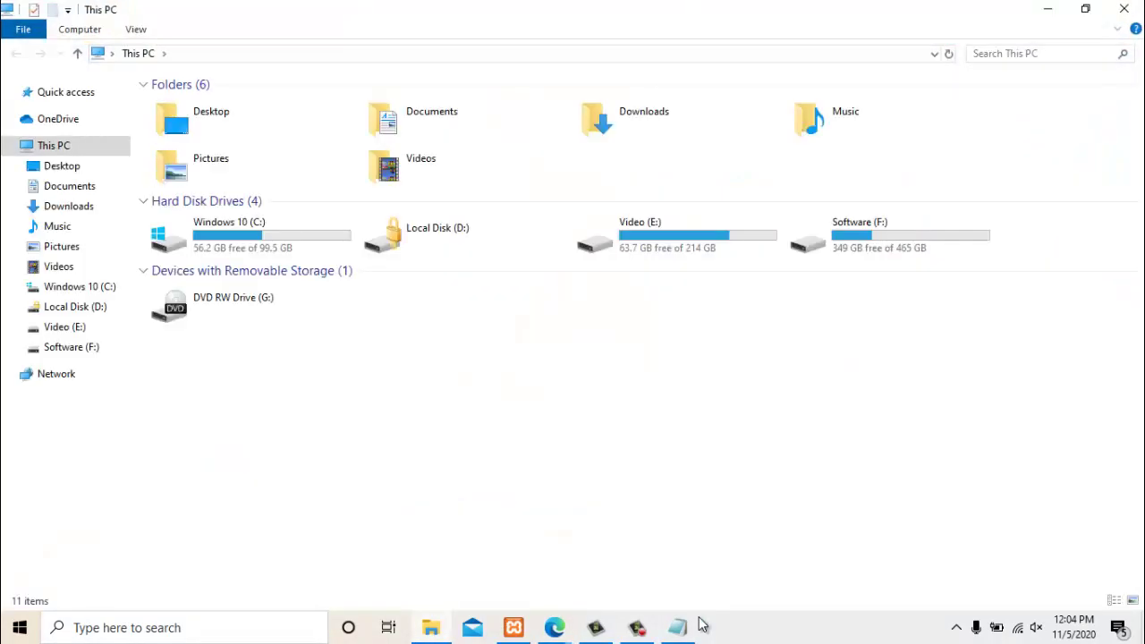
{"action": "key", "text": "w"}
{"action": "key", "text": "Return"}
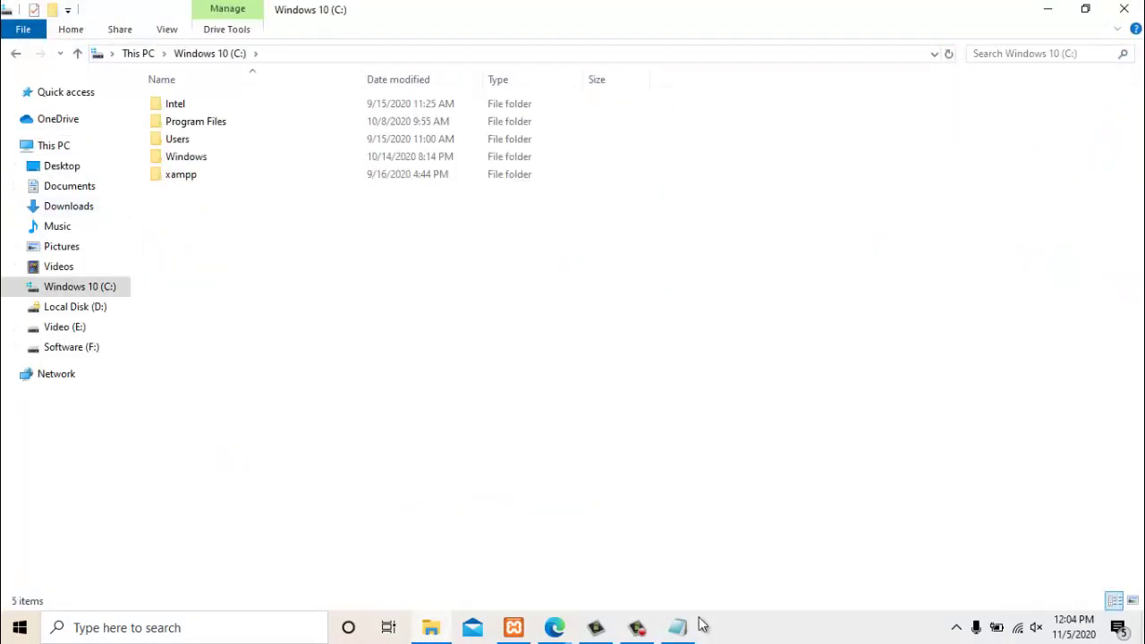
{"action": "key", "text": "w"}
{"action": "key", "text": "Down"}
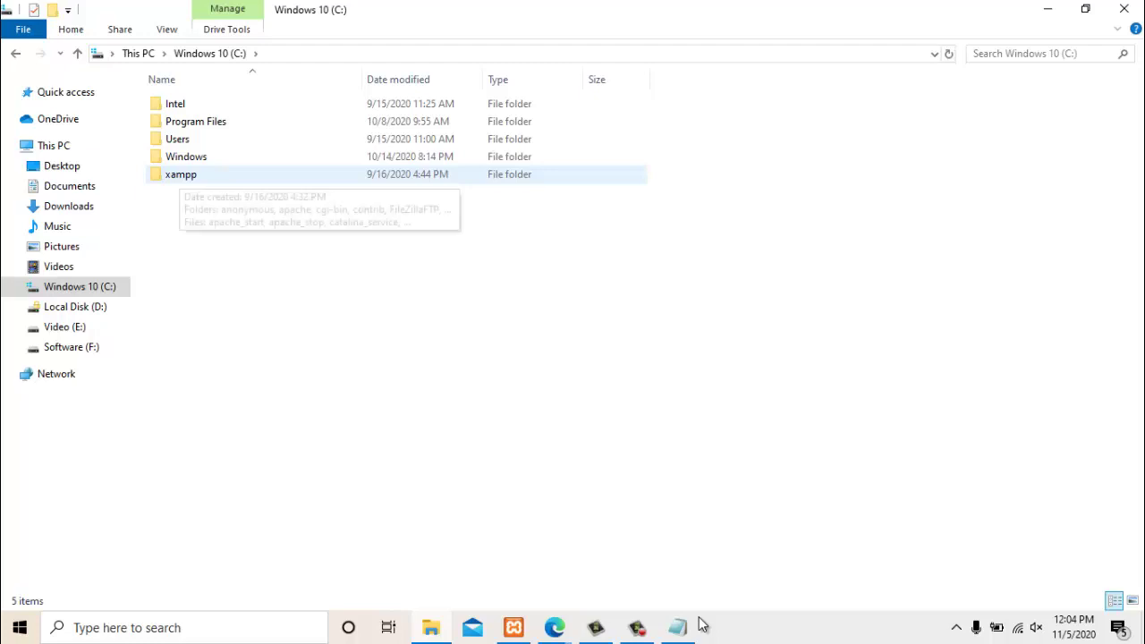
{"action": "key", "text": "Return"}
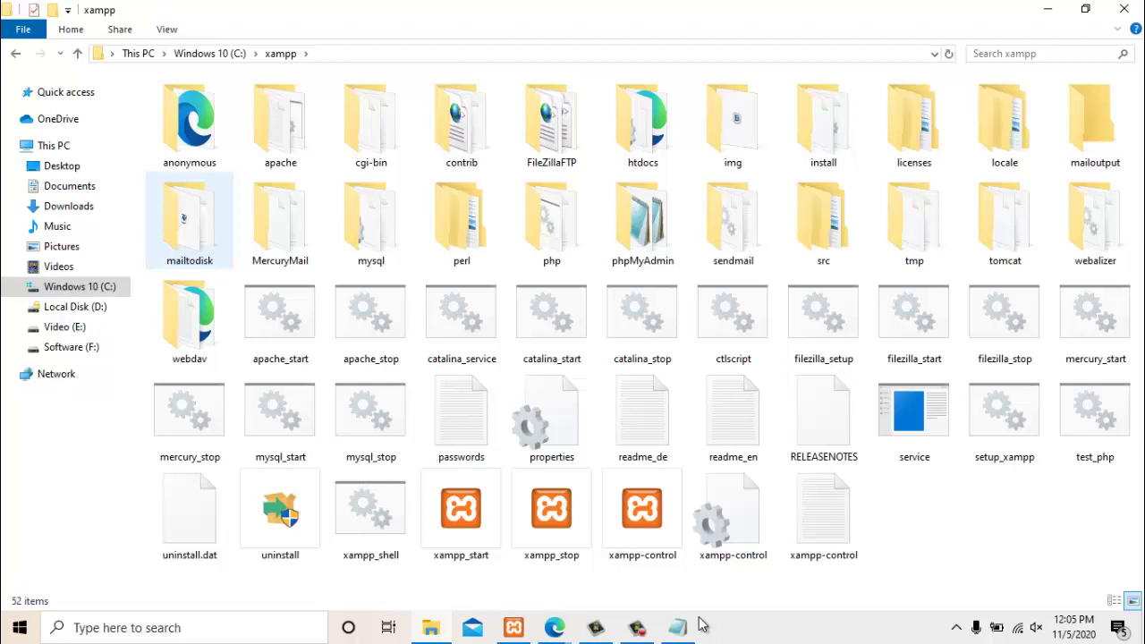
Go through htdocs, ledp and wp-content to open the site's themes folder
{"action": "double_click", "coordinate": [642, 125]}
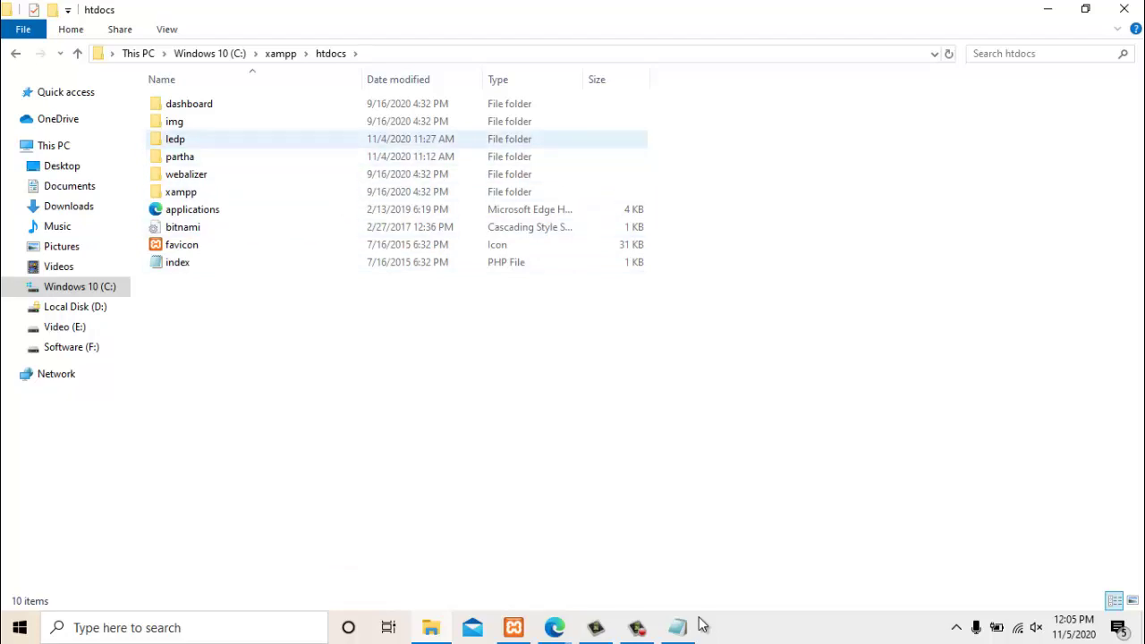
{"action": "double_click", "coordinate": [215, 139]}
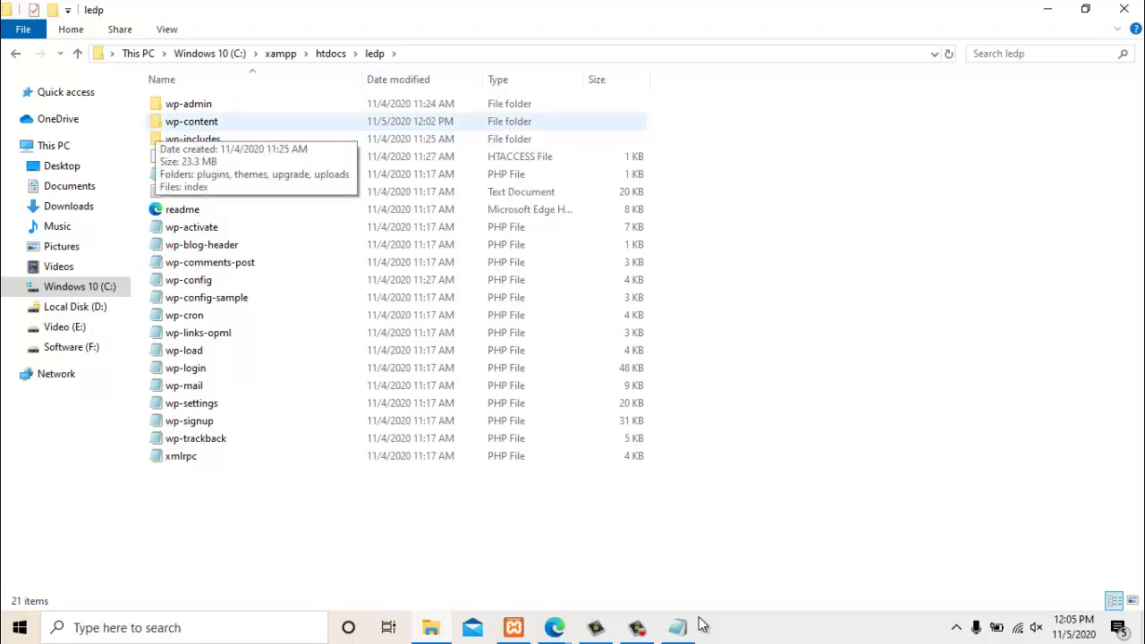
{"action": "double_click", "coordinate": [191, 122]}
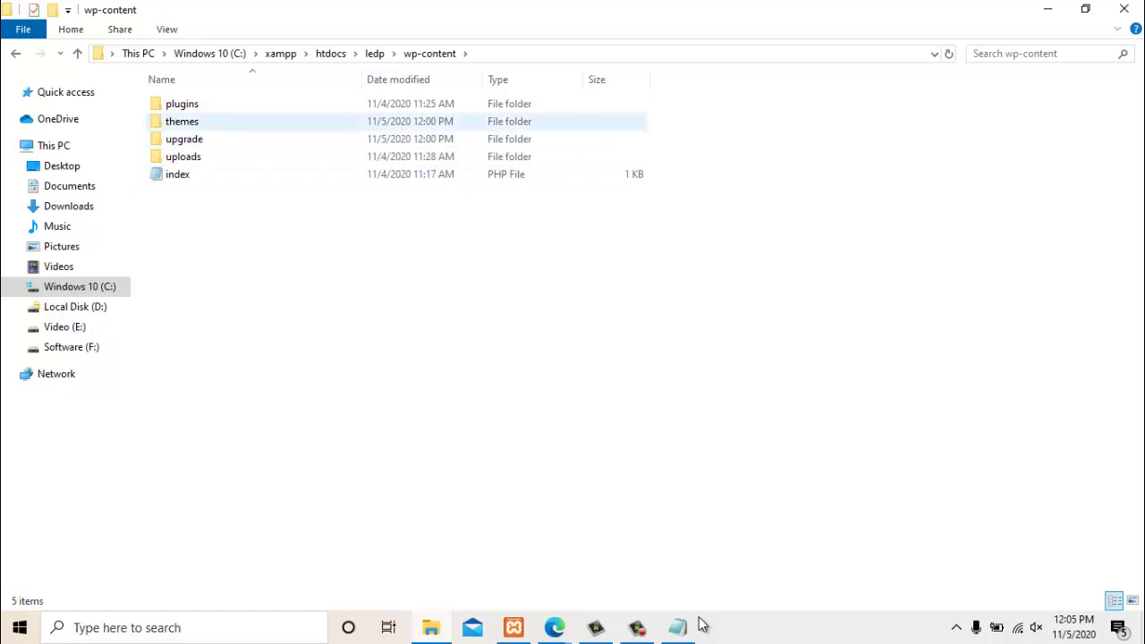
{"action": "left_click", "coordinate": [183, 122]}
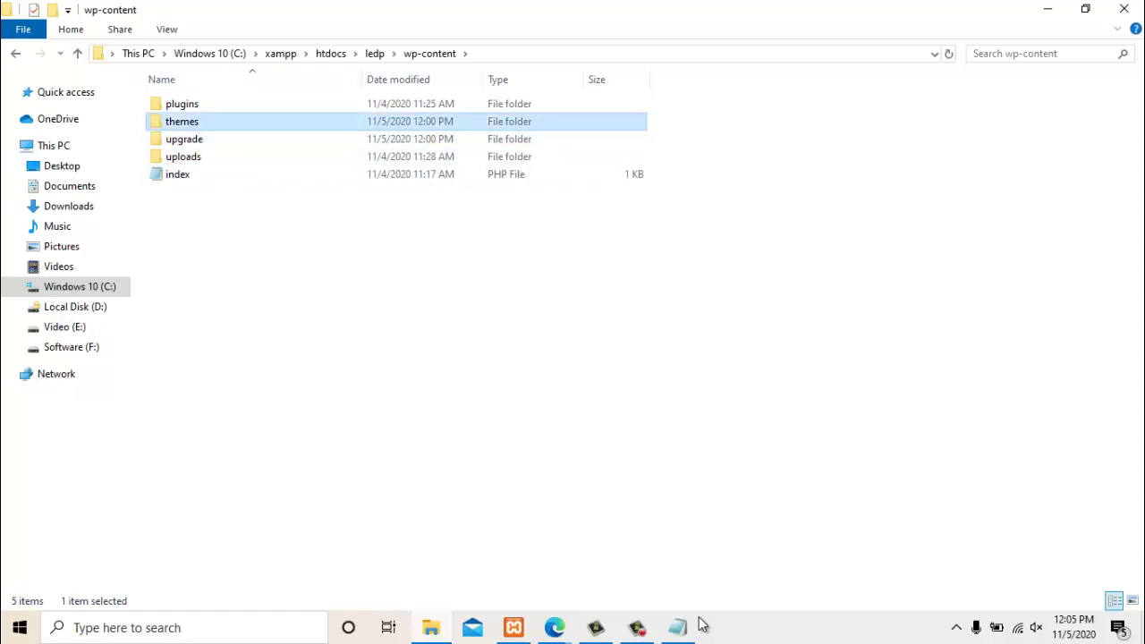
{"action": "double_click", "coordinate": [183, 122]}
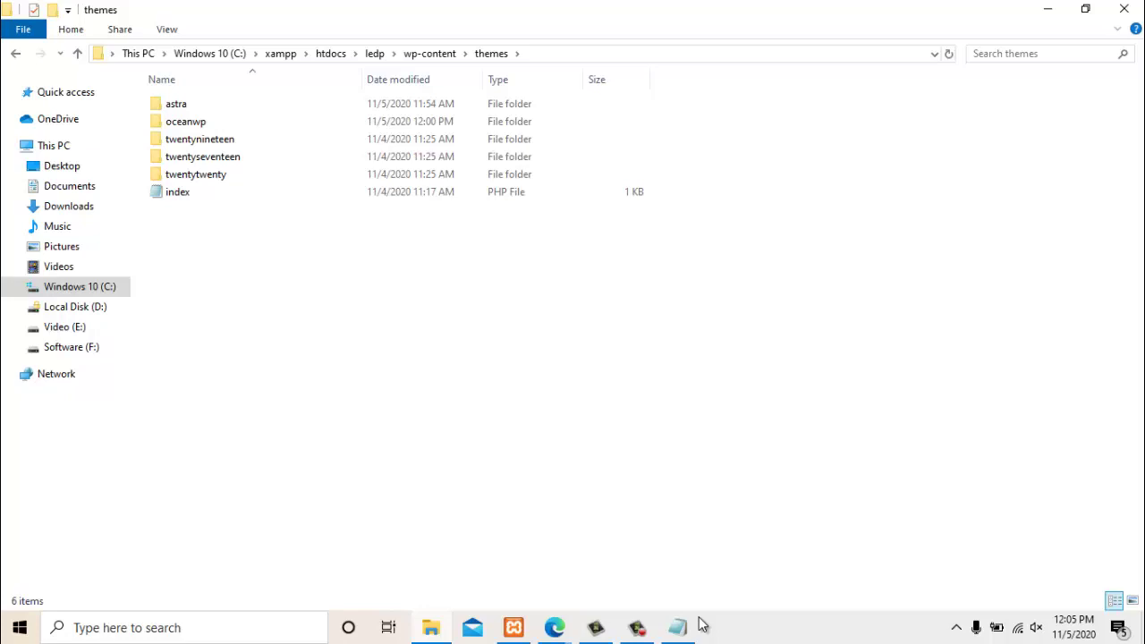
Reduce the File Explorer window's size, look inside the twentytwenty theme folder and return to the themes folder
{"action": "key", "text": "super+Down"}
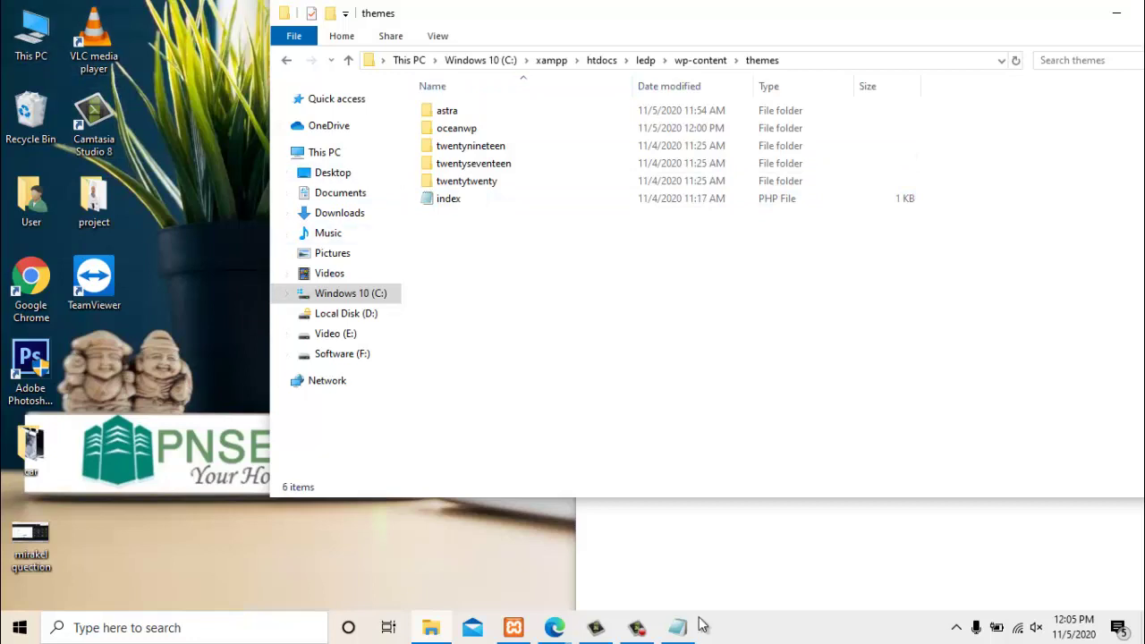
{"action": "key", "text": "Up"}
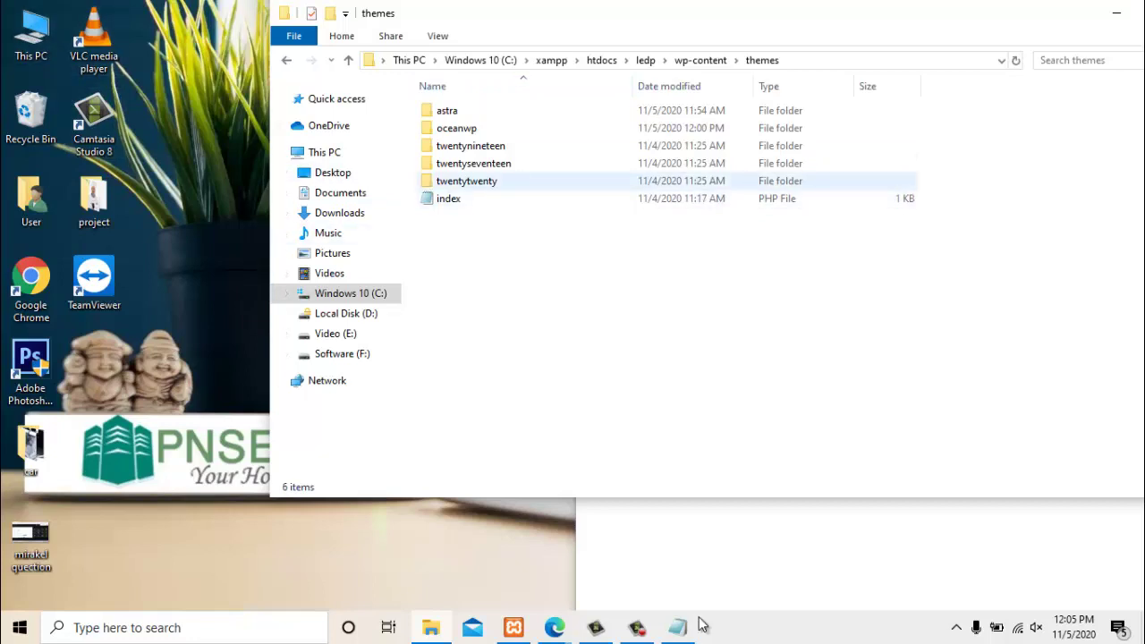
{"action": "key", "text": "Return"}
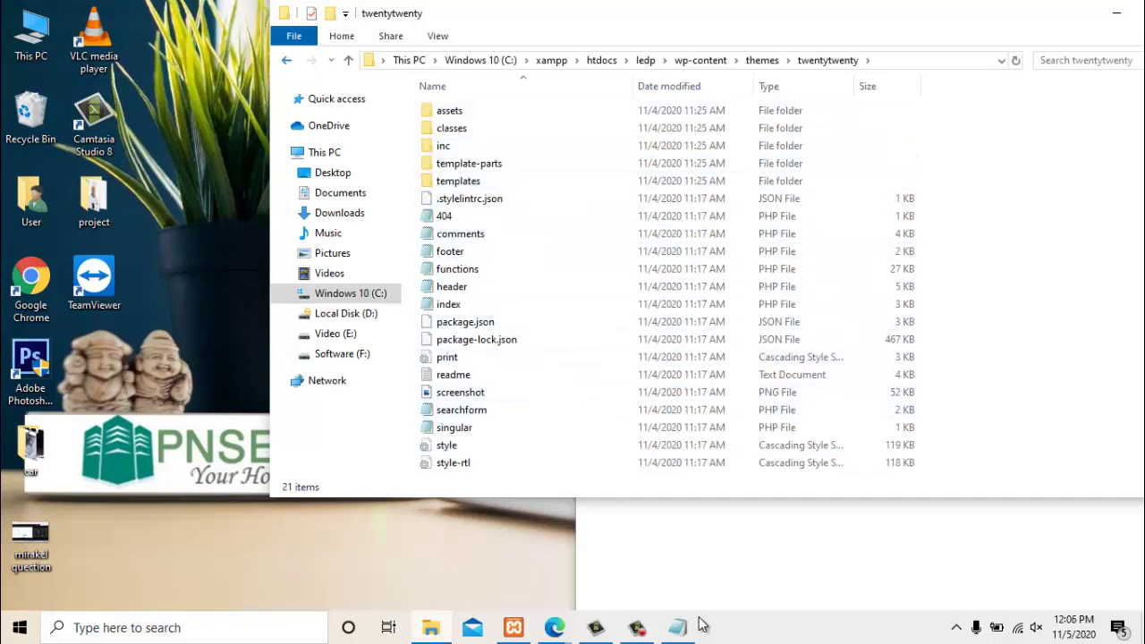
{"action": "key", "text": "BackSpace"}
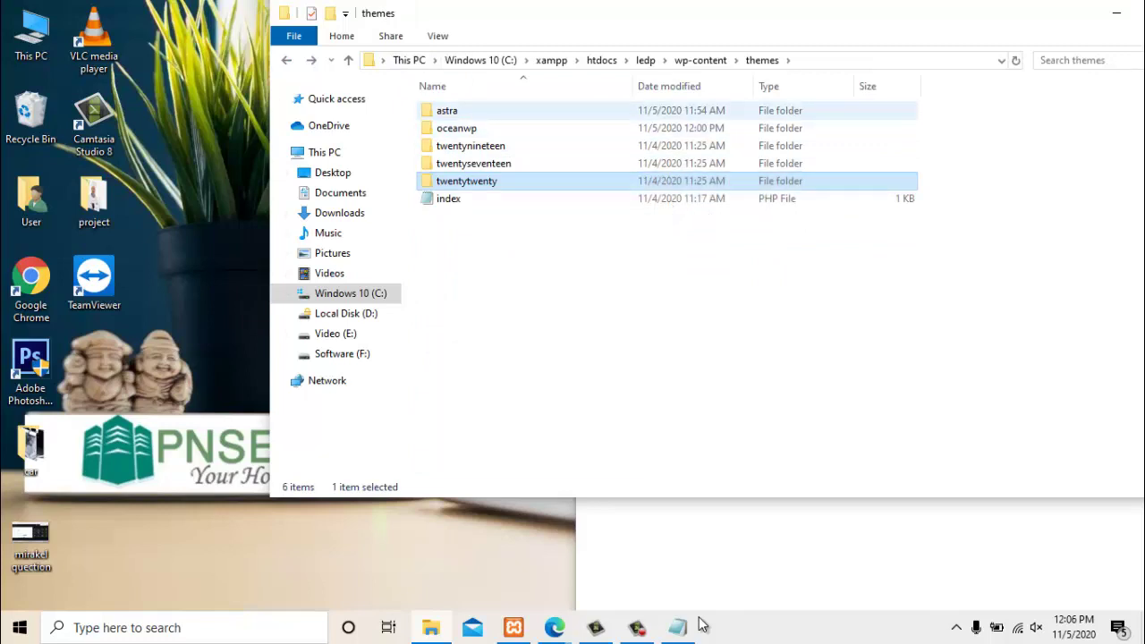
Look inside the astra theme folder and return to the themes folder
{"action": "key", "text": "Home"}
{"action": "key", "text": "Return"}
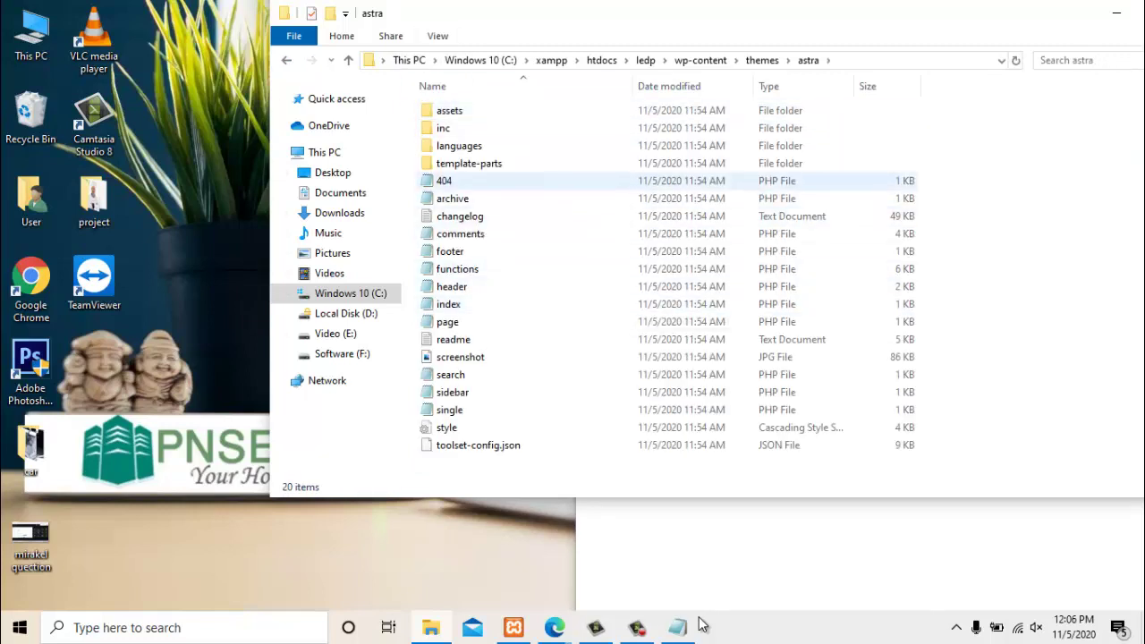
{"action": "key", "text": "BackSpace"}
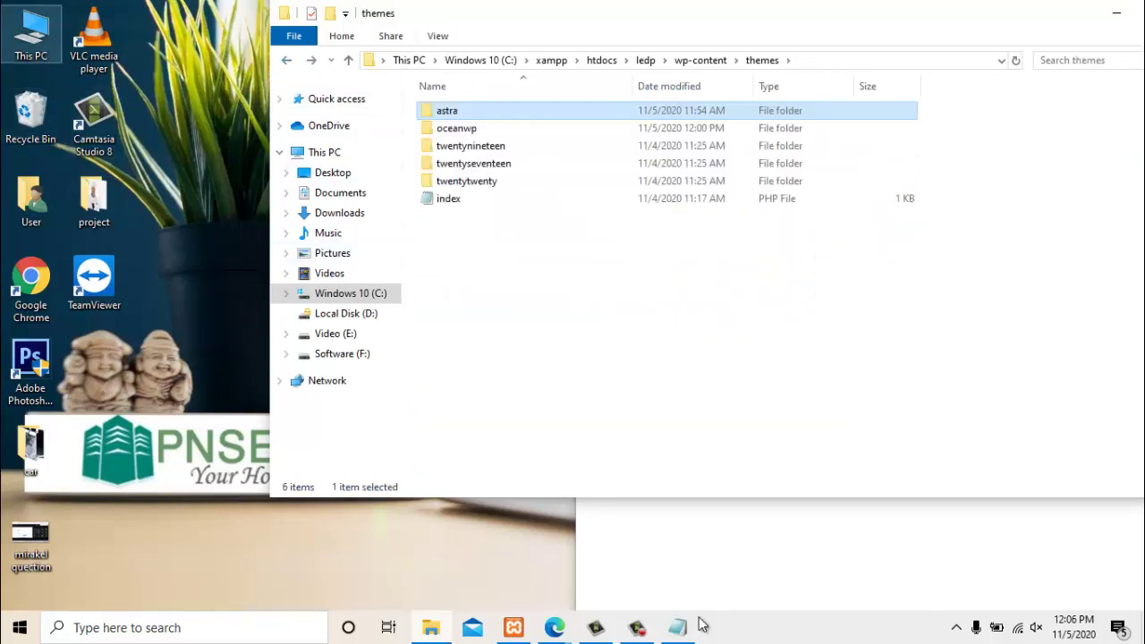
Open a second File Explorer window and go to the Downloads folder
{"action": "key", "text": "super+e"}
{"action": "key", "text": "alt+f"}
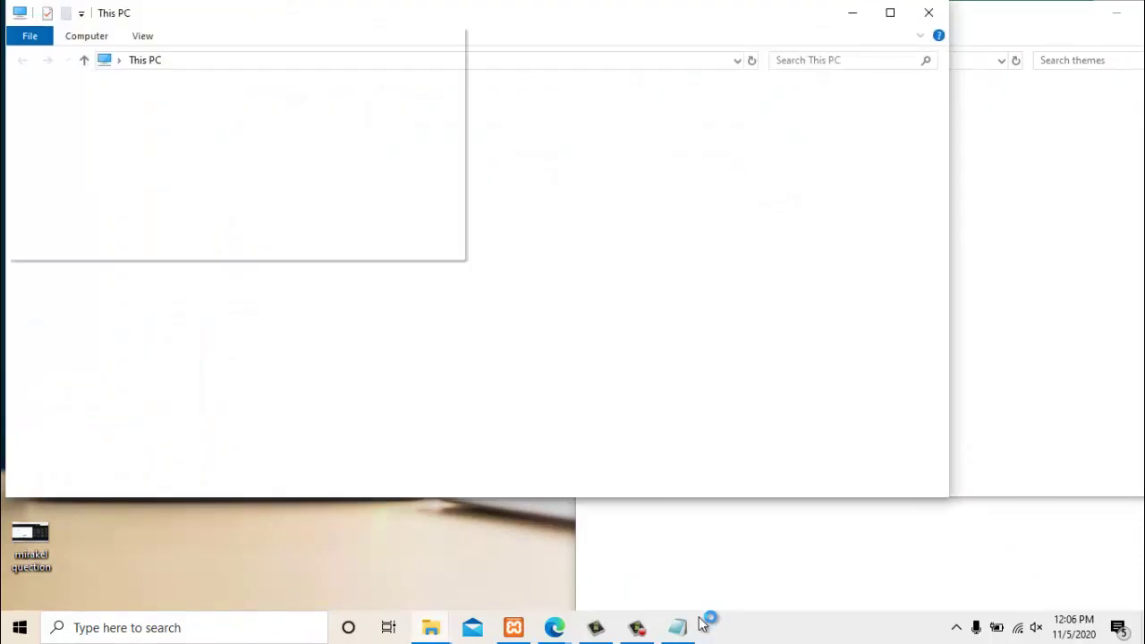
{"action": "key", "text": "Escape"}
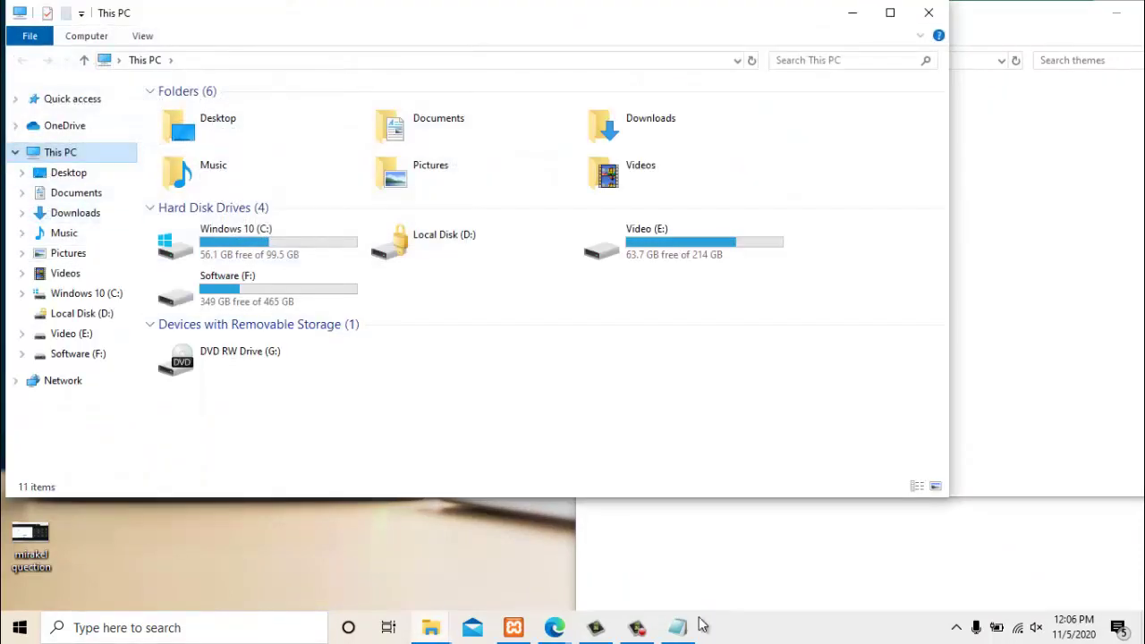
{"action": "left_click", "coordinate": [75, 213]}
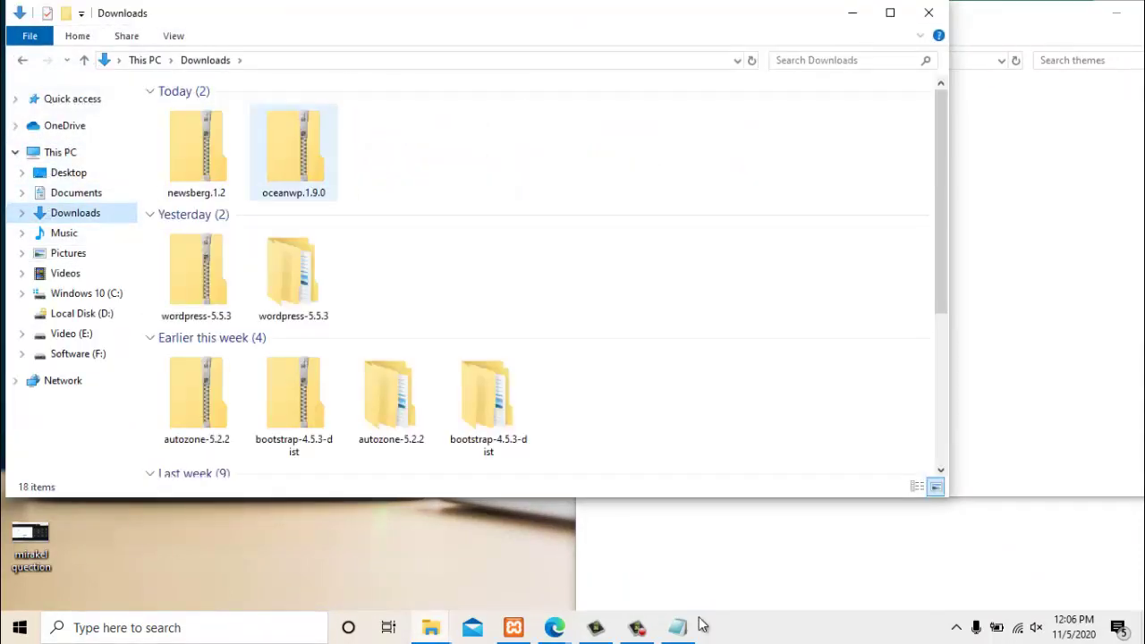
Copy the newsberg.1.2 zip archive and move the Downloads window down to uncover the themes folder
{"action": "left_click", "coordinate": [196, 148]}
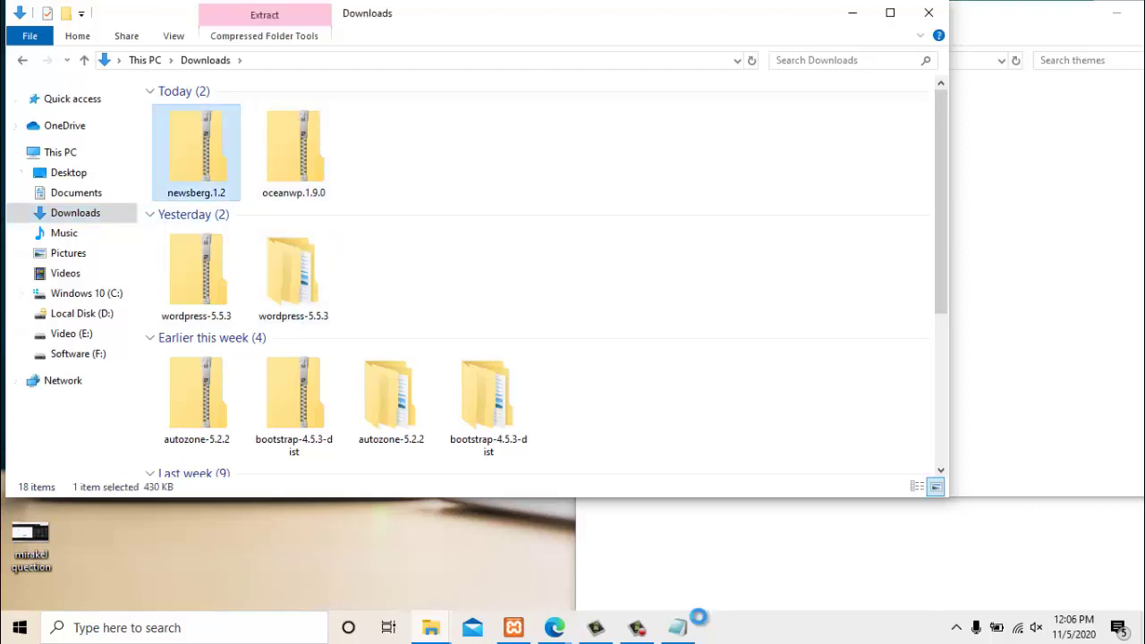
{"action": "right_click", "coordinate": [186, 145]}
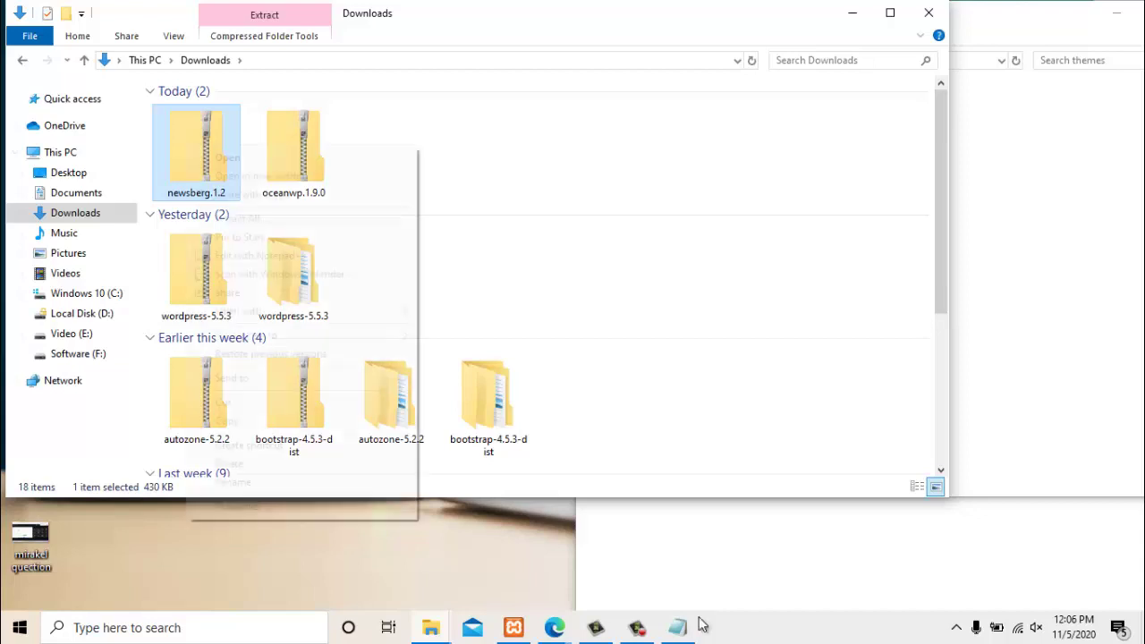
{"action": "left_click", "coordinate": [227, 422]}
{"action": "left_click_drag", "start_coordinate": [698, 18], "coordinate": [705, 372]}
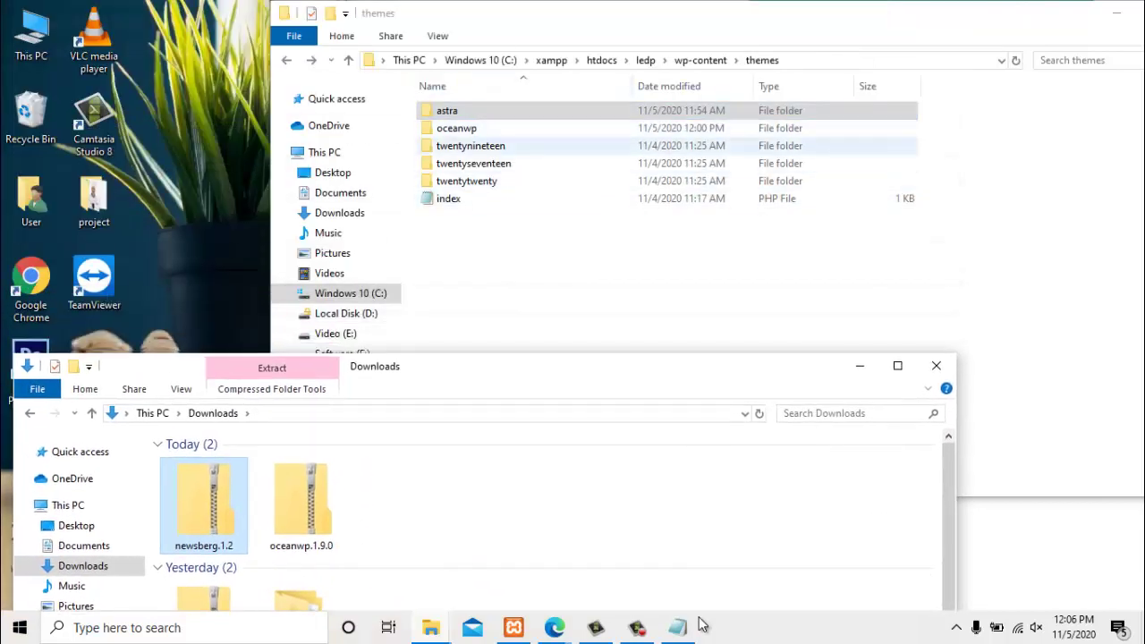
Maximize the Downloads window, extract the newsberg.1.2 archive to Downloads\newsberg.1.2 and close the window showing the extracted files
{"action": "key", "text": "super+Up"}
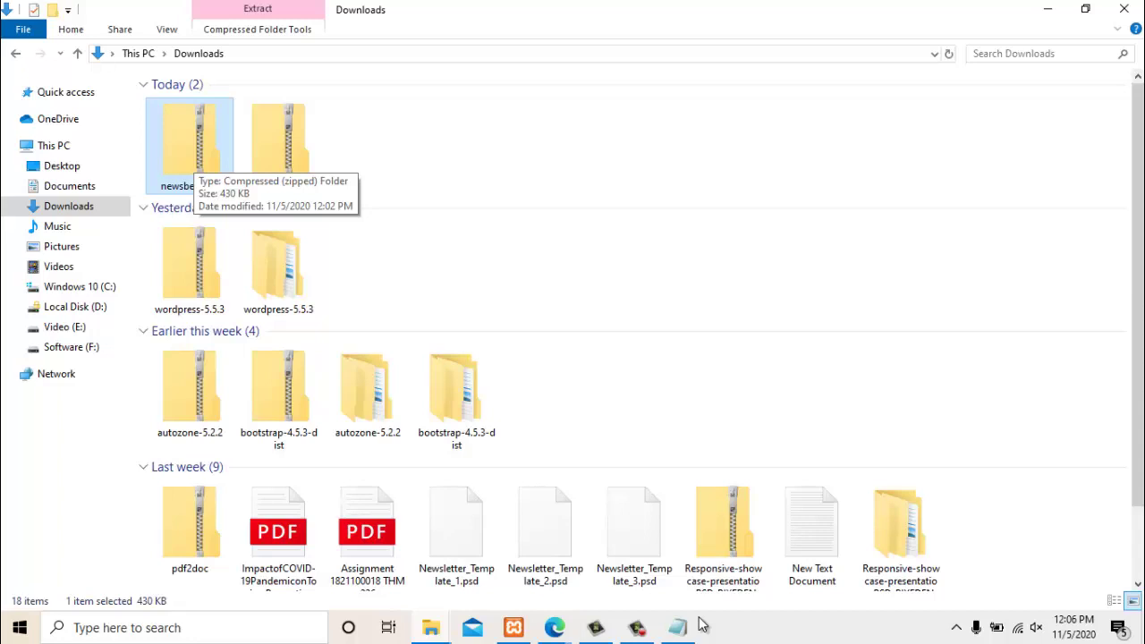
{"action": "right_click", "coordinate": [192, 158]}
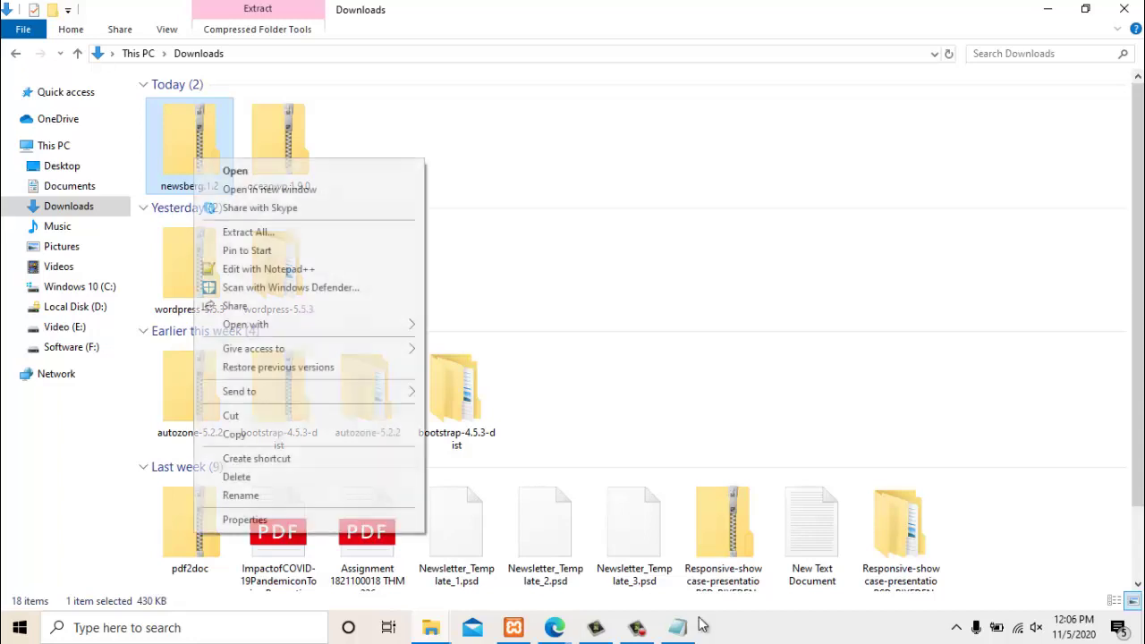
{"action": "key", "text": "Return"}
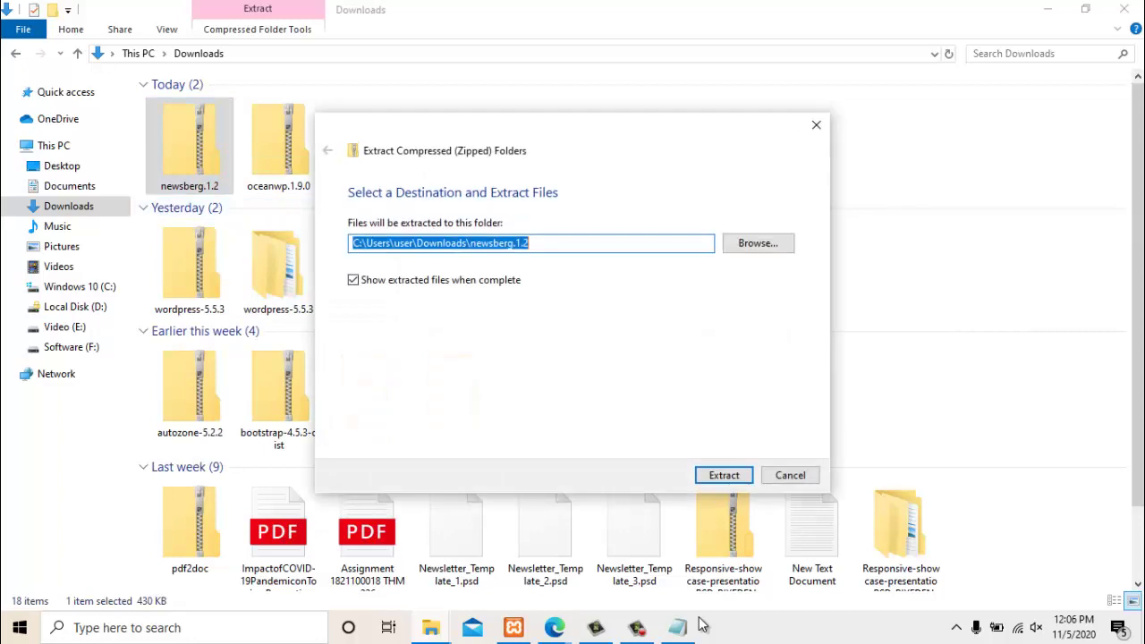
{"action": "key", "text": "Return"}
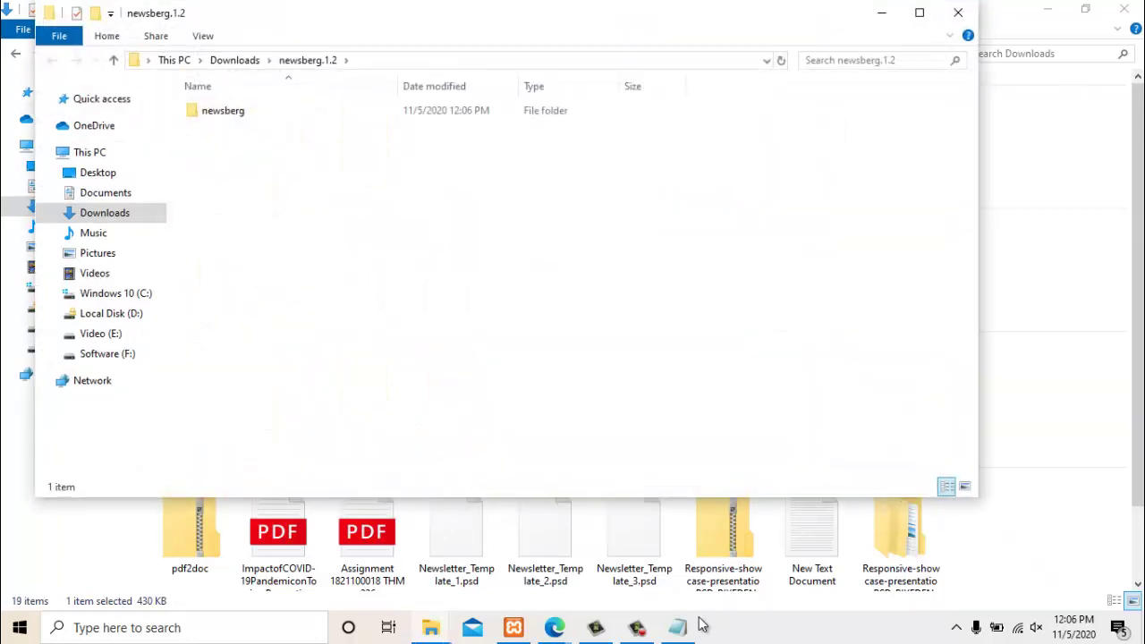
{"action": "left_click", "coordinate": [958, 12]}
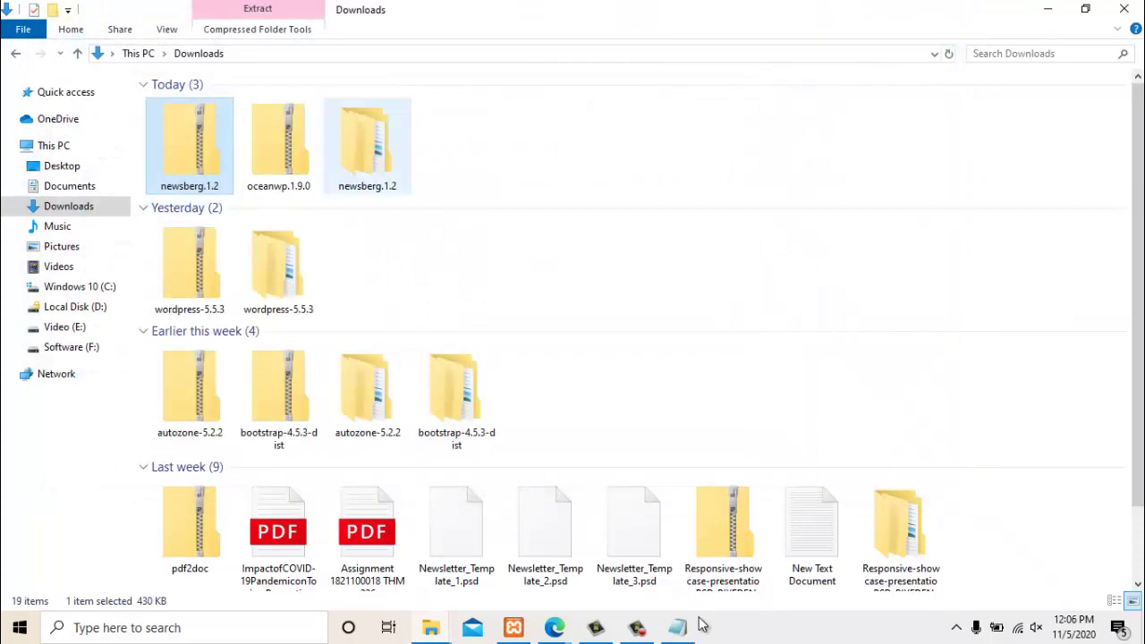
Examine the theme files in the extracted newsberg.1.2 folder's newsberg subfolder and return to Downloads
{"action": "double_click", "coordinate": [367, 147]}
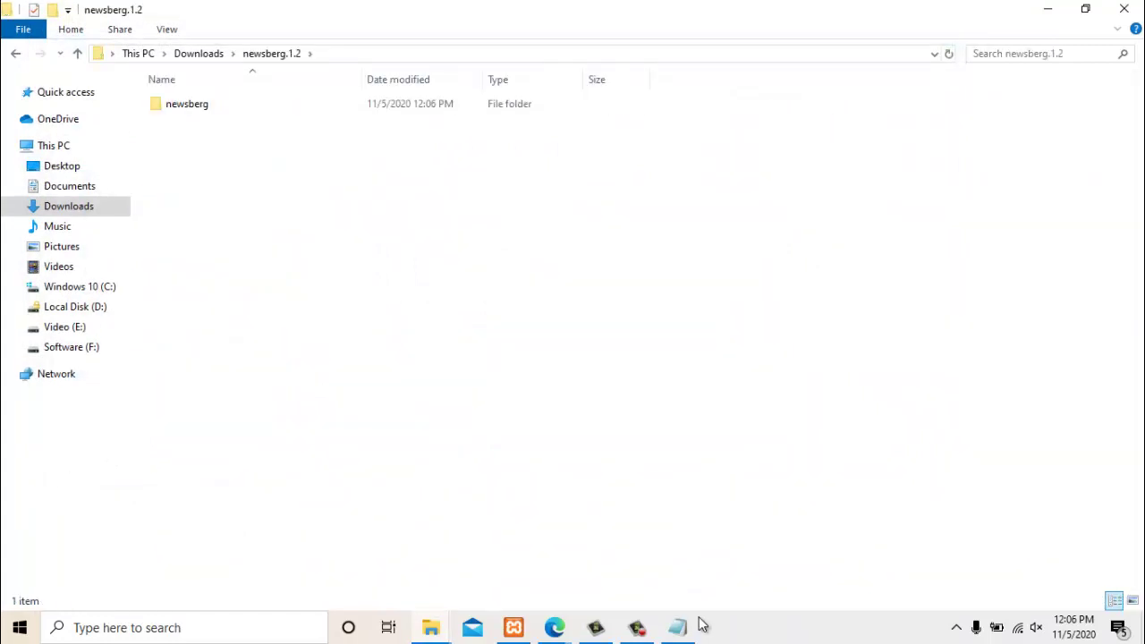
{"action": "double_click", "coordinate": [187, 103]}
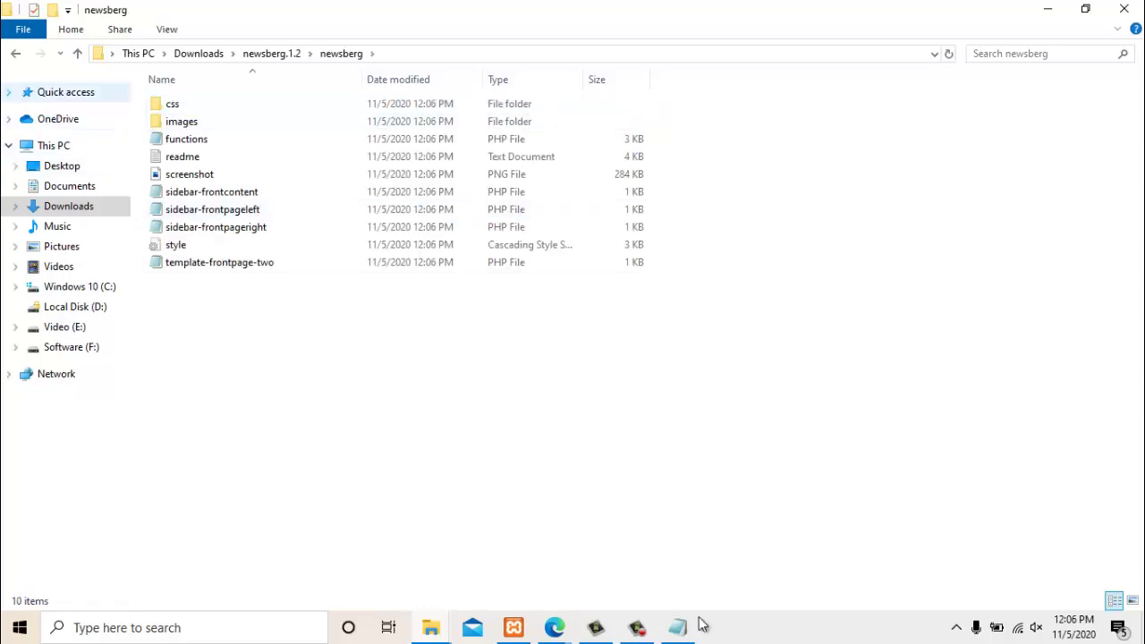
{"action": "left_click", "coordinate": [15, 54]}
{"action": "left_click", "coordinate": [15, 54]}
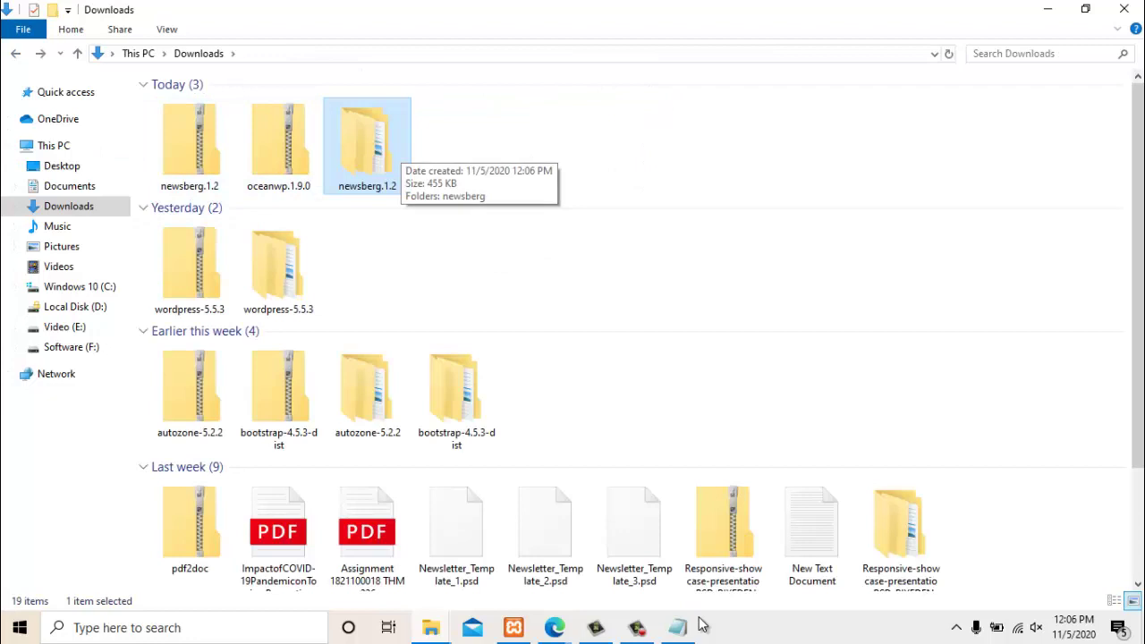
Open the extracted newsberg.1.2 folder beside the themes folder and compare it with the contents of the oceanwp theme folder
{"action": "double_click", "coordinate": [376, 143]}
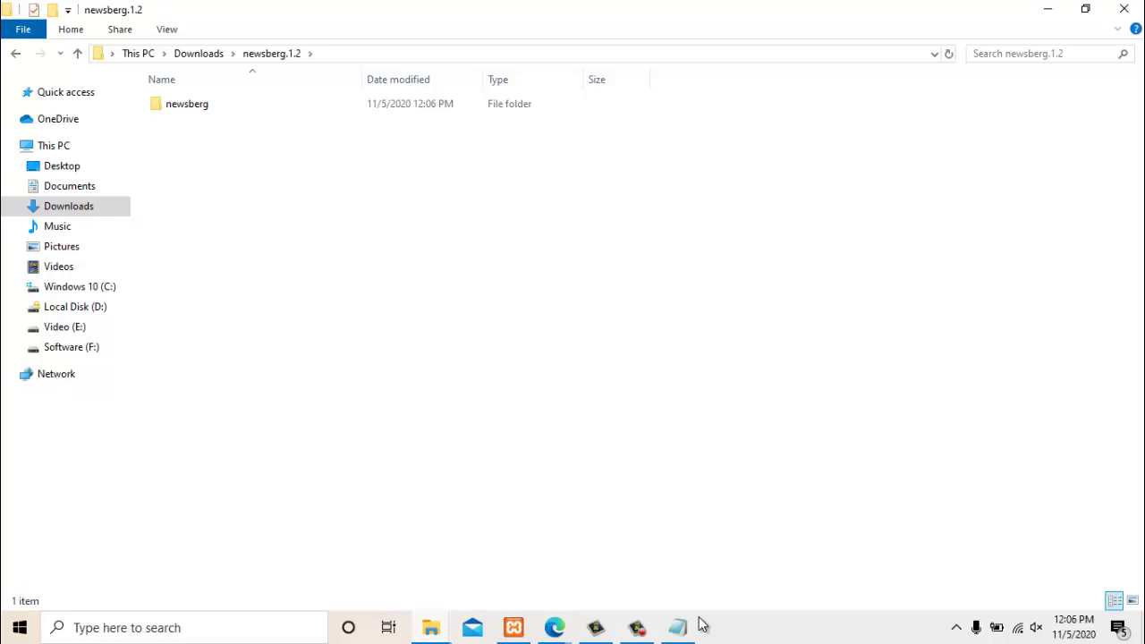
{"action": "left_click_drag", "start_coordinate": [631, 9], "coordinate": [653, 389]}
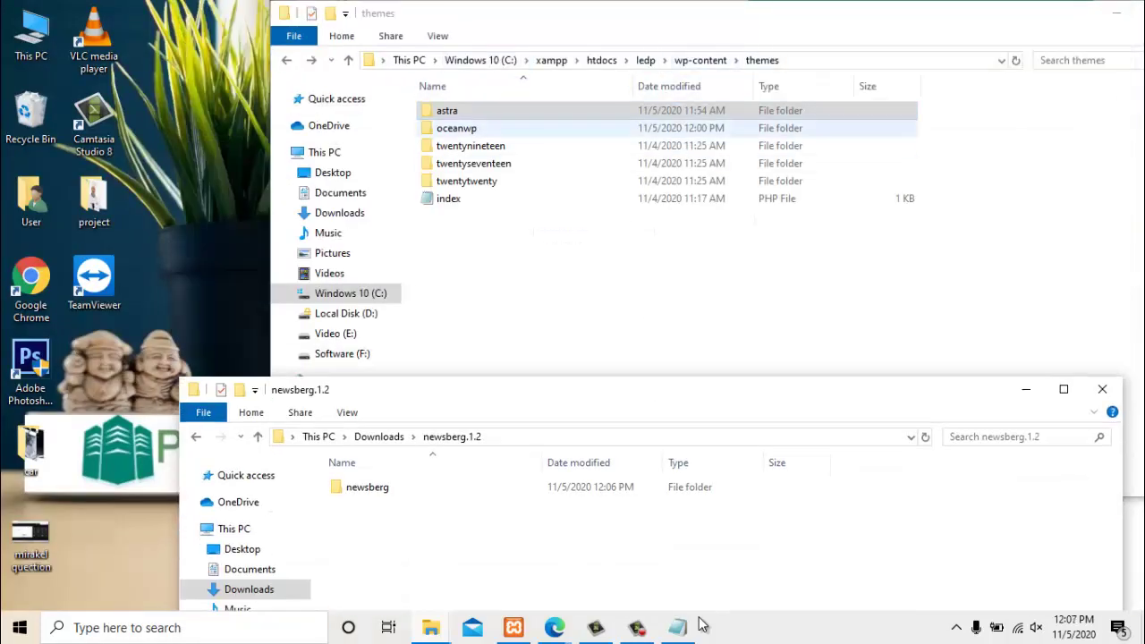
{"action": "double_click", "coordinate": [458, 128]}
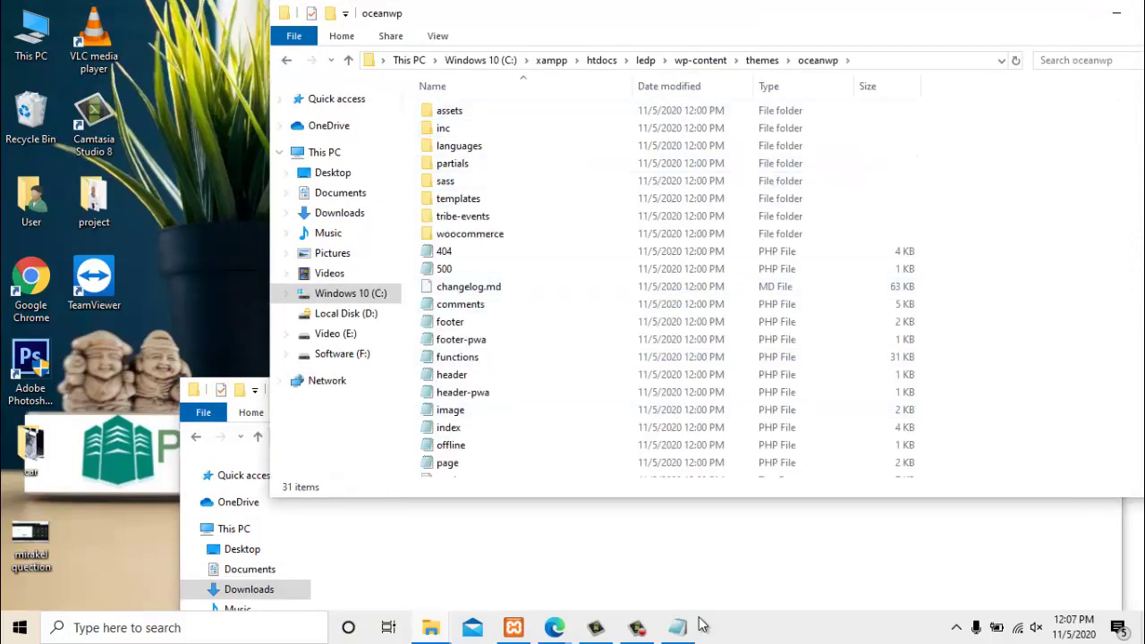
{"action": "left_click", "coordinate": [286, 60]}
Switch back to the newsberg.1.2 window, maximize it, review the folder nesting down to the newsberg theme files and return to Downloads
{"action": "key", "text": "alt+Tab"}
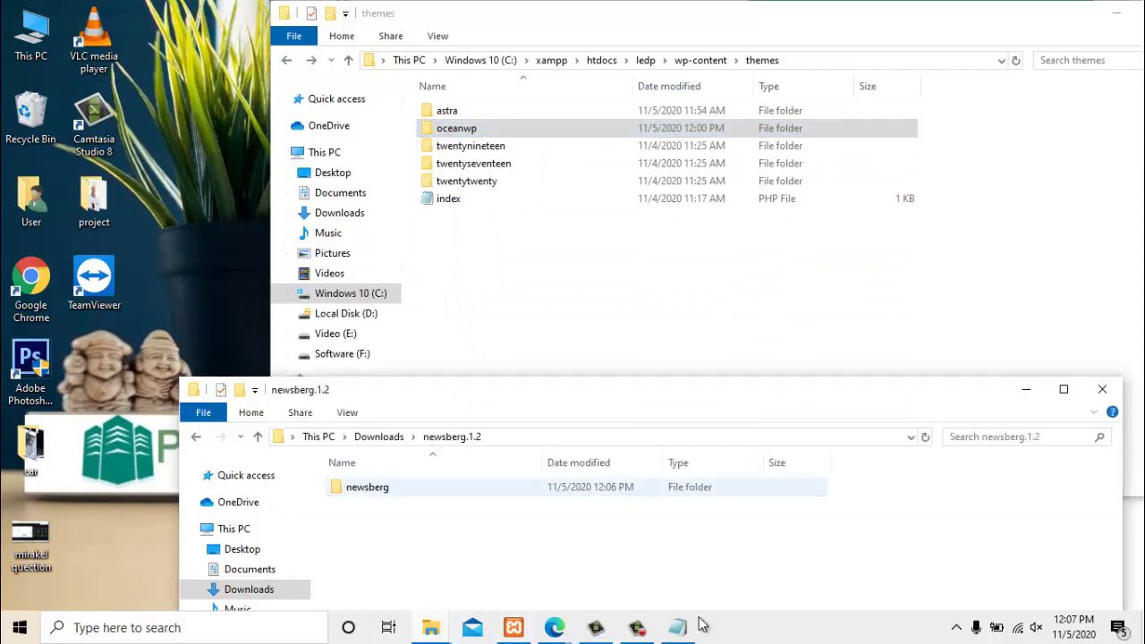
{"action": "key", "text": "super+Up"}
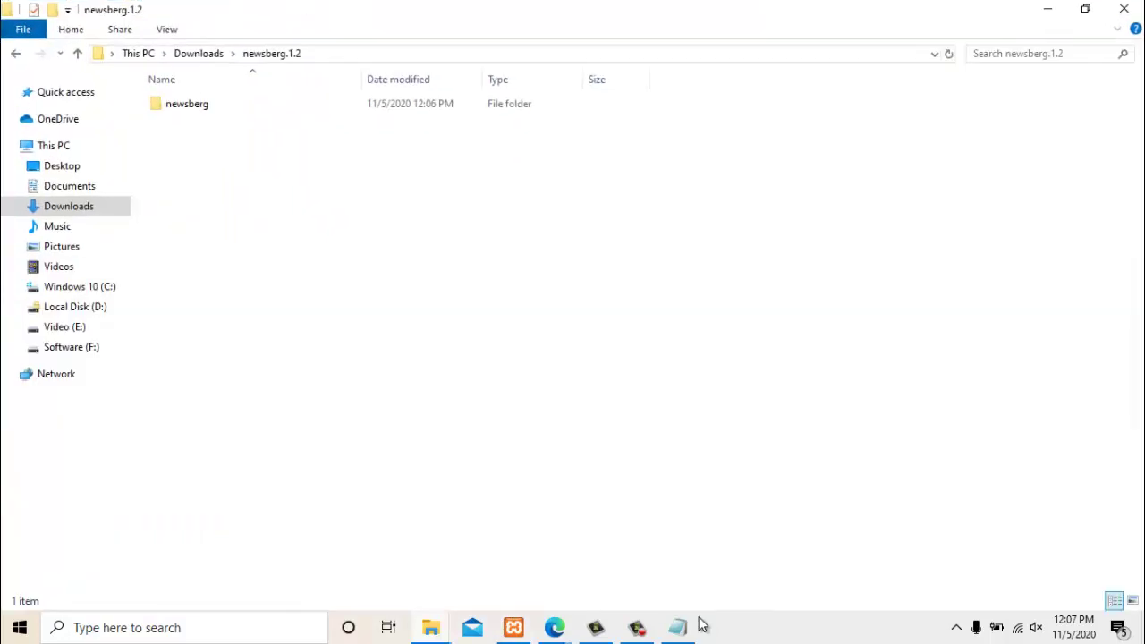
{"action": "key", "text": "alt+Up"}
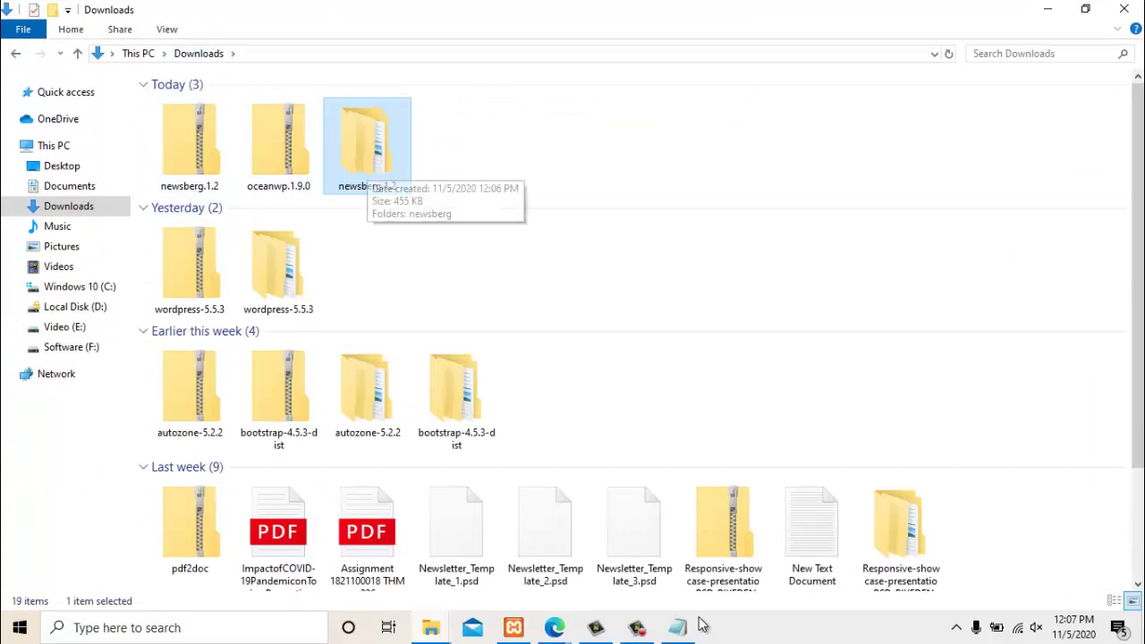
{"action": "key", "text": "Return"}
{"action": "key", "text": "Down"}
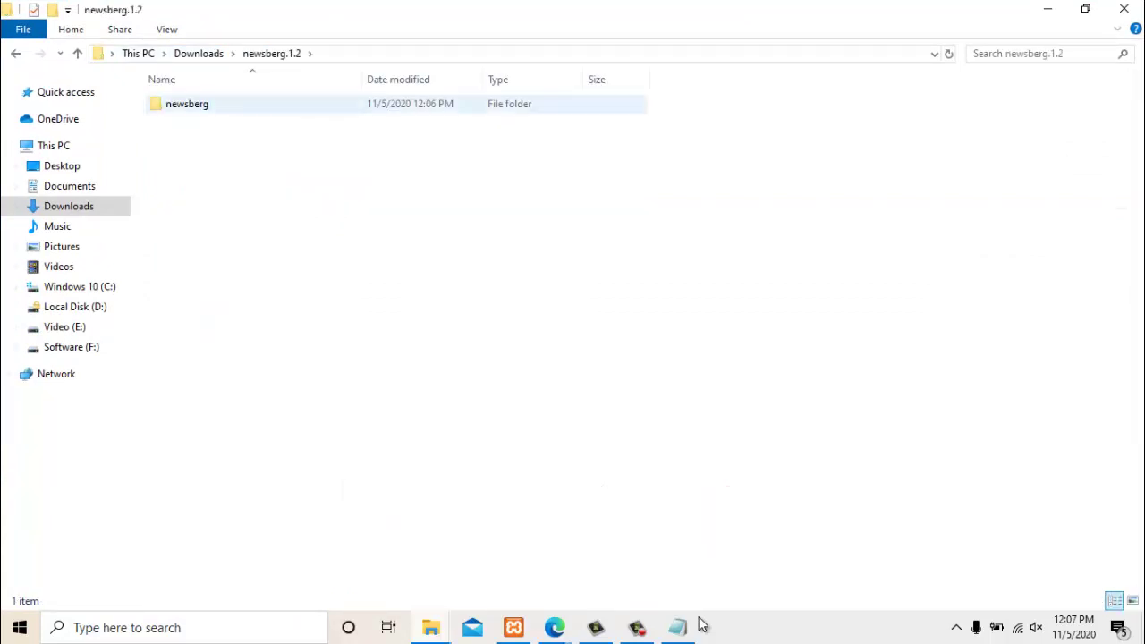
{"action": "key", "text": "Return"}
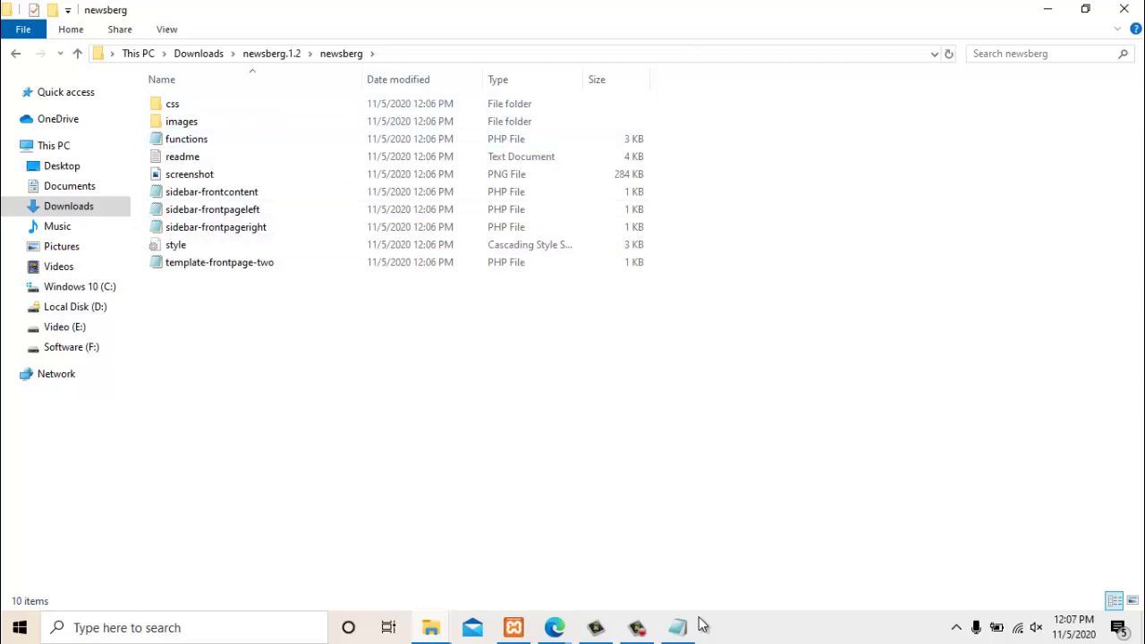
{"action": "key", "text": "alt+Left"}
{"action": "key", "text": "alt+Left"}
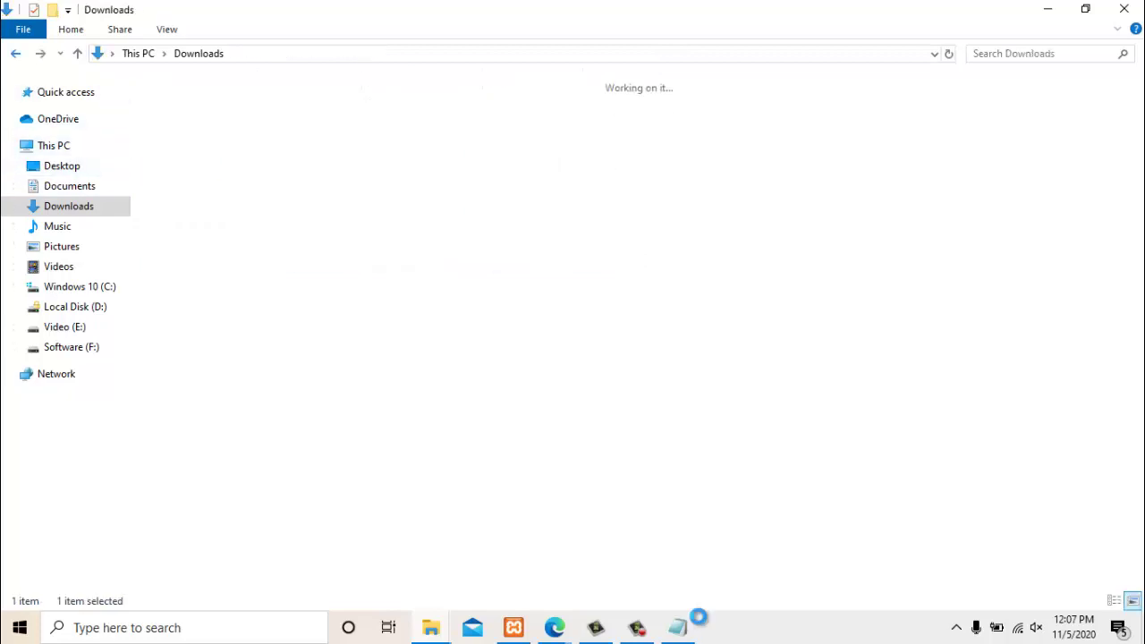
{"action": "key", "text": "Escape"}
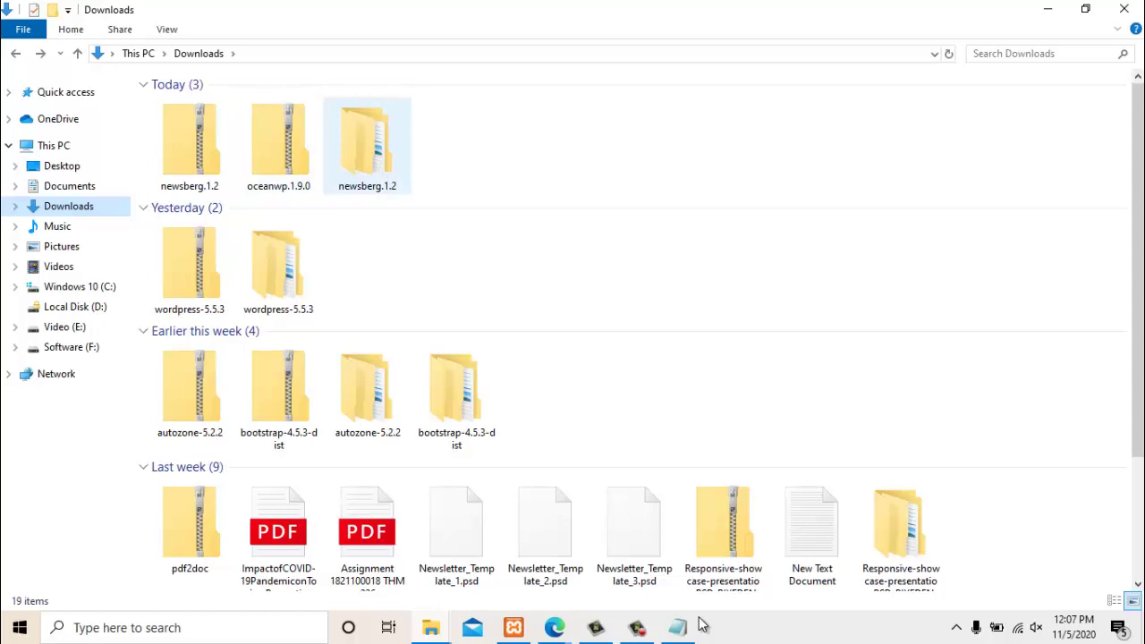
Reopen the extracted newsberg.1.2 folder, check inside its newsberg subfolder and go back up one level
{"action": "key", "text": "Return"}
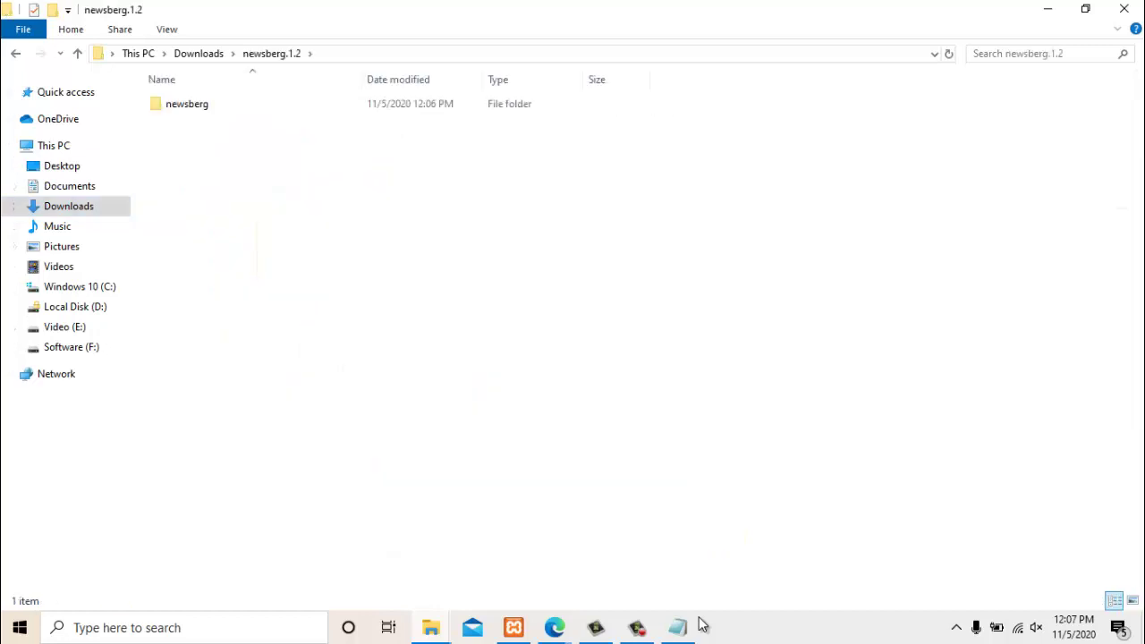
{"action": "key", "text": "Down"}
{"action": "key", "text": "Return"}
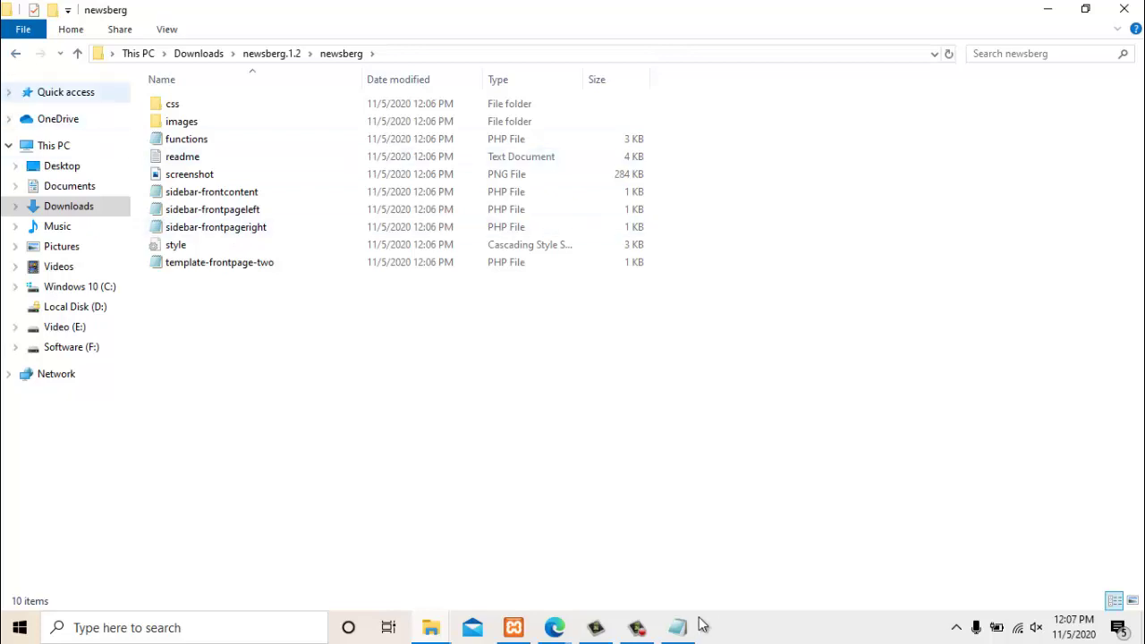
{"action": "key", "text": "BackSpace"}
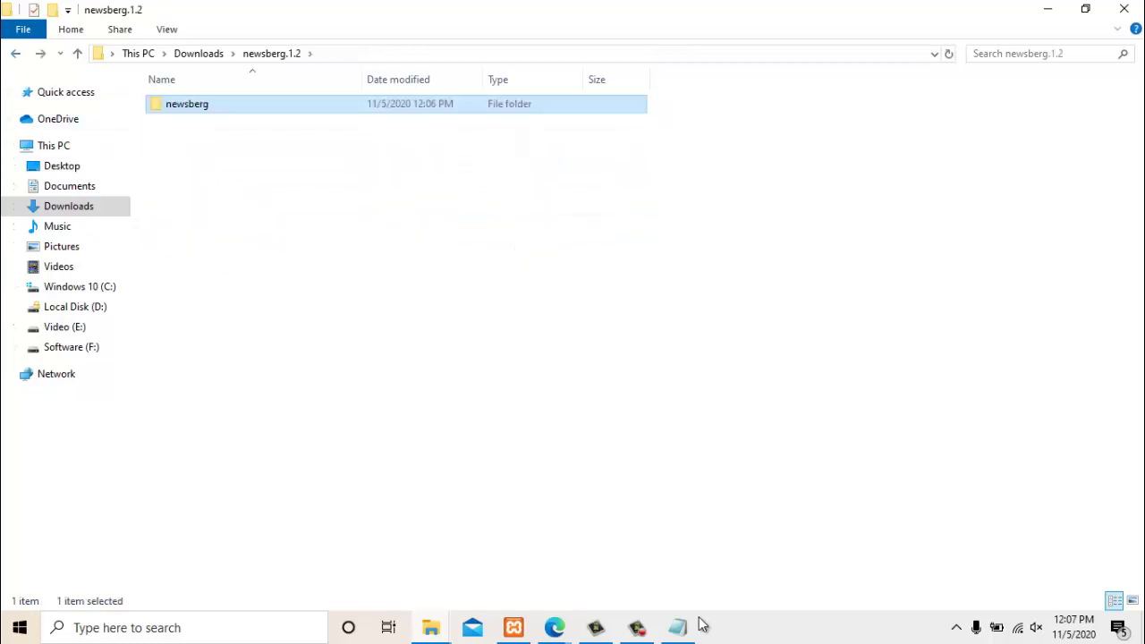
Cut the newsberg theme folder from the extracted newsberg.1.2 folder
{"action": "key", "text": "shift+F10"}
{"action": "key", "text": "Down"}
{"action": "key", "text": "Down"}
{"action": "key", "text": "Down"}
{"action": "key", "text": "Down"}
{"action": "key", "text": "Down"}
{"action": "key", "text": "Down"}
{"action": "key", "text": "Down"}
{"action": "key", "text": "Down"}
{"action": "key", "text": "Down"}
{"action": "key", "text": "Down"}
{"action": "key", "text": "Down"}
{"action": "key", "text": "Down"}
{"action": "key", "text": "Down"}
{"action": "key", "text": "Down"}
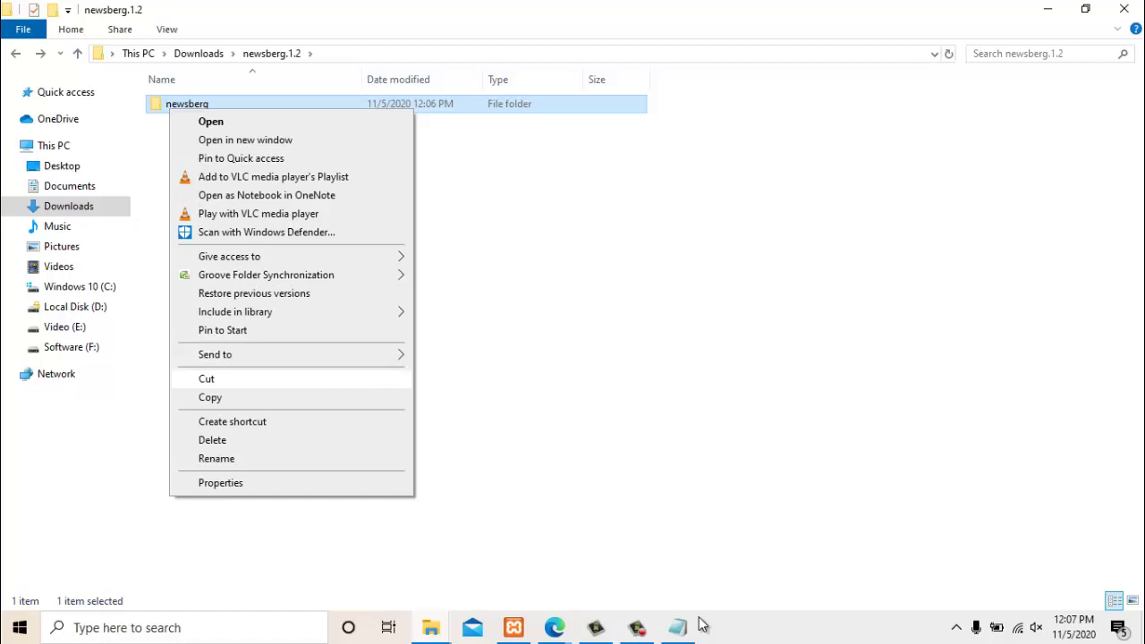
{"action": "key", "text": "Return"}
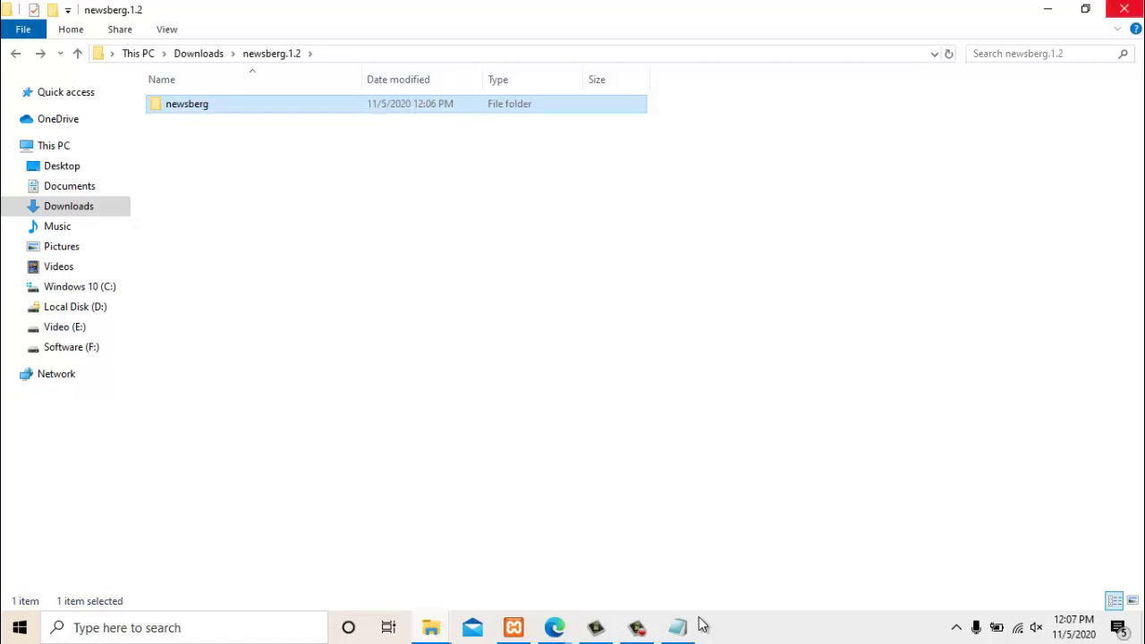
Close the newsberg.1.2 window and paste the newsberg folder into the site's wp-content themes folder
{"action": "key", "text": "alt+F4"}
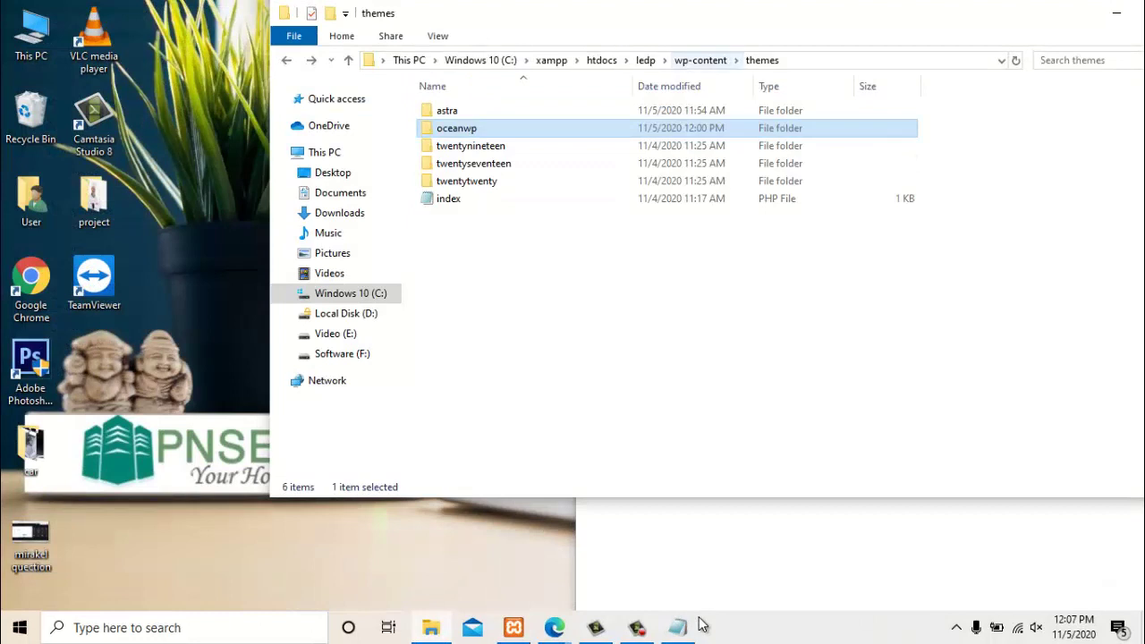
{"action": "key", "text": "Left"}
{"action": "left_click", "coordinate": [680, 296]}
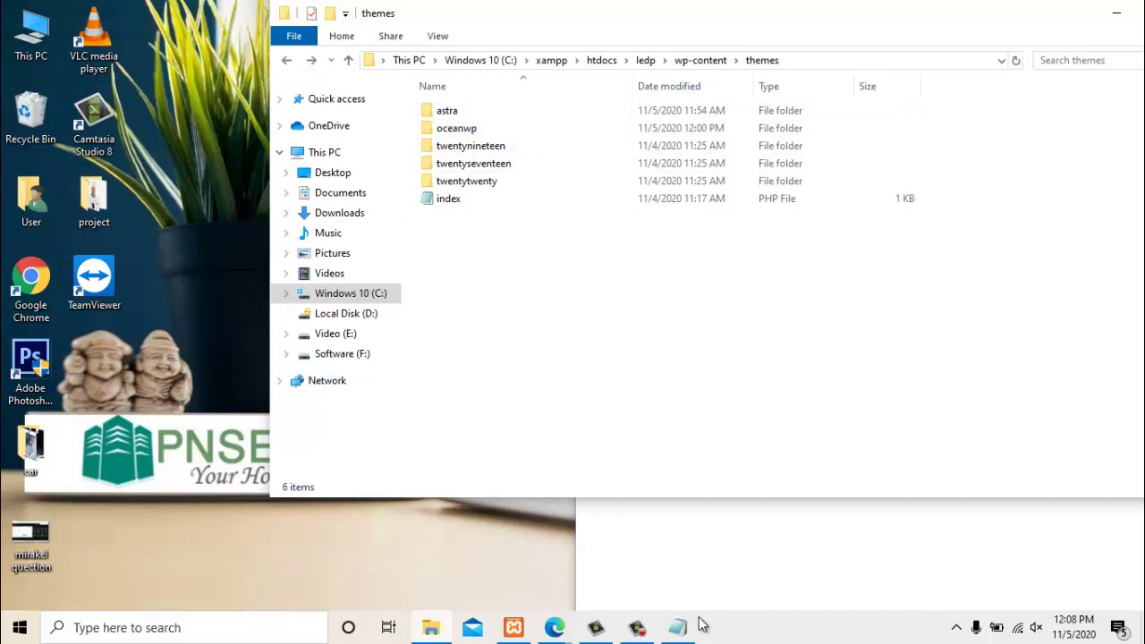
{"action": "right_click", "coordinate": [460, 328]}
{"action": "left_click", "coordinate": [500, 444]}
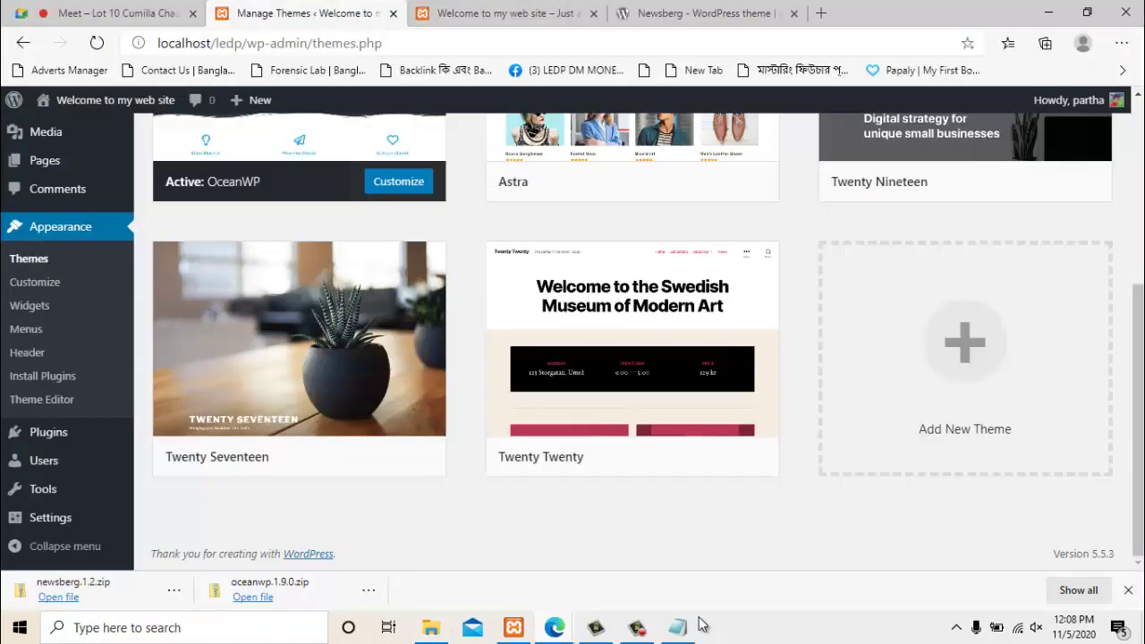
Switch to the local site's Manage Themes page in Edge and reload it to check the installed themes
{"action": "left_click", "coordinate": [702, 625]}
{"action": "key", "text": "F5"}
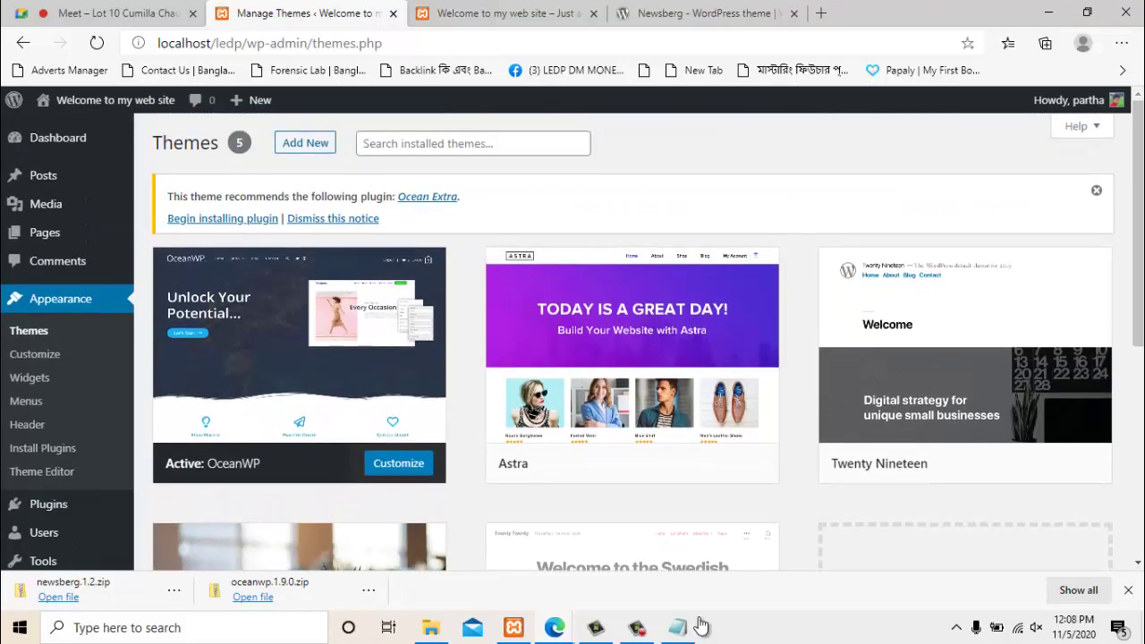
Find the Broken Themes section on the Manage Themes page and install Newsberg's missing parent theme, Newsup
{"action": "scroll", "coordinate": [701, 625], "scroll_direction": "down", "scroll_amount": 5}
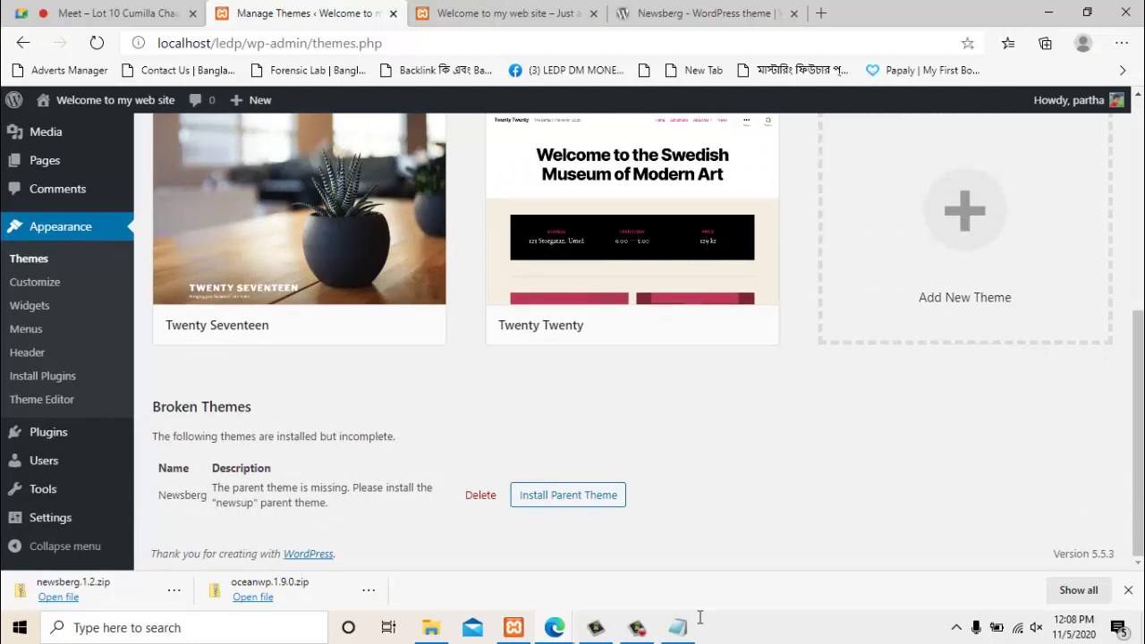
{"action": "left_click_drag", "start_coordinate": [153, 407], "coordinate": [252, 407]}
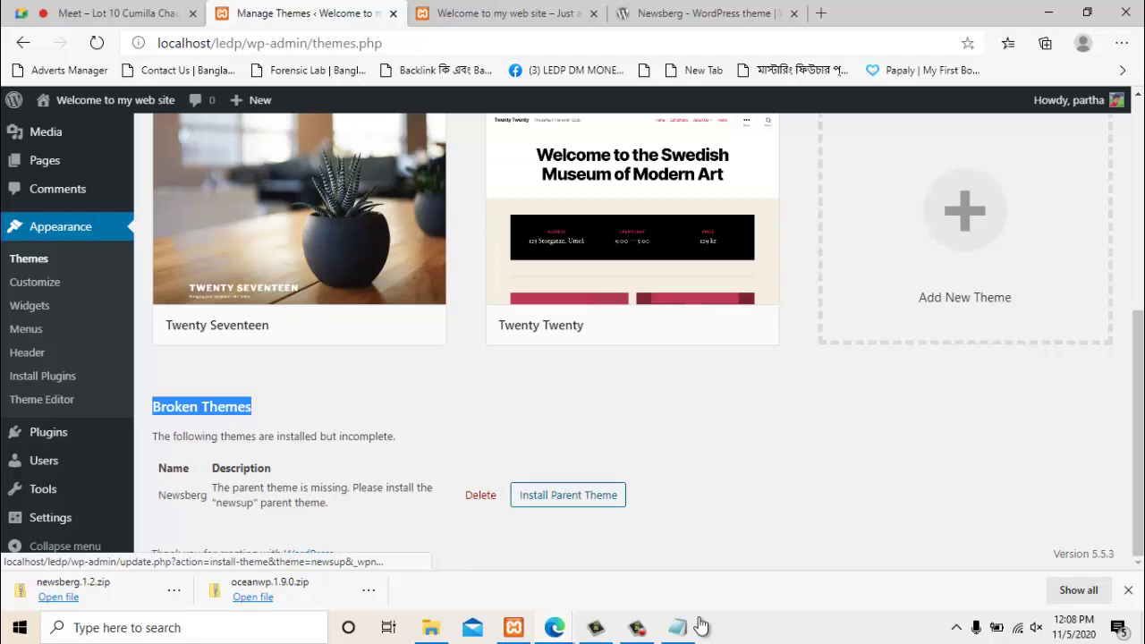
{"action": "key", "text": "Return"}
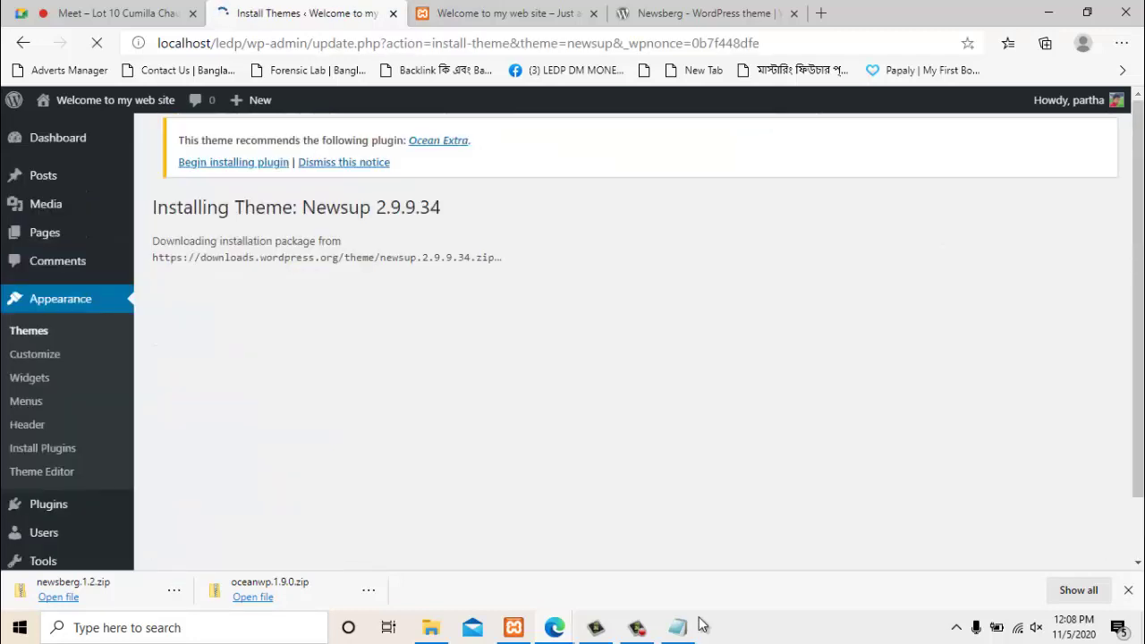
{"action": "key", "text": "Down"}
{"action": "key", "text": "Down"}
{"action": "key", "text": "Down"}
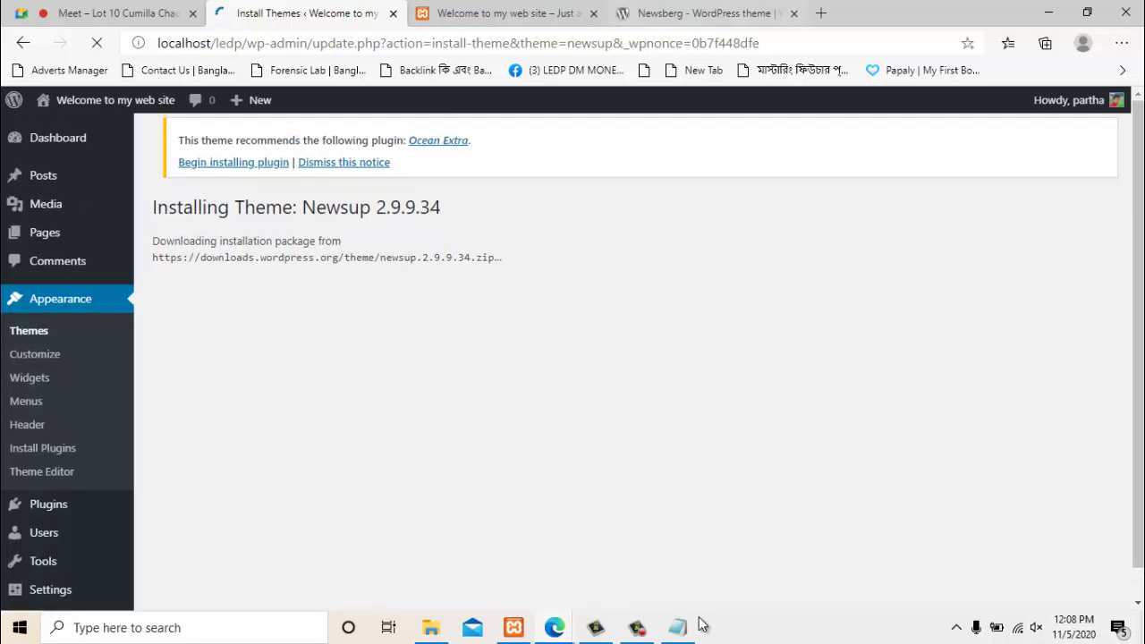
Check the wordpress.org Newsberg page, go back to the OceanWP theme page, and return to the Newsup installation page
{"action": "left_click", "coordinate": [703, 14]}
{"action": "scroll", "coordinate": [573, 358], "scroll_direction": "down", "scroll_amount": 1}
{"action": "scroll", "coordinate": [573, 358], "scroll_direction": "up", "scroll_amount": 4}
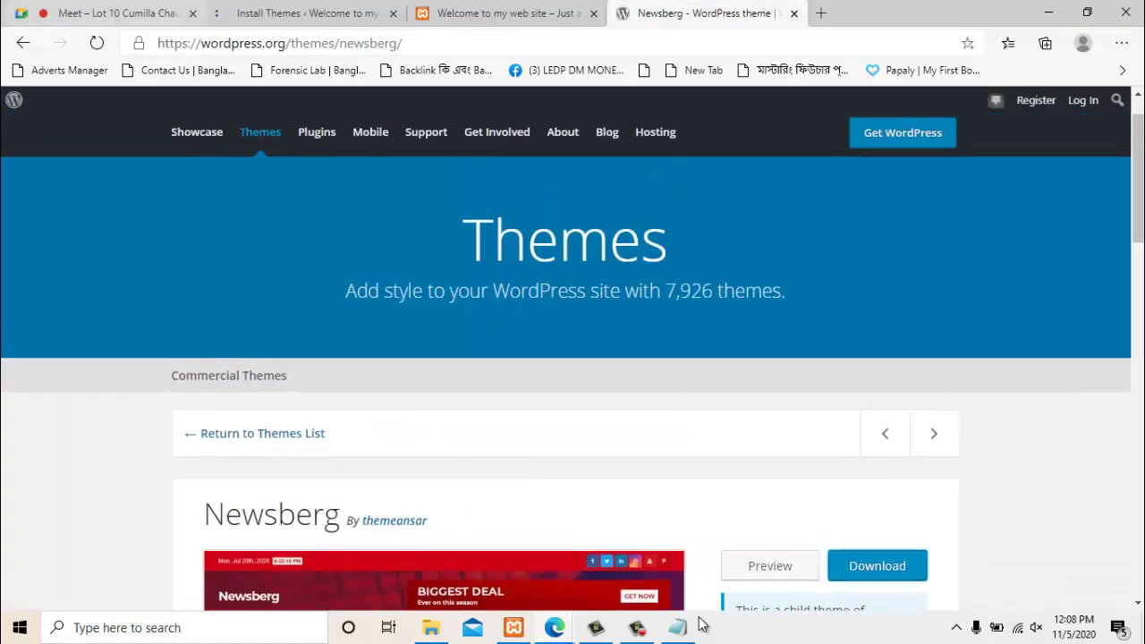
{"action": "left_click", "coordinate": [24, 42]}
{"action": "left_click", "coordinate": [23, 43]}
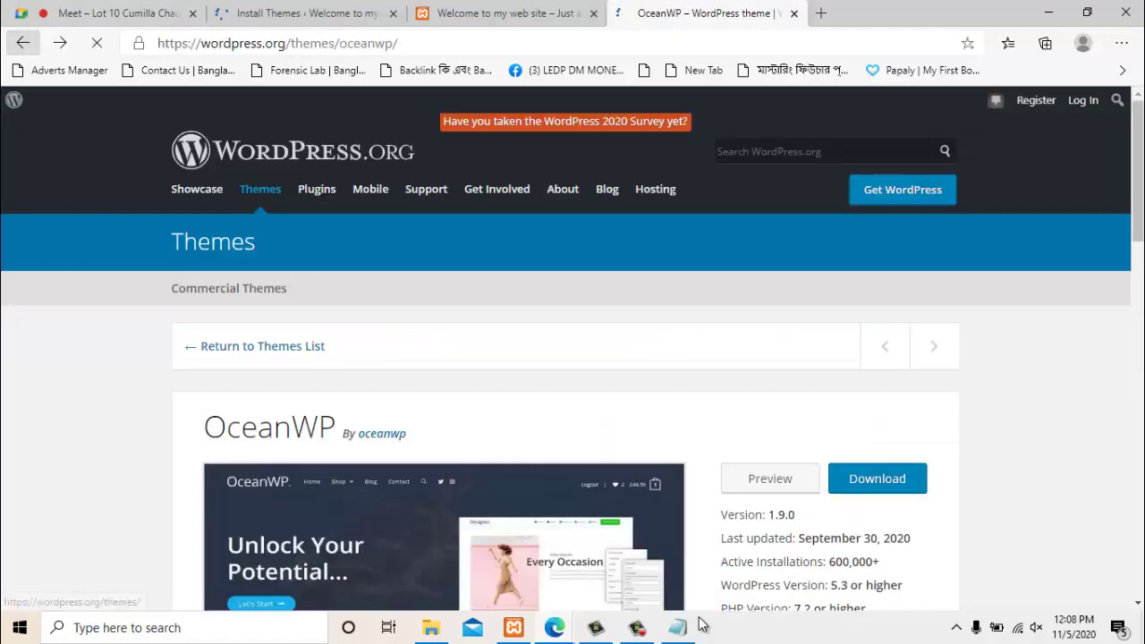
{"action": "scroll", "coordinate": [877, 465], "scroll_direction": "down", "scroll_amount": 1}
{"action": "scroll", "coordinate": [877, 465], "scroll_direction": "up", "scroll_amount": 1}
{"action": "left_click", "coordinate": [304, 12]}
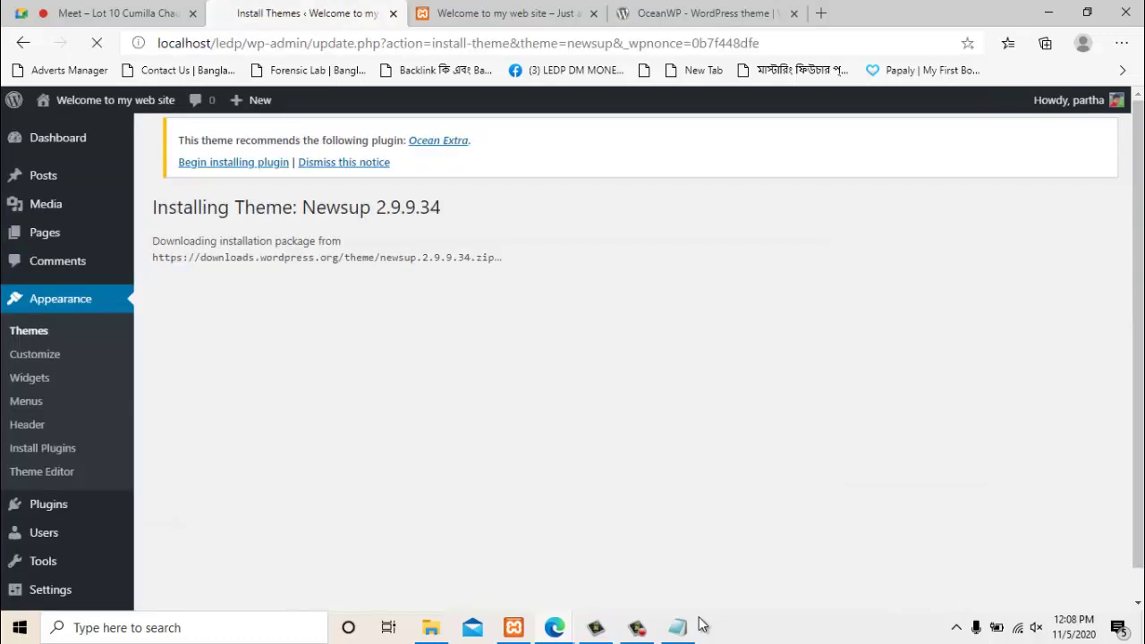
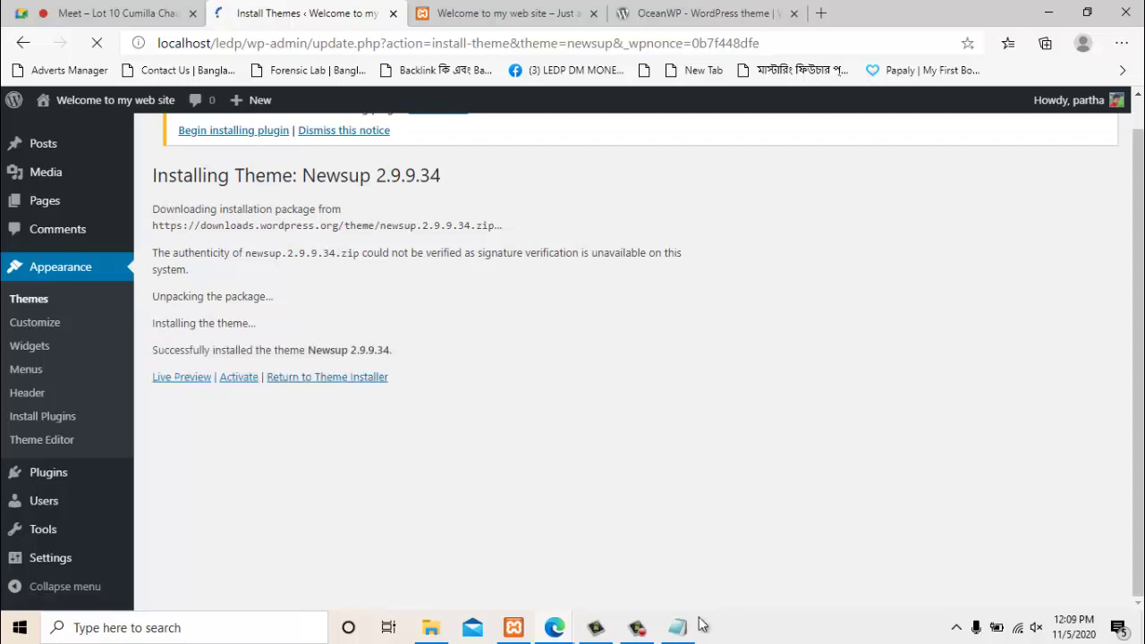
Activate the newly installed Newsup theme and switch to the local site's home page, reloading it
{"action": "key", "text": "Tab"}
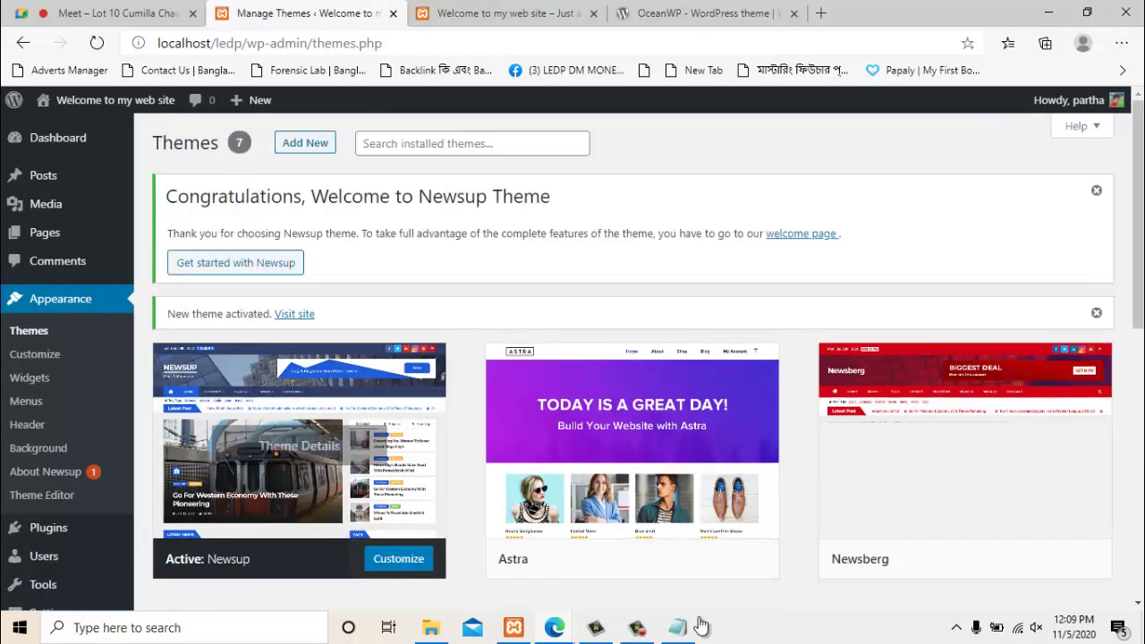
{"action": "key", "text": "ctrl+Tab"}
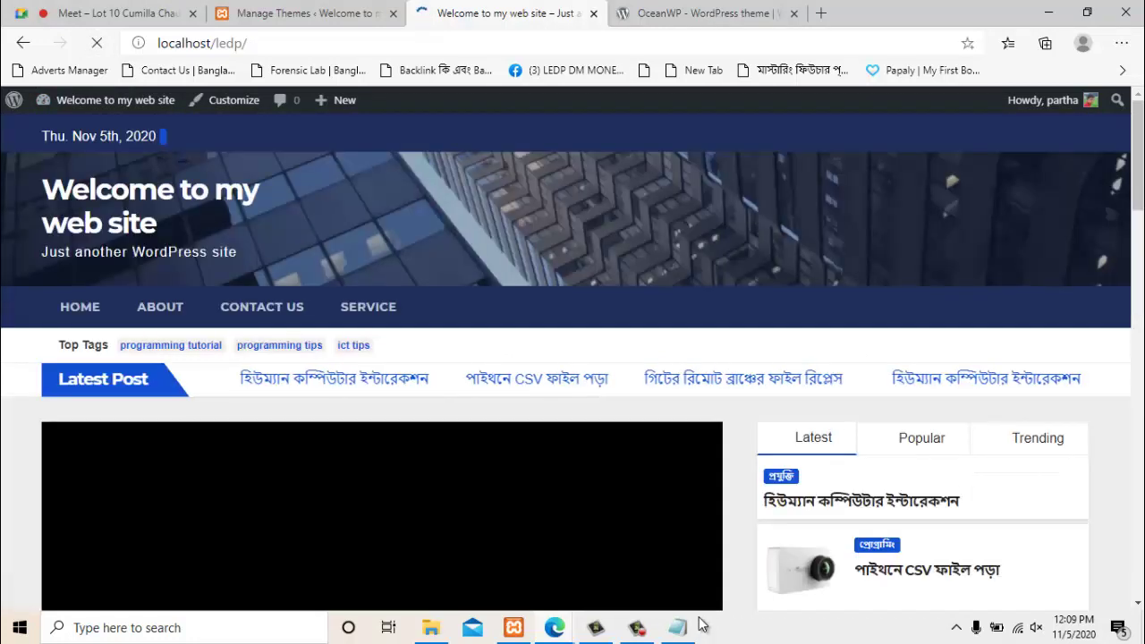
Examine the home page's header, featured post slider, post list and sidebar widgets under the Newsup theme
{"action": "key", "text": "Page_Down"}
{"action": "key", "text": "Page_Down"}
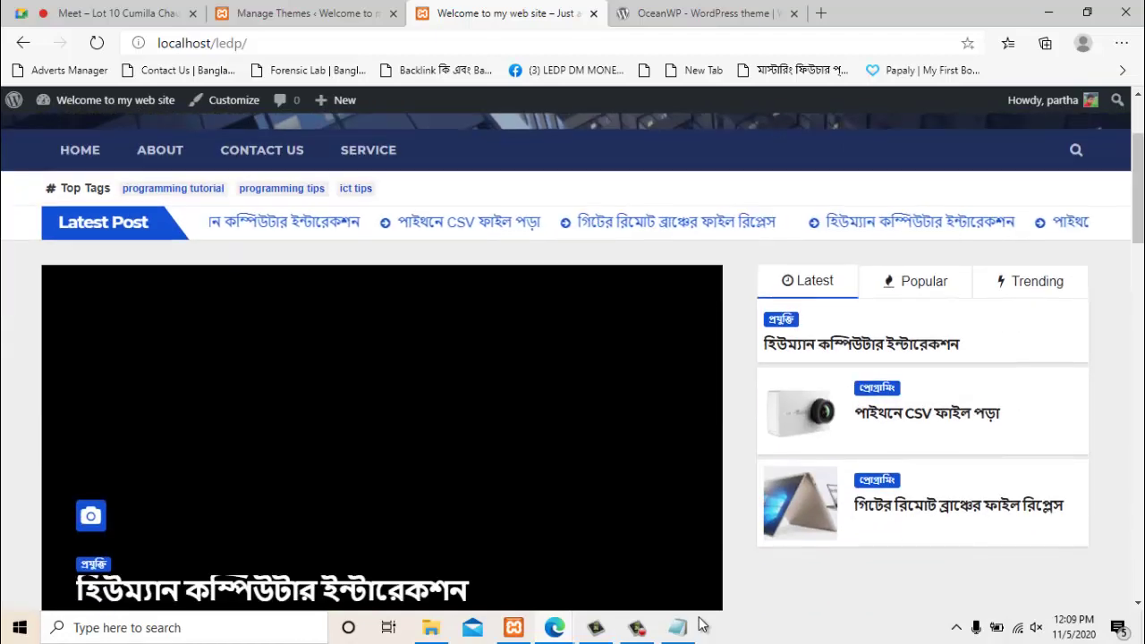
{"action": "key", "text": "Page_Down"}
{"action": "key", "text": "Page_Down"}
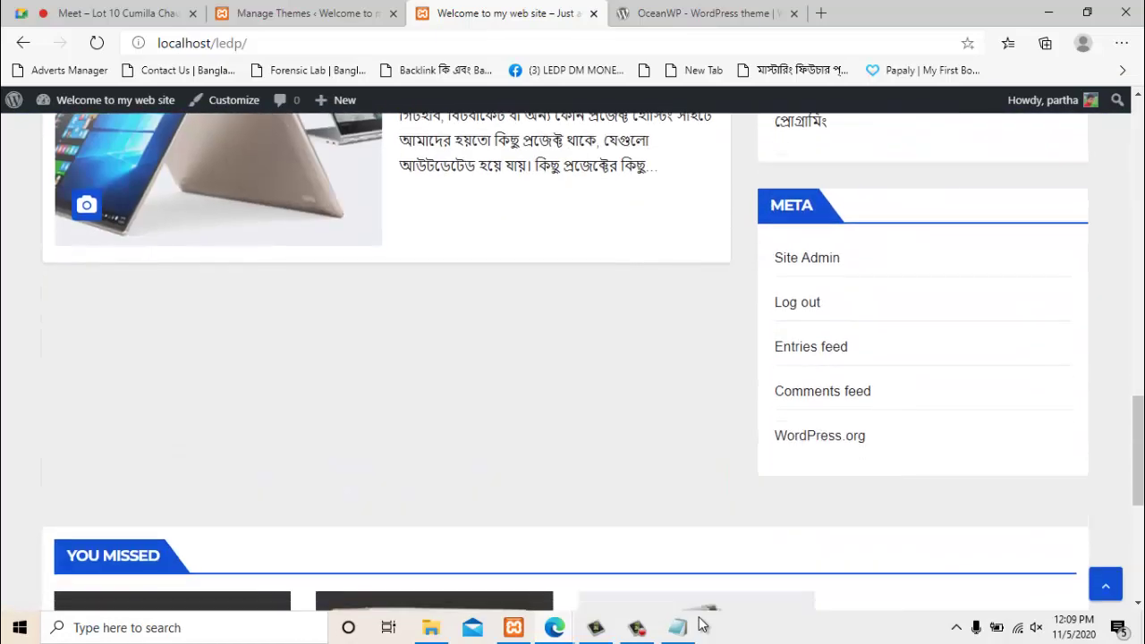
{"action": "key", "text": "Page_Up"}
{"action": "key", "text": "Page_Up"}
{"action": "key", "text": "Page_Up"}
{"action": "key", "text": "Page_Up"}
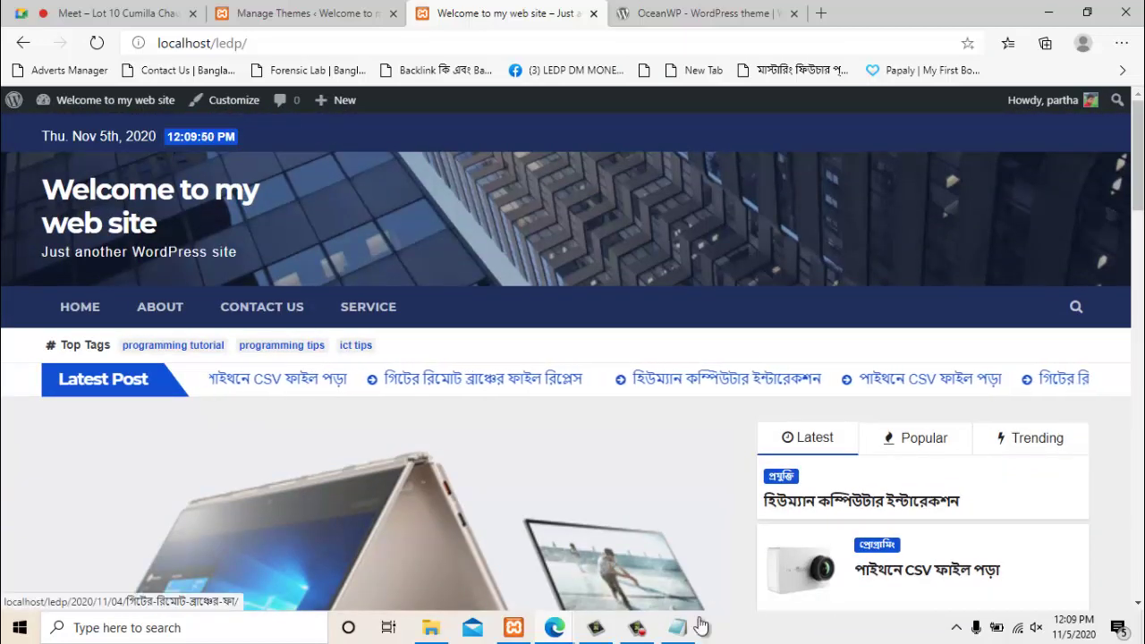
{"action": "scroll", "coordinate": [701, 627], "scroll_direction": "down", "scroll_amount": 2}
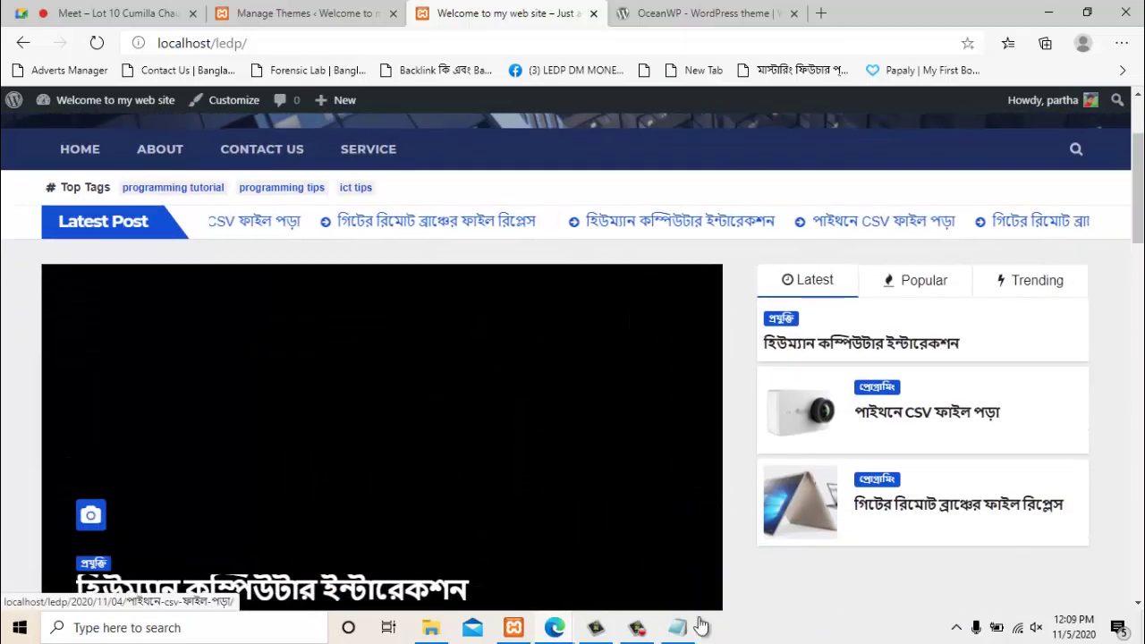
{"action": "key", "text": "Page_Up"}
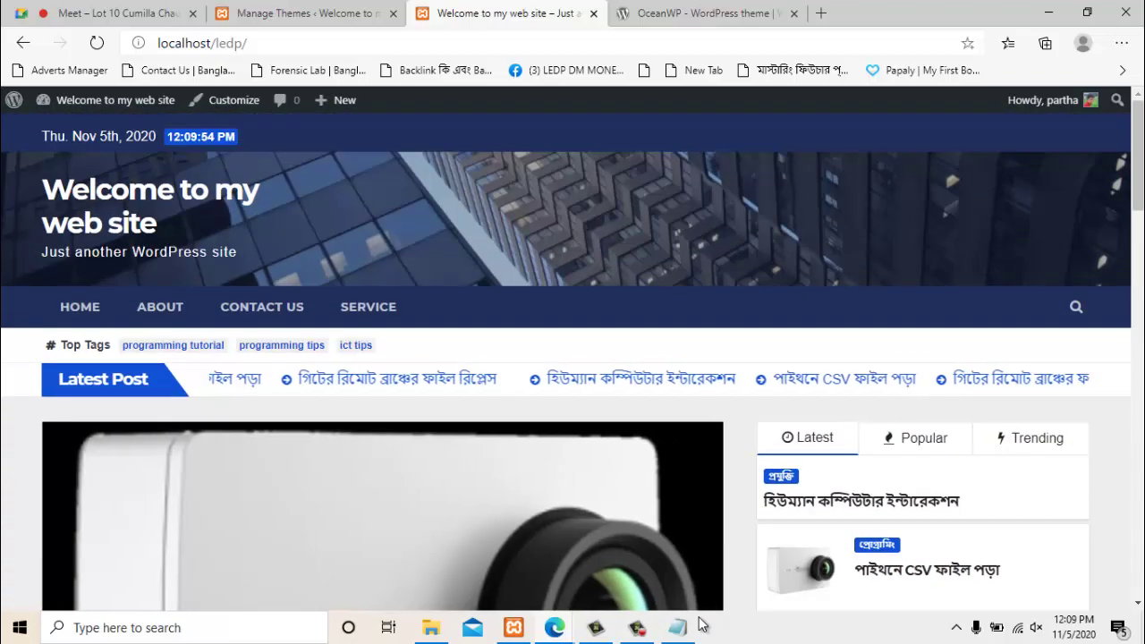
{"action": "scroll", "coordinate": [701, 624], "scroll_direction": "down", "scroll_amount": 7}
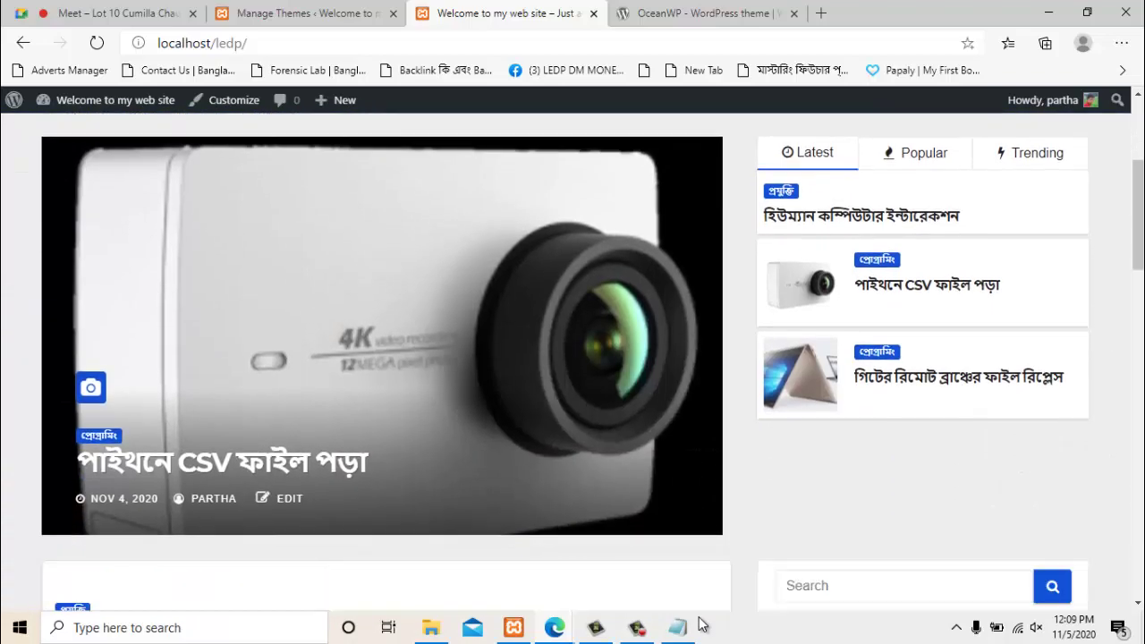
{"action": "scroll", "coordinate": [701, 624], "scroll_direction": "up", "scroll_amount": 7}
{"action": "scroll", "coordinate": [700, 625], "scroll_direction": "down", "scroll_amount": 12}
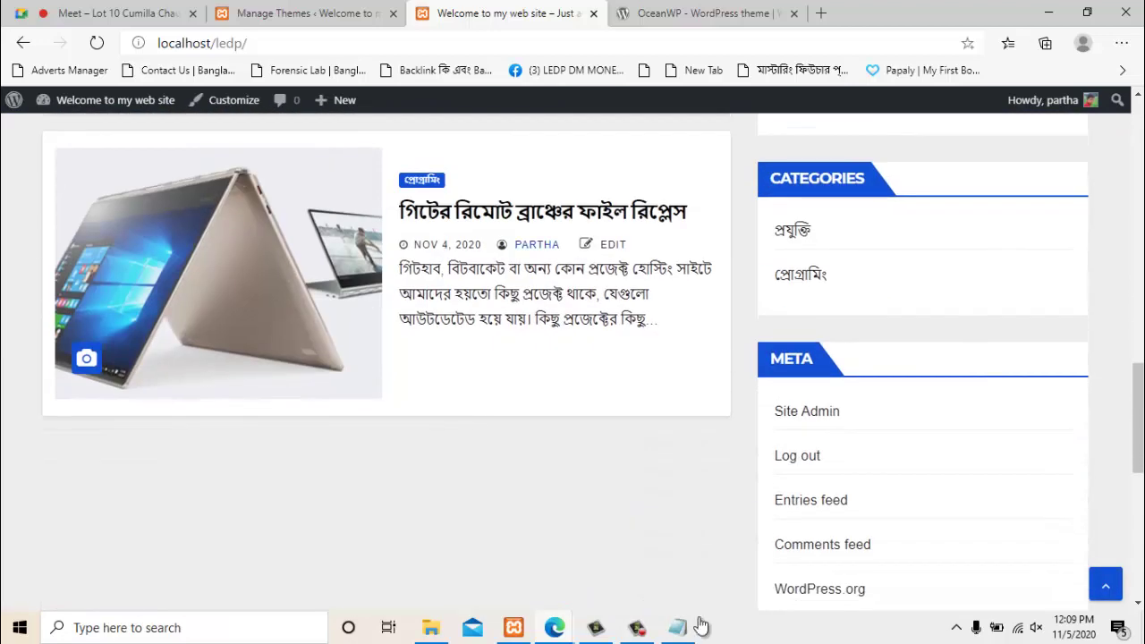
{"action": "scroll", "coordinate": [701, 617], "scroll_direction": "up", "scroll_amount": 1}
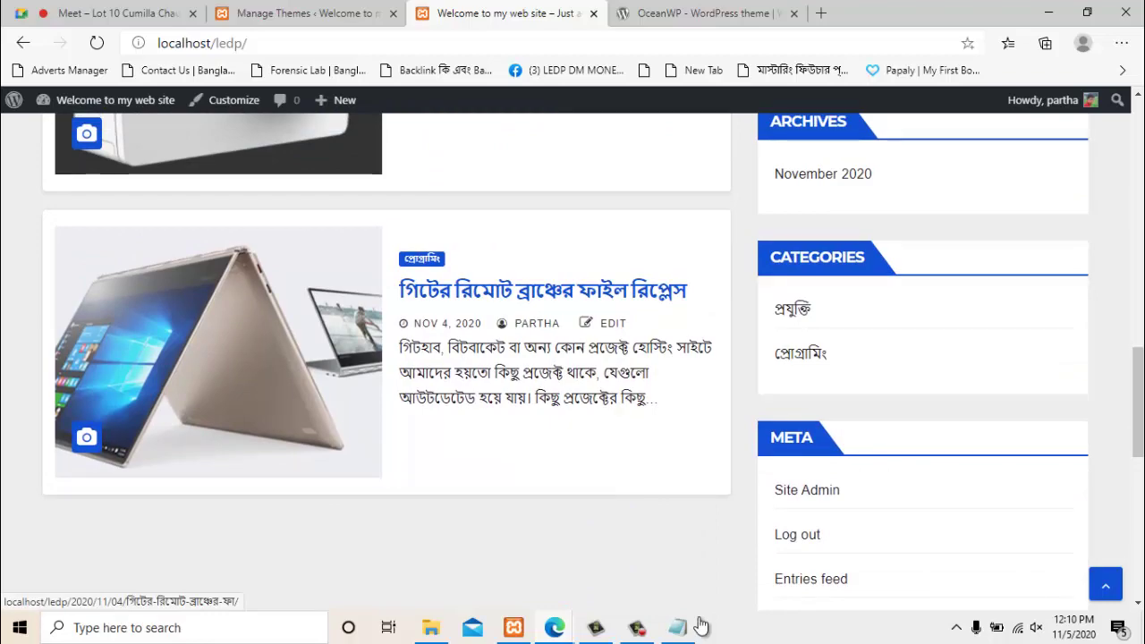
Open the post গিটের রিমোট ব্রাঞ্চের ফাইল রিপ্লেস, look over its layout and go back to the home page
{"action": "left_click", "coordinate": [542, 290]}
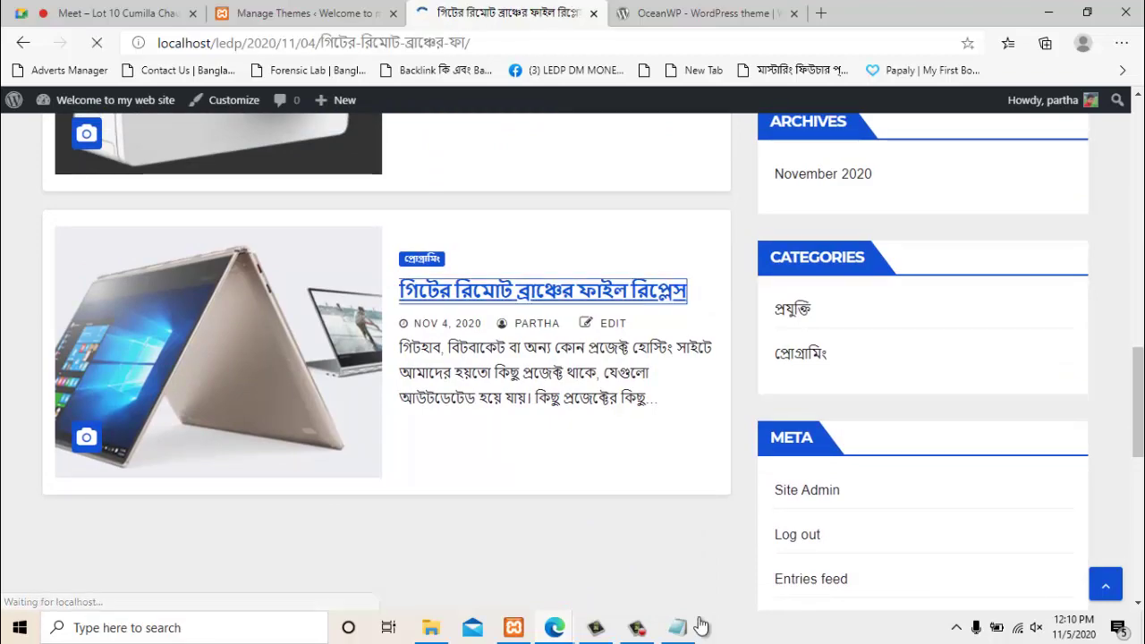
{"action": "scroll", "coordinate": [700, 619], "scroll_direction": "down", "scroll_amount": 3}
{"action": "scroll", "coordinate": [701, 624], "scroll_direction": "down", "scroll_amount": 5}
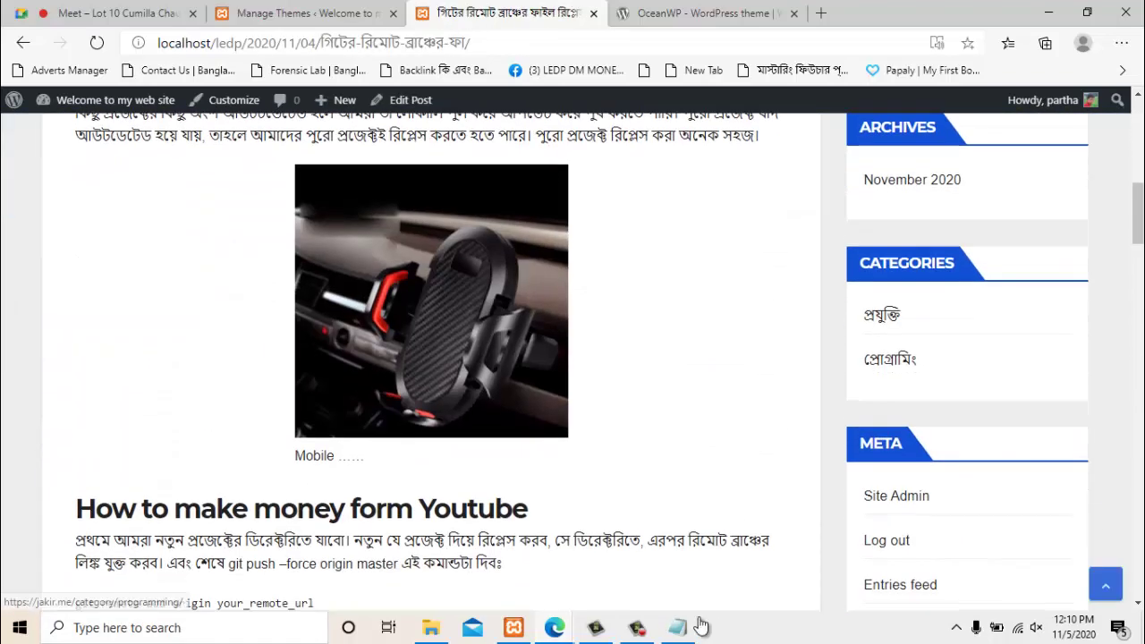
{"action": "scroll", "coordinate": [701, 624], "scroll_direction": "up", "scroll_amount": 10}
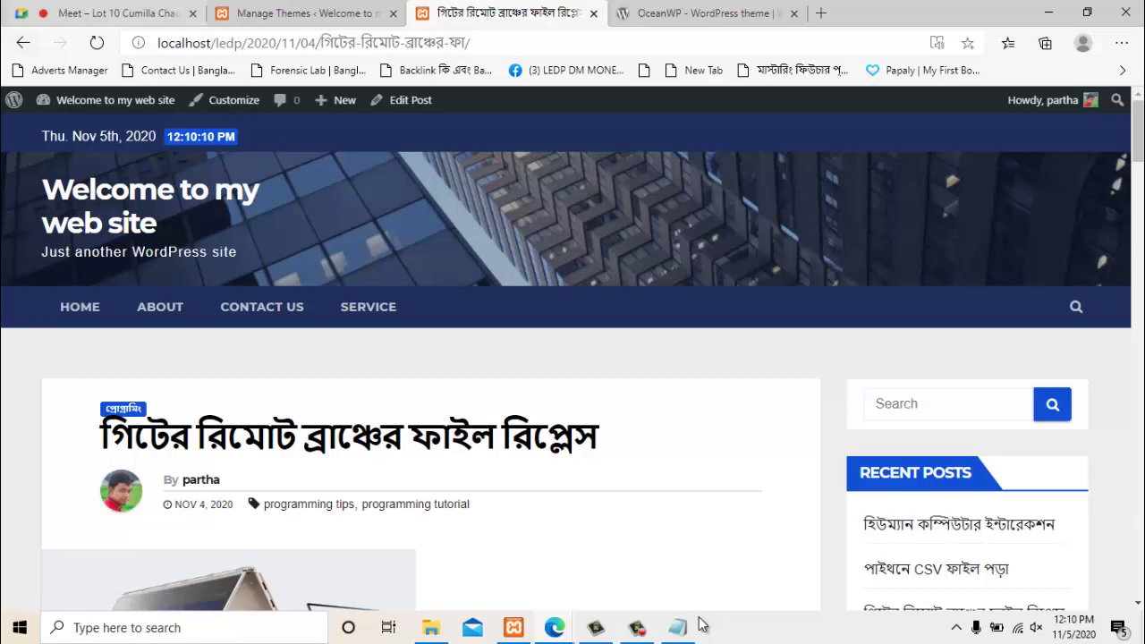
{"action": "key", "text": "alt+Left"}
Return to the Manage Themes page and look over the installed themes, including the Newsberg theme's activation options
{"action": "key", "text": "ctrl+shift+Tab"}
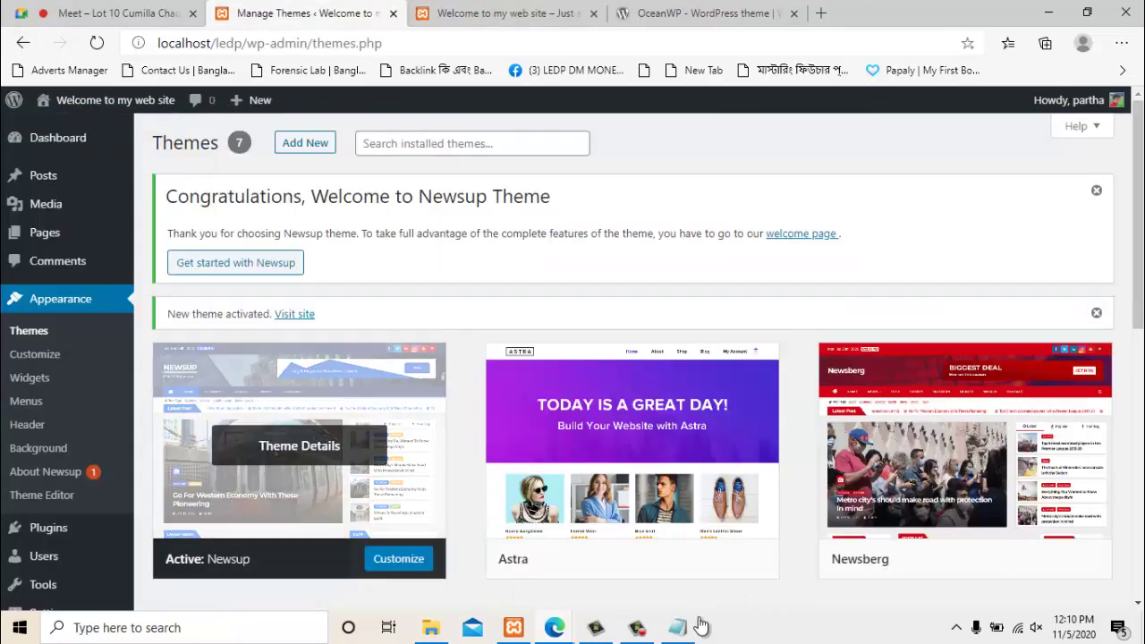
{"action": "scroll", "coordinate": [700, 619], "scroll_direction": "down", "scroll_amount": 1}
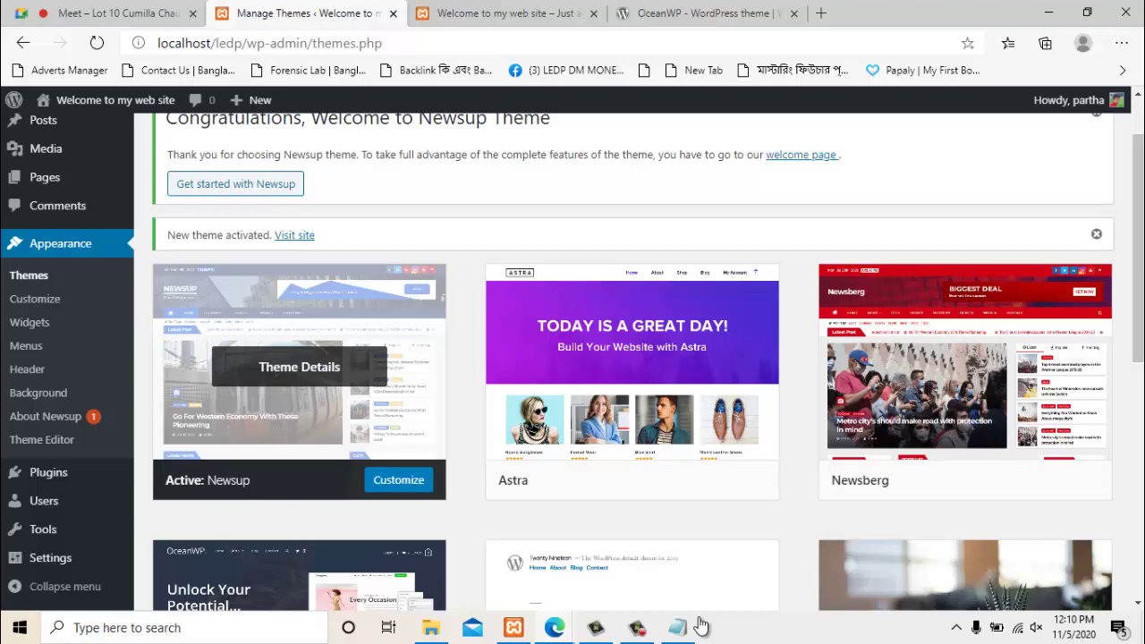
{"action": "scroll", "coordinate": [966, 367], "scroll_direction": "down", "scroll_amount": 1}
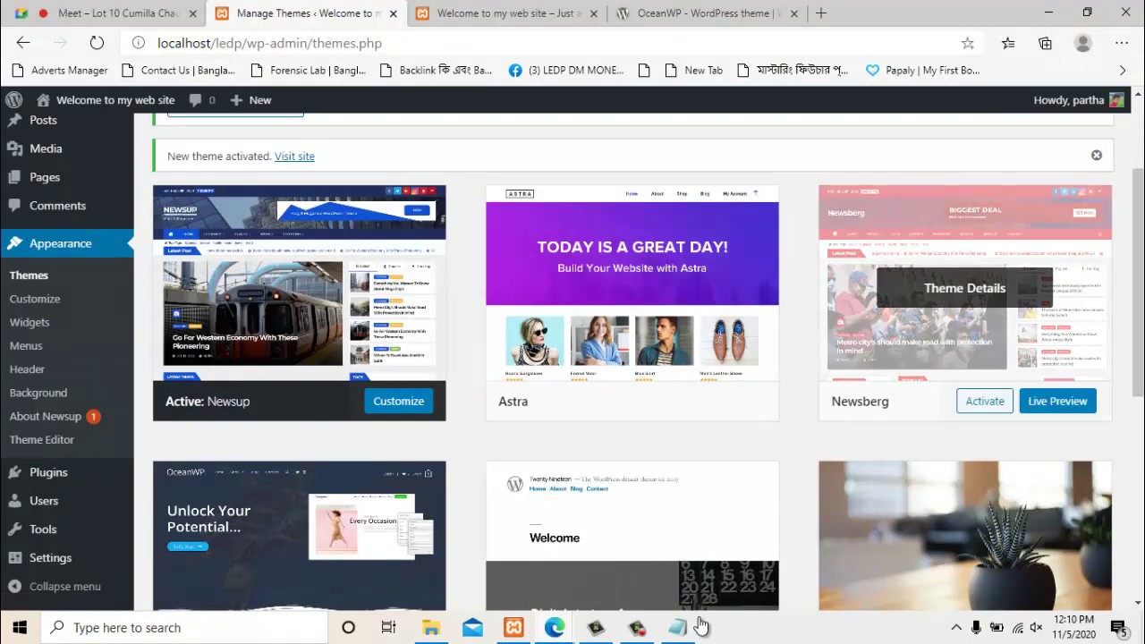
{"action": "scroll", "coordinate": [966, 402], "scroll_direction": "down", "scroll_amount": 1}
{"action": "scroll", "coordinate": [966, 401], "scroll_direction": "up", "scroll_amount": 1}
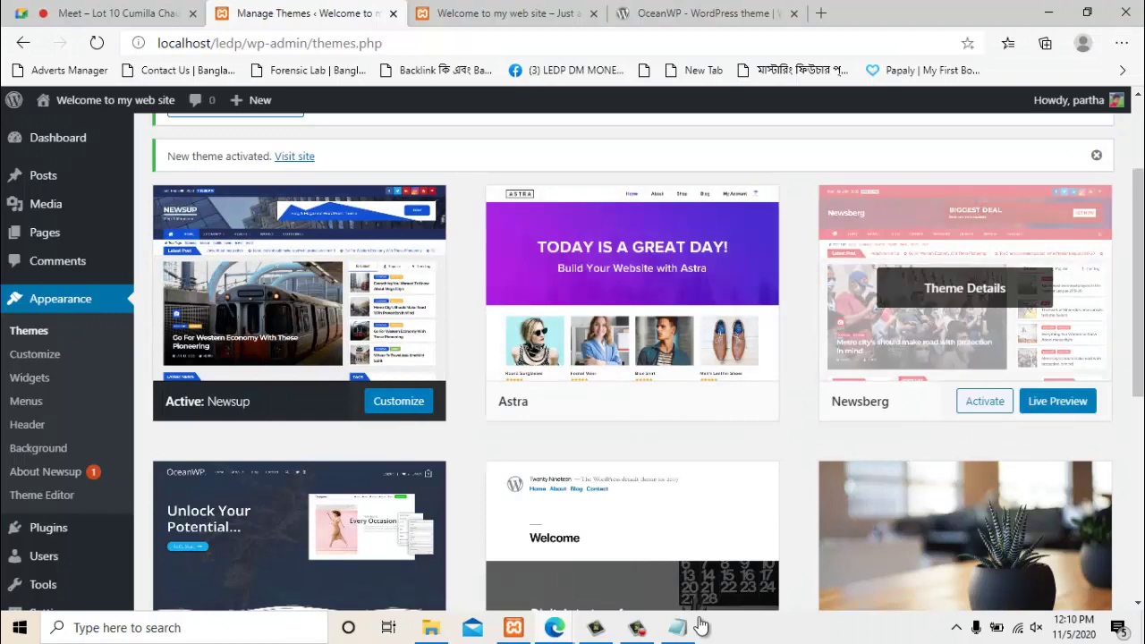
Activate the Newsberg theme and reload the site's front page to check its look
{"action": "left_click", "coordinate": [985, 401]}
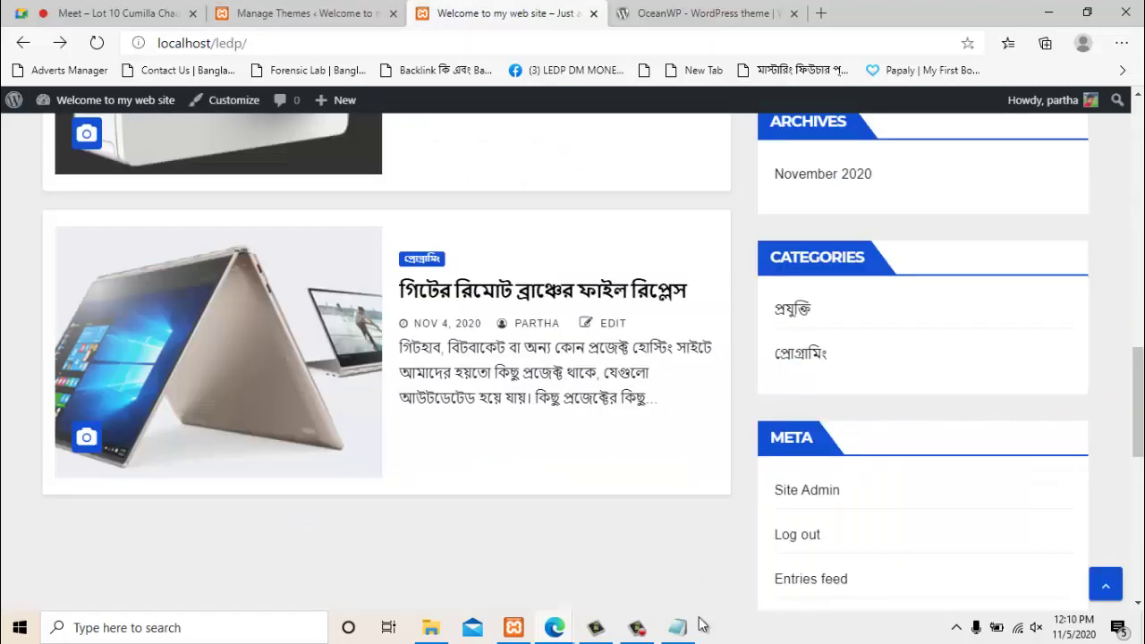
{"action": "scroll", "coordinate": [565, 362], "scroll_direction": "up", "scroll_amount": 5}
{"action": "left_click", "coordinate": [96, 43]}
{"action": "scroll", "coordinate": [566, 362], "scroll_direction": "up", "scroll_amount": 1}
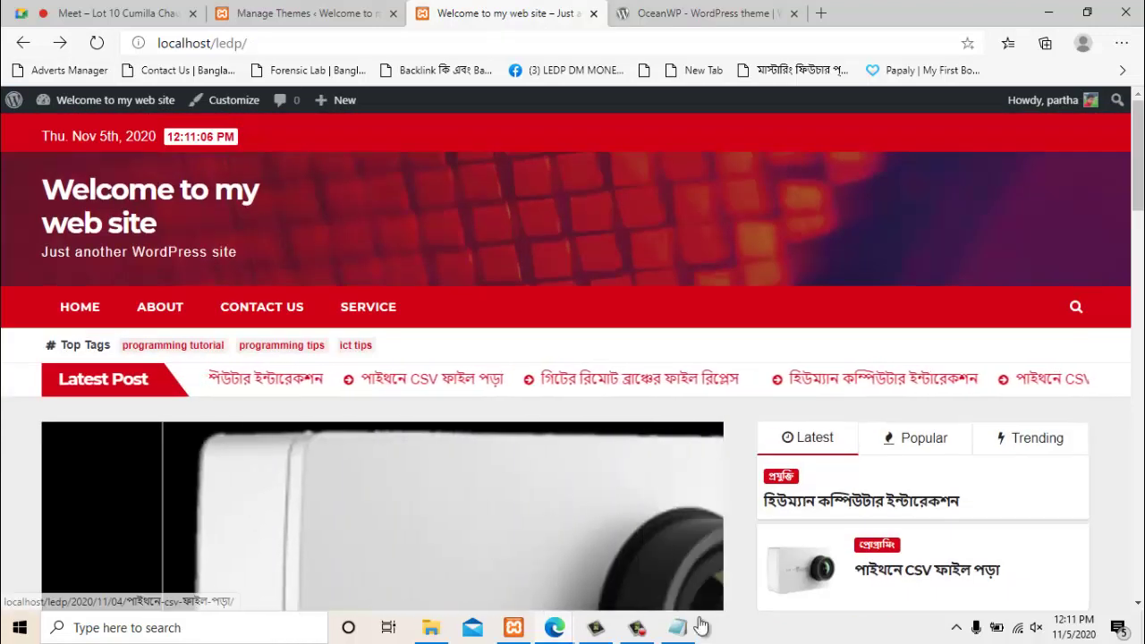
Return to the theme management page and look through all installed themes
{"action": "key", "text": "ctrl+shift+Tab"}
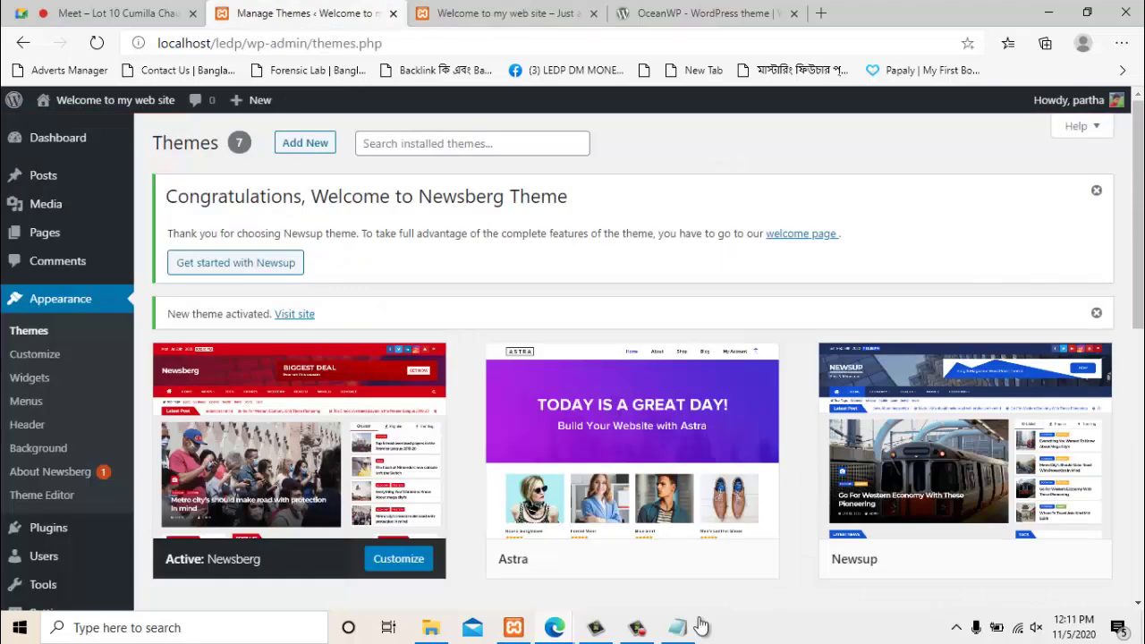
{"action": "scroll", "coordinate": [700, 626], "scroll_direction": "down", "scroll_amount": 2}
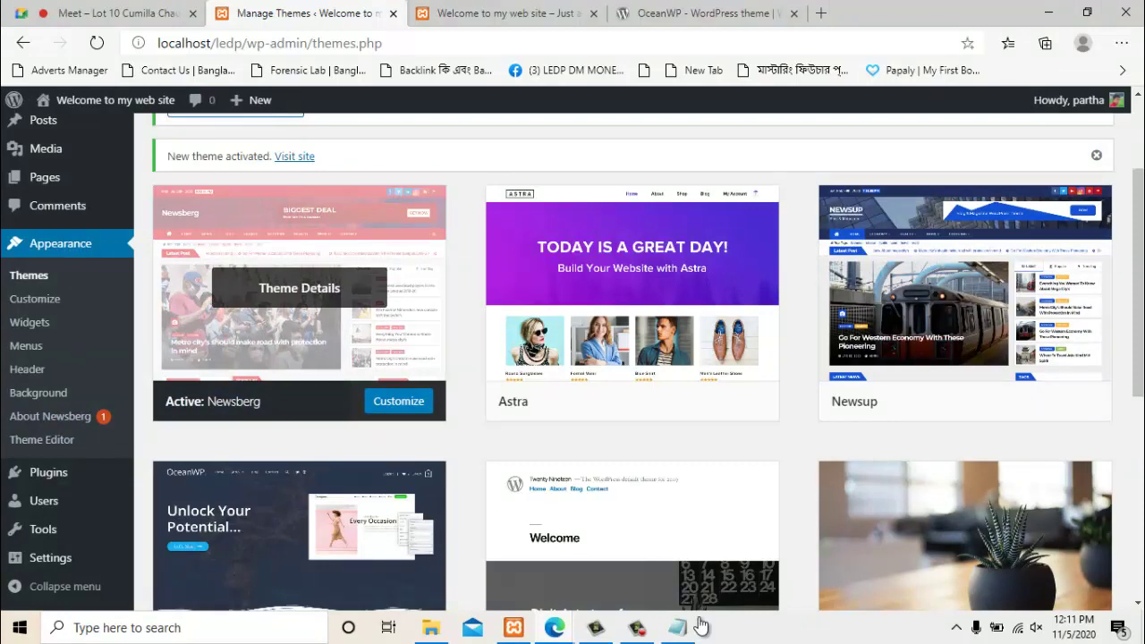
{"action": "scroll", "coordinate": [700, 626], "scroll_direction": "down", "scroll_amount": 6}
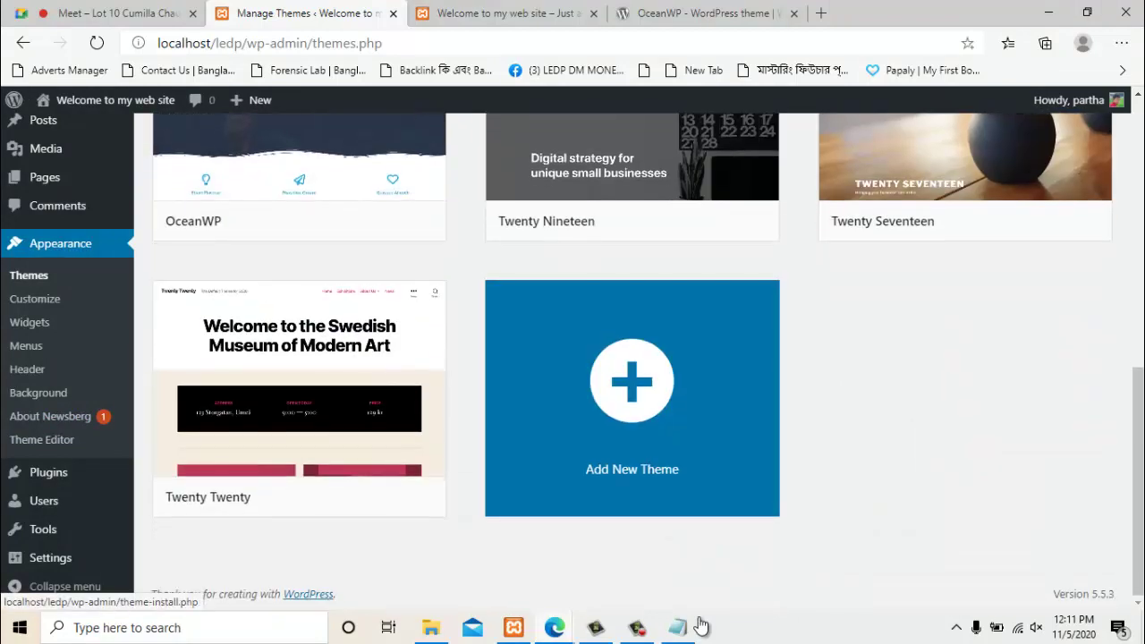
{"action": "scroll", "coordinate": [701, 625], "scroll_direction": "up", "scroll_amount": 6}
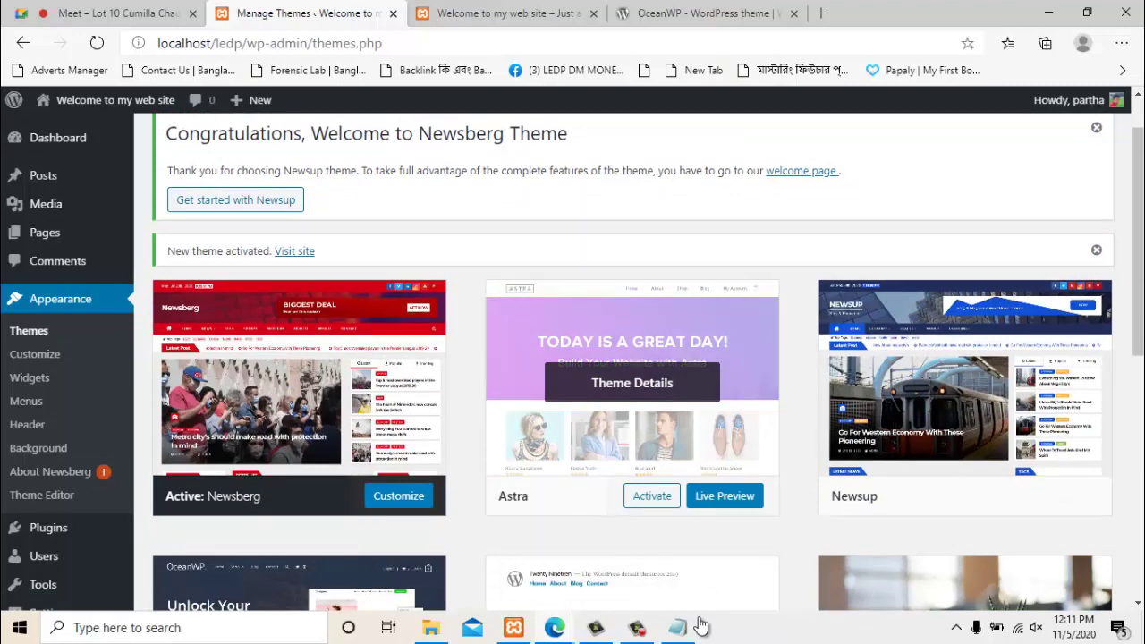
{"action": "scroll", "coordinate": [632, 430], "scroll_direction": "up", "scroll_amount": 1}
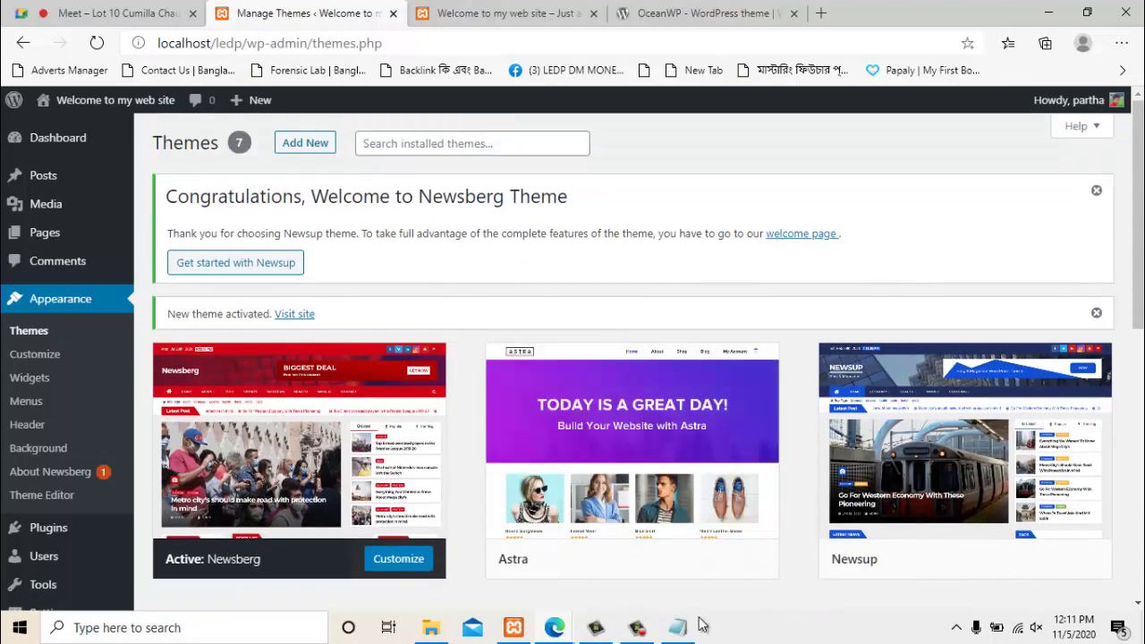
Open the upload form for a new theme, select the oceanwp.1.9.0 archive in Downloads, and cancel the file selection
{"action": "left_click", "coordinate": [305, 143]}
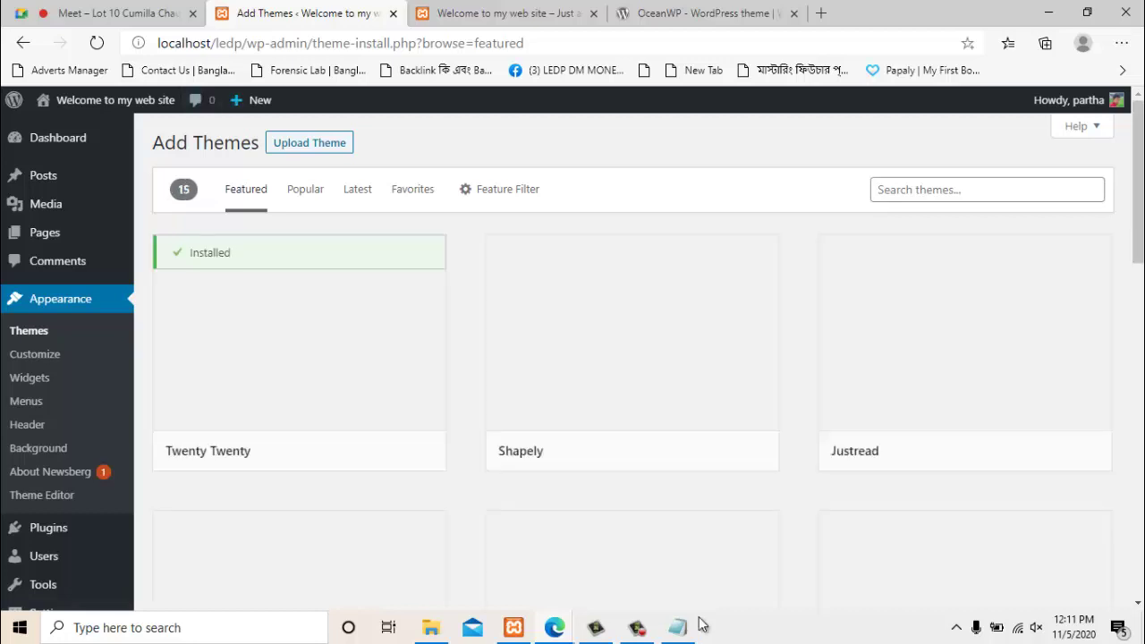
{"action": "left_click", "coordinate": [309, 143]}
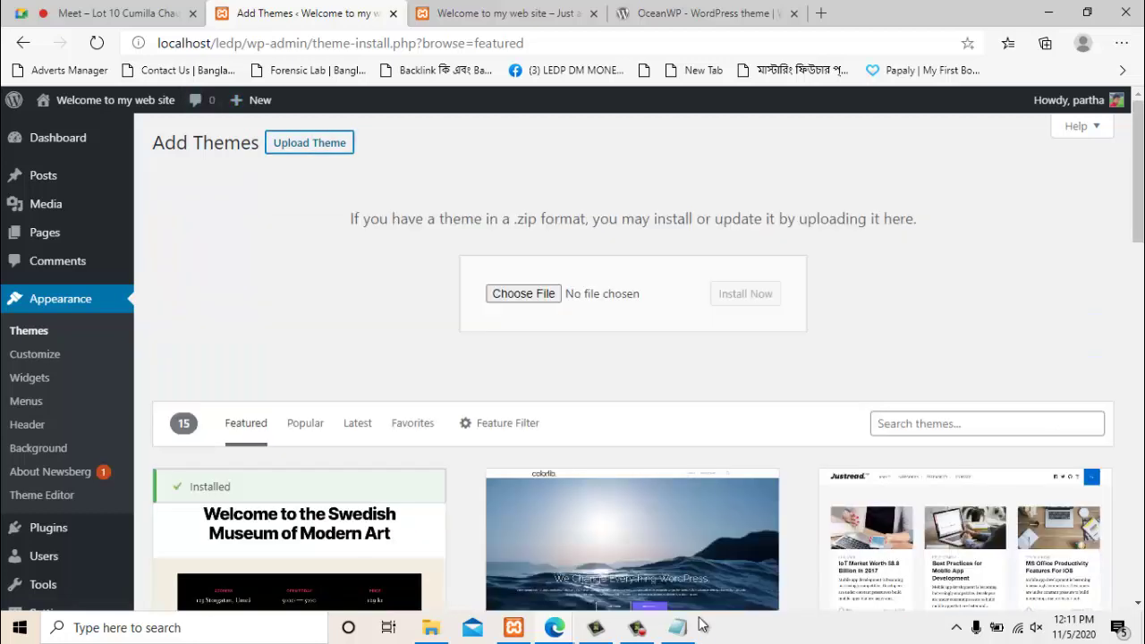
{"action": "left_click", "coordinate": [523, 293]}
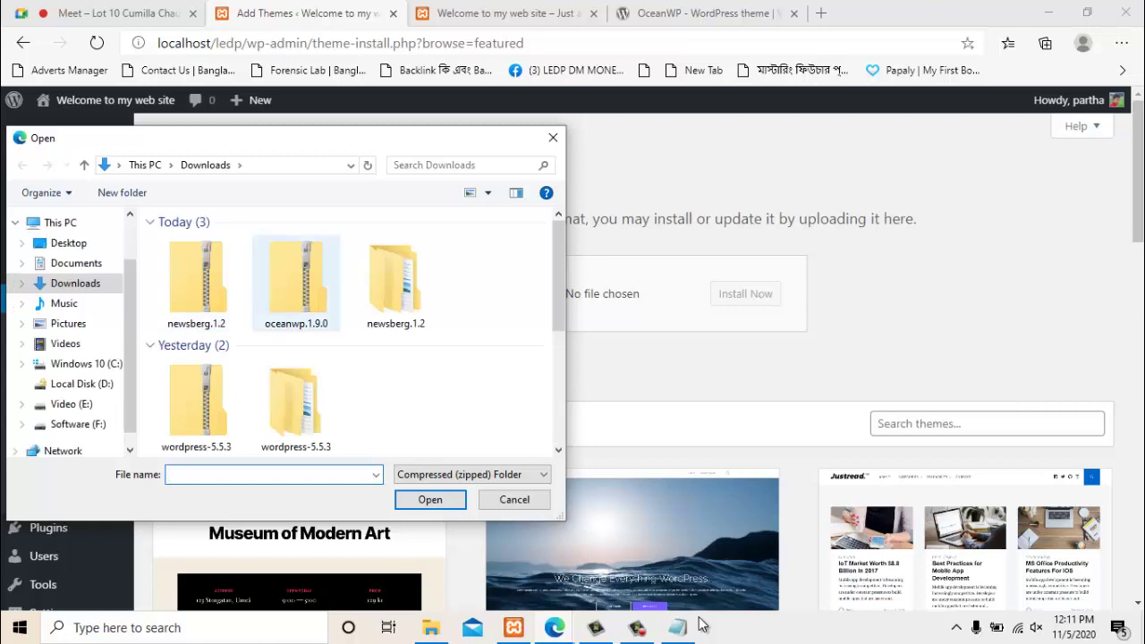
{"action": "left_click", "coordinate": [296, 282]}
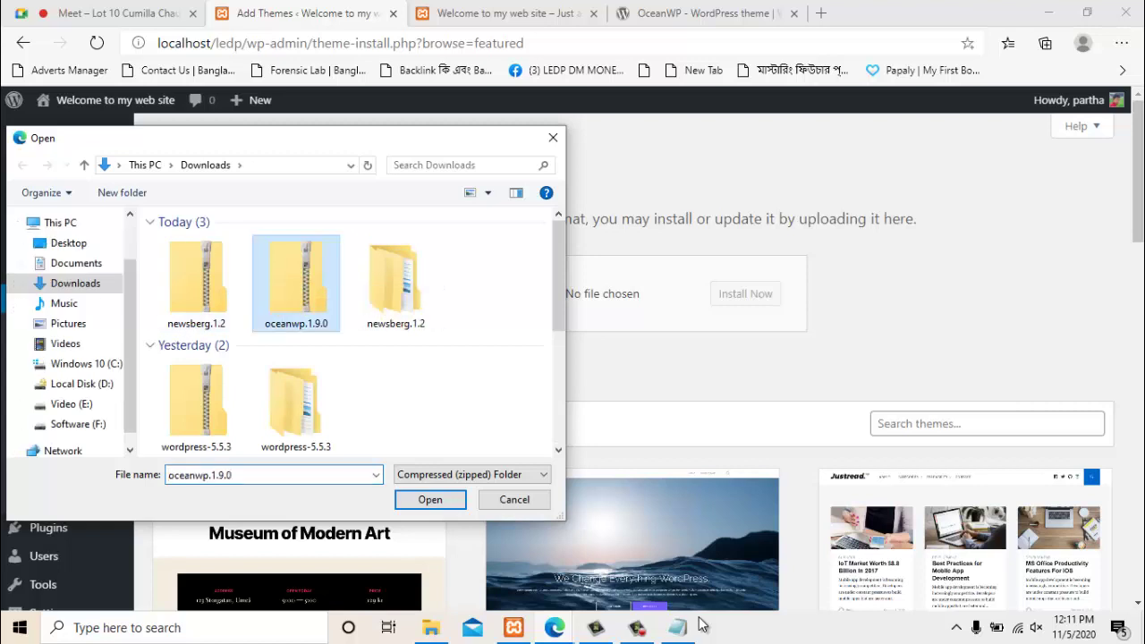
{"action": "left_click", "coordinate": [553, 137]}
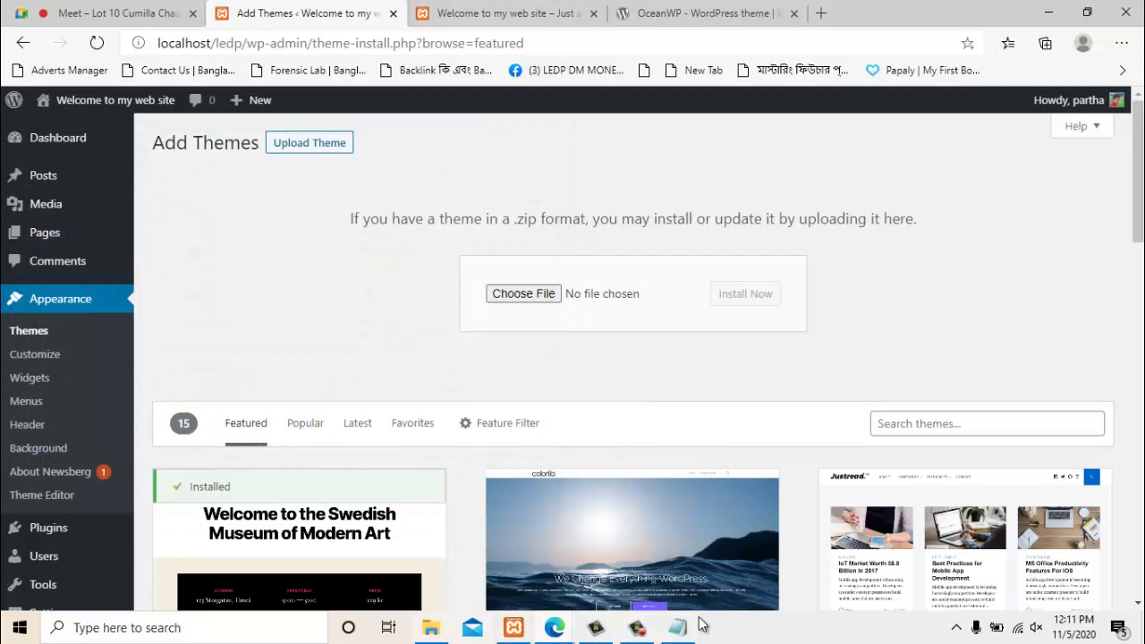
Switch to File Explorer to view the site's wp-content themes folder, and put its window away
{"action": "left_click", "coordinate": [431, 628]}
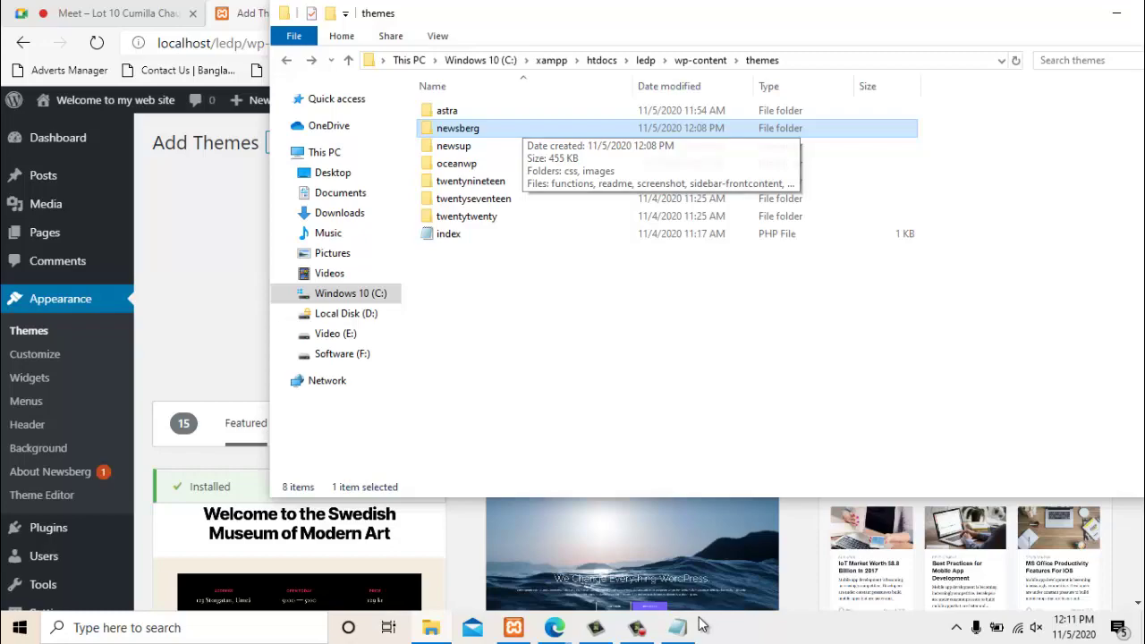
{"action": "left_click_drag", "start_coordinate": [1011, 14], "coordinate": [713, 78]}
{"action": "left_click", "coordinate": [895, 77]}
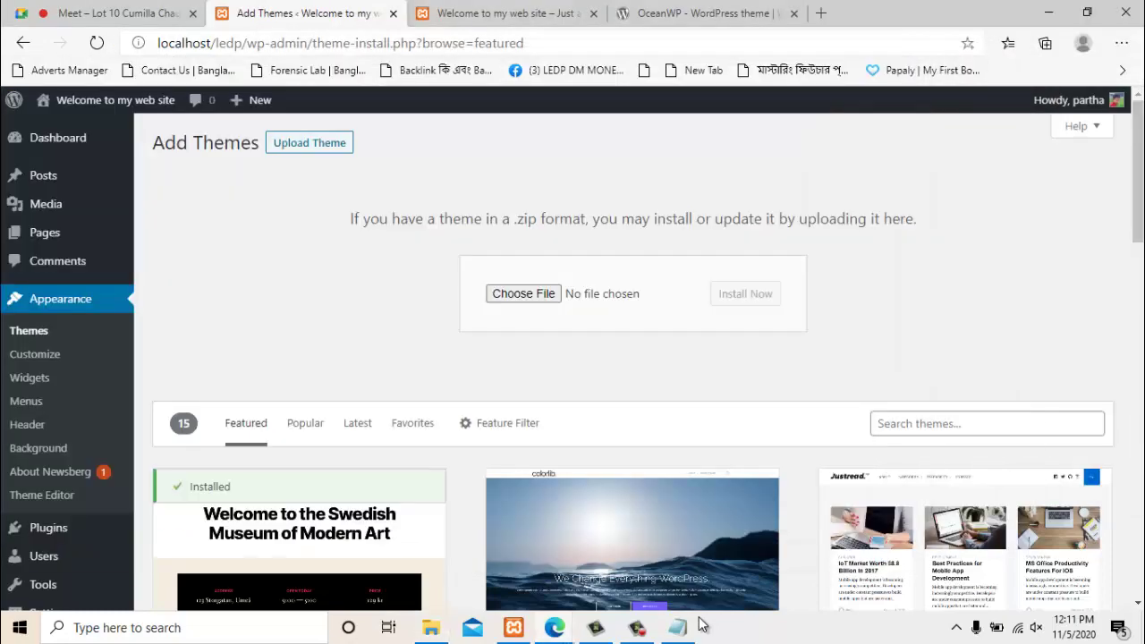
Browse the featured themes available for installation
{"action": "scroll", "coordinate": [300, 385], "scroll_direction": "down", "scroll_amount": 5}
{"action": "scroll", "coordinate": [300, 385], "scroll_direction": "down", "scroll_amount": 5}
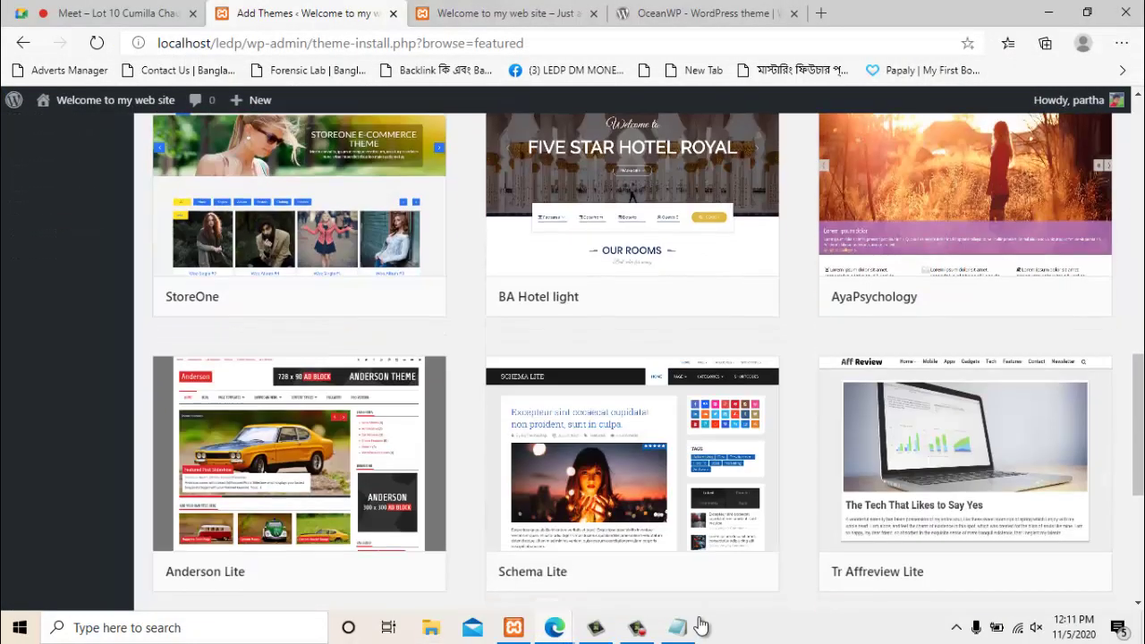
{"action": "scroll", "coordinate": [300, 384], "scroll_direction": "up", "scroll_amount": 10}
{"action": "scroll", "coordinate": [300, 385], "scroll_direction": "down", "scroll_amount": 3}
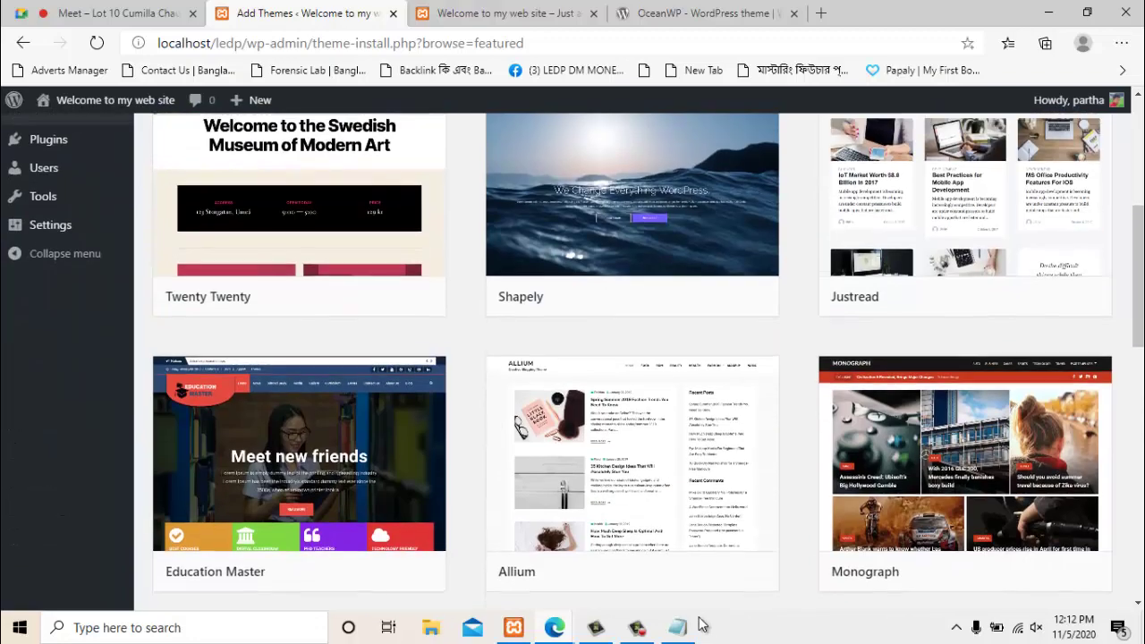
{"action": "scroll", "coordinate": [299, 384], "scroll_direction": "up", "scroll_amount": 5}
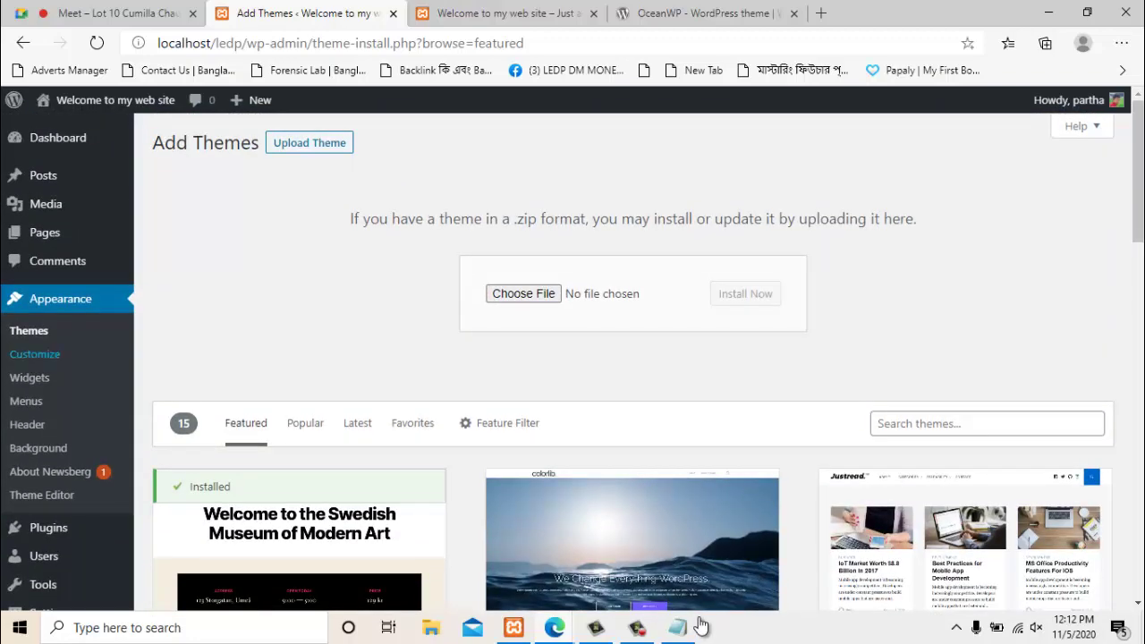
Activate the installed Astra theme and refresh the site's front page to check its look
{"action": "left_click", "coordinate": [29, 330]}
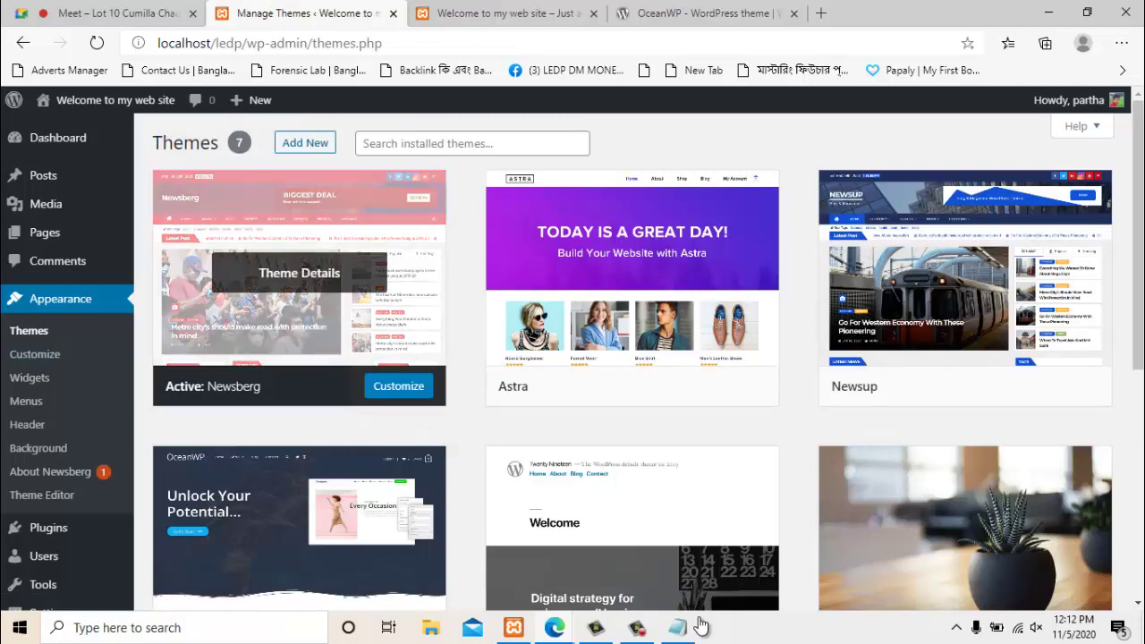
{"action": "scroll", "coordinate": [299, 501], "scroll_direction": "down", "scroll_amount": 2}
{"action": "scroll", "coordinate": [299, 502], "scroll_direction": "up", "scroll_amount": 2}
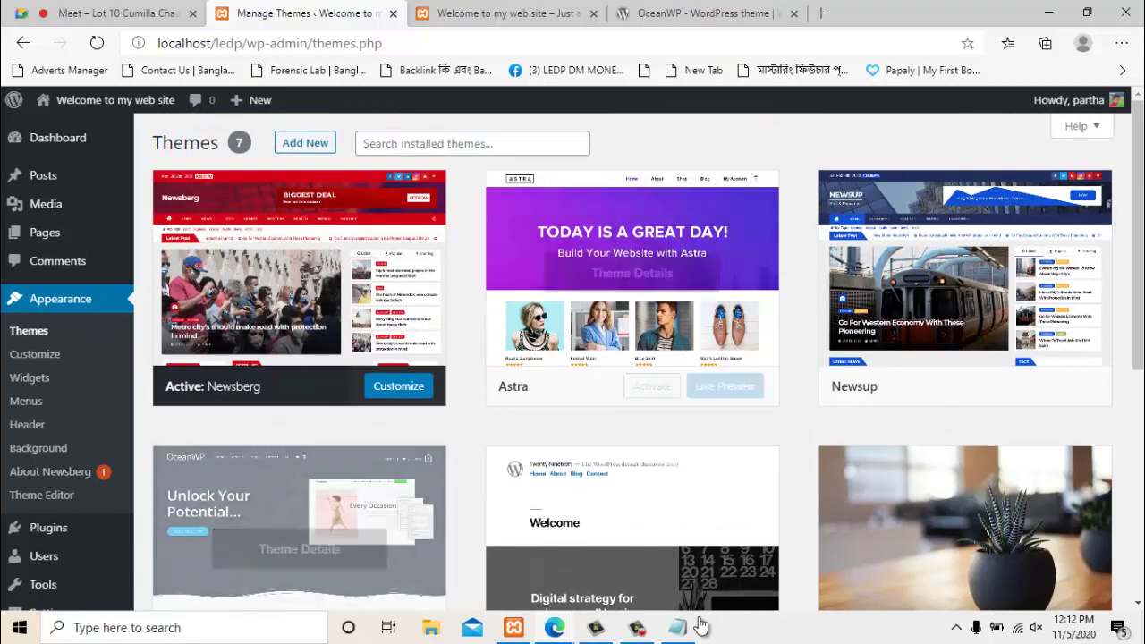
{"action": "left_click", "coordinate": [652, 386]}
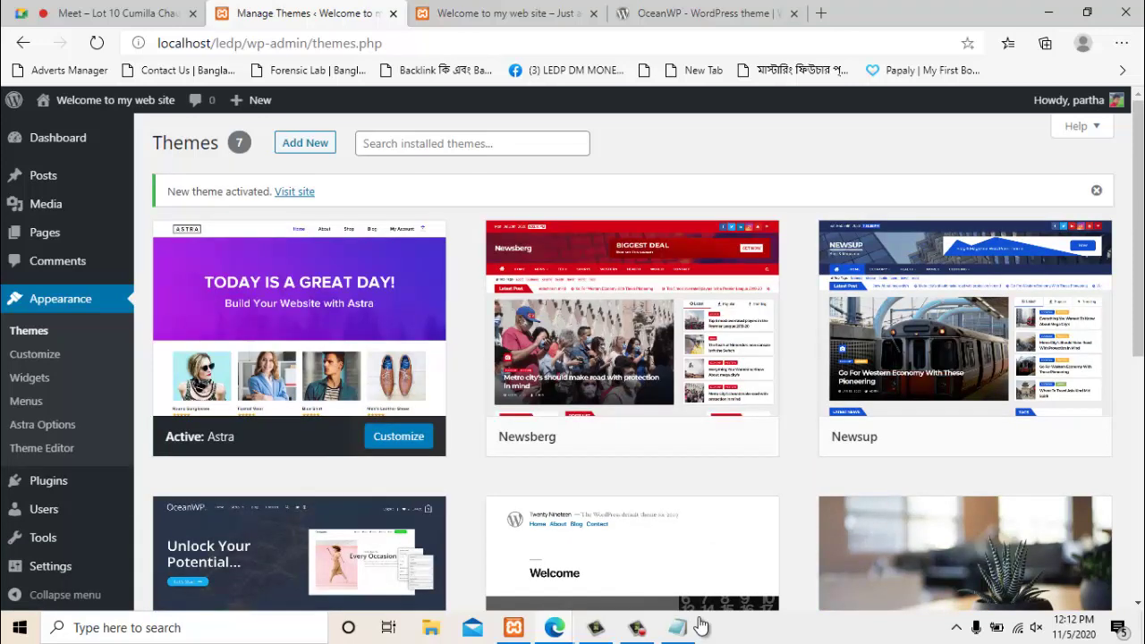
{"action": "key", "text": "ctrl+Tab"}
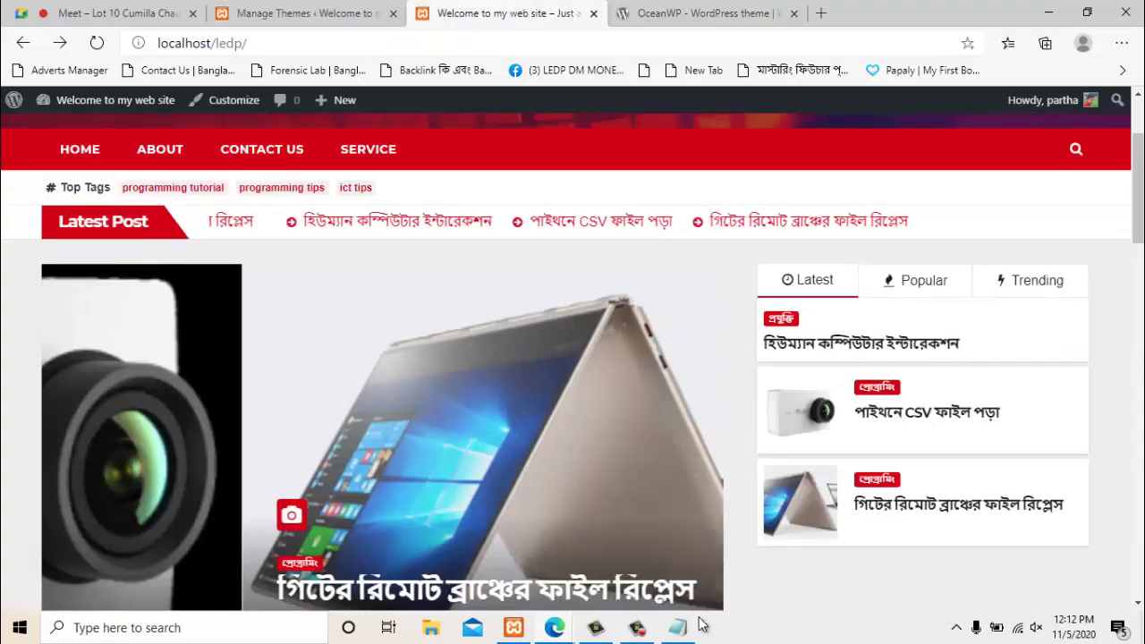
{"action": "key", "text": "F5"}
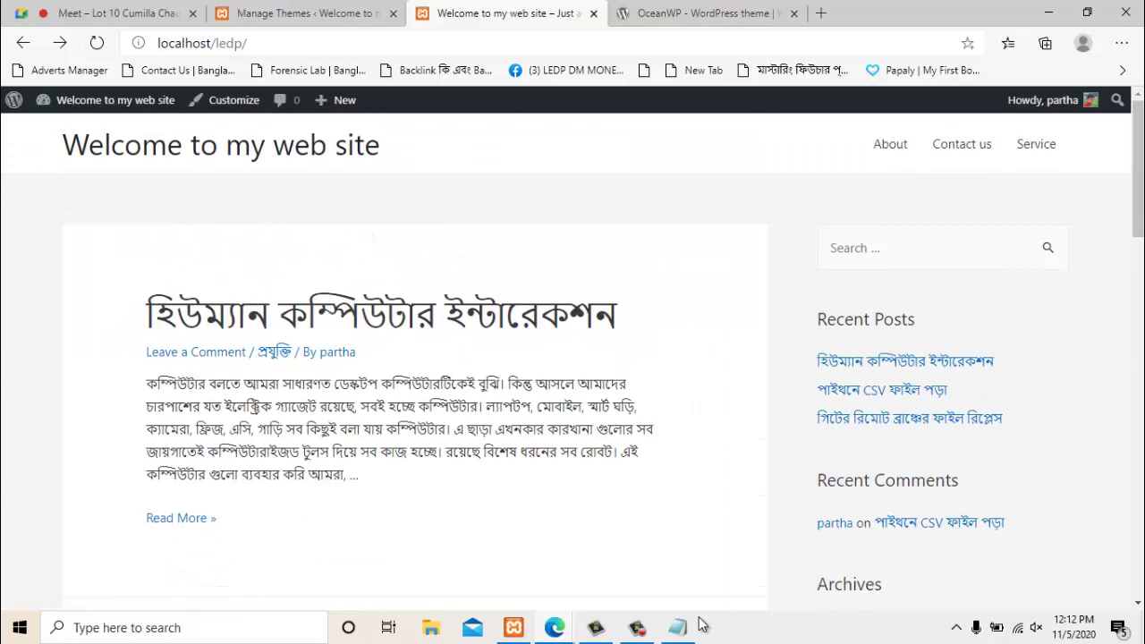
Delete the Newsberg theme through its theme details and confirm the deletion
{"action": "left_click", "coordinate": [309, 13]}
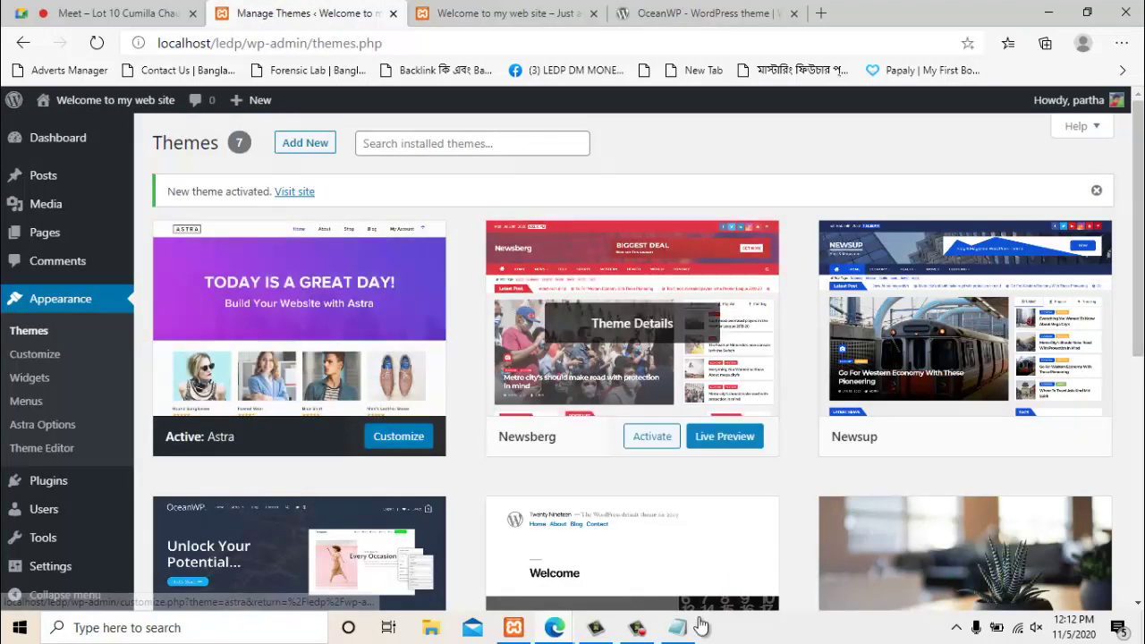
{"action": "scroll", "coordinate": [964, 340], "scroll_direction": "down", "scroll_amount": 5}
{"action": "scroll", "coordinate": [632, 358], "scroll_direction": "up", "scroll_amount": 5}
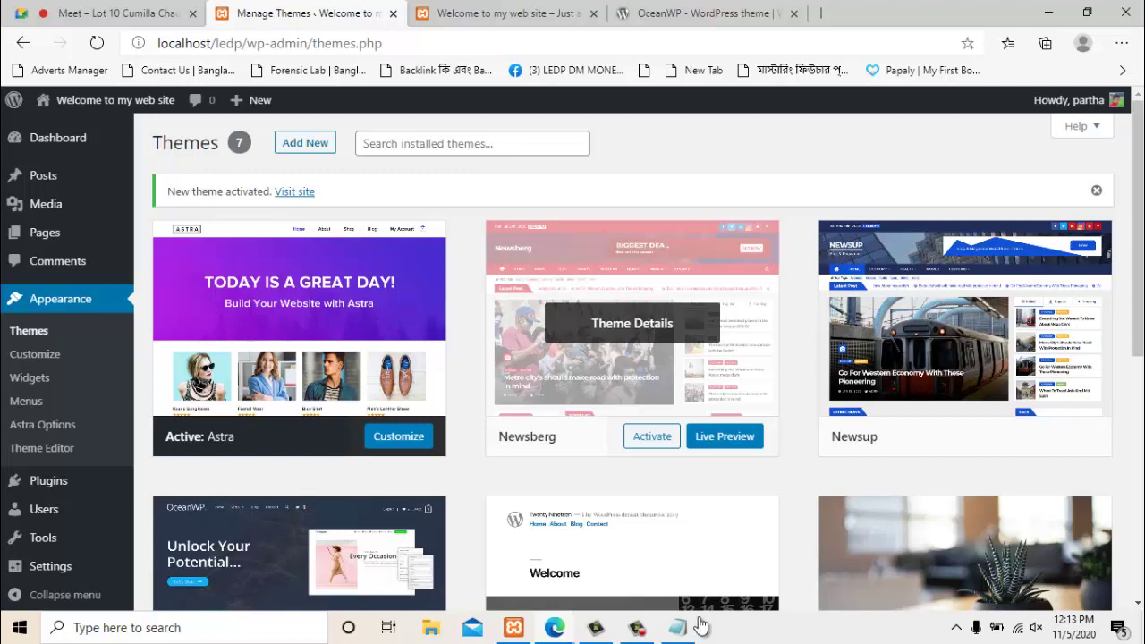
{"action": "left_click", "coordinate": [632, 324]}
{"action": "scroll", "coordinate": [640, 358], "scroll_direction": "down", "scroll_amount": 2}
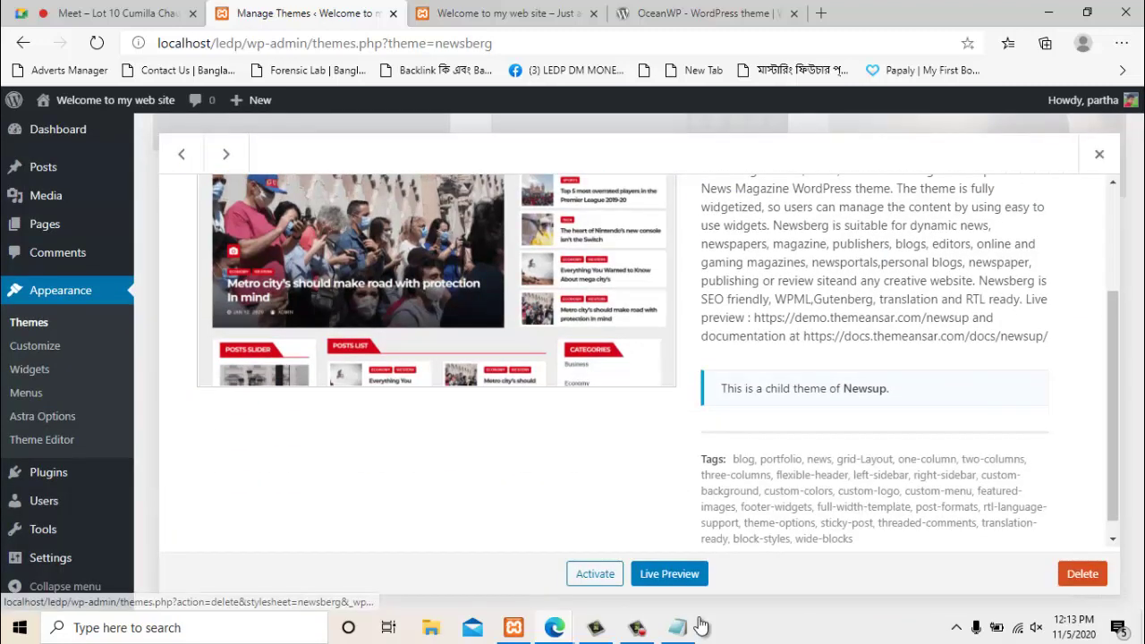
{"action": "left_click", "coordinate": [1083, 573]}
{"action": "key", "text": "Return"}
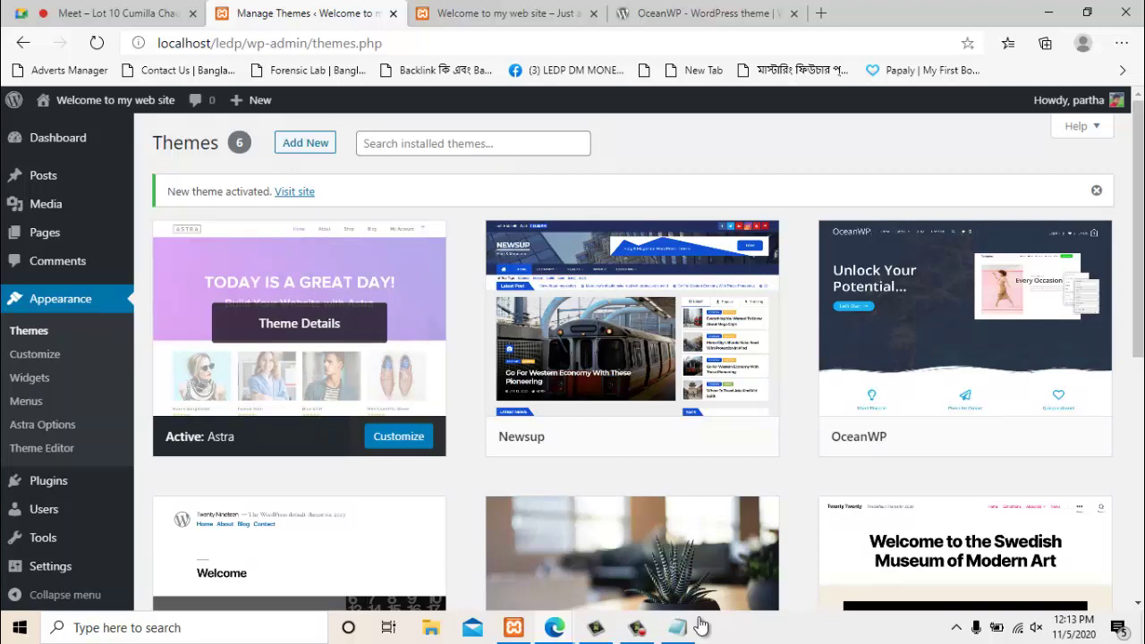
Examine the Astra theme's details for its description and available actions, and close them
{"action": "key", "text": "Return"}
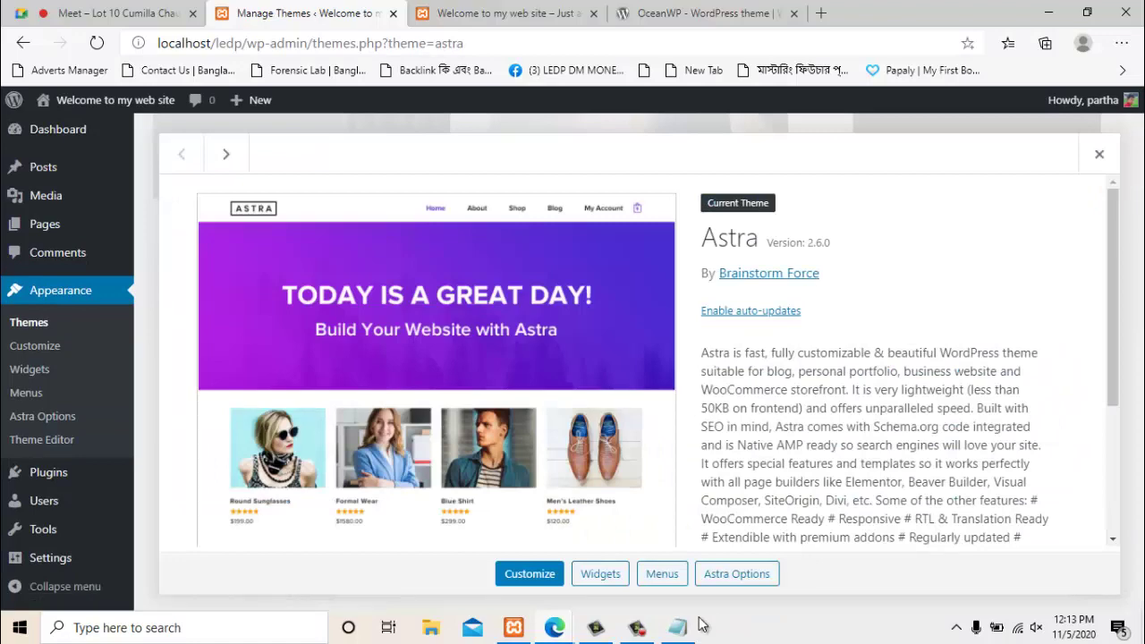
{"action": "scroll", "coordinate": [700, 618], "scroll_direction": "down", "scroll_amount": 2}
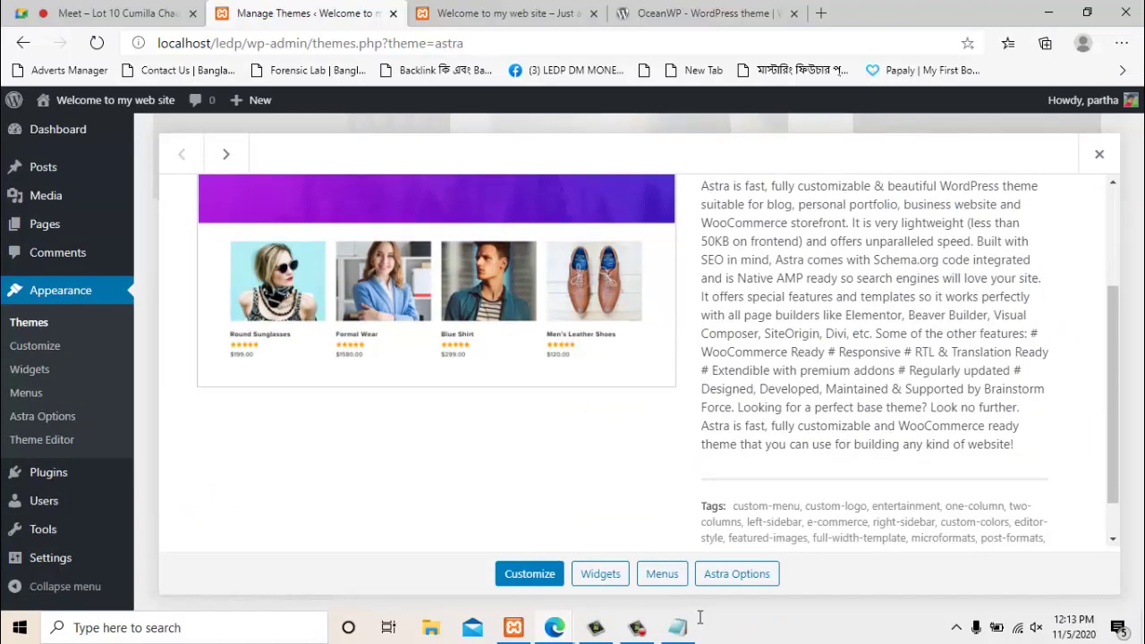
{"action": "key", "text": "Escape"}
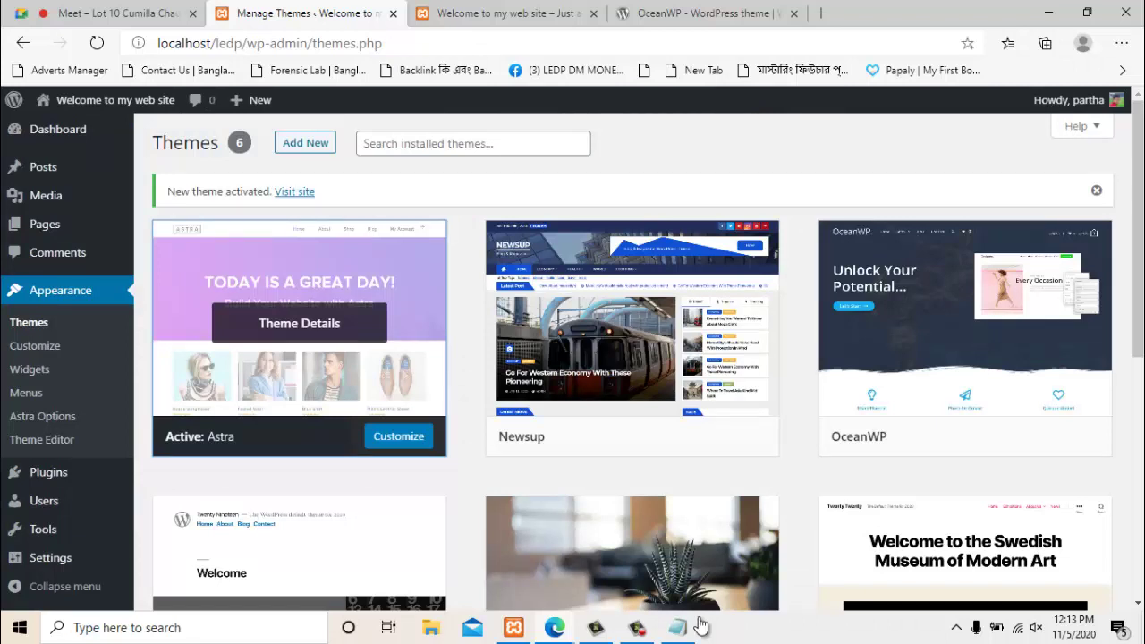
{"action": "key", "text": "Tab"}
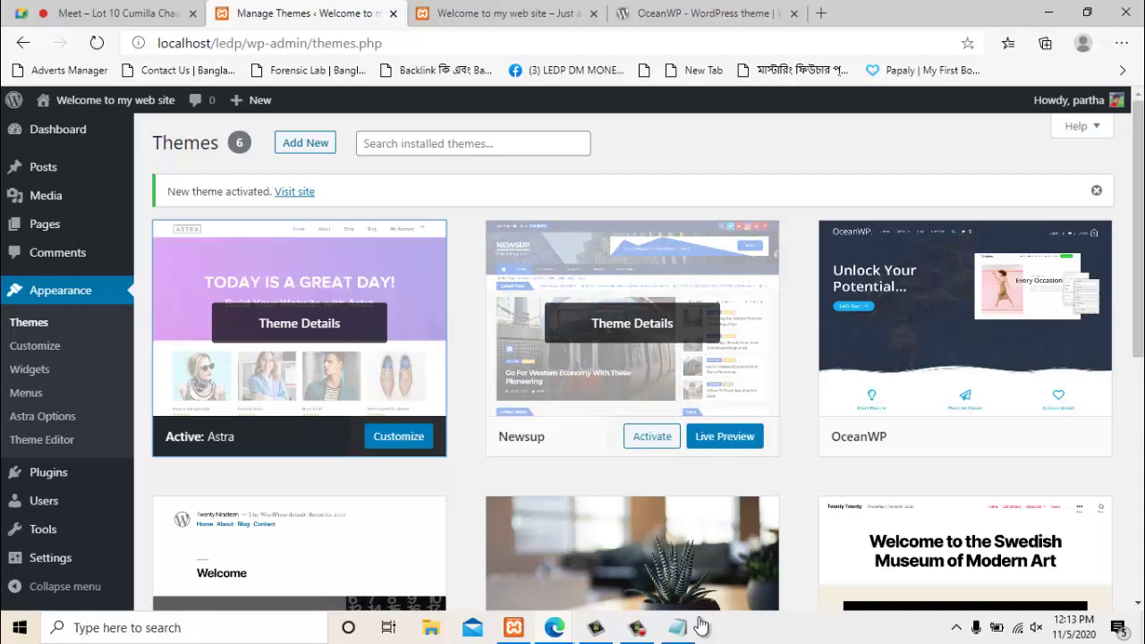
Delete the Newsup theme through its theme details and confirm the deletion
{"action": "left_click", "coordinate": [633, 324]}
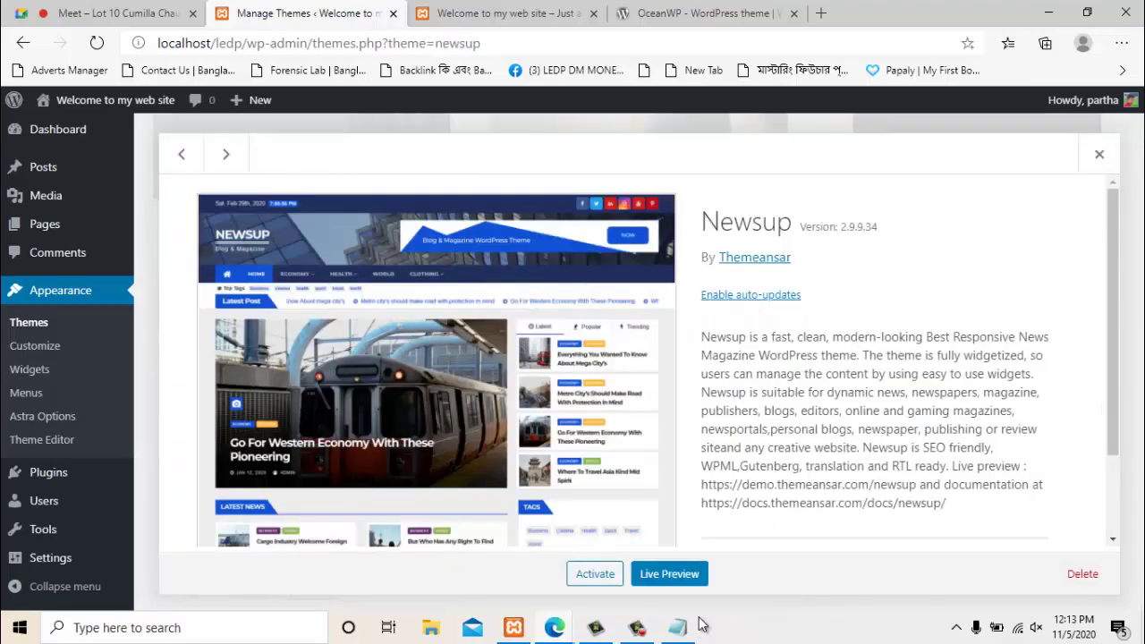
{"action": "scroll", "coordinate": [640, 358], "scroll_direction": "down", "scroll_amount": 2}
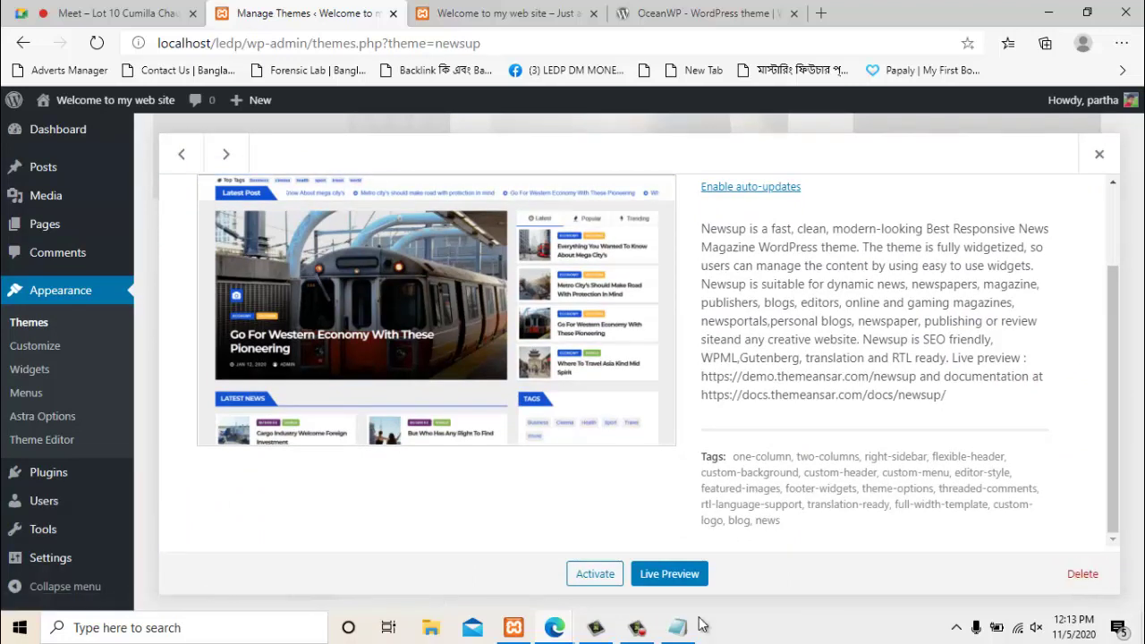
{"action": "left_click", "coordinate": [1082, 573]}
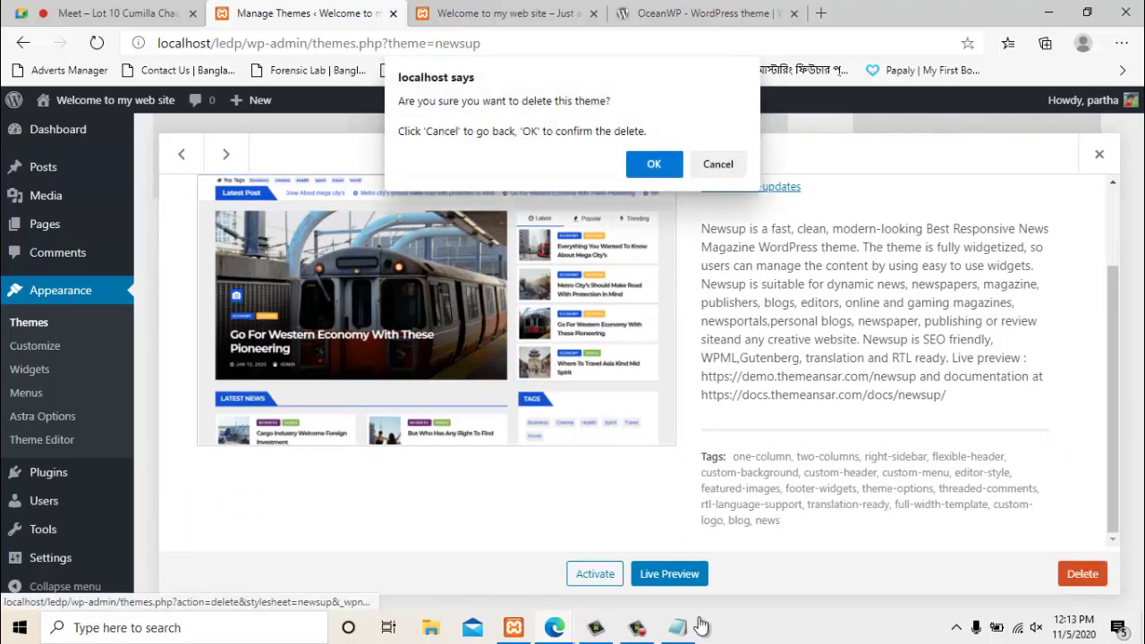
{"action": "key", "text": "Return"}
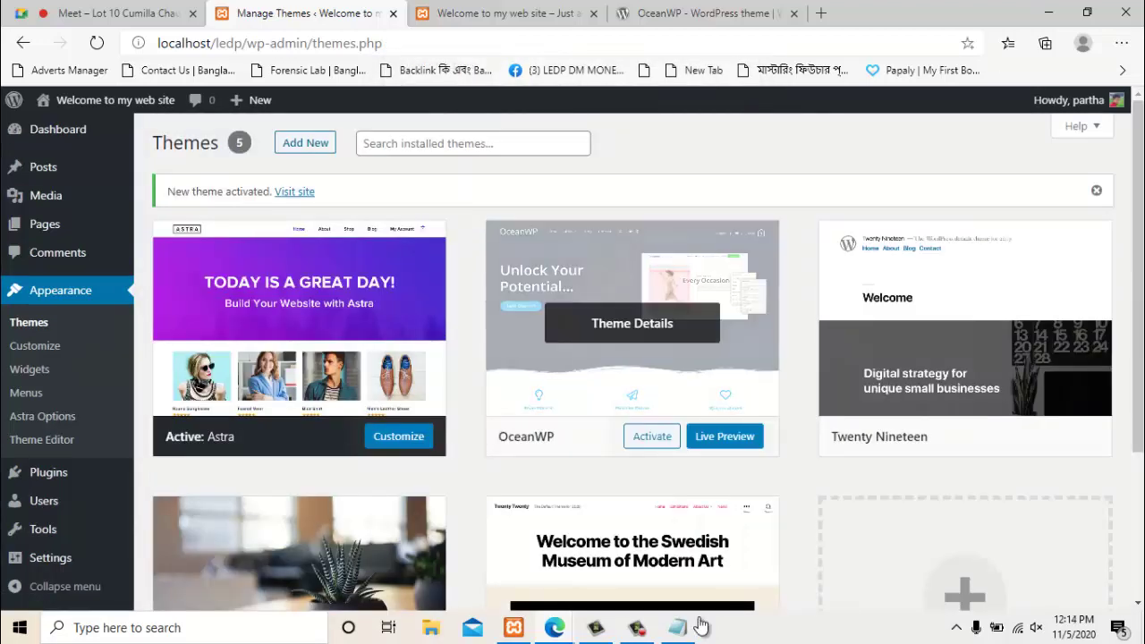
Delete the OceanWP theme through its theme details and confirm the deletion
{"action": "left_click", "coordinate": [633, 323]}
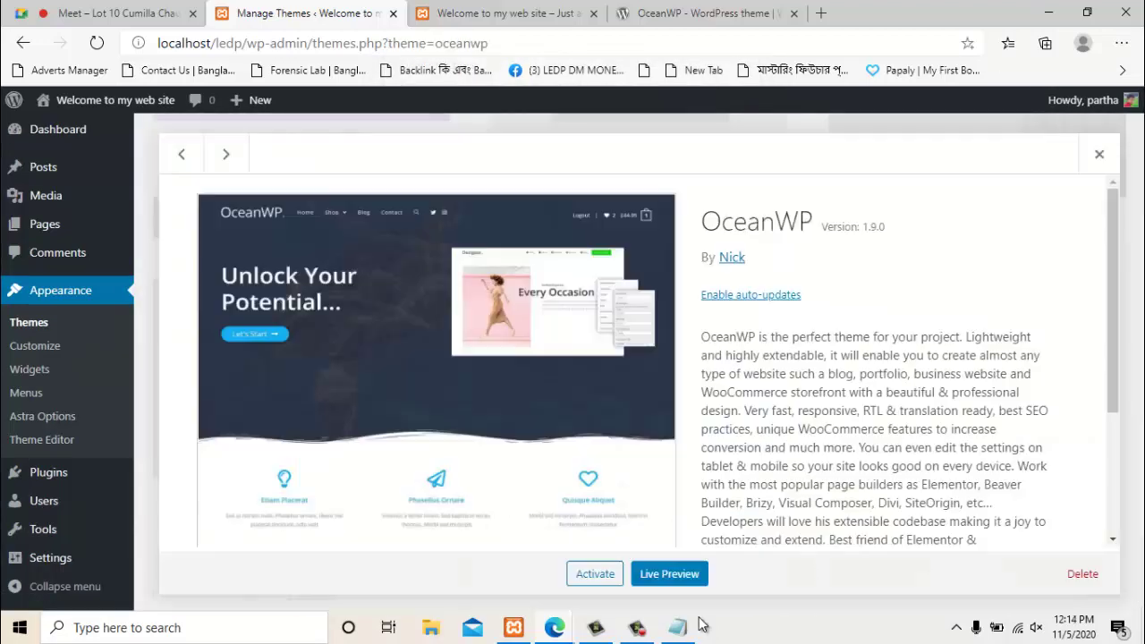
{"action": "scroll", "coordinate": [632, 358], "scroll_direction": "down", "scroll_amount": 2}
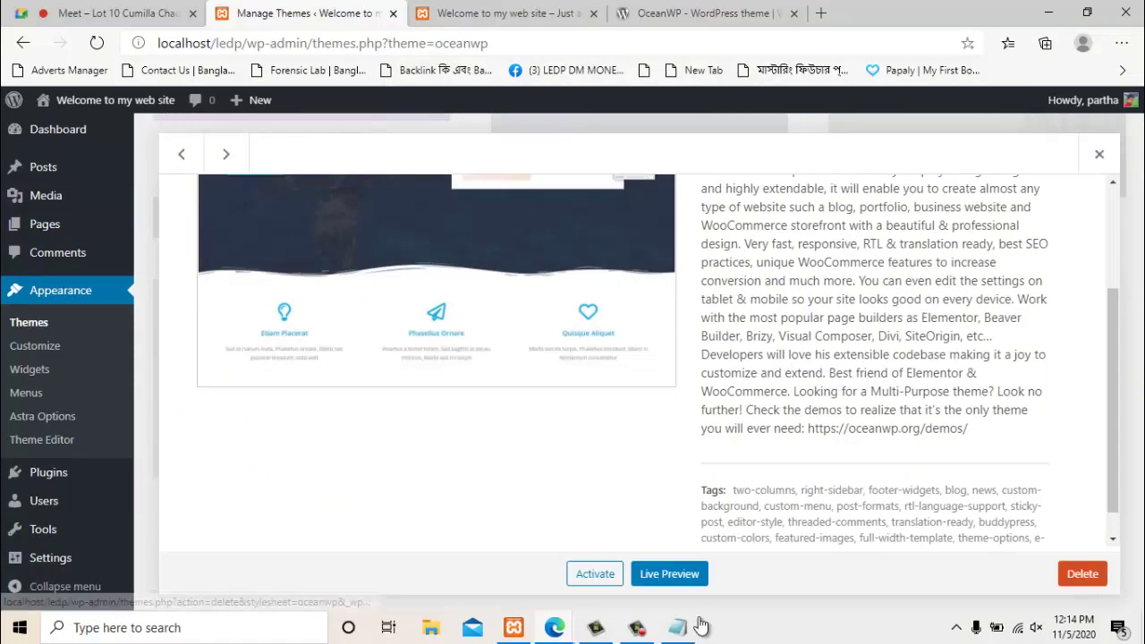
{"action": "left_click", "coordinate": [1082, 573]}
{"action": "key", "text": "Return"}
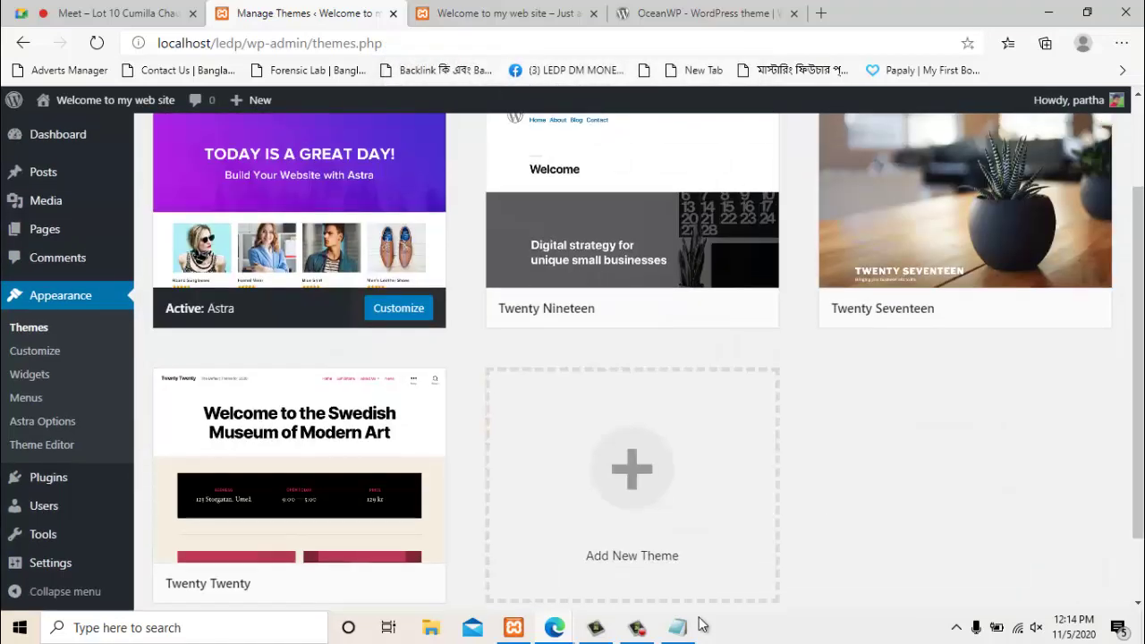
Delete the Twenty Nineteen theme through its theme details and confirm the deletion
{"action": "key", "text": "Return"}
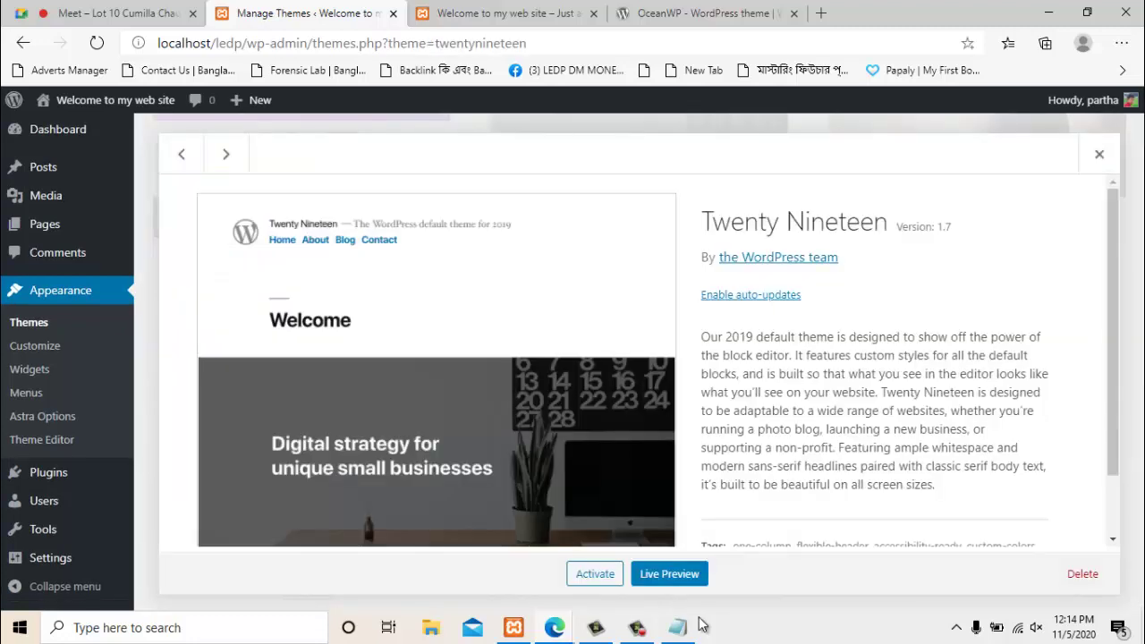
{"action": "key", "text": "Escape"}
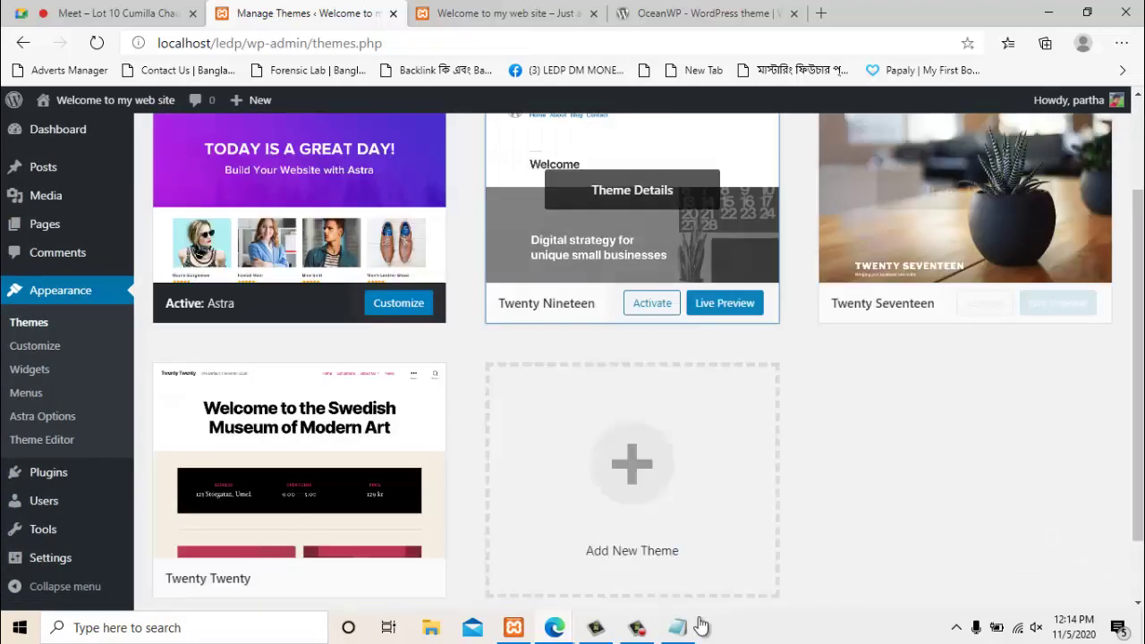
{"action": "key", "text": "Home"}
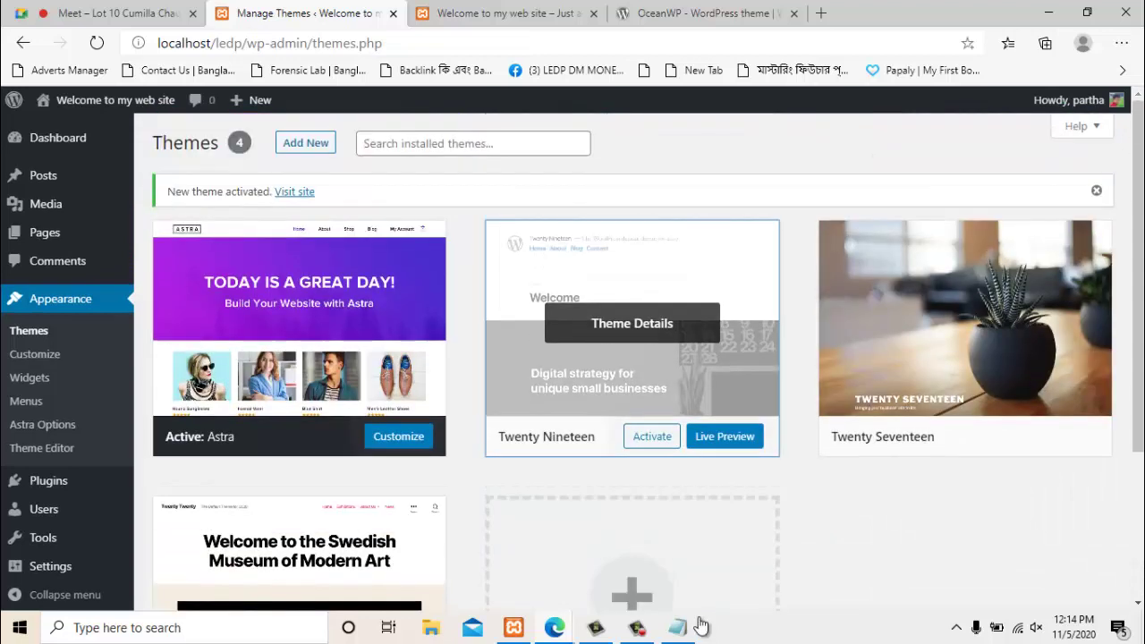
{"action": "key", "text": "Return"}
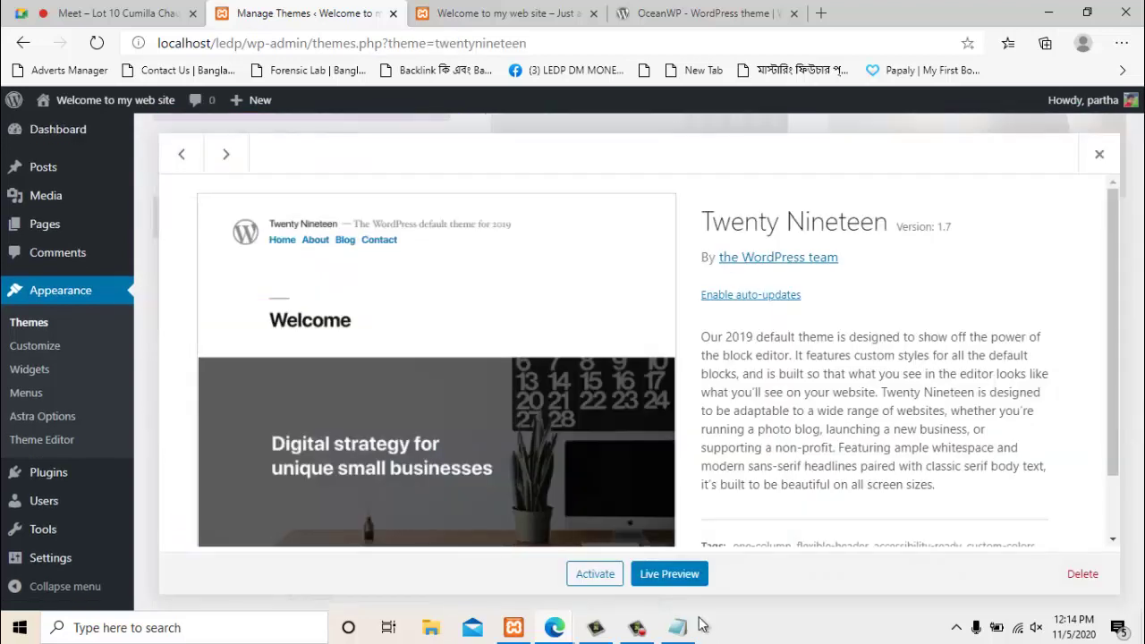
{"action": "key", "text": "Tab"}
{"action": "key", "text": "Return"}
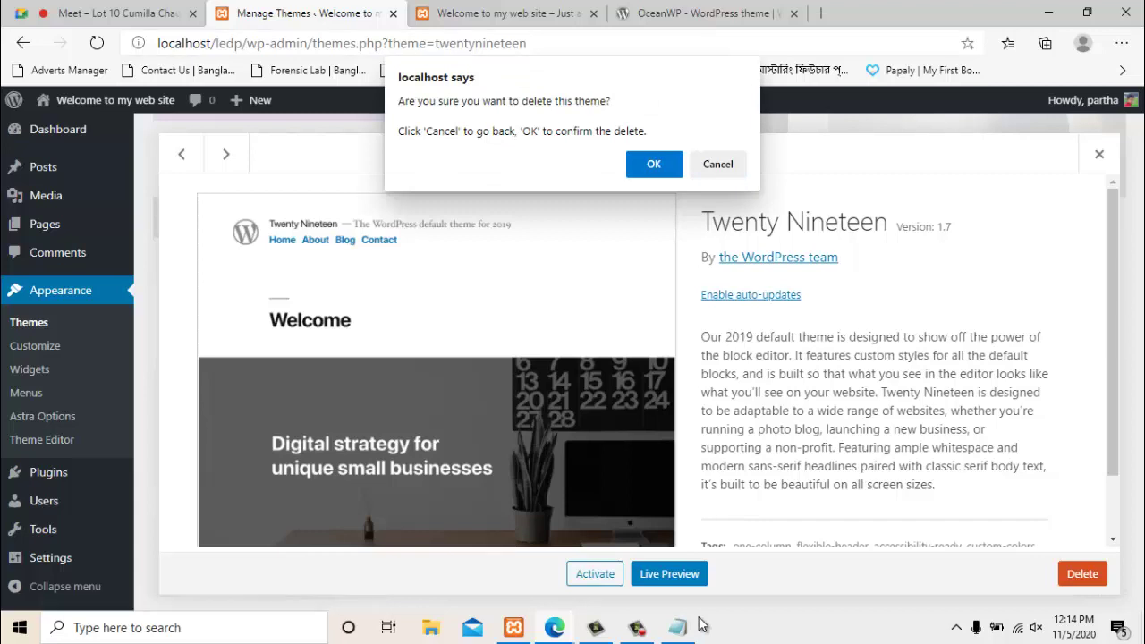
{"action": "key", "text": "Return"}
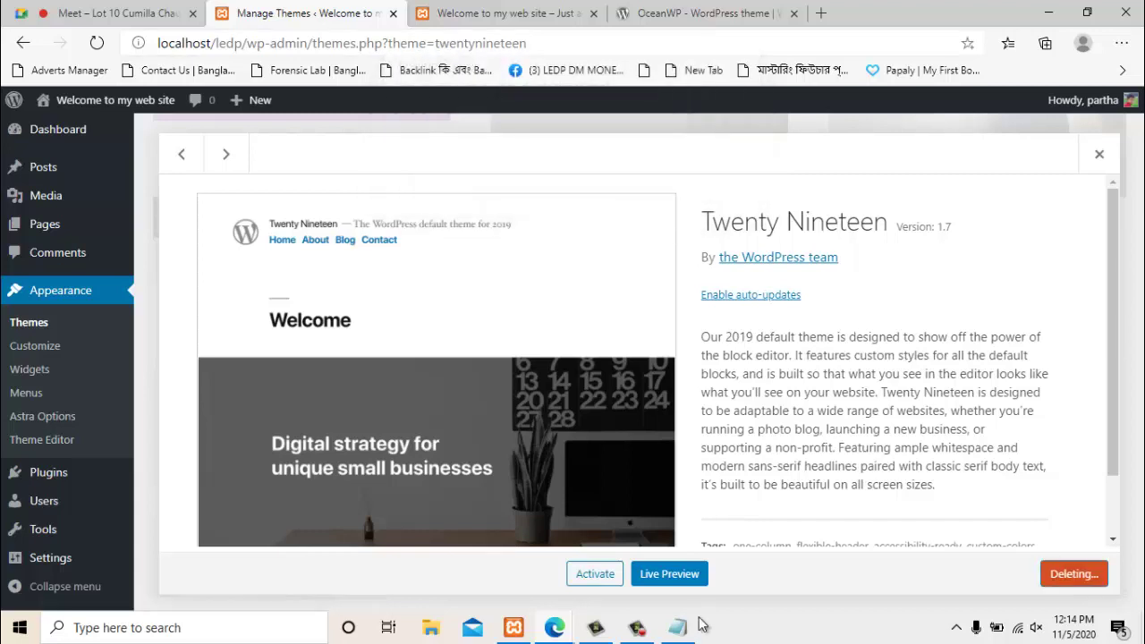
Delete the Twenty Seventeen theme through its theme details and confirm the deletion
{"action": "key", "text": "Return"}
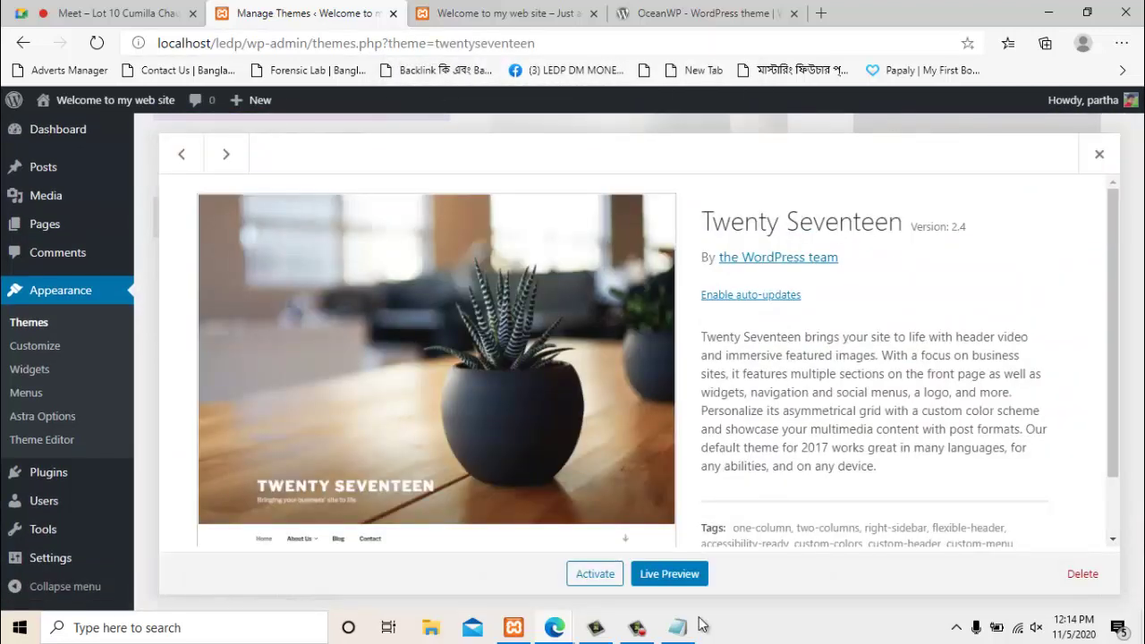
{"action": "key", "text": "Tab"}
{"action": "key", "text": "Return"}
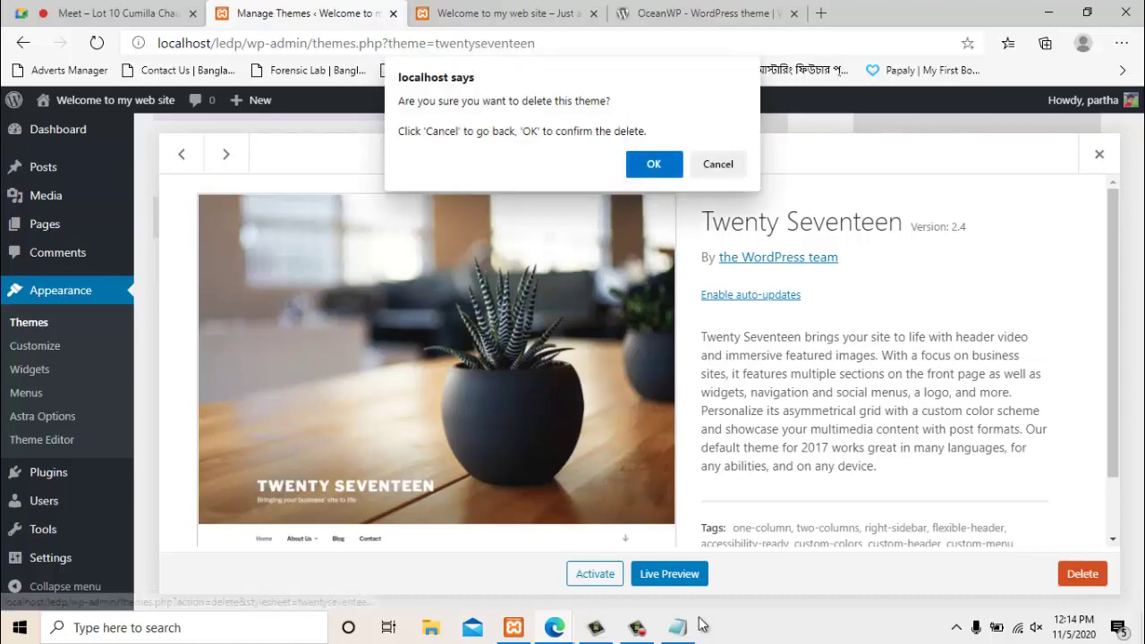
{"action": "key", "text": "Return"}
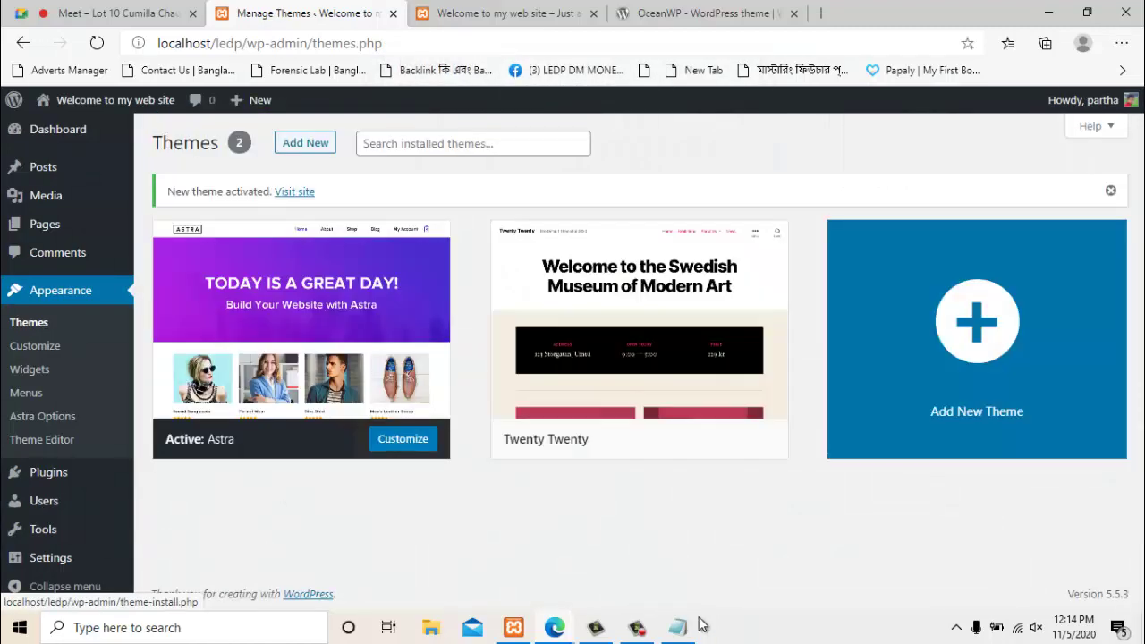
Delete the Twenty Twenty theme through its theme details and confirm the deletion
{"action": "key", "text": "Return"}
{"action": "key", "text": "Tab"}
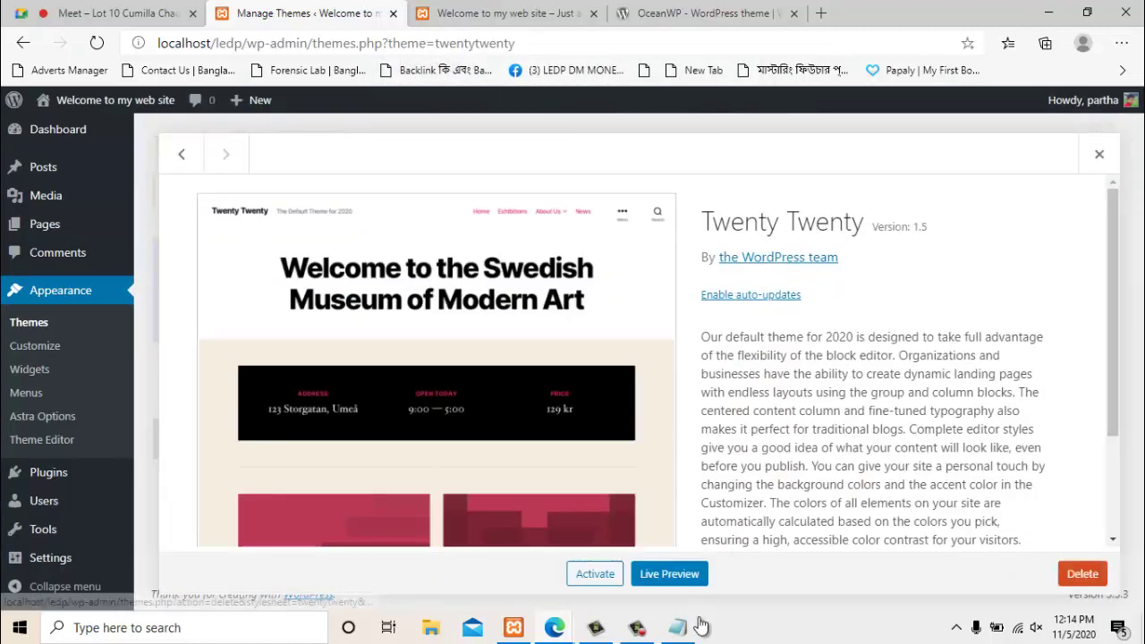
{"action": "key", "text": "Return"}
{"action": "key", "text": "Return"}
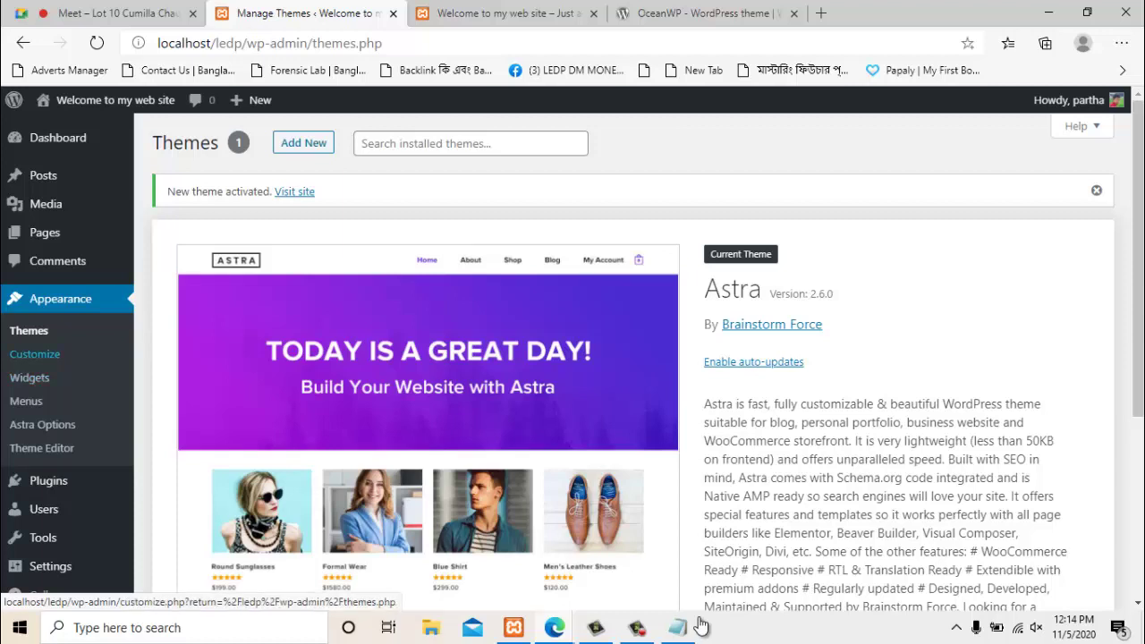
Open the Widgets admin page, and refresh the site's front page to check its sidebar widgets
{"action": "left_click", "coordinate": [30, 378]}
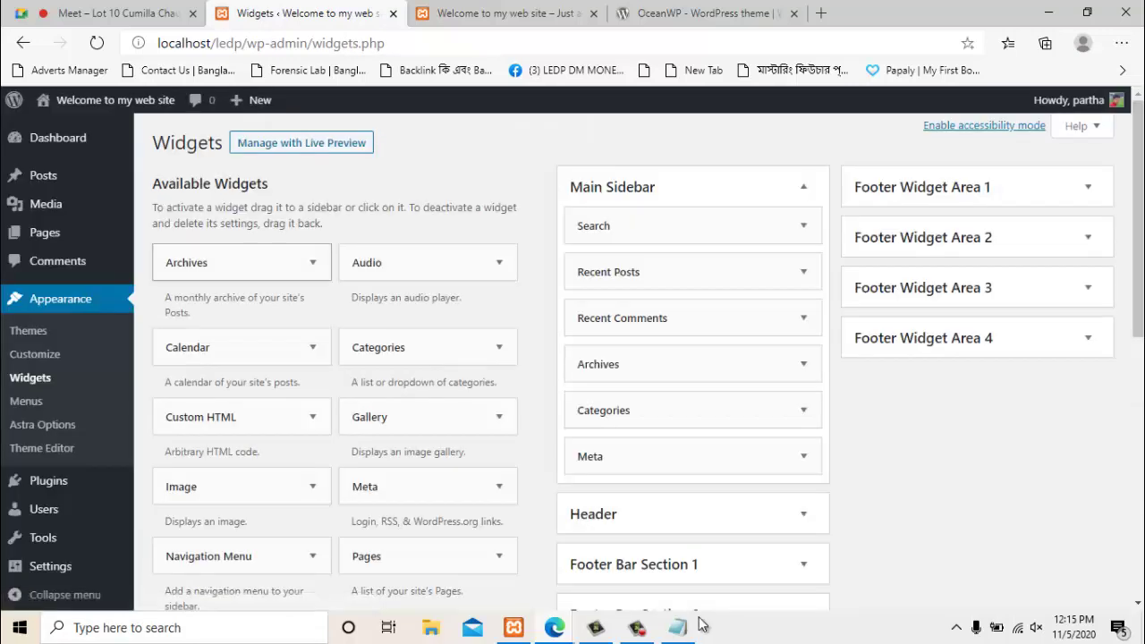
{"action": "key", "text": "ctrl+Tab"}
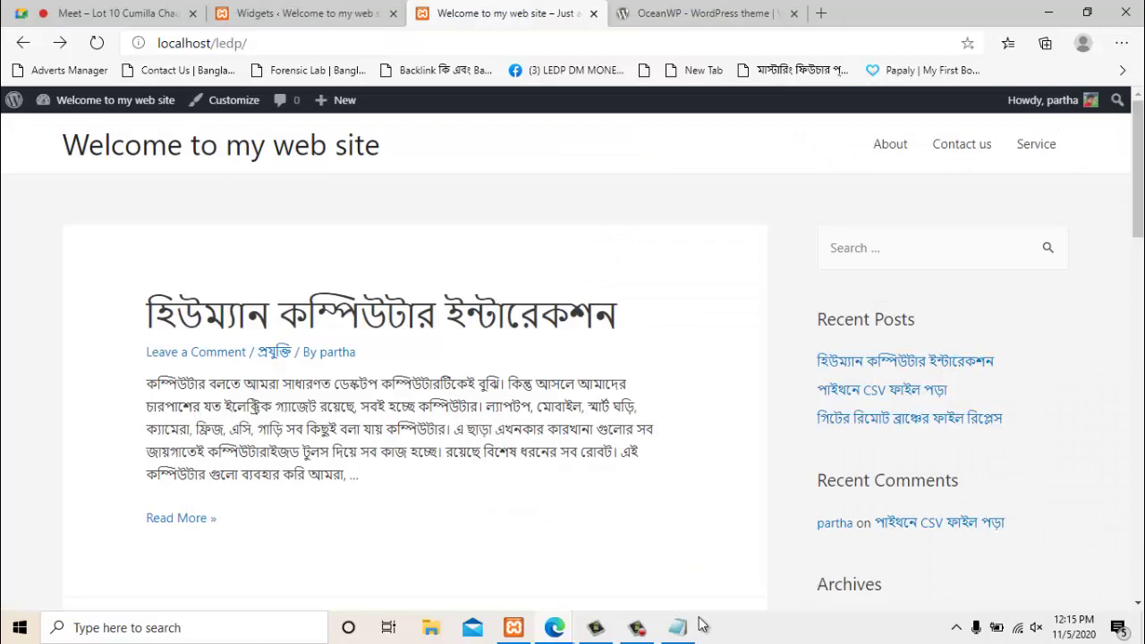
{"action": "key", "text": "F5"}
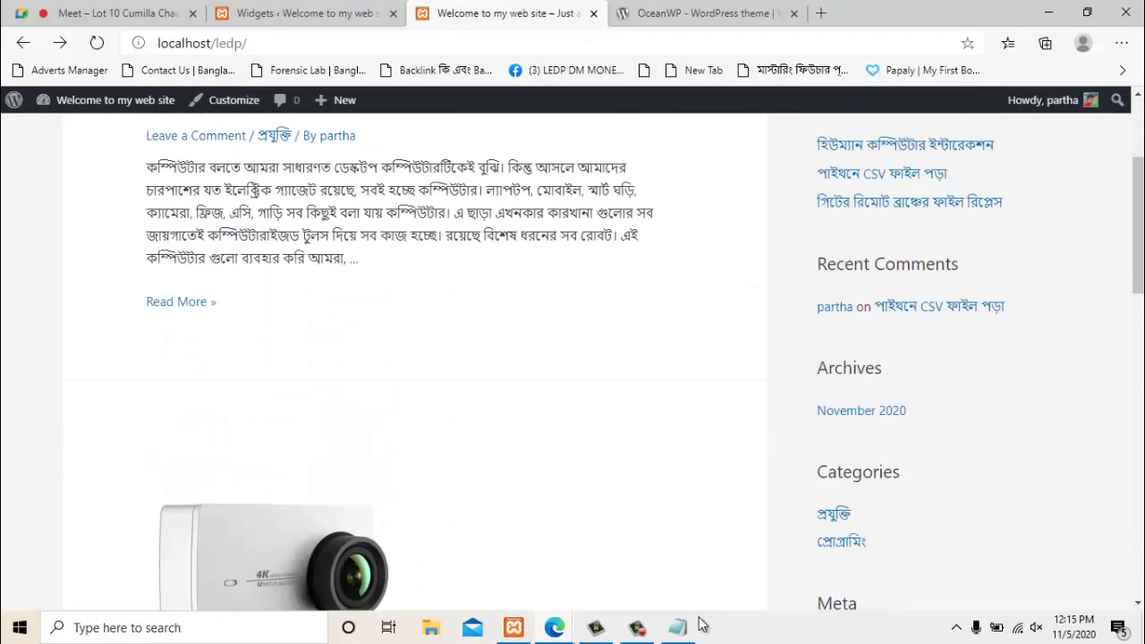
{"action": "scroll", "coordinate": [700, 618], "scroll_direction": "down", "scroll_amount": 1}
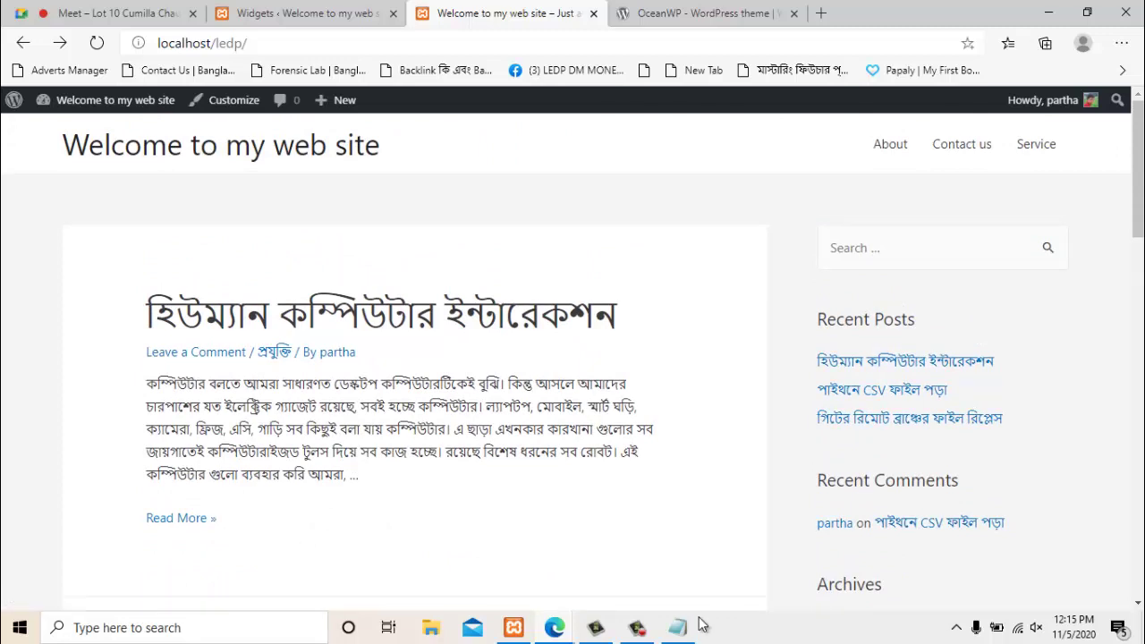
Open the front page's first post, হিউম্যান কম্পিউটার ইন্টারেকশন, and examine its content and sidebar
{"action": "left_click", "coordinate": [352, 313]}
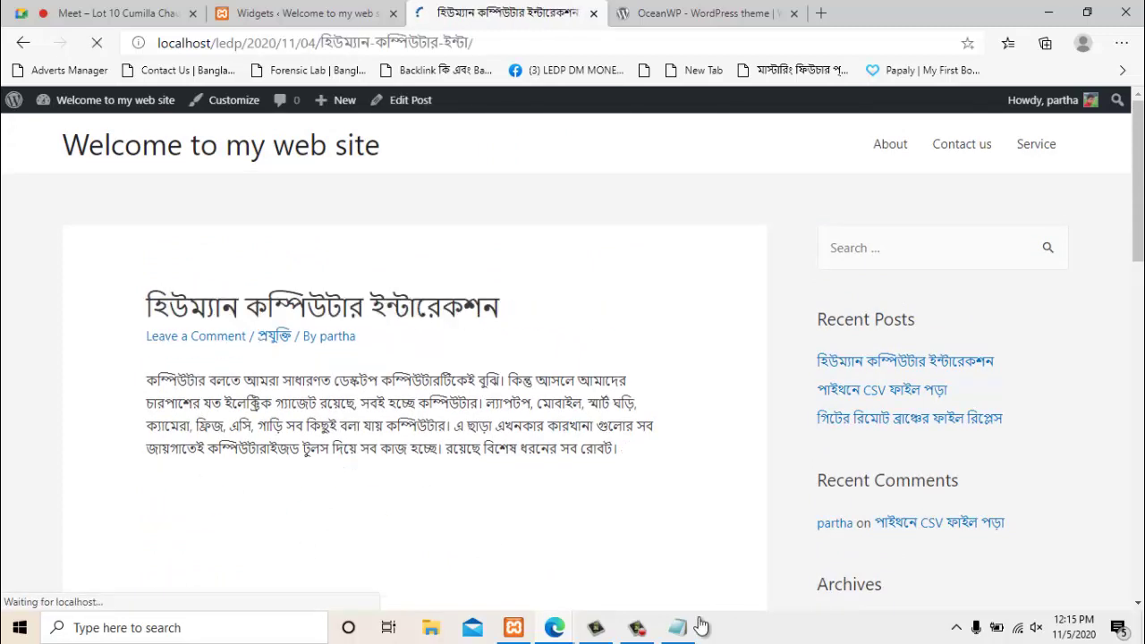
{"action": "scroll", "coordinate": [415, 358], "scroll_direction": "down", "scroll_amount": 10}
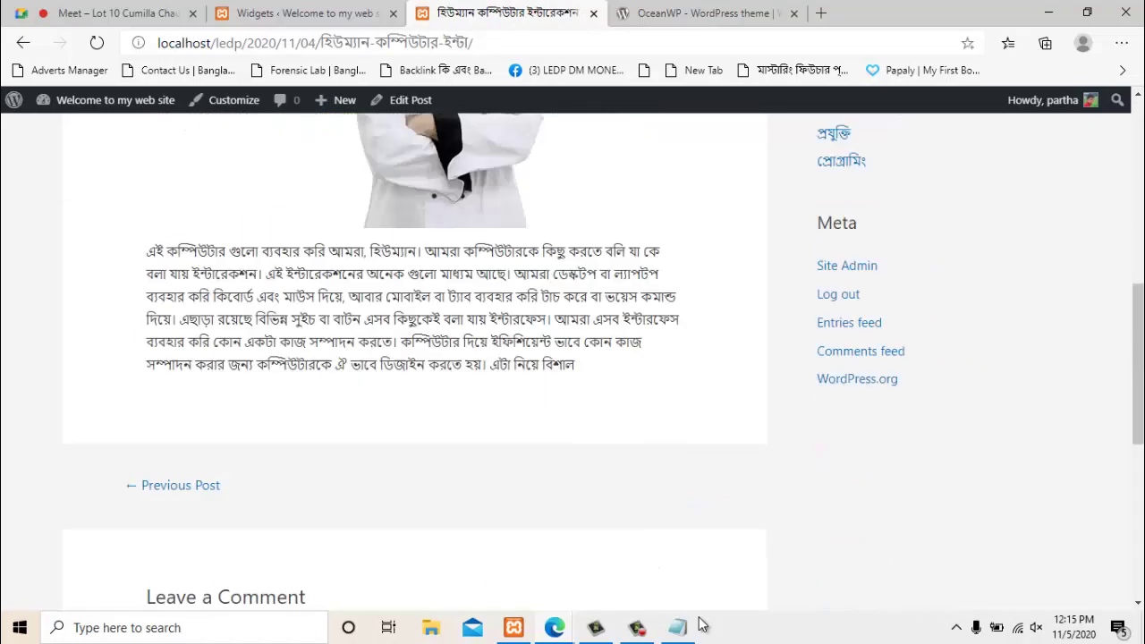
{"action": "scroll", "coordinate": [415, 358], "scroll_direction": "up", "scroll_amount": 5}
{"action": "scroll", "coordinate": [414, 358], "scroll_direction": "up", "scroll_amount": 5}
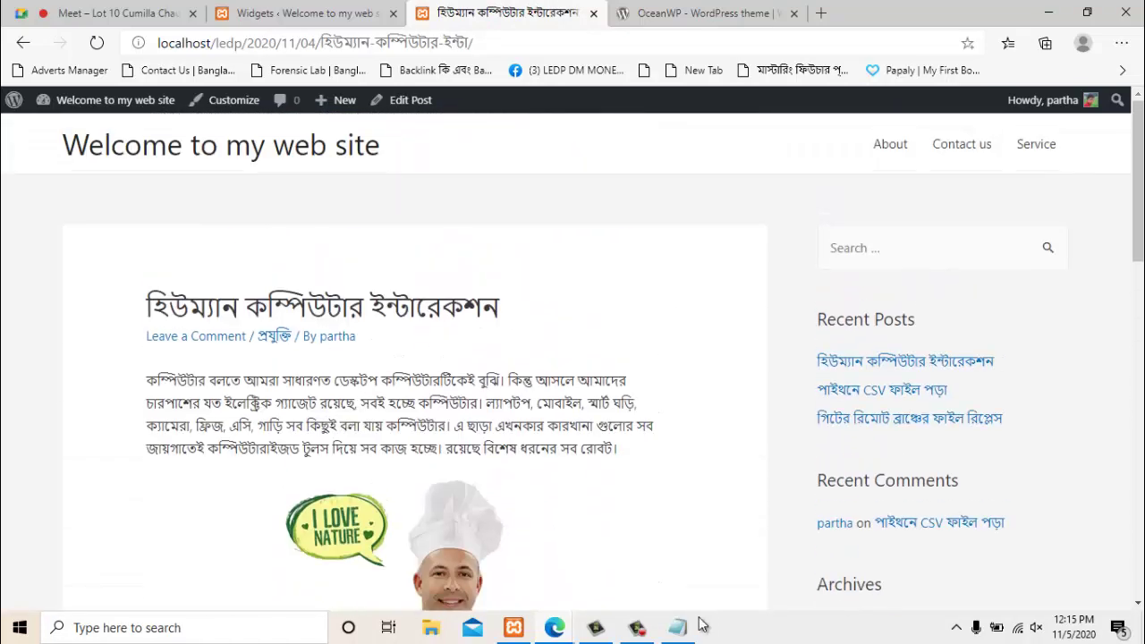
{"action": "scroll", "coordinate": [703, 625], "scroll_direction": "down", "scroll_amount": 1}
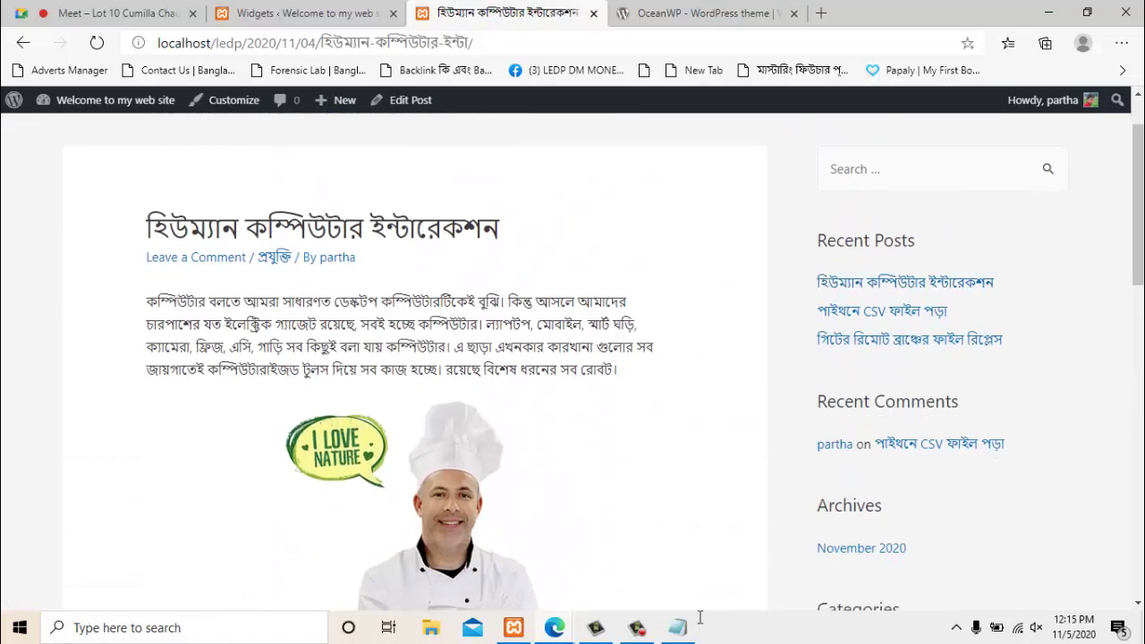
{"action": "scroll", "coordinate": [701, 617], "scroll_direction": "down", "scroll_amount": 4}
{"action": "scroll", "coordinate": [700, 617], "scroll_direction": "up", "scroll_amount": 5}
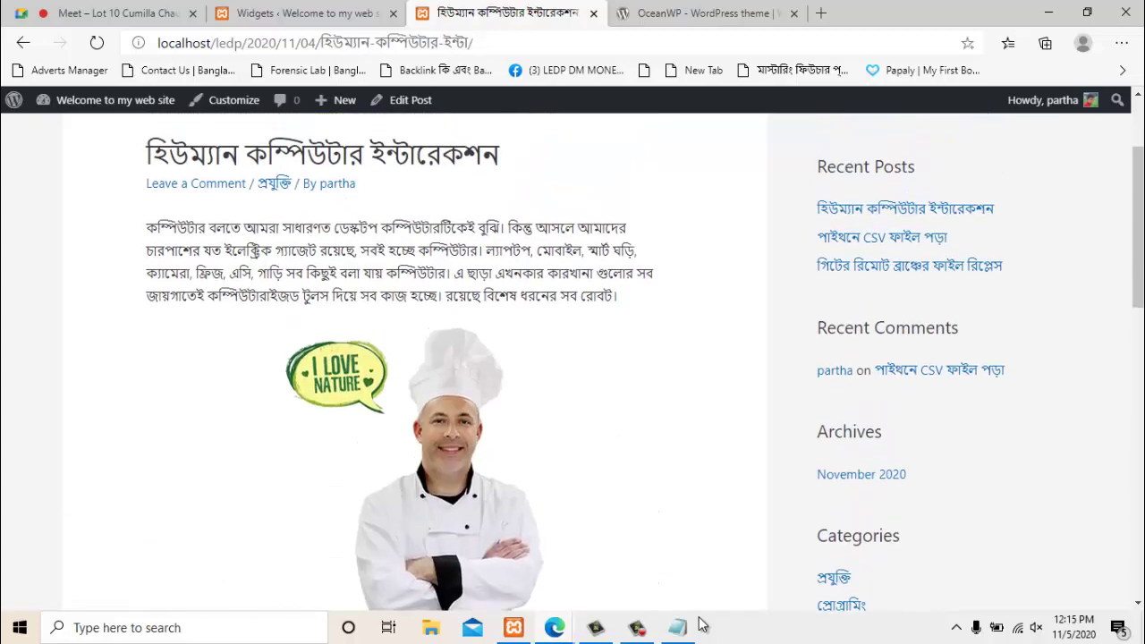
Examine the Widgets admin page for the available widgets and the sidebar, header and footer widget areas
{"action": "key", "text": "ctrl+shift+Tab"}
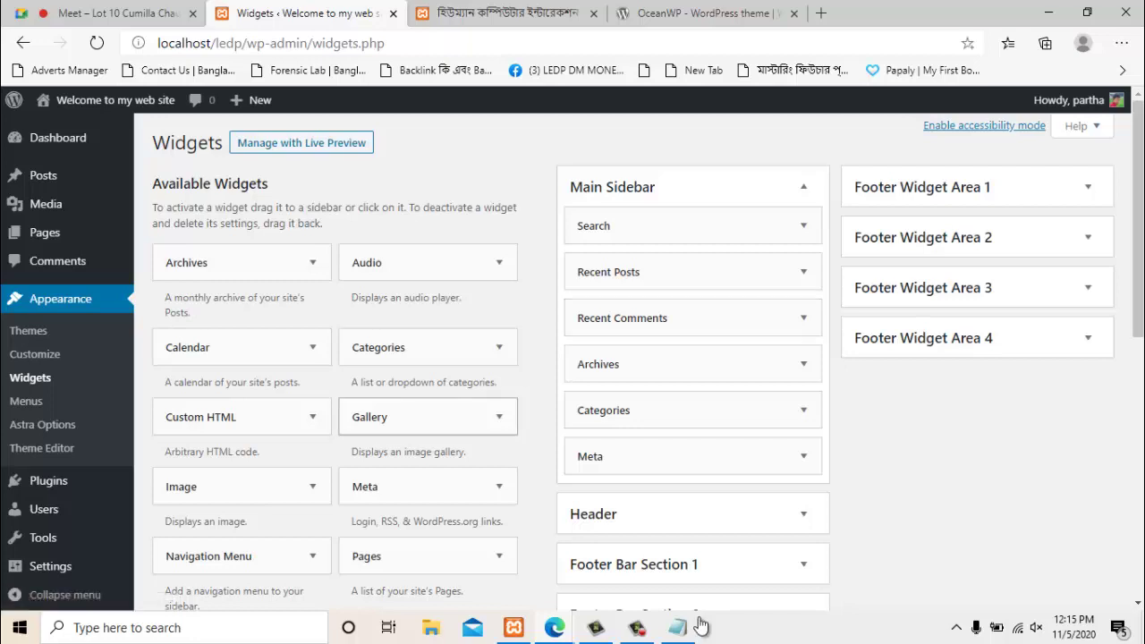
{"action": "scroll", "coordinate": [429, 417], "scroll_direction": "down", "scroll_amount": 2}
{"action": "scroll", "coordinate": [429, 417], "scroll_direction": "up", "scroll_amount": 2}
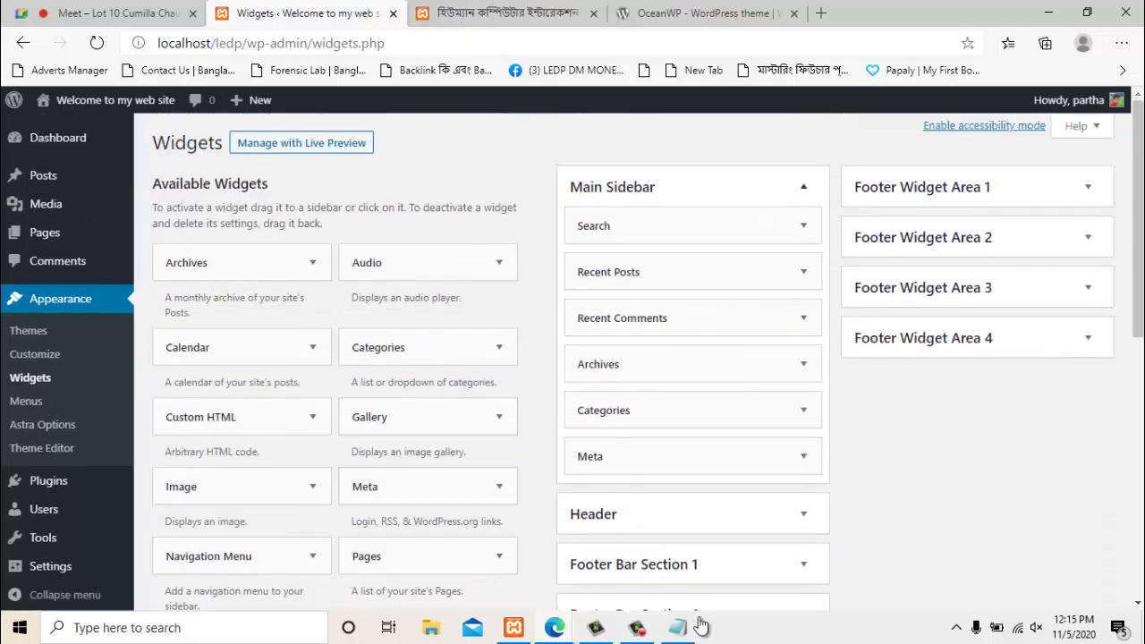
{"action": "scroll", "coordinate": [693, 409], "scroll_direction": "down", "scroll_amount": 3}
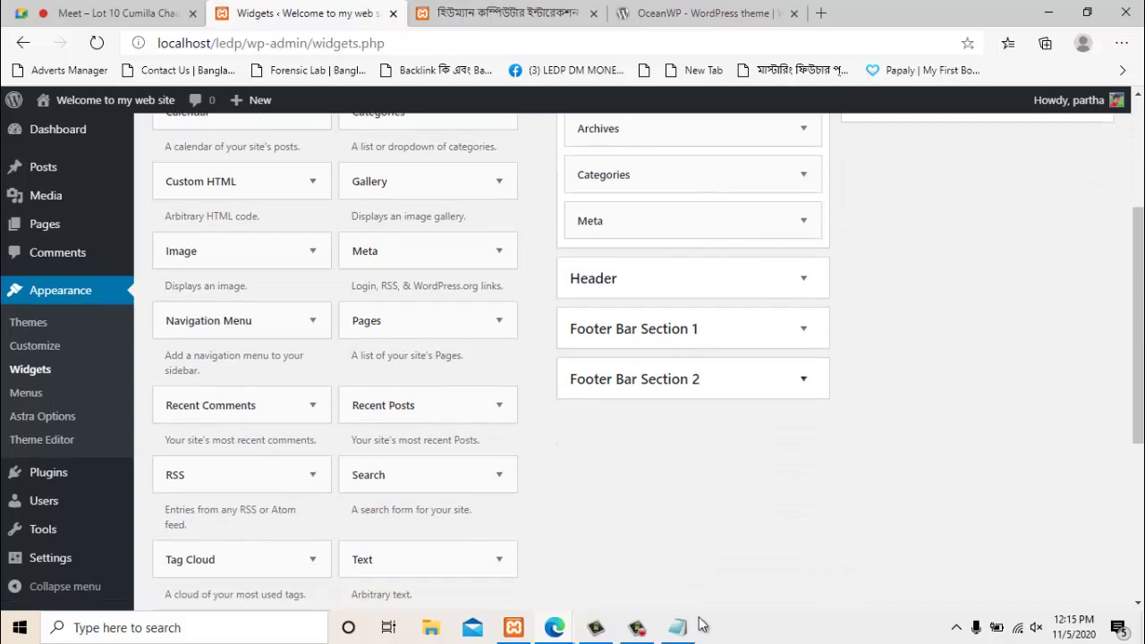
{"action": "scroll", "coordinate": [693, 394], "scroll_direction": "up", "scroll_amount": 3}
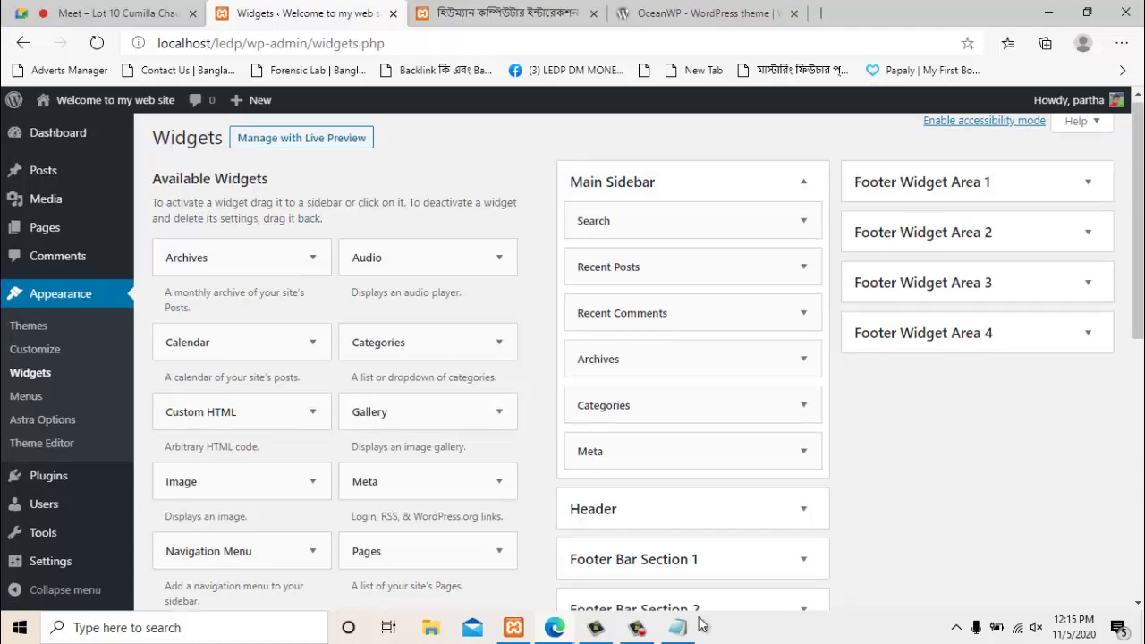
{"action": "key", "text": "Down"}
{"action": "key", "text": "Down"}
{"action": "key", "text": "Down"}
{"action": "key", "text": "Down"}
Compare the open post's footer and sidebar with the footer areas and Main Sidebar on the Widgets admin page
{"action": "key", "text": "ctrl+Tab"}
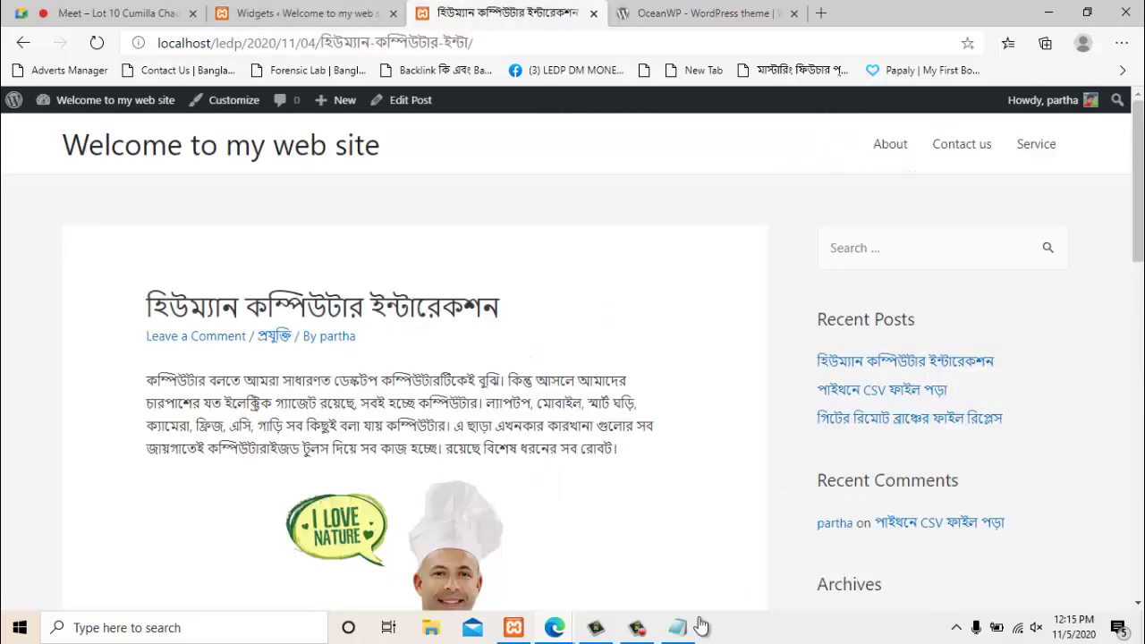
{"action": "scroll", "coordinate": [863, 358], "scroll_direction": "down", "scroll_amount": 12}
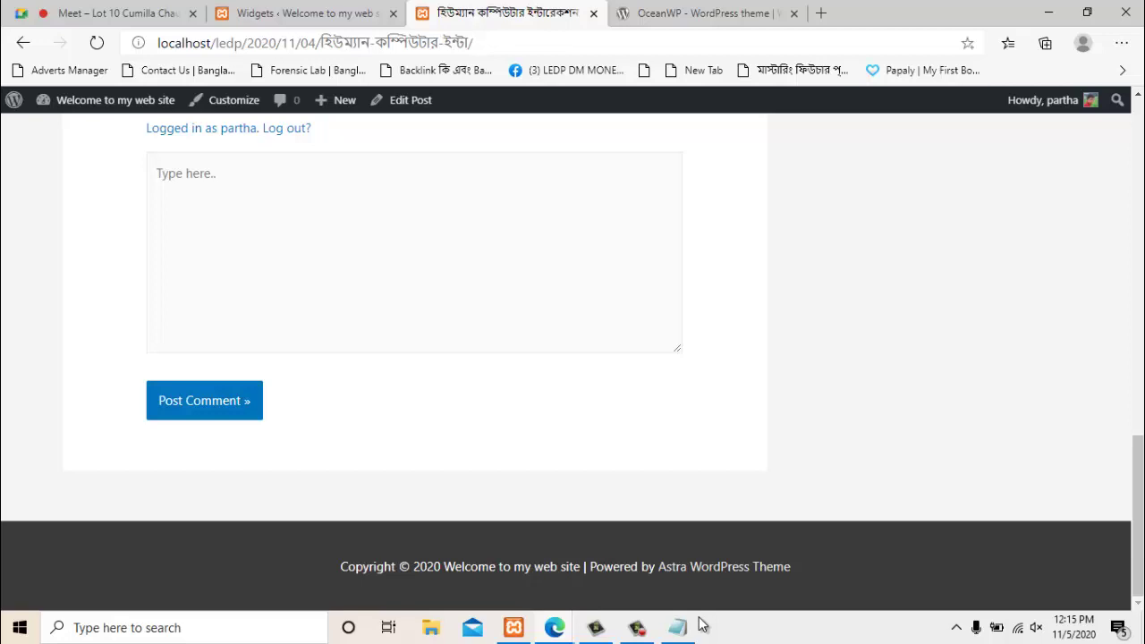
{"action": "key", "text": "ctrl+shift+Tab"}
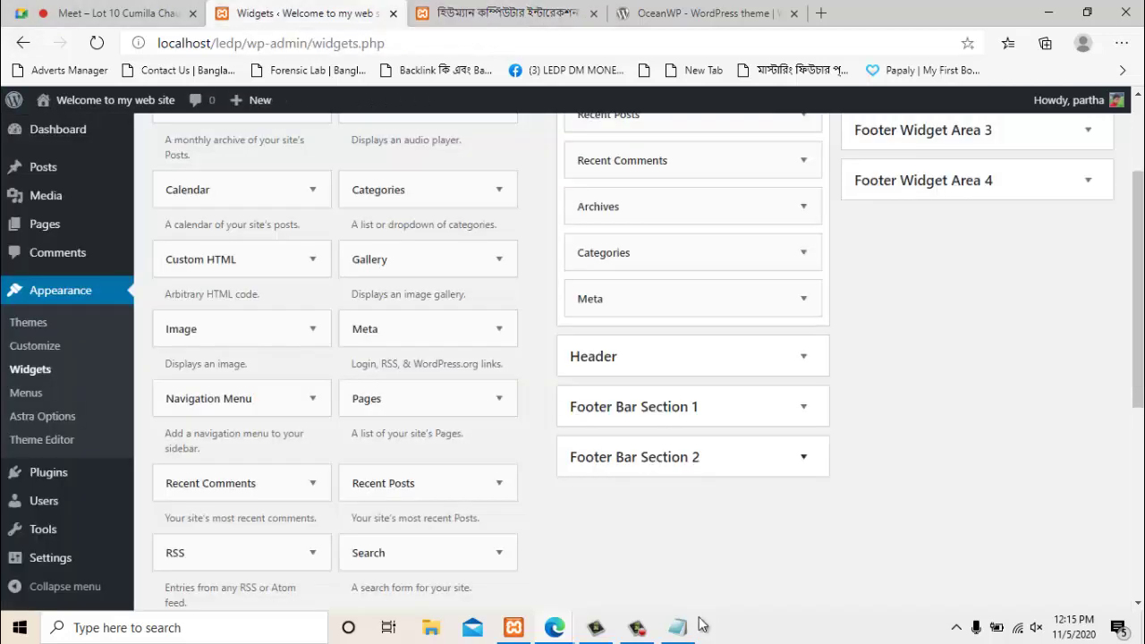
{"action": "key", "text": "ctrl+Tab"}
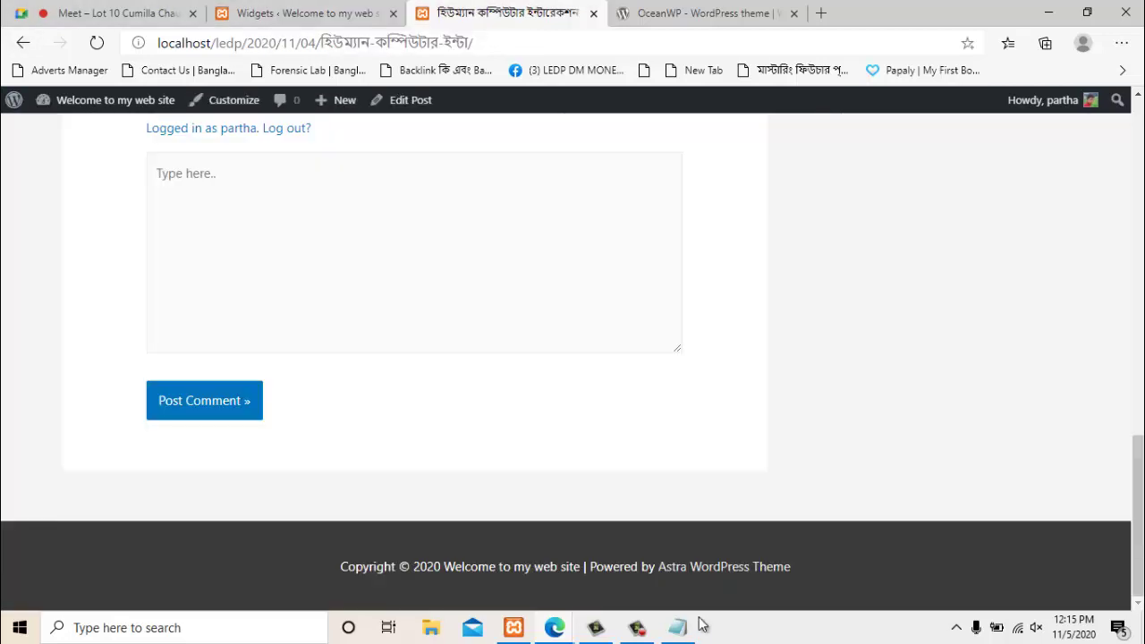
{"action": "key", "text": "ctrl+shift+Tab"}
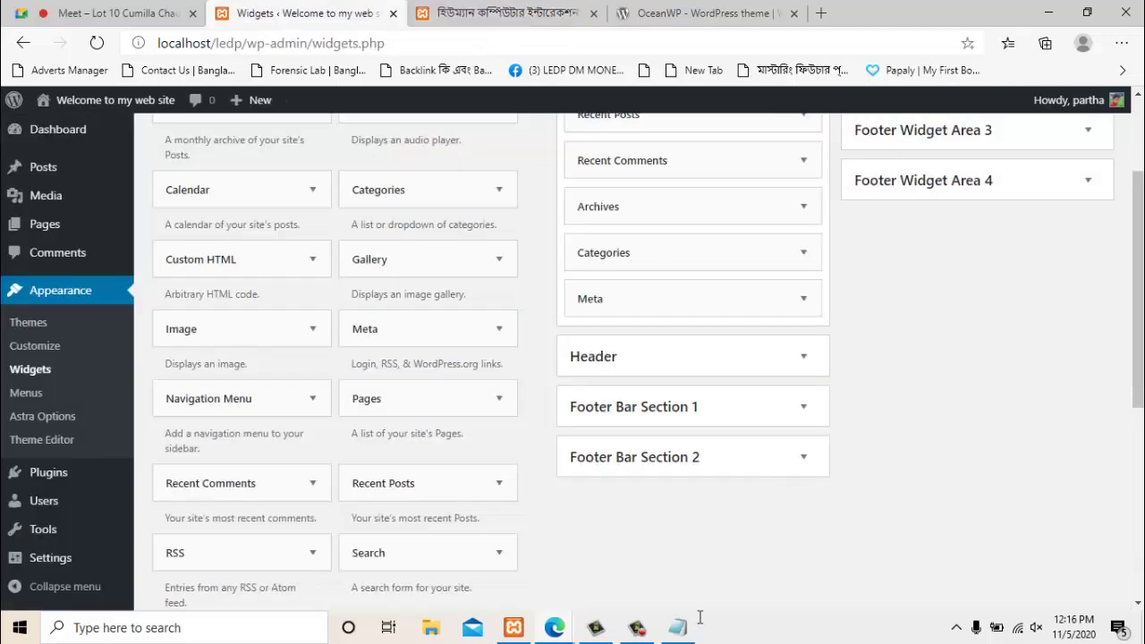
{"action": "key", "text": "Home"}
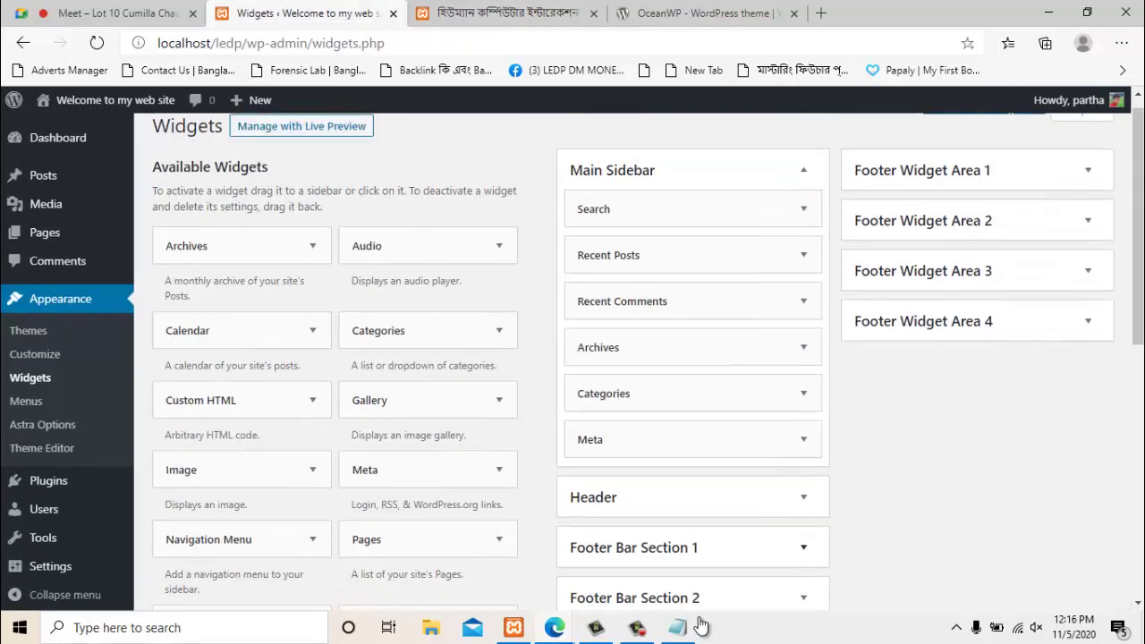
{"action": "key", "text": "ctrl+Tab"}
{"action": "key", "text": "Home"}
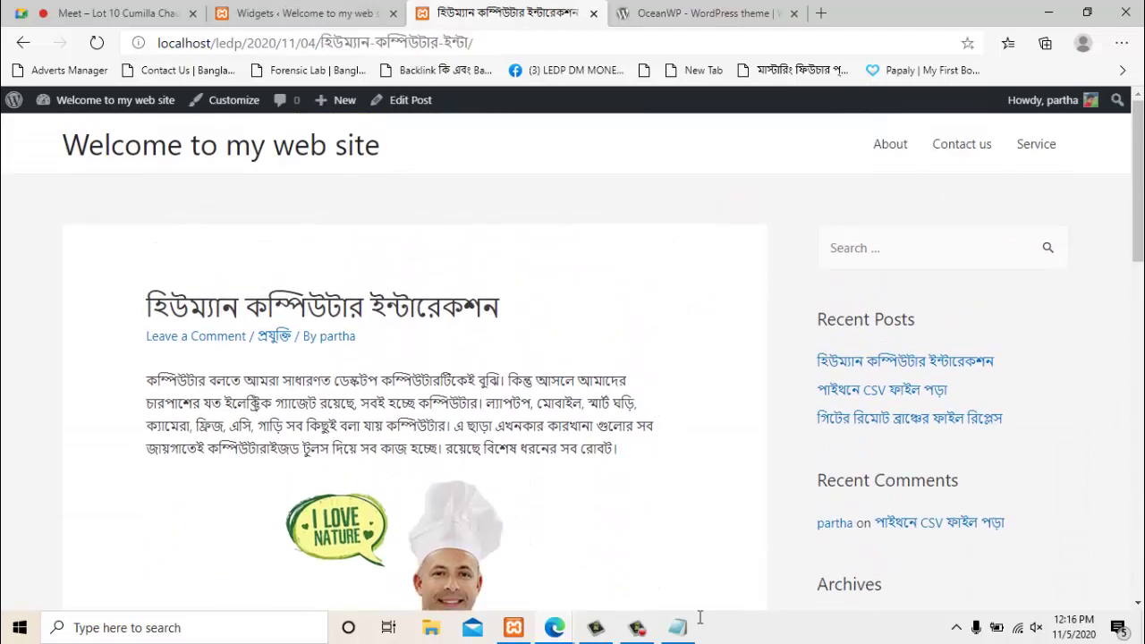
{"action": "left_click", "coordinate": [904, 247]}
{"action": "left_click", "coordinate": [702, 624]}
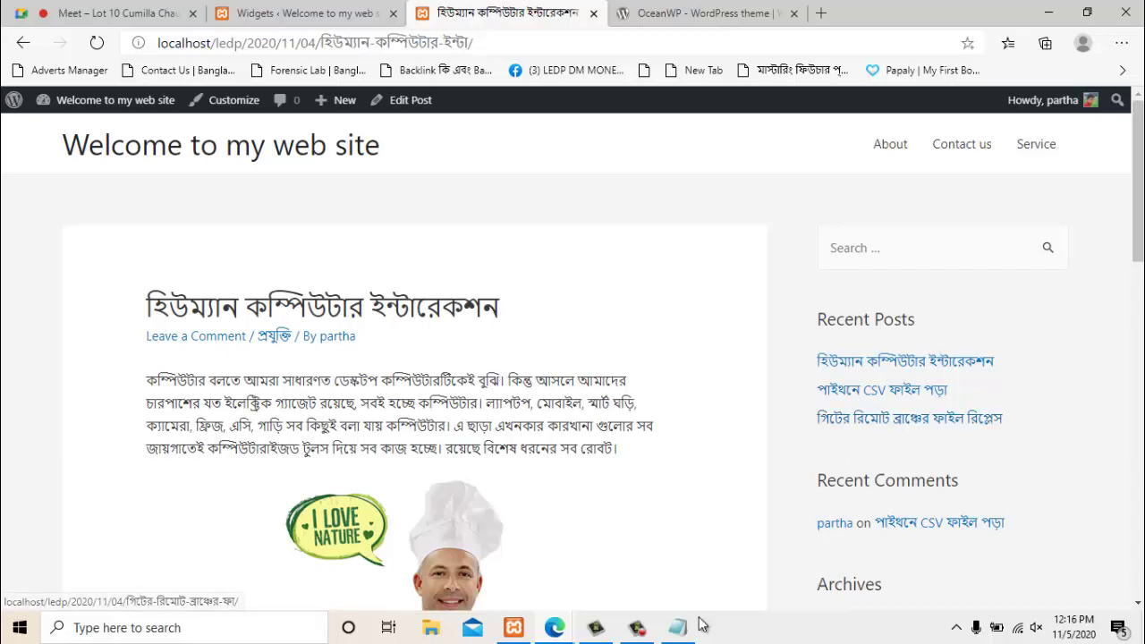
Open the প্রোগ্রামিং category from the open post's sidebar, and examine the category page's posts and sidebar
{"action": "scroll", "coordinate": [909, 418], "scroll_direction": "down", "scroll_amount": 3}
{"action": "scroll", "coordinate": [703, 624], "scroll_direction": "down", "scroll_amount": 1}
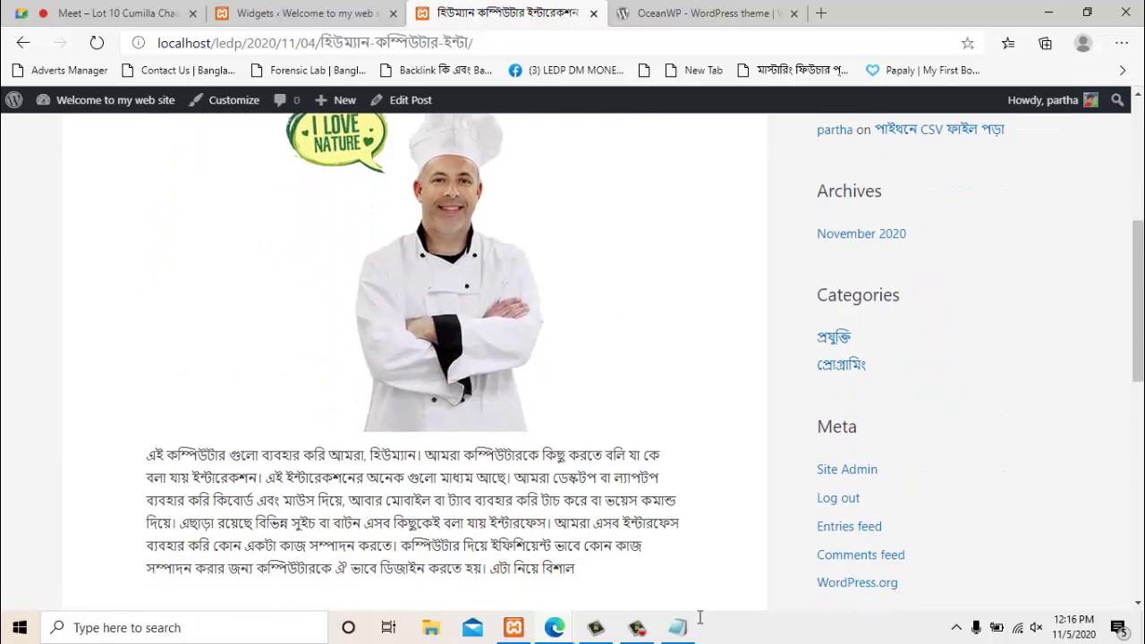
{"action": "scroll", "coordinate": [702, 621], "scroll_direction": "up", "scroll_amount": 4}
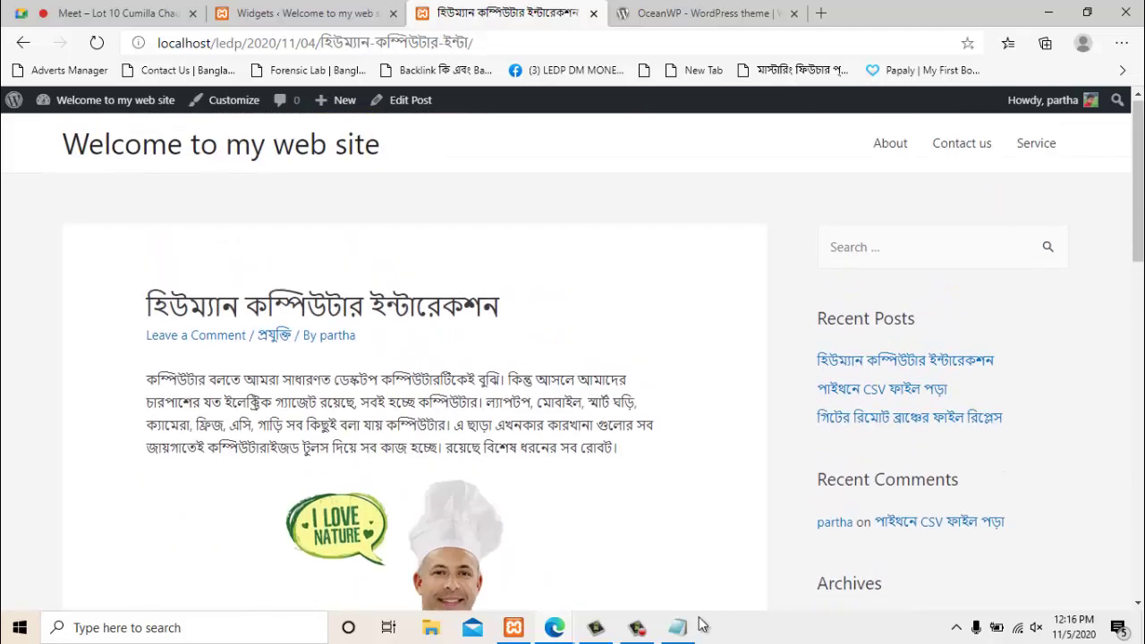
{"action": "scroll", "coordinate": [702, 623], "scroll_direction": "down", "scroll_amount": 7}
{"action": "scroll", "coordinate": [702, 624], "scroll_direction": "up", "scroll_amount": 4}
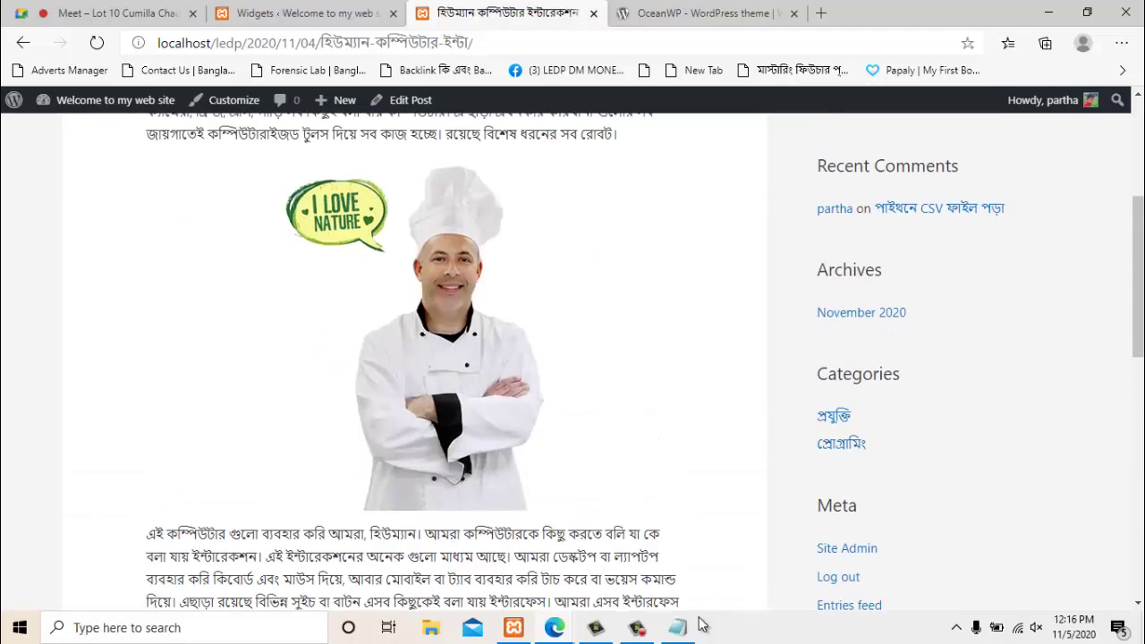
{"action": "left_click", "coordinate": [701, 626]}
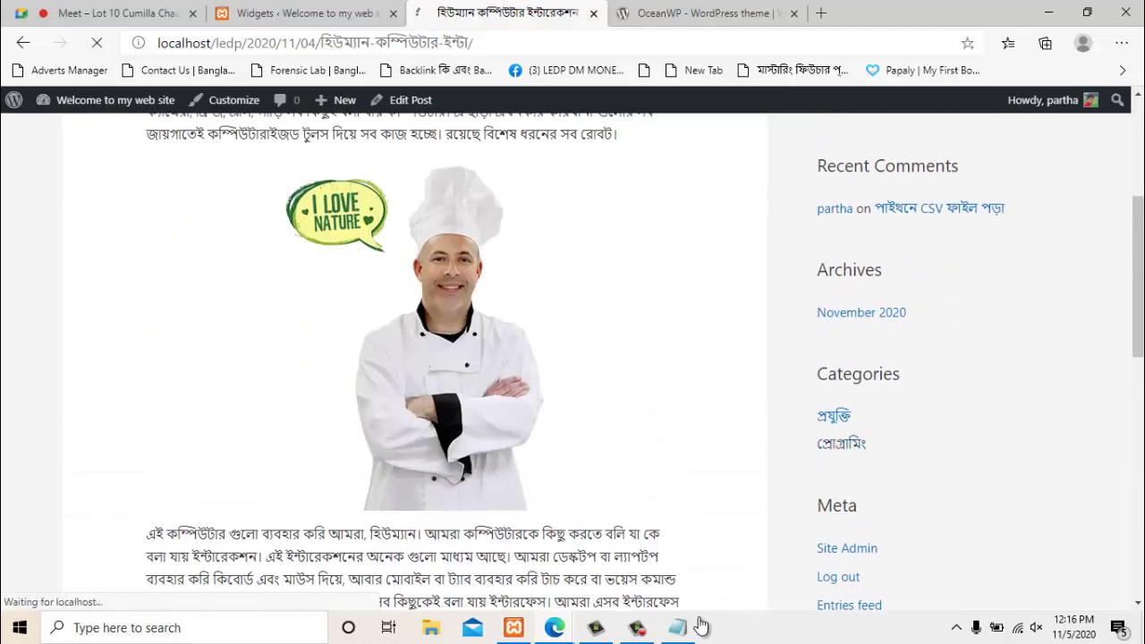
{"action": "scroll", "coordinate": [700, 617], "scroll_direction": "down", "scroll_amount": 5}
{"action": "scroll", "coordinate": [701, 616], "scroll_direction": "down", "scroll_amount": 8}
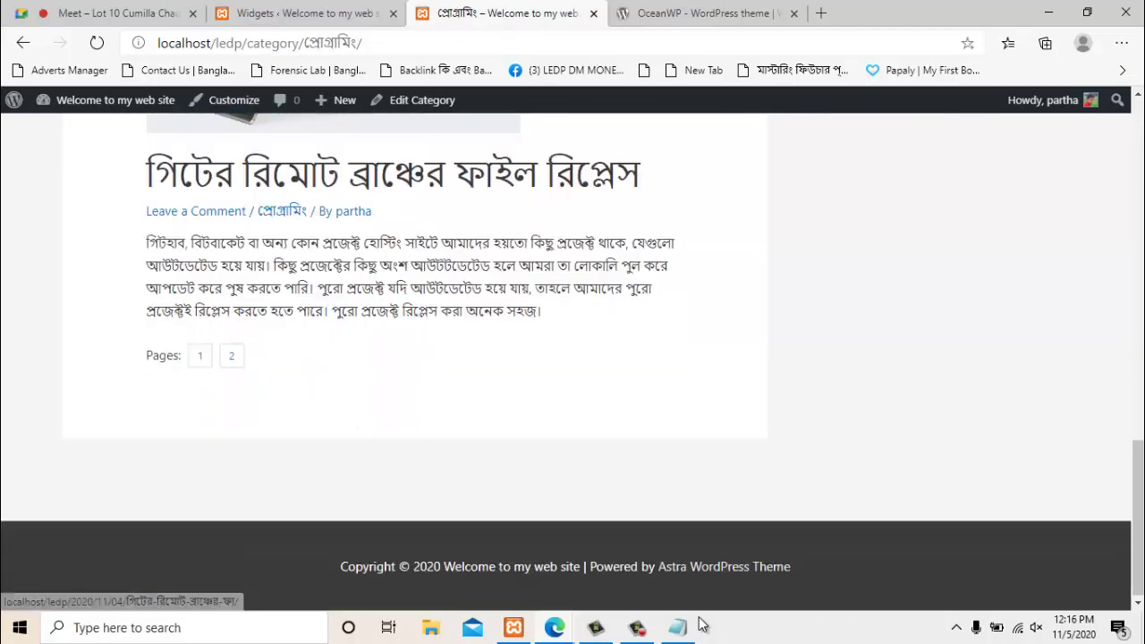
{"action": "scroll", "coordinate": [701, 617], "scroll_direction": "up", "scroll_amount": 11}
{"action": "scroll", "coordinate": [700, 626], "scroll_direction": "down", "scroll_amount": 1}
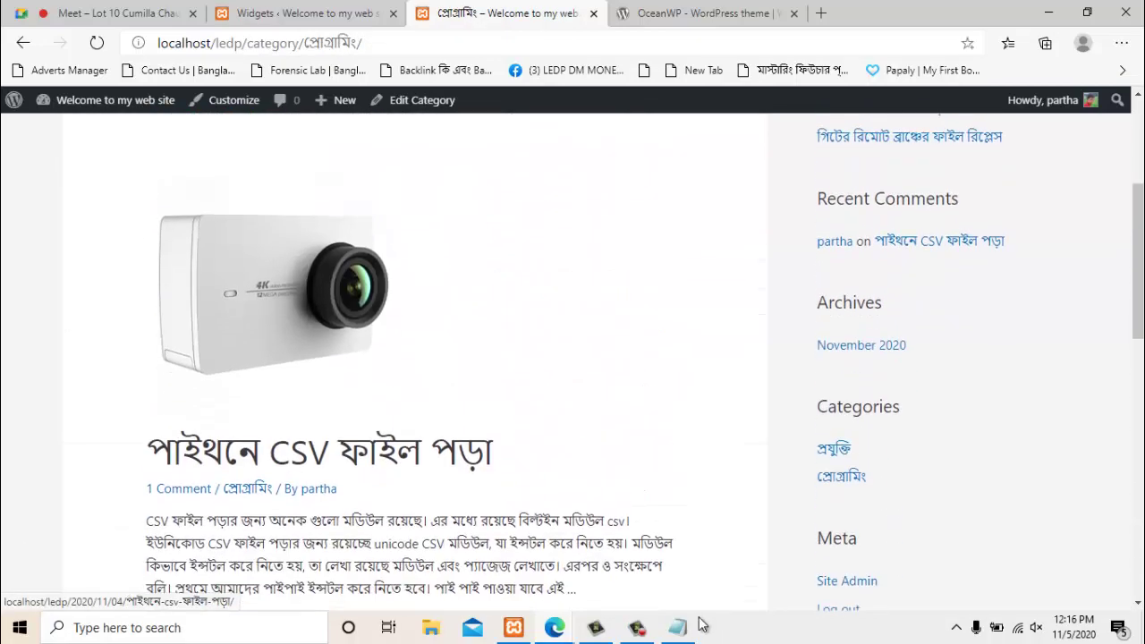
Open the প্রযুক্তি category from the sidebar, and examine its post listing and sidebar widgets
{"action": "left_click", "coordinate": [700, 625]}
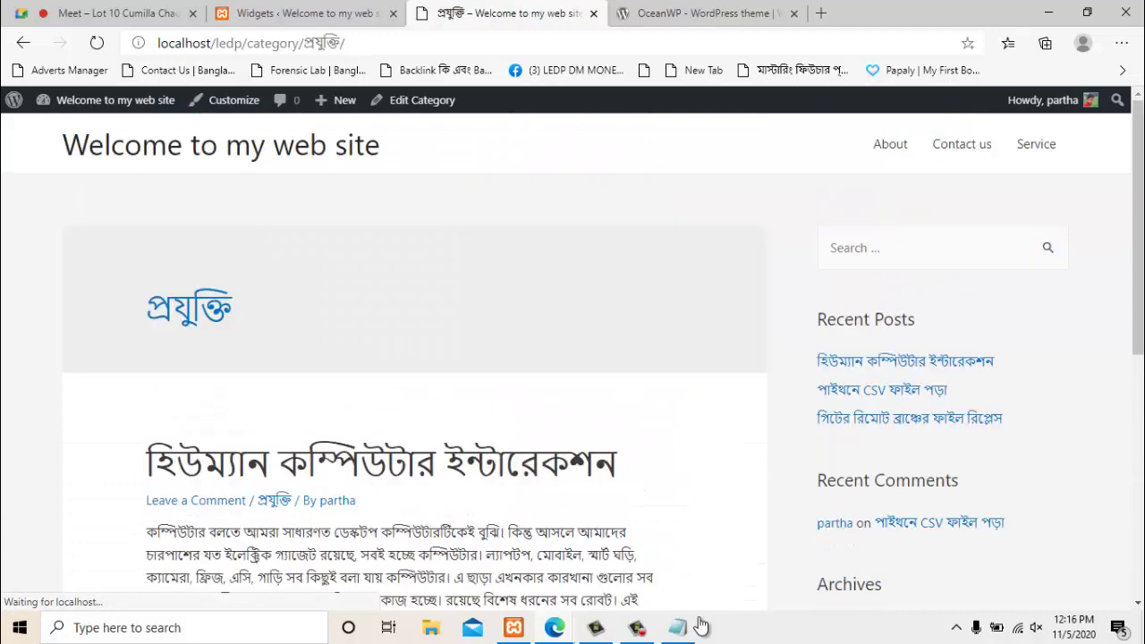
{"action": "scroll", "coordinate": [700, 626], "scroll_direction": "down", "scroll_amount": 9}
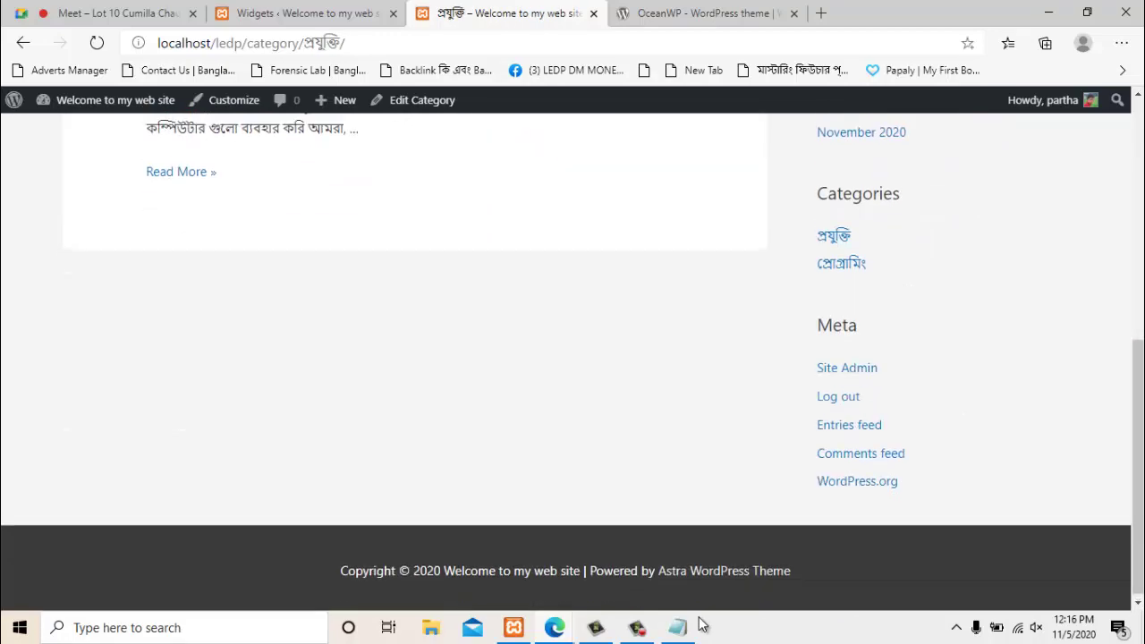
{"action": "scroll", "coordinate": [701, 626], "scroll_direction": "up", "scroll_amount": 3}
{"action": "scroll", "coordinate": [701, 626], "scroll_direction": "down", "scroll_amount": 1}
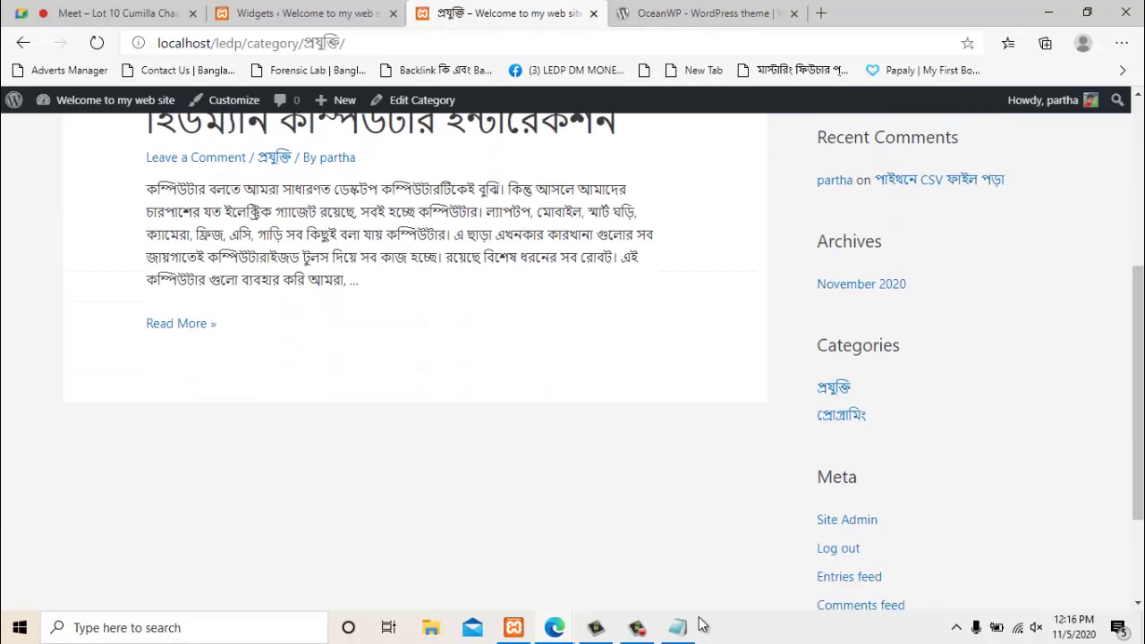
{"action": "scroll", "coordinate": [703, 625], "scroll_direction": "up", "scroll_amount": 1}
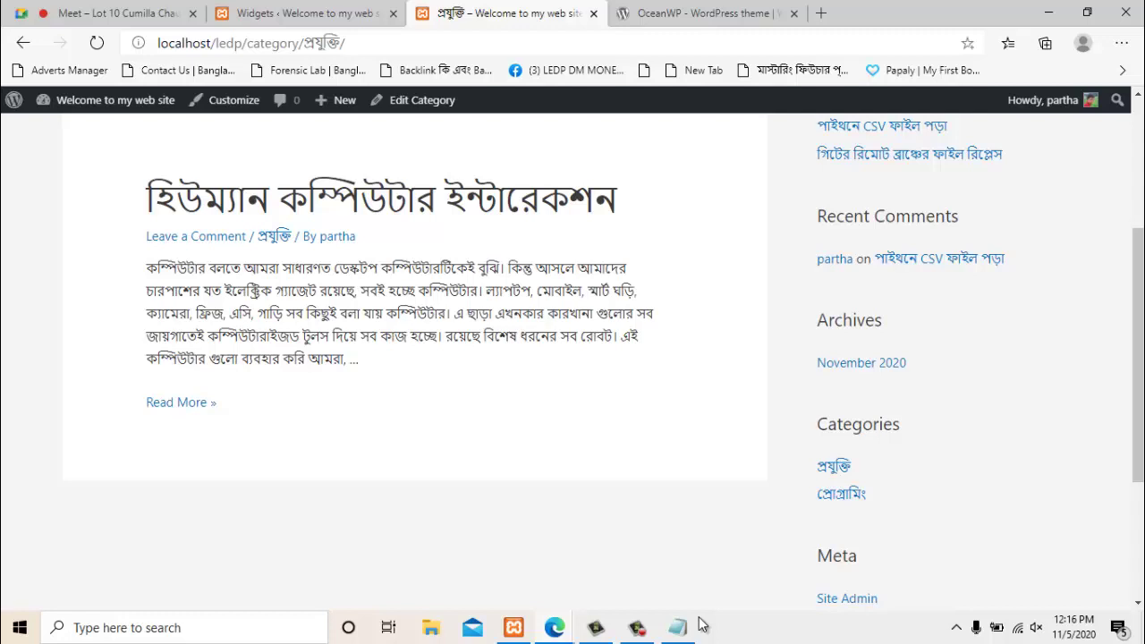
{"action": "scroll", "coordinate": [703, 625], "scroll_direction": "up", "scroll_amount": 3}
{"action": "scroll", "coordinate": [703, 625], "scroll_direction": "down", "scroll_amount": 3}
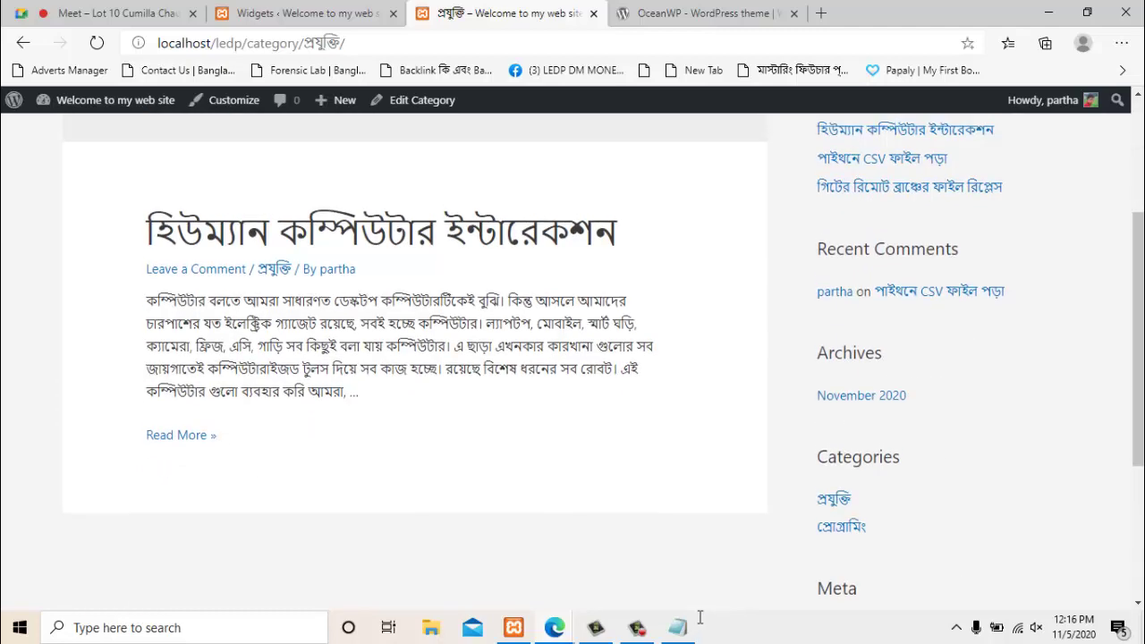
{"action": "scroll", "coordinate": [702, 624], "scroll_direction": "up", "scroll_amount": 3}
Return to the প্রোগ্রামিং category page and compare its sidebar with the Widgets admin page
{"action": "key", "text": "alt+Left"}
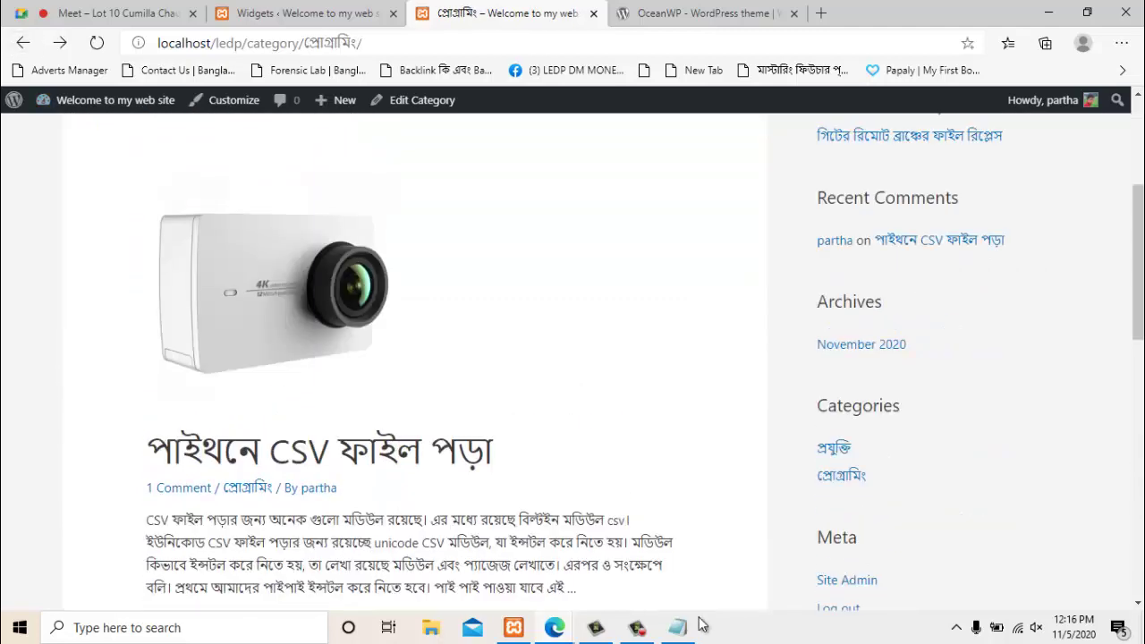
{"action": "scroll", "coordinate": [702, 625], "scroll_direction": "up", "scroll_amount": 3}
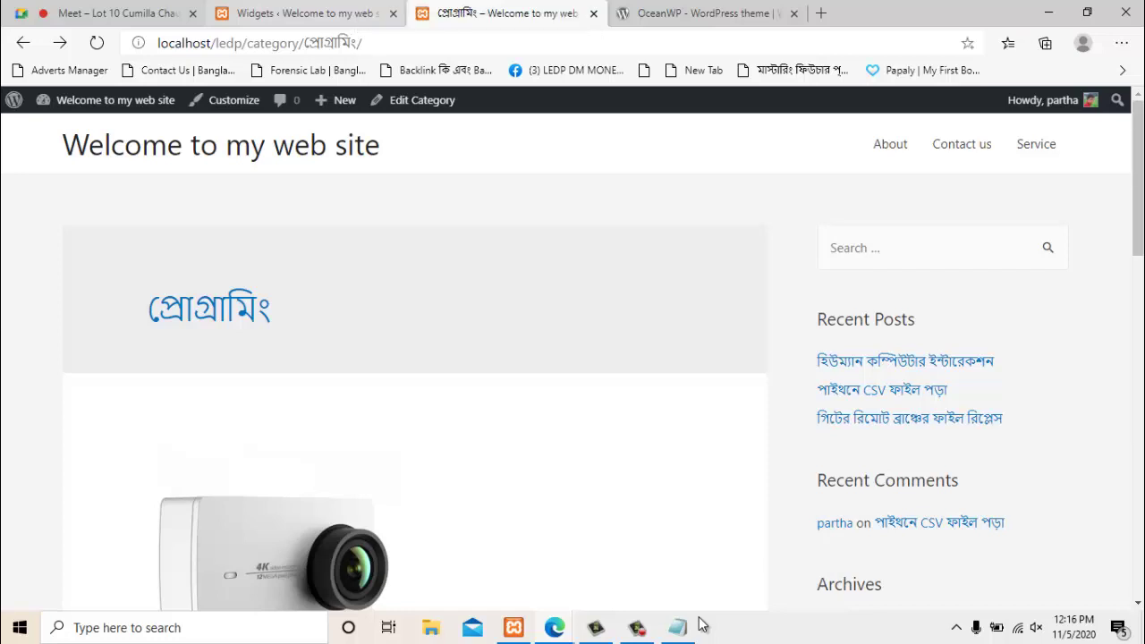
{"action": "key", "text": "ctrl+shift+Tab"}
{"action": "key", "text": "ctrl+Tab"}
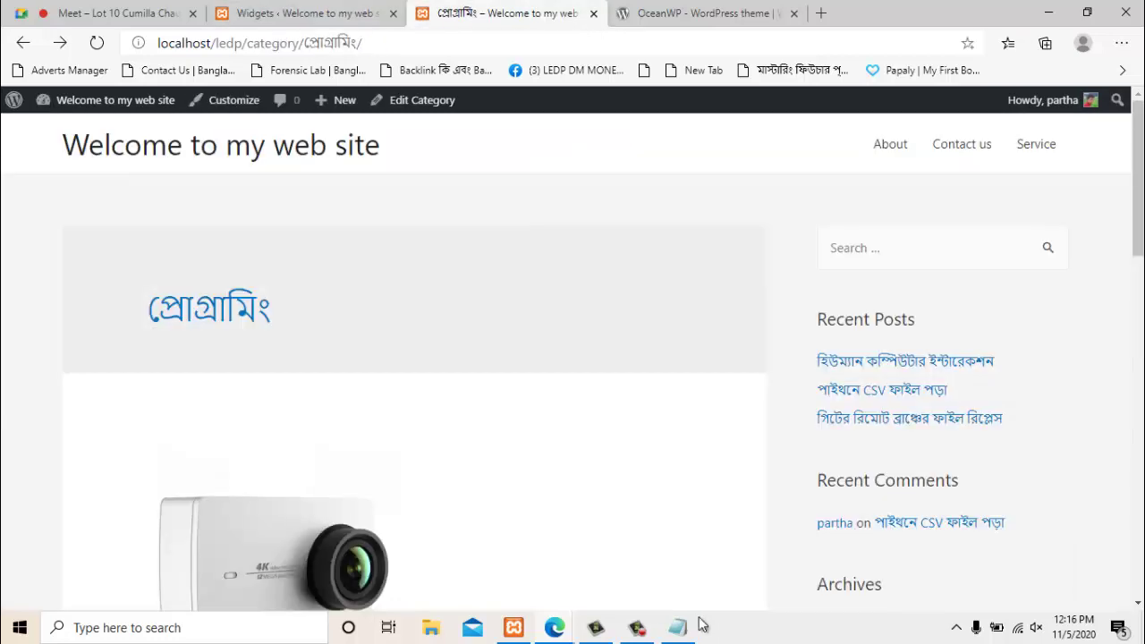
Delete the Search widget from the Main Sidebar on the Widgets admin page
{"action": "key", "text": "ctrl+shift+Tab"}
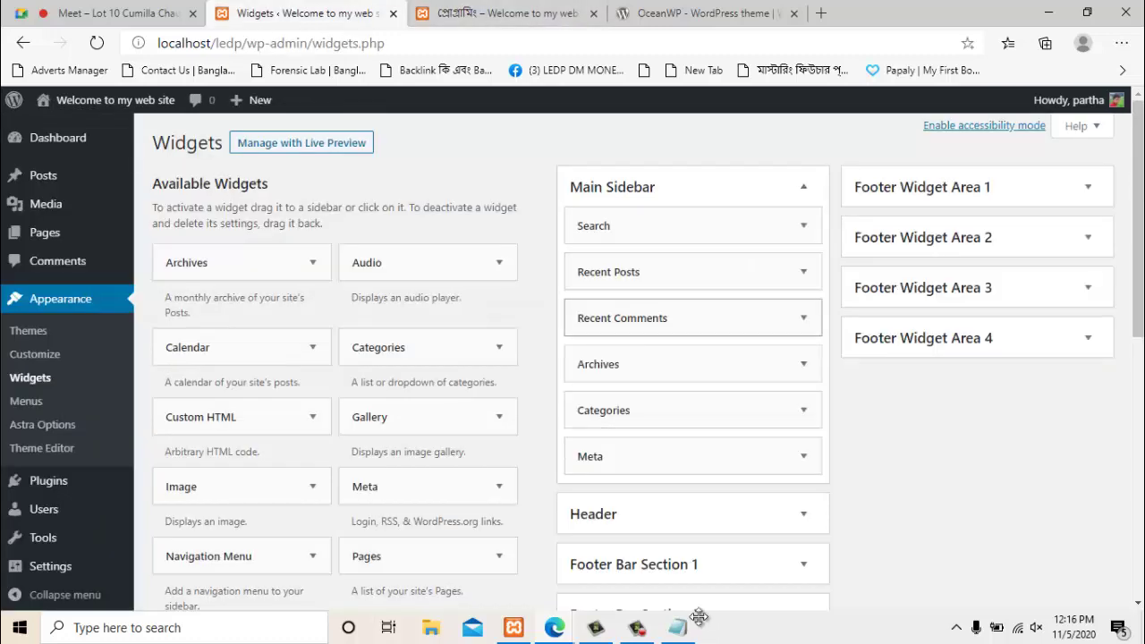
{"action": "left_click", "coordinate": [803, 225]}
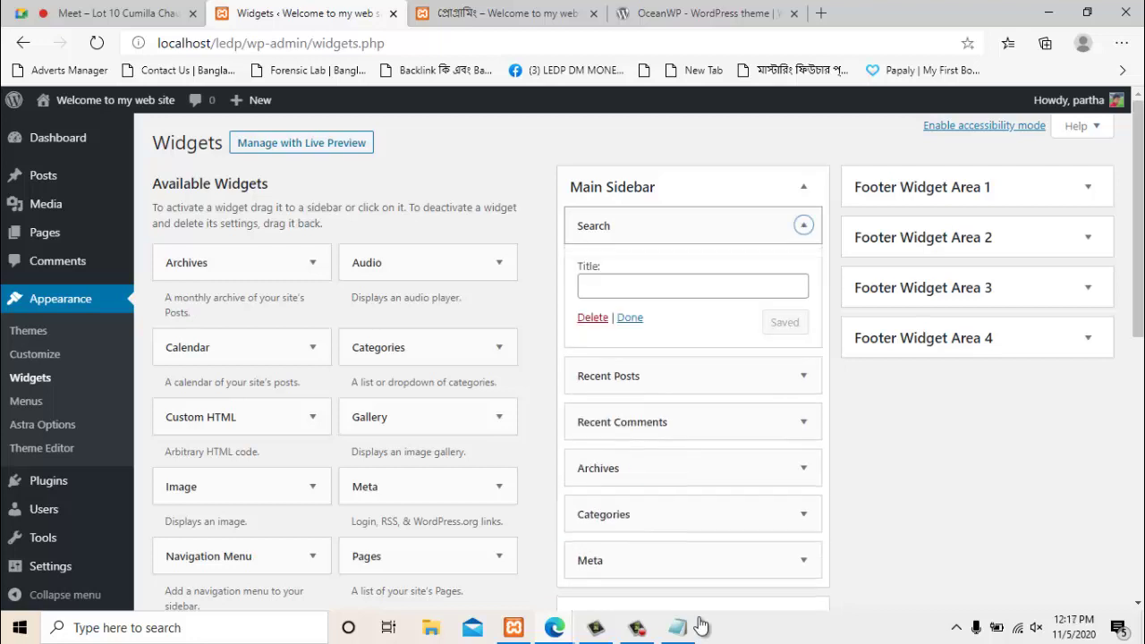
{"action": "left_click", "coordinate": [593, 318]}
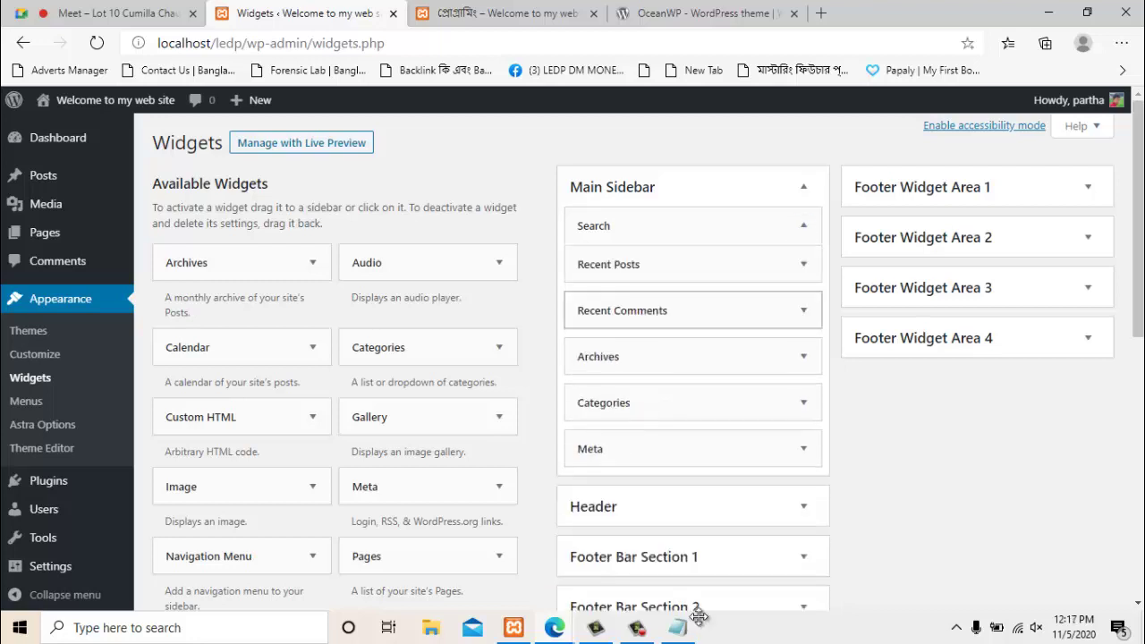
Expand the Recent Posts widget's settings in the Main Sidebar, and compare them with the category page's sidebar
{"action": "left_click", "coordinate": [803, 225]}
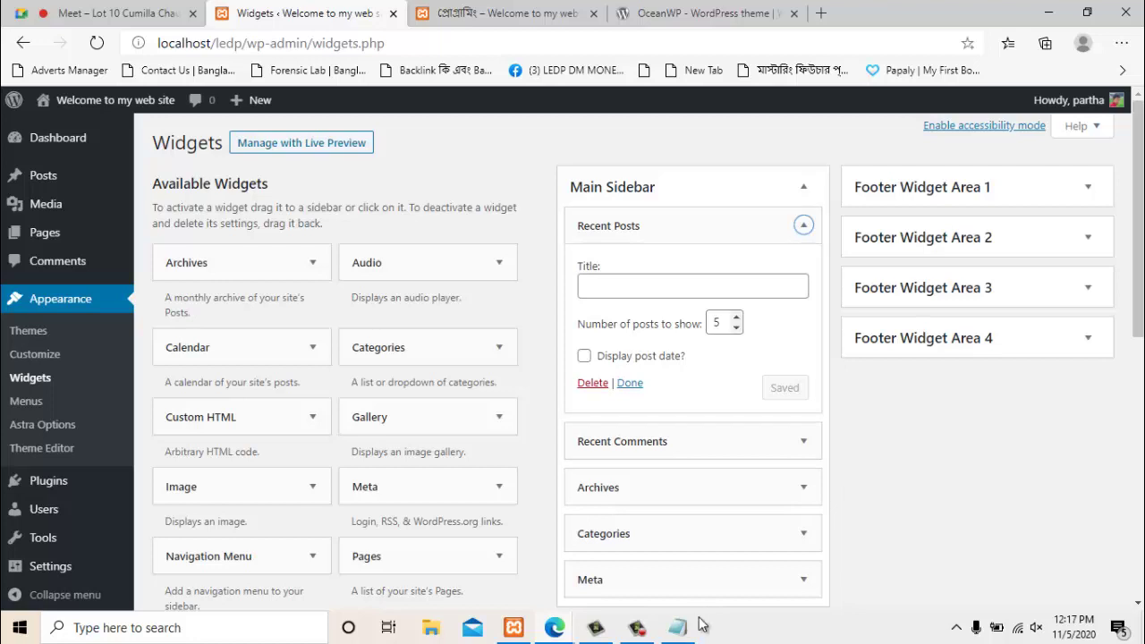
{"action": "key", "text": "ctrl+Tab"}
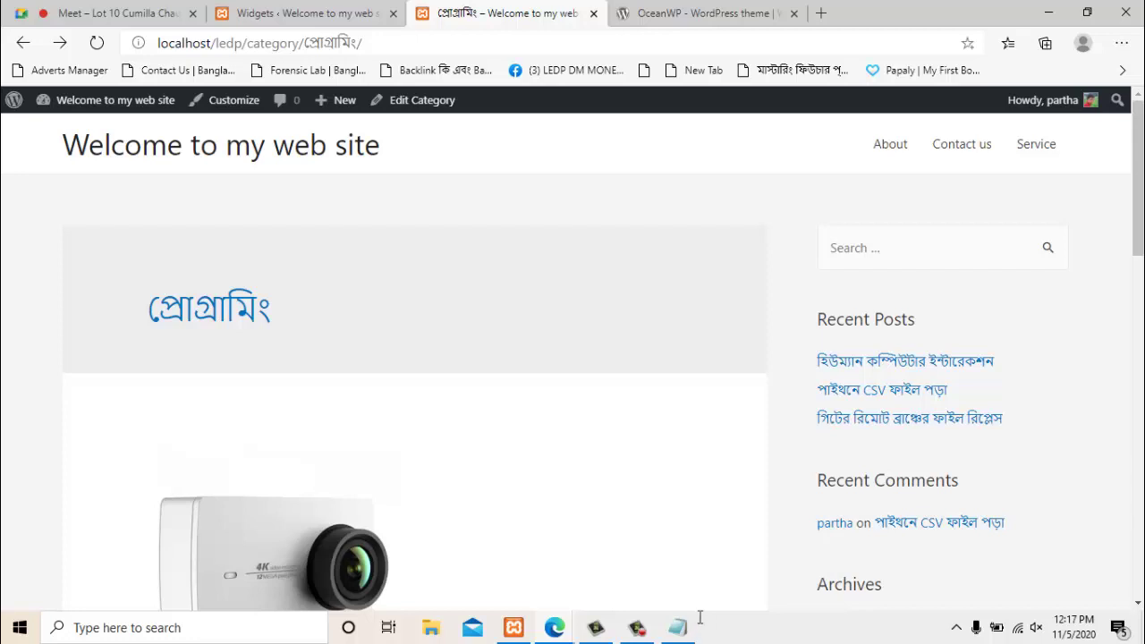
{"action": "scroll", "coordinate": [702, 625], "scroll_direction": "down", "scroll_amount": 3}
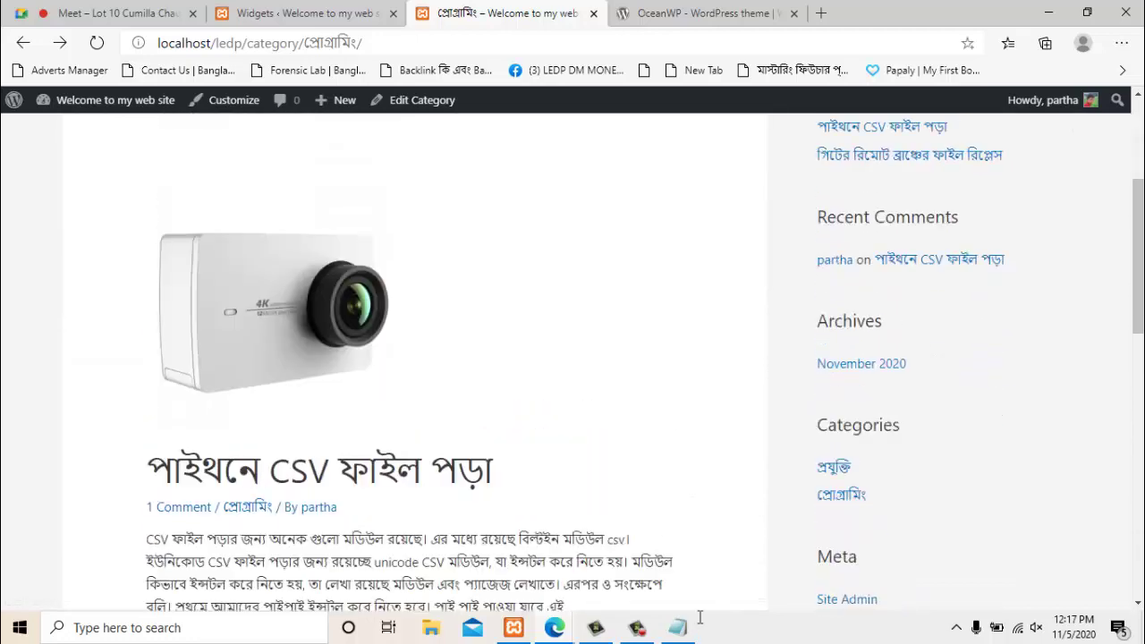
{"action": "scroll", "coordinate": [701, 624], "scroll_direction": "up", "scroll_amount": 3}
{"action": "key", "text": "ctrl+shift+Tab"}
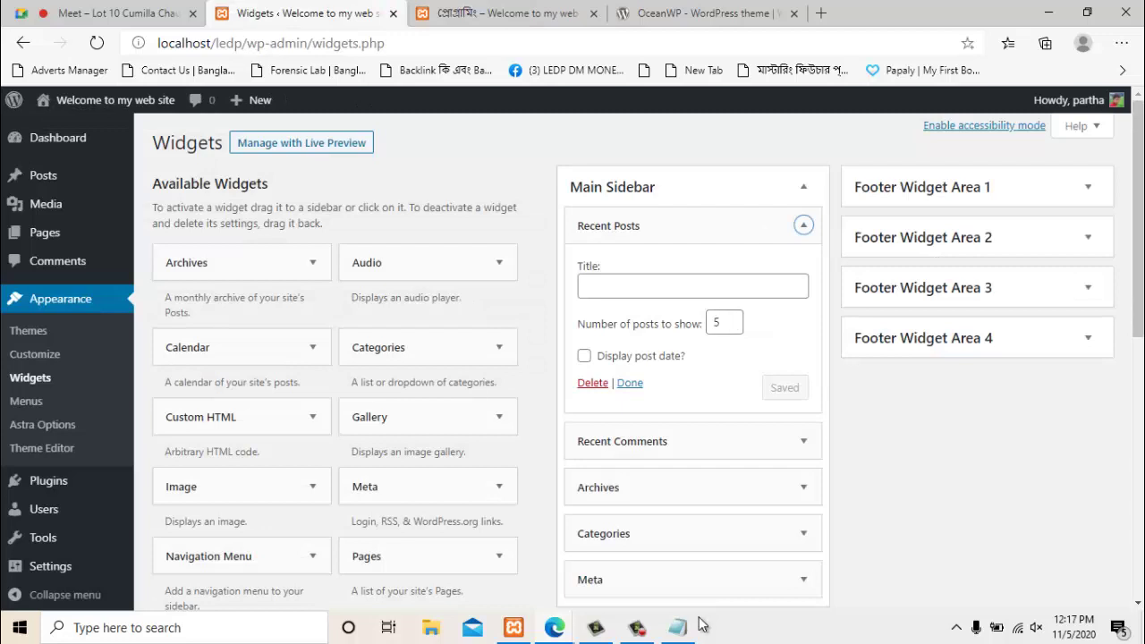
Enable the post date display in the Recent Posts widget, and delete that widget from the Main Sidebar
{"action": "key", "text": "space"}
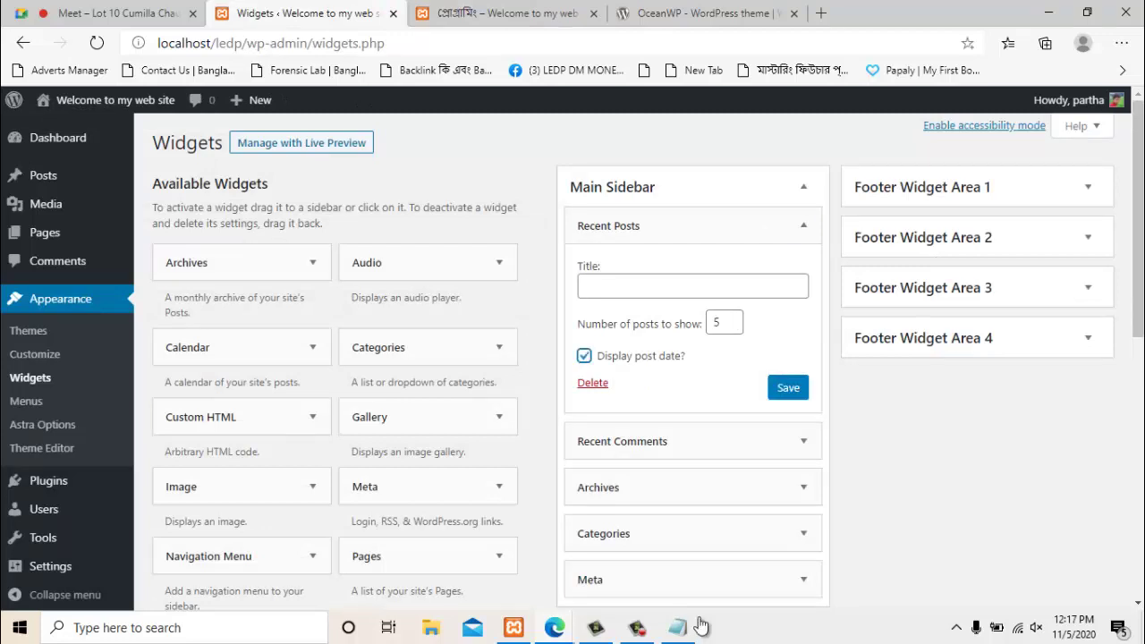
{"action": "key", "text": "ctrl+Tab"}
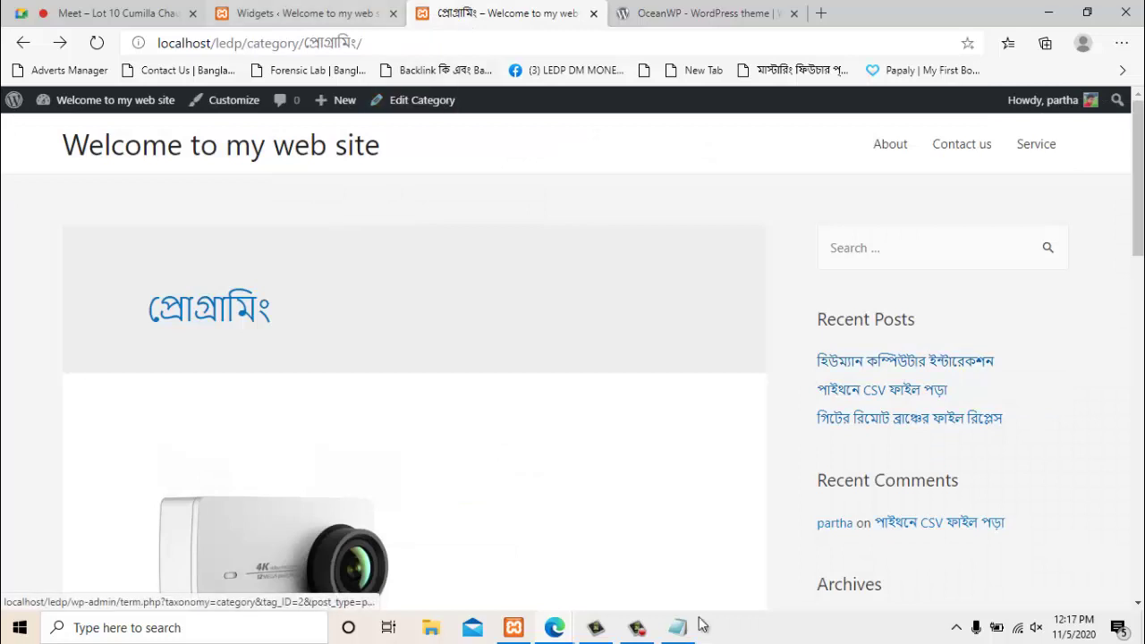
{"action": "key", "text": "ctrl+shift+Tab"}
{"action": "key", "text": "Tab"}
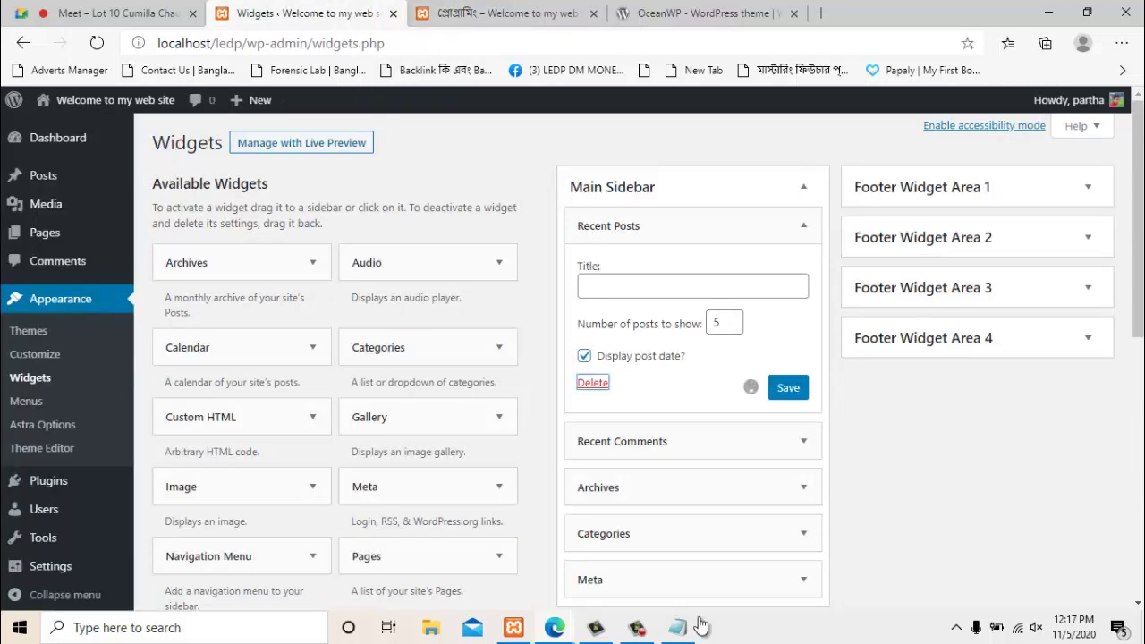
{"action": "key", "text": "Return"}
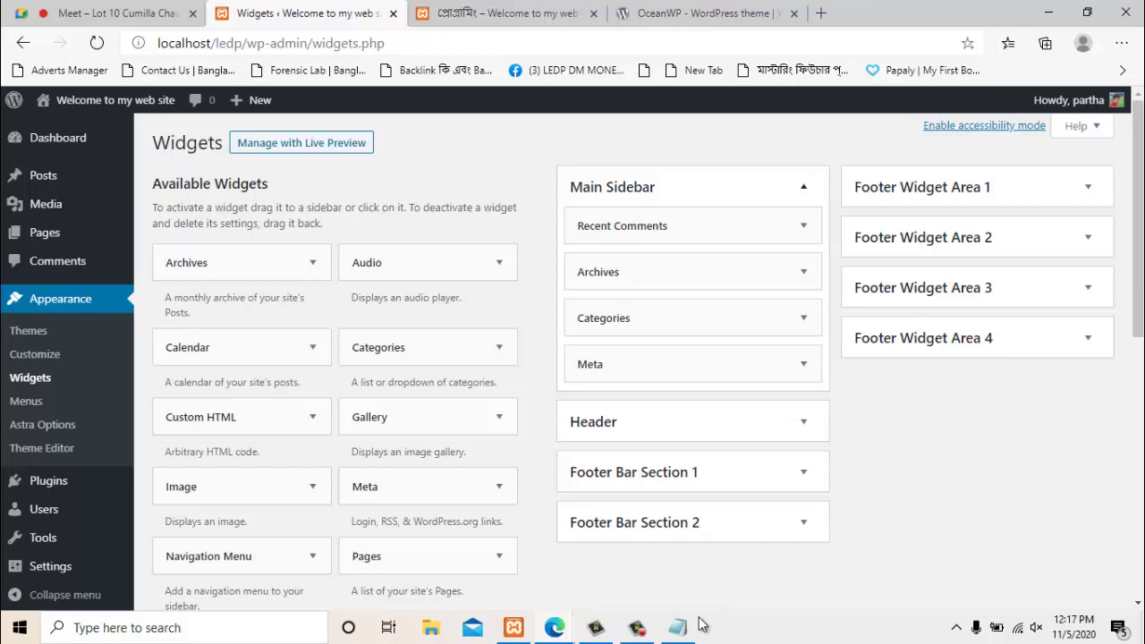
Delete the Recent Comments widget from the Main Sidebar
{"action": "key", "text": "Return"}
{"action": "key", "text": "Tab"}
{"action": "key", "text": "Tab"}
{"action": "key", "text": "Tab"}
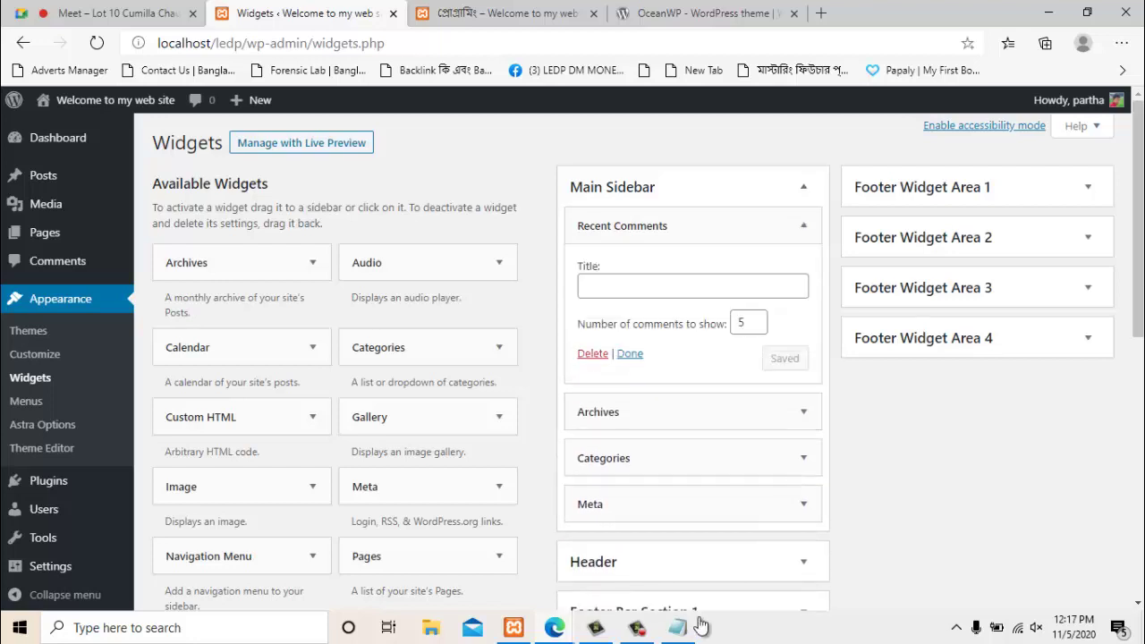
{"action": "key", "text": "Return"}
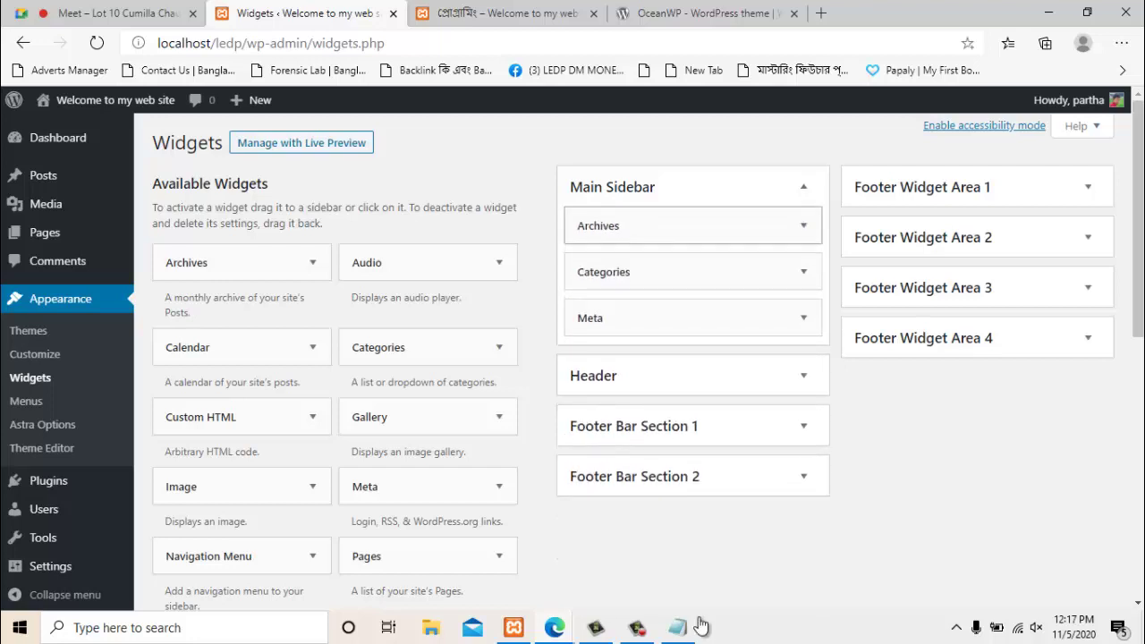
Delete the Archives and Meta widgets from the Main Sidebar
{"action": "key", "text": "Return"}
{"action": "double_click", "coordinate": [680, 367]}
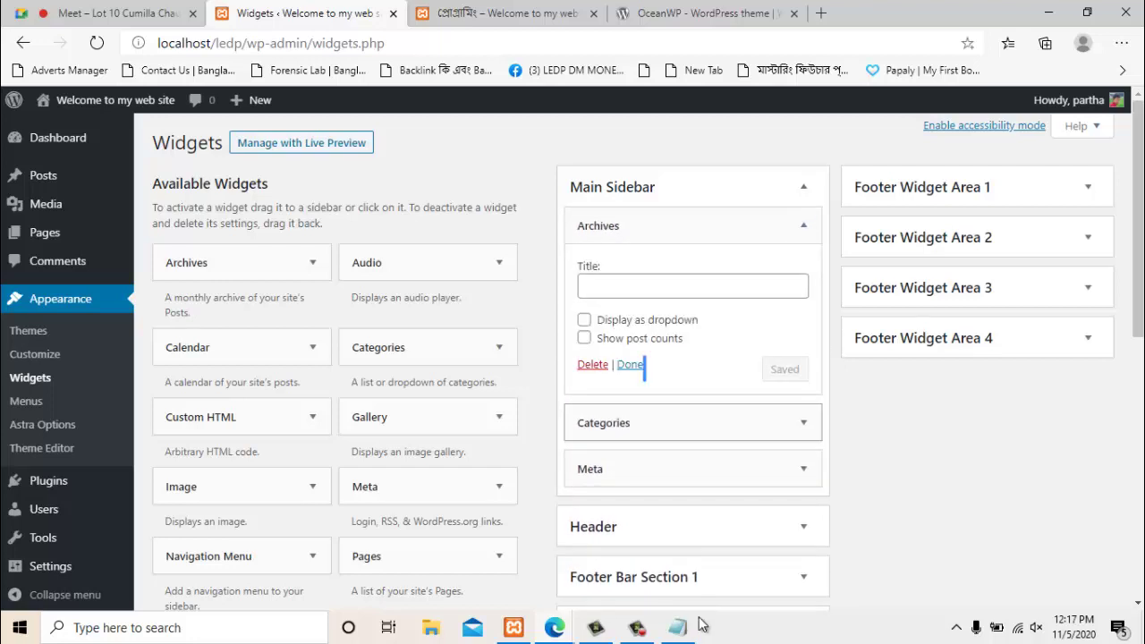
{"action": "left_click", "coordinate": [593, 365]}
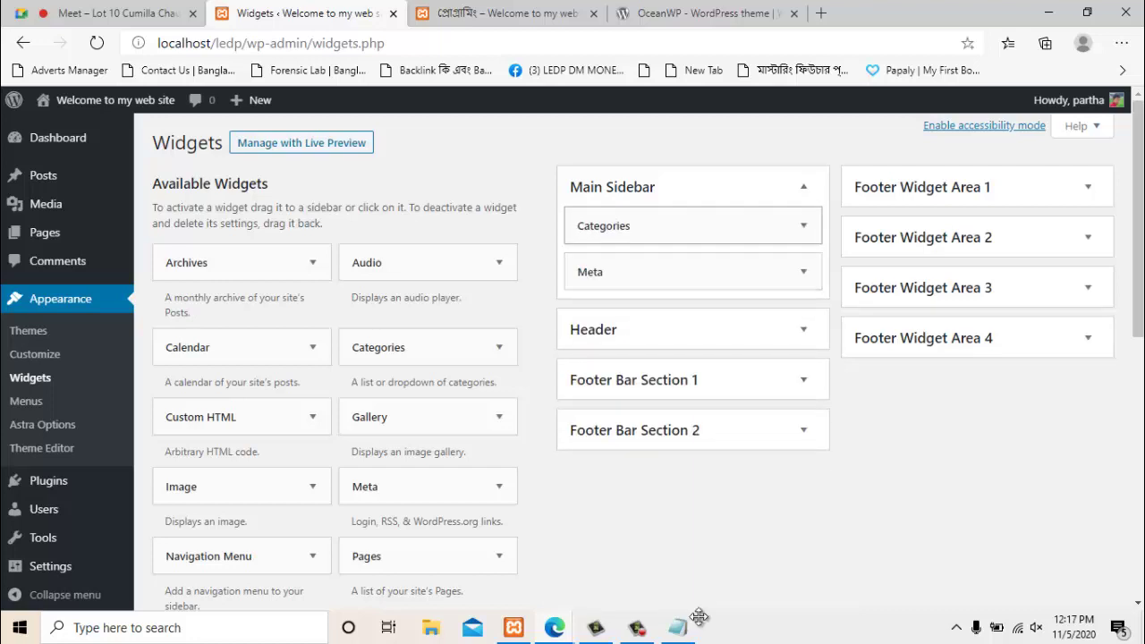
{"action": "left_click", "coordinate": [803, 272]}
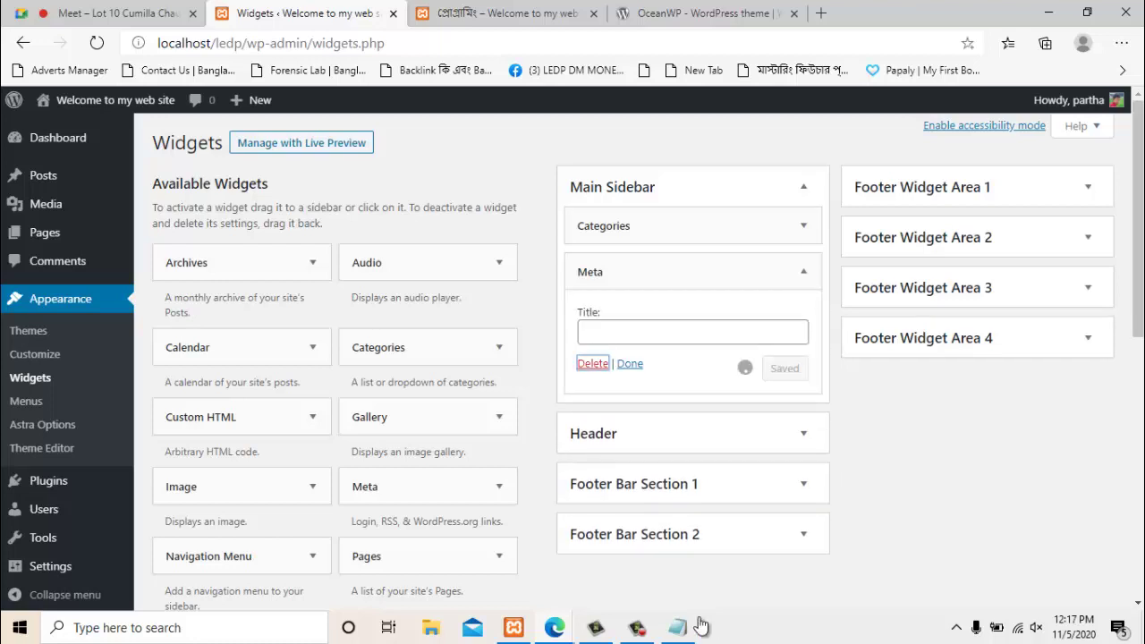
{"action": "key", "text": "Return"}
Refresh the প্রোগ্রামিং category page and check which widgets its sidebar shows
{"action": "key", "text": "ctrl+Tab"}
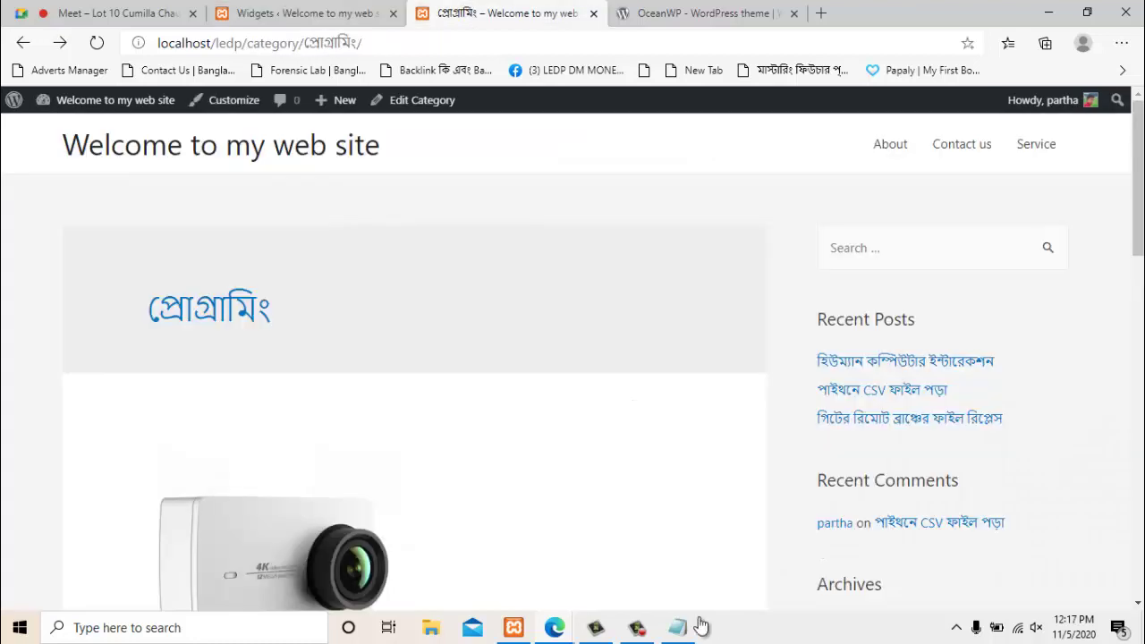
{"action": "key", "text": "F5"}
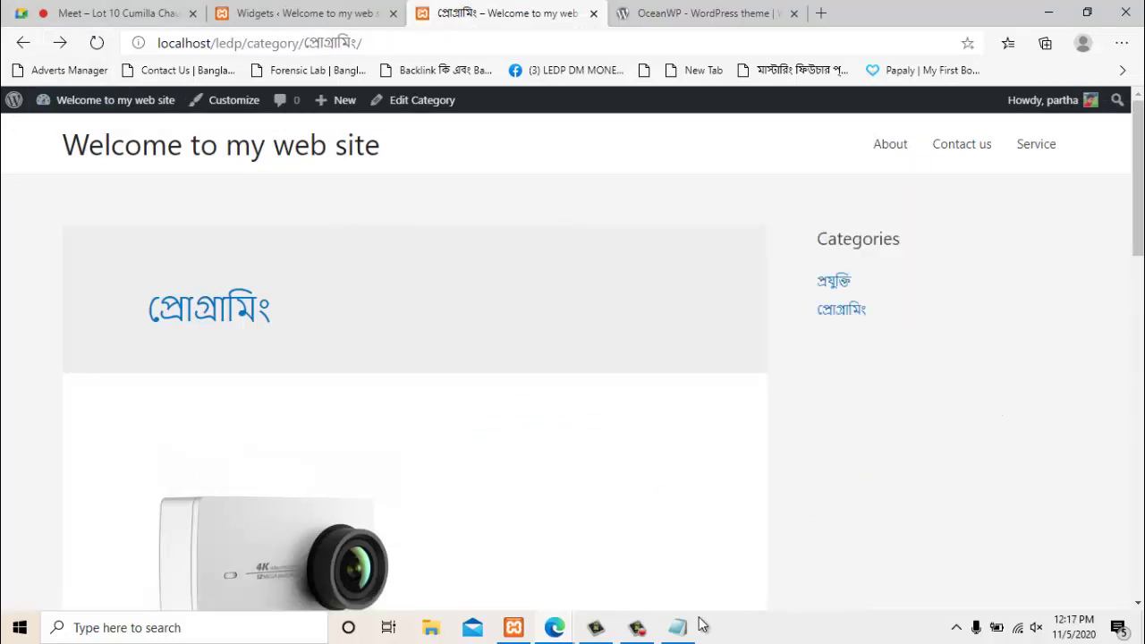
{"action": "scroll", "coordinate": [703, 625], "scroll_direction": "down", "scroll_amount": 2}
{"action": "scroll", "coordinate": [702, 624], "scroll_direction": "up", "scroll_amount": 2}
Examine the list of available widgets on the Widgets admin page
{"action": "key", "text": "ctrl+shift+Tab"}
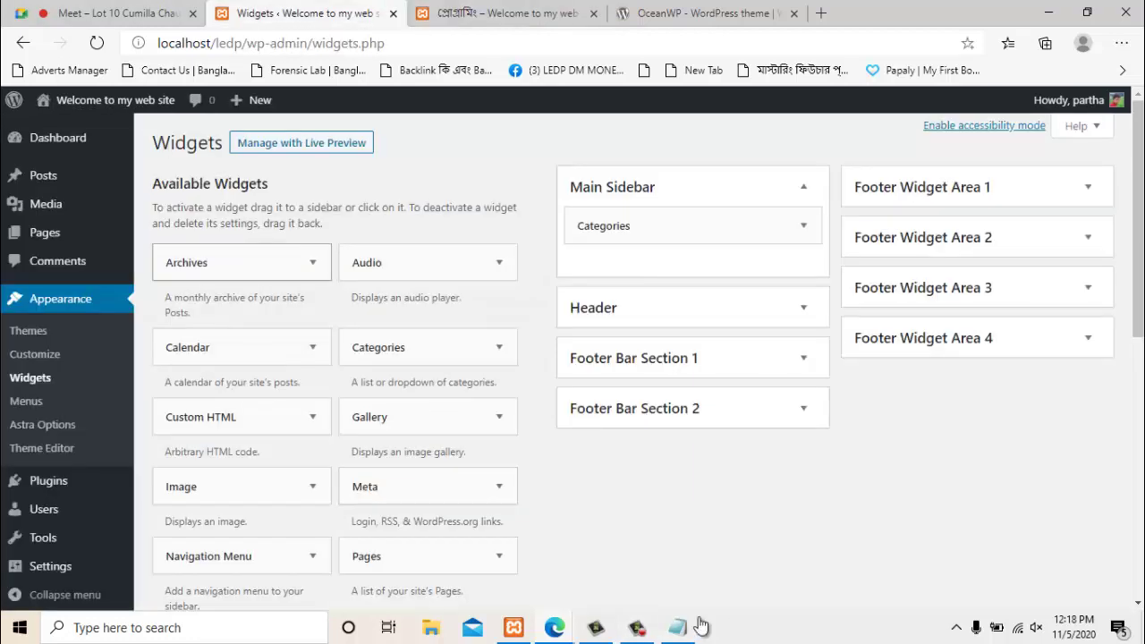
{"action": "scroll", "coordinate": [703, 625], "scroll_direction": "down", "scroll_amount": 4}
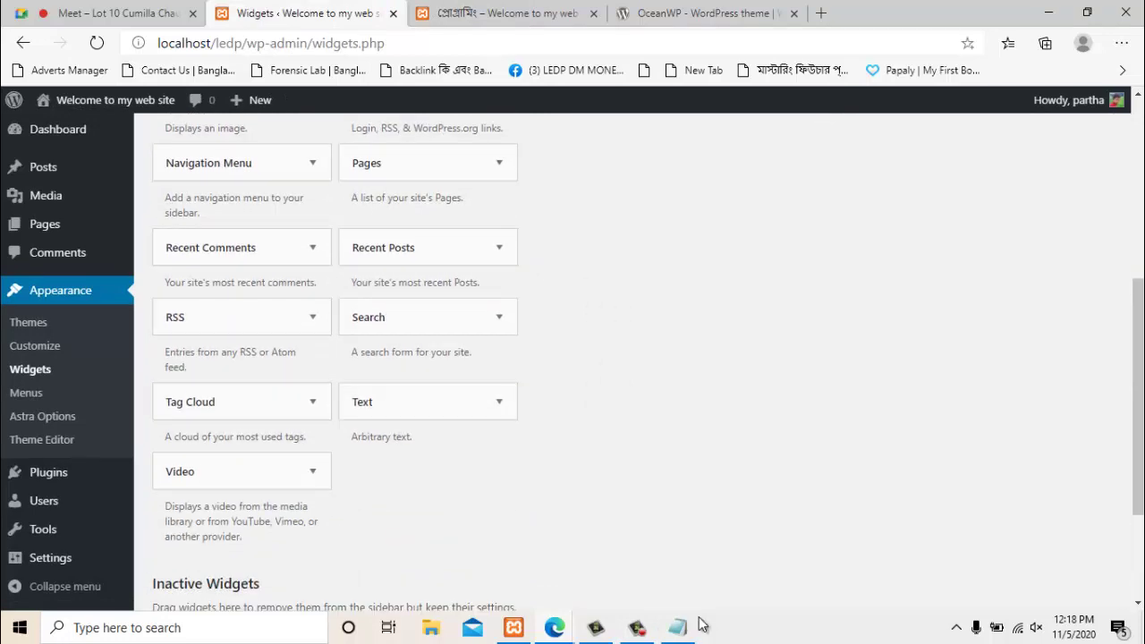
{"action": "scroll", "coordinate": [703, 625], "scroll_direction": "up", "scroll_amount": 1}
{"action": "scroll", "coordinate": [702, 625], "scroll_direction": "up", "scroll_amount": 4}
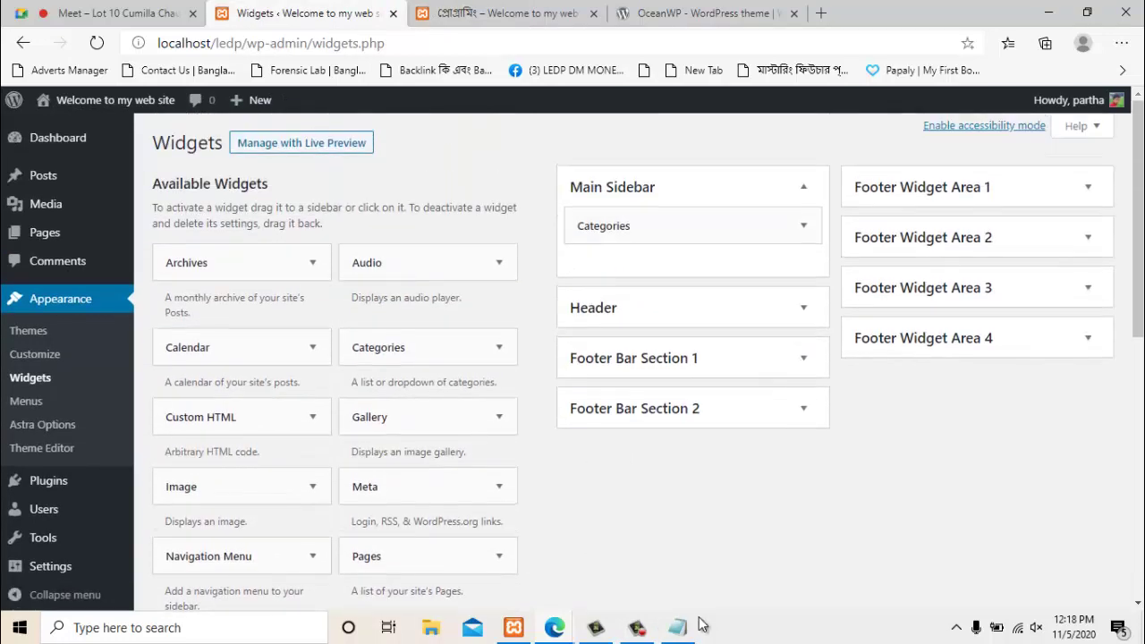
Add the Calendar widget below Categories in the Main Sidebar
{"action": "key", "text": "shift+Tab"}
{"action": "key", "text": "shift+Tab"}
{"action": "mouse_move", "coordinate": [242, 347]}
{"action": "left_mouse_down"}
{"action": "mouse_move", "coordinate": [381, 315]}
{"action": "mouse_move", "coordinate": [284, 339]}
{"action": "mouse_move", "coordinate": [571, 296]}
{"action": "mouse_move", "coordinate": [758, 248]}
{"action": "mouse_move", "coordinate": [701, 260]}
{"action": "left_mouse_up"}
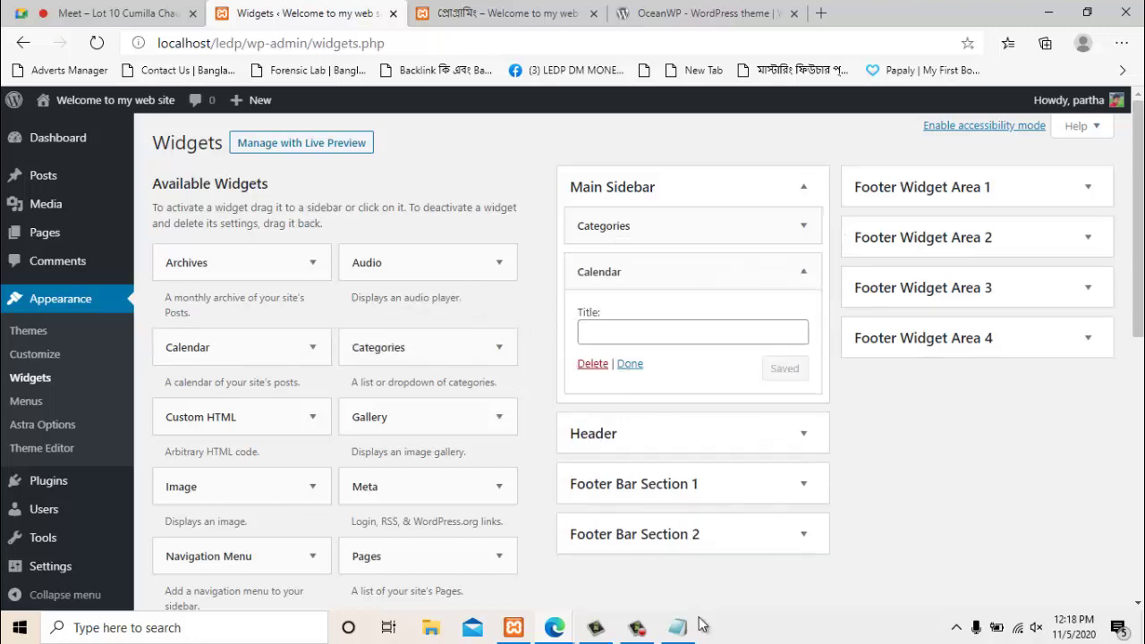
Refresh the প্রোগ্রামিং category page and check how the calendar appears in its sidebar
{"action": "key", "text": "ctrl+Tab"}
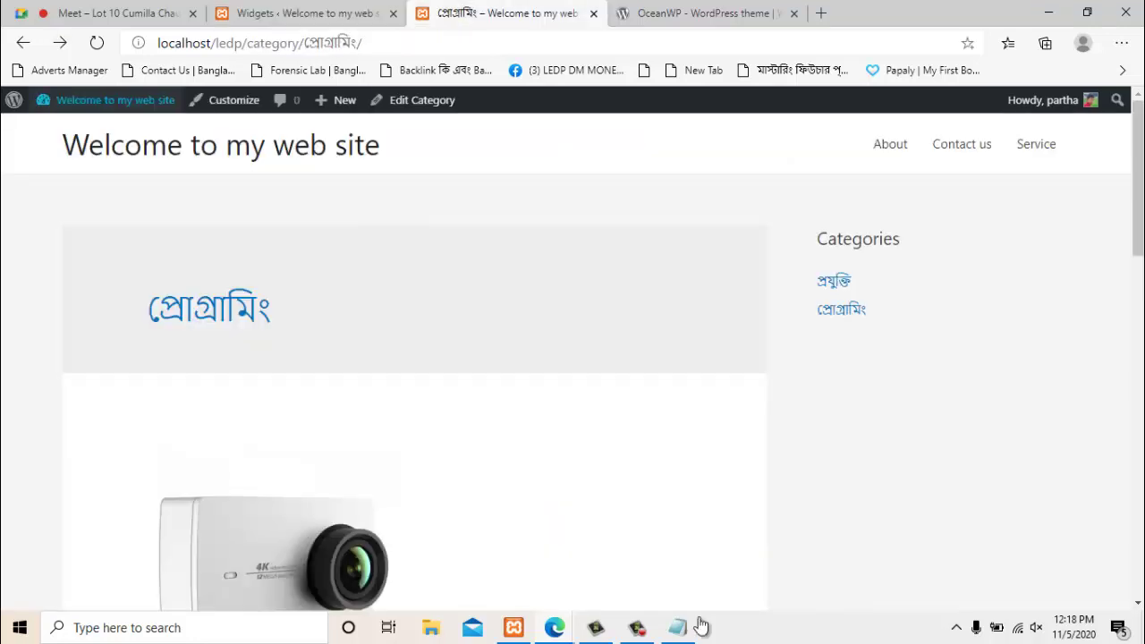
{"action": "key", "text": "F5"}
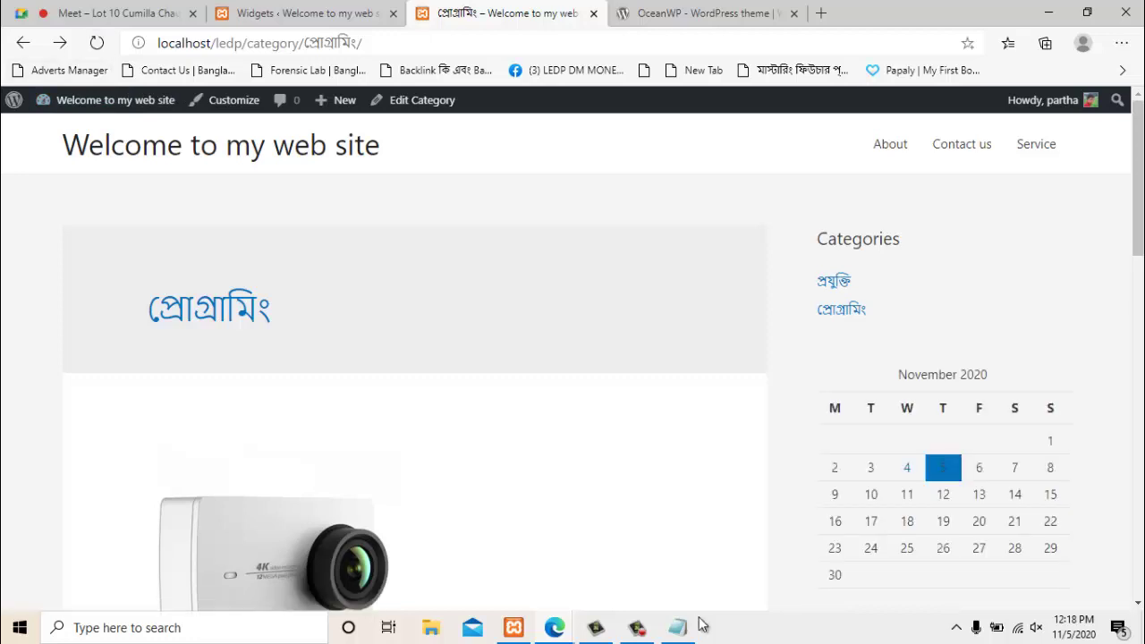
{"action": "scroll", "coordinate": [415, 358], "scroll_direction": "down", "scroll_amount": 3}
{"action": "scroll", "coordinate": [415, 358], "scroll_direction": "up", "scroll_amount": 2}
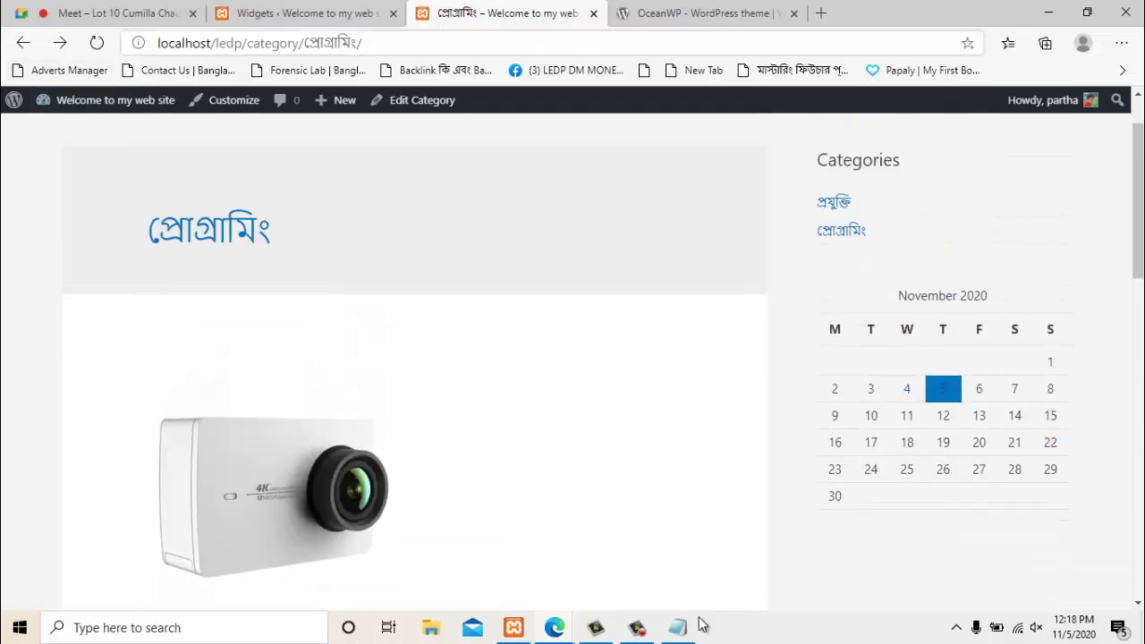
Delete the Calendar widget and add it again by choosing Main Sidebar as its destination area, leaving its settings collapsed
{"action": "key", "text": "ctrl+shift+Tab"}
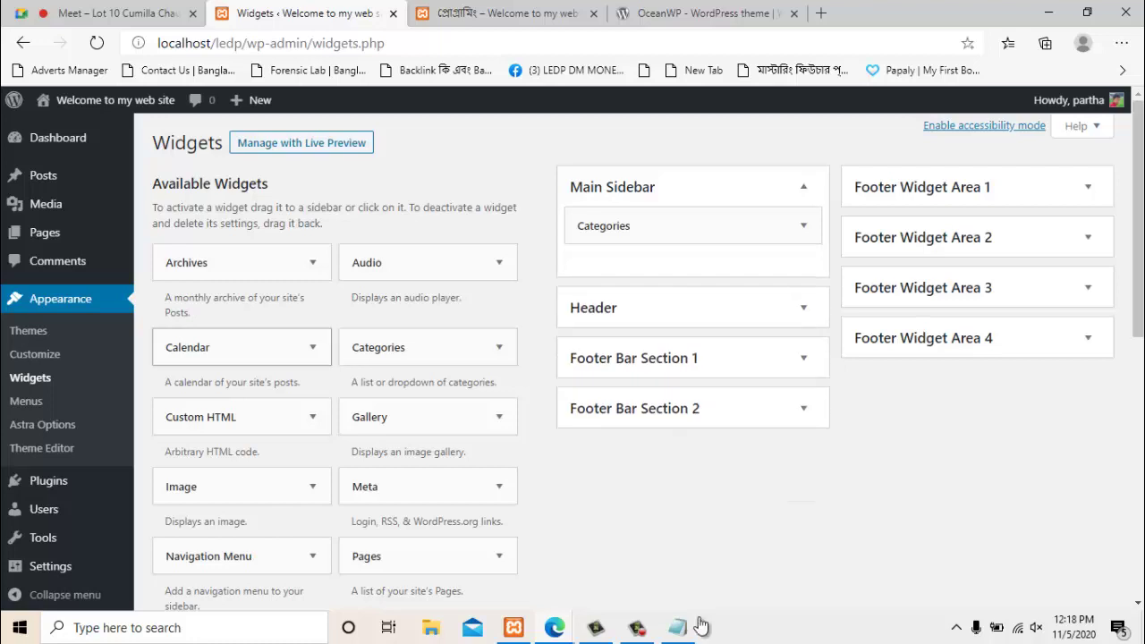
{"action": "key", "text": "Return"}
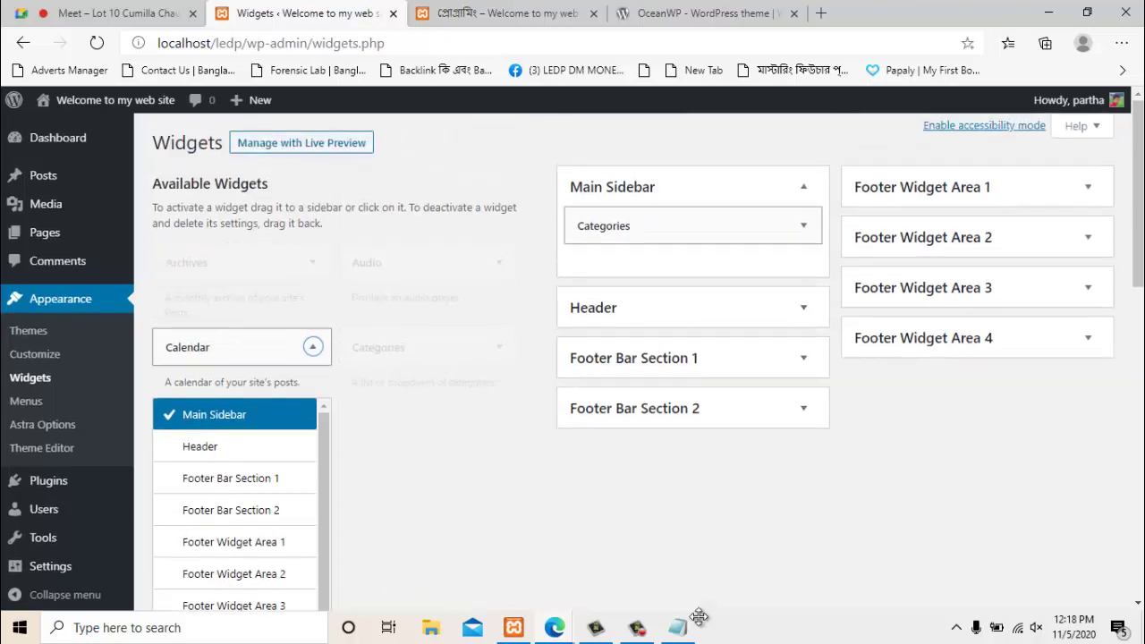
{"action": "scroll", "coordinate": [231, 433], "scroll_direction": "down", "scroll_amount": 1}
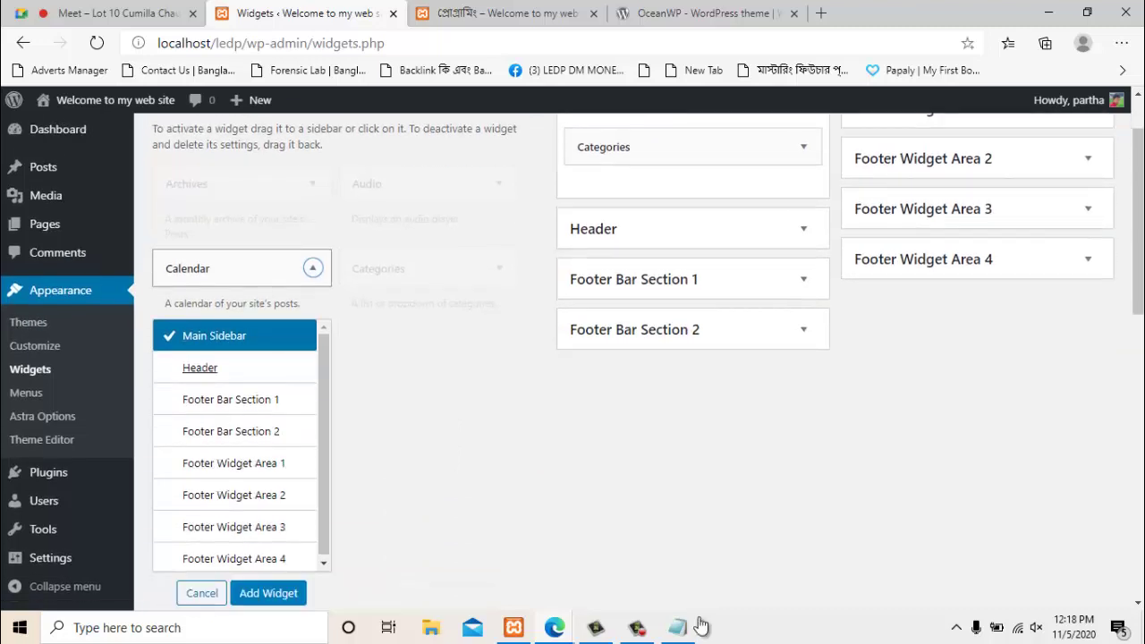
{"action": "scroll", "coordinate": [230, 433], "scroll_direction": "down", "scroll_amount": 2}
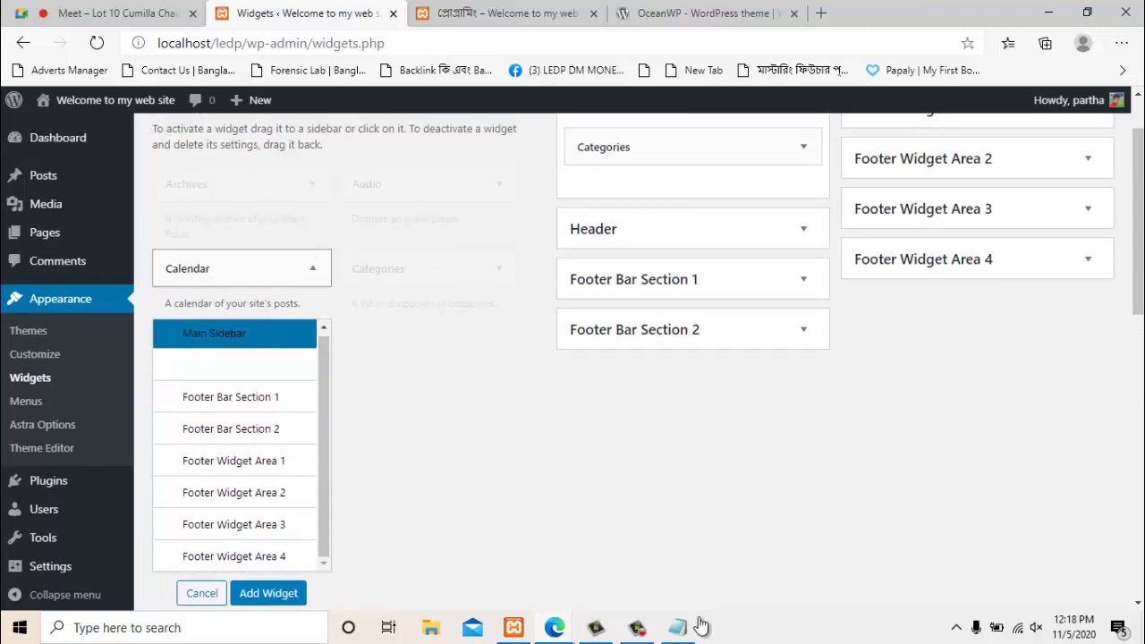
{"action": "key", "text": "Down"}
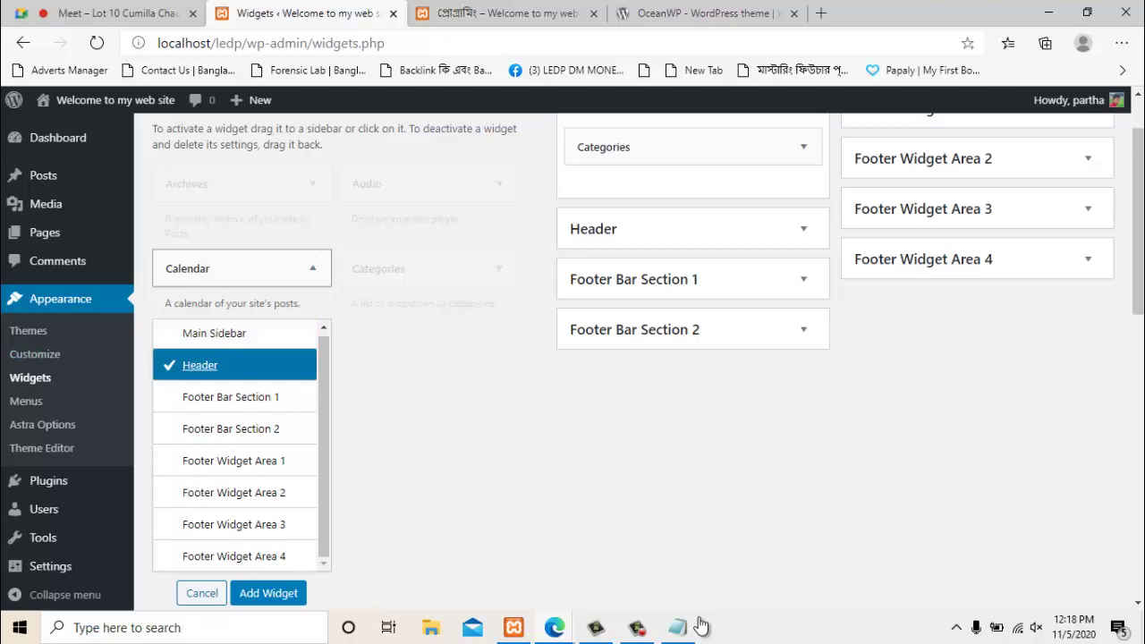
{"action": "scroll", "coordinate": [693, 308], "scroll_direction": "up", "scroll_amount": 1}
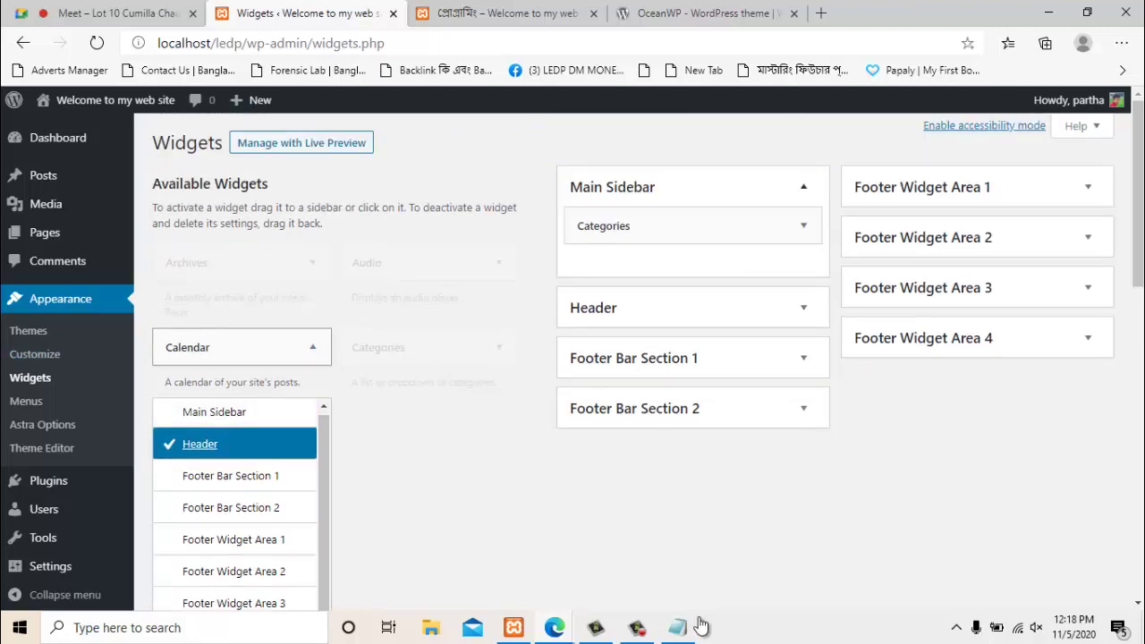
{"action": "scroll", "coordinate": [693, 308], "scroll_direction": "down", "scroll_amount": 1}
{"action": "key", "text": "Up"}
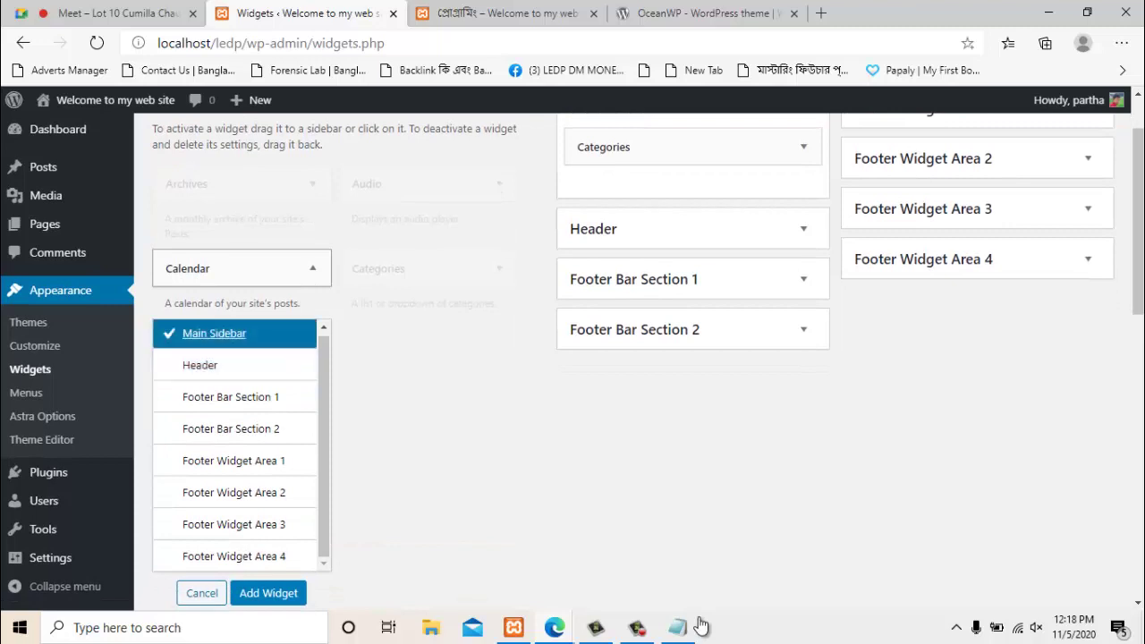
{"action": "key", "text": "Return"}
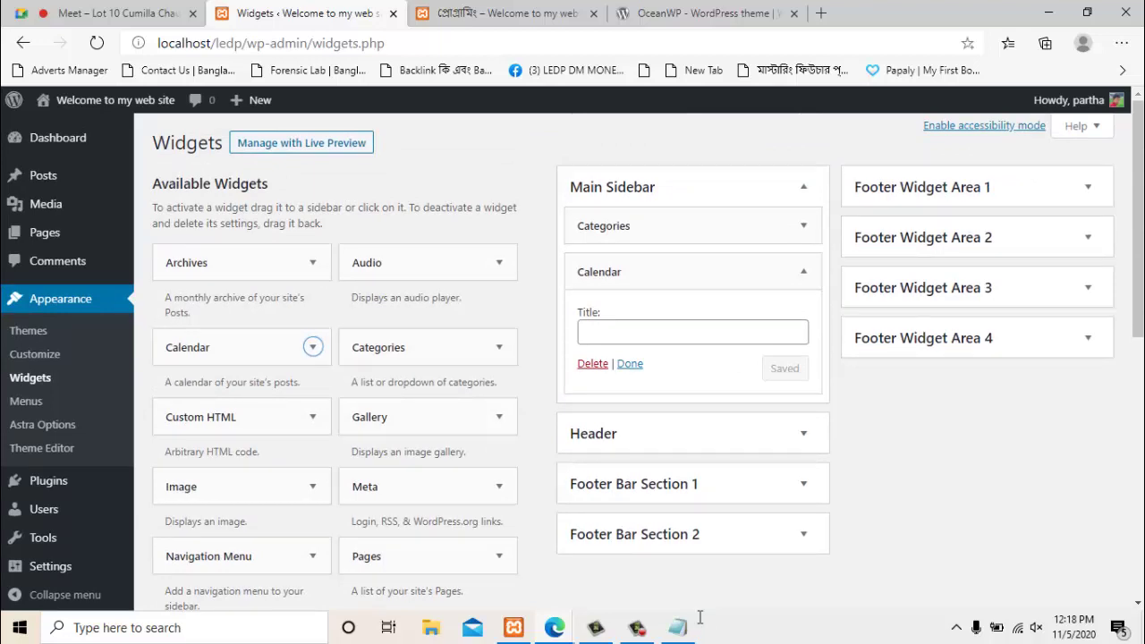
{"action": "left_click", "coordinate": [698, 271]}
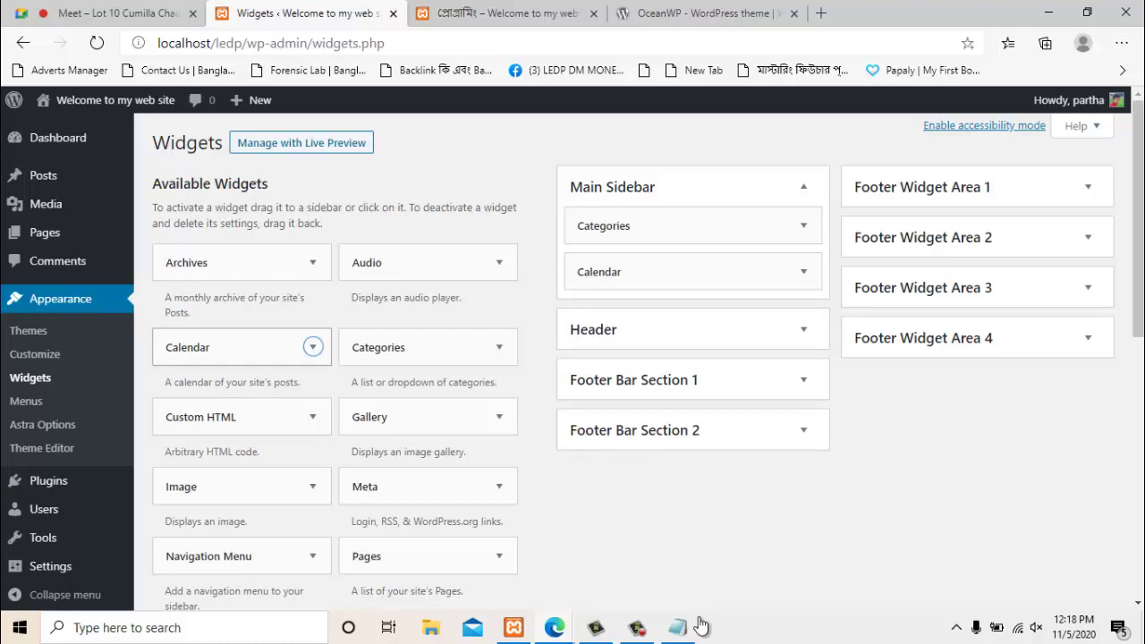
Add the Search widget to the Main Sidebar and check it on the refreshed প্রোগ্রামিং category page
{"action": "scroll", "coordinate": [701, 271], "scroll_direction": "down", "scroll_amount": 3}
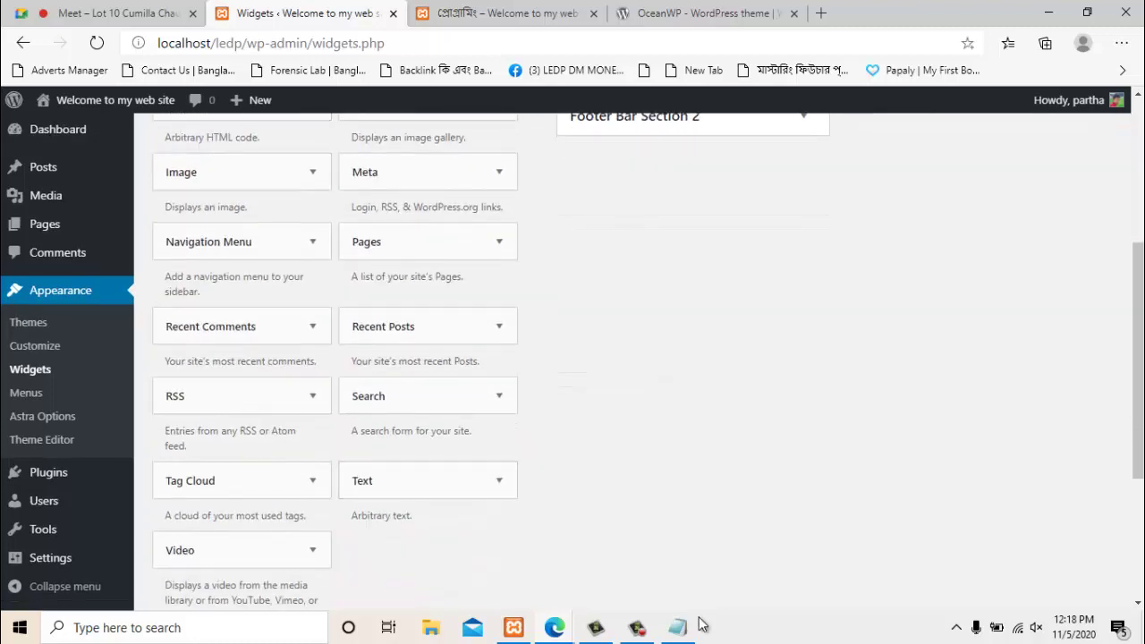
{"action": "left_click", "coordinate": [384, 398]}
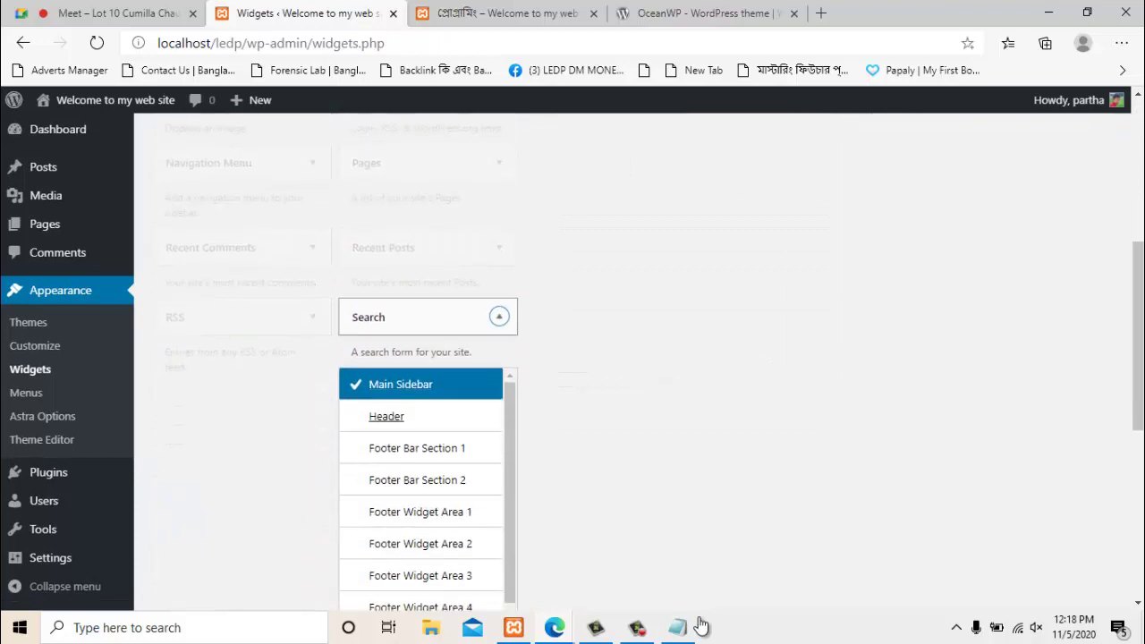
{"action": "scroll", "coordinate": [455, 404], "scroll_direction": "down", "scroll_amount": 2}
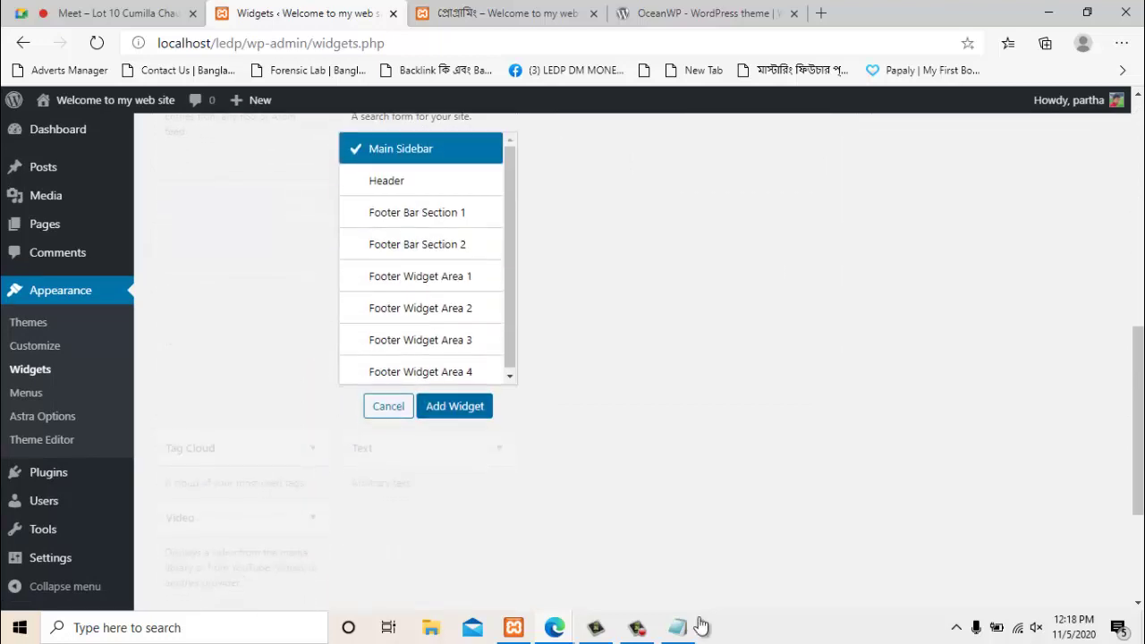
{"action": "left_click", "coordinate": [456, 403]}
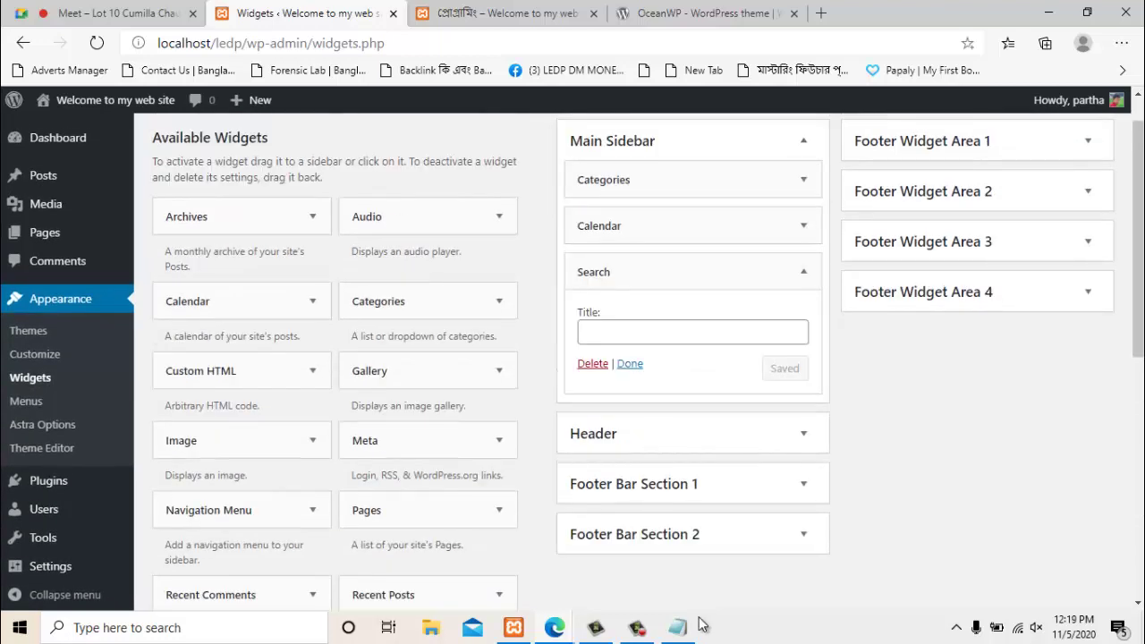
{"action": "left_click", "coordinate": [694, 272]}
{"action": "key", "text": "ctrl+Tab"}
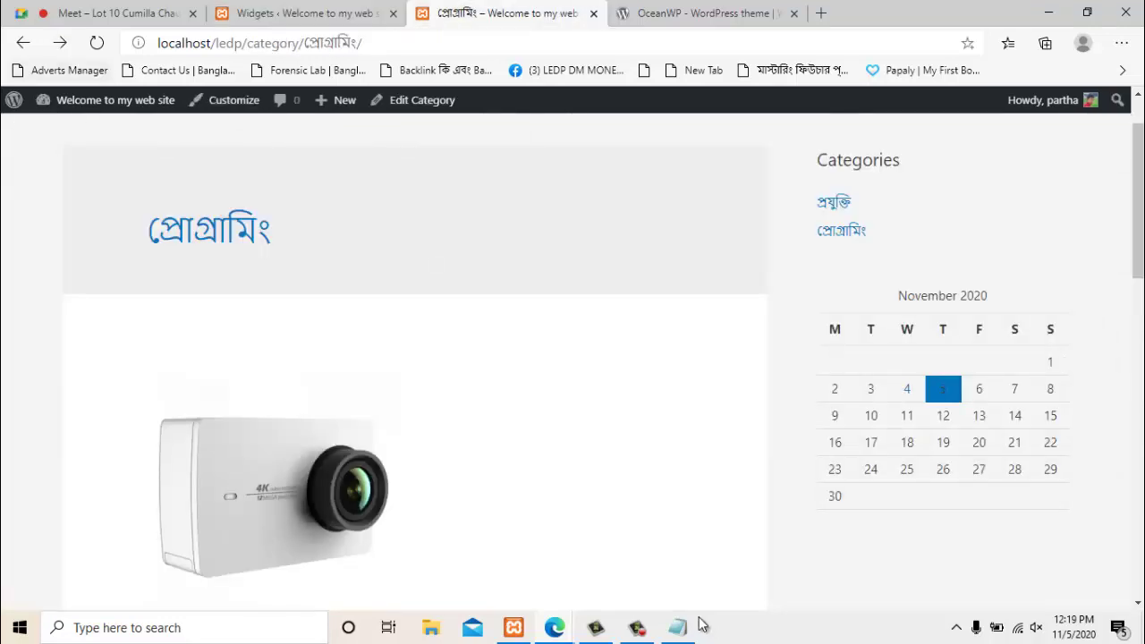
{"action": "key", "text": "F5"}
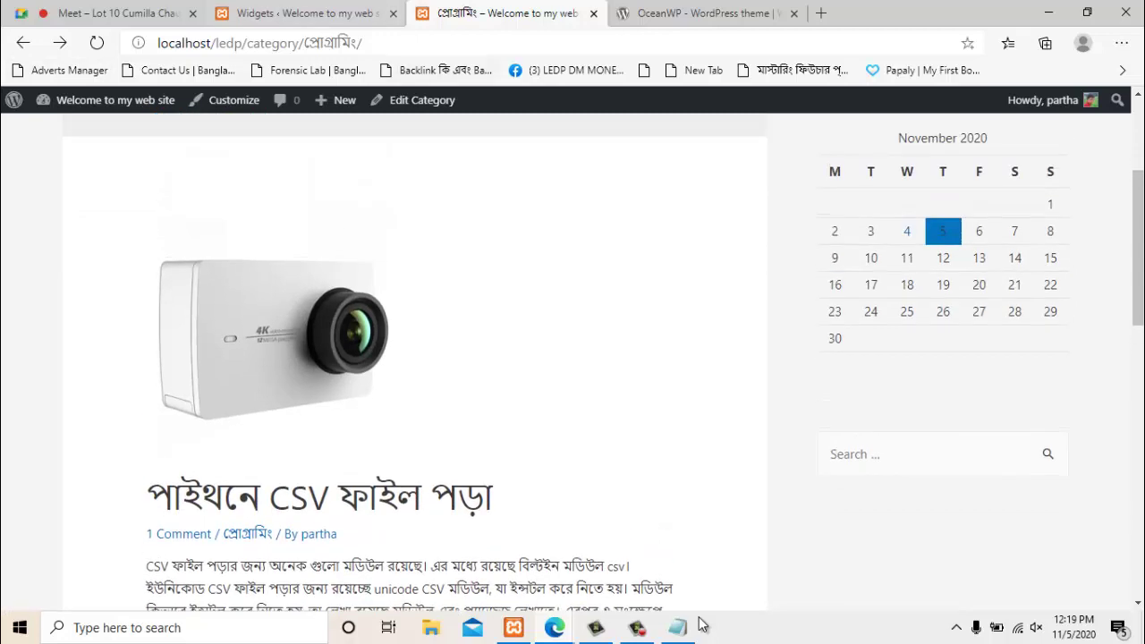
Move the Search widget above Categories in the Main Sidebar and check the new order on the refreshed category page
{"action": "key", "text": "ctrl+shift+Tab"}
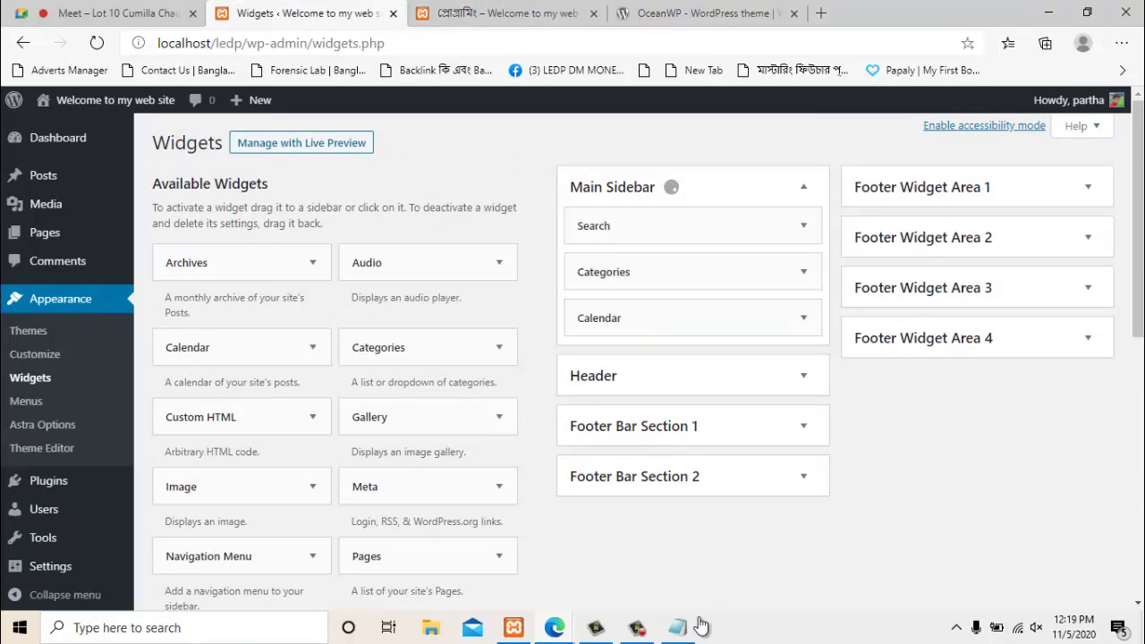
{"action": "key", "text": "ctrl+Tab"}
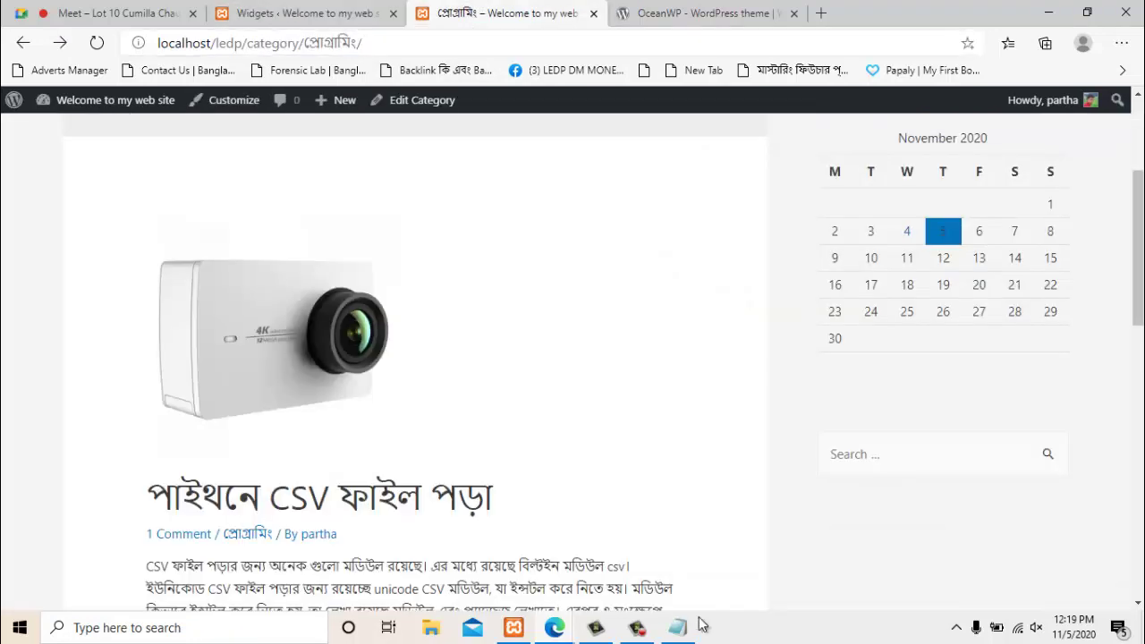
{"action": "key", "text": "F5"}
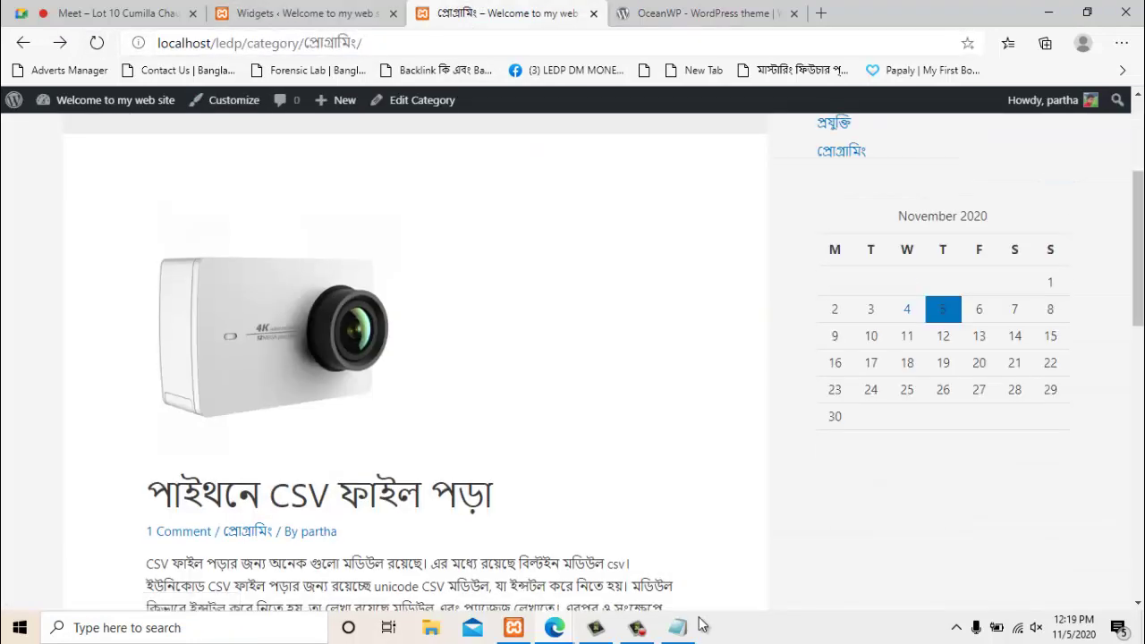
{"action": "key", "text": "Home"}
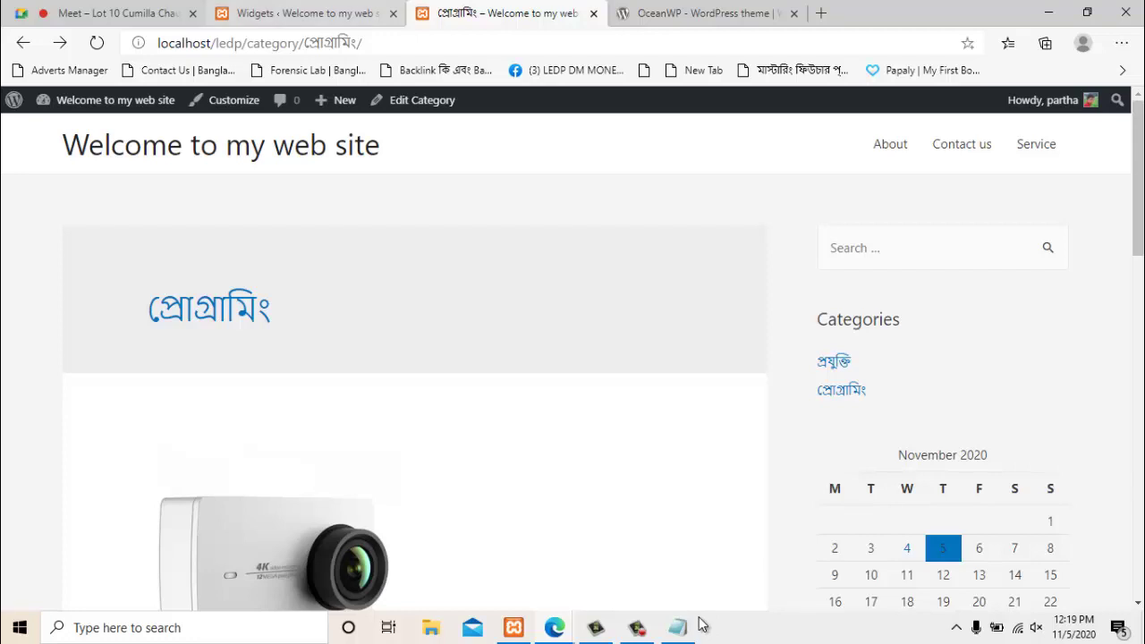
Add a Custom HTML widget between Search and Categories in the Main Sidebar
{"action": "key", "text": "ctrl+shift+Tab"}
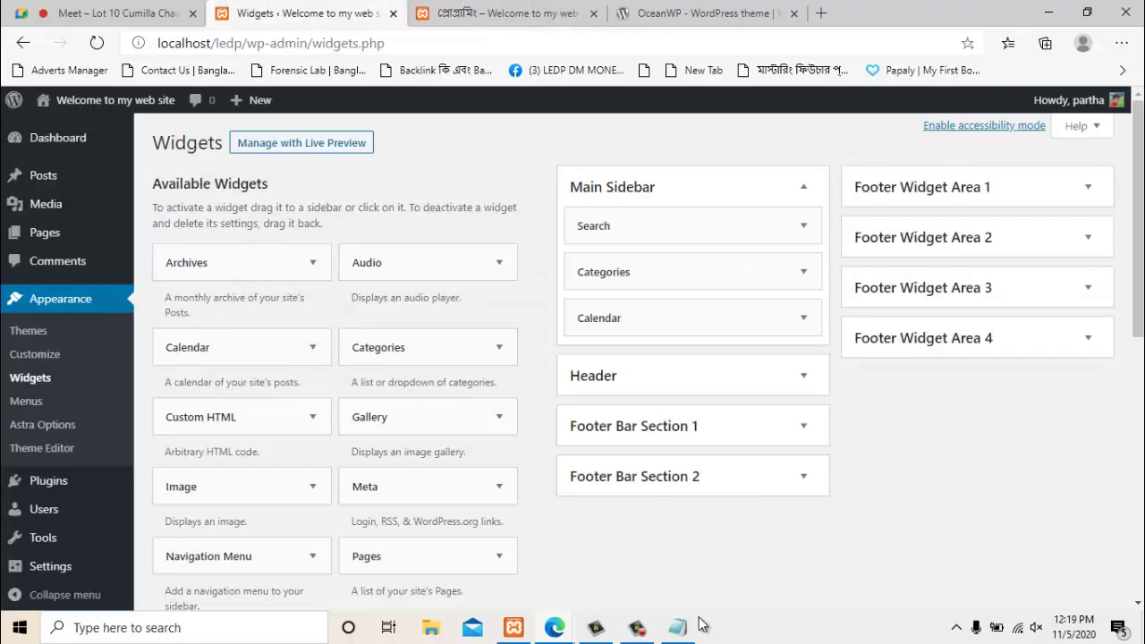
{"action": "key", "text": "Down"}
{"action": "key", "text": "Down"}
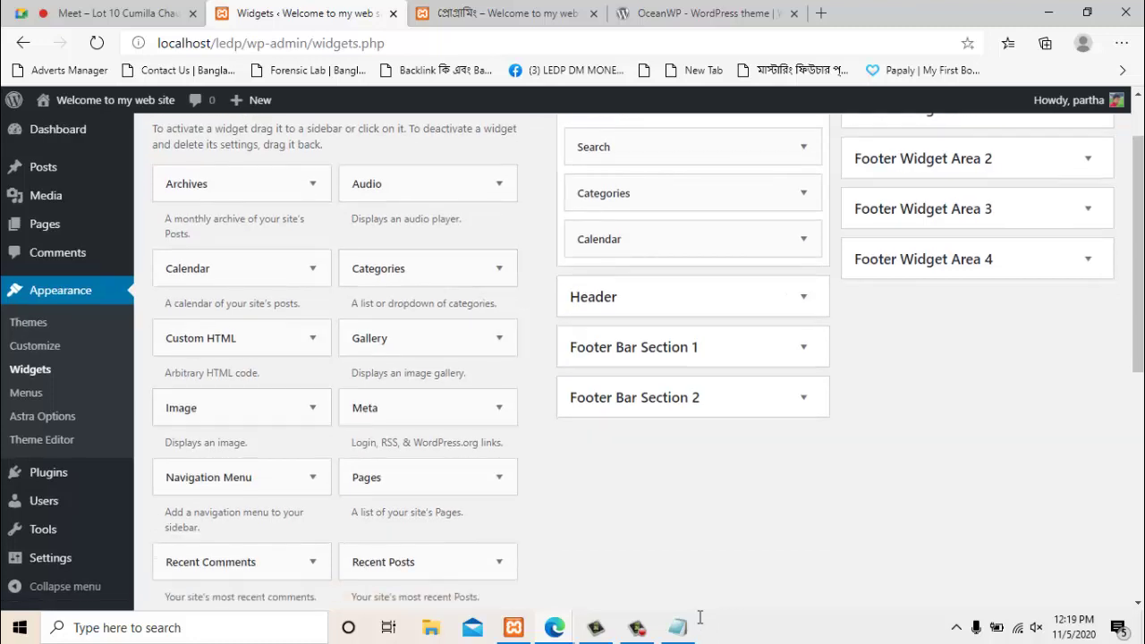
{"action": "key", "text": "Up"}
{"action": "key", "text": "Up"}
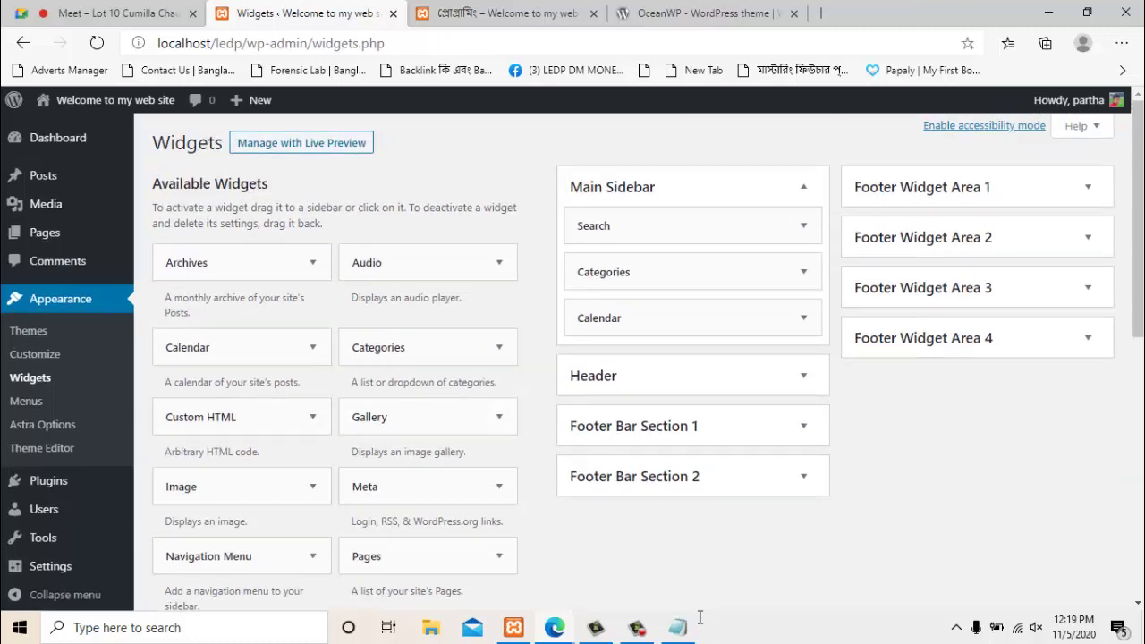
{"action": "left_click_drag", "start_coordinate": [224, 417], "coordinate": [626, 284]}
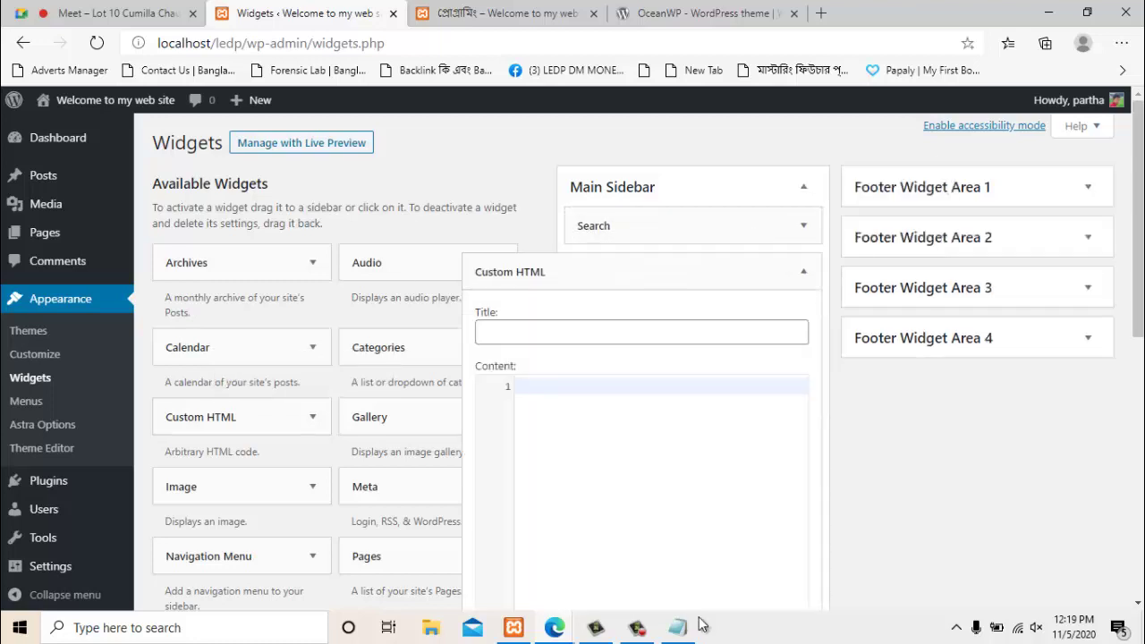
Give the Custom HTML widget the title "Learn more" and an h1 heading reading "Bangladesh" as content, save it and close its settings
{"action": "key", "text": "Down"}
{"action": "key", "text": "Down"}
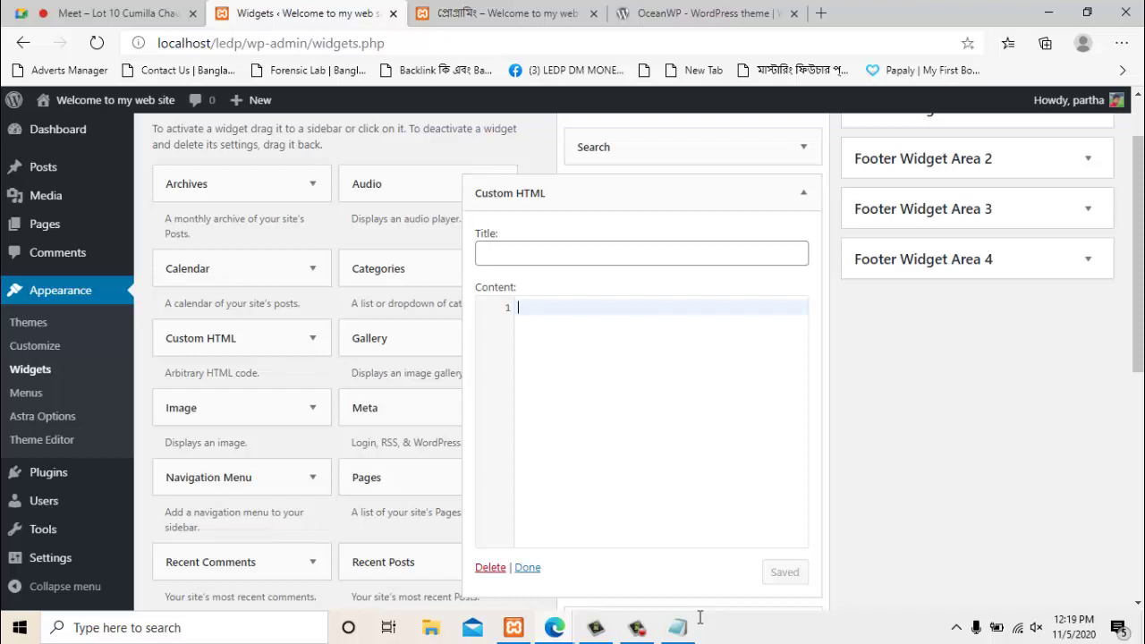
{"action": "type", "text": "fd"}
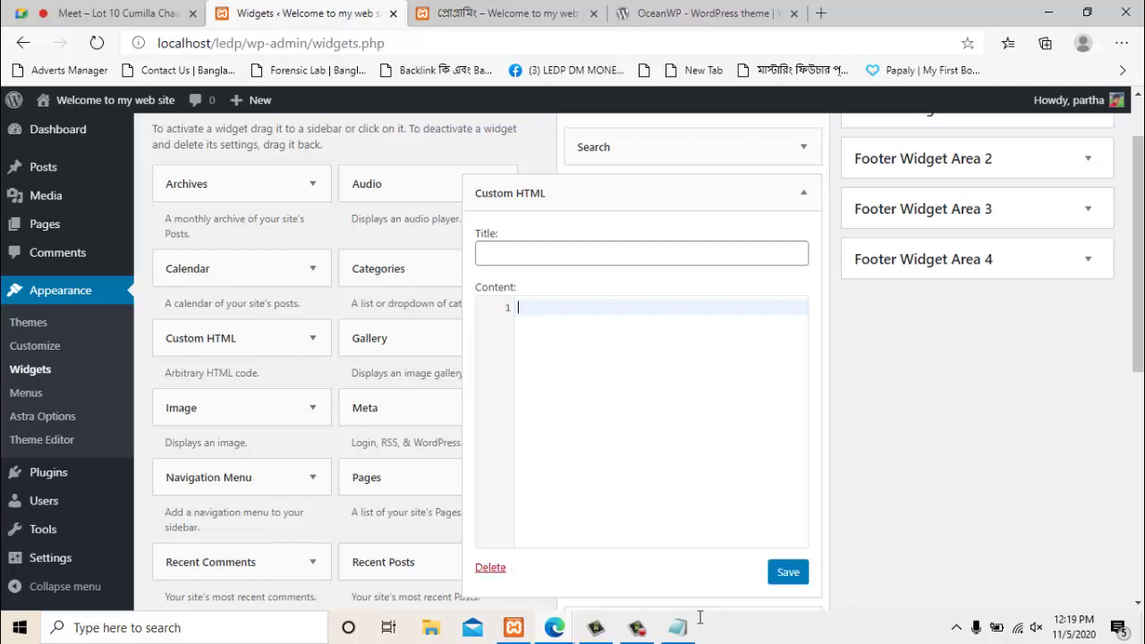
{"action": "type", "text": "<h1>"}
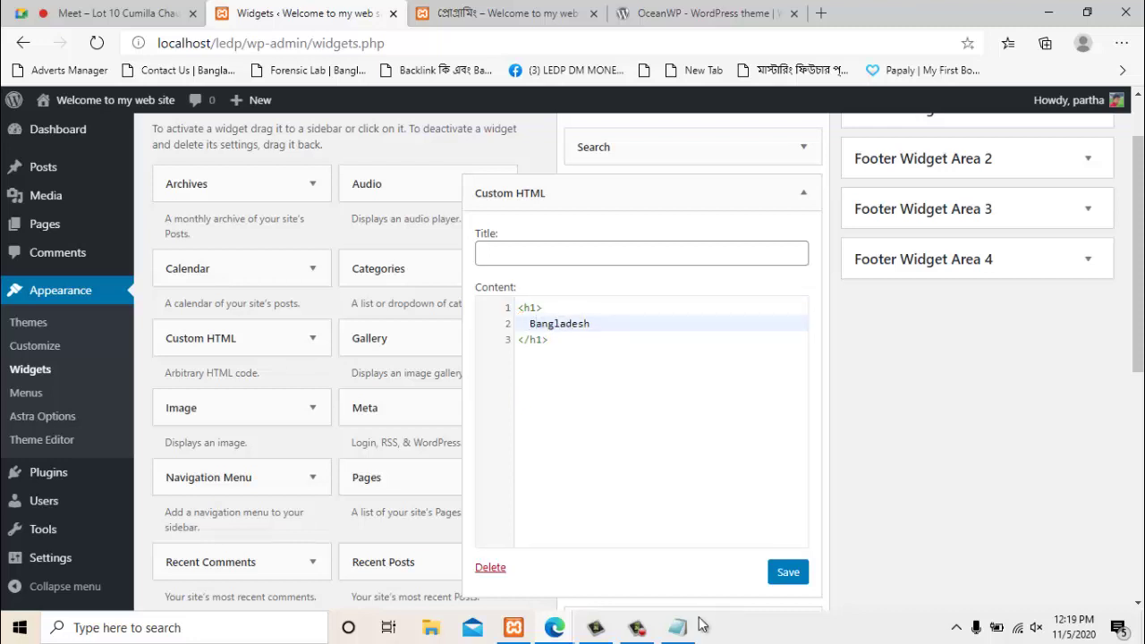
{"action": "key", "text": "shift+Tab"}
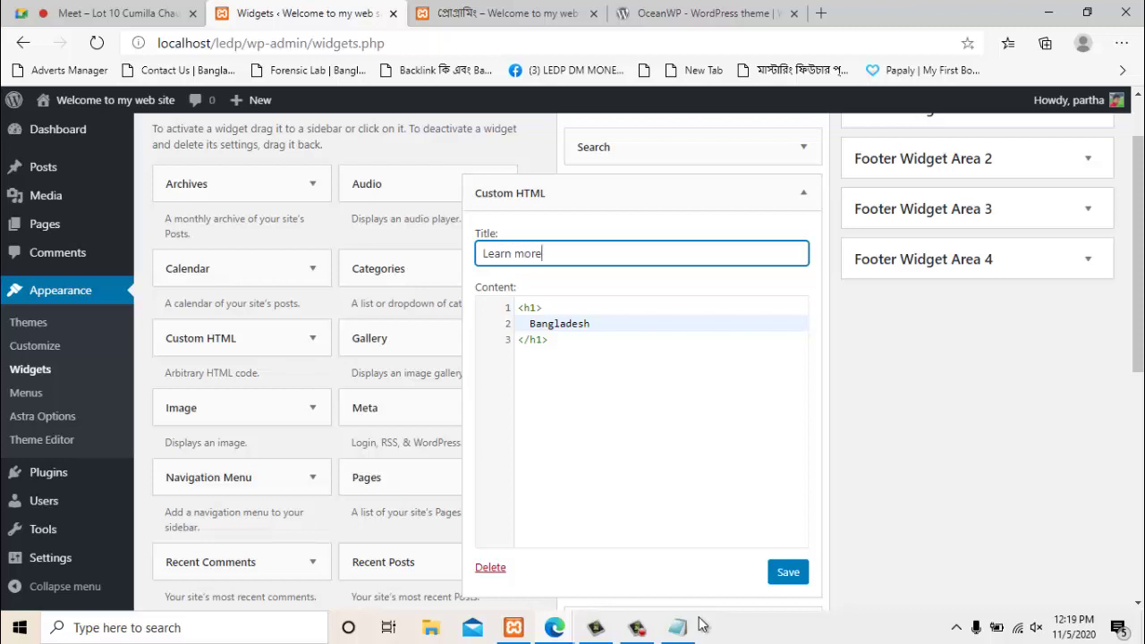
{"action": "key", "text": "Return"}
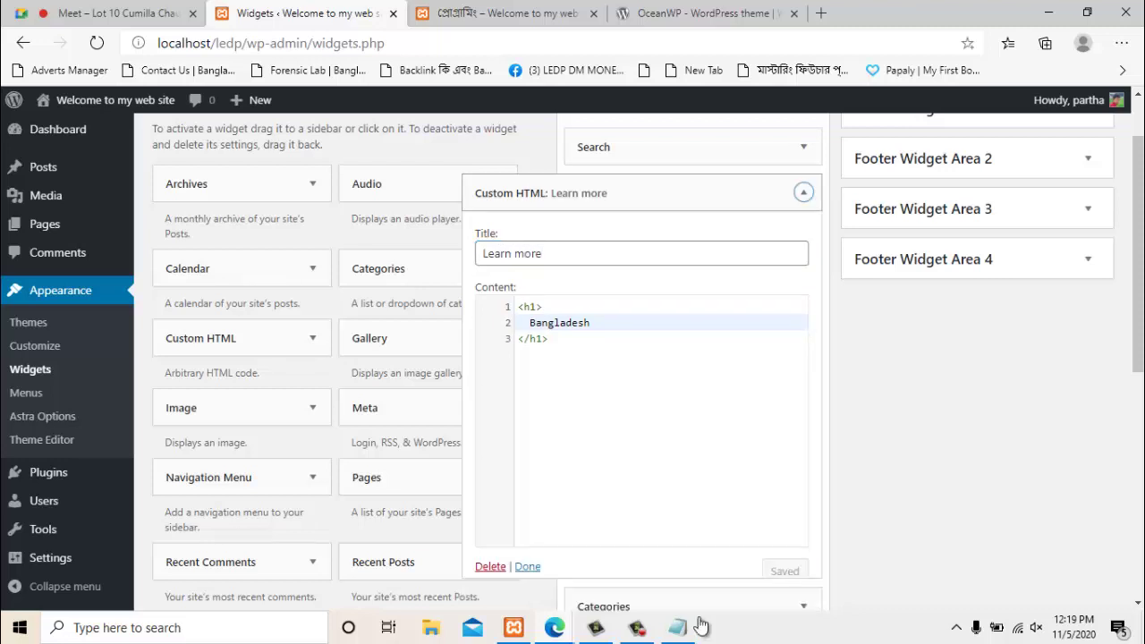
{"action": "key", "text": "Return"}
Refresh the প্রোগ্রামিং category page and check the custom HTML block in its sidebar
{"action": "key", "text": "ctrl+Tab"}
{"action": "key", "text": "F5"}
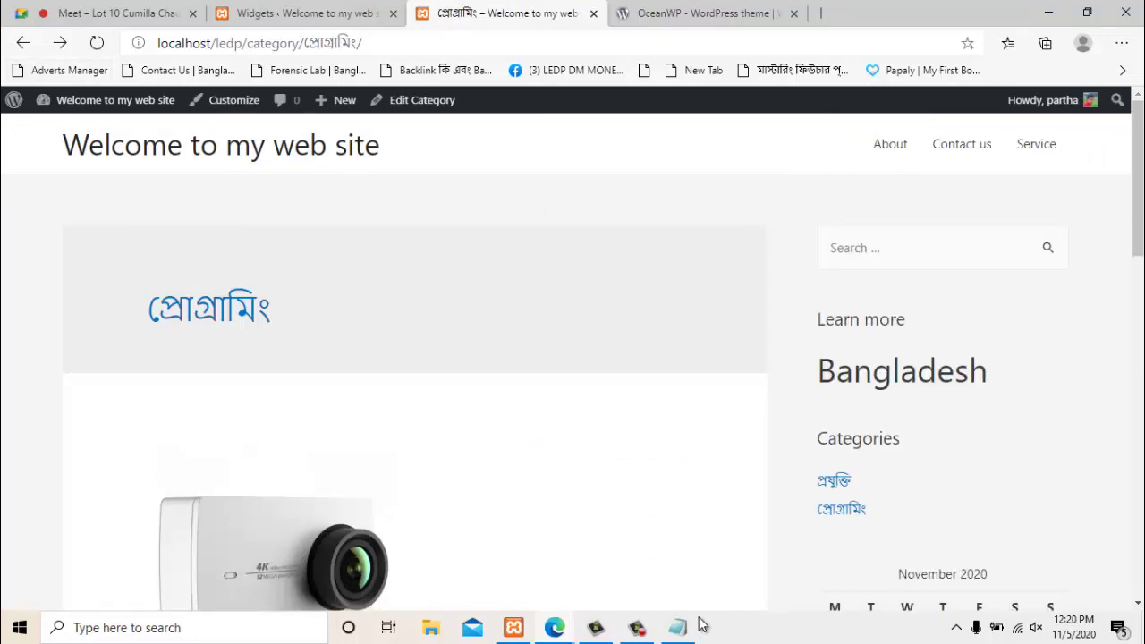
{"action": "left_click_drag", "start_coordinate": [988, 372], "coordinate": [818, 372]}
Reopen the settings of the "Learn more" Custom HTML widget in the Main Sidebar
{"action": "key", "text": "ctrl+shift+Tab"}
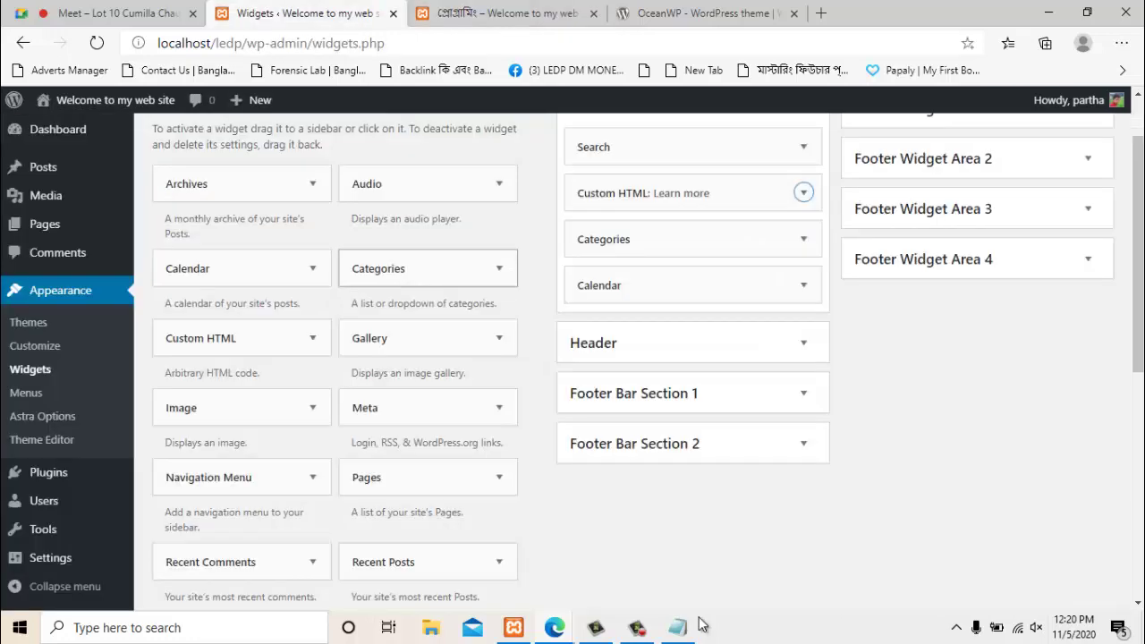
{"action": "scroll", "coordinate": [428, 269], "scroll_direction": "up", "scroll_amount": 2}
{"action": "left_click", "coordinate": [804, 271]}
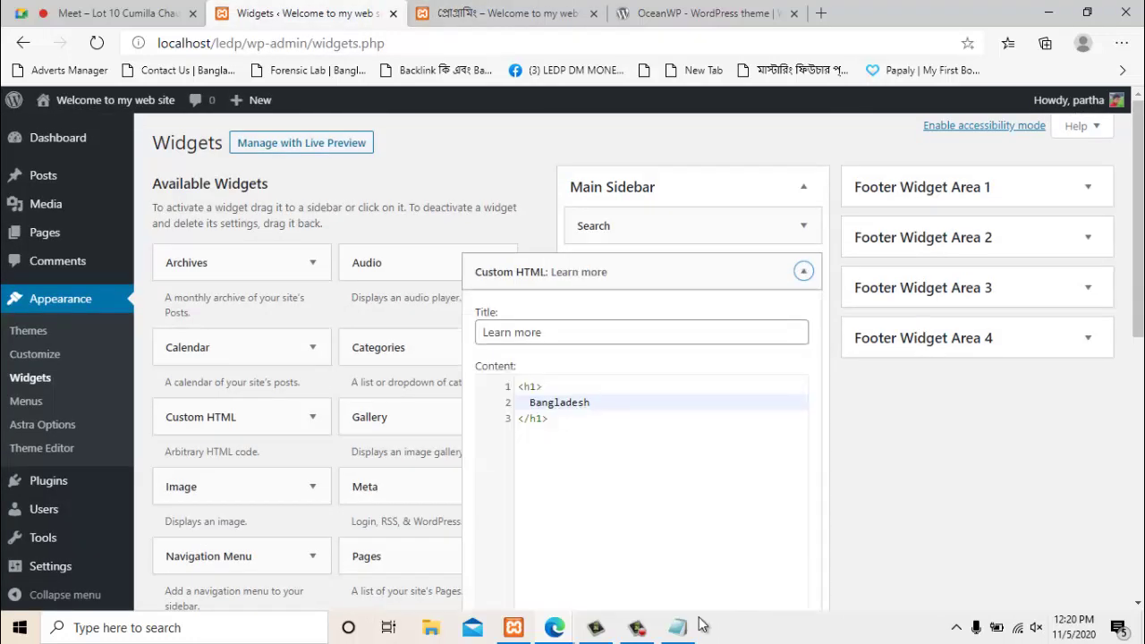
Delete the "Learn more" Custom HTML widget from the Main Sidebar
{"action": "scroll", "coordinate": [804, 271], "scroll_direction": "down", "scroll_amount": 2}
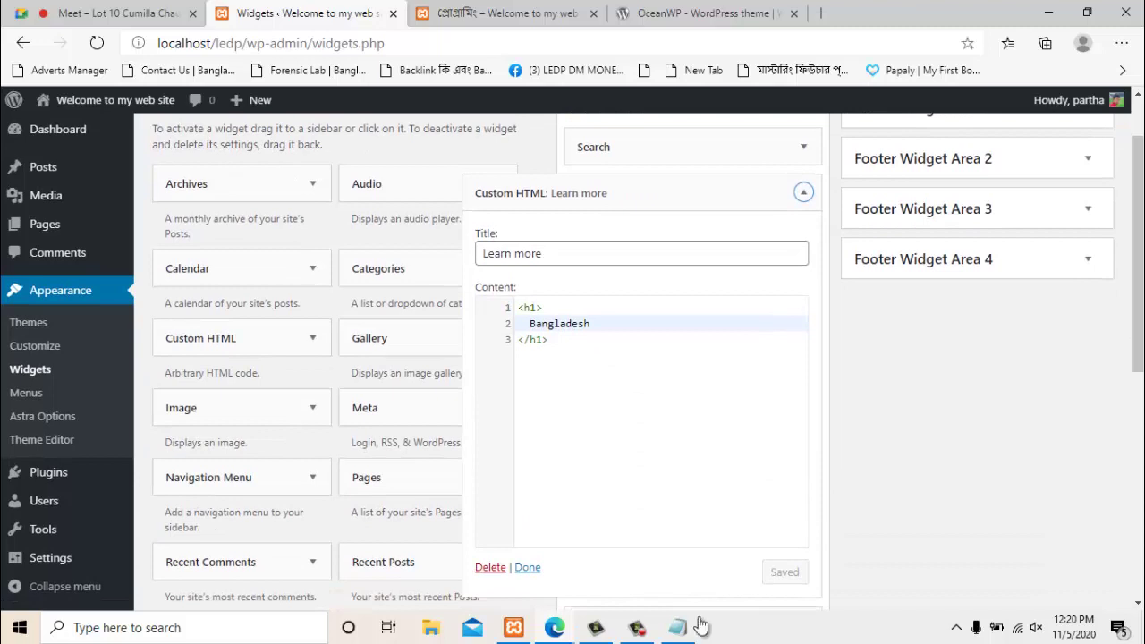
{"action": "left_click", "coordinate": [491, 568]}
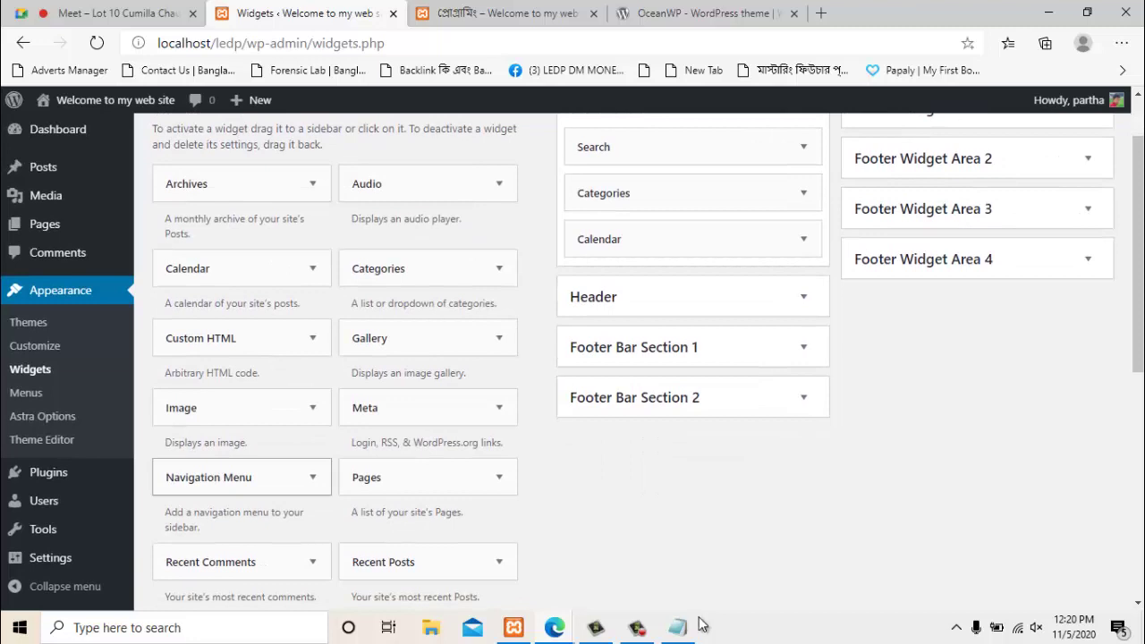
{"action": "scroll", "coordinate": [251, 481], "scroll_direction": "up", "scroll_amount": 1}
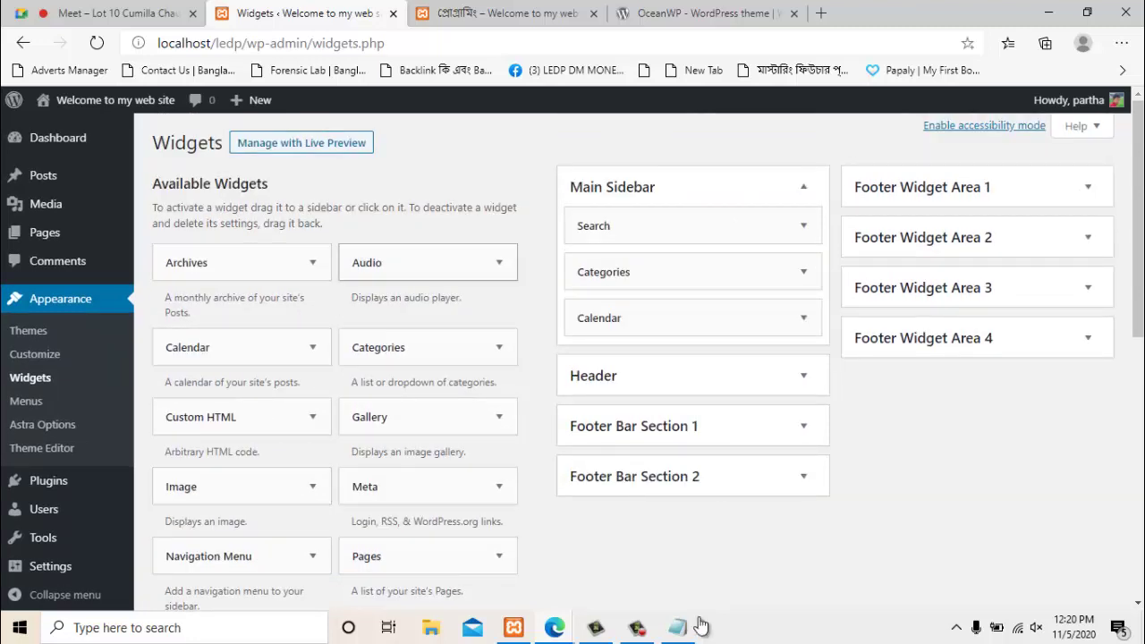
Add an Image widget to the Main Sidebar
{"action": "scroll", "coordinate": [702, 624], "scroll_direction": "down", "scroll_amount": 2}
{"action": "scroll", "coordinate": [703, 623], "scroll_direction": "down", "scroll_amount": 4}
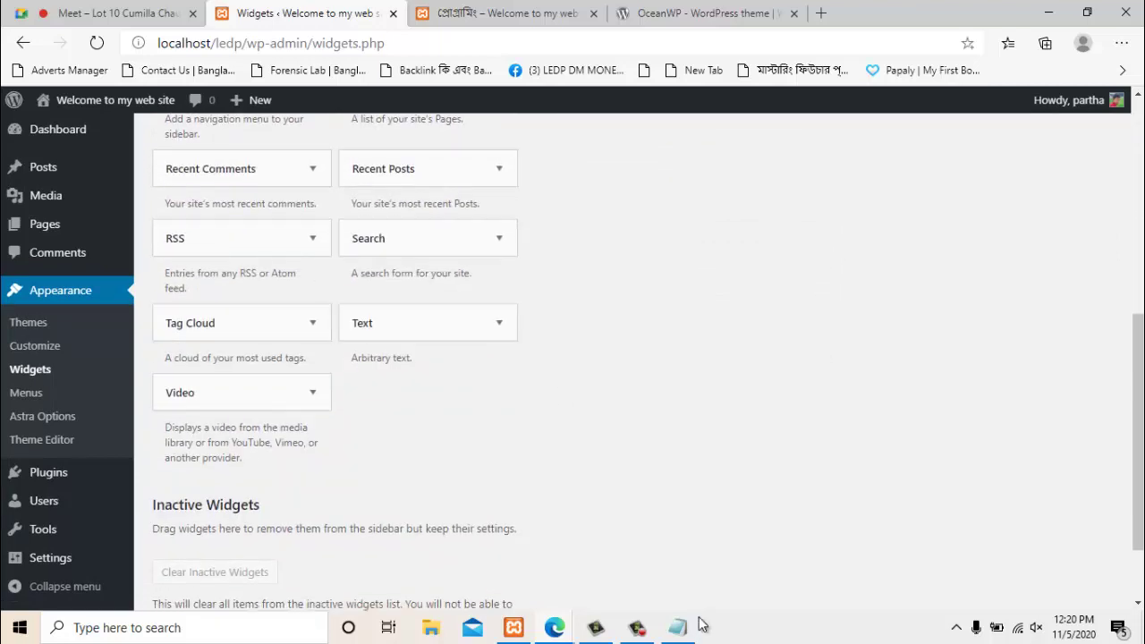
{"action": "scroll", "coordinate": [701, 617], "scroll_direction": "up", "scroll_amount": 3}
{"action": "scroll", "coordinate": [700, 618], "scroll_direction": "up", "scroll_amount": 1}
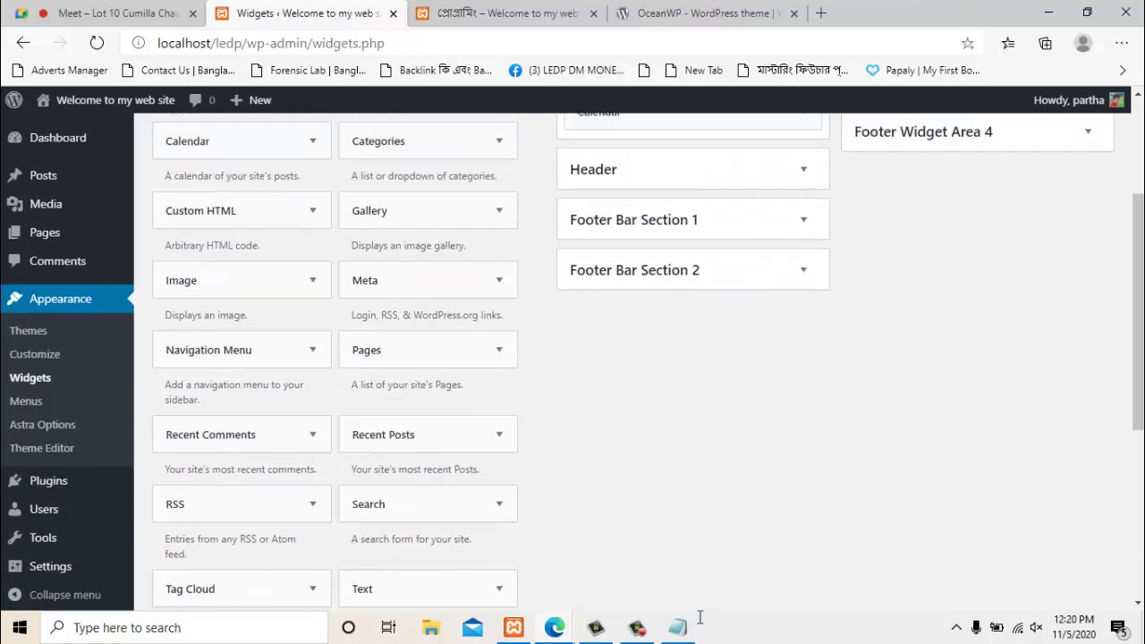
{"action": "left_click", "coordinate": [241, 329]}
{"action": "scroll", "coordinate": [241, 328], "scroll_direction": "down", "scroll_amount": 2}
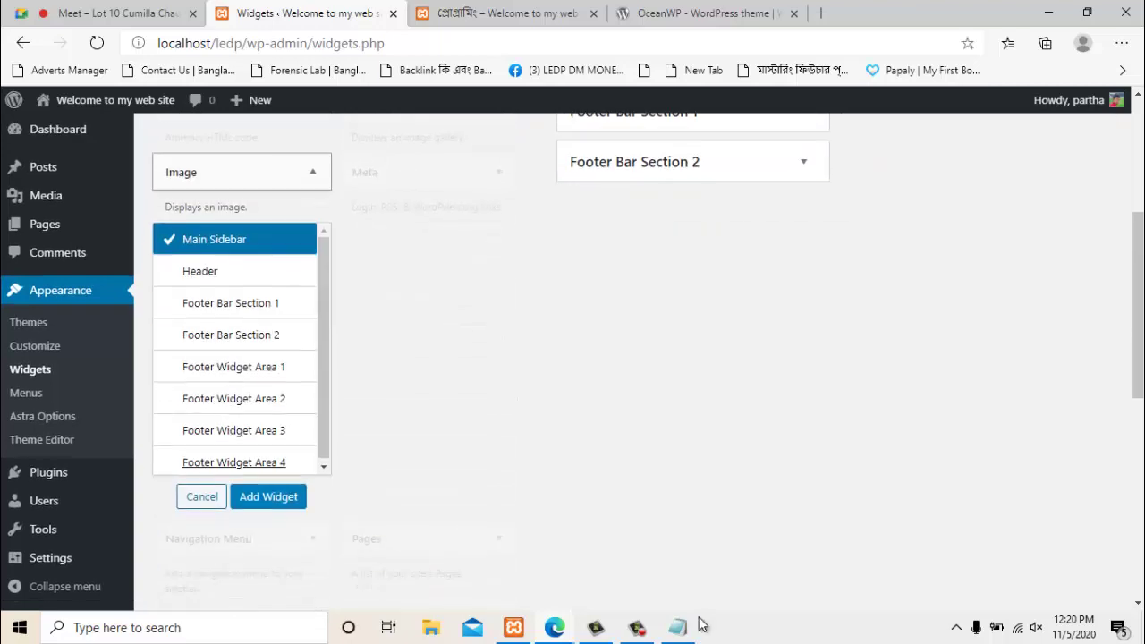
{"action": "left_click", "coordinate": [269, 496]}
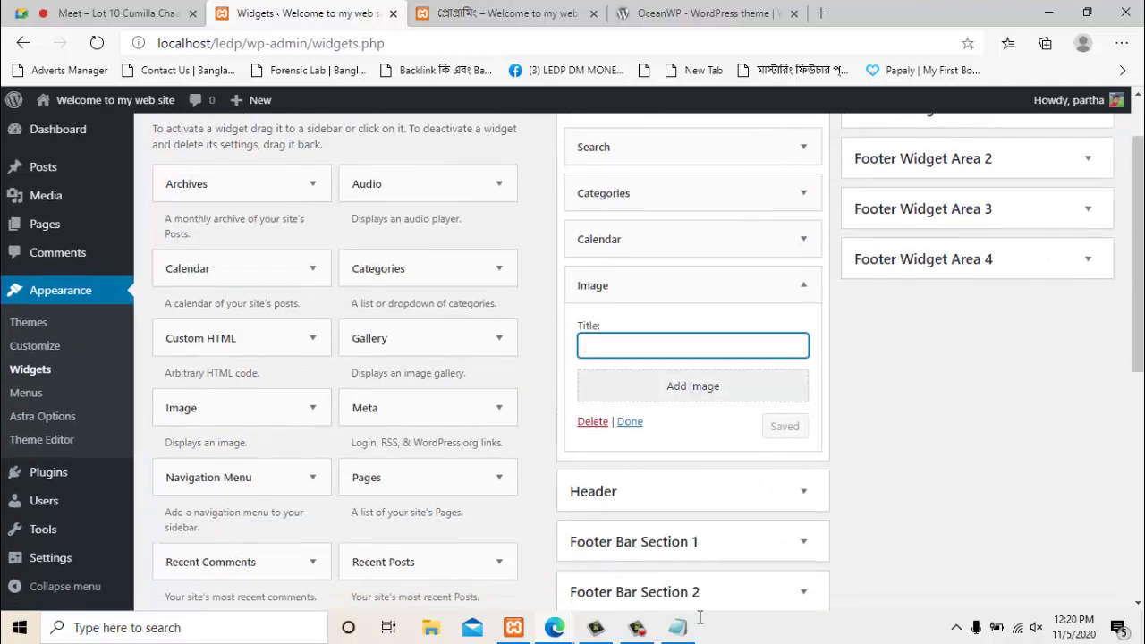
Enter "Click Hearer" as the title of the Image widget, using a spelling suggestion for the second word
{"action": "type", "text": "C"}
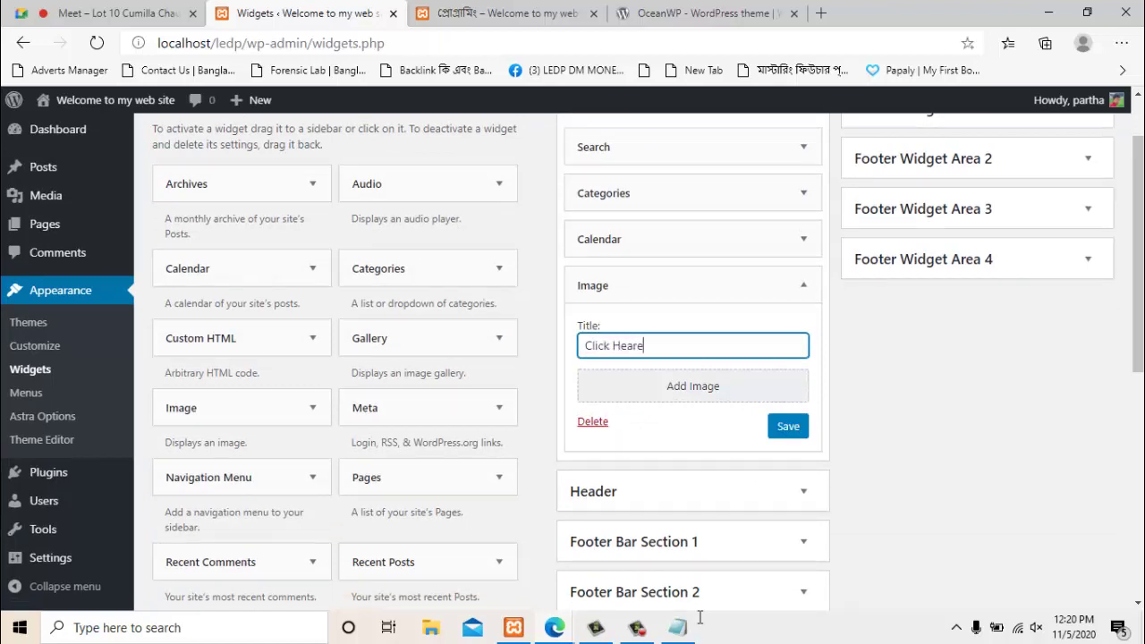
{"action": "type", "text": "lick Heare"}
{"action": "key", "text": "Tab"}
{"action": "right_click", "coordinate": [631, 347]}
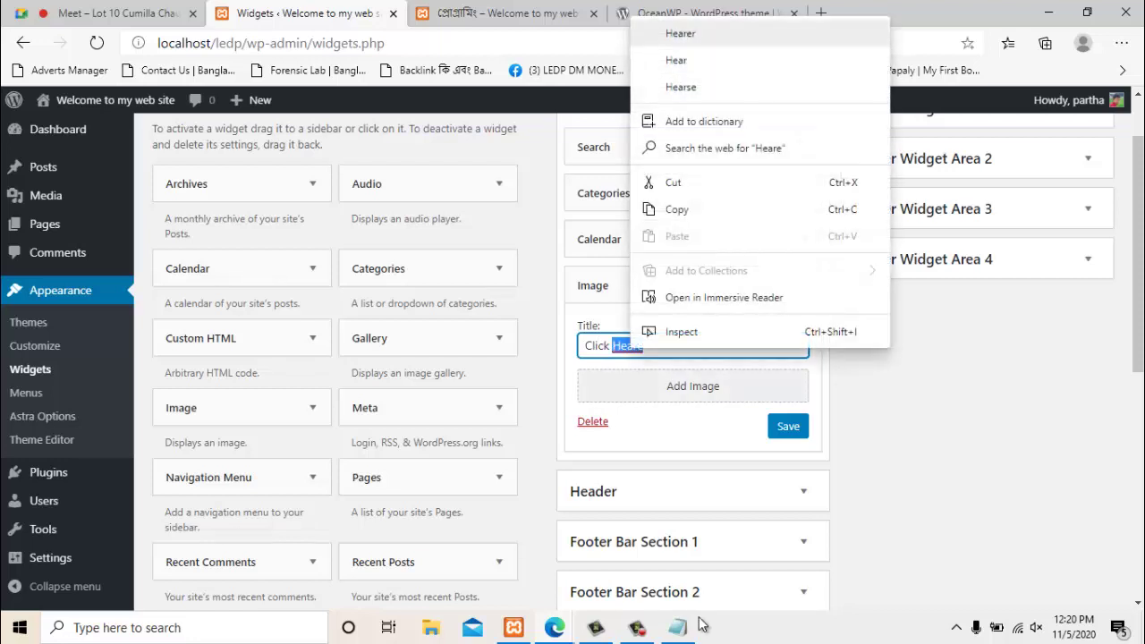
{"action": "key", "text": "Escape"}
Insert the camera picture cat-6-300x300-1.png from the media library into the Image widget
{"action": "key", "text": "Tab"}
{"action": "key", "text": "Return"}
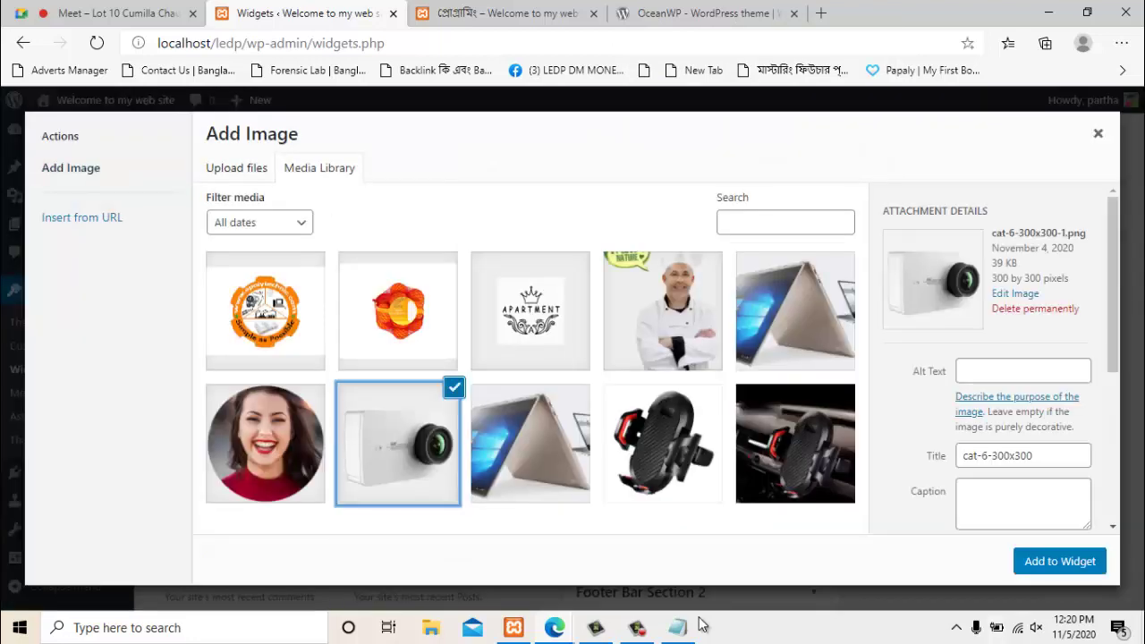
{"action": "key", "text": "Return"}
{"action": "key", "text": "Tab"}
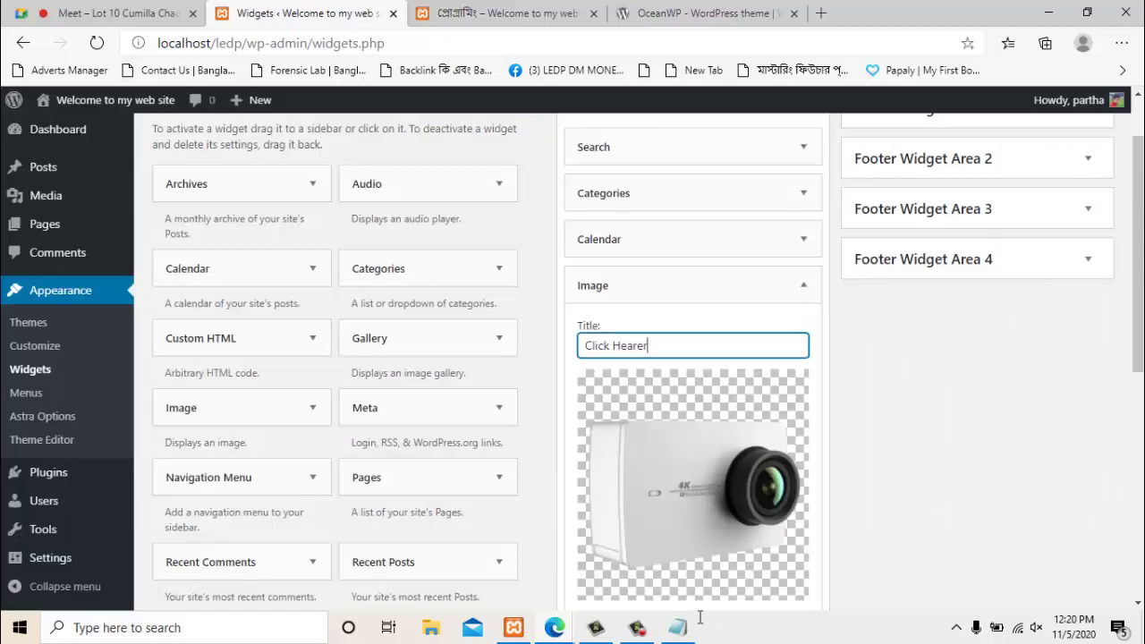
Set the Image widget's title to "For More info (click image)"
{"action": "type", "text": "M"}
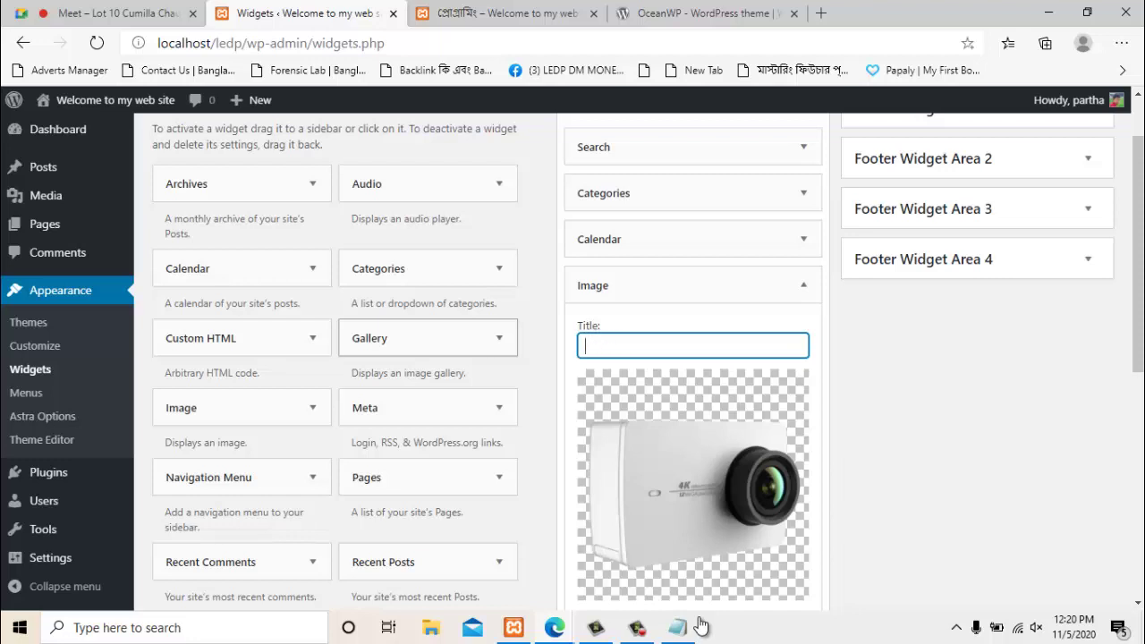
{"action": "type", "text": "or More info (click im"}
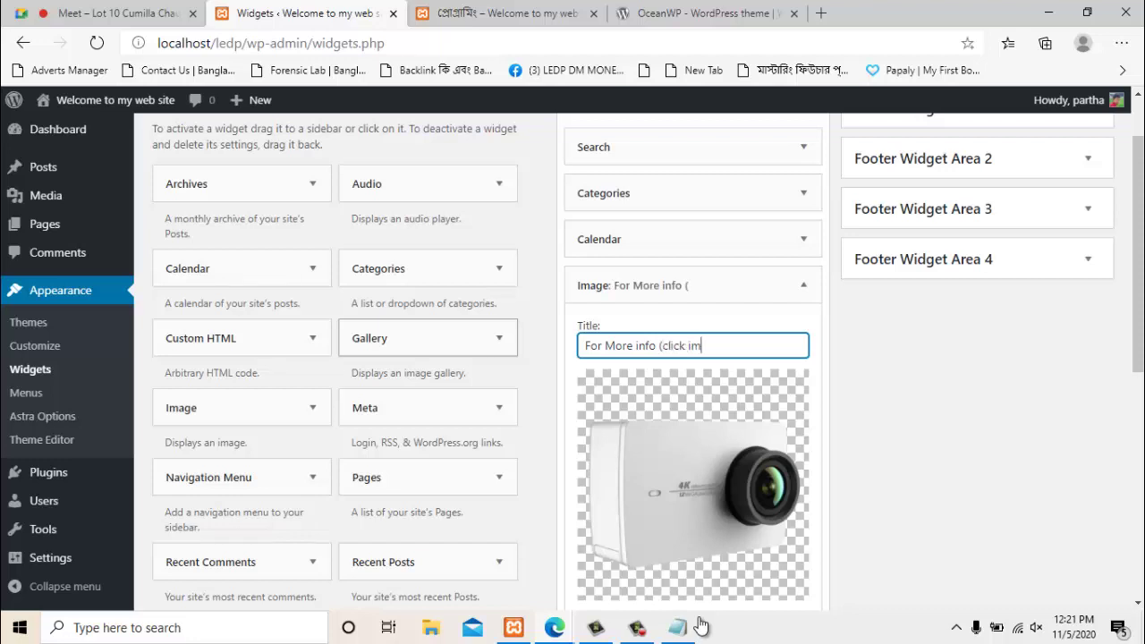
{"action": "type", "text": "age))"}
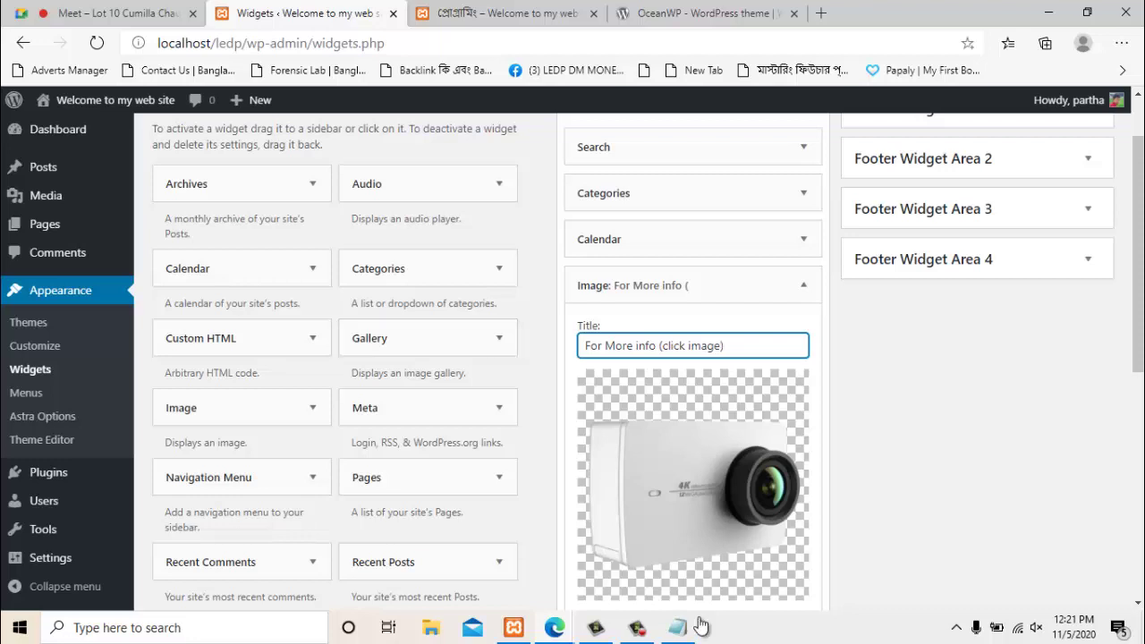
Link the widget's image to "#", save the widget and close its settings
{"action": "scroll", "coordinate": [701, 626], "scroll_direction": "down", "scroll_amount": 2}
{"action": "scroll", "coordinate": [701, 626], "scroll_direction": "up", "scroll_amount": 1}
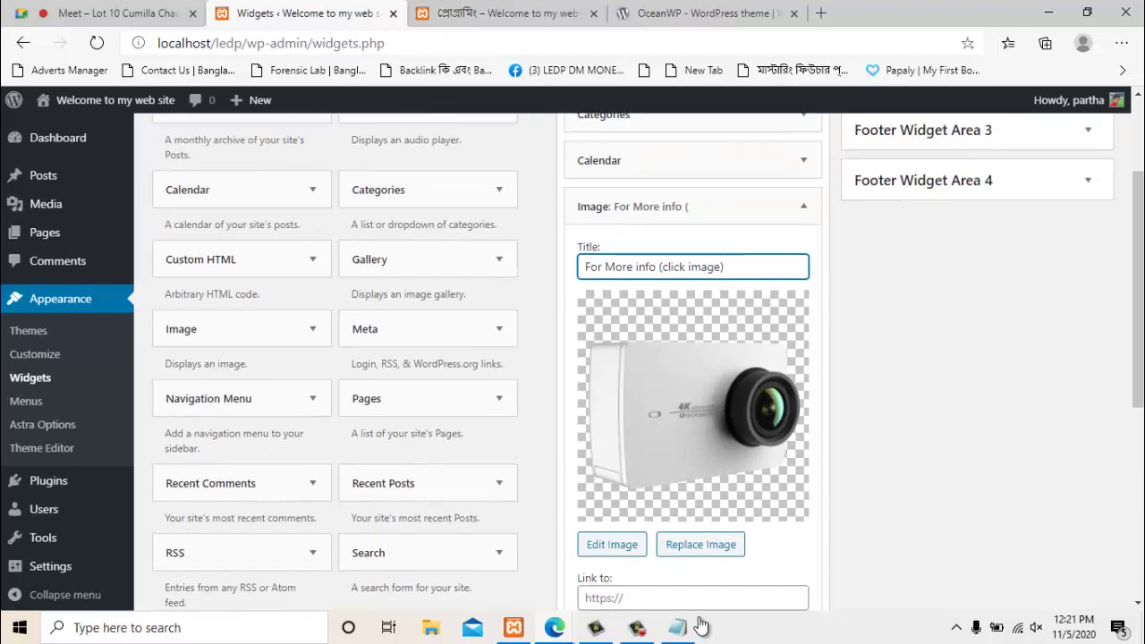
{"action": "scroll", "coordinate": [700, 626], "scroll_direction": "down", "scroll_amount": 1}
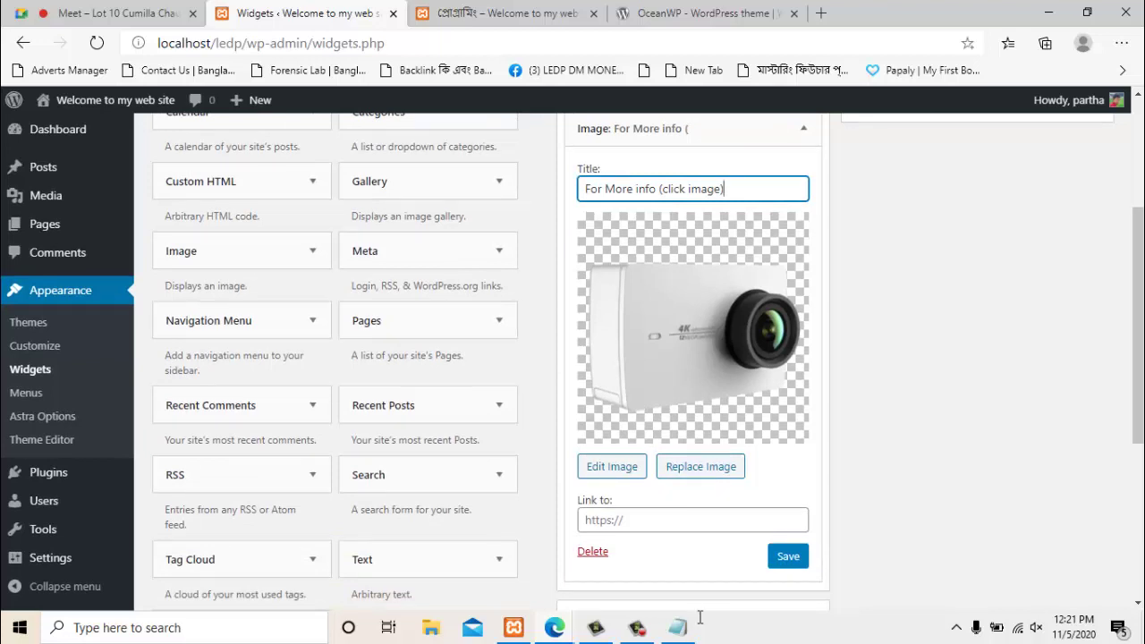
{"action": "left_click", "coordinate": [693, 520]}
{"action": "type", "text": "#"}
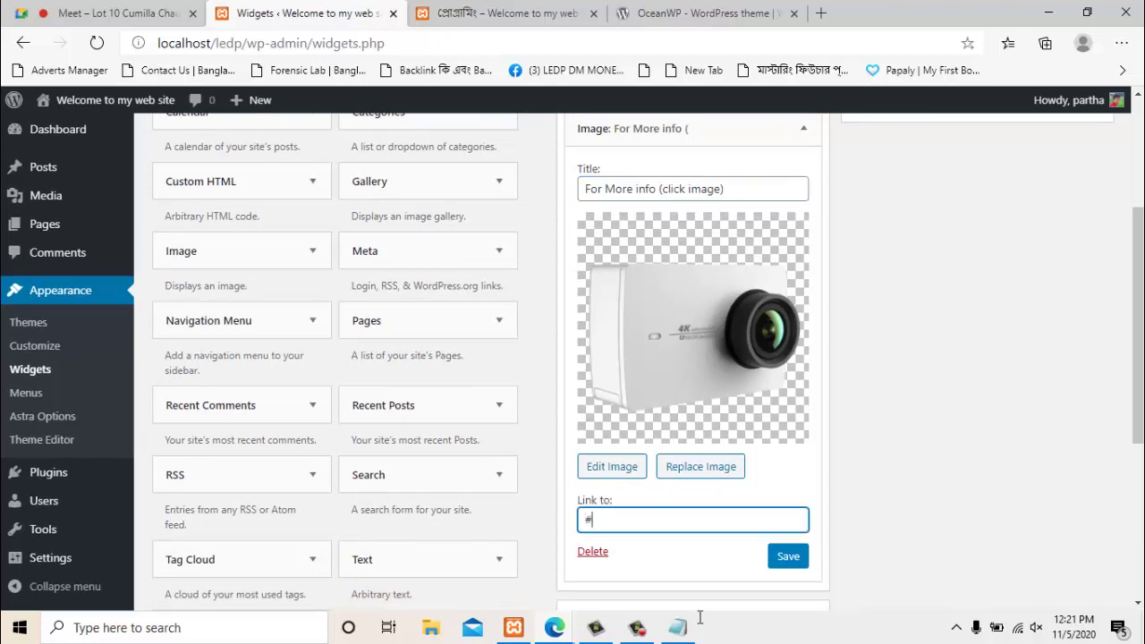
{"action": "scroll", "coordinate": [701, 618], "scroll_direction": "down", "scroll_amount": 1}
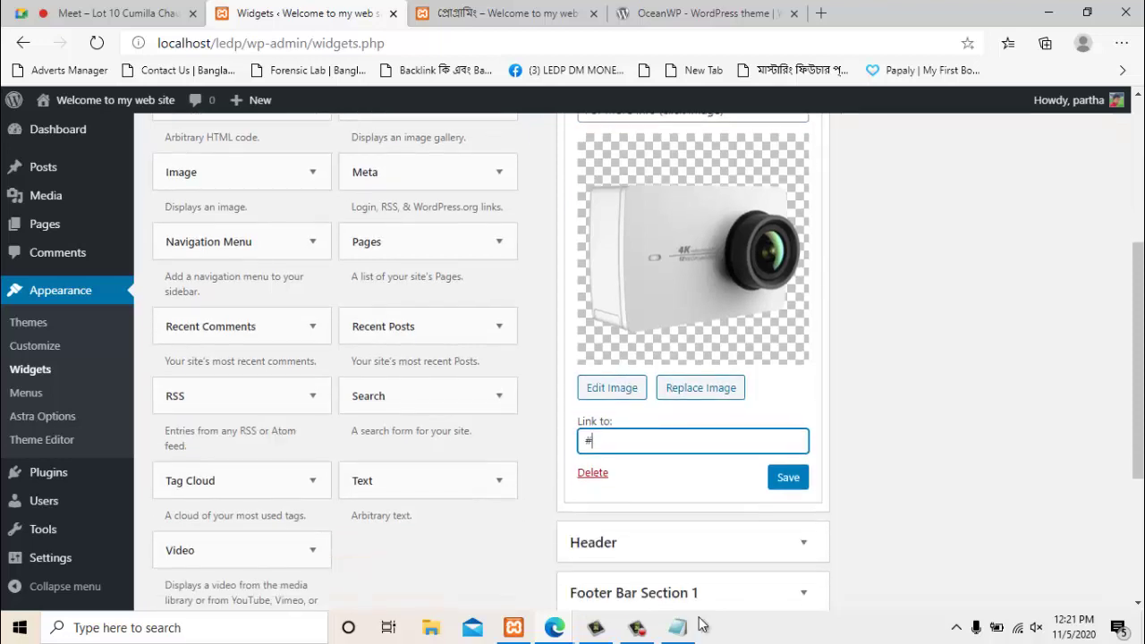
{"action": "key", "text": "Return"}
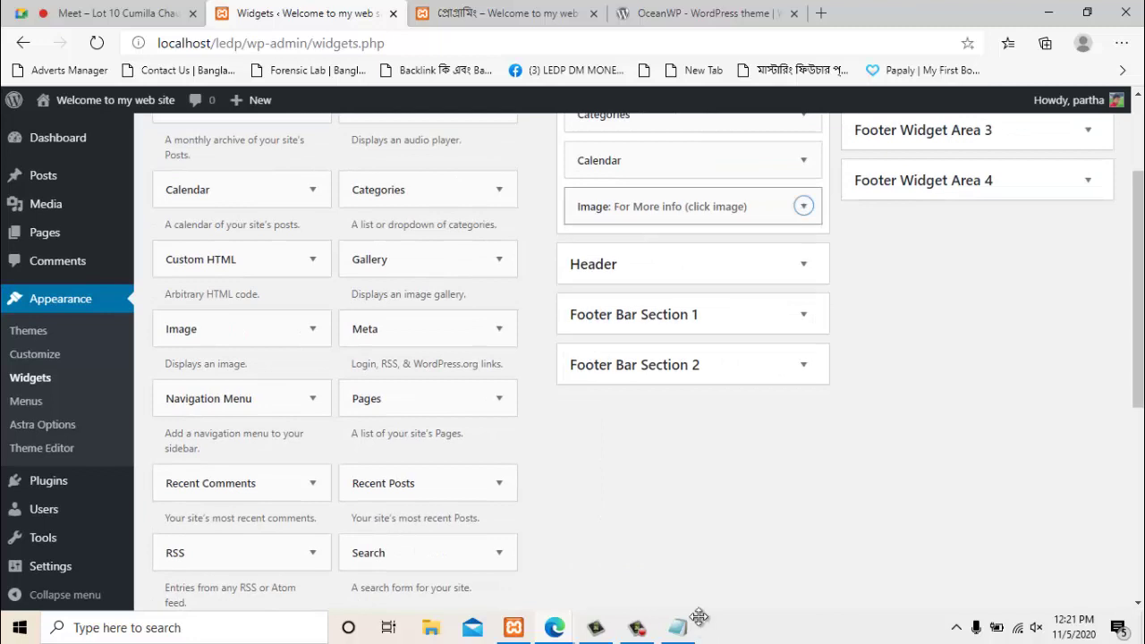
Refresh the প্রোগ্রামিং category page and check the new image block in its sidebar
{"action": "key", "text": "ctrl+Tab"}
{"action": "key", "text": "F5"}
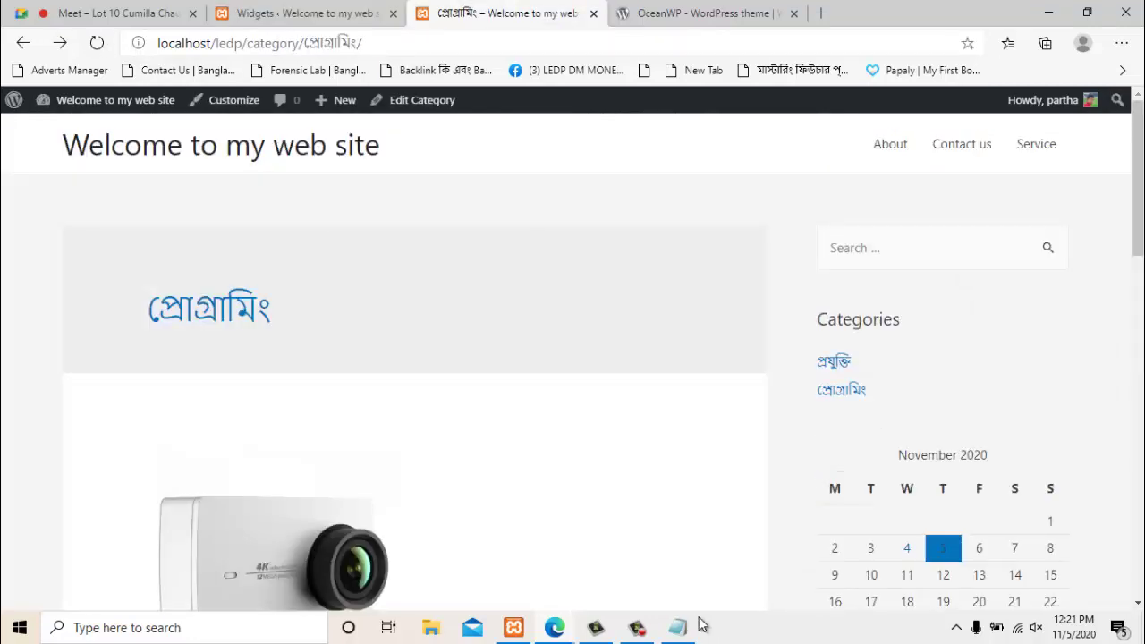
{"action": "key", "text": "Down"}
{"action": "key", "text": "Down"}
{"action": "key", "text": "Down"}
{"action": "key", "text": "Down"}
{"action": "key", "text": "Down"}
{"action": "key", "text": "Down"}
{"action": "key", "text": "Down"}
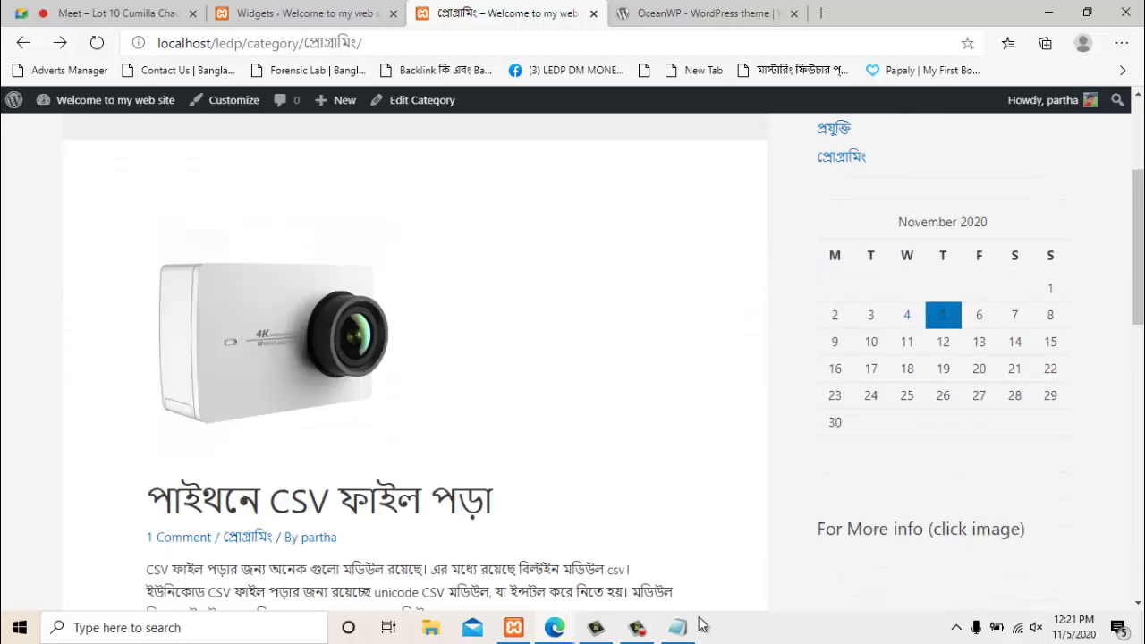
{"action": "key", "text": "Up"}
{"action": "key", "text": "Up"}
{"action": "key", "text": "Up"}
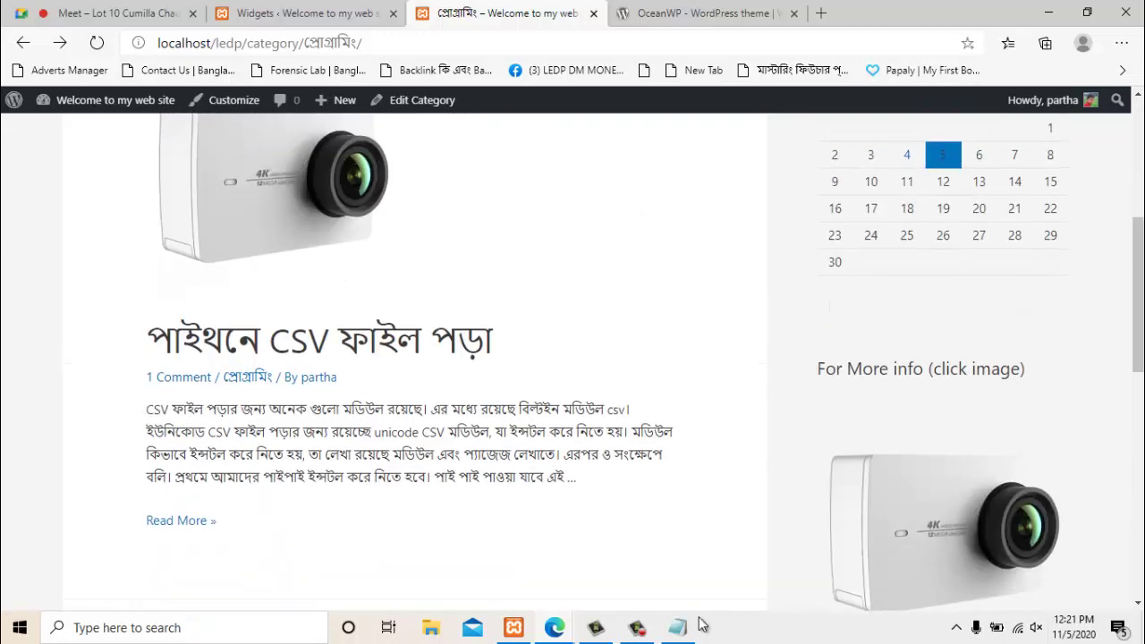
{"action": "key", "text": "Down"}
{"action": "key", "text": "Down"}
{"action": "key", "text": "Down"}
{"action": "key", "text": "Down"}
{"action": "key", "text": "Up"}
{"action": "key", "text": "Up"}
{"action": "key", "text": "Up"}
{"action": "key", "text": "Up"}
{"action": "key", "text": "Up"}
{"action": "key", "text": "Up"}
{"action": "key", "text": "Up"}
{"action": "key", "text": "Up"}
{"action": "key", "text": "Up"}
{"action": "key", "text": "Up"}
{"action": "key", "text": "Up"}
{"action": "key", "text": "Up"}
{"action": "key", "text": "Up"}
{"action": "key", "text": "Up"}
{"action": "key", "text": "Up"}
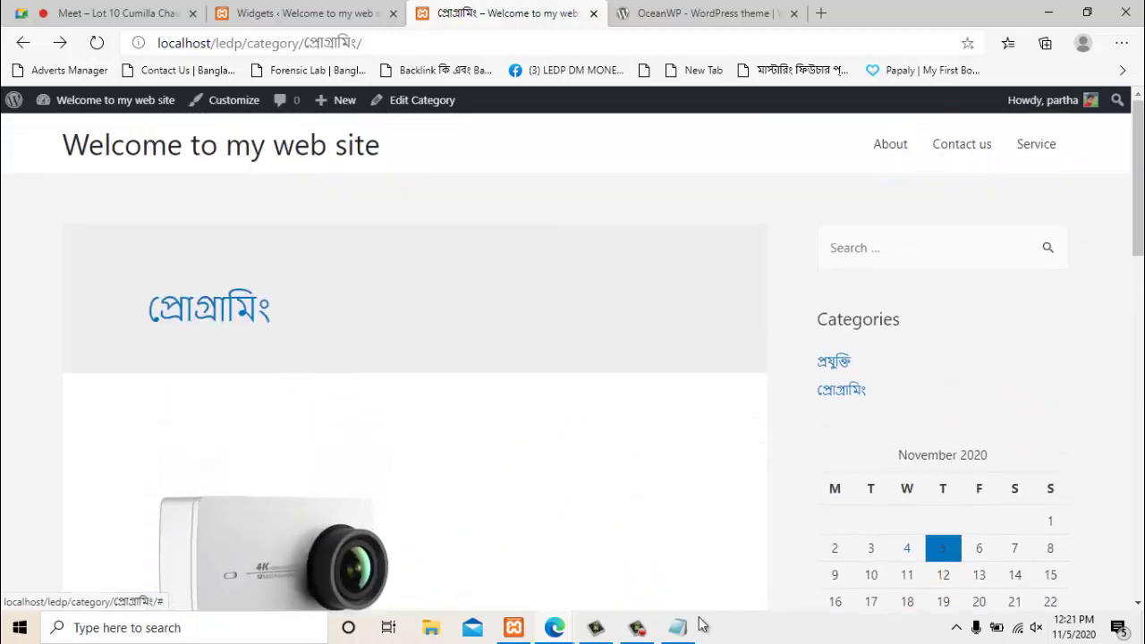
Move the Image widget between Search and Categories in the Main Sidebar
{"action": "key", "text": "ctrl+shift+Tab"}
{"action": "scroll", "coordinate": [694, 358], "scroll_direction": "up", "scroll_amount": 3}
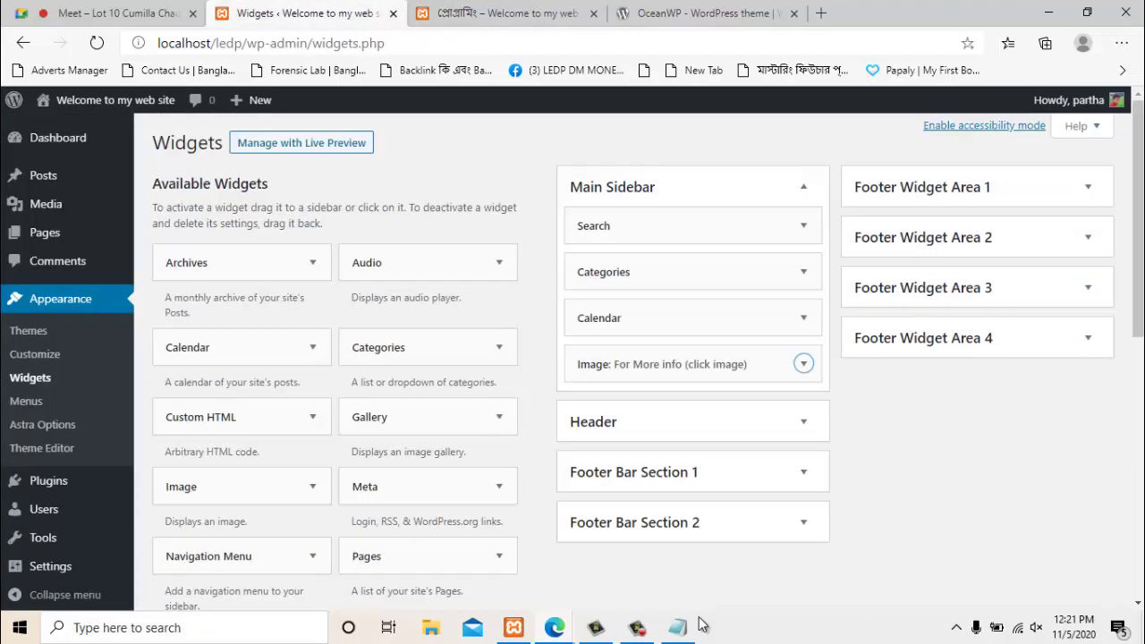
{"action": "mouse_move", "coordinate": [689, 364]}
{"action": "left_mouse_down"}
{"action": "mouse_move", "coordinate": [699, 256]}
{"action": "mouse_move", "coordinate": [699, 268]}
{"action": "left_mouse_up"}
Refresh the category page and check the image block's new place in the sidebar
{"action": "key", "text": "ctrl+Tab"}
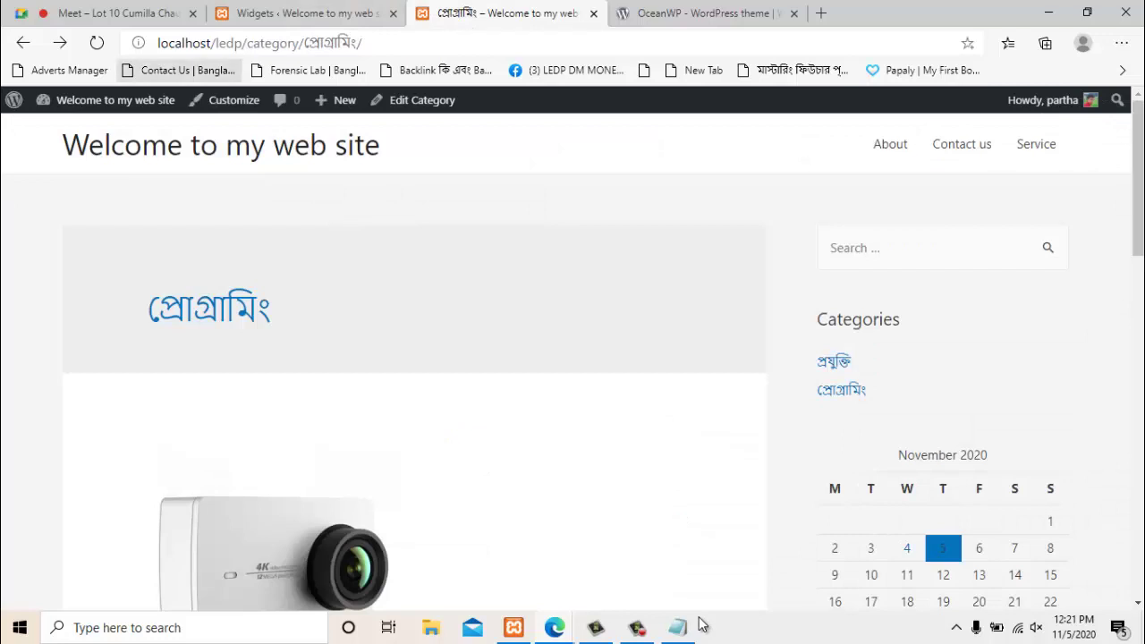
{"action": "key", "text": "F5"}
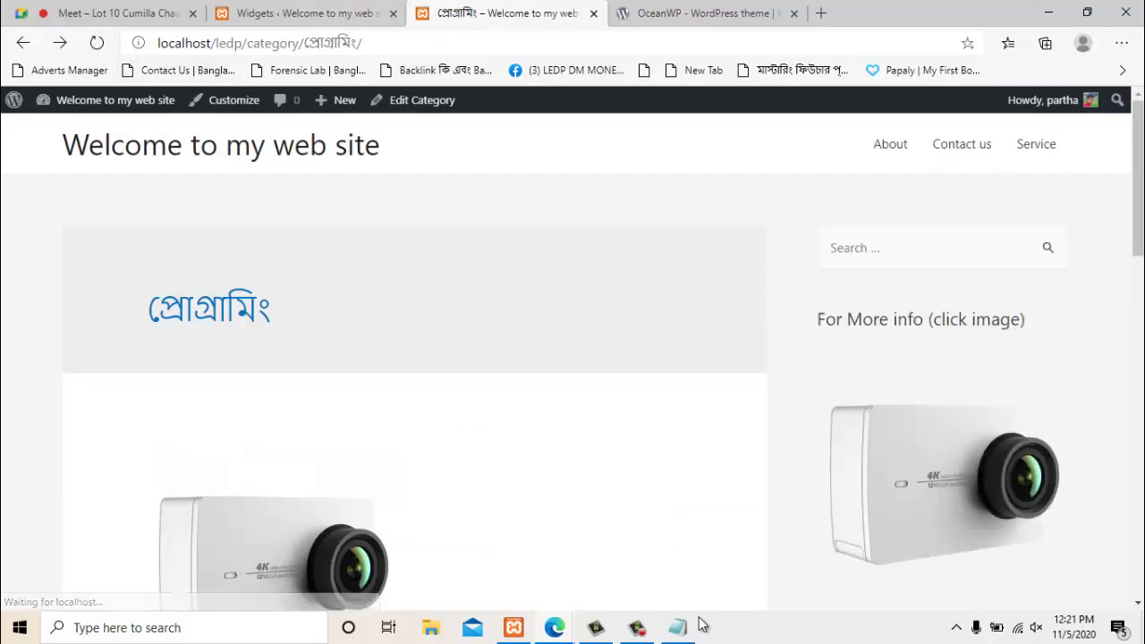
{"action": "scroll", "coordinate": [943, 403], "scroll_direction": "down", "scroll_amount": 2}
{"action": "scroll", "coordinate": [943, 403], "scroll_direction": "up", "scroll_amount": 1}
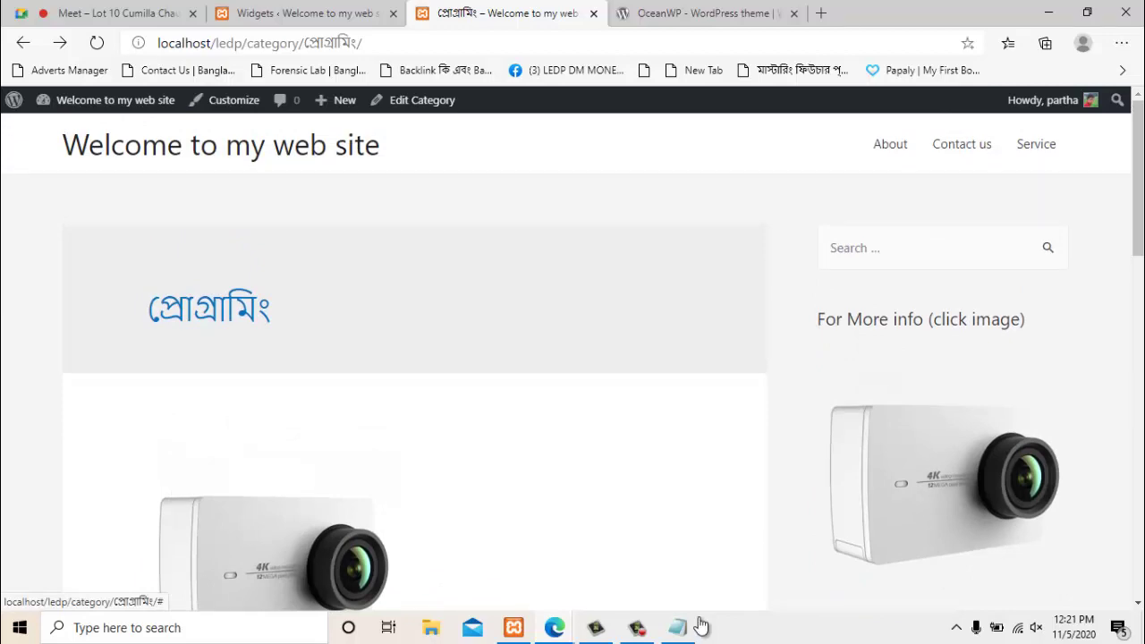
{"action": "scroll", "coordinate": [701, 626], "scroll_direction": "down", "scroll_amount": 10}
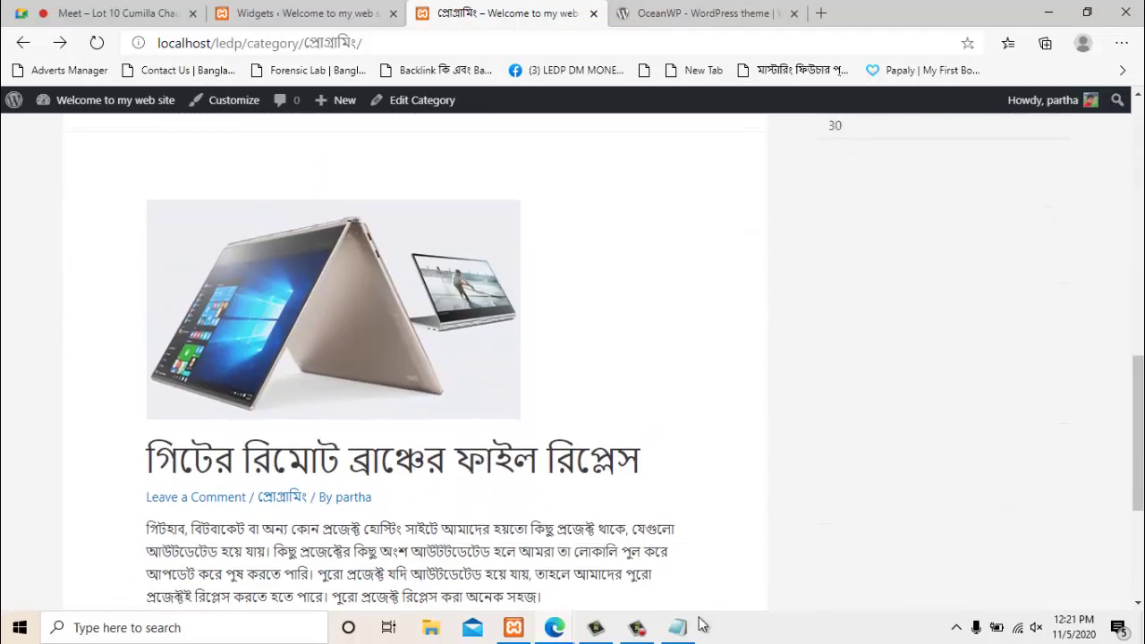
{"action": "scroll", "coordinate": [702, 625], "scroll_direction": "up", "scroll_amount": 10}
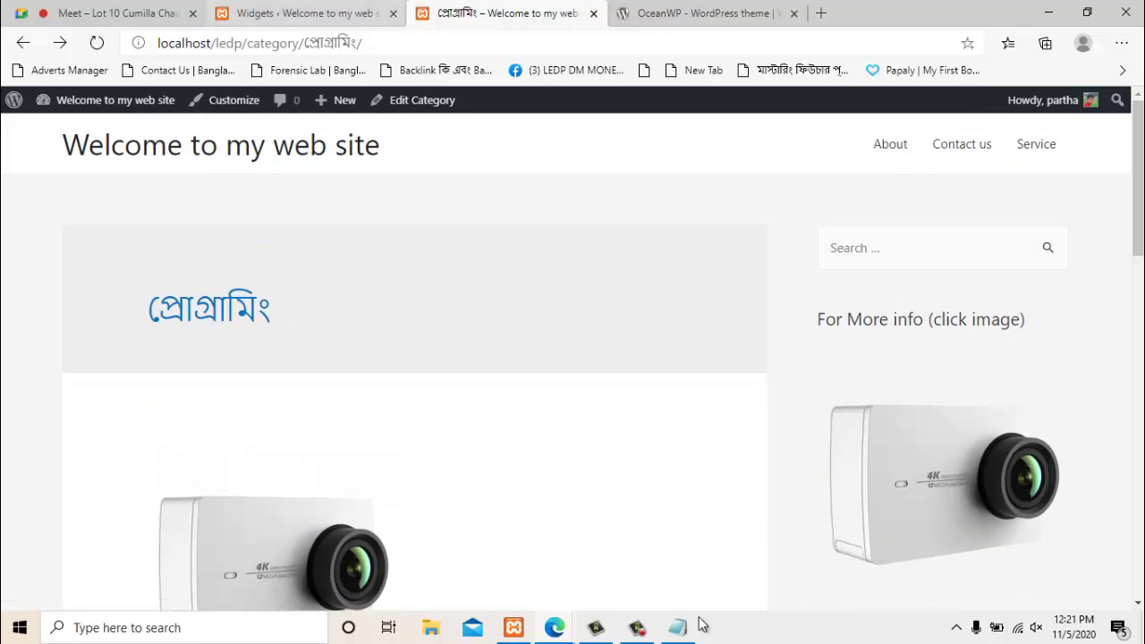
Compare the Main Sidebar's widget order with the category page and look through the page down to its footer
{"action": "key", "text": "ctrl+shift+Tab"}
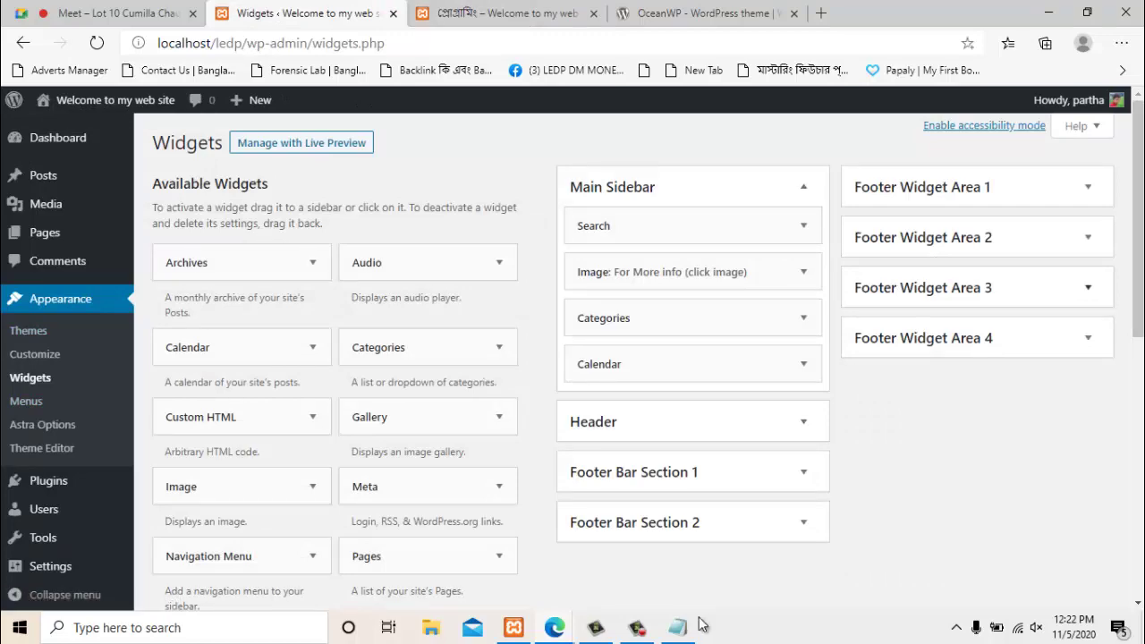
{"action": "key", "text": "ctrl+Tab"}
{"action": "scroll", "coordinate": [701, 627], "scroll_direction": "down", "scroll_amount": 6}
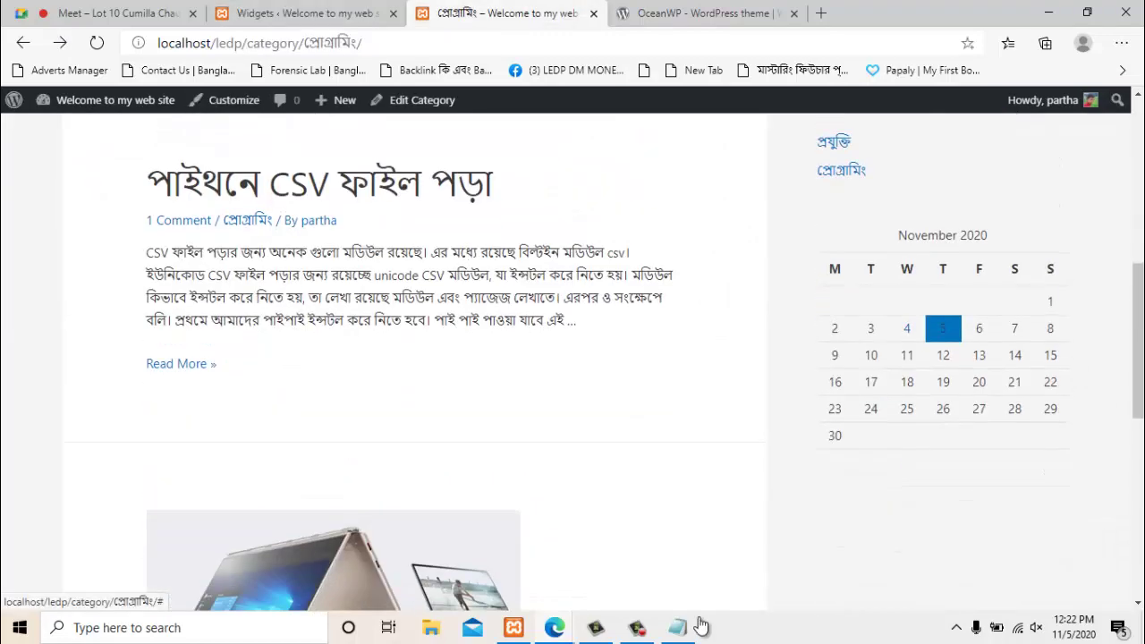
{"action": "scroll", "coordinate": [701, 626], "scroll_direction": "up", "scroll_amount": 6}
{"action": "scroll", "coordinate": [700, 626], "scroll_direction": "down", "scroll_amount": 10}
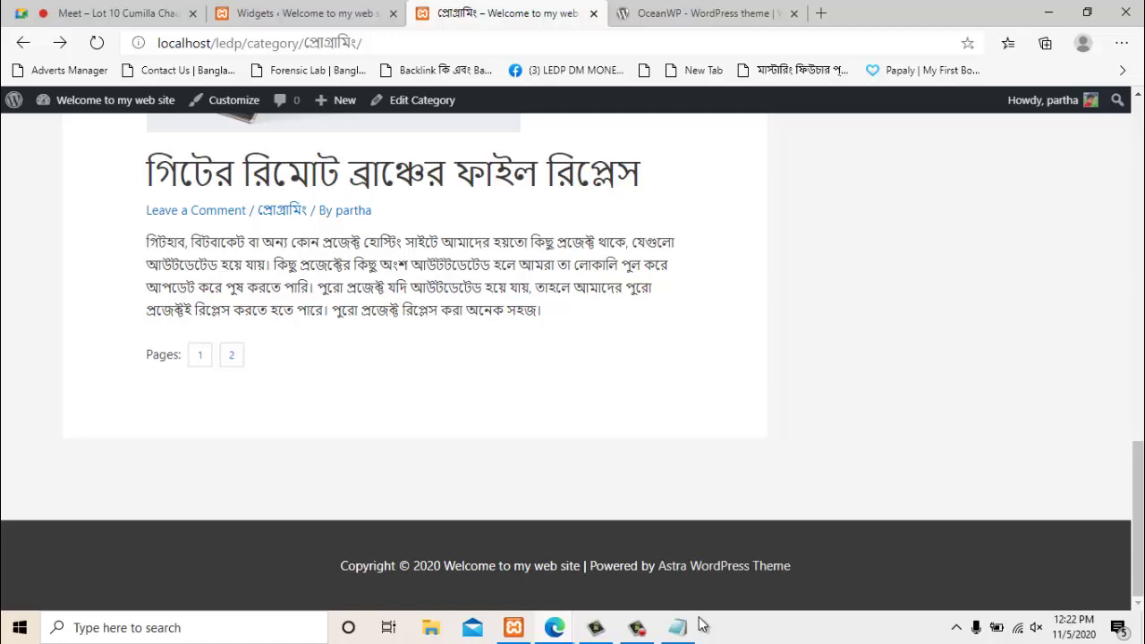
{"action": "scroll", "coordinate": [700, 626], "scroll_direction": "up", "scroll_amount": 10}
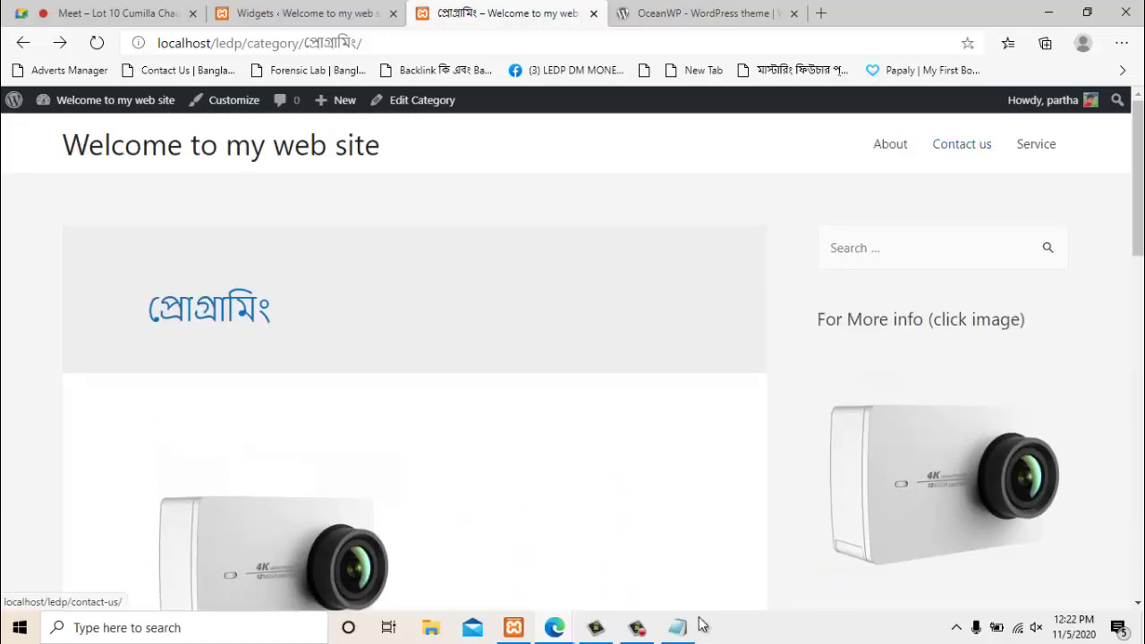
Examine the empty Header widget area and compare the Widgets screen with the category page's header navigation
{"action": "key", "text": "ctrl+shift+Tab"}
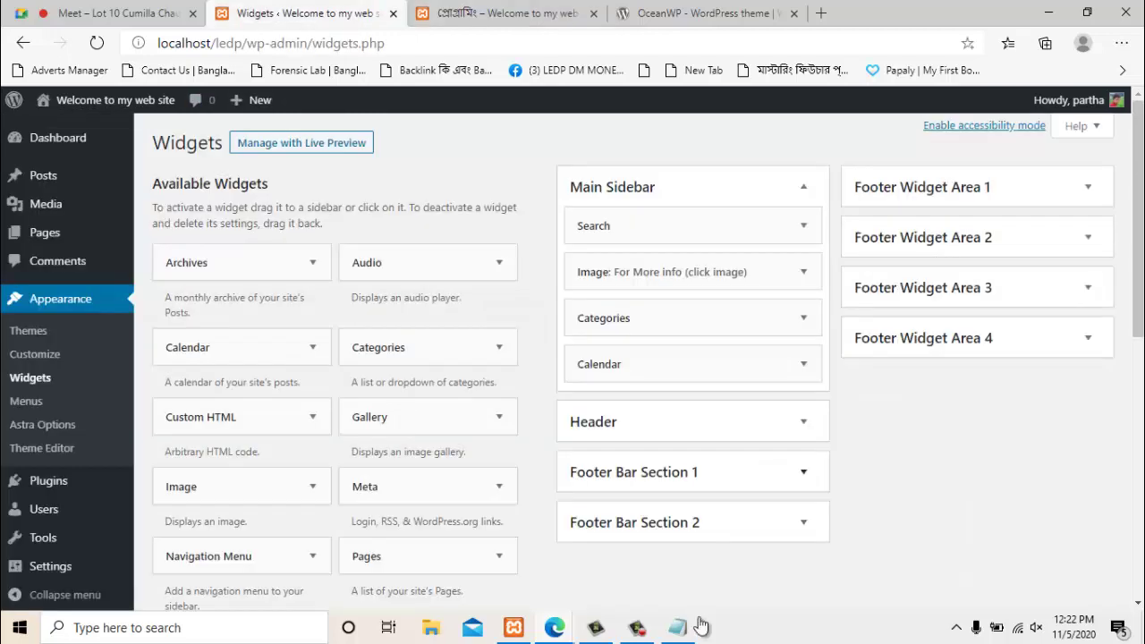
{"action": "left_click", "coordinate": [702, 422]}
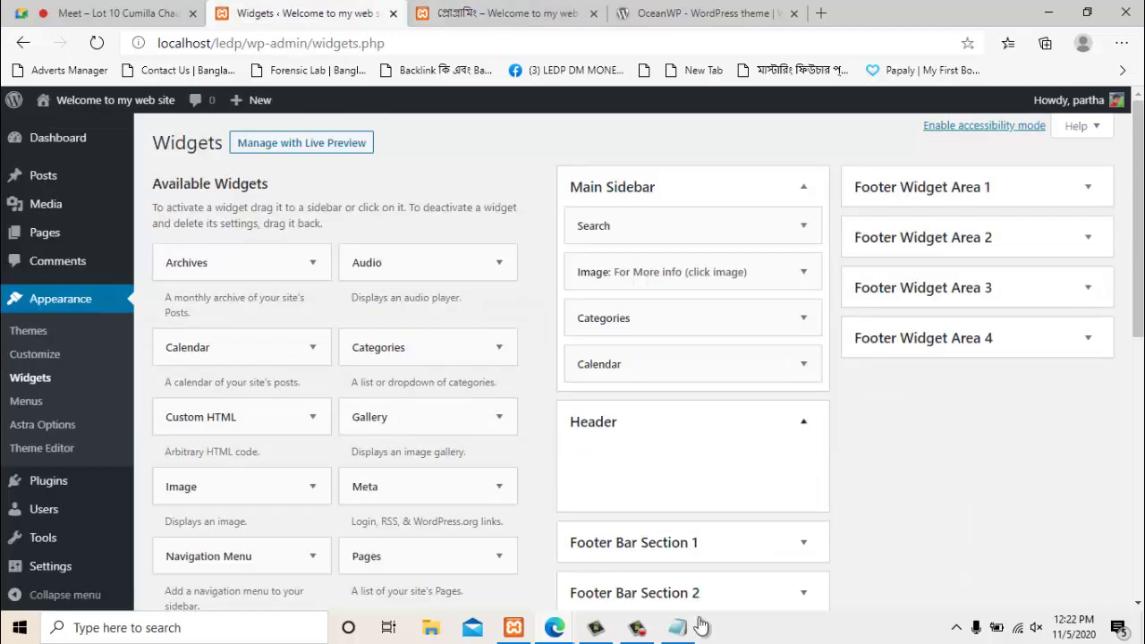
{"action": "left_click", "coordinate": [701, 421]}
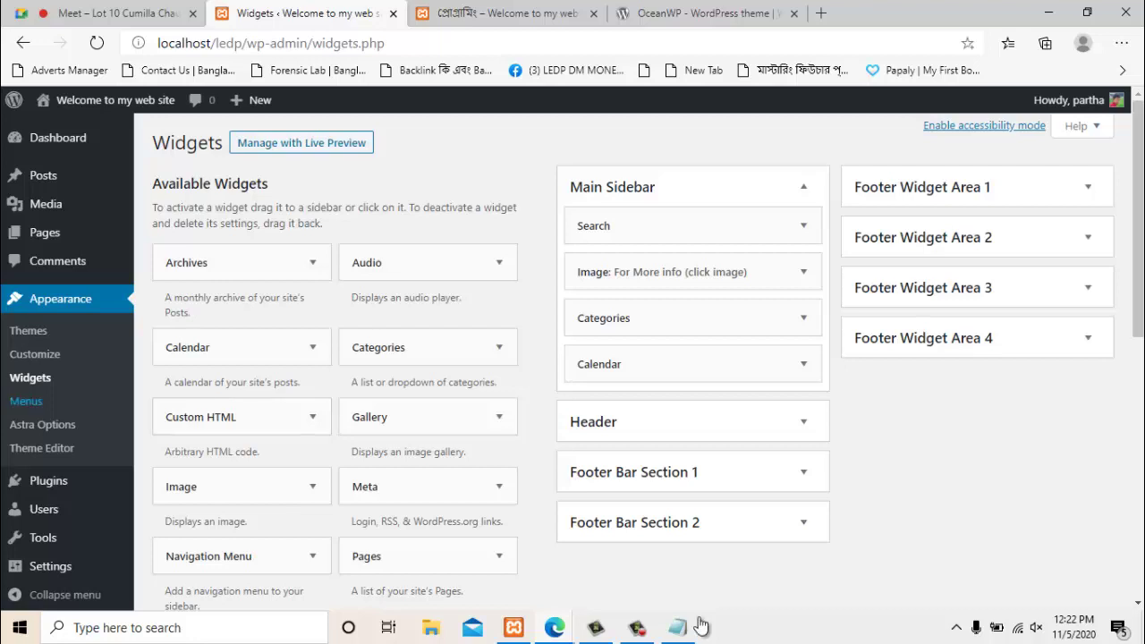
{"action": "key", "text": "ctrl+Tab"}
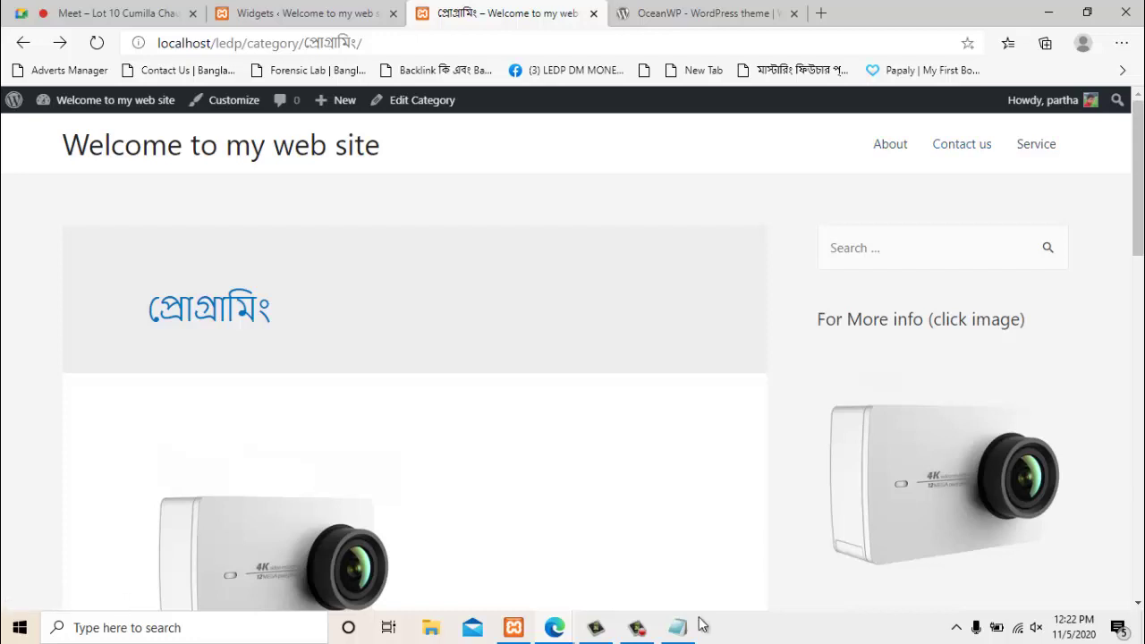
{"action": "key", "text": "ctrl+shift+Tab"}
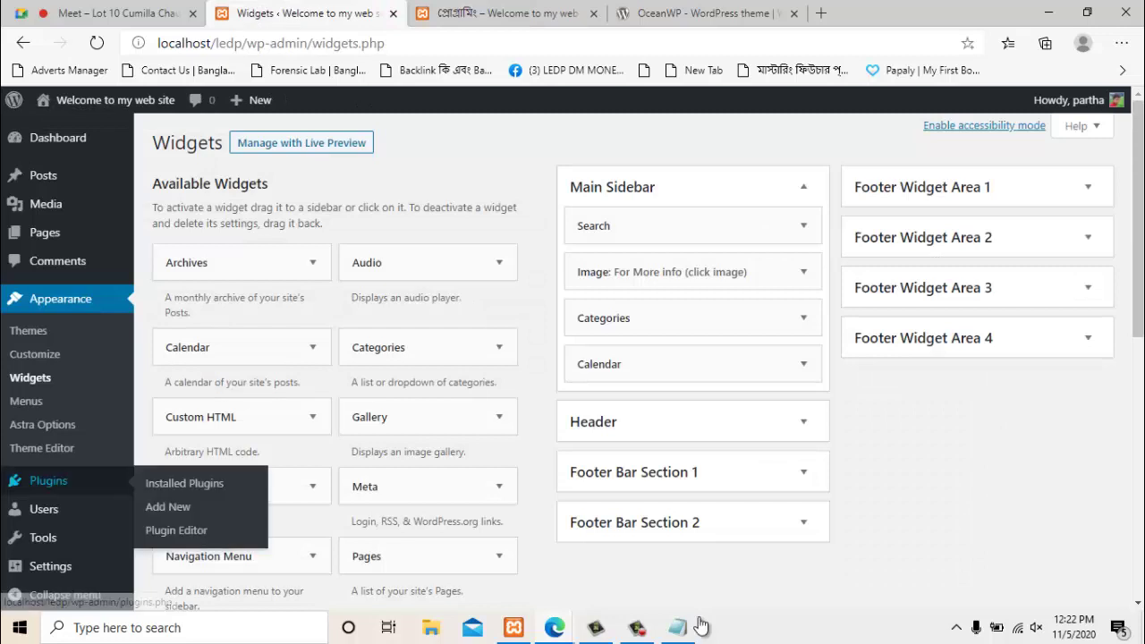
{"action": "key", "text": "Tab"}
{"action": "key", "text": "Tab"}
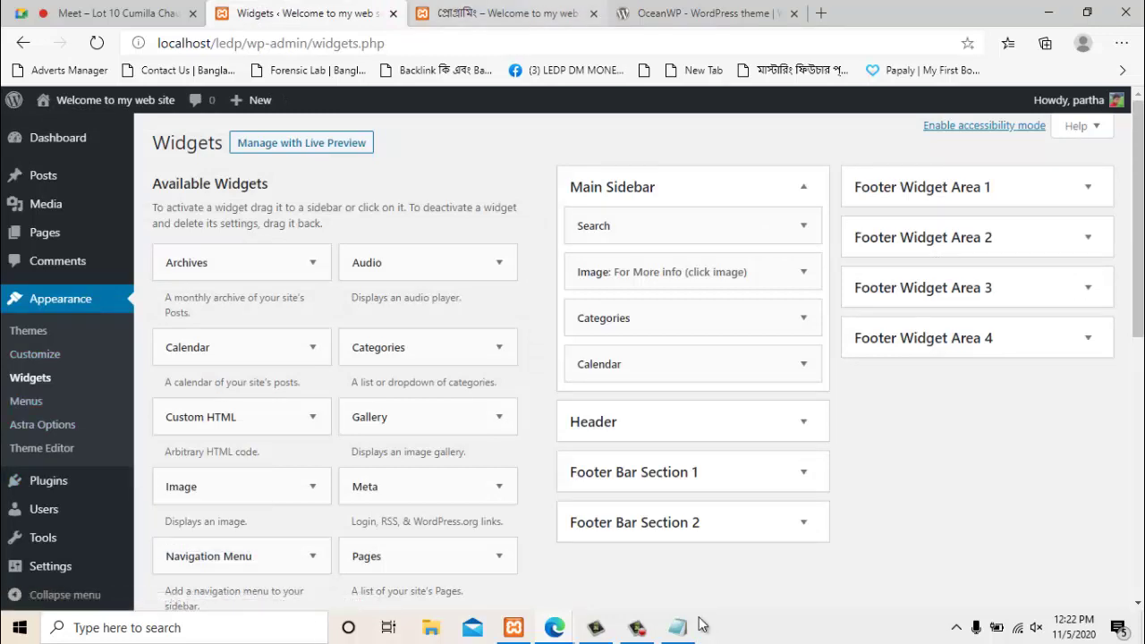
{"action": "key", "text": "ctrl+Tab"}
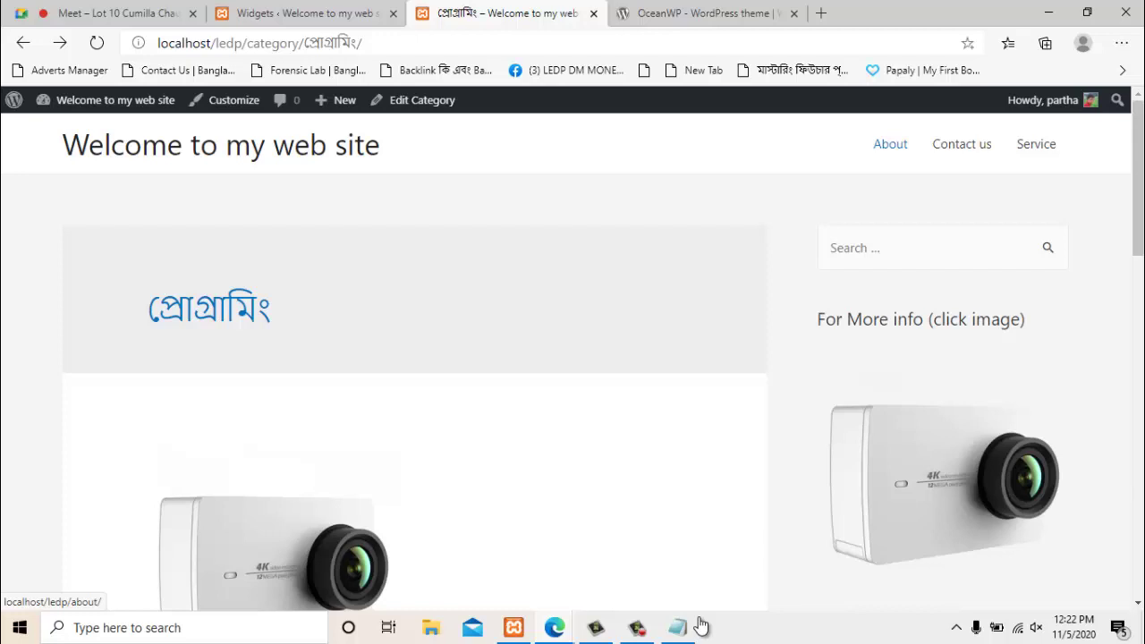
{"action": "key", "text": "ctrl+shift+Tab"}
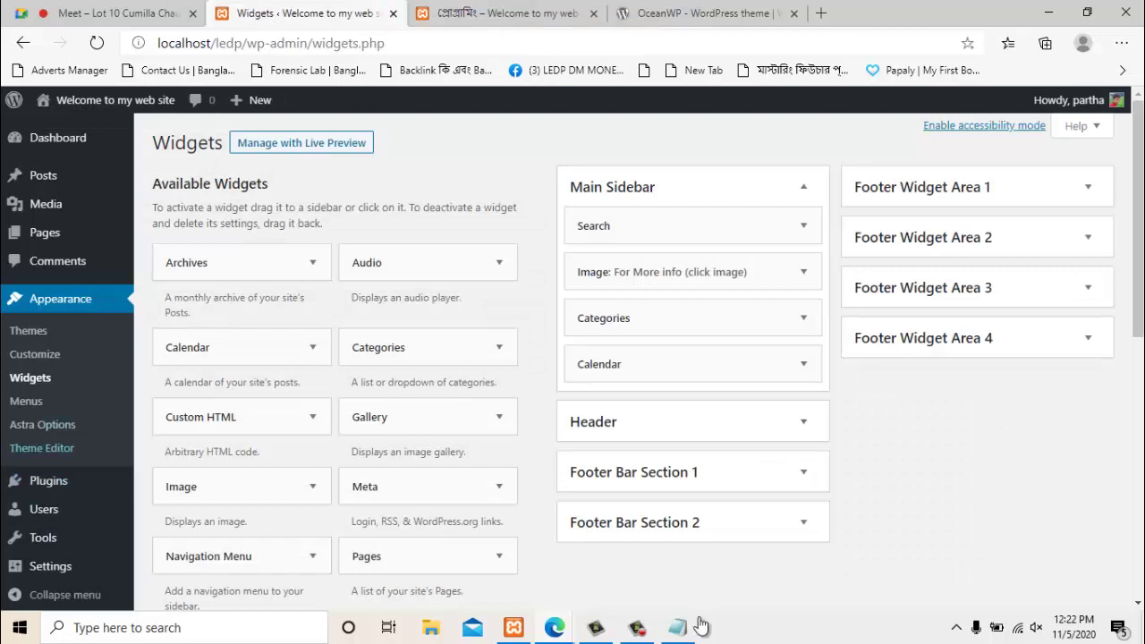
Open the Menus screen under Appearance and compare its menu structure area with the category page's header links
{"action": "left_click", "coordinate": [26, 402]}
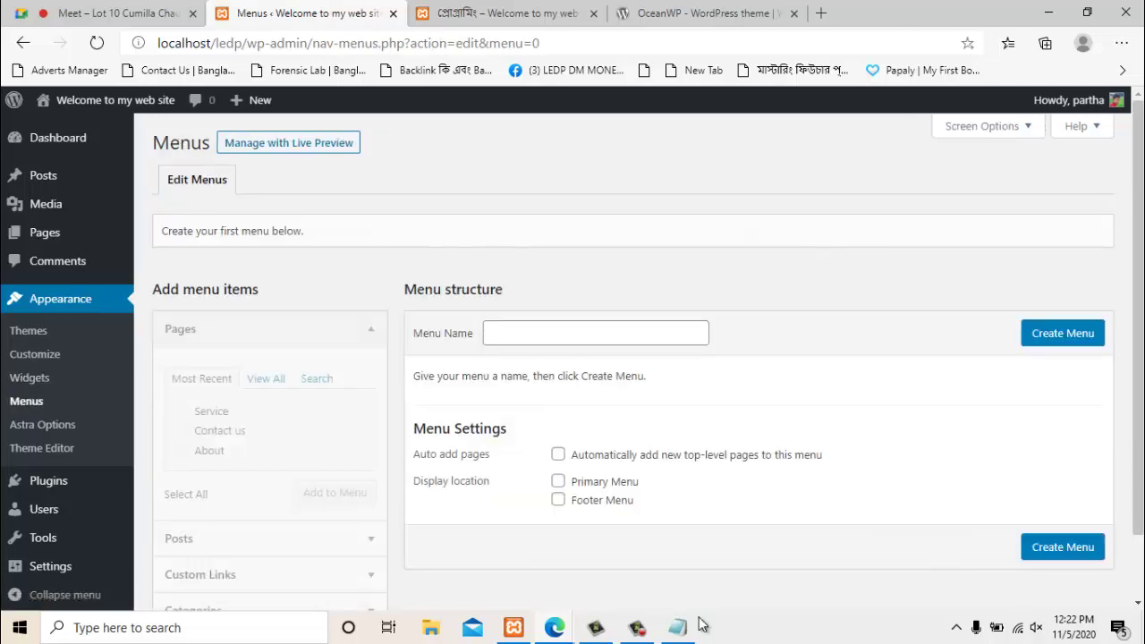
{"action": "key", "text": "ctrl+Tab"}
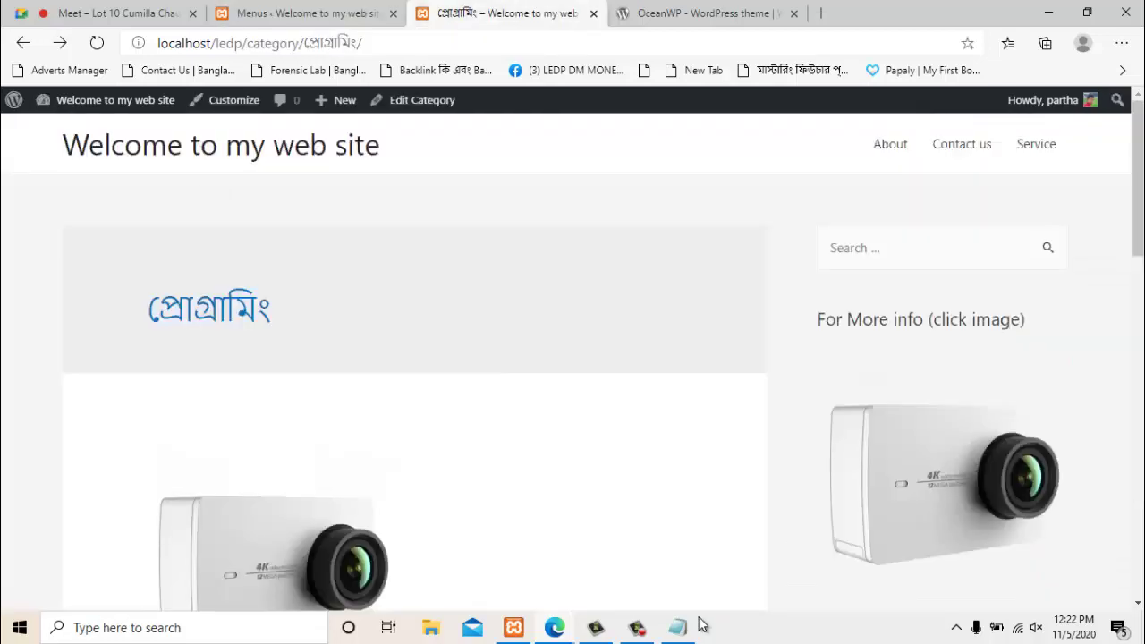
{"action": "key", "text": "ctrl+shift+Tab"}
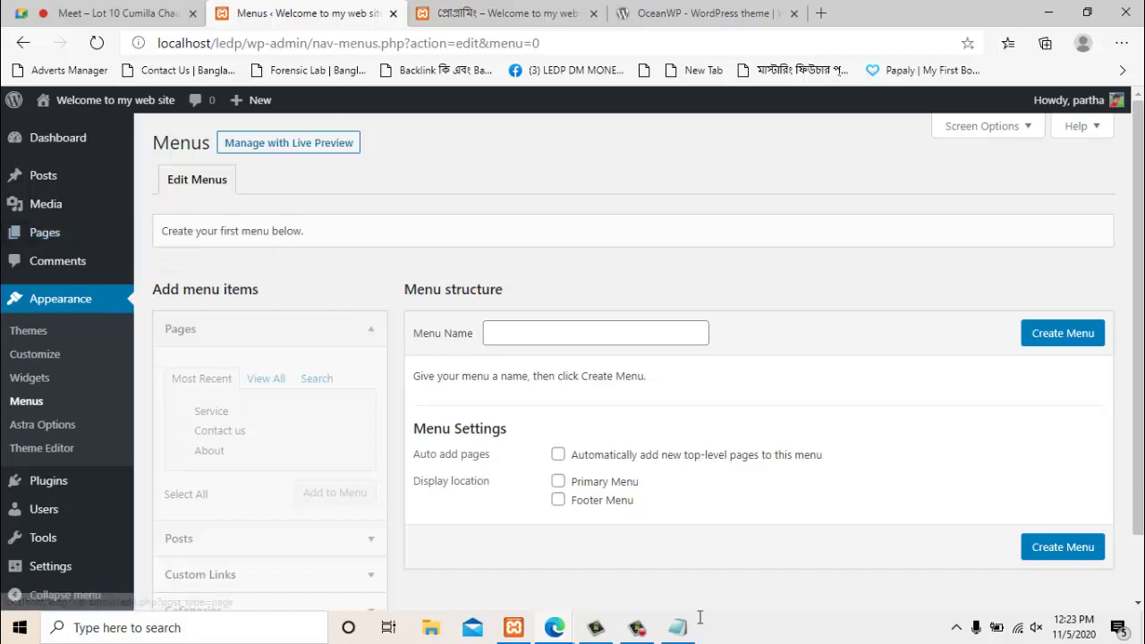
{"action": "left_click_drag", "start_coordinate": [201, 231], "coordinate": [306, 232]}
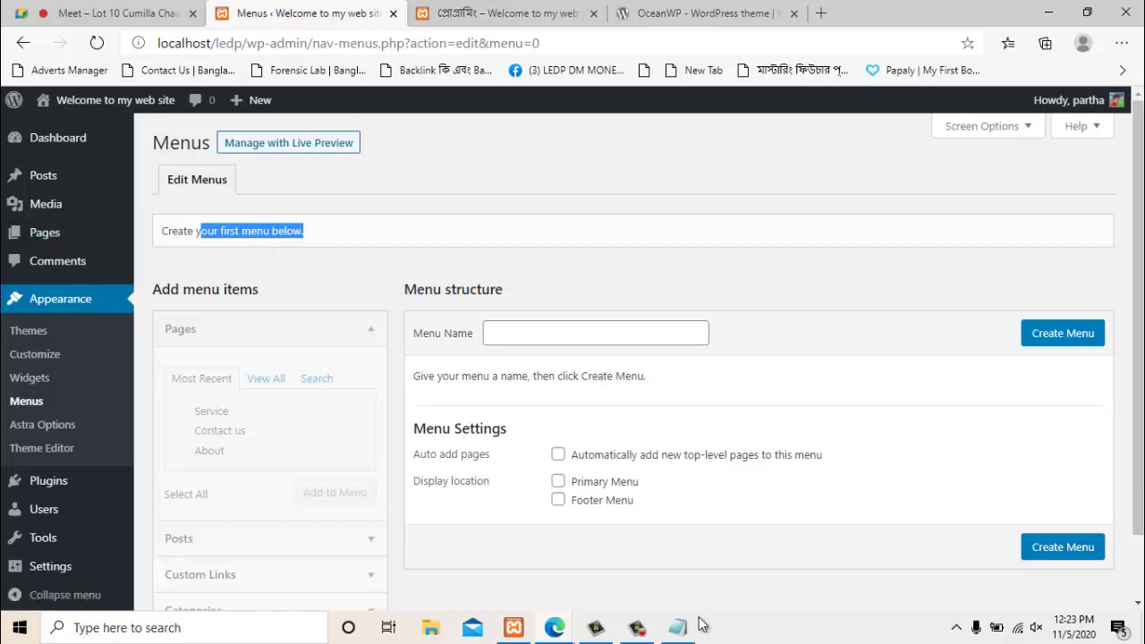
{"action": "left_click_drag", "start_coordinate": [405, 289], "coordinate": [503, 290]}
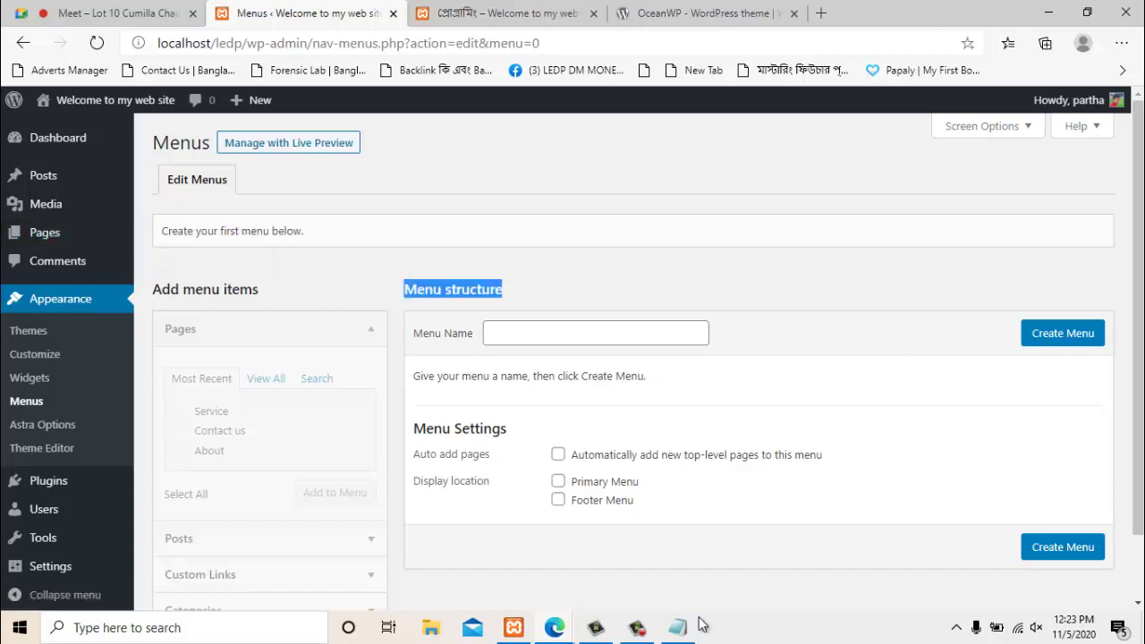
Create a new navigation menu named test
{"action": "left_click", "coordinate": [555, 333]}
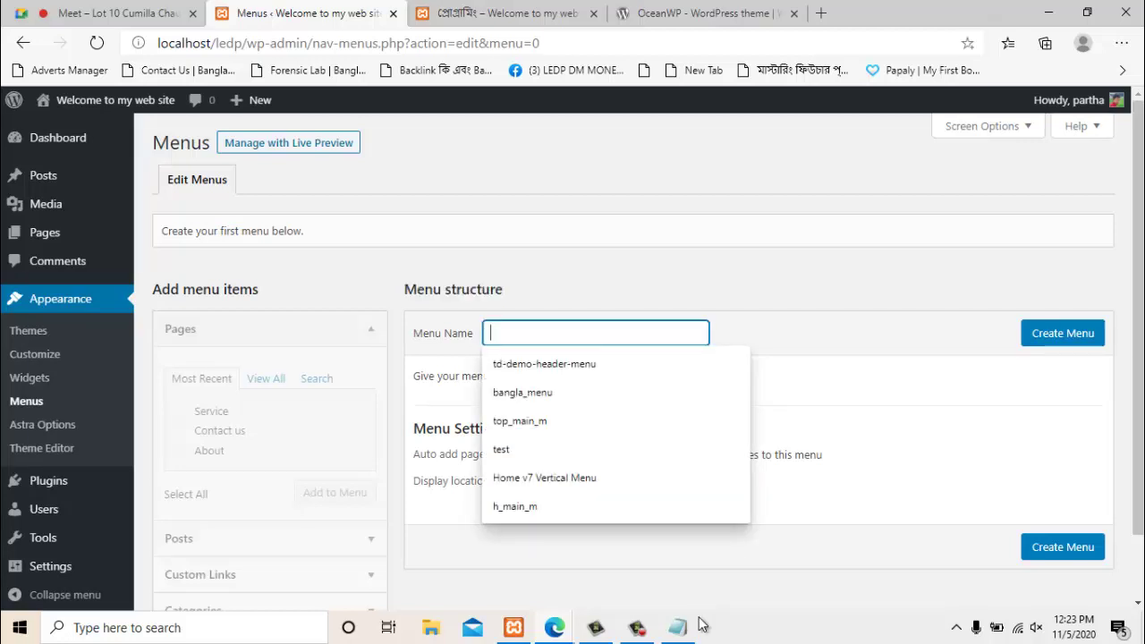
{"action": "key", "text": "Down"}
{"action": "key", "text": "Down"}
{"action": "key", "text": "Down"}
{"action": "key", "text": "Down"}
{"action": "key", "text": "Return"}
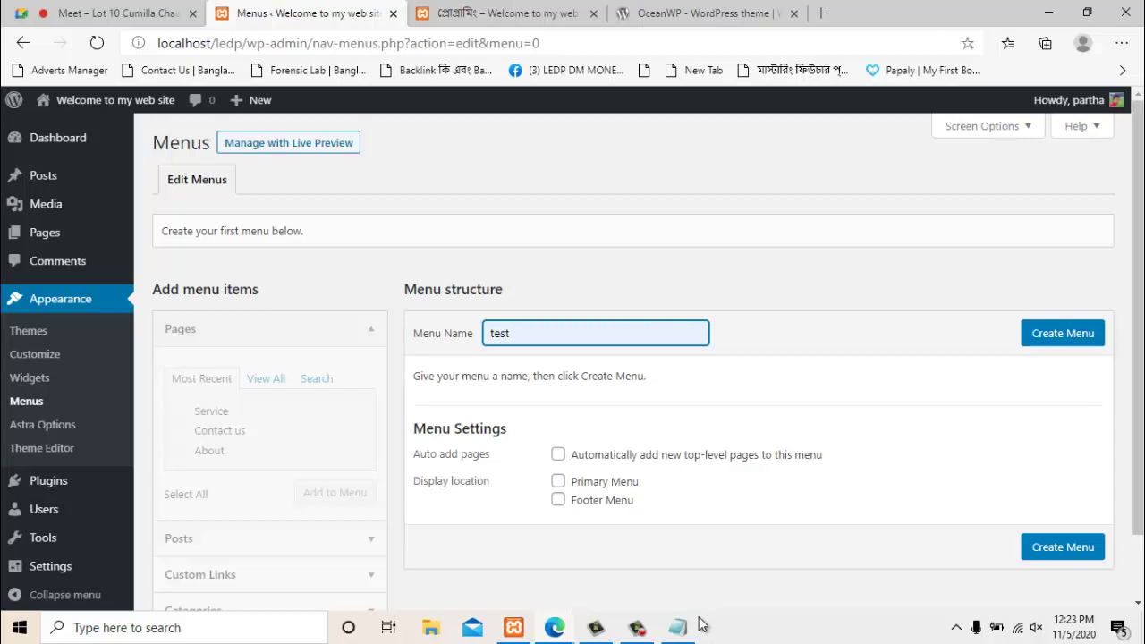
{"action": "left_click", "coordinate": [700, 619]}
{"action": "key", "text": "Tab"}
{"action": "key", "text": "Return"}
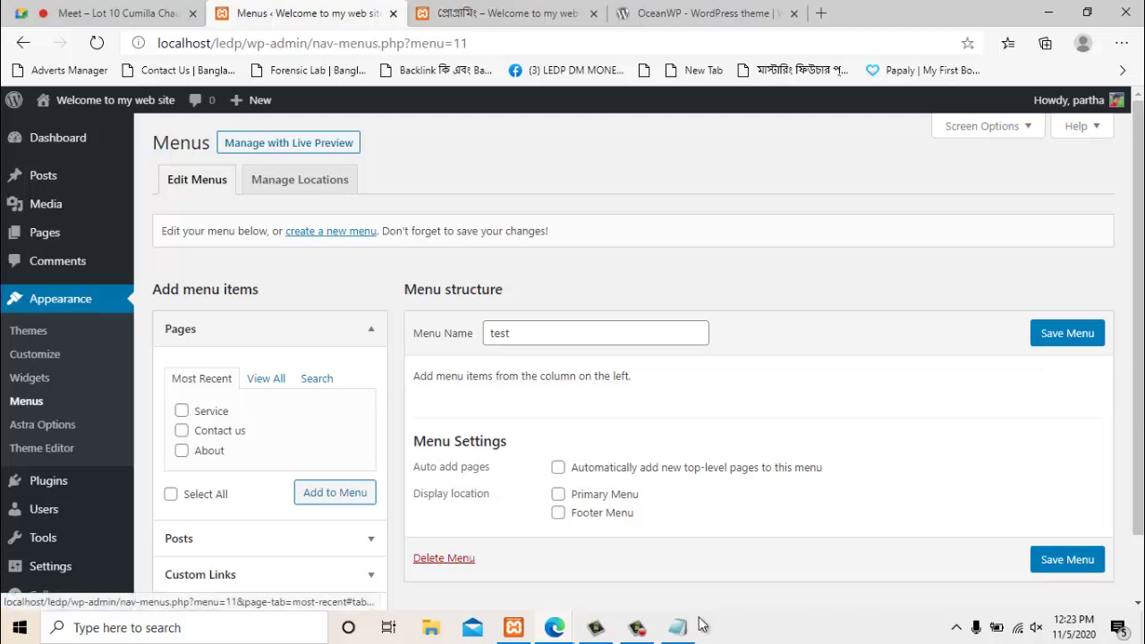
Look through the Posts, Categories and Custom Links sources available for adding menu items
{"action": "scroll", "coordinate": [702, 625], "scroll_direction": "down", "scroll_amount": 1}
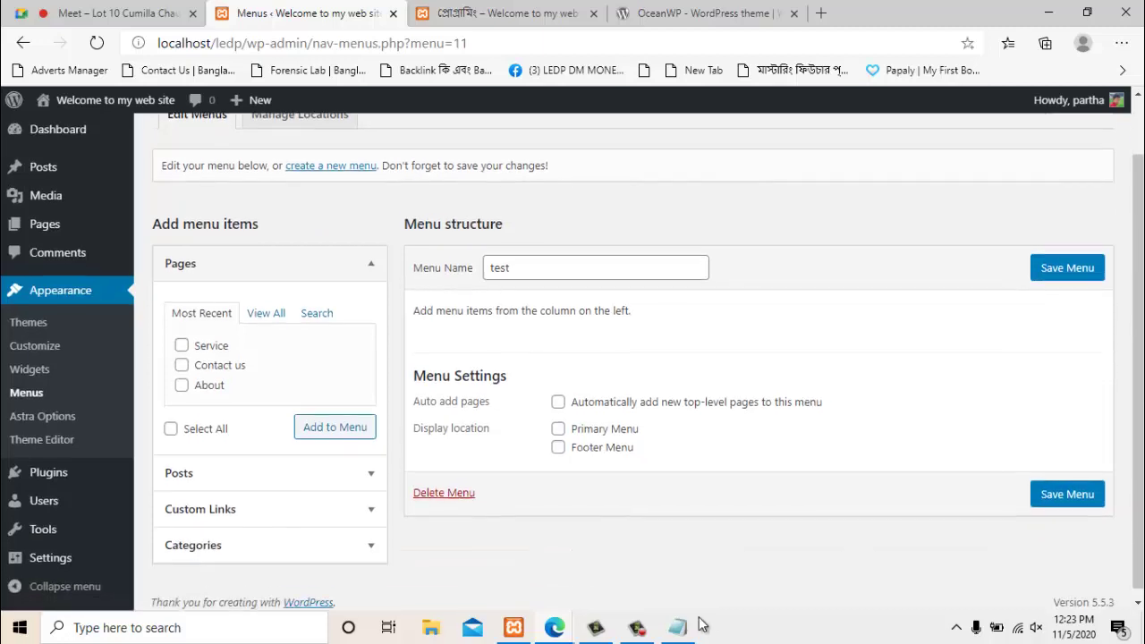
{"action": "scroll", "coordinate": [702, 625], "scroll_direction": "up", "scroll_amount": 1}
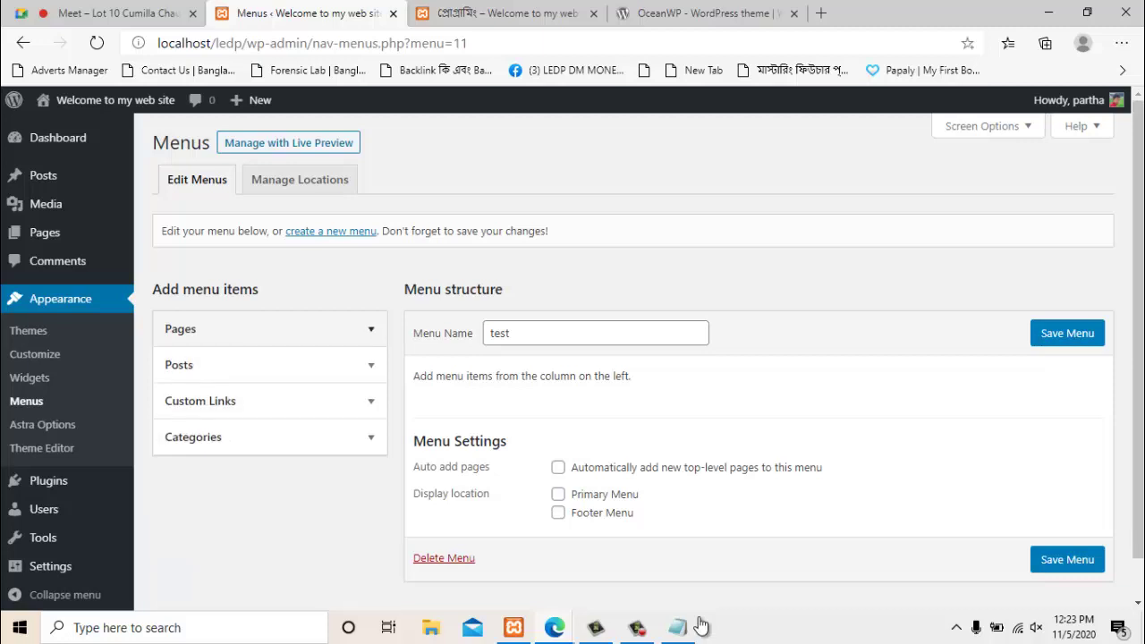
{"action": "left_click", "coordinate": [271, 365]}
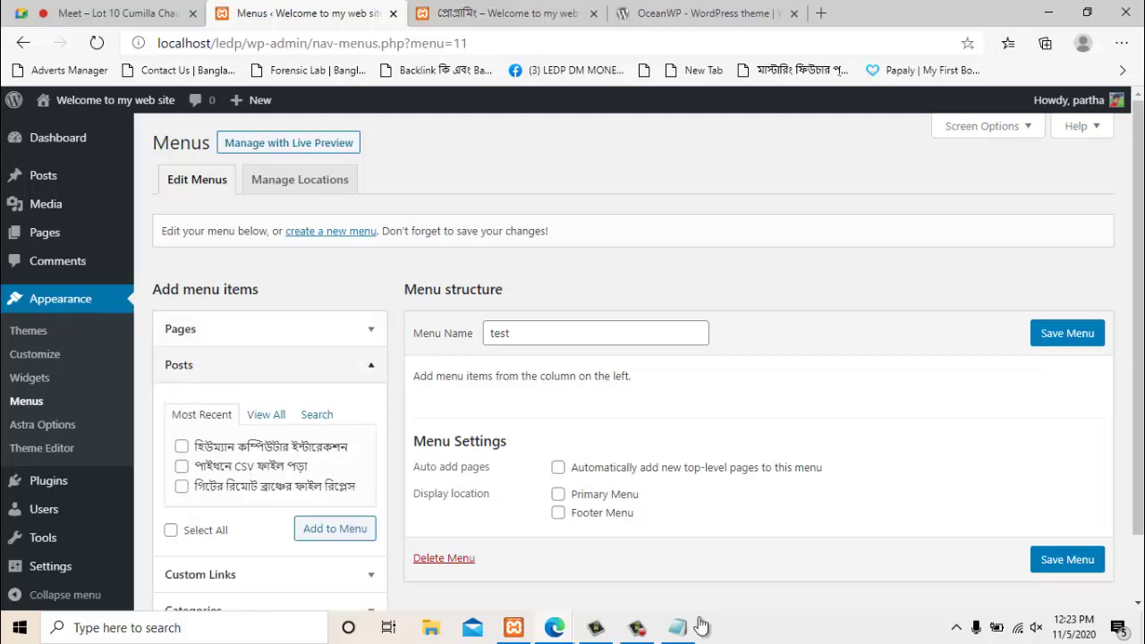
{"action": "left_click", "coordinate": [271, 365]}
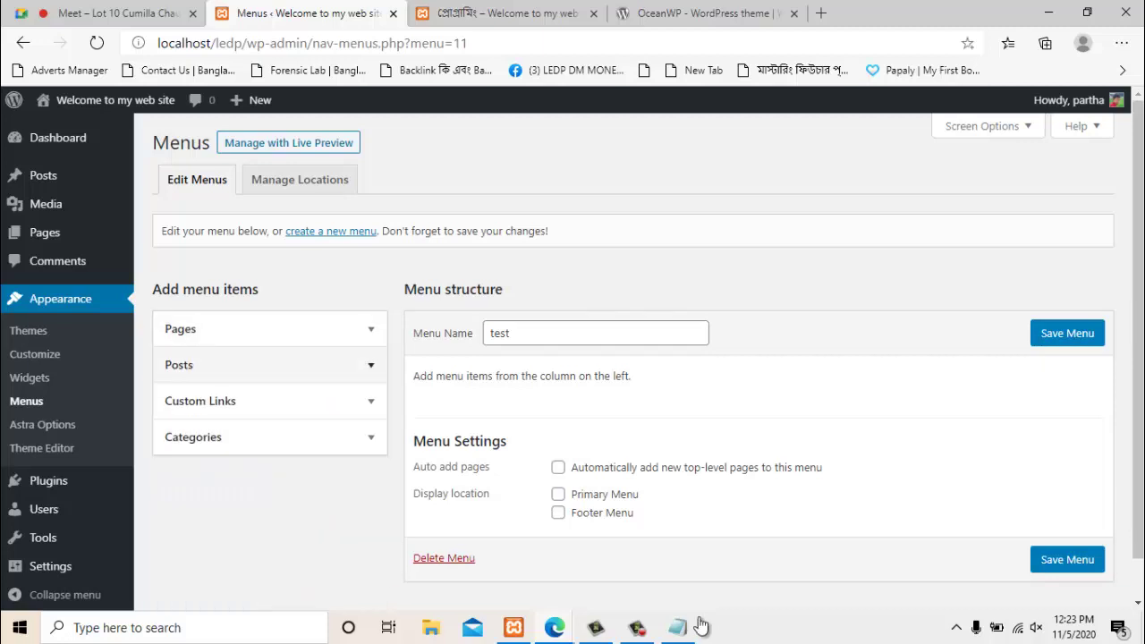
{"action": "left_click", "coordinate": [271, 437]}
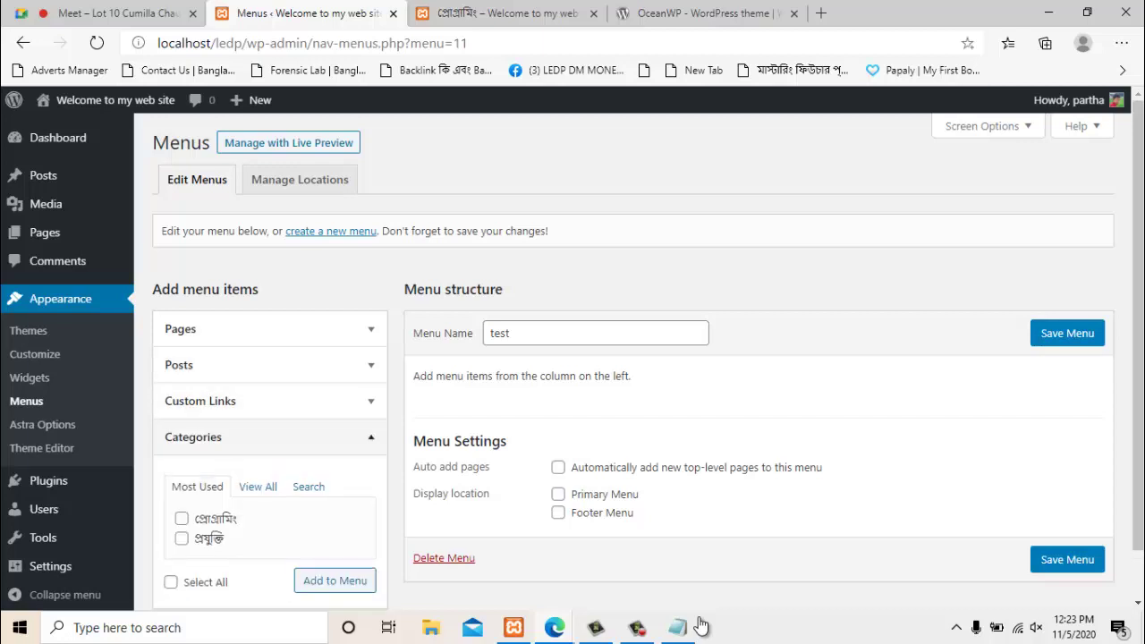
{"action": "left_click", "coordinate": [270, 436]}
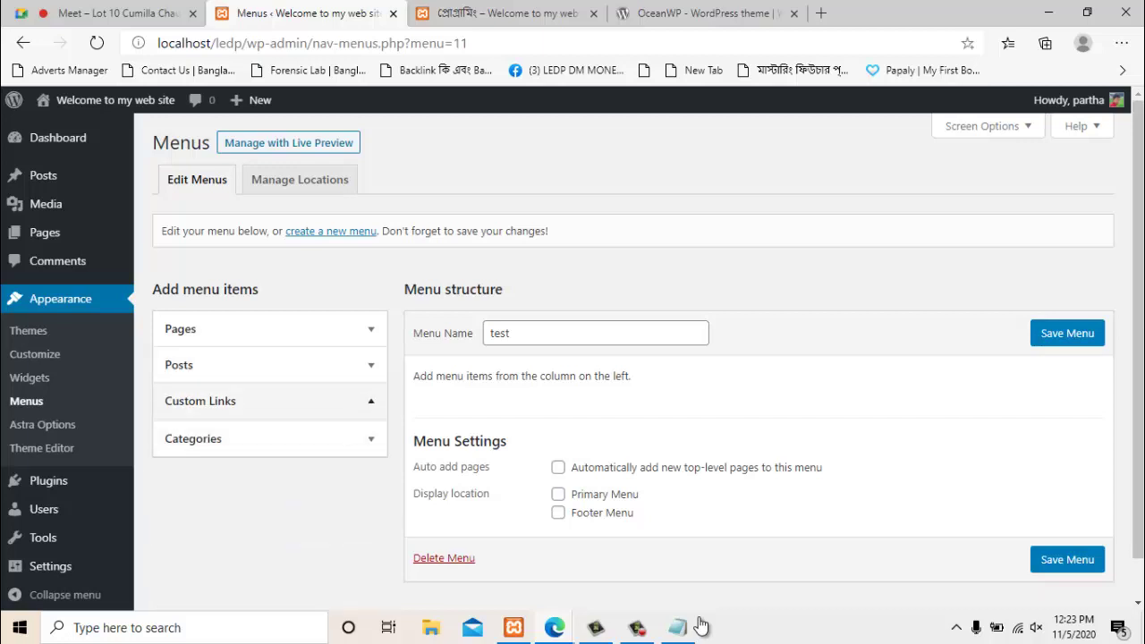
{"action": "left_click", "coordinate": [270, 401]}
{"action": "left_click", "coordinate": [270, 401]}
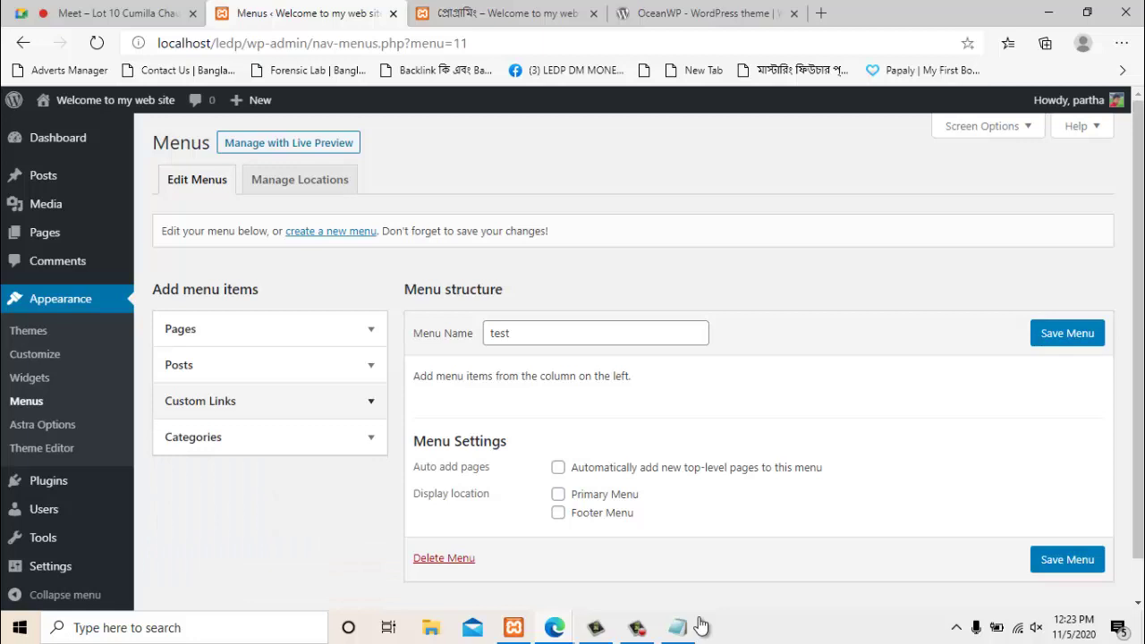
Add the Service, Contact us and About pages to the test menu
{"action": "left_click", "coordinate": [271, 329]}
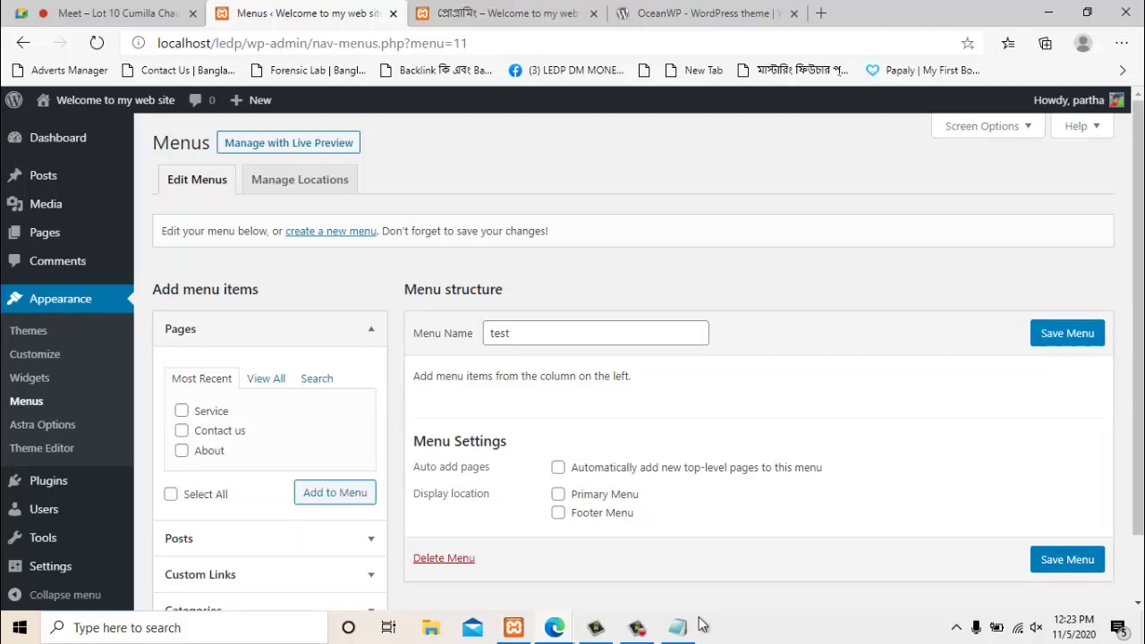
{"action": "left_click", "coordinate": [182, 411]}
{"action": "left_click", "coordinate": [182, 430]}
{"action": "left_click", "coordinate": [182, 450]}
{"action": "left_click", "coordinate": [334, 492]}
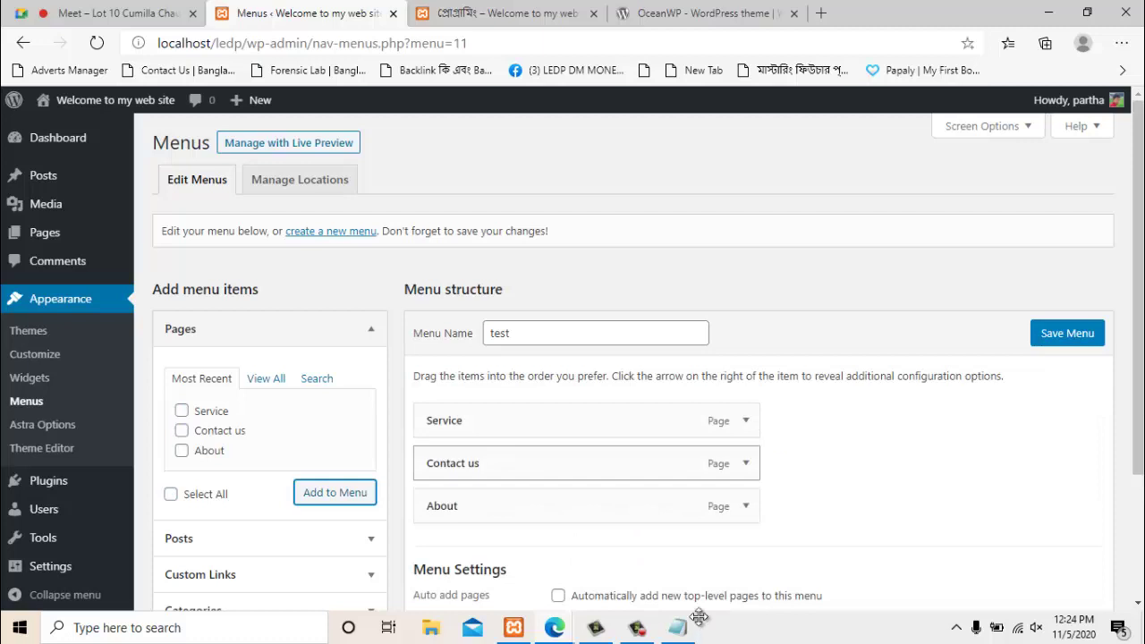
Assign the test menu to the Primary Menu display location and save the menu
{"action": "scroll", "coordinate": [627, 403], "scroll_direction": "down", "scroll_amount": 3}
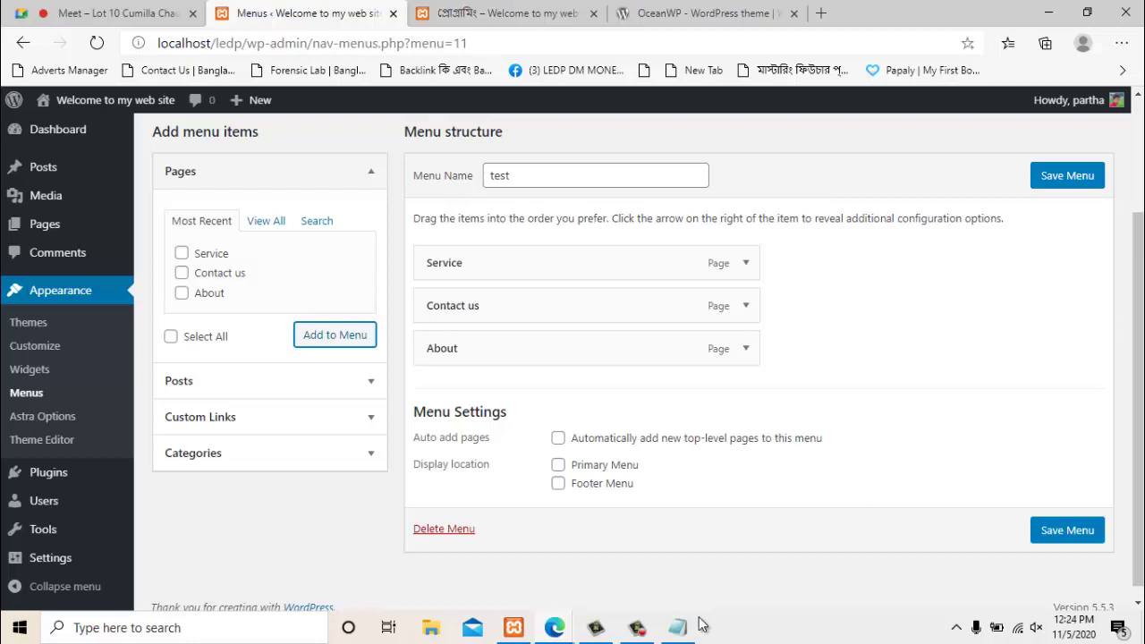
{"action": "key", "text": "ctrl+Tab"}
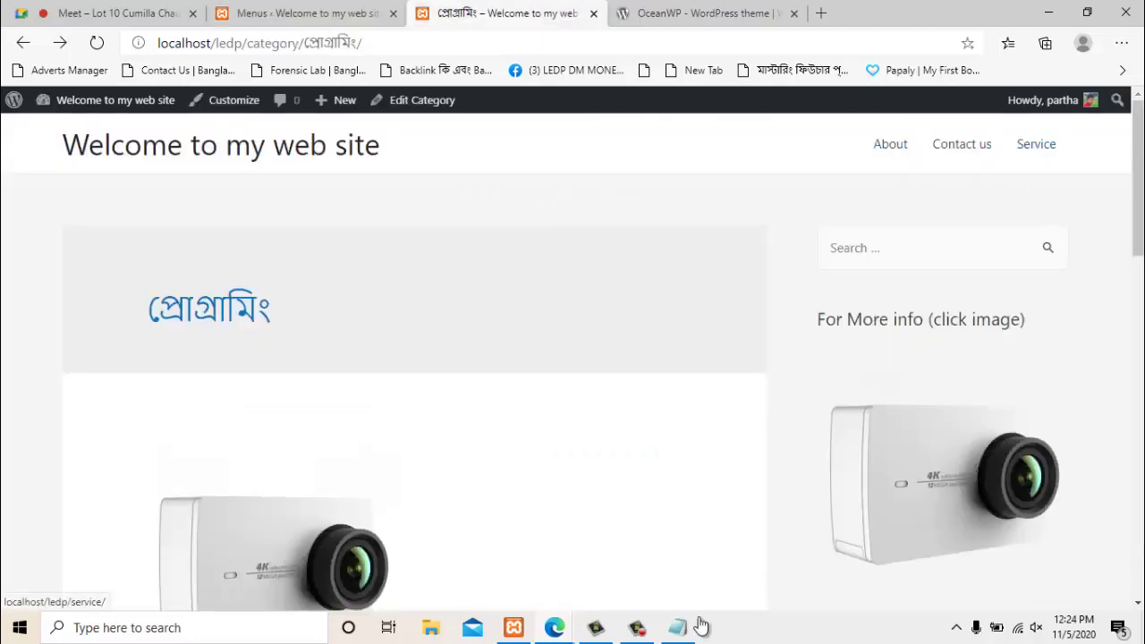
{"action": "key", "text": "ctrl+shift+Tab"}
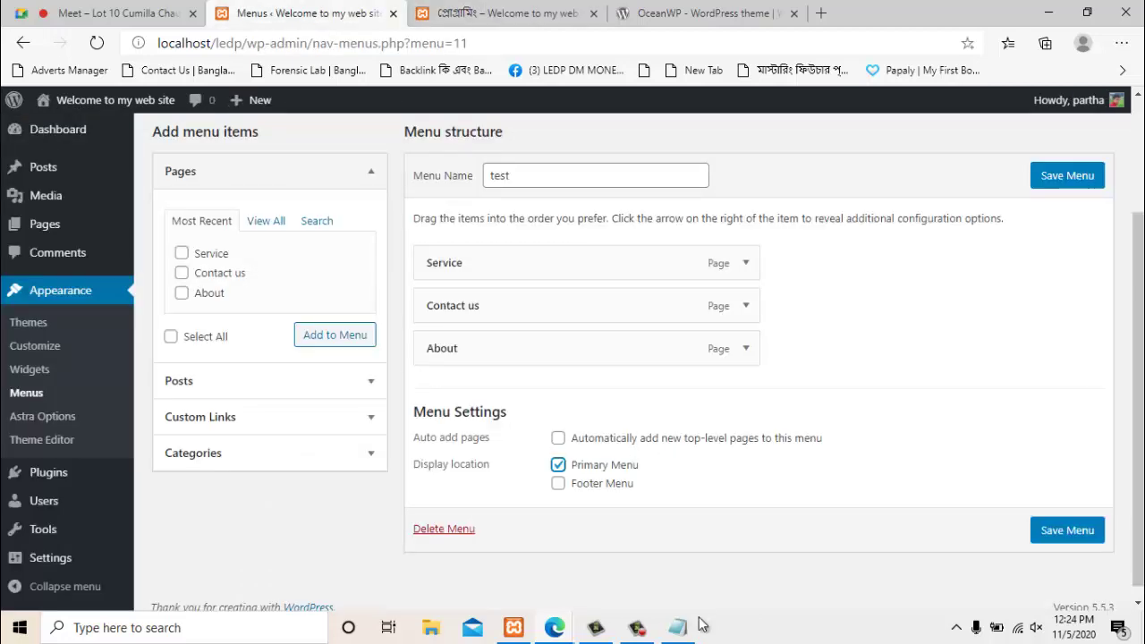
{"action": "key", "text": "ctrl+Tab"}
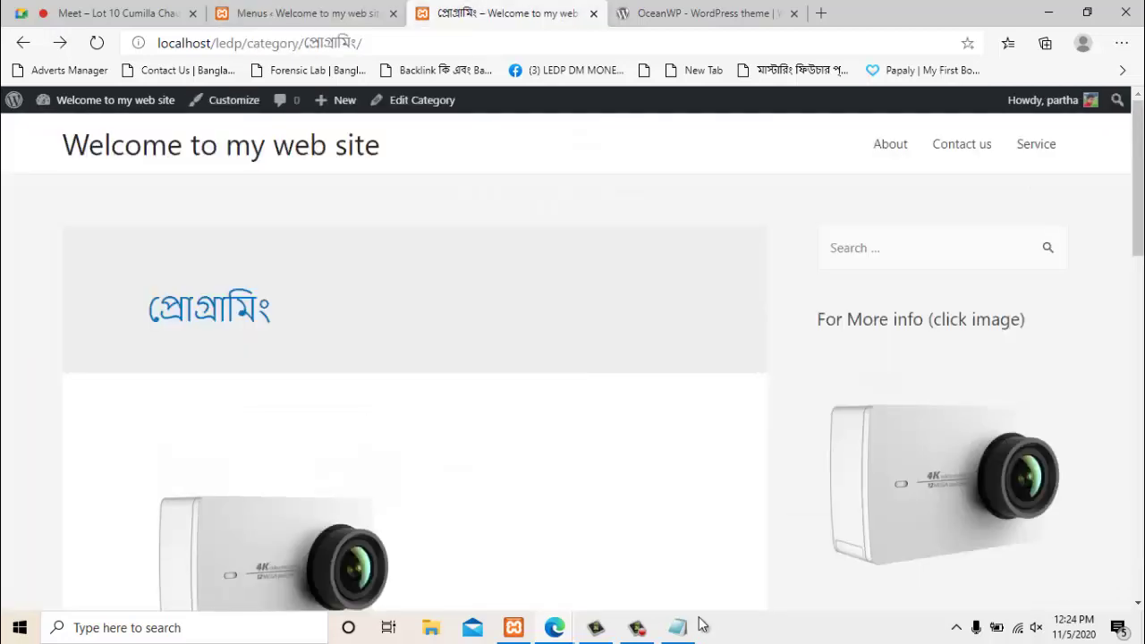
{"action": "key", "text": "ctrl+shift+Tab"}
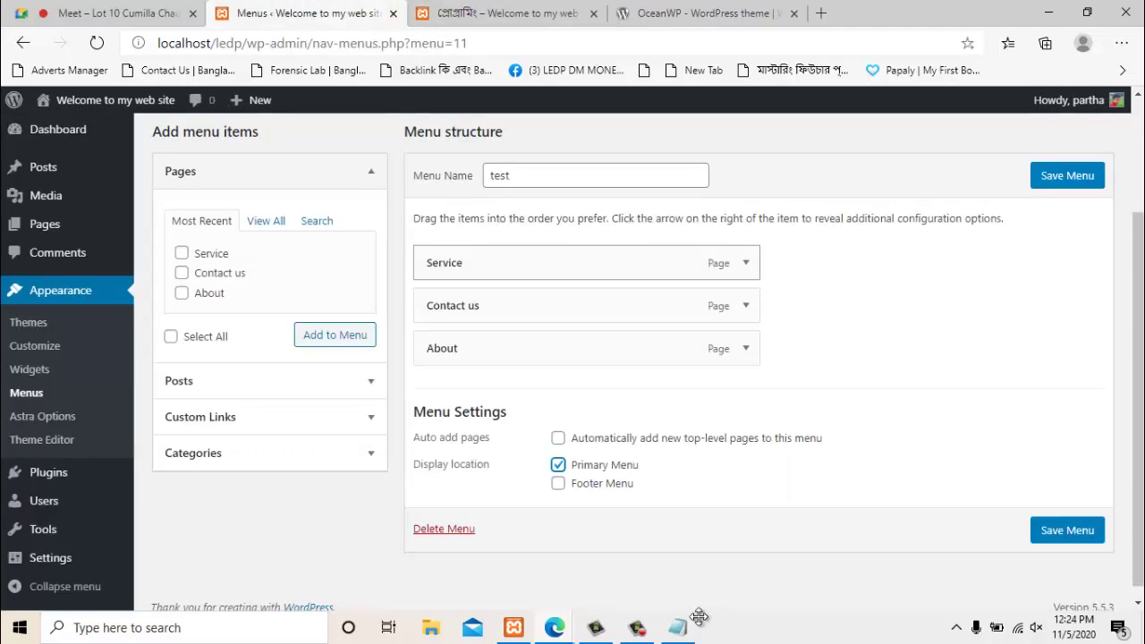
{"action": "key", "text": "Tab"}
{"action": "key", "text": "Tab"}
{"action": "key", "text": "Tab"}
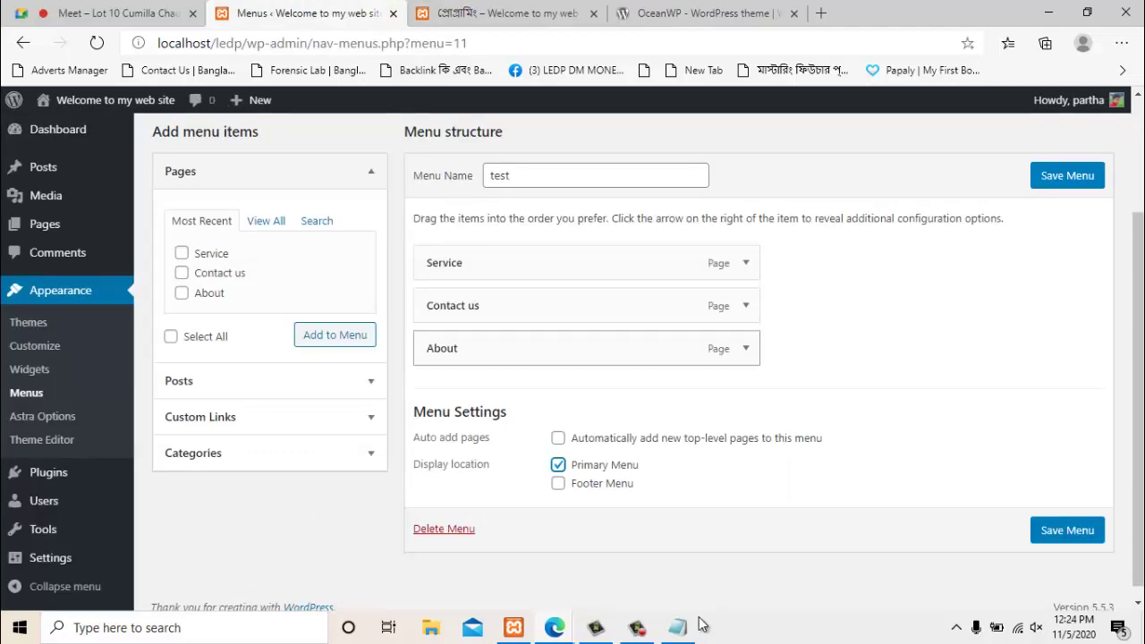
{"action": "key", "text": "Tab"}
{"action": "key", "text": "Tab"}
{"action": "key", "text": "Tab"}
{"action": "key", "text": "Return"}
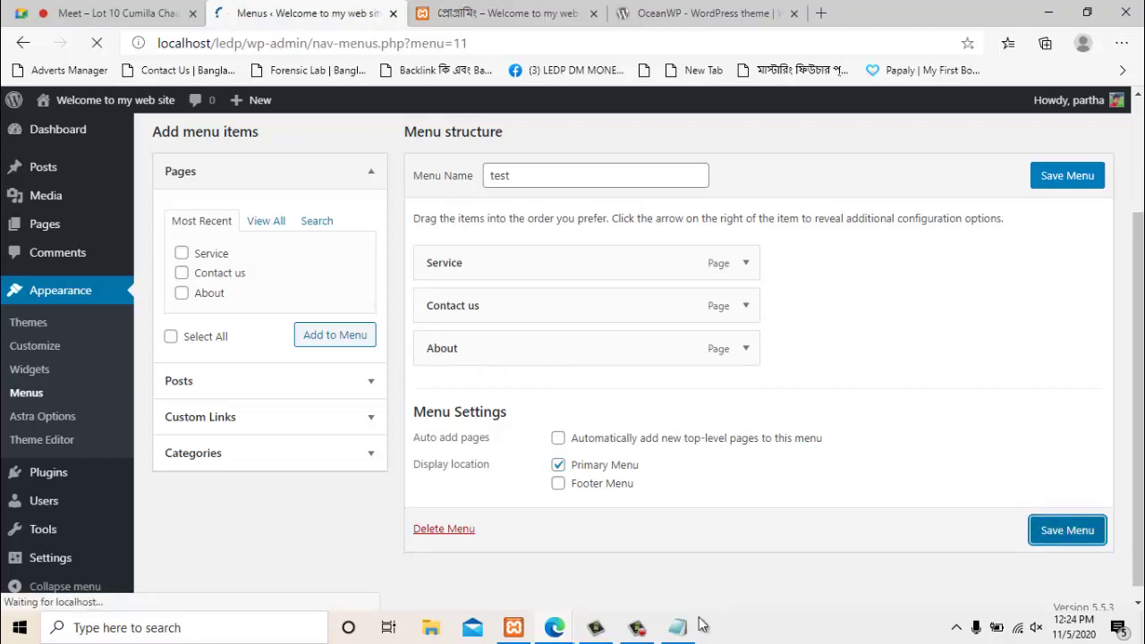
Refresh the category page, check the order of its header links, and return to the Menus screen
{"action": "key", "text": "ctrl+Tab"}
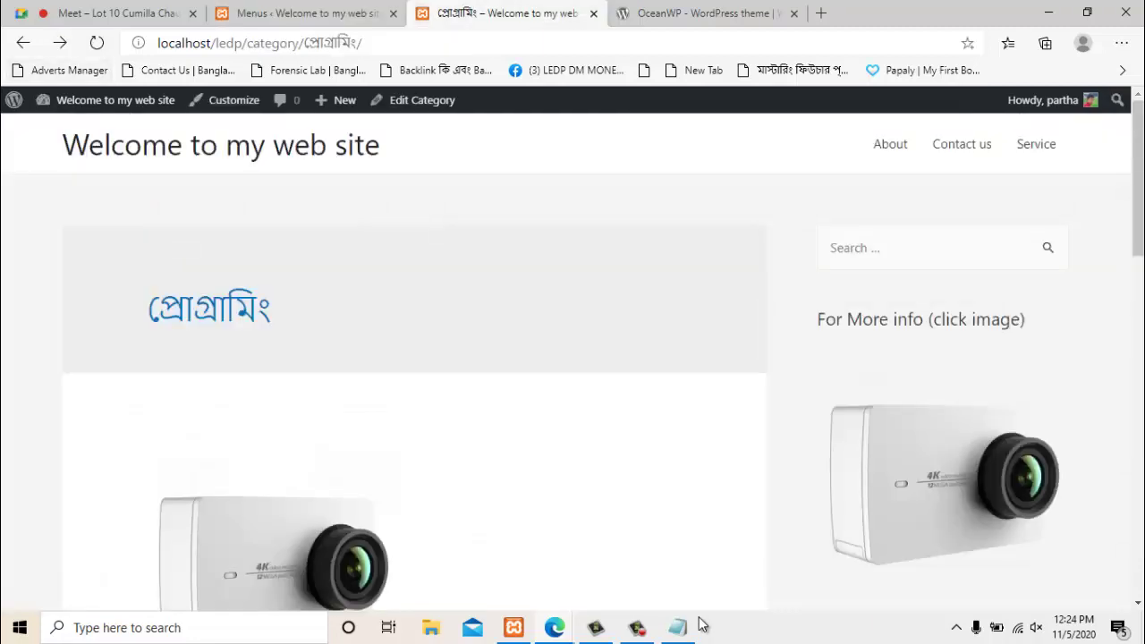
{"action": "key", "text": "F5"}
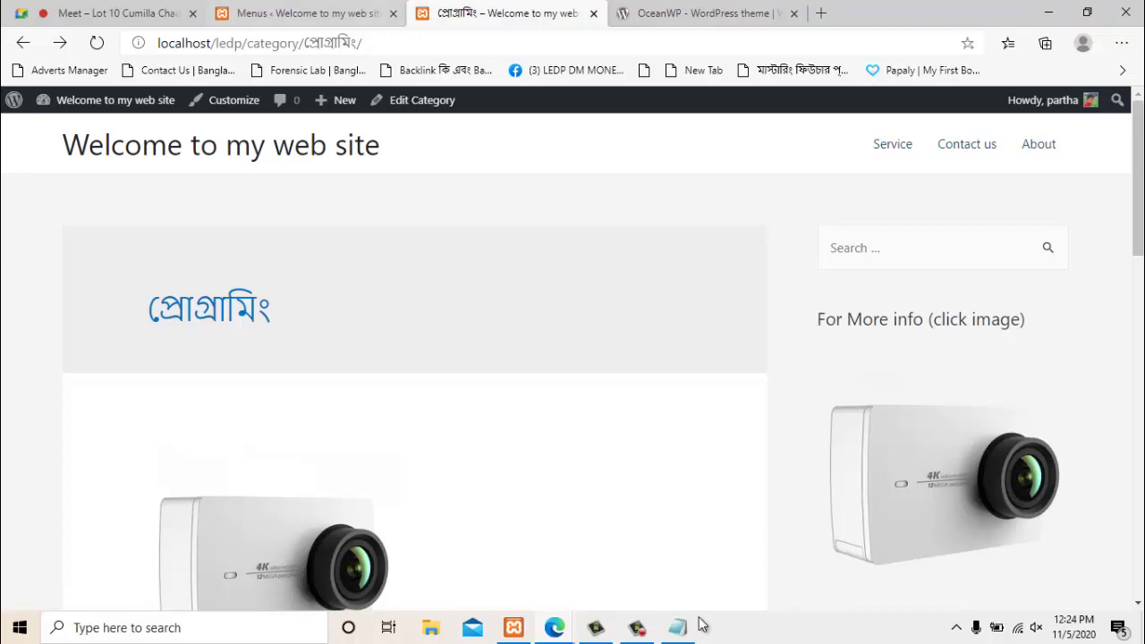
{"action": "key", "text": "ctrl+shift+Tab"}
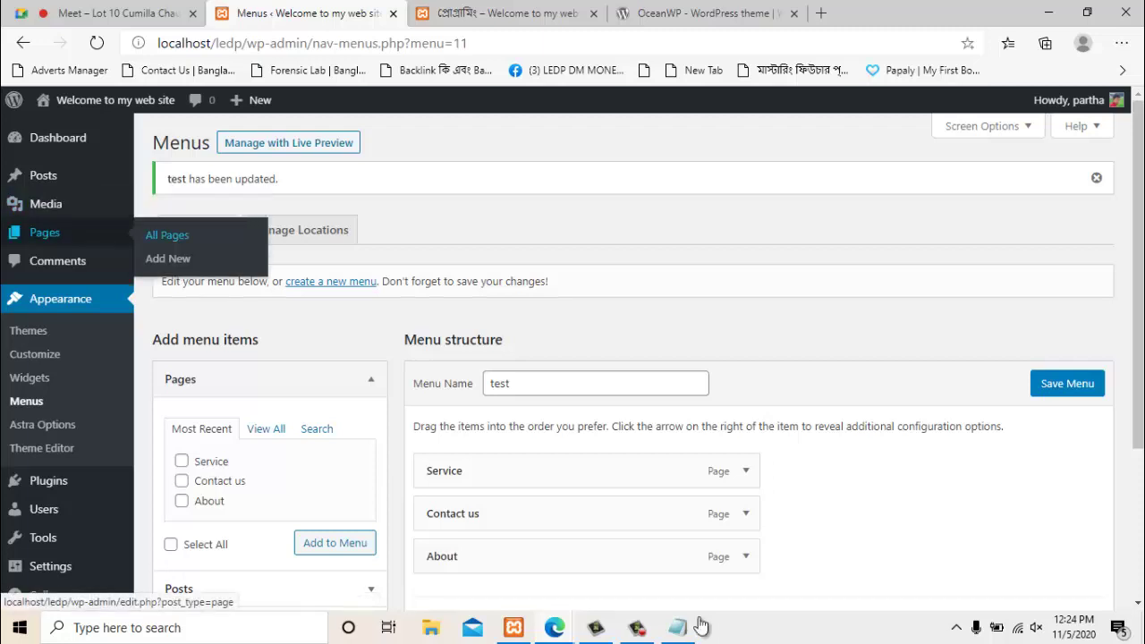
Create a new page titled "Web Hosting" in a separate browser tab and publish it
{"action": "middle_click", "coordinate": [168, 259]}
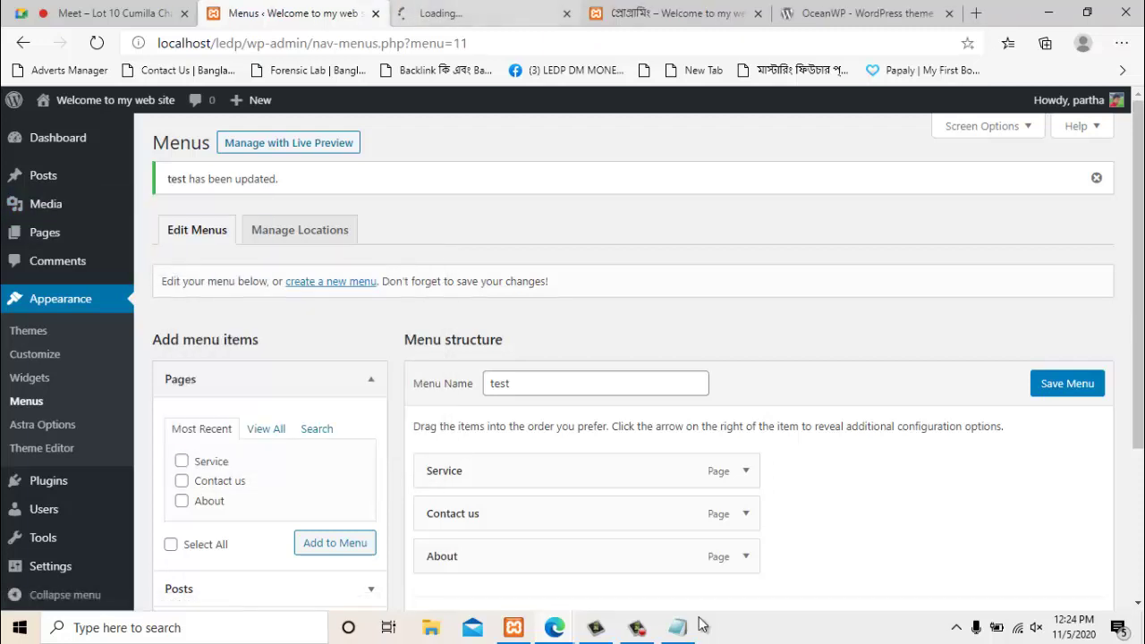
{"action": "left_click", "coordinate": [486, 13]}
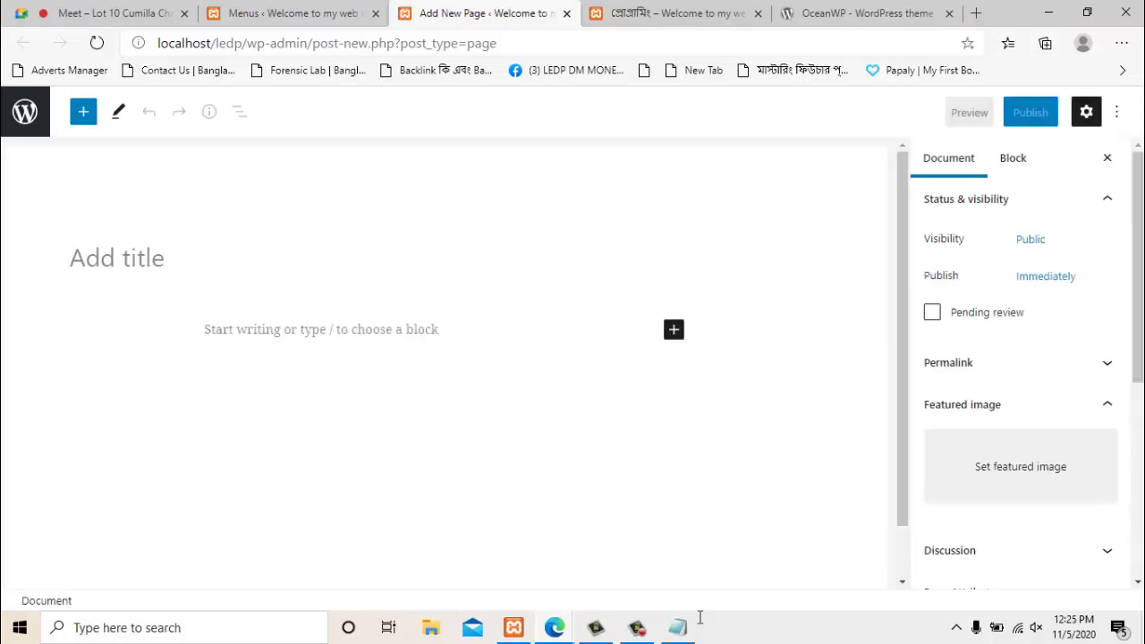
{"action": "type", "text": "Web J"}
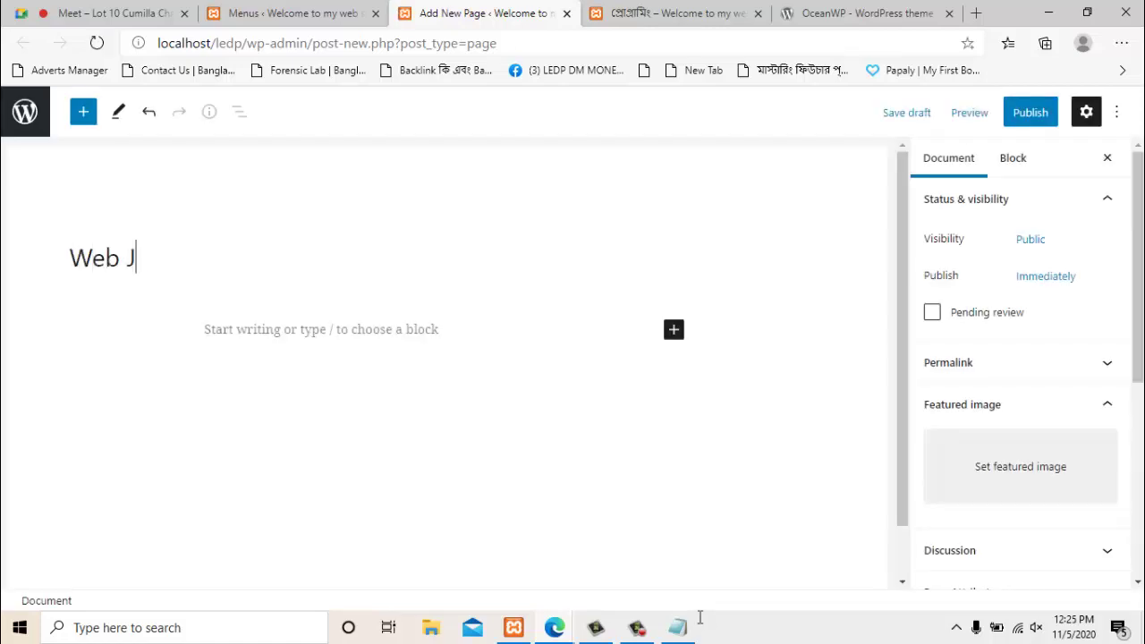
{"action": "key", "text": "BackSpace"}
{"action": "type", "text": "Hosting"}
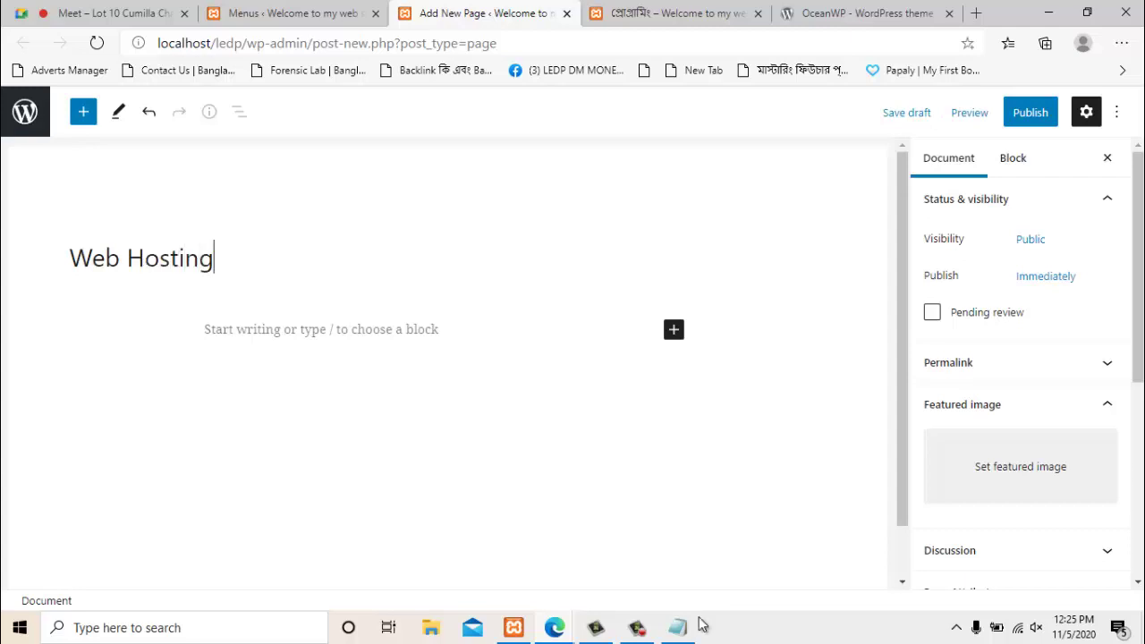
{"action": "left_click", "coordinate": [1030, 113]}
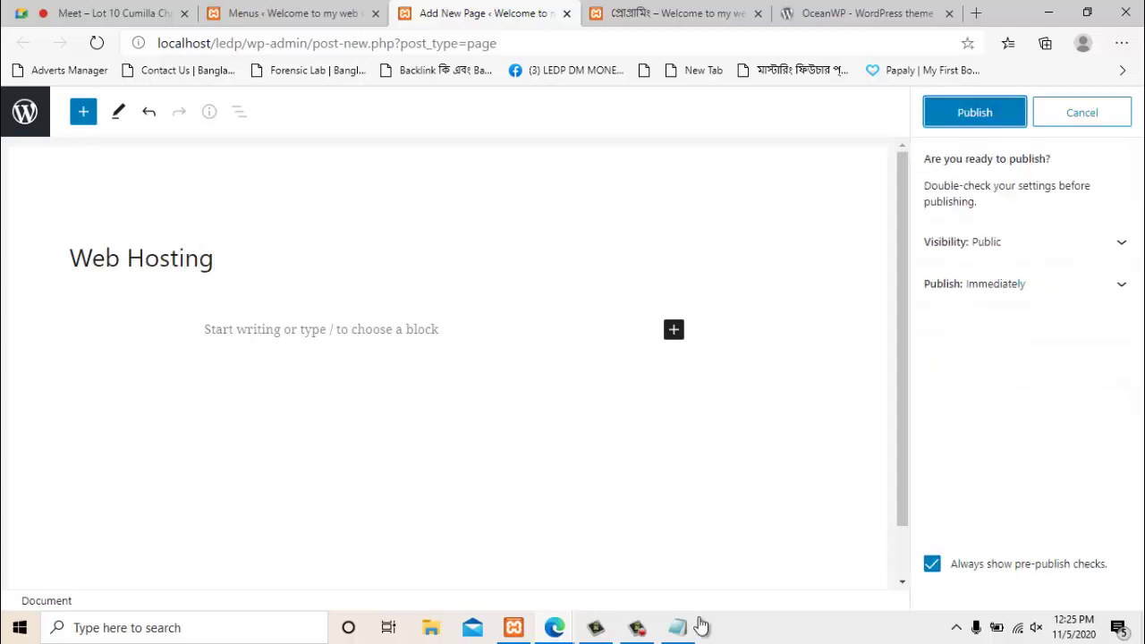
{"action": "left_click", "coordinate": [976, 113]}
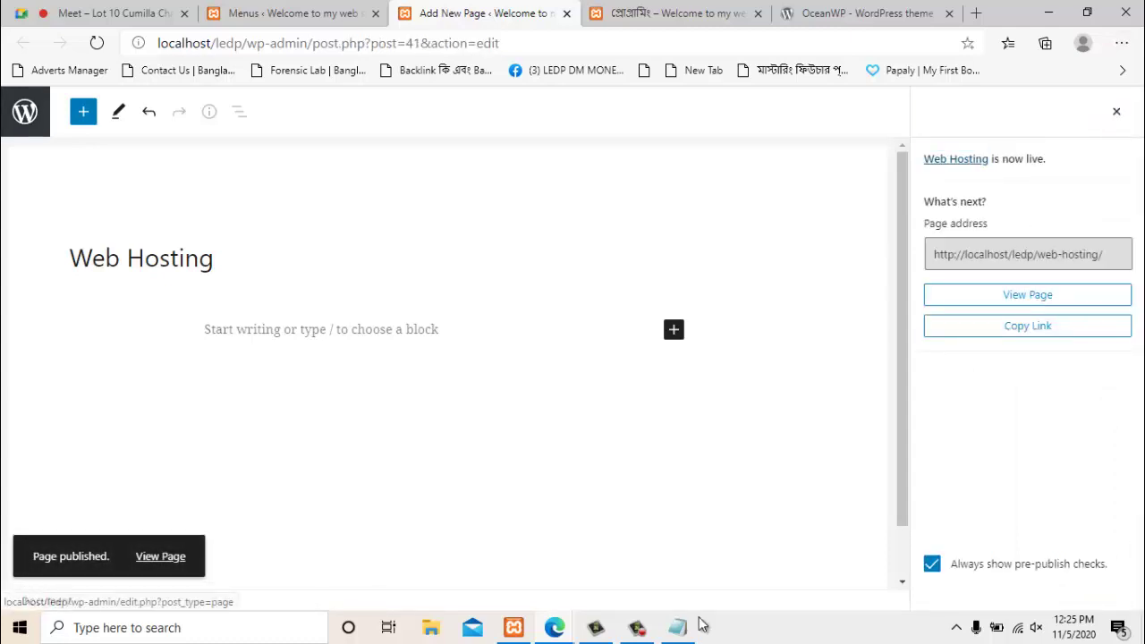
Create another new page titled "Web Design" and publish it
{"action": "left_click", "coordinate": [26, 112]}
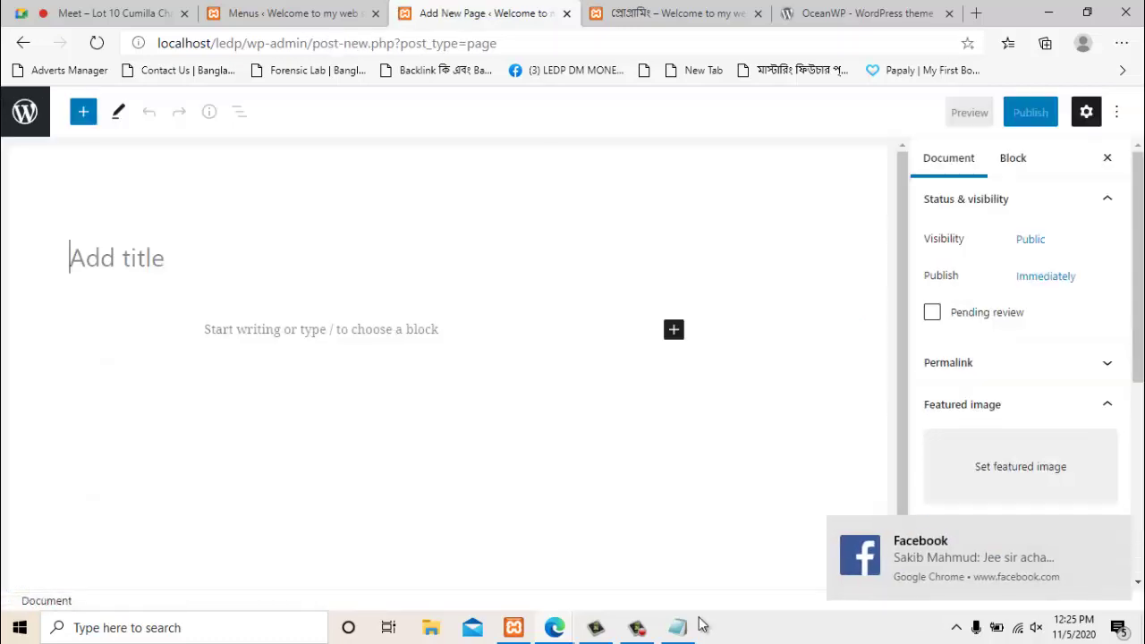
{"action": "type", "text": "W"}
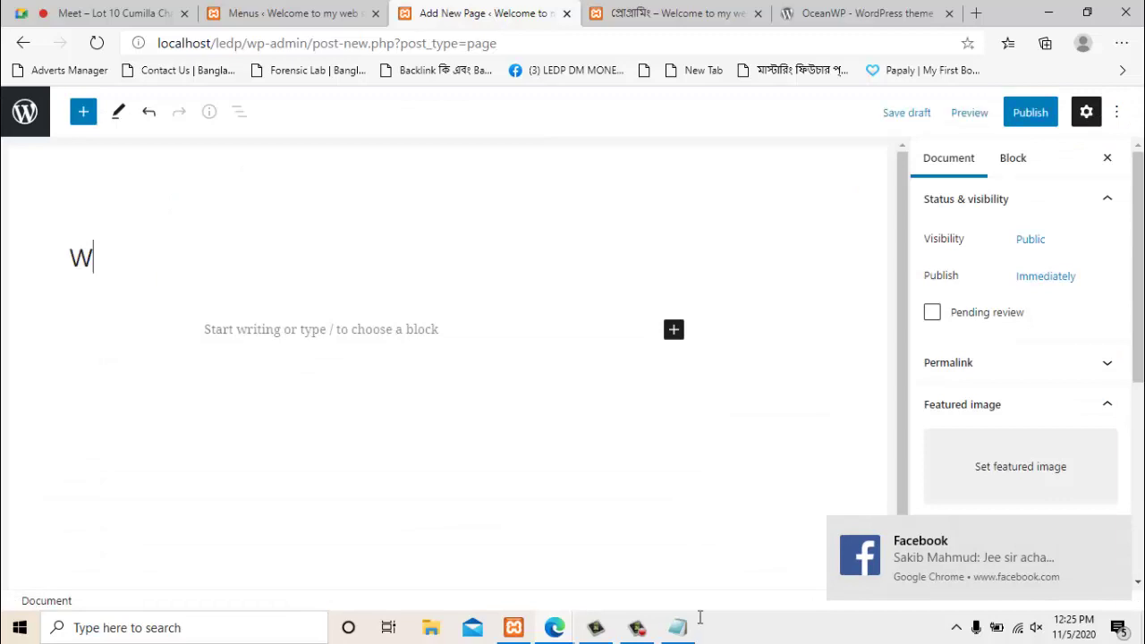
{"action": "type", "text": "eb Dw"}
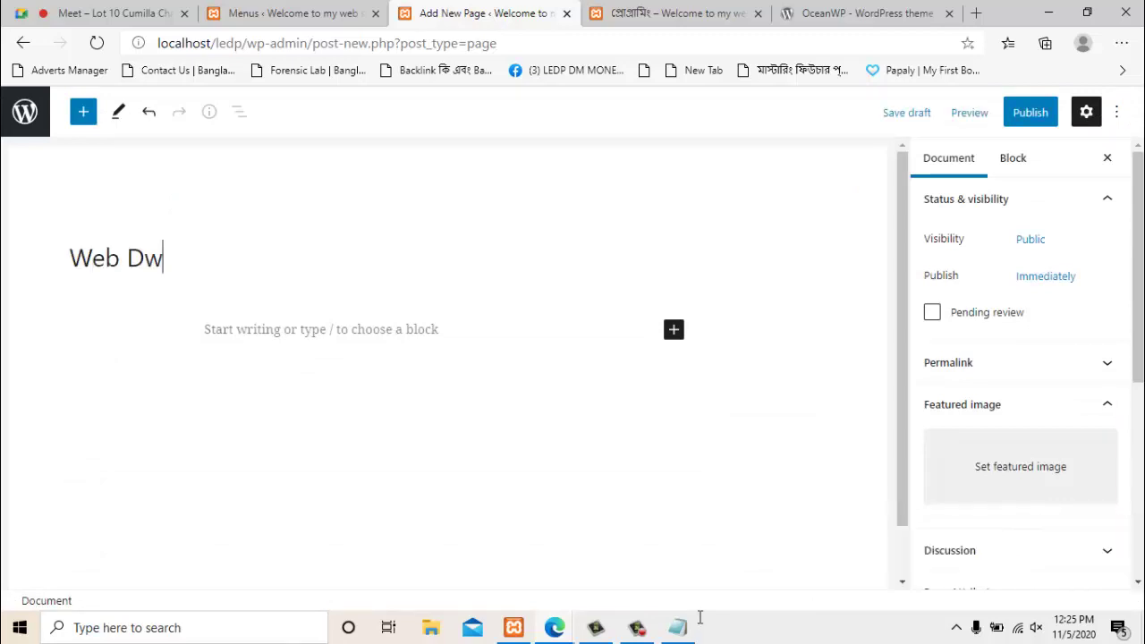
{"action": "key", "text": "BackSpace"}
{"action": "type", "text": "esign"}
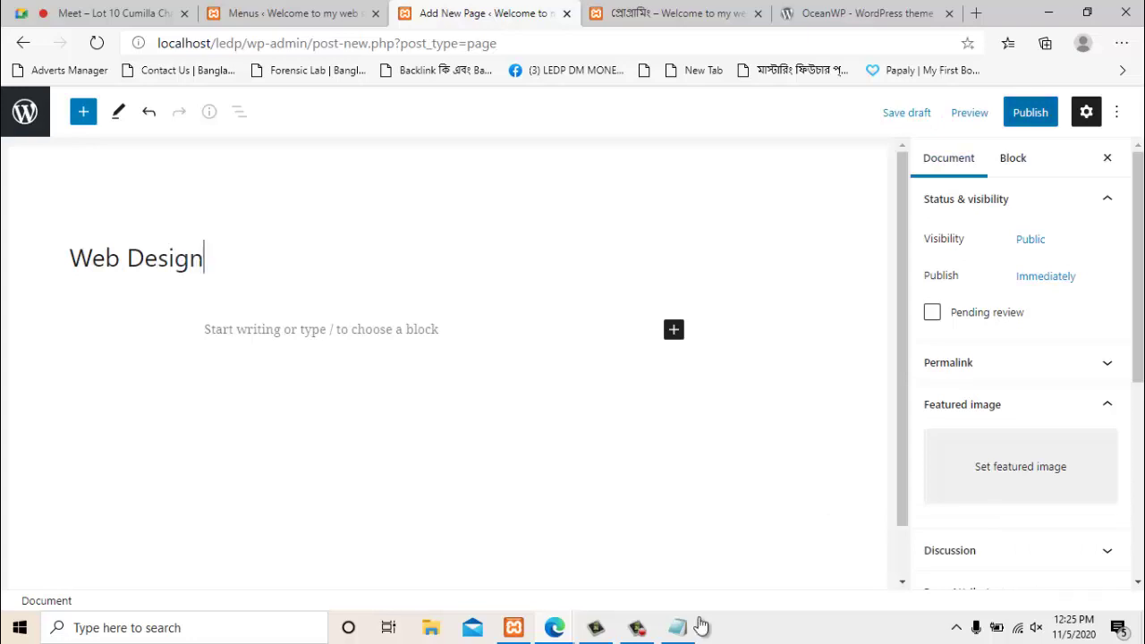
{"action": "left_click", "coordinate": [1031, 112]}
{"action": "left_click", "coordinate": [974, 112]}
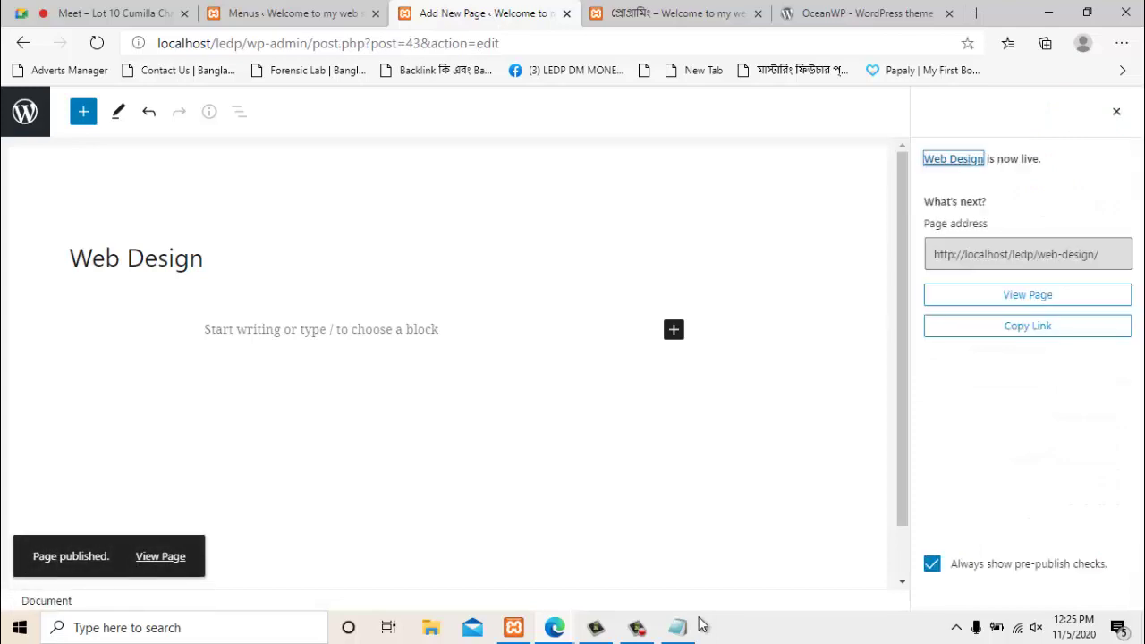
Return to the Menus screen, look through all available pages, and reload it to update the page list
{"action": "left_click", "coordinate": [863, 12]}
{"action": "left_click", "coordinate": [676, 13]}
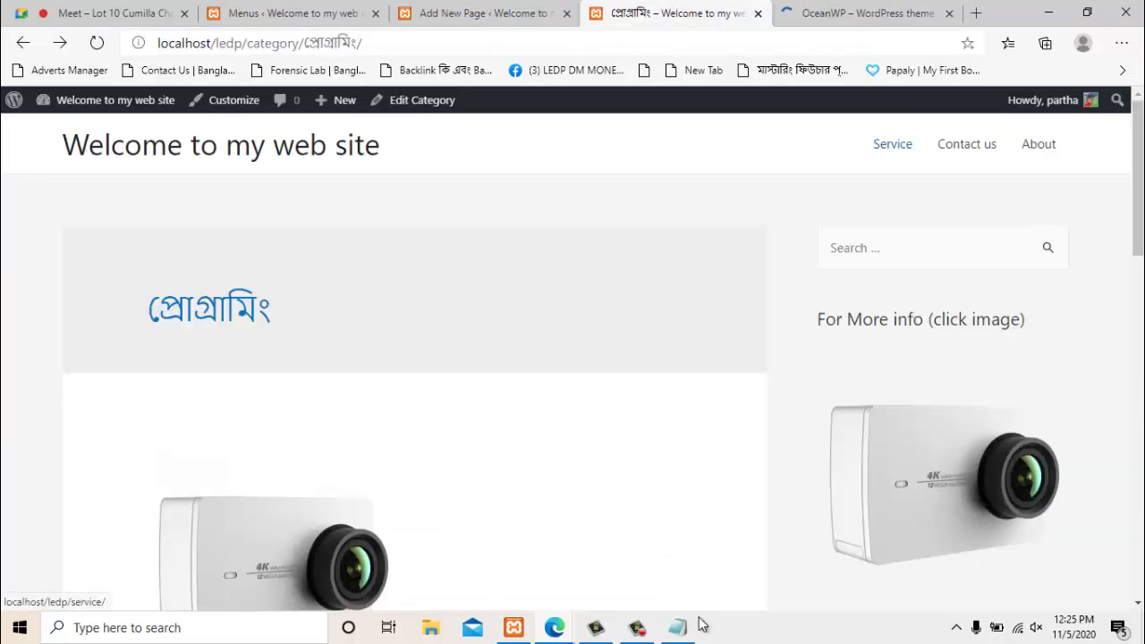
{"action": "left_click", "coordinate": [293, 12]}
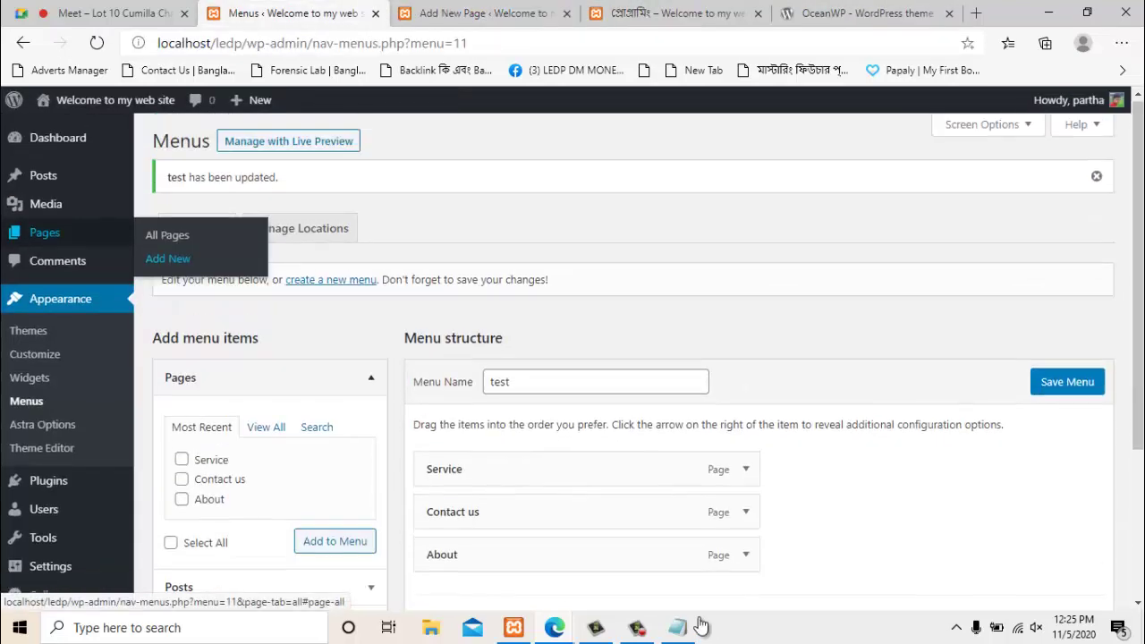
{"action": "left_click", "coordinate": [266, 428]}
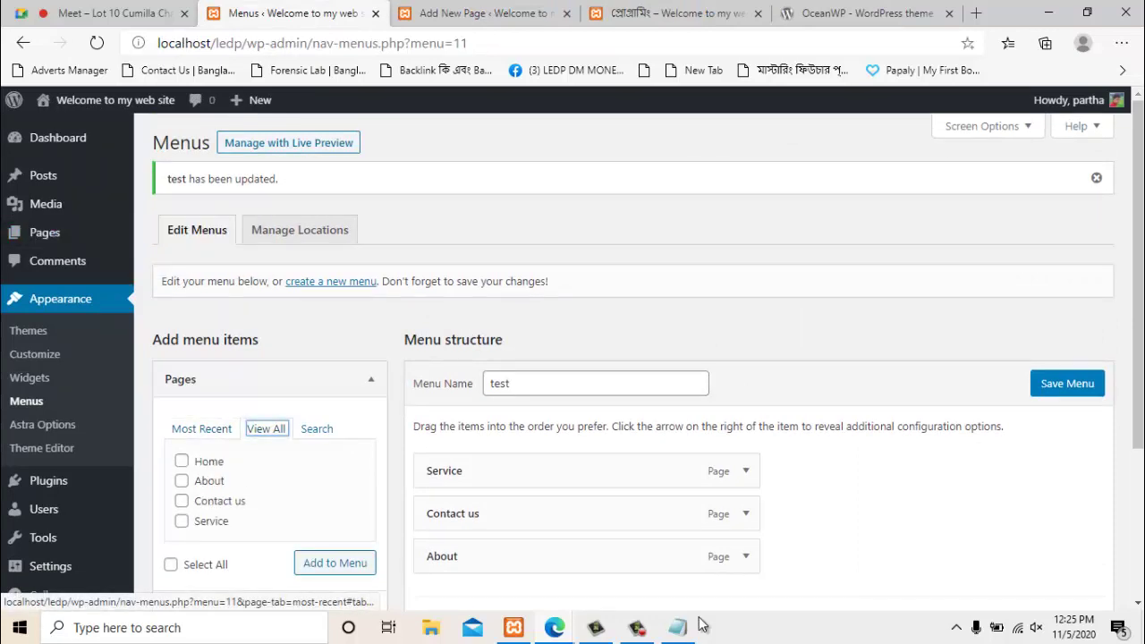
{"action": "scroll", "coordinate": [269, 430], "scroll_direction": "down", "scroll_amount": 2}
{"action": "left_click", "coordinate": [97, 43]}
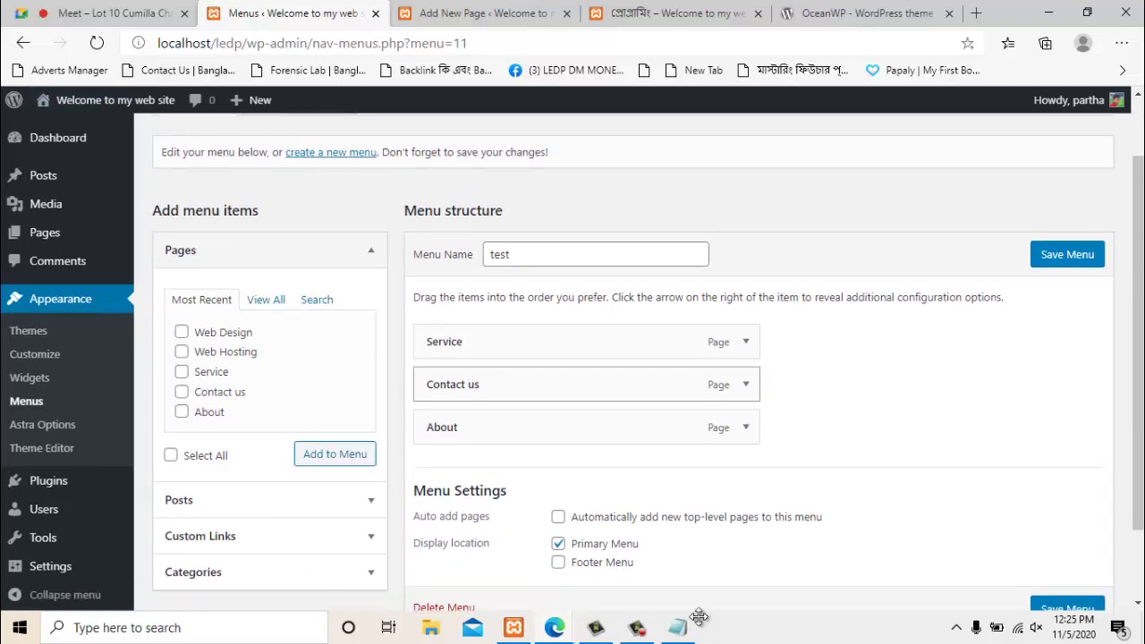
Add the Web Design and Web Hosting pages to the test menu and save the menu
{"action": "left_click", "coordinate": [182, 332]}
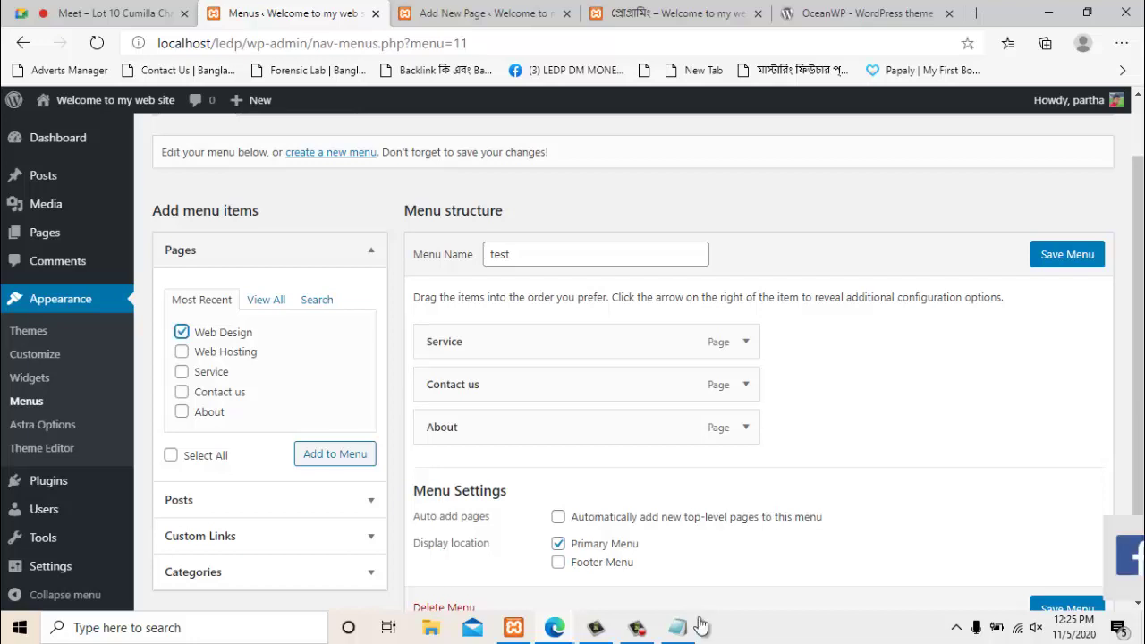
{"action": "left_click", "coordinate": [182, 352]}
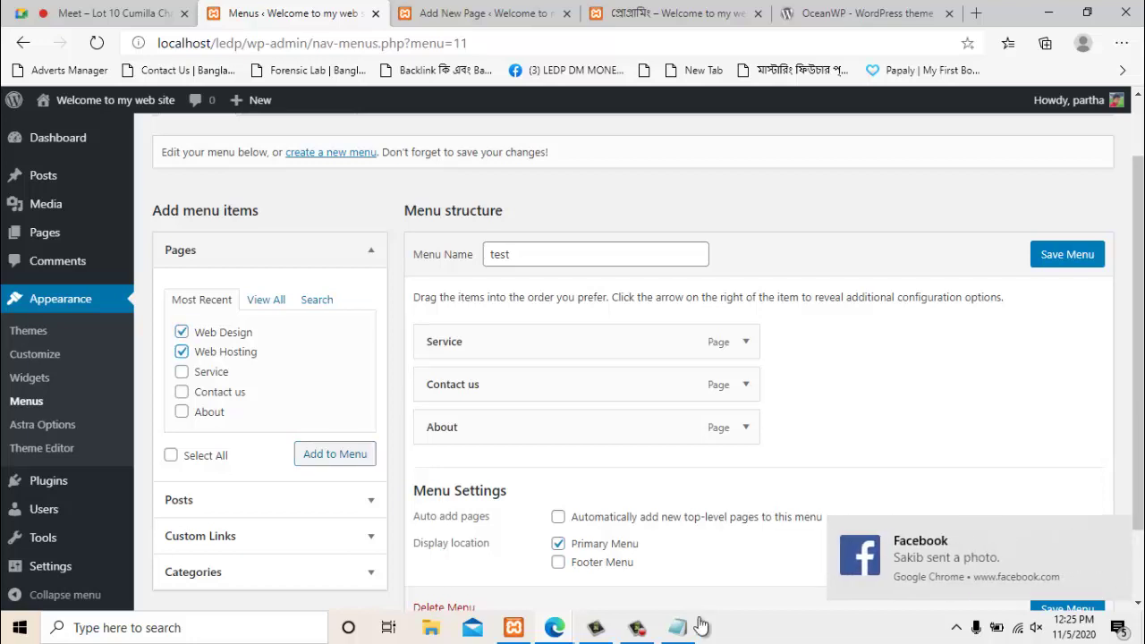
{"action": "left_click", "coordinate": [334, 453]}
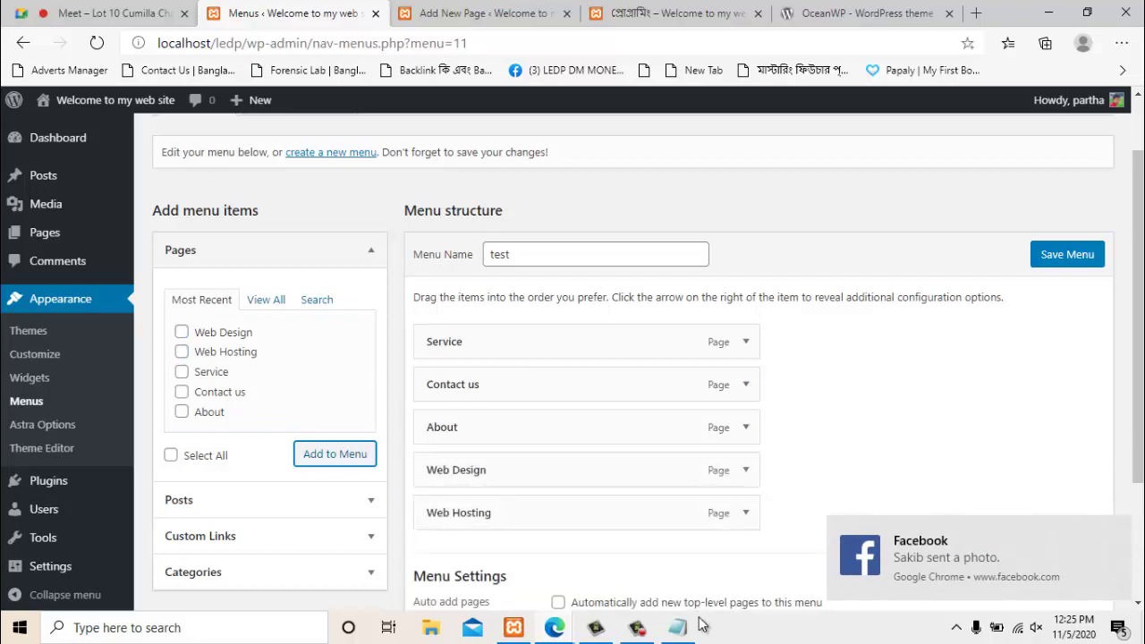
{"action": "left_click", "coordinate": [1067, 254]}
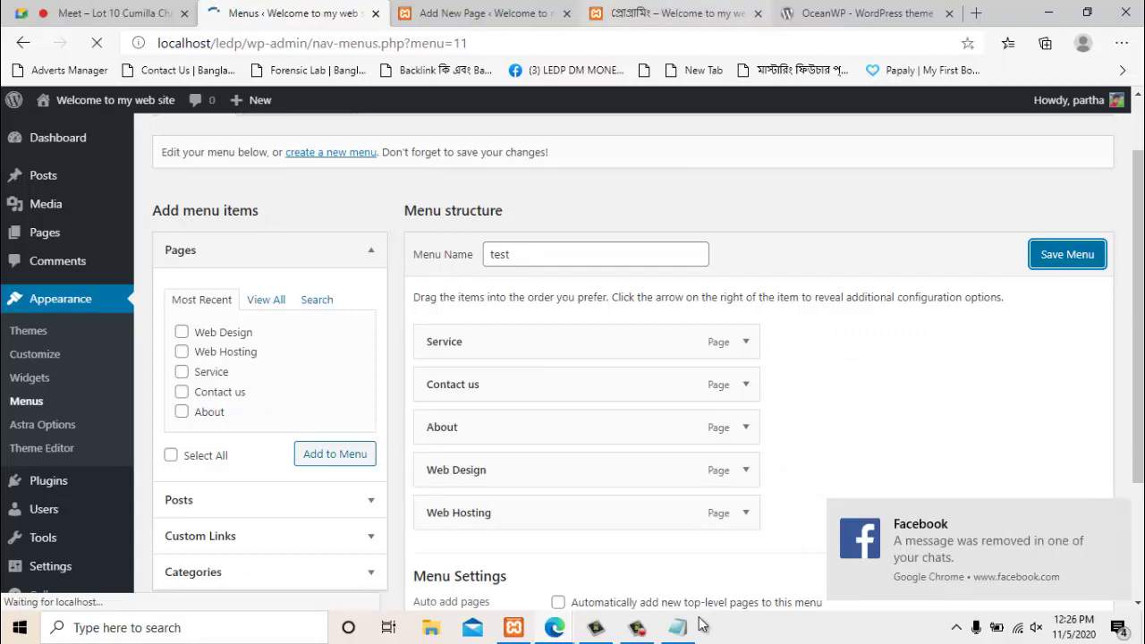
Close the page editor, refresh the category page to check its header for the added links, and return to the Menus screen
{"action": "key", "text": "ctrl+Tab"}
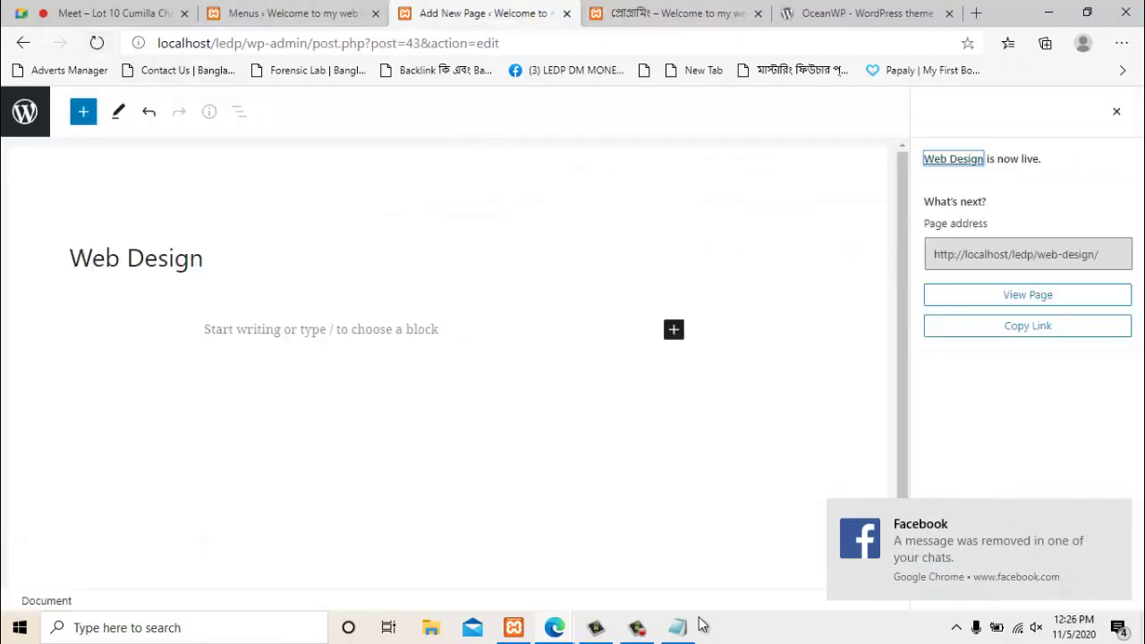
{"action": "key", "text": "ctrl+w"}
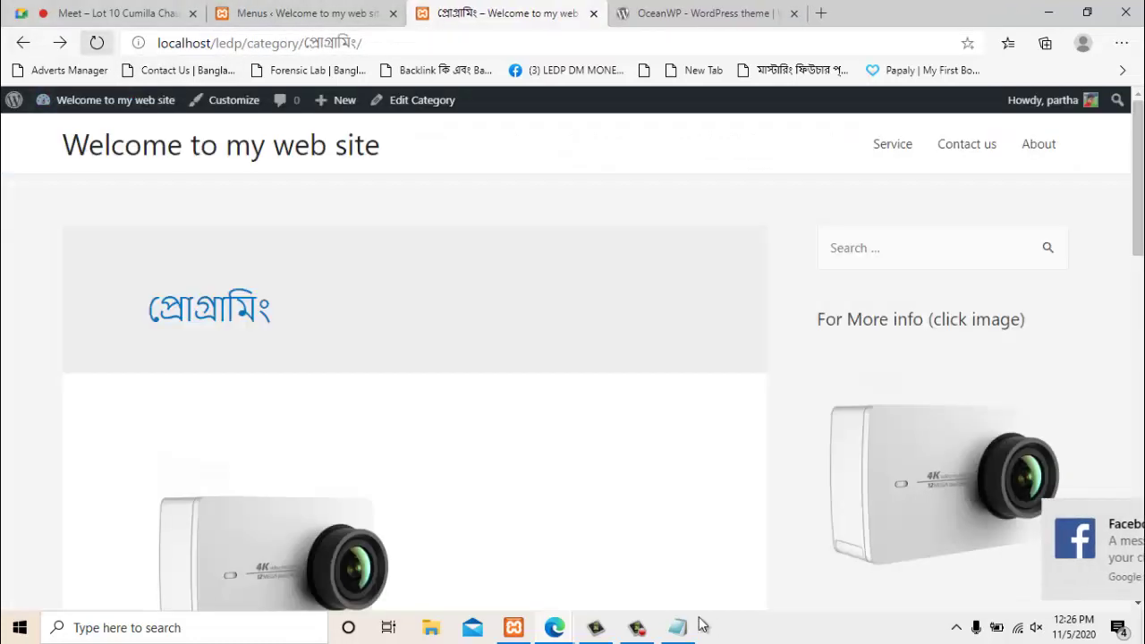
{"action": "key", "text": "F5"}
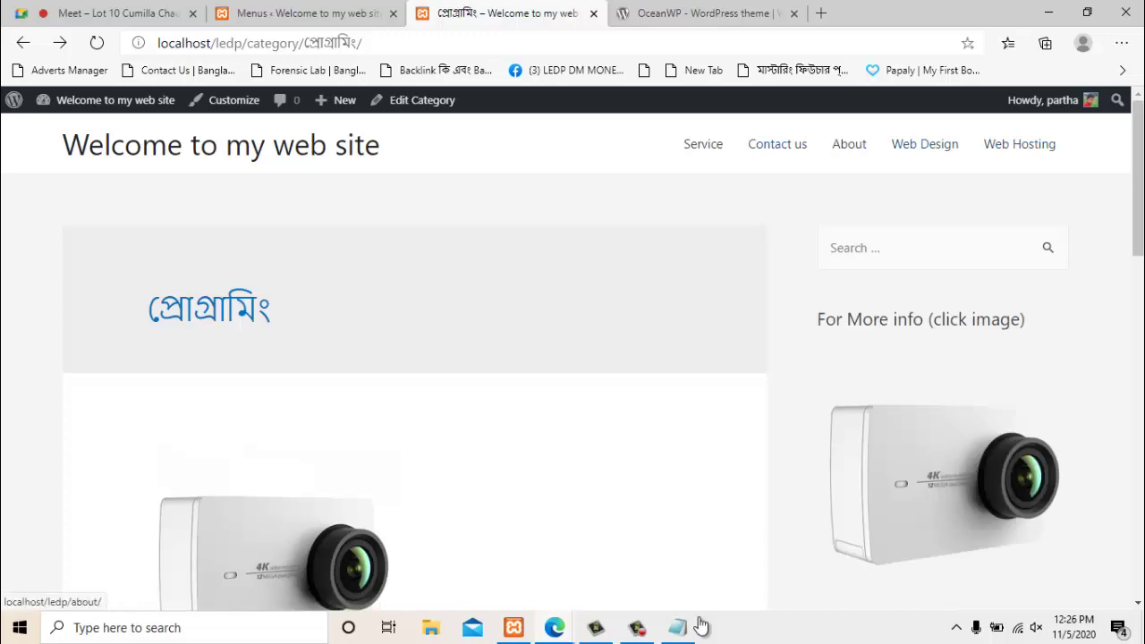
{"action": "key", "text": "ctrl+shift+Tab"}
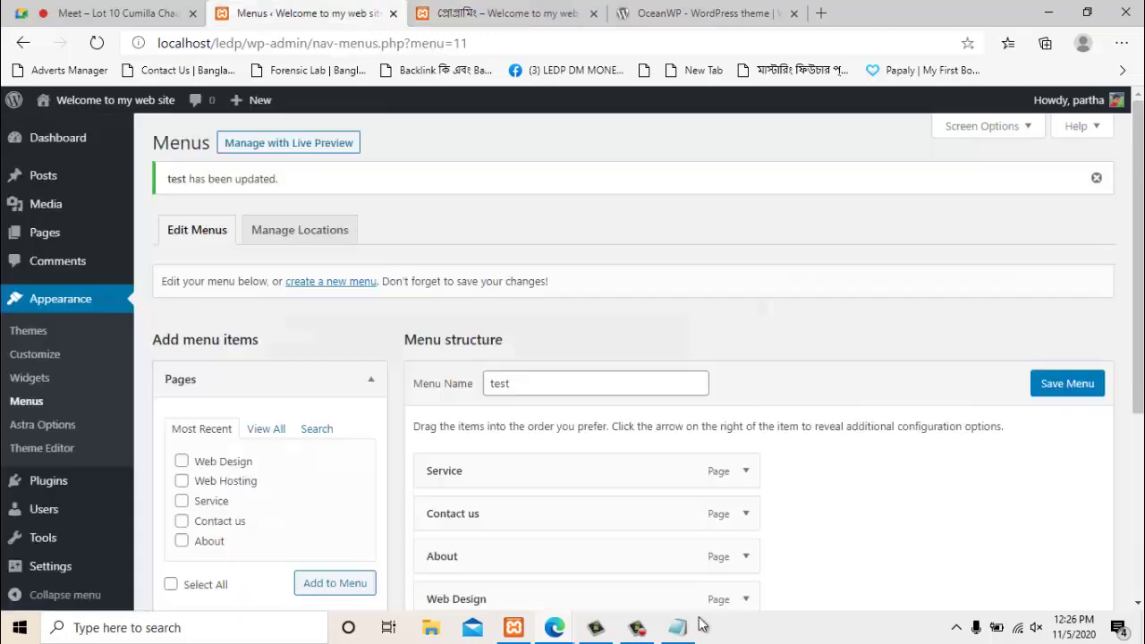
Move the About item above Service as the first entry of the test menu and save the menu
{"action": "scroll", "coordinate": [704, 624], "scroll_direction": "down", "scroll_amount": 3}
{"action": "scroll", "coordinate": [700, 618], "scroll_direction": "up", "scroll_amount": 1}
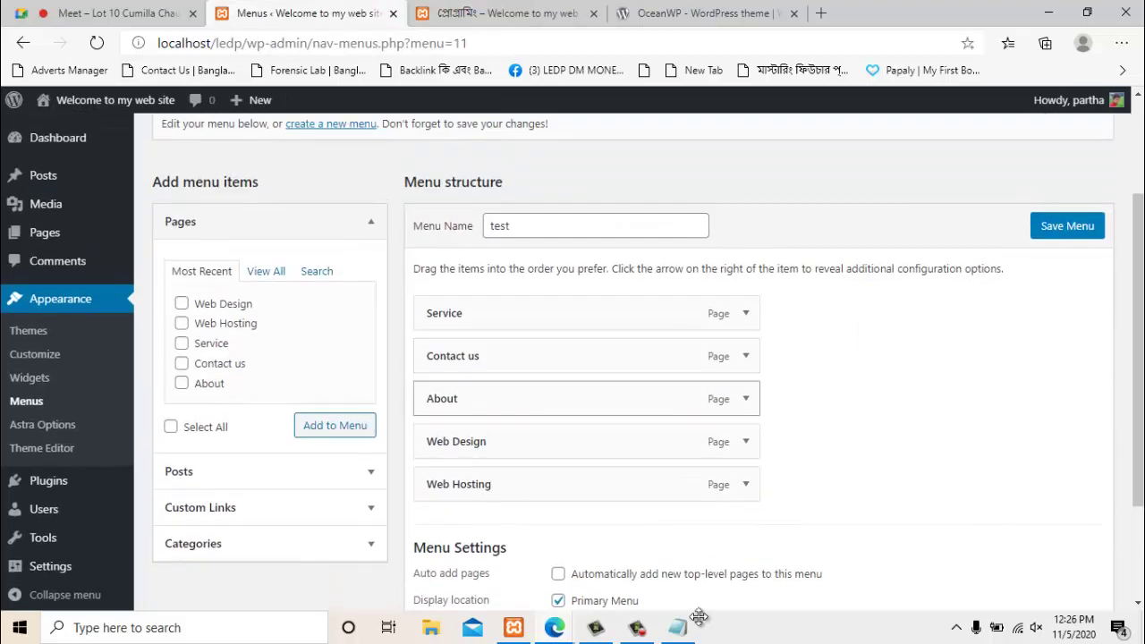
{"action": "left_click_drag", "start_coordinate": [555, 399], "coordinate": [510, 356]}
{"action": "left_click_drag", "start_coordinate": [536, 399], "coordinate": [533, 356]}
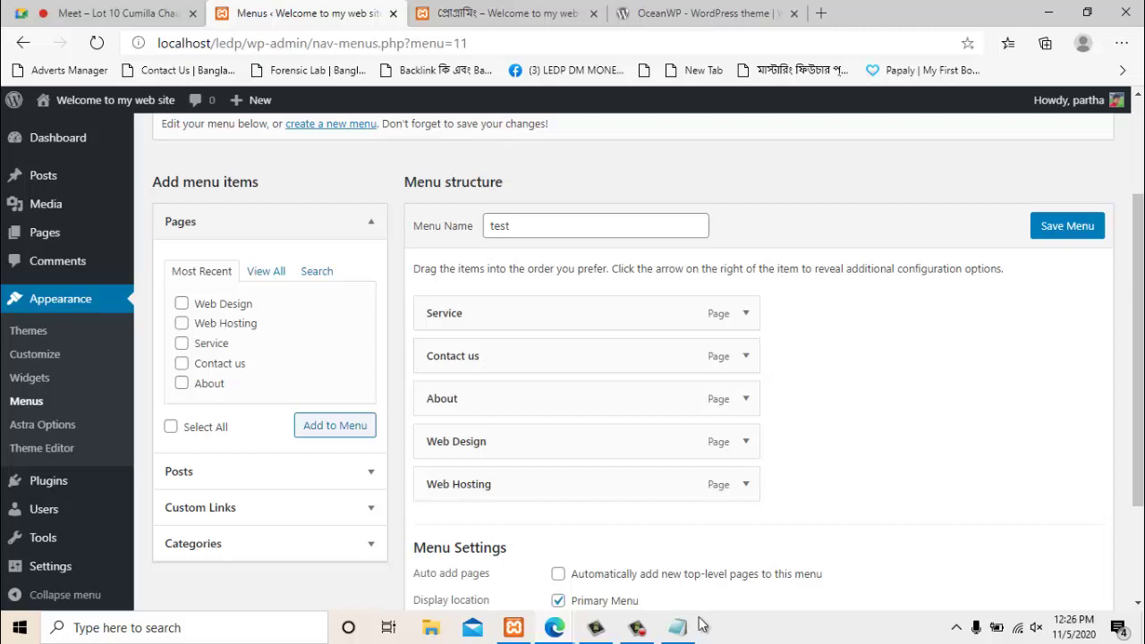
{"action": "left_click_drag", "start_coordinate": [537, 398], "coordinate": [537, 313]}
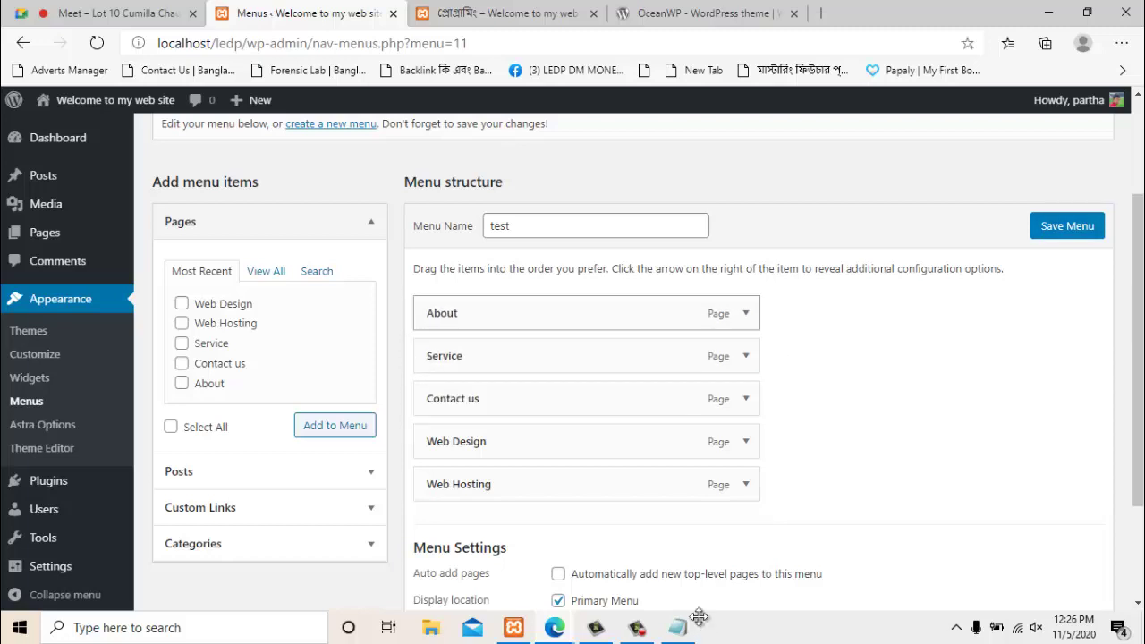
{"action": "left_click", "coordinate": [1068, 225]}
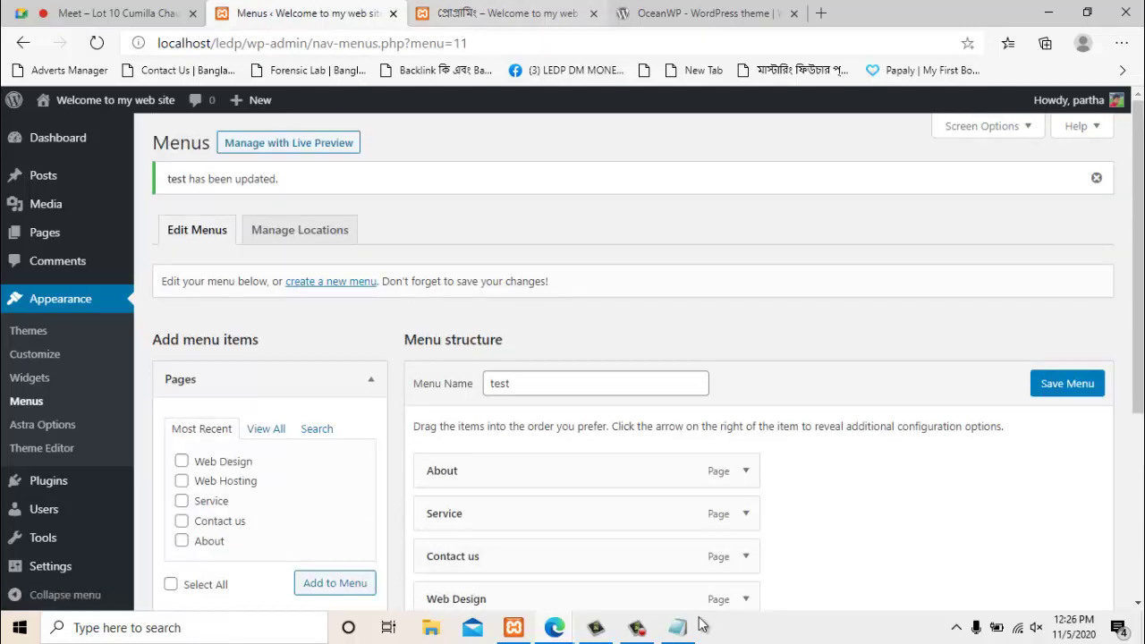
Reload the category page to examine the reordered header navigation, and go back to the Menus screen
{"action": "key", "text": "ctrl+Tab"}
{"action": "key", "text": "F5"}
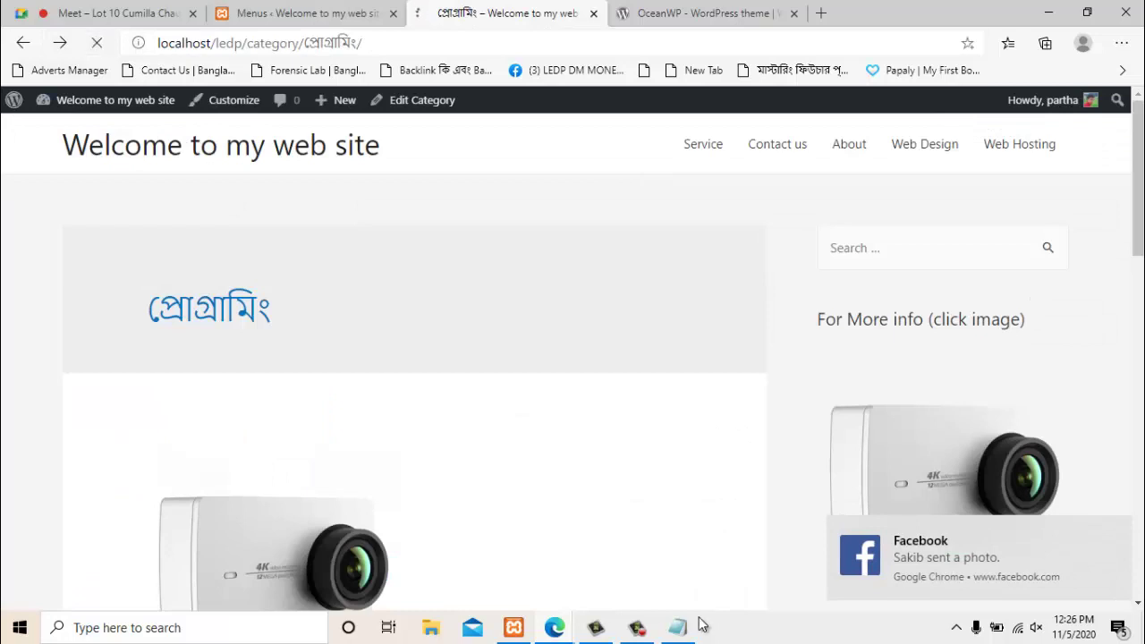
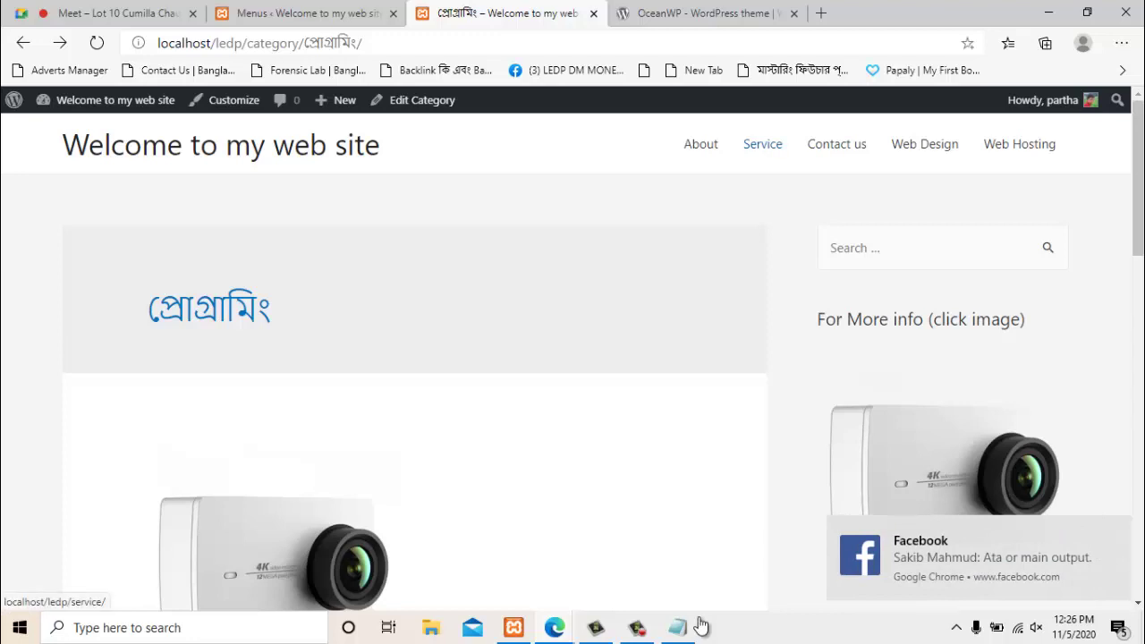
{"action": "key", "text": "Tab"}
{"action": "key", "text": "Tab"}
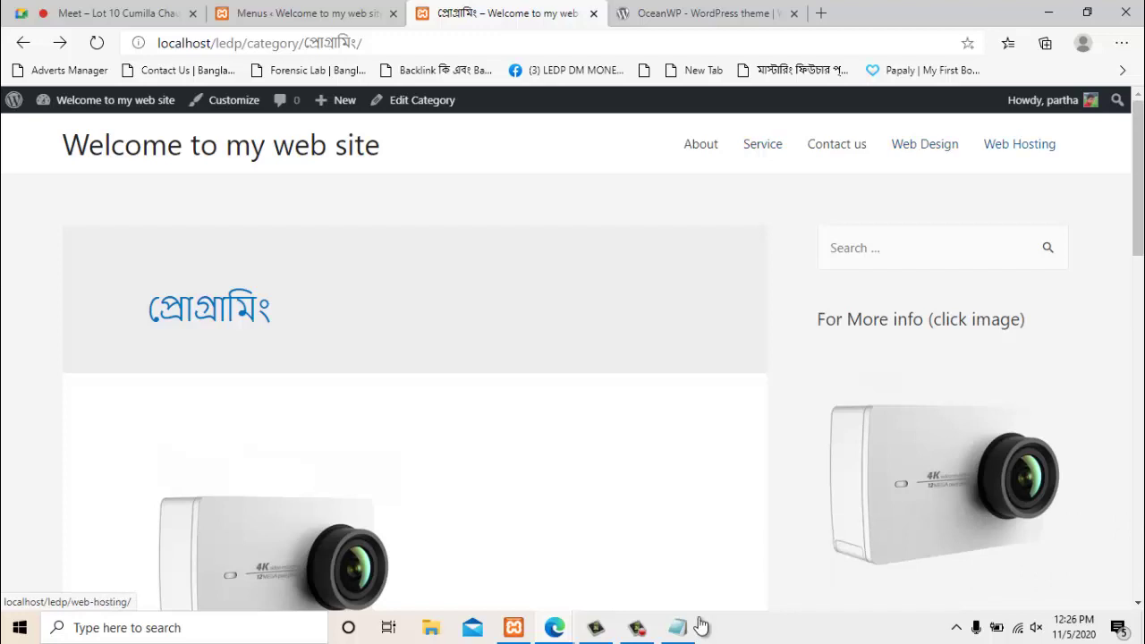
{"action": "key", "text": "ctrl+shift+Tab"}
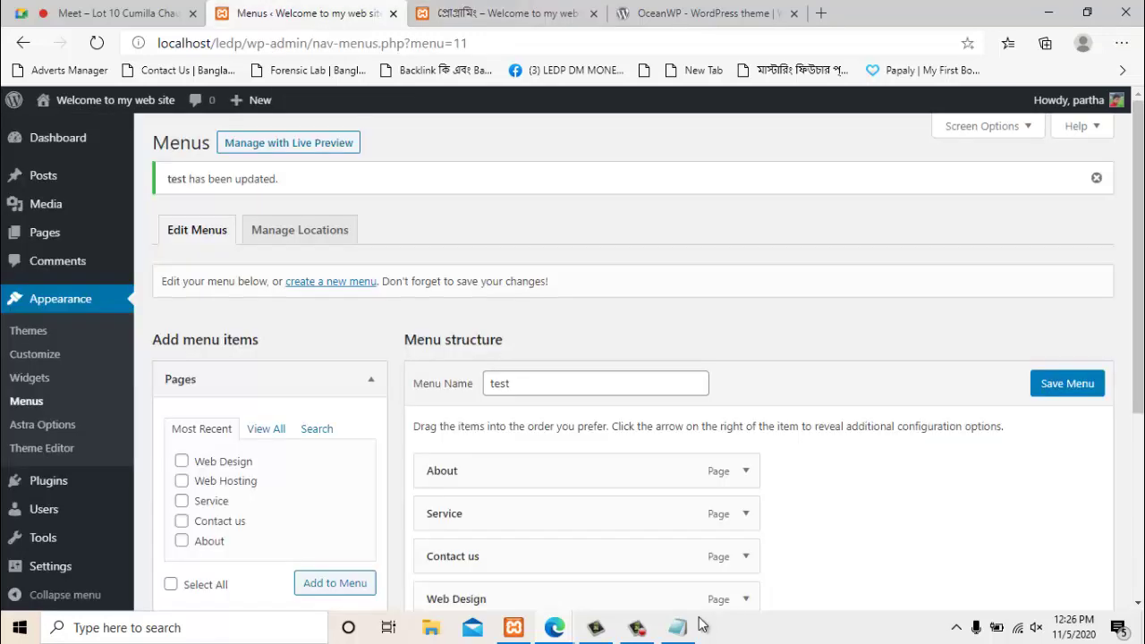
Move the Service item below Contact us in the test menu structure
{"action": "key", "text": "Tab"}
{"action": "key", "text": "Tab"}
{"action": "key", "text": "Tab"}
{"action": "key", "text": "Tab"}
{"action": "key", "text": "Tab"}
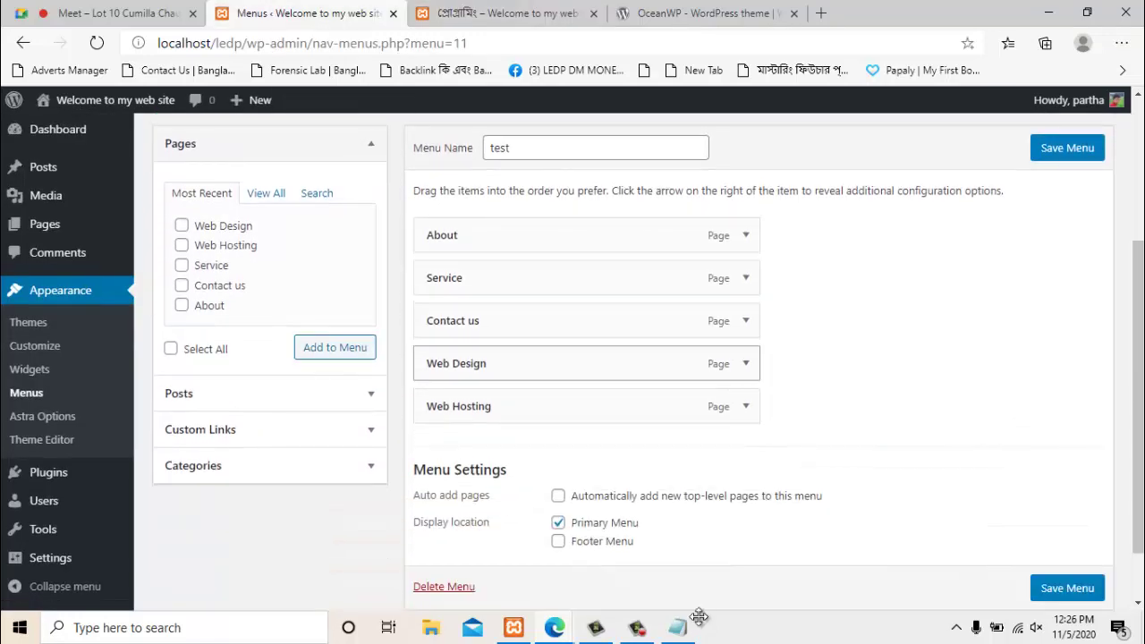
{"action": "left_click_drag", "start_coordinate": [536, 279], "coordinate": [515, 308]}
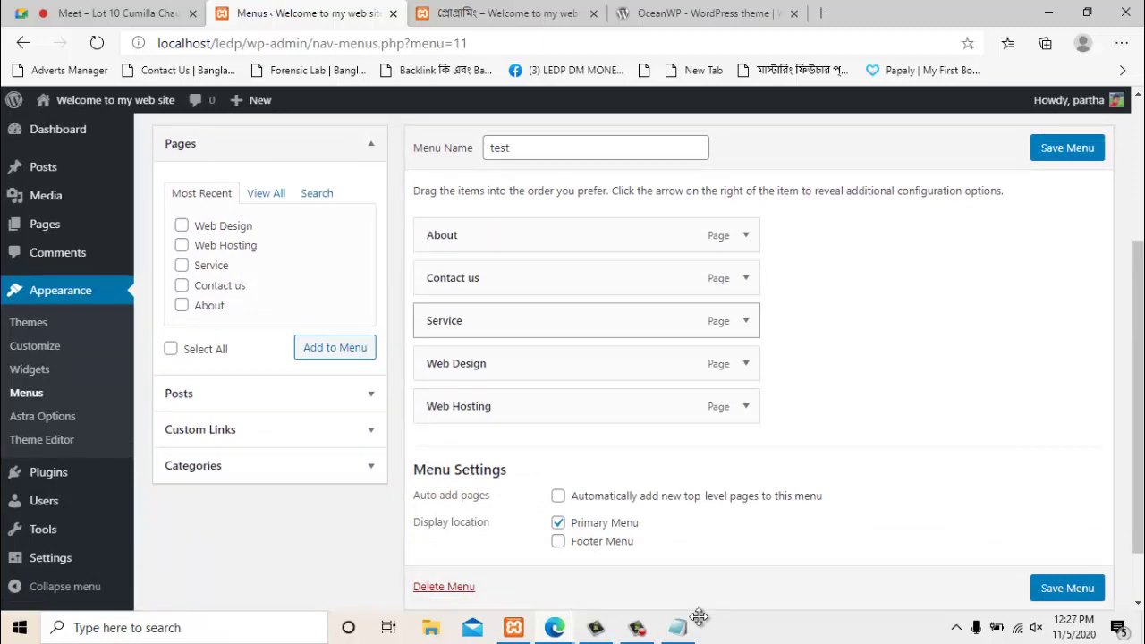
Nest the Web Design and Web Hosting items under Service as sub items
{"action": "key", "text": "Tab"}
{"action": "key", "text": "Tab"}
{"action": "key", "text": "shift+Tab"}
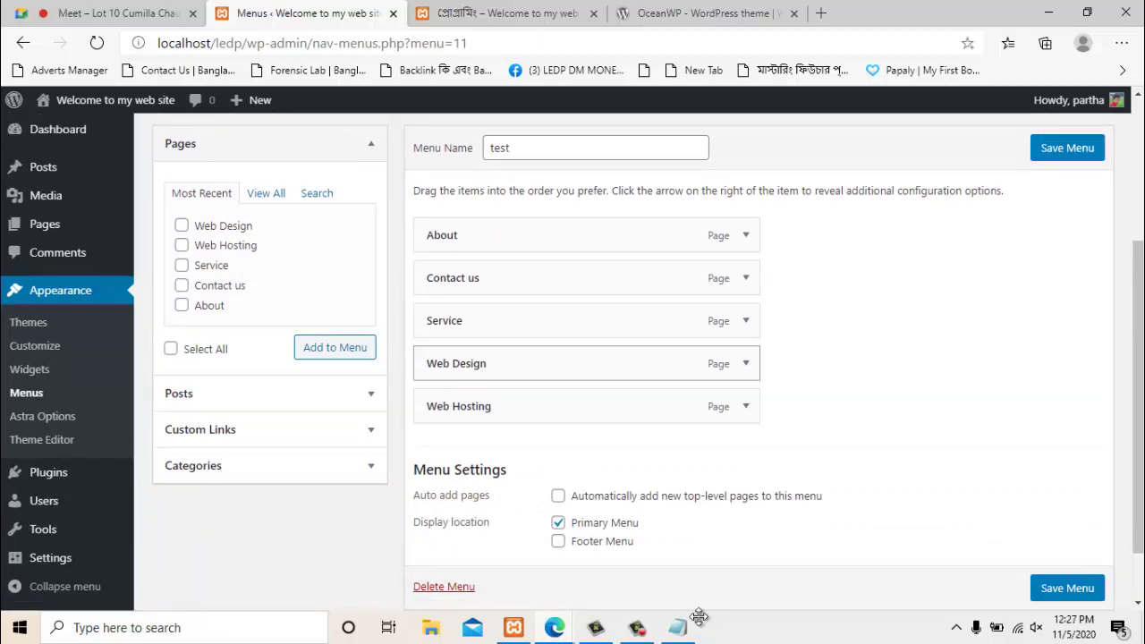
{"action": "key", "text": "Tab"}
{"action": "key", "text": "shift+Tab"}
{"action": "key", "text": "Tab"}
{"action": "key", "text": "shift+Tab"}
{"action": "key", "text": "Right"}
{"action": "key", "text": "Left"}
{"action": "key", "text": "Right"}
{"action": "key", "text": "Tab"}
{"action": "key", "text": "Right"}
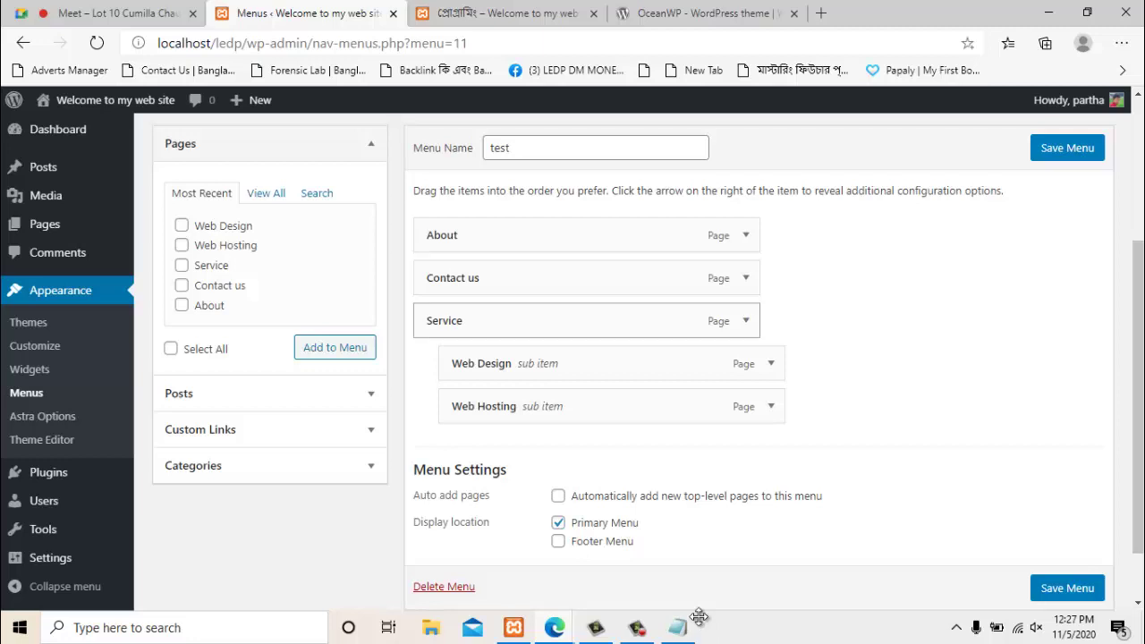
Save the test menu with its Service sub items
{"action": "key", "text": "Tab"}
{"action": "key", "text": "Tab"}
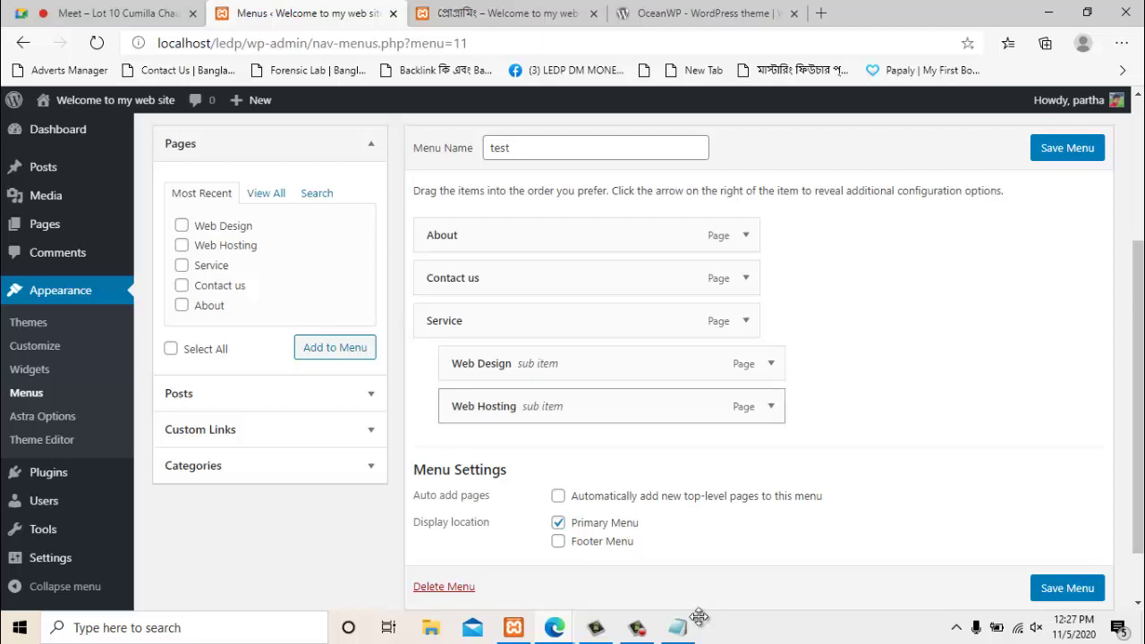
{"action": "key", "text": "Tab"}
{"action": "key", "text": "Tab"}
{"action": "key", "text": "Return"}
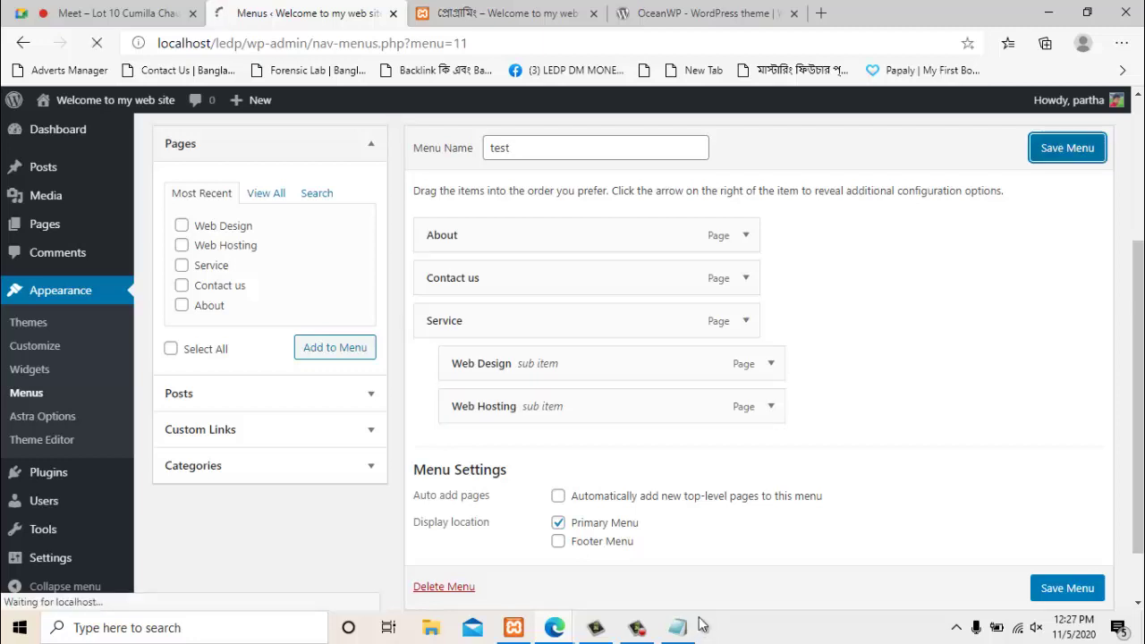
Reload the category page and examine the submenu under Service in the header navigation
{"action": "key", "text": "ctrl+Tab"}
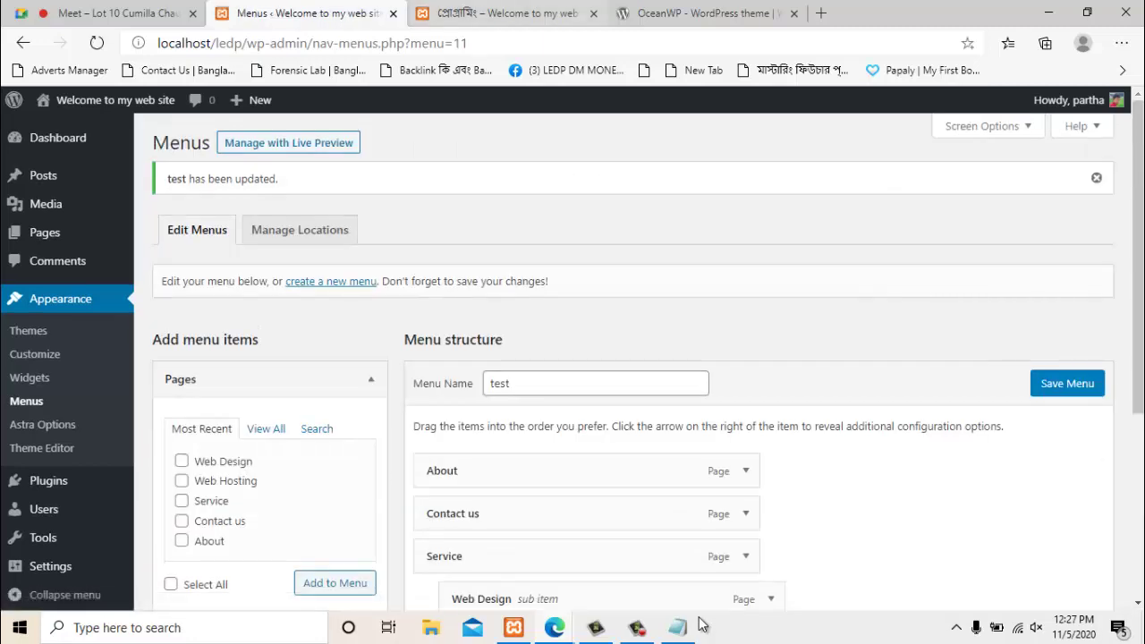
{"action": "key", "text": "F5"}
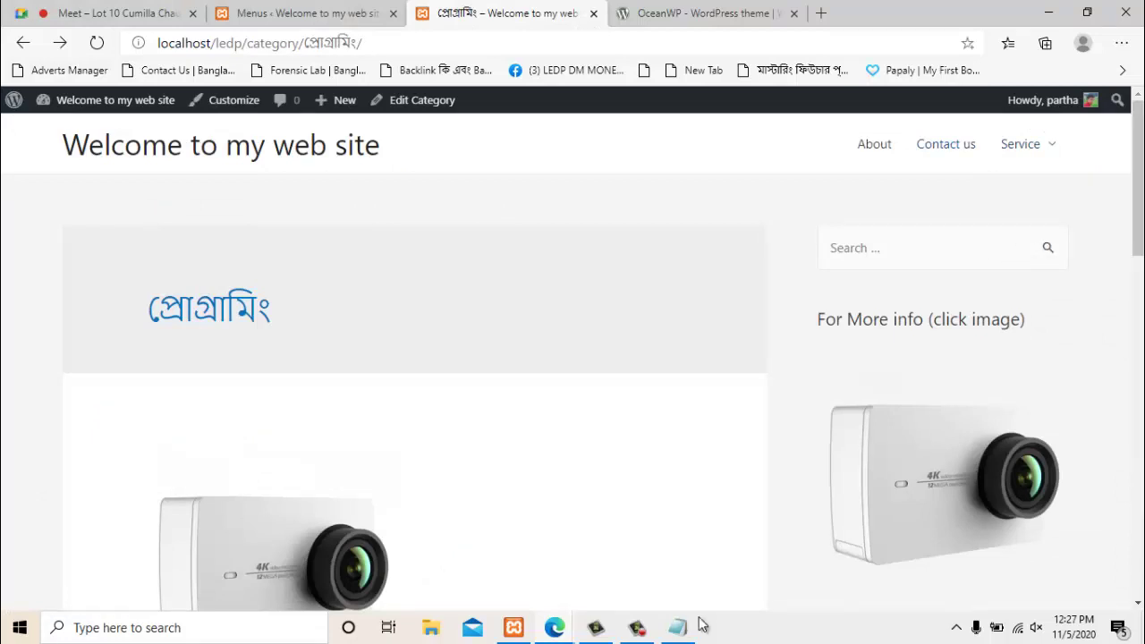
{"action": "key", "text": "Tab"}
{"action": "key", "text": "Tab"}
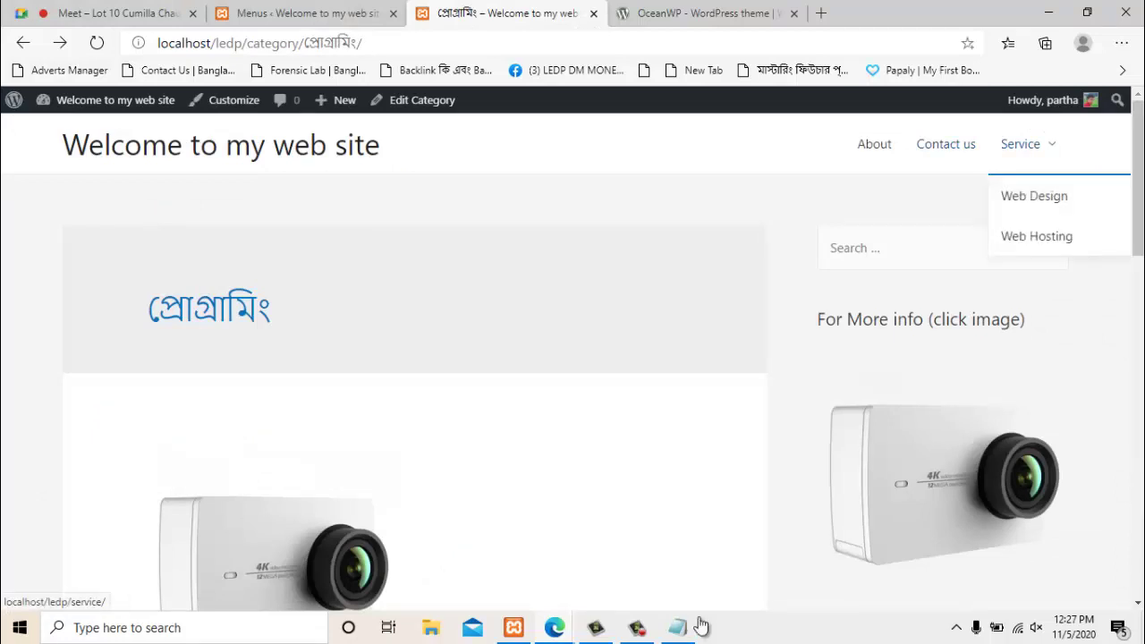
{"action": "key", "text": "Tab"}
{"action": "key", "text": "Tab"}
Return to the Menus screen, nest Web Hosting one level deeper under Web Design, and save the test menu
{"action": "key", "text": "ctrl+shift+Tab"}
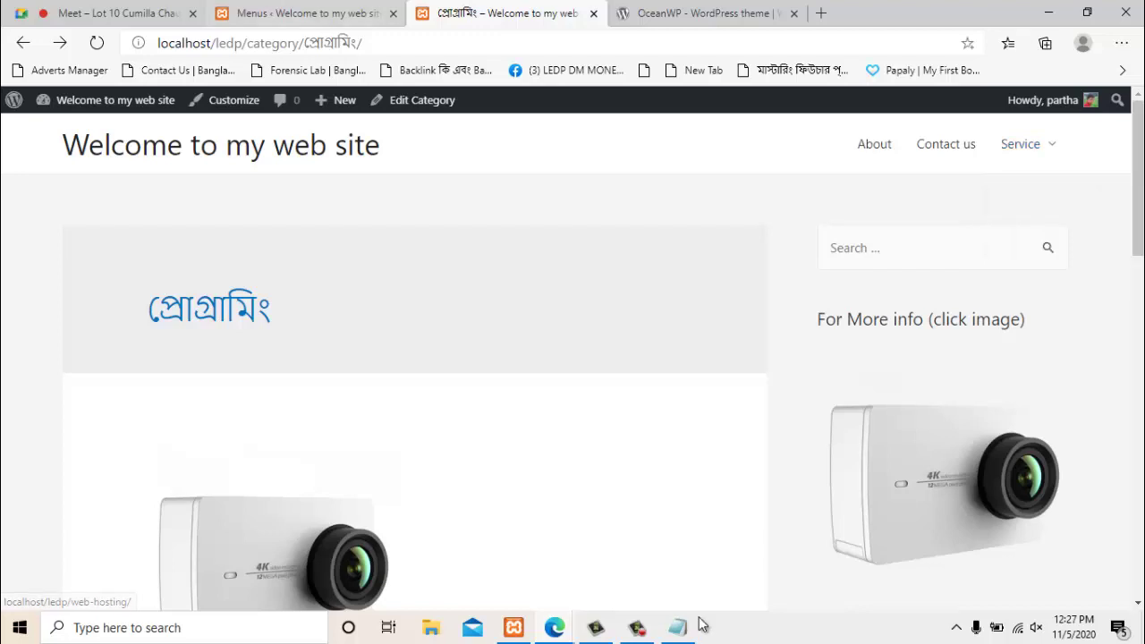
{"action": "key", "text": "Down"}
{"action": "key", "text": "Down"}
{"action": "key", "text": "Down"}
{"action": "key", "text": "Down"}
{"action": "key", "text": "Down"}
{"action": "key", "text": "Down"}
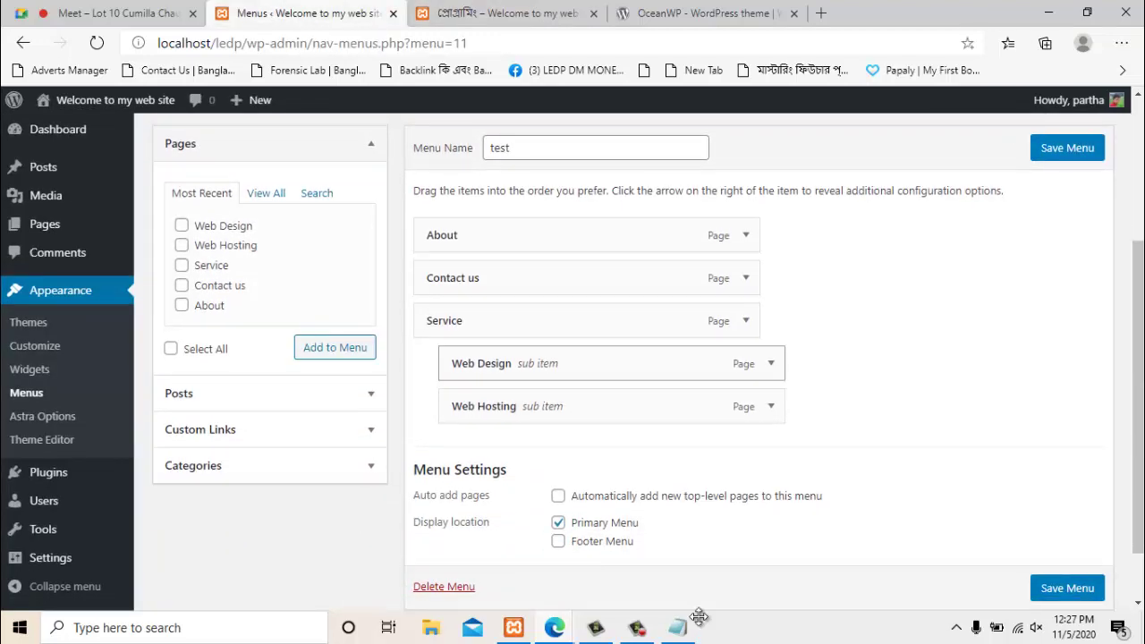
{"action": "mouse_move", "coordinate": [555, 407]}
{"action": "left_mouse_down"}
{"action": "mouse_move", "coordinate": [595, 406]}
{"action": "mouse_move", "coordinate": [553, 406]}
{"action": "mouse_move", "coordinate": [580, 406]}
{"action": "left_mouse_up"}
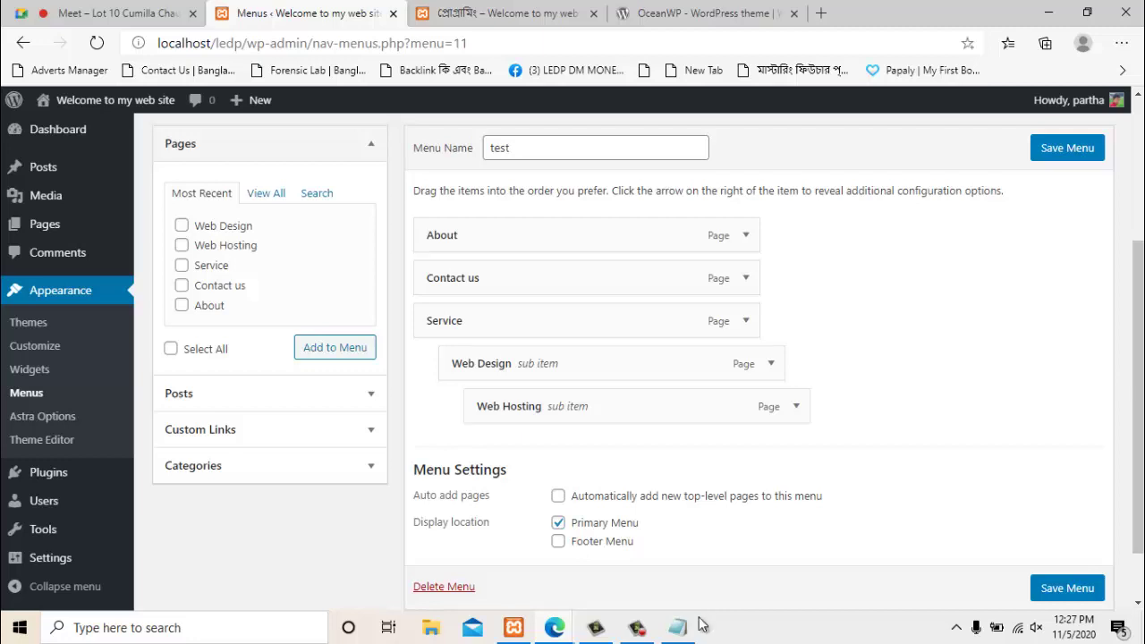
{"action": "left_click", "coordinate": [1068, 588]}
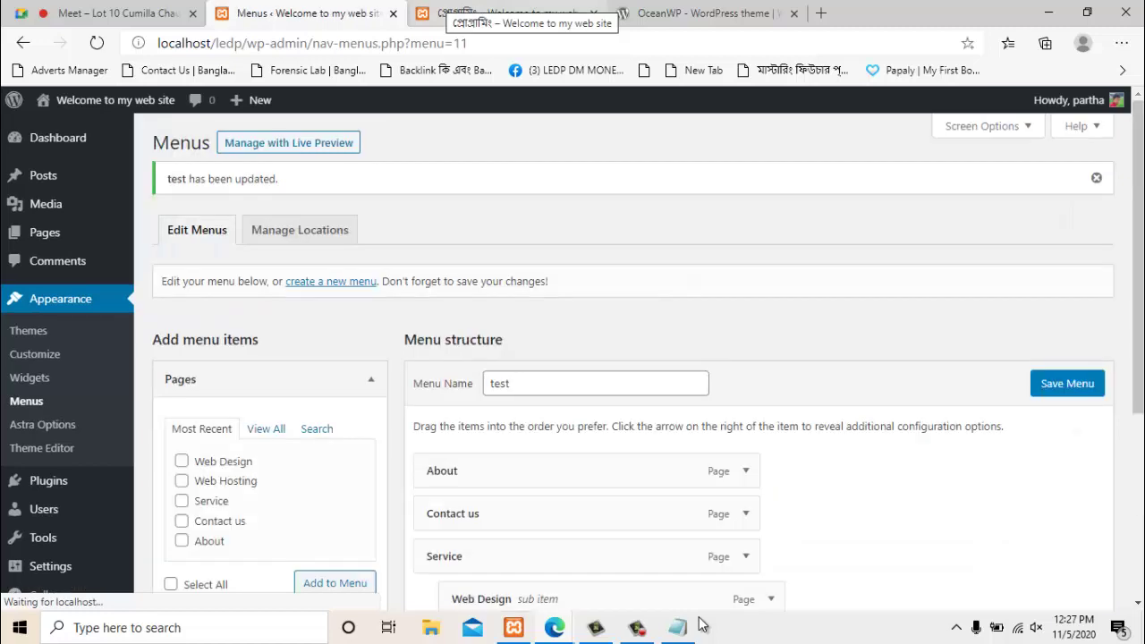
Examine the nested submenu under Service and Web Design on the category page, reducing the page zoom temporarily to fit it
{"action": "left_click", "coordinate": [510, 13]}
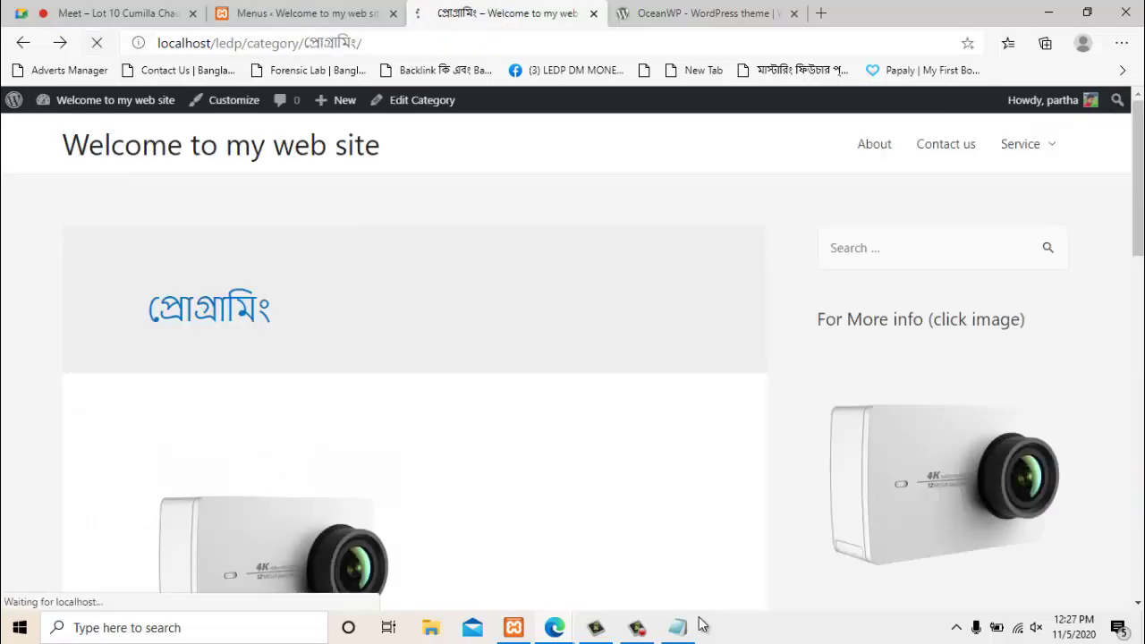
{"action": "mouse_move", "coordinate": [1021, 144]}
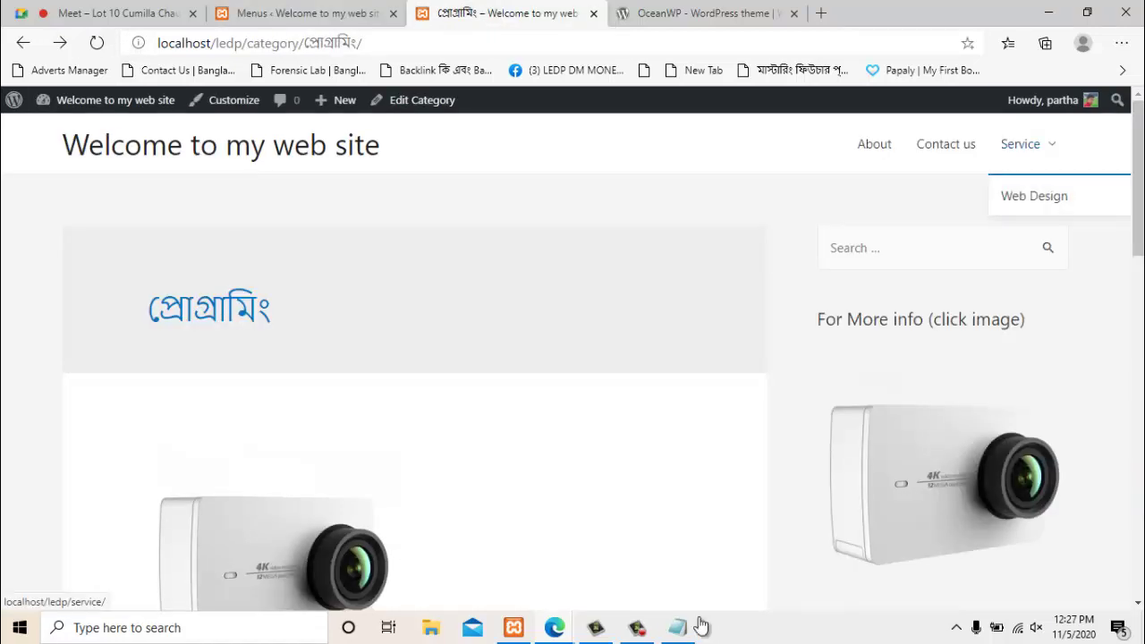
{"action": "scroll", "coordinate": [1021, 144], "scroll_direction": "down", "scroll_amount": 2}
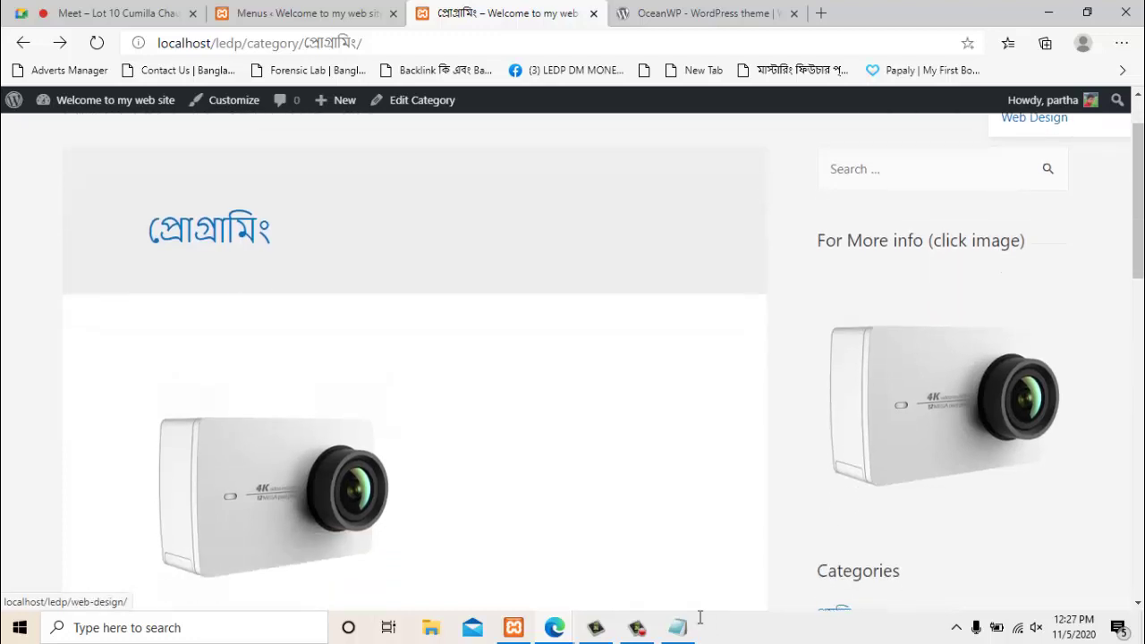
{"action": "scroll", "coordinate": [1021, 144], "scroll_direction": "up", "scroll_amount": 2}
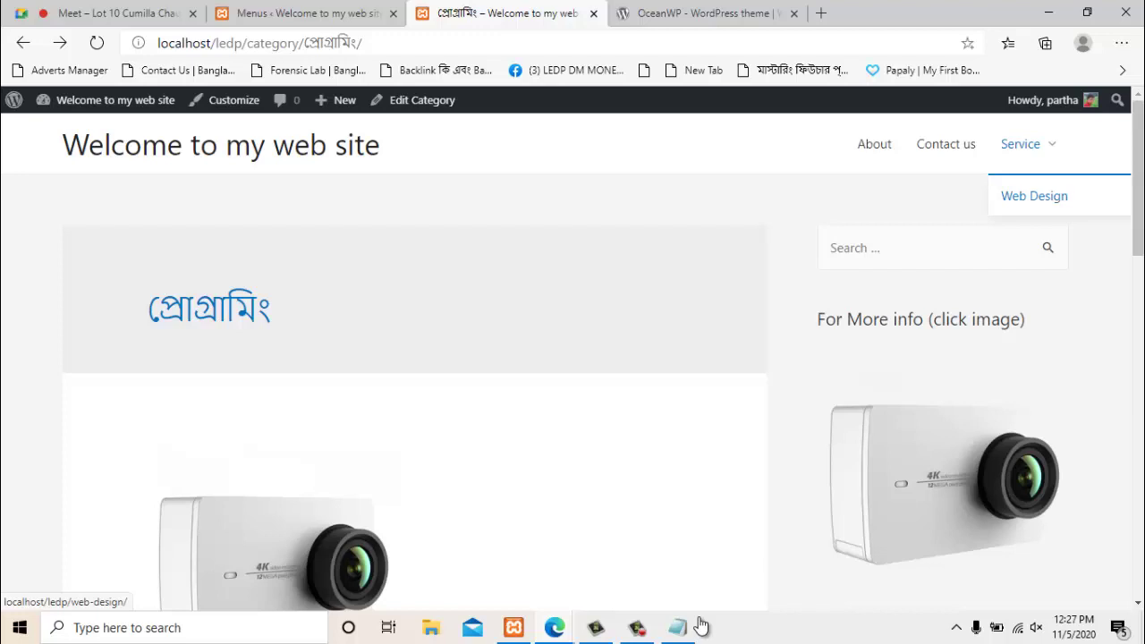
{"action": "key", "text": "ctrl+minus"}
{"action": "key", "text": "ctrl+minus"}
{"action": "key", "text": "ctrl+minus"}
{"action": "key", "text": "ctrl+minus"}
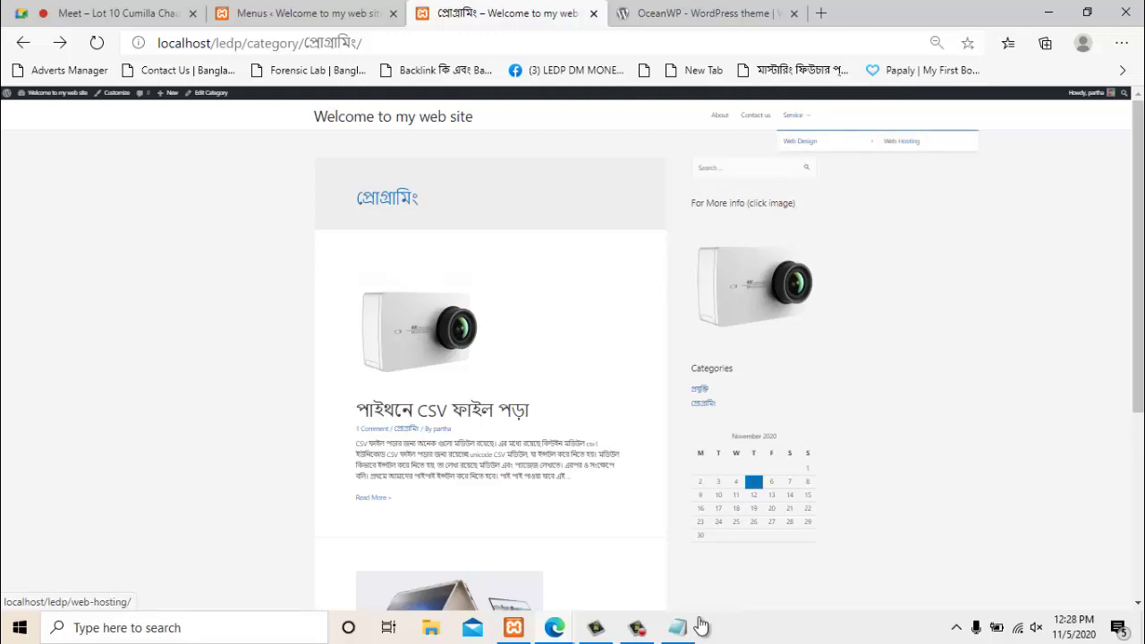
{"action": "key", "text": "ctrl+0"}
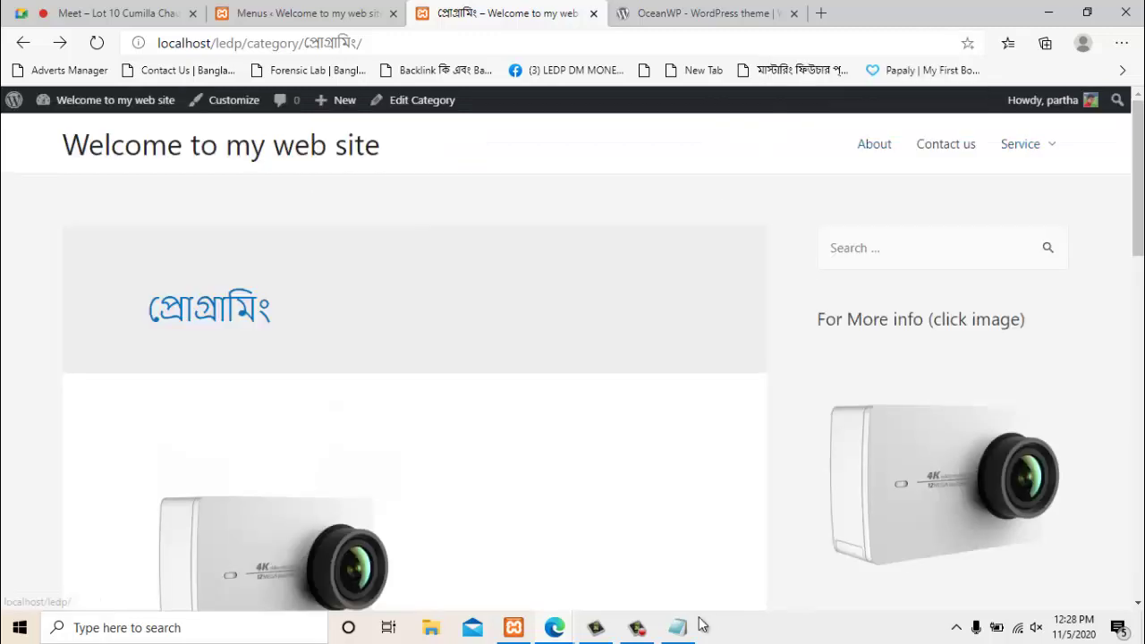
Review the test menu's structure and display location settings, and examine the category page down to its footer
{"action": "key", "text": "ctrl+shift+Tab"}
{"action": "scroll", "coordinate": [702, 624], "scroll_direction": "down", "scroll_amount": 4}
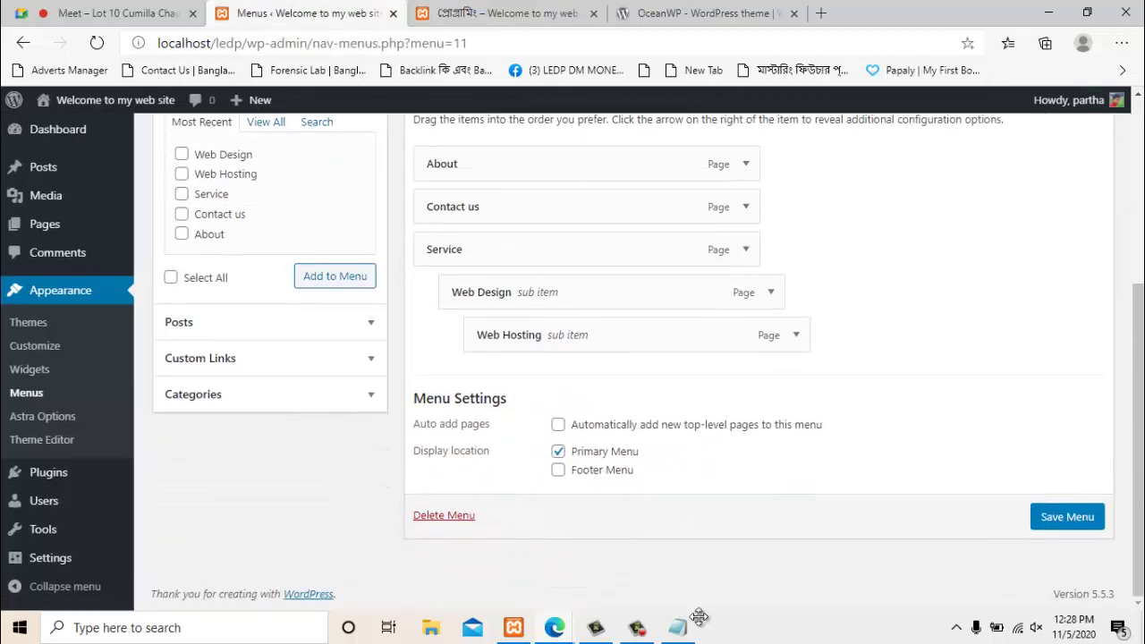
{"action": "scroll", "coordinate": [699, 620], "scroll_direction": "up", "scroll_amount": 1}
{"action": "key", "text": "Tab"}
{"action": "key", "text": "Tab"}
{"action": "key", "text": "Tab"}
{"action": "key", "text": "Tab"}
{"action": "key", "text": "Tab"}
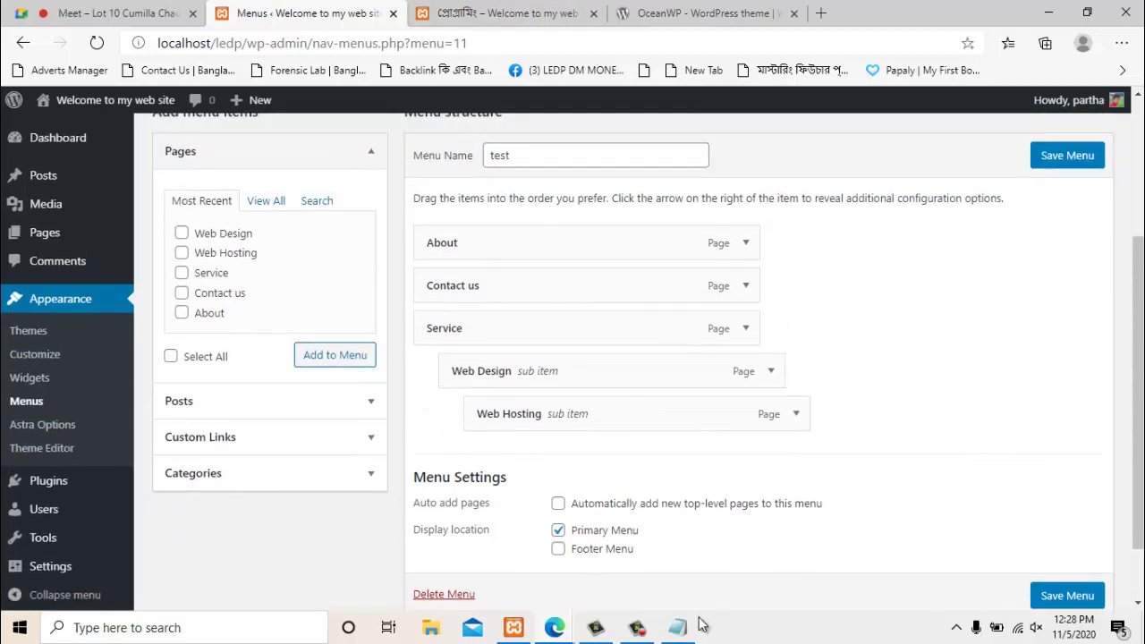
{"action": "key", "text": "ctrl+Tab"}
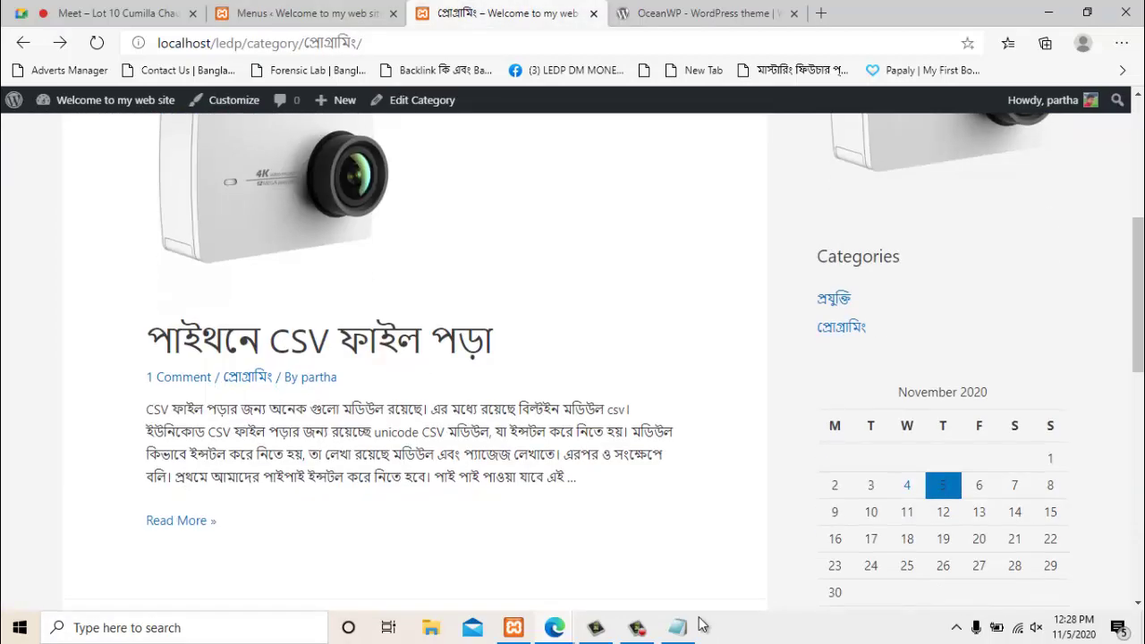
{"action": "key", "text": "End"}
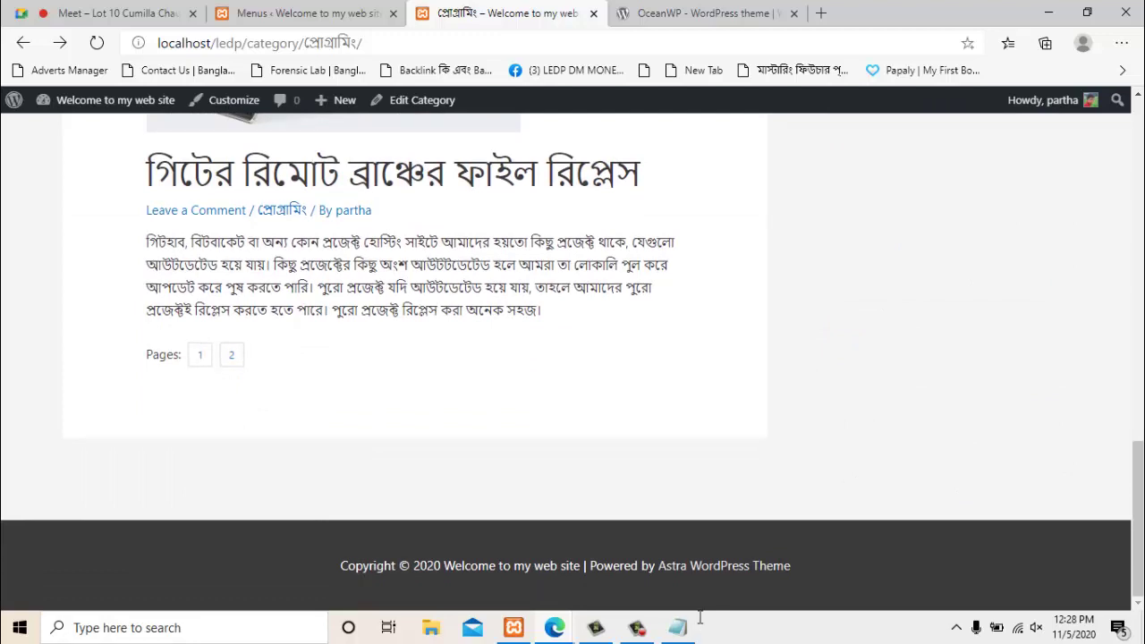
Enable automatic adding of new top-level pages to the test menu and save the menu
{"action": "key", "text": "ctrl+shift+Tab"}
{"action": "scroll", "coordinate": [699, 609], "scroll_direction": "down", "scroll_amount": 1}
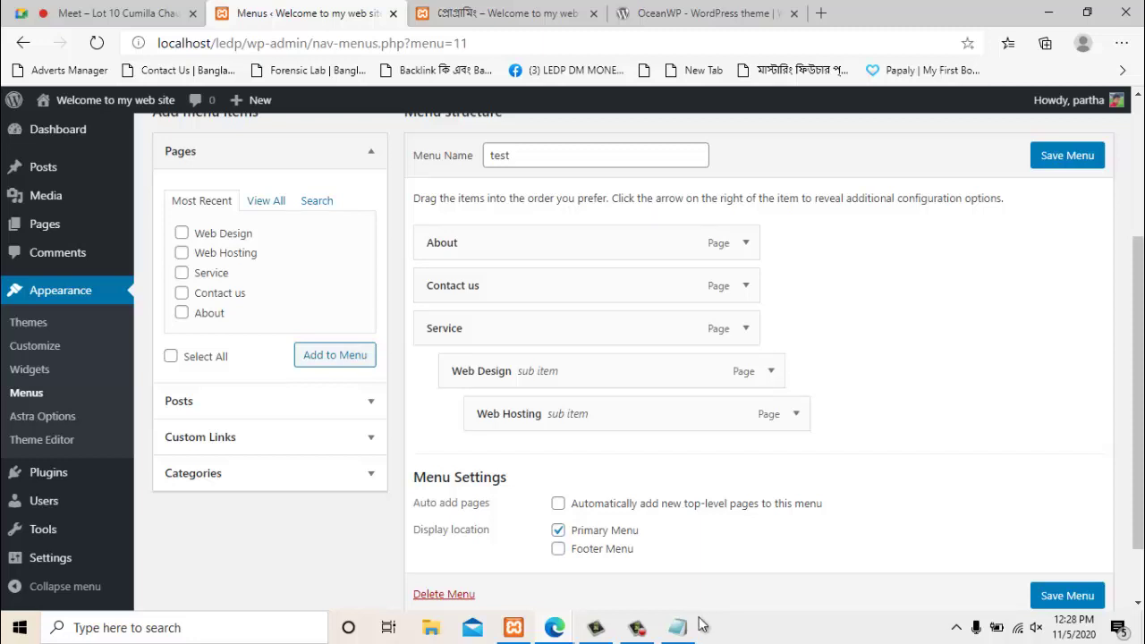
{"action": "left_click", "coordinate": [558, 504]}
{"action": "key", "text": "ctrl+Tab"}
{"action": "scroll", "coordinate": [573, 358], "scroll_direction": "up", "scroll_amount": 8}
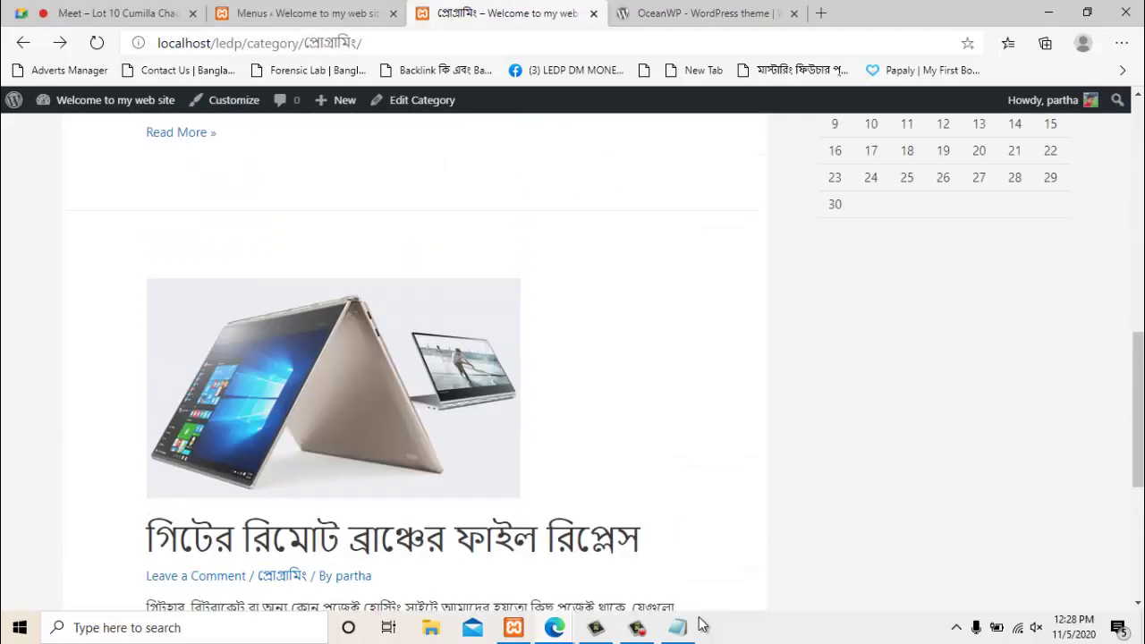
{"action": "scroll", "coordinate": [572, 358], "scroll_direction": "up", "scroll_amount": 5}
{"action": "key", "text": "ctrl+shift+Tab"}
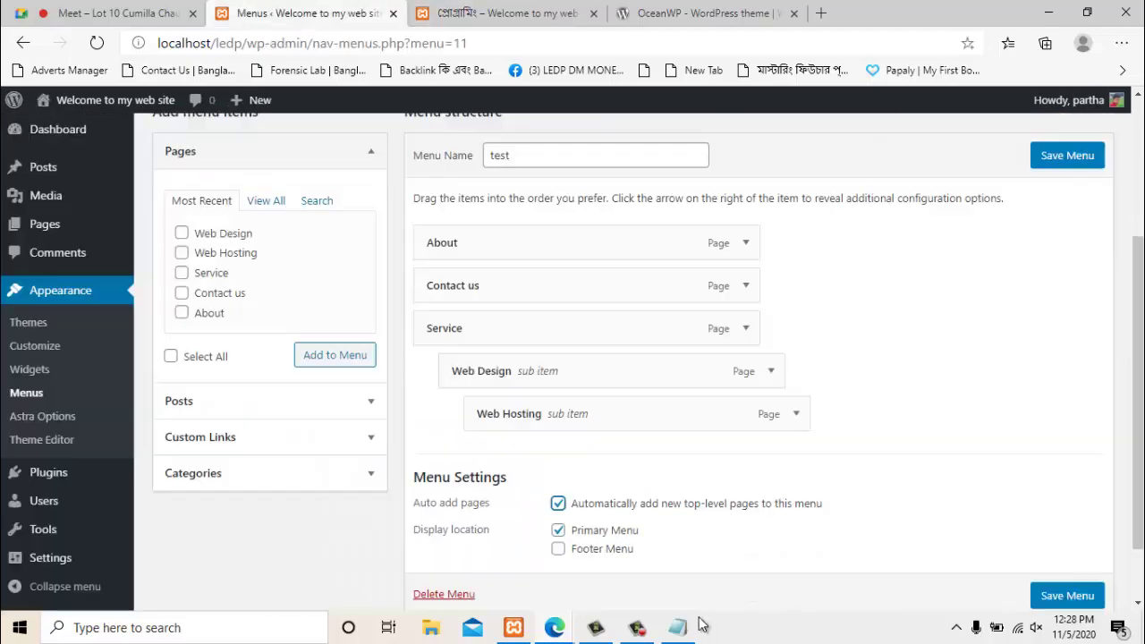
{"action": "mouse_move", "coordinate": [45, 225]}
{"action": "left_click", "coordinate": [1068, 596]}
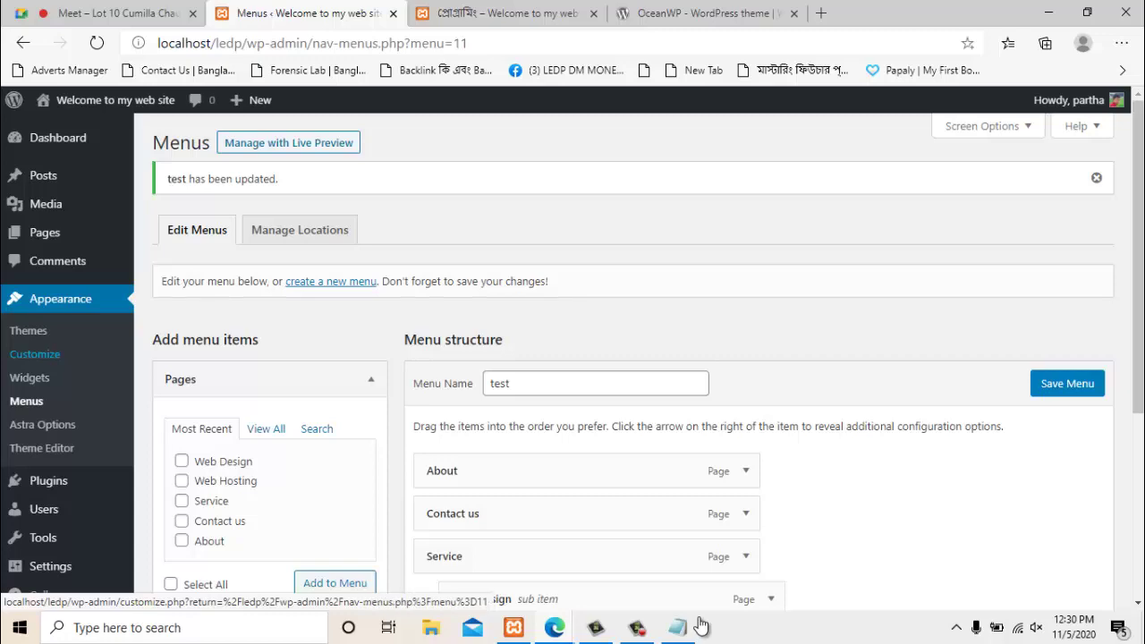
Look over the category page's content, sidebar widgets and header navigation, including the Service submenu
{"action": "key", "text": "ctrl+Tab"}
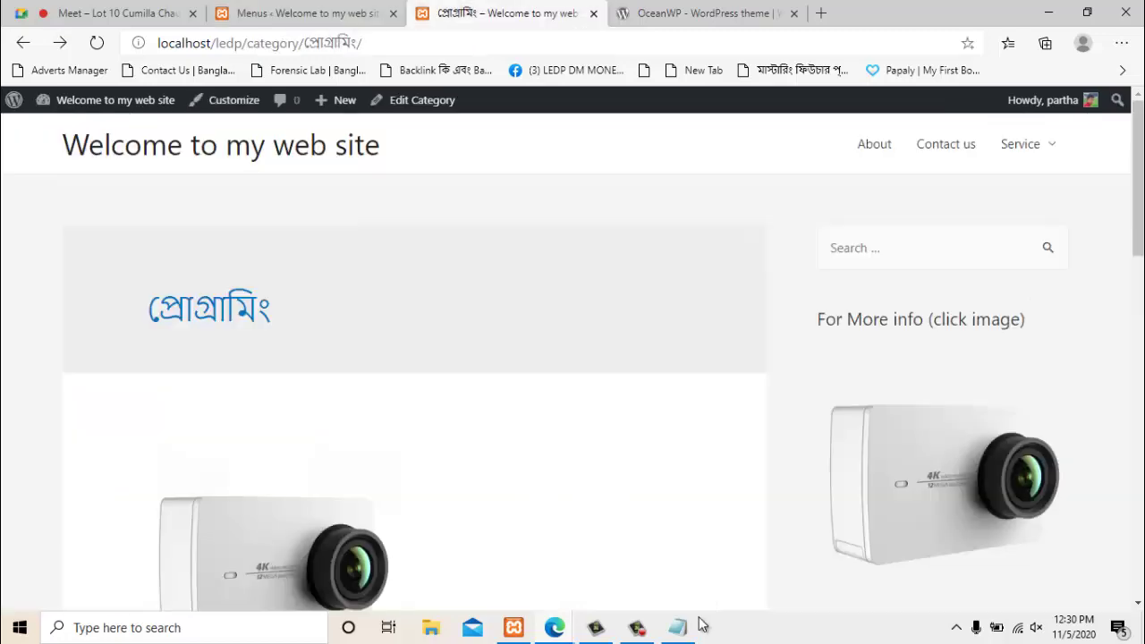
{"action": "scroll", "coordinate": [702, 623], "scroll_direction": "down", "scroll_amount": 3}
{"action": "scroll", "coordinate": [700, 617], "scroll_direction": "down", "scroll_amount": 3}
{"action": "scroll", "coordinate": [700, 618], "scroll_direction": "up", "scroll_amount": 10}
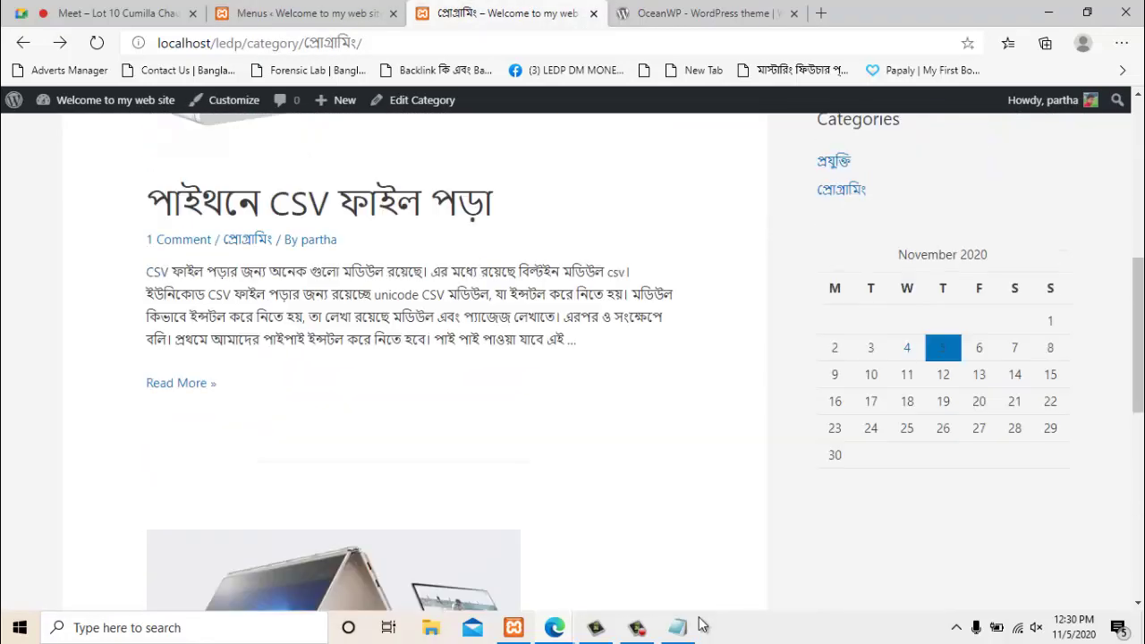
{"action": "scroll", "coordinate": [701, 618], "scroll_direction": "down", "scroll_amount": 2}
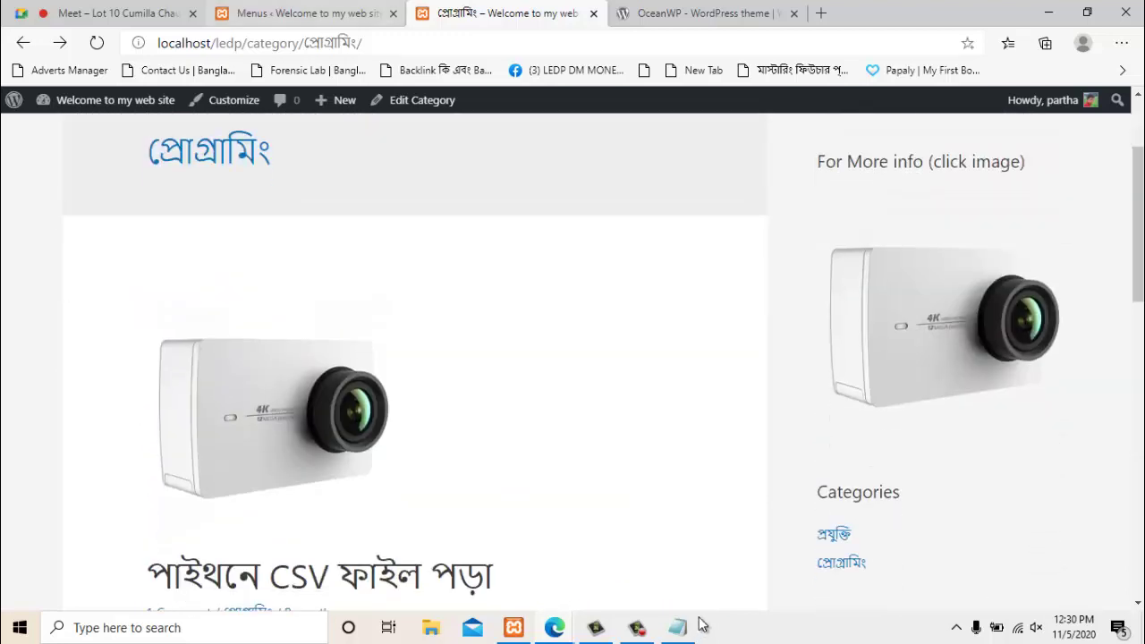
{"action": "key", "text": "ctrl+shift+Tab"}
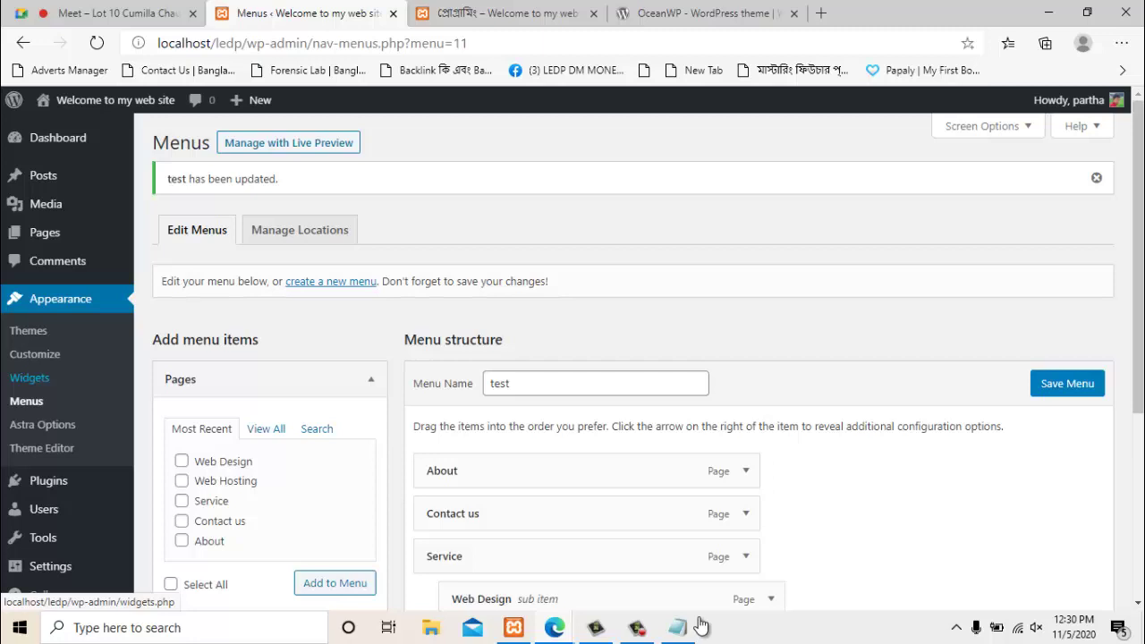
{"action": "key", "text": "ctrl+Tab"}
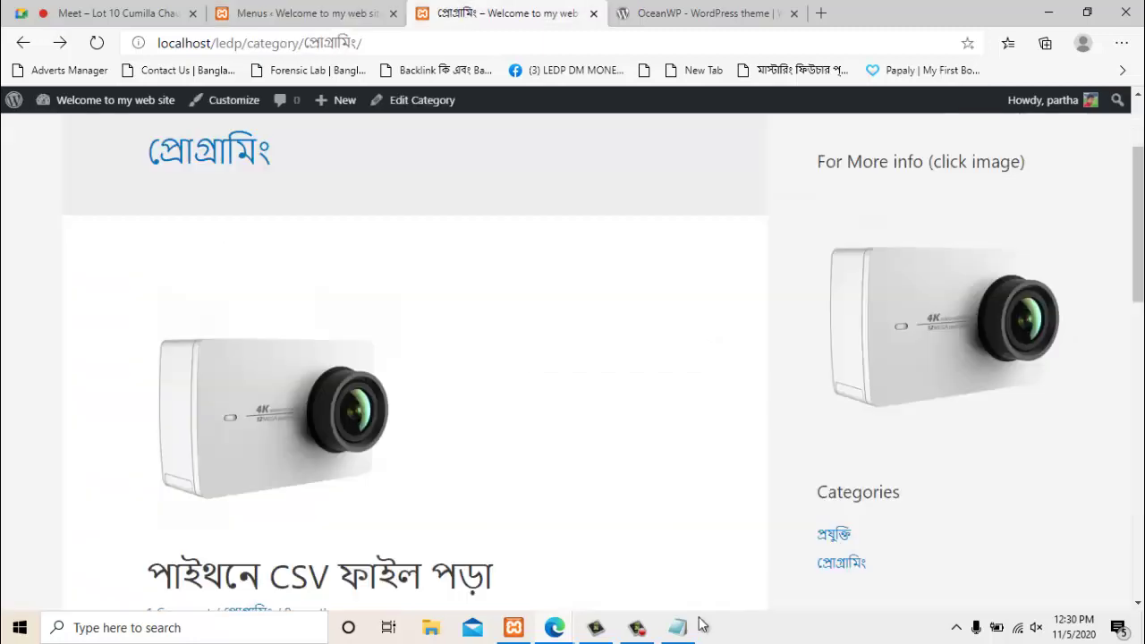
{"action": "scroll", "coordinate": [411, 358], "scroll_direction": "up", "scroll_amount": 2}
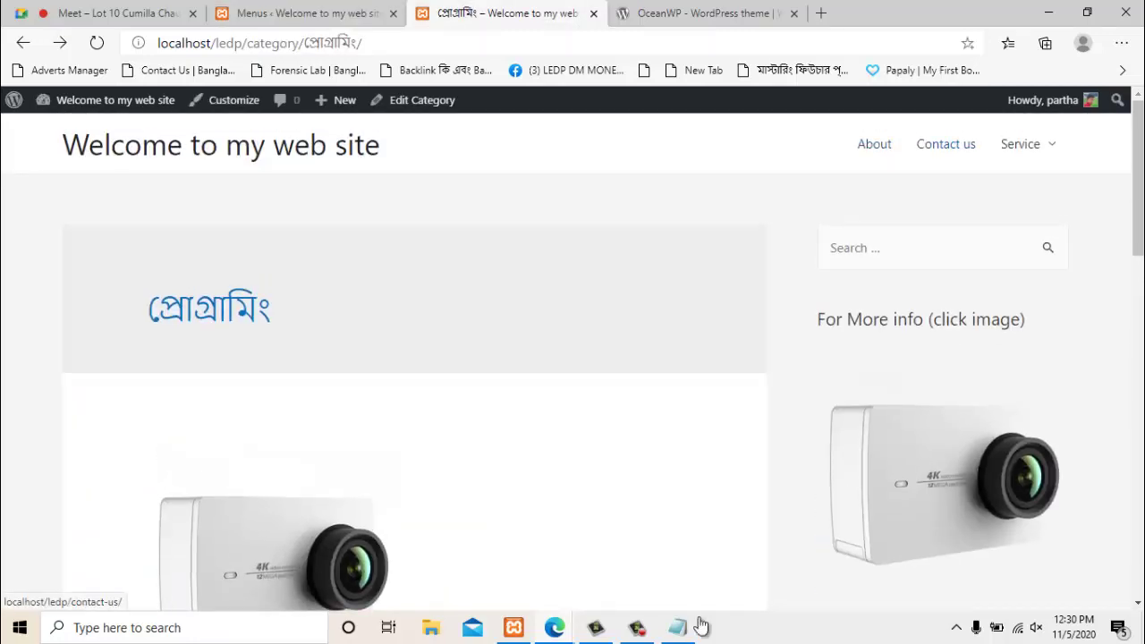
{"action": "mouse_move", "coordinate": [1020, 144]}
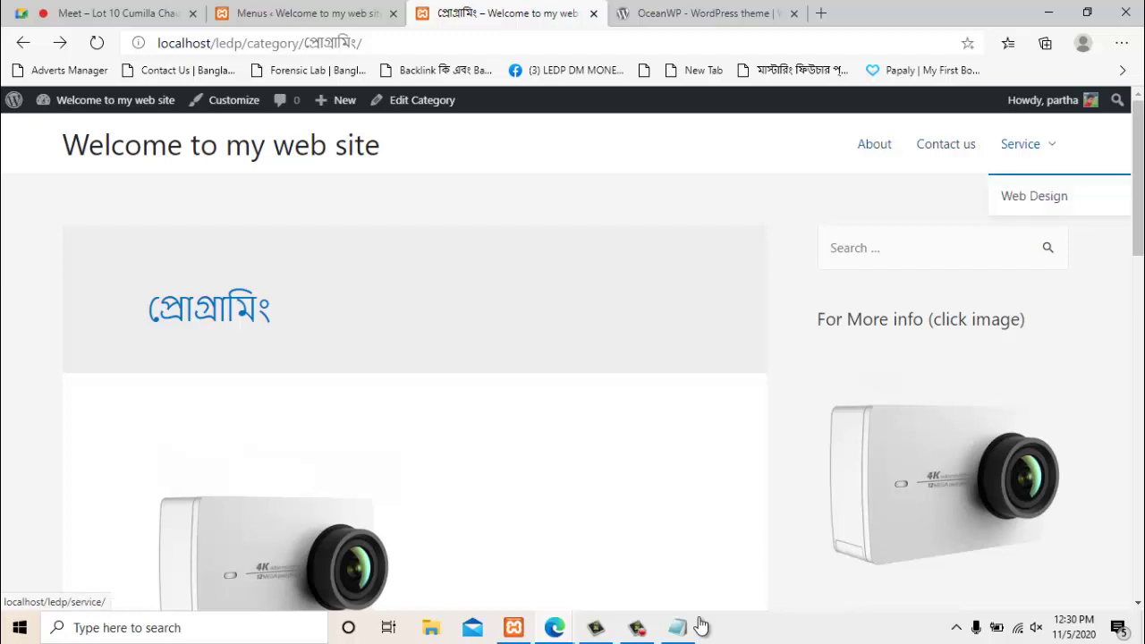
Open the Astra Options page and examine its customizer links and the options offered with Astra Pro
{"action": "key", "text": "ctrl+shift+Tab"}
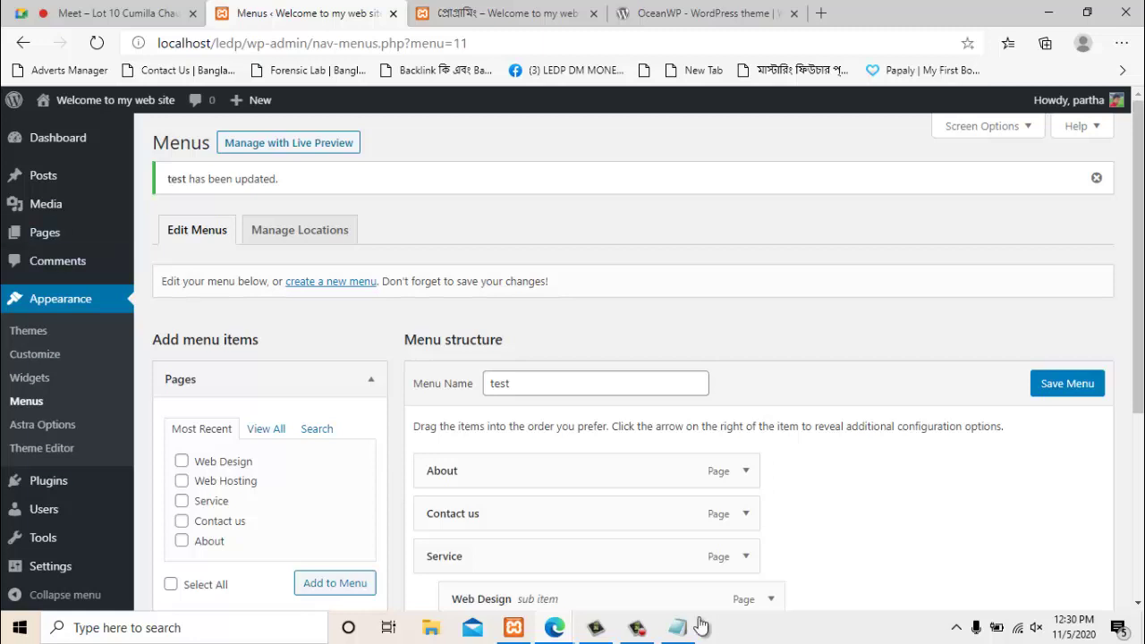
{"action": "key", "text": "shift+Tab"}
{"action": "key", "text": "Return"}
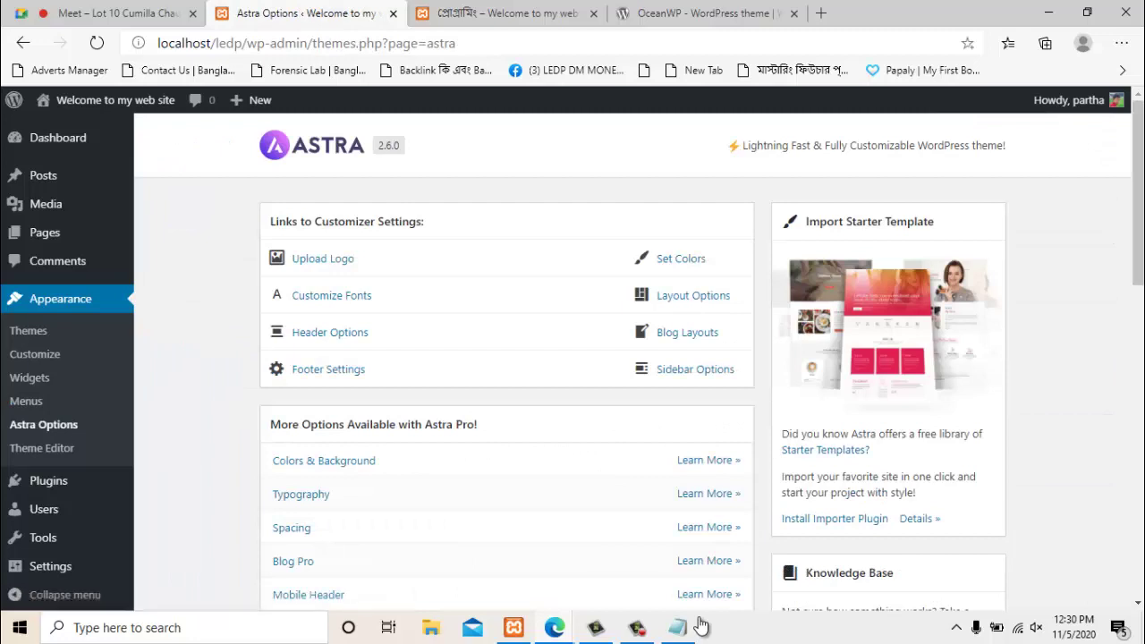
{"action": "key", "text": "Page_Down"}
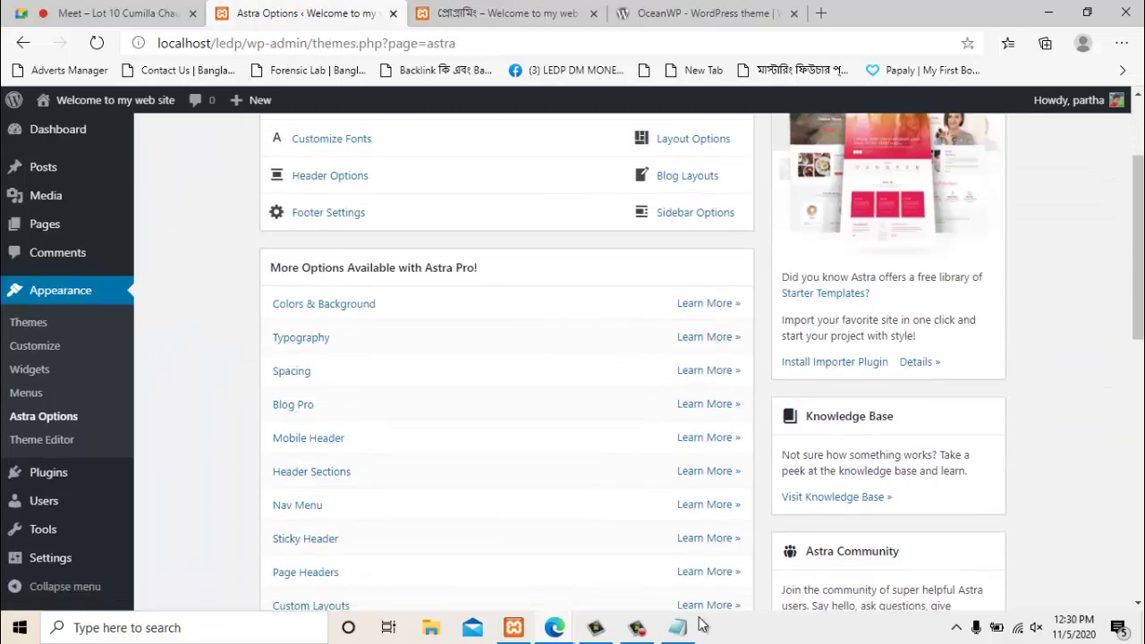
{"action": "key", "text": "Up"}
{"action": "key", "text": "Up"}
{"action": "key", "text": "Up"}
{"action": "key", "text": "Up"}
{"action": "key", "text": "Up"}
{"action": "key", "text": "Up"}
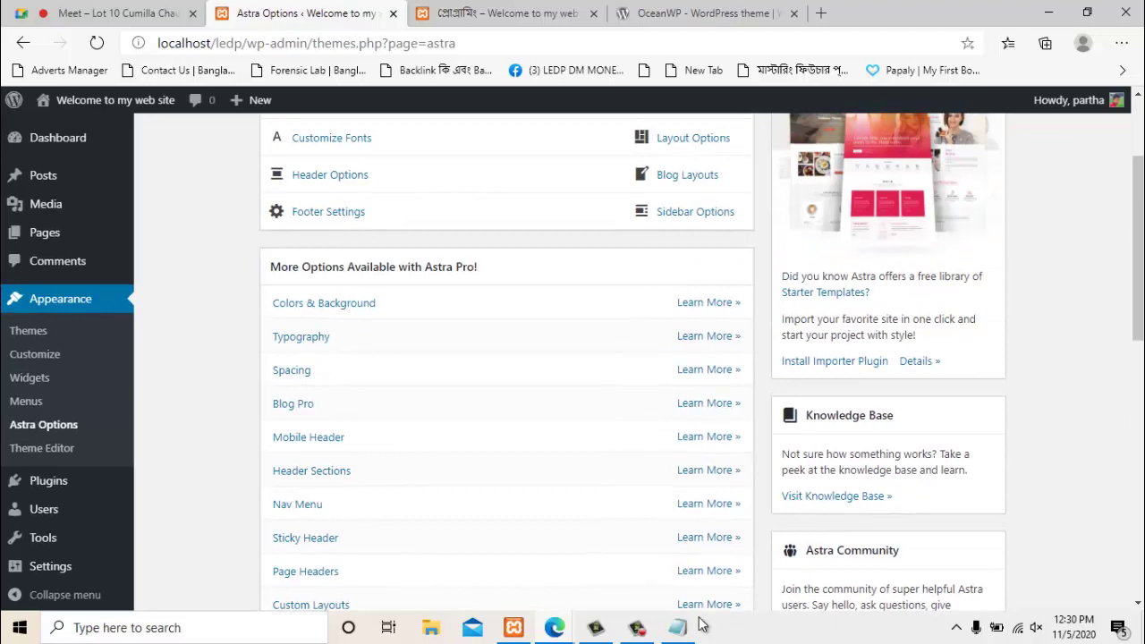
{"action": "key", "text": "Down"}
{"action": "key", "text": "Down"}
{"action": "key", "text": "Down"}
{"action": "key", "text": "Down"}
{"action": "key", "text": "Down"}
{"action": "key", "text": "Down"}
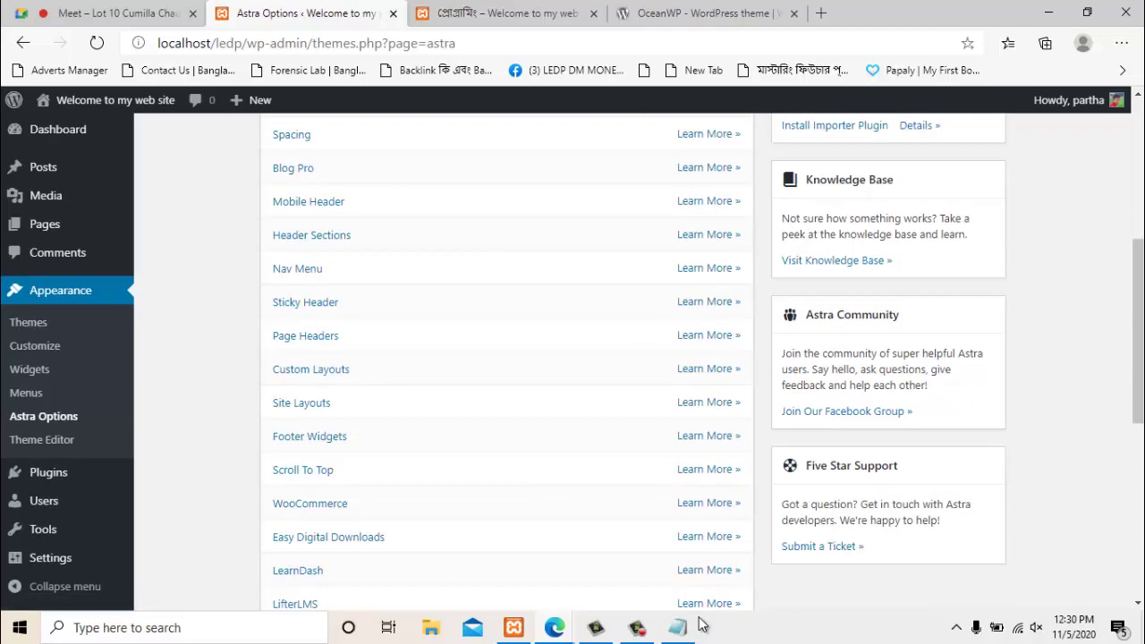
Review the Astra Pro feature list, the free plugins that extend Astra, and the customizer links on the Astra Options page
{"action": "key", "text": "Up"}
{"action": "key", "text": "Up"}
{"action": "key", "text": "Up"}
{"action": "key", "text": "Up"}
{"action": "key", "text": "Down"}
{"action": "key", "text": "Down"}
{"action": "key", "text": "Down"}
{"action": "key", "text": "Down"}
{"action": "key", "text": "Down"}
{"action": "key", "text": "Up"}
{"action": "key", "text": "Up"}
{"action": "key", "text": "Up"}
{"action": "key", "text": "Up"}
{"action": "key", "text": "Up"}
{"action": "key", "text": "Up"}
{"action": "key", "text": "Up"}
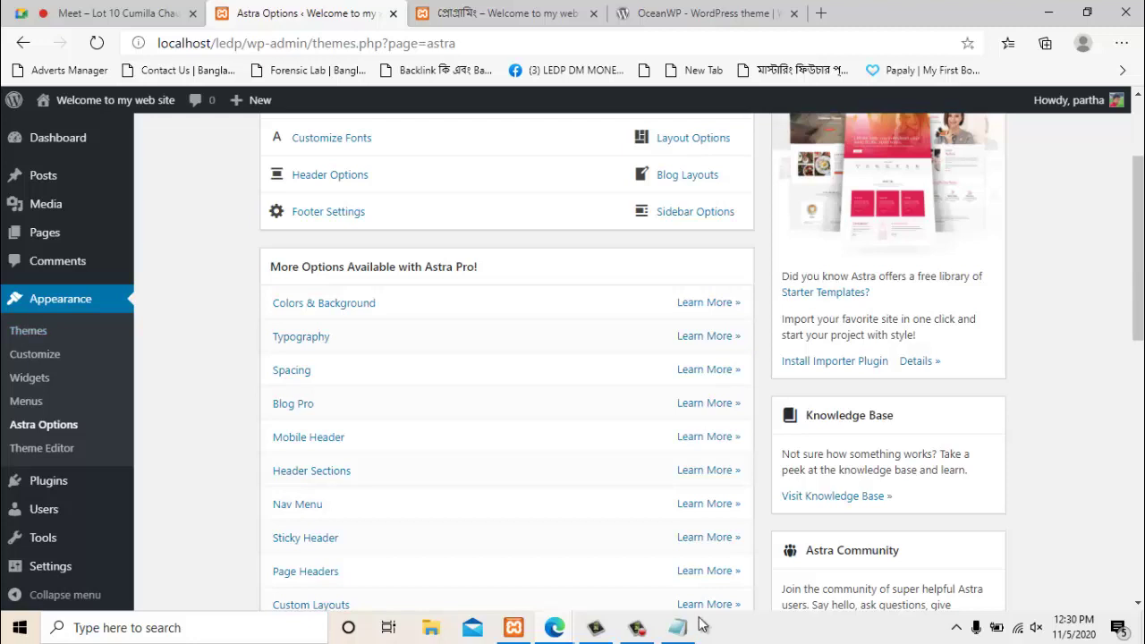
{"action": "key", "text": "Down"}
{"action": "key", "text": "Down"}
{"action": "key", "text": "Down"}
{"action": "key", "text": "Down"}
{"action": "key", "text": "Down"}
{"action": "key", "text": "Down"}
{"action": "key", "text": "Down"}
{"action": "key", "text": "Down"}
{"action": "key", "text": "Down"}
{"action": "key", "text": "Down"}
{"action": "key", "text": "Down"}
{"action": "key", "text": "Down"}
{"action": "key", "text": "Down"}
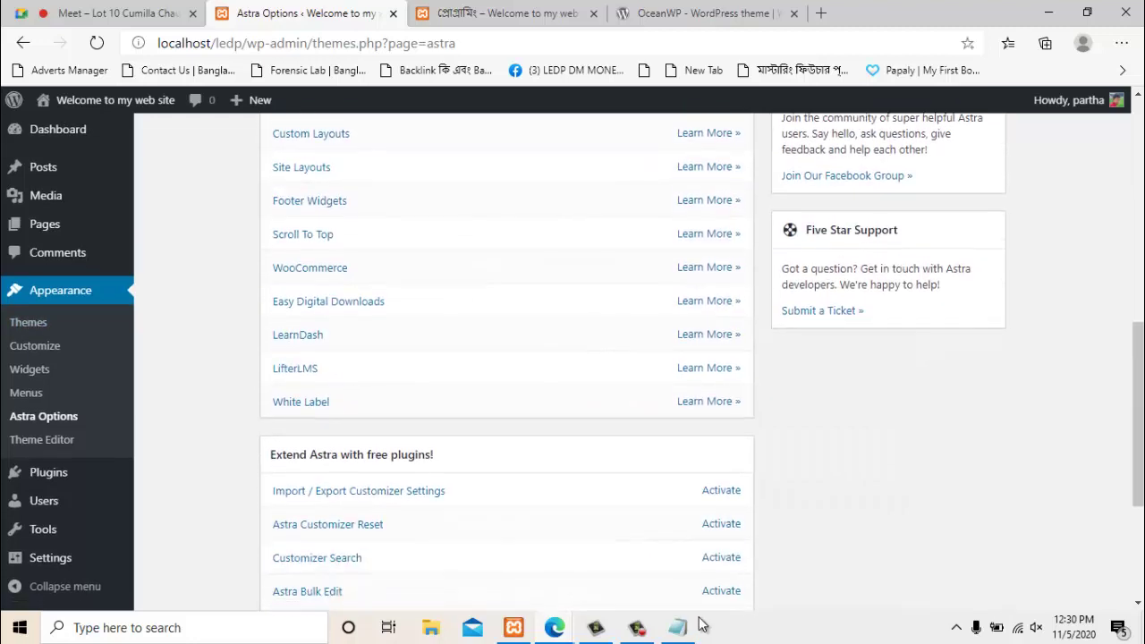
{"action": "key", "text": "Up"}
{"action": "key", "text": "Up"}
{"action": "key", "text": "Up"}
{"action": "key", "text": "Up"}
{"action": "key", "text": "Up"}
{"action": "key", "text": "Up"}
{"action": "key", "text": "Up"}
{"action": "key", "text": "Up"}
{"action": "key", "text": "Up"}
{"action": "key", "text": "Up"}
{"action": "key", "text": "Up"}
{"action": "key", "text": "Up"}
{"action": "key", "text": "Up"}
{"action": "key", "text": "Up"}
{"action": "key", "text": "Up"}
{"action": "key", "text": "Up"}
{"action": "key", "text": "Up"}
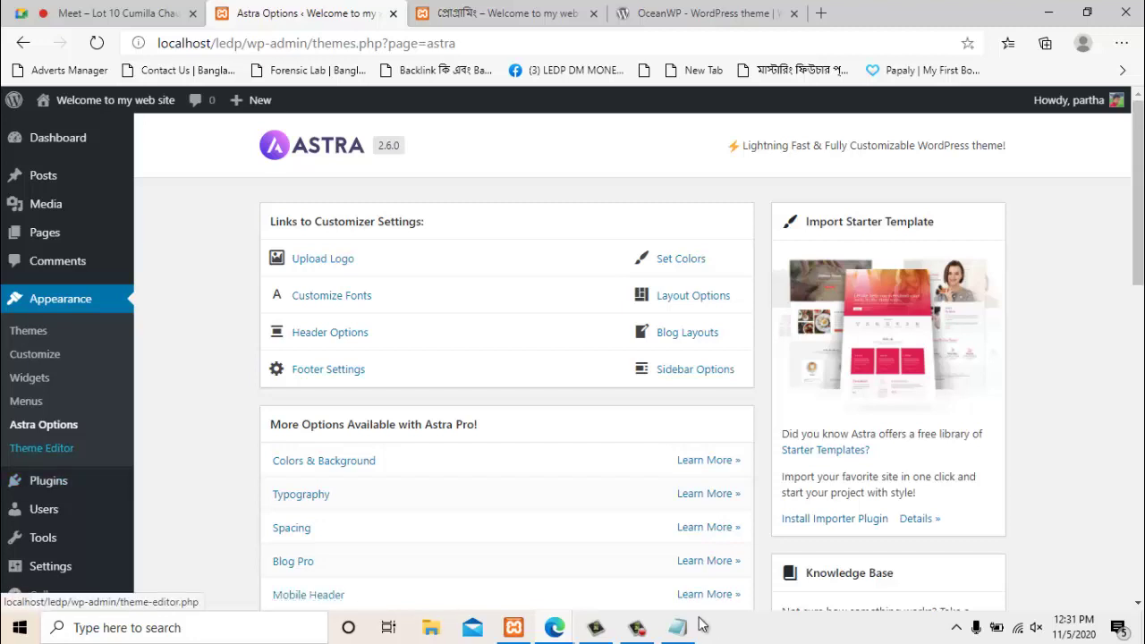
Open the Theme Editor and acknowledge the warning about making direct edits to the theme
{"action": "key", "text": "Return"}
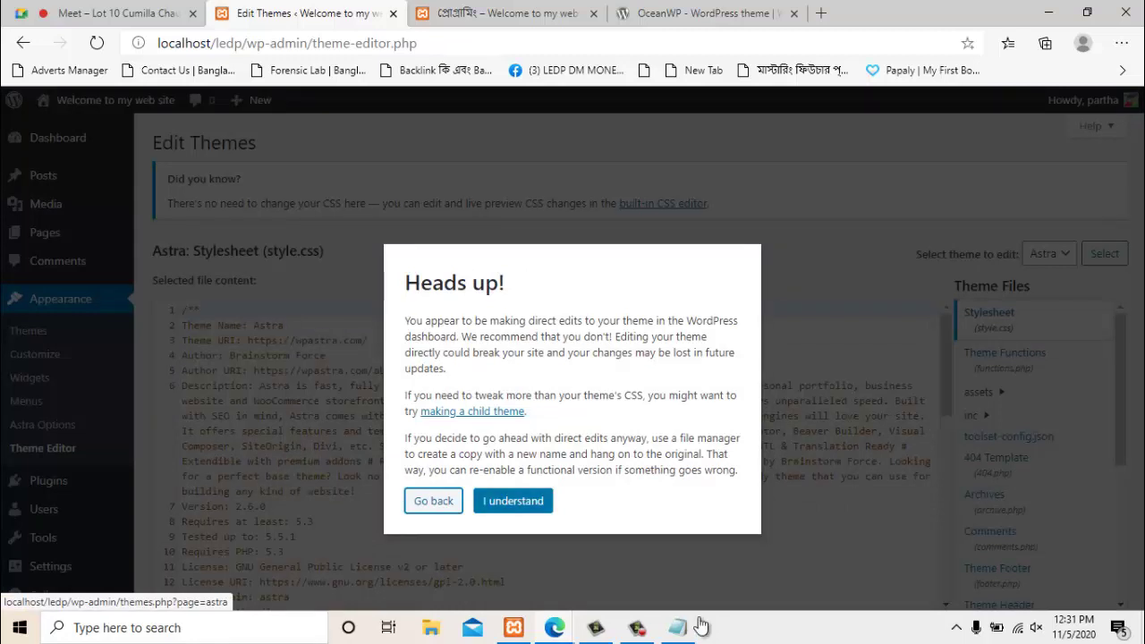
{"action": "key", "text": "Tab"}
{"action": "key", "text": "Return"}
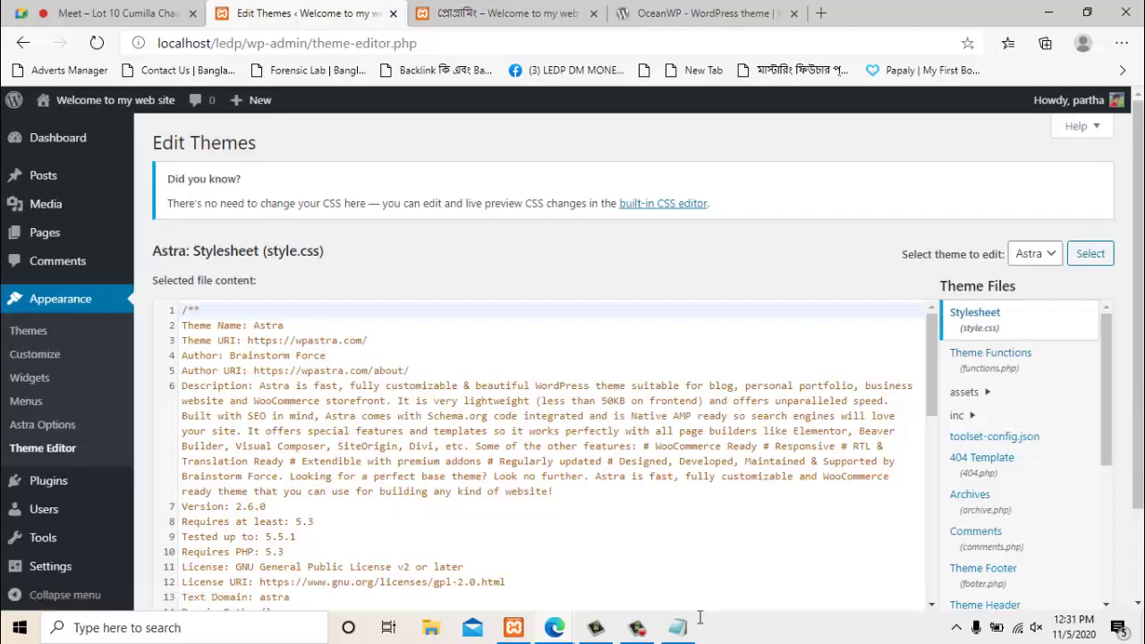
Examine the Astra stylesheet's contents and the list of theme files
{"action": "scroll", "coordinate": [701, 617], "scroll_direction": "down", "scroll_amount": 6}
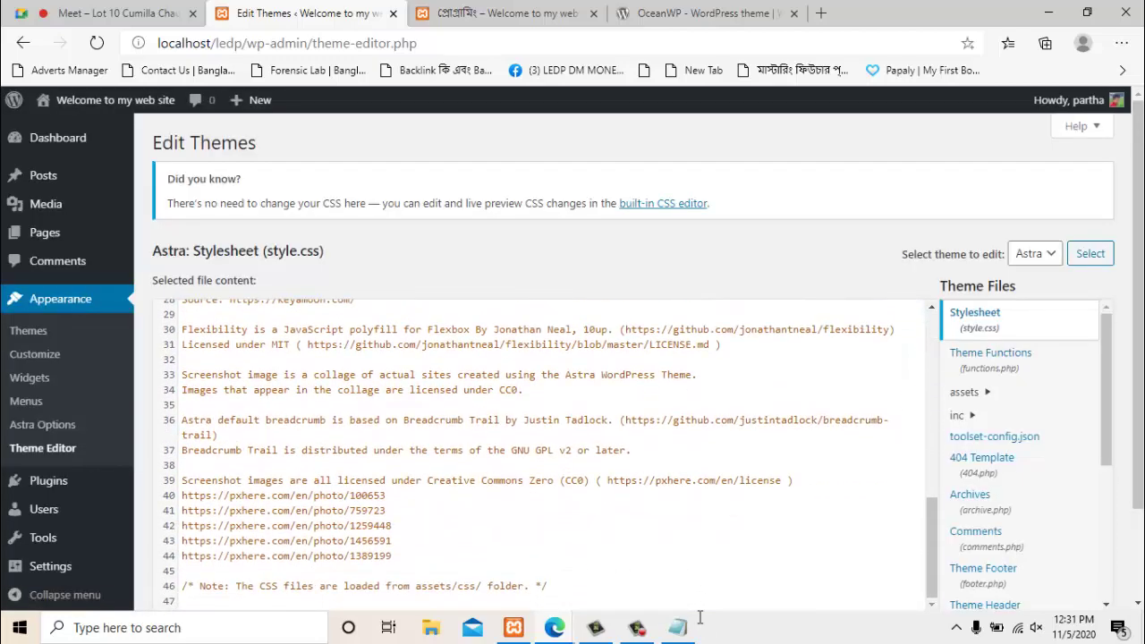
{"action": "scroll", "coordinate": [701, 618], "scroll_direction": "up", "scroll_amount": 3}
{"action": "scroll", "coordinate": [1020, 414], "scroll_direction": "down", "scroll_amount": 1}
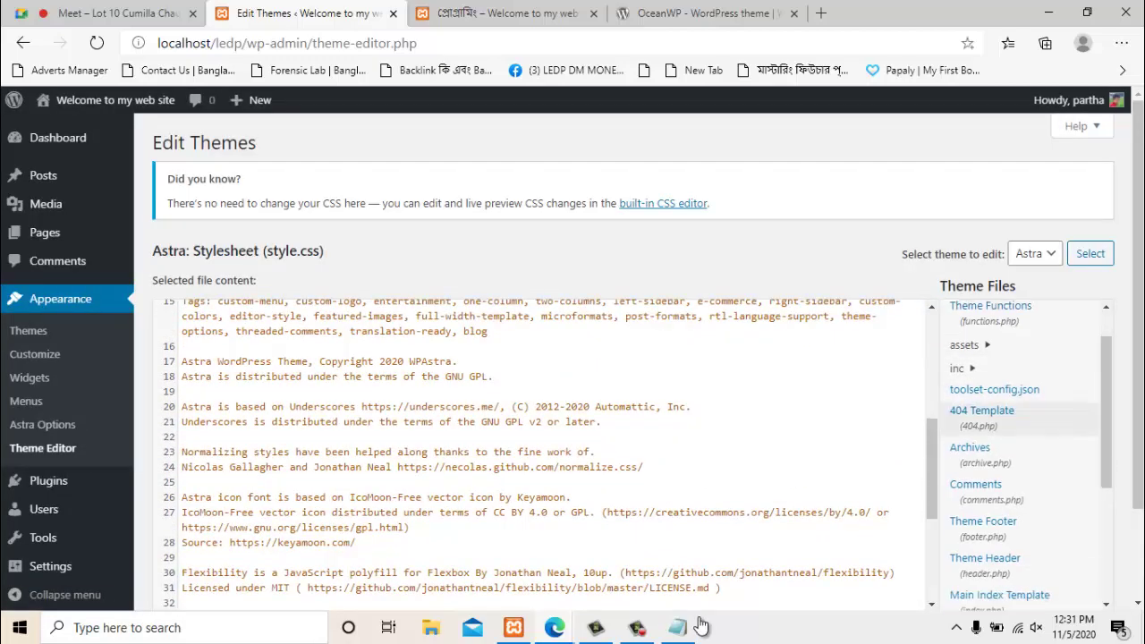
{"action": "scroll", "coordinate": [1020, 414], "scroll_direction": "up", "scroll_amount": 1}
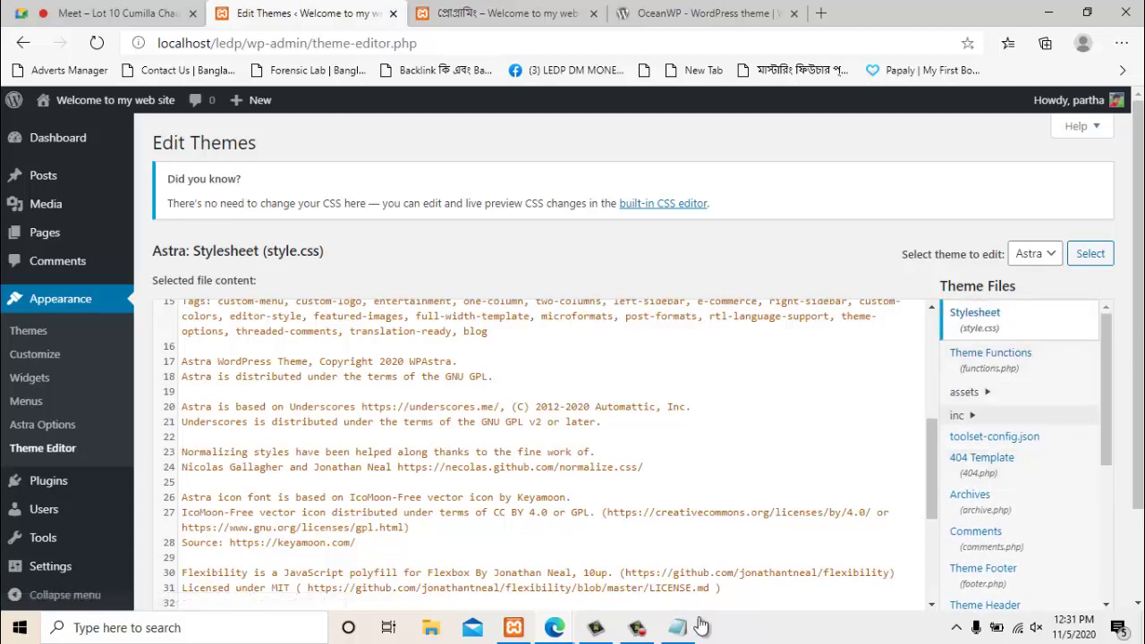
{"action": "scroll", "coordinate": [985, 483], "scroll_direction": "down", "scroll_amount": 1}
{"action": "scroll", "coordinate": [984, 483], "scroll_direction": "down", "scroll_amount": 5}
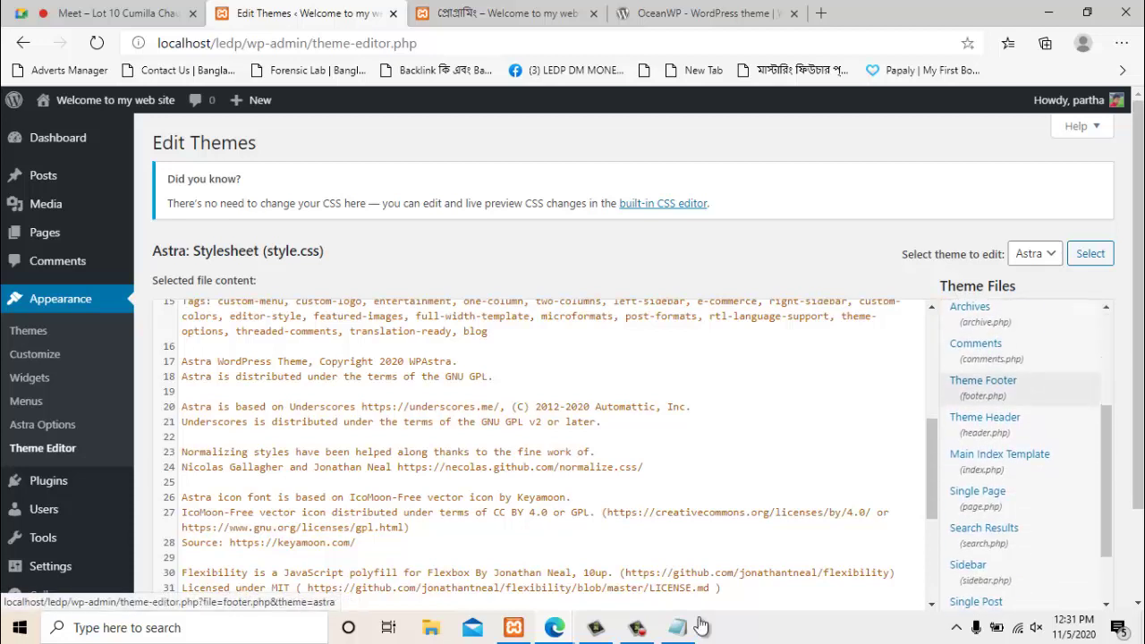
{"action": "scroll", "coordinate": [984, 483], "scroll_direction": "up", "scroll_amount": 6}
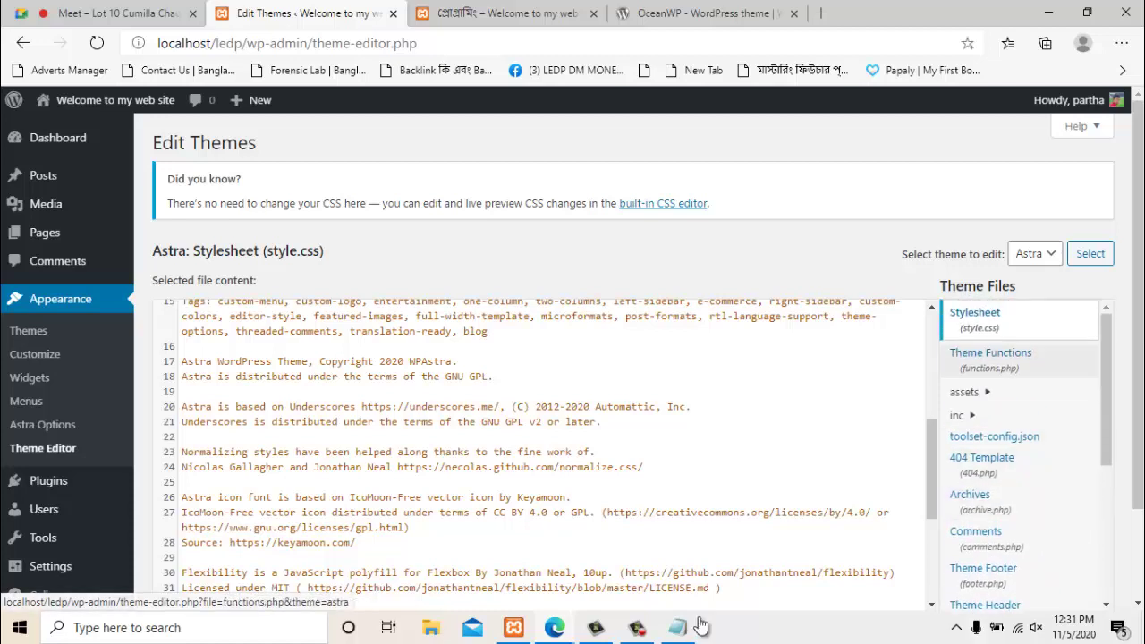
View the Theme Functions file, return to Astra's style.css, and look through its code and the complete theme file list
{"action": "left_click", "coordinate": [991, 354]}
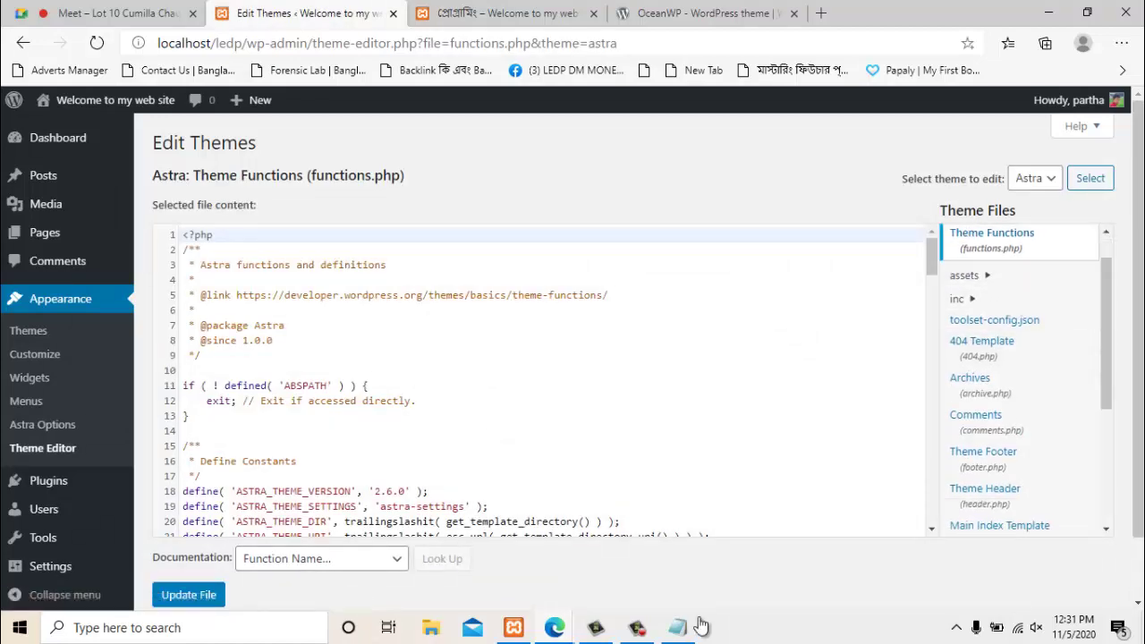
{"action": "key", "text": "F5"}
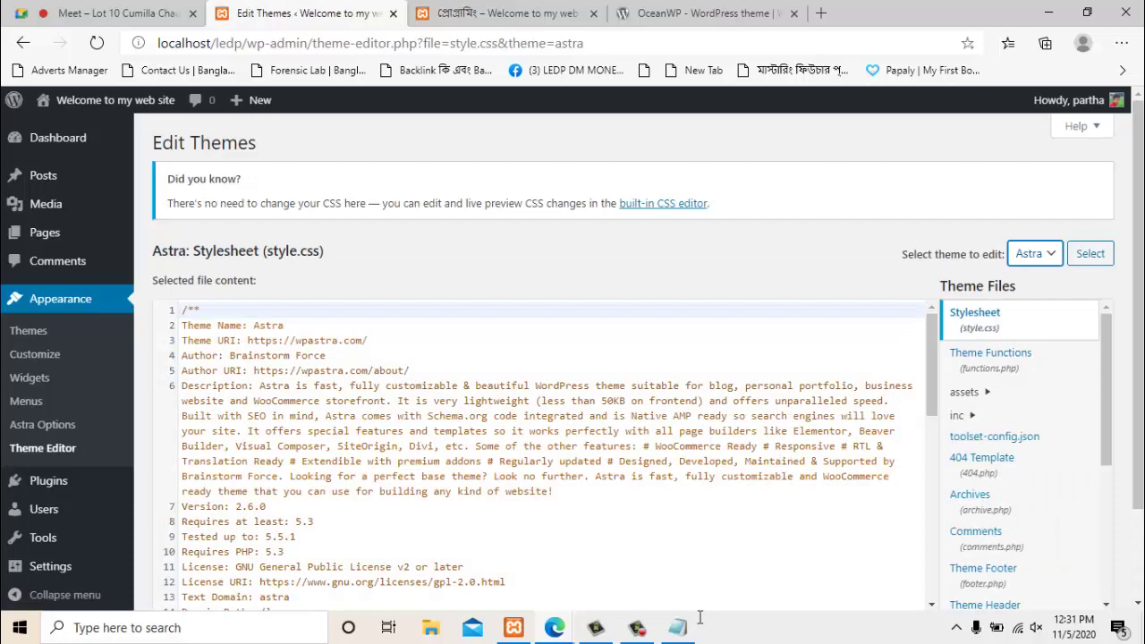
{"action": "scroll", "coordinate": [701, 617], "scroll_direction": "down", "scroll_amount": 7}
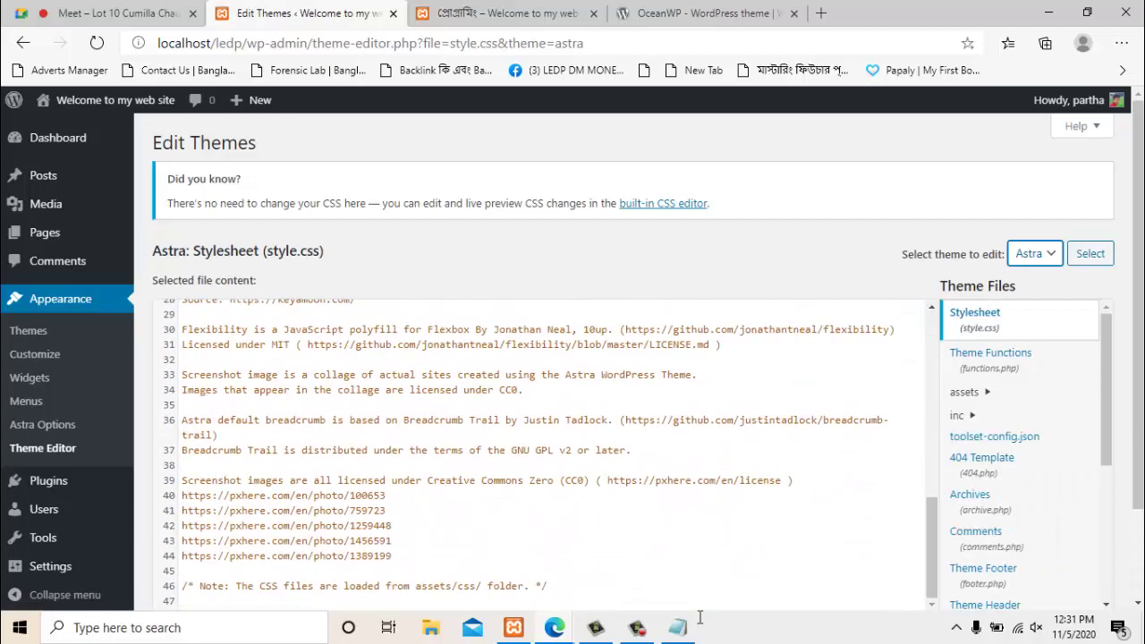
{"action": "scroll", "coordinate": [700, 618], "scroll_direction": "down", "scroll_amount": 1}
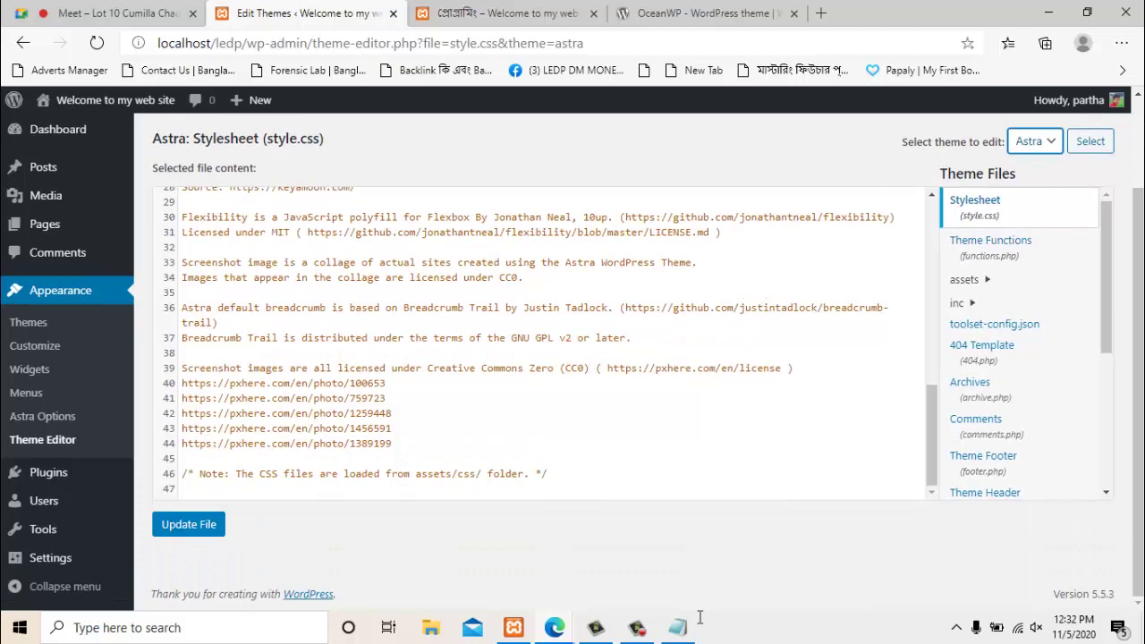
{"action": "scroll", "coordinate": [700, 618], "scroll_direction": "up", "scroll_amount": 8}
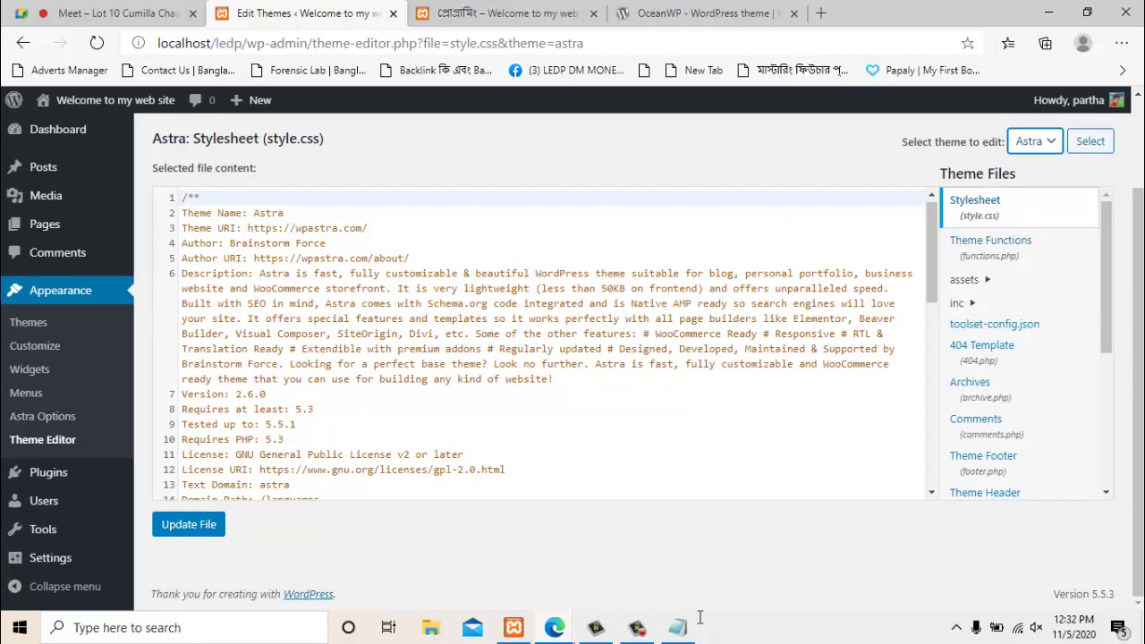
{"action": "scroll", "coordinate": [1020, 340], "scroll_direction": "down", "scroll_amount": 3}
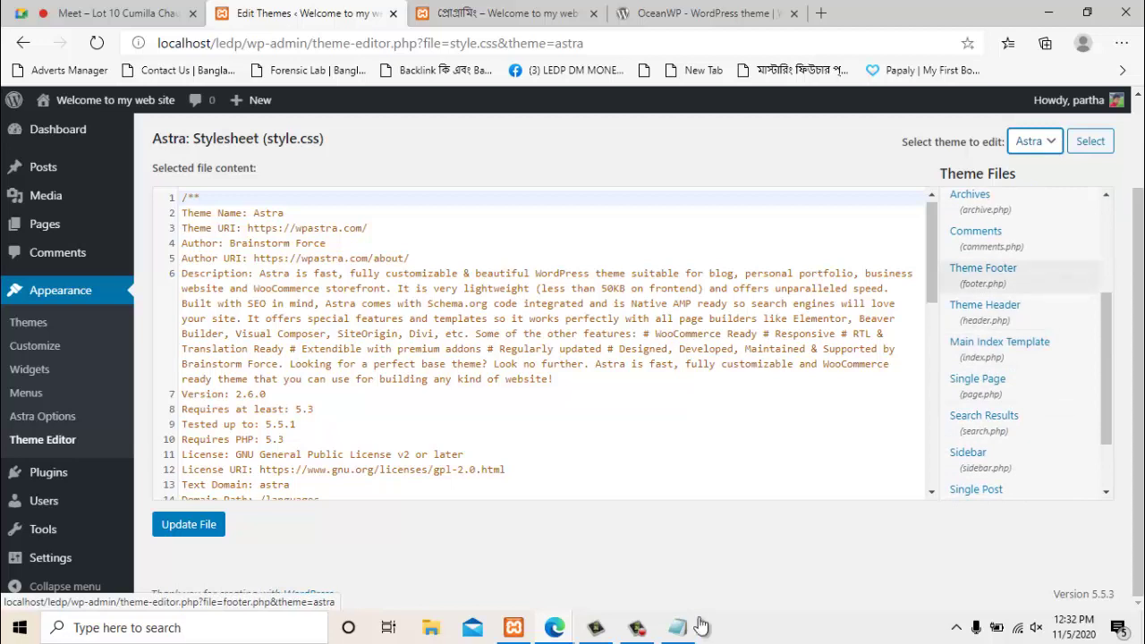
{"action": "scroll", "coordinate": [1020, 358], "scroll_direction": "down", "scroll_amount": 2}
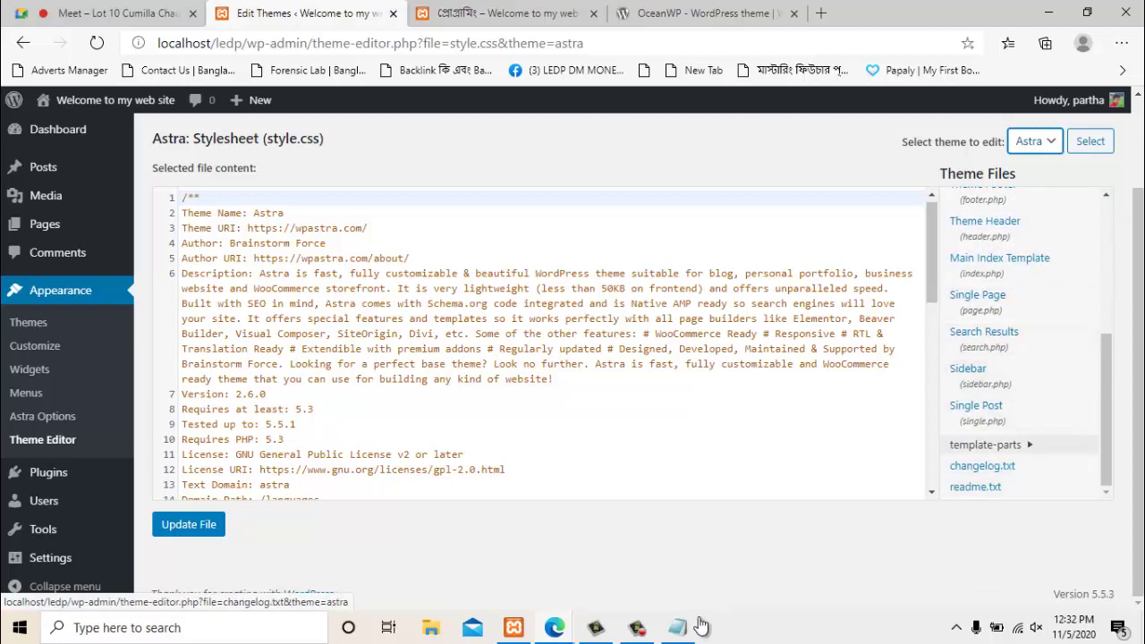
{"action": "scroll", "coordinate": [1020, 375], "scroll_direction": "up", "scroll_amount": 5}
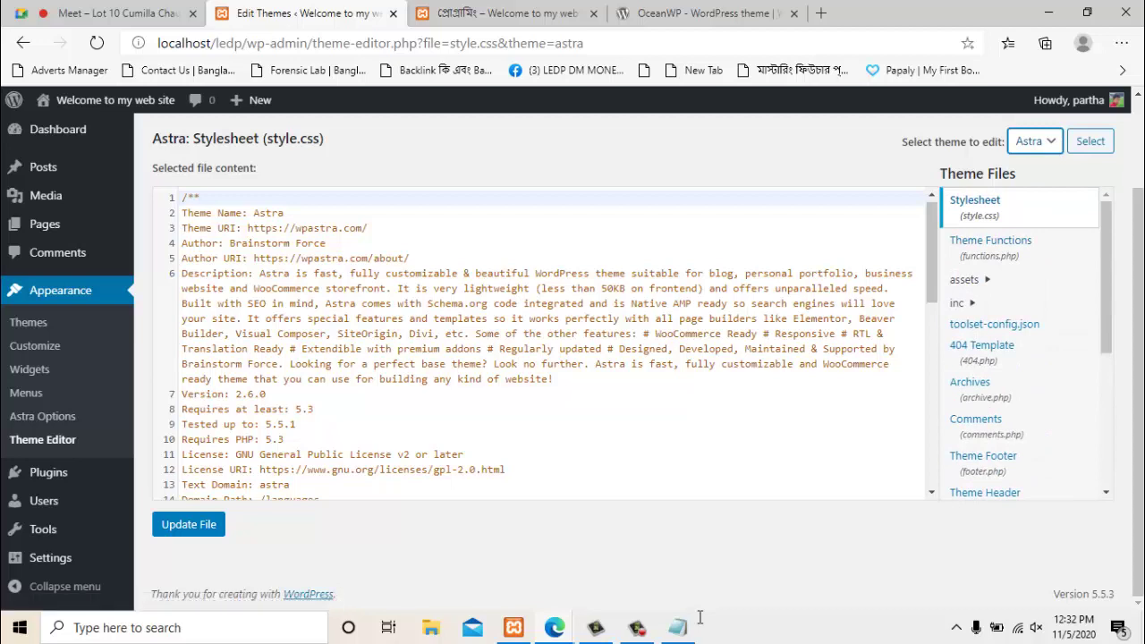
{"action": "scroll", "coordinate": [700, 627], "scroll_direction": "up", "scroll_amount": 2}
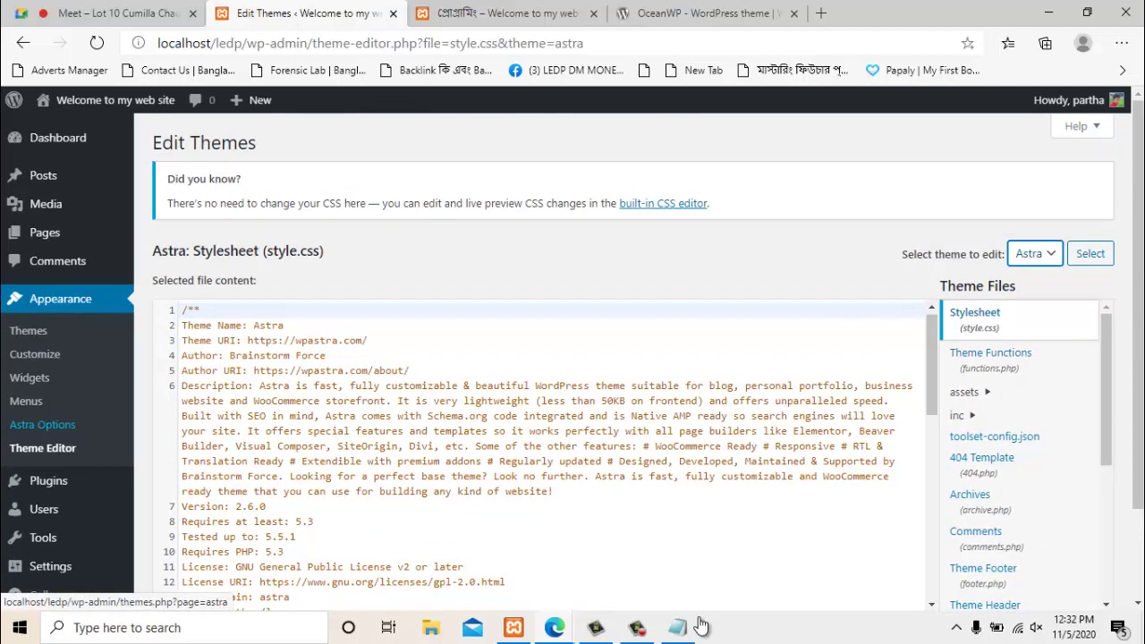
{"action": "mouse_move", "coordinate": [45, 232]}
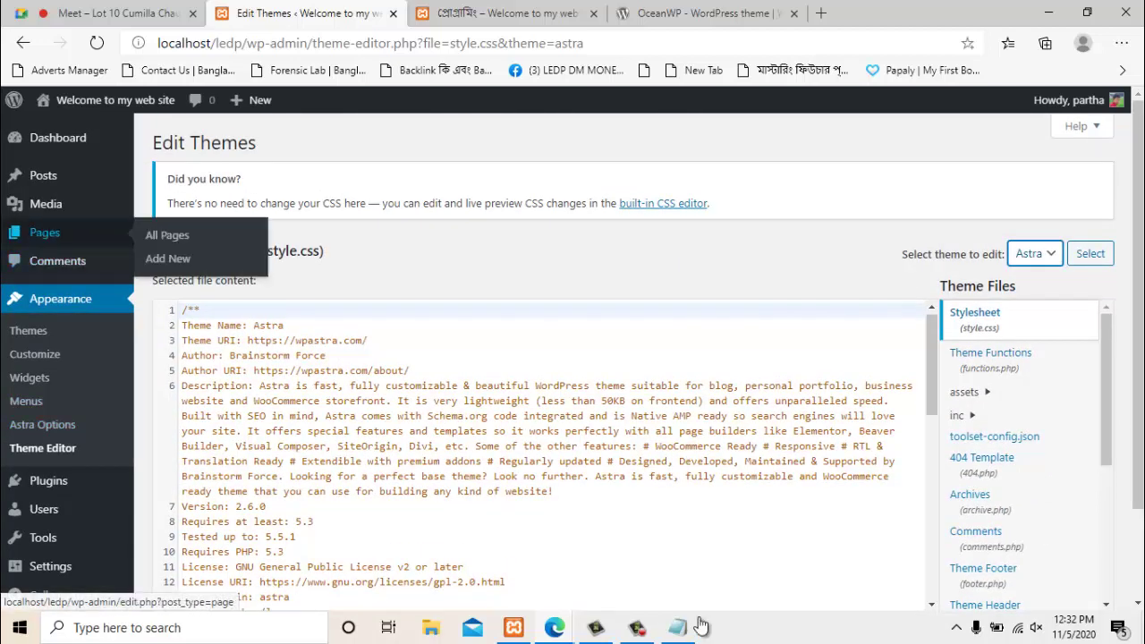